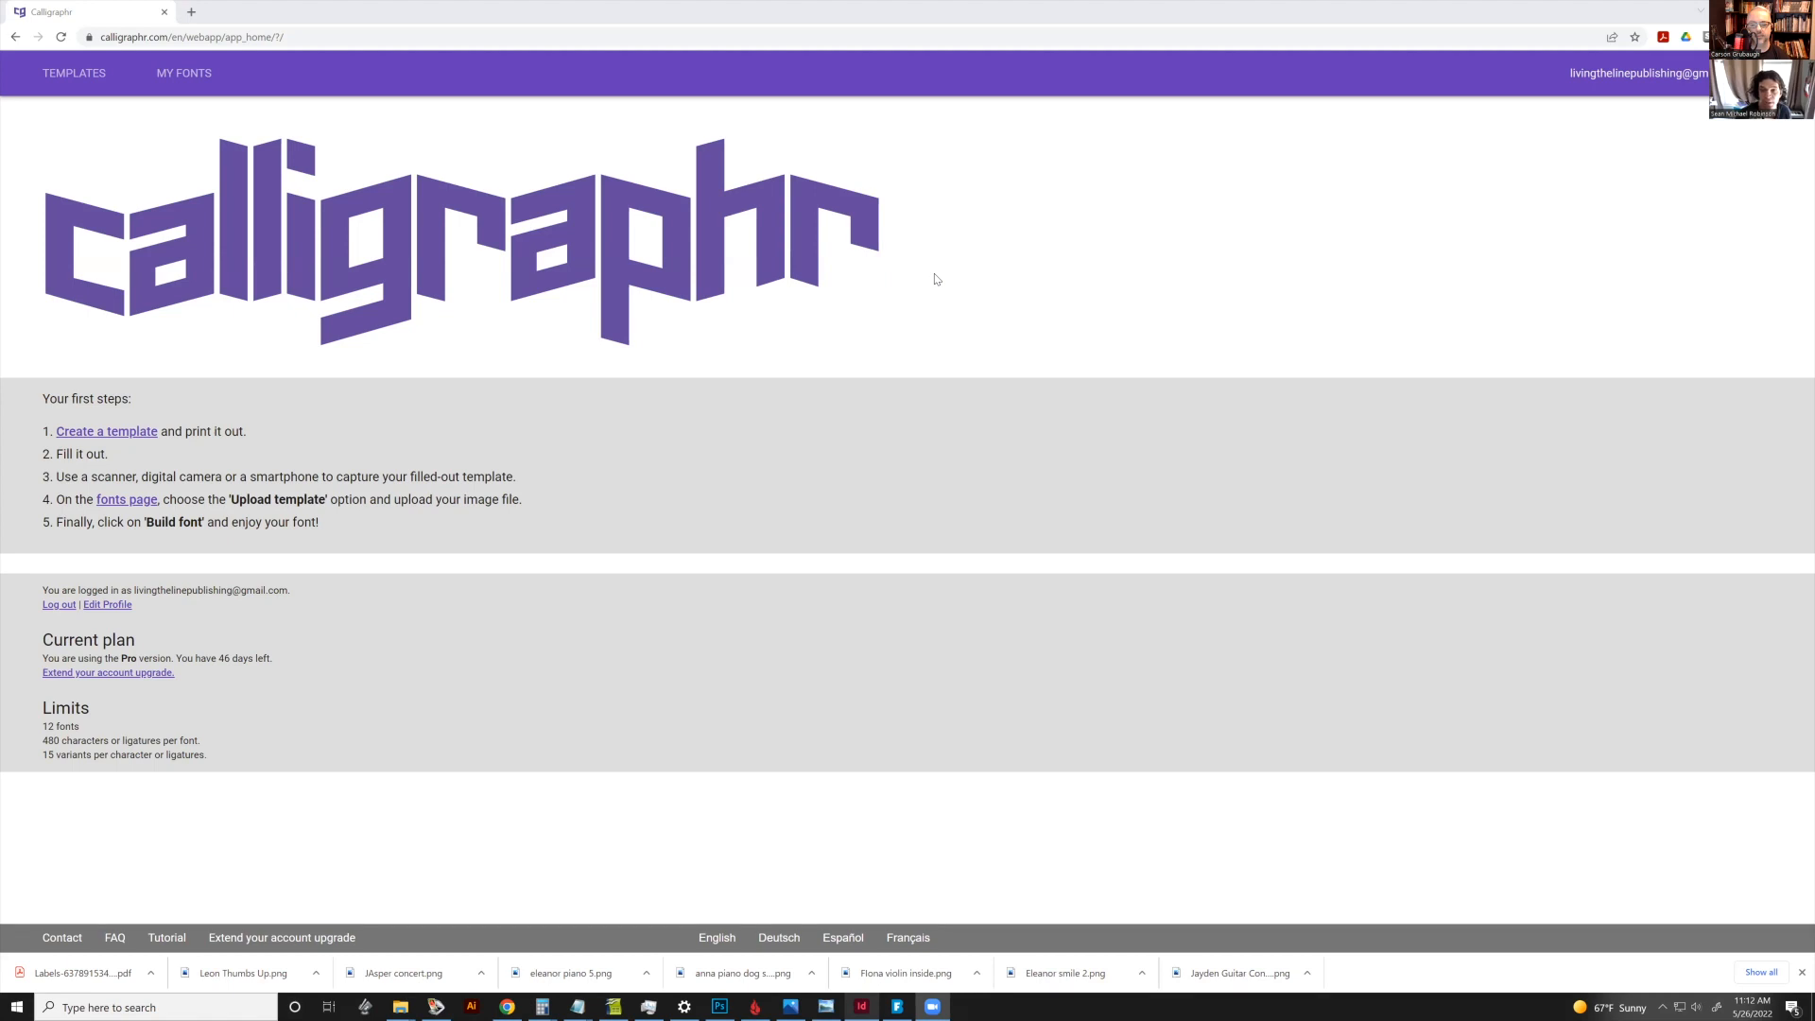
# Open Calligraphr's template creation page and review the Minimal English, Minimal Numbers, Minimal Punctuation and Minimal Japanese character sets
pyautogui.click(112, 434)
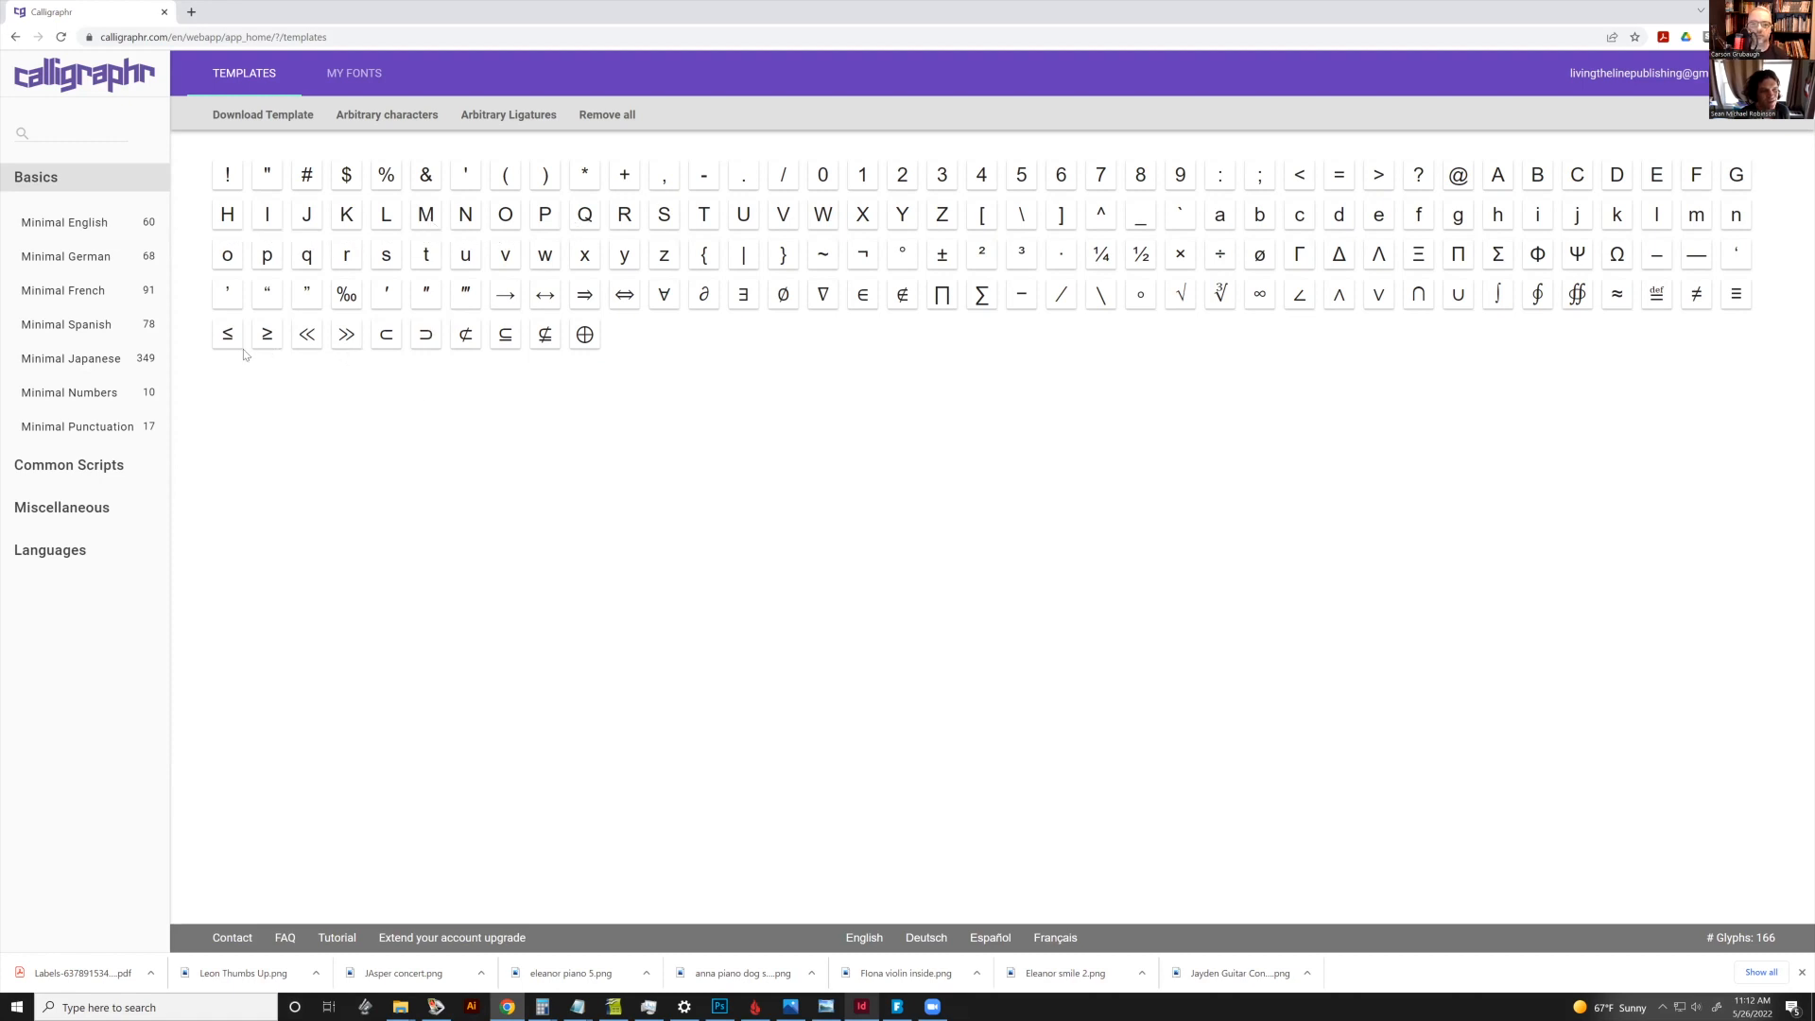
pyautogui.moveTo(91, 441)
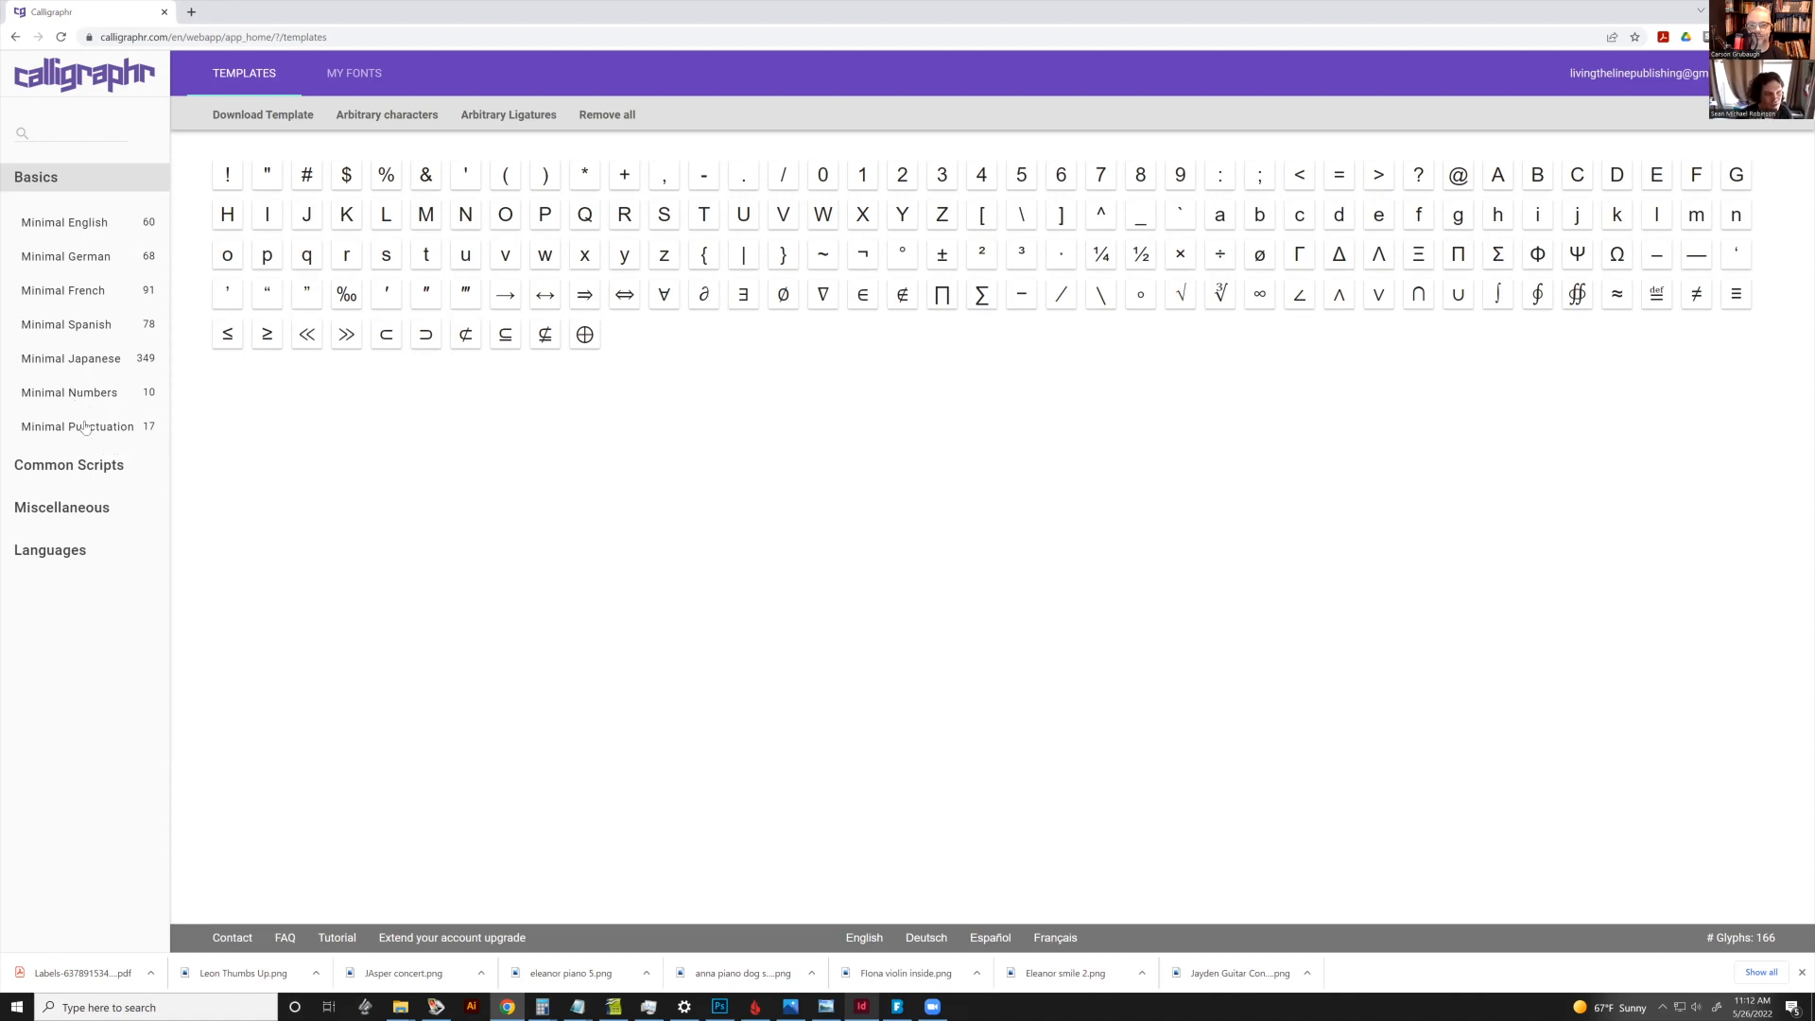
pyautogui.moveTo(56, 230)
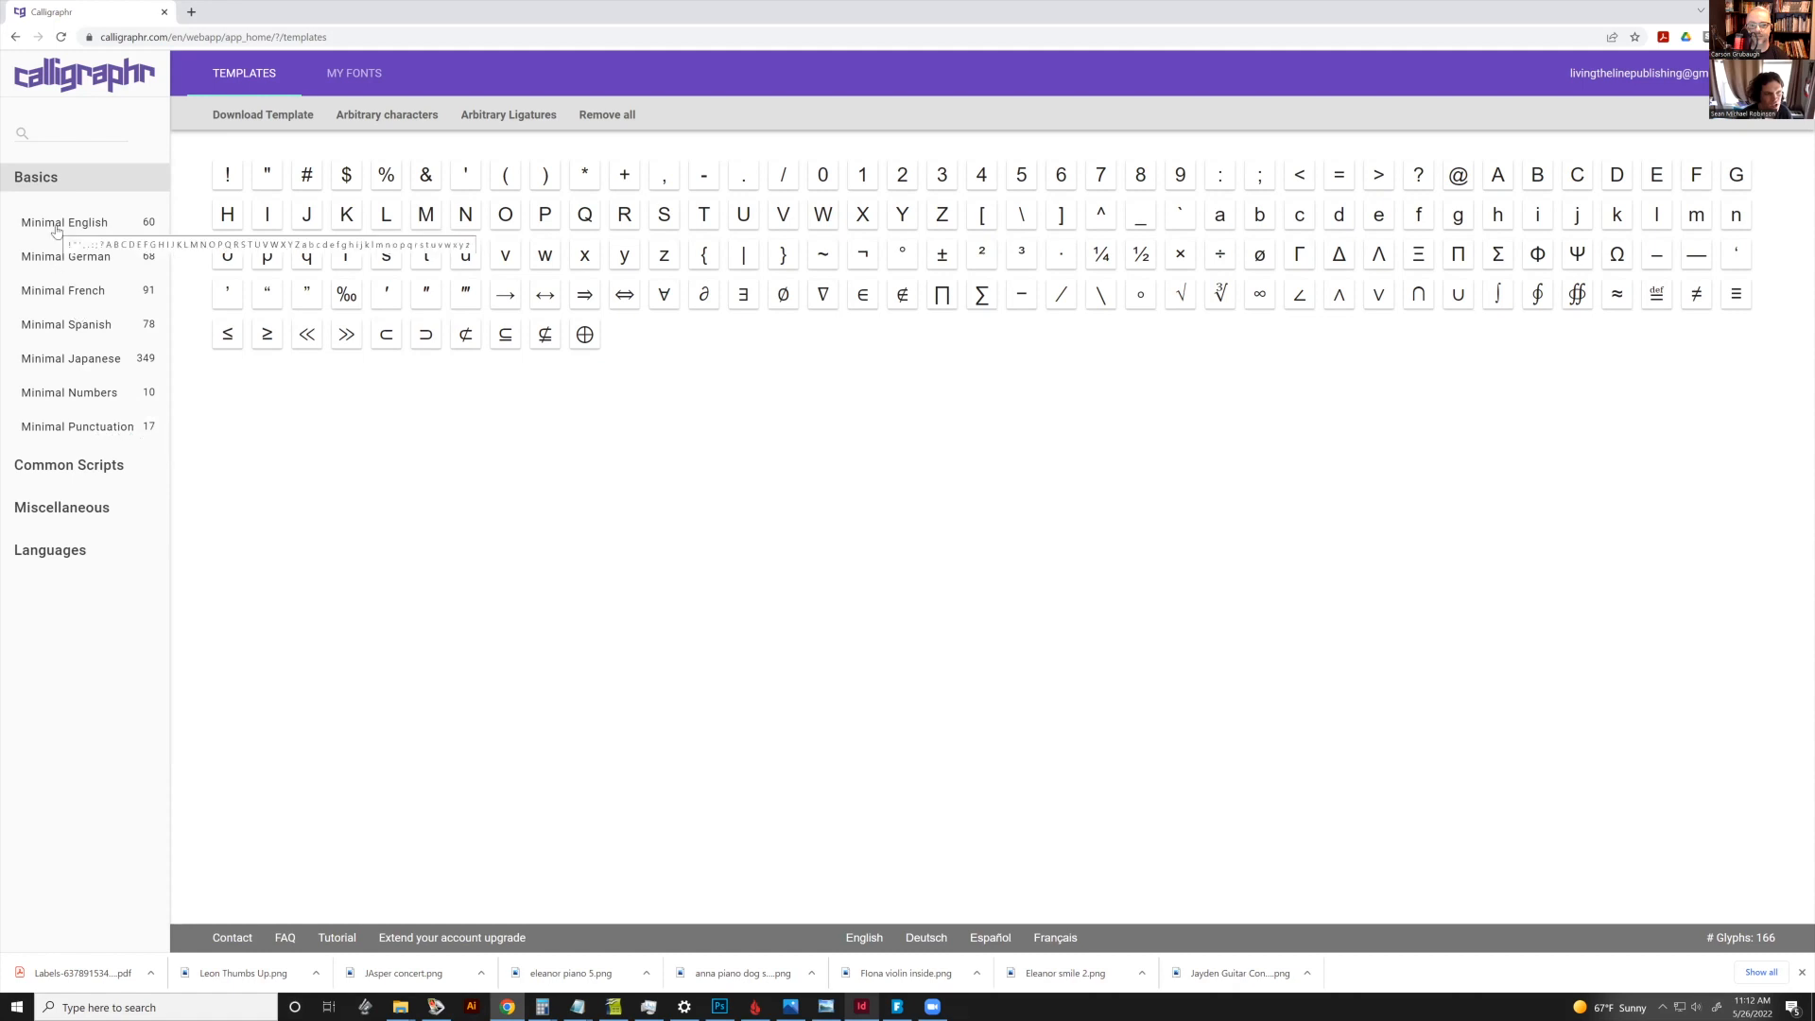
pyautogui.click(76, 427)
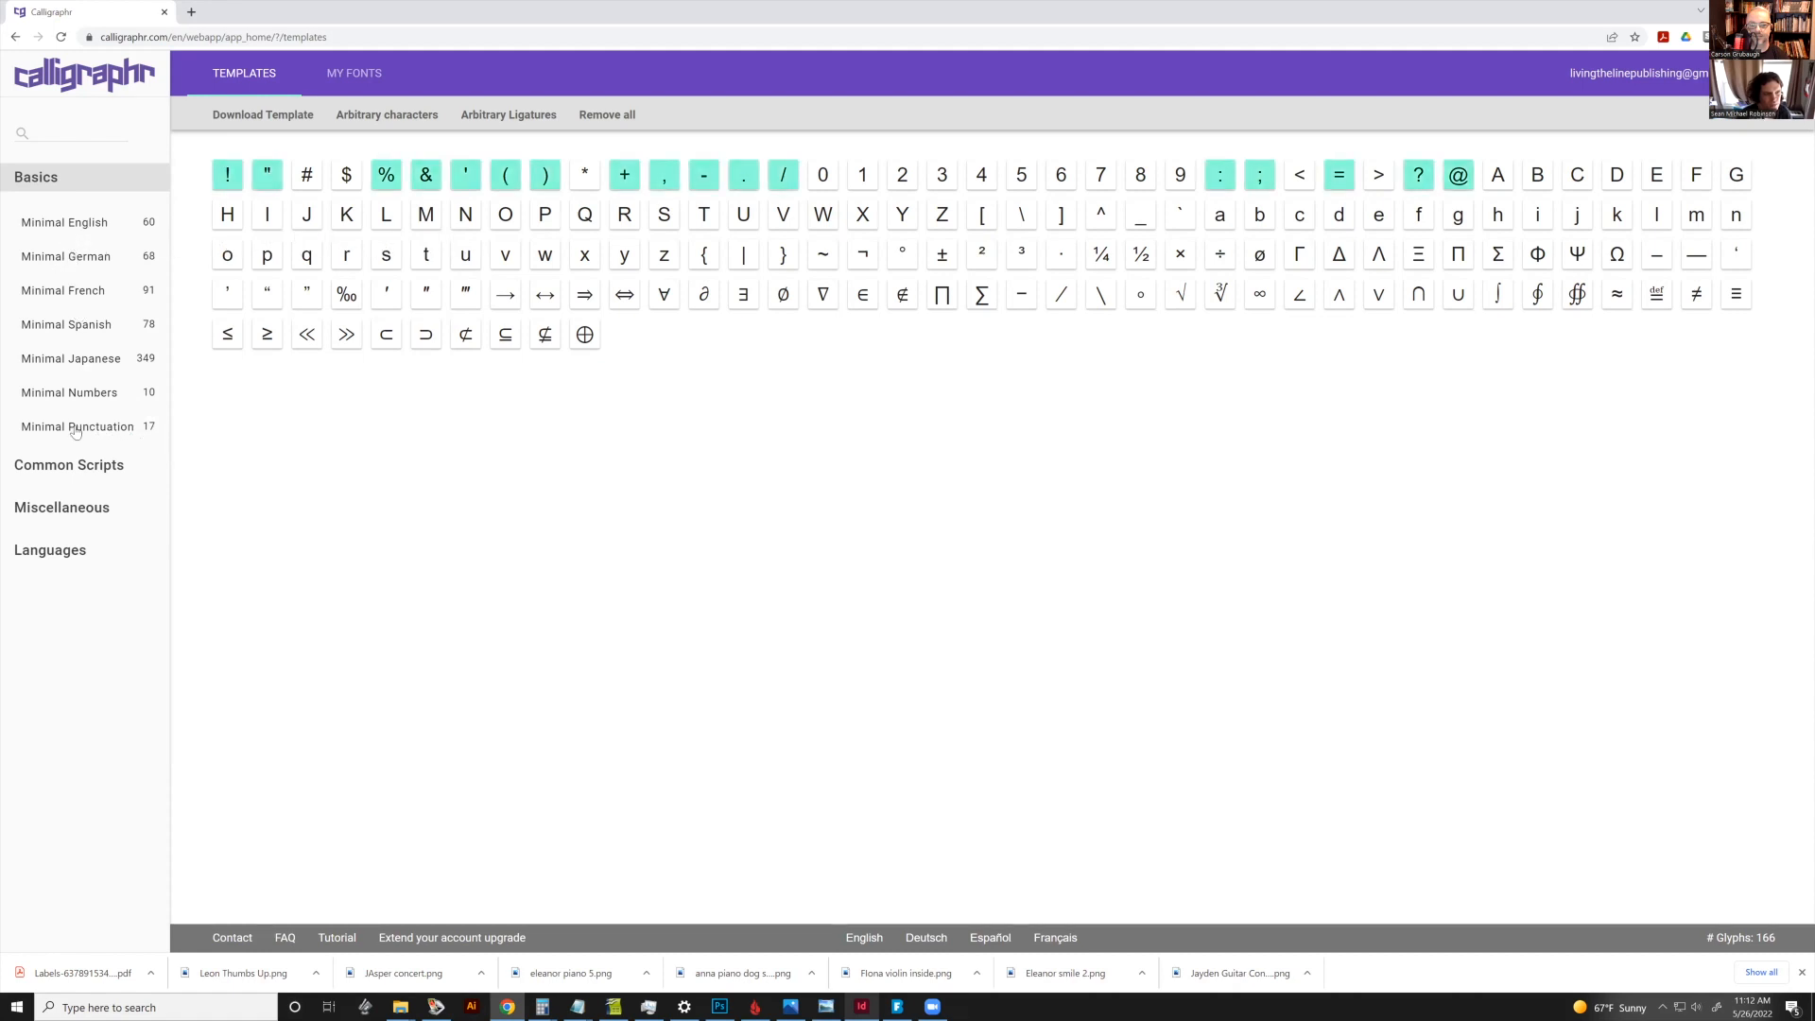
pyautogui.click(58, 224)
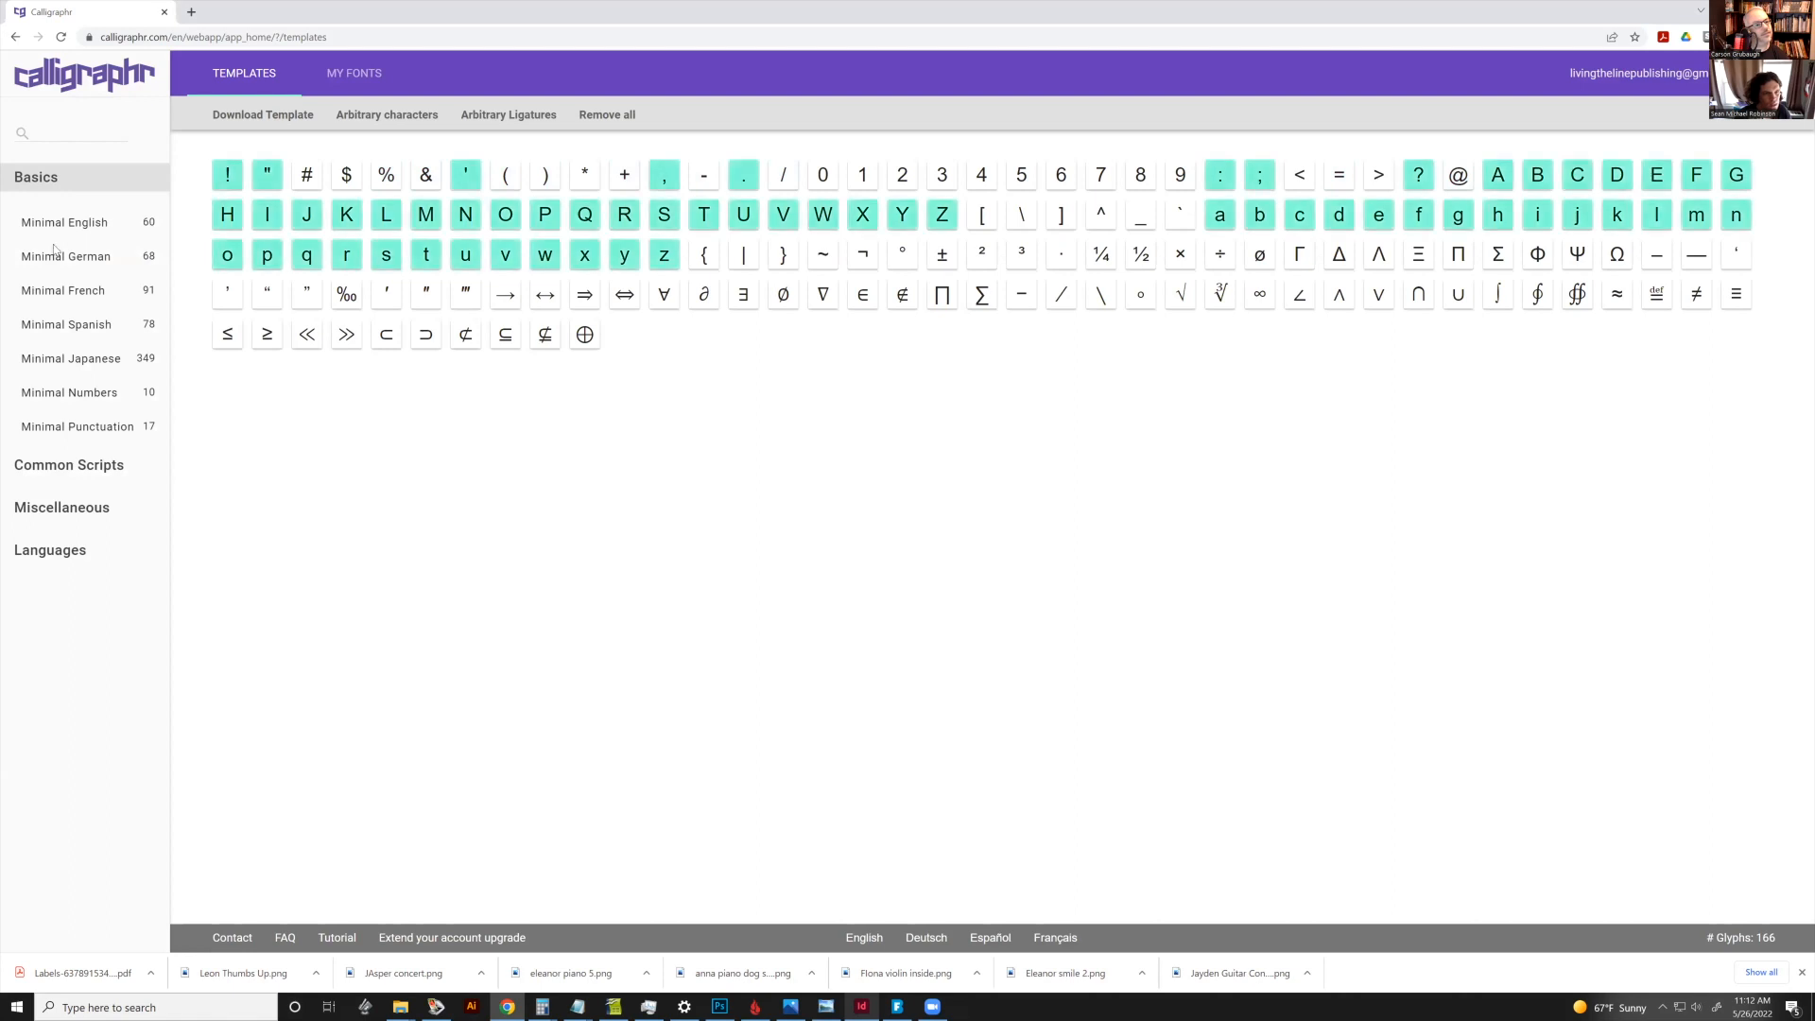
pyautogui.click(58, 393)
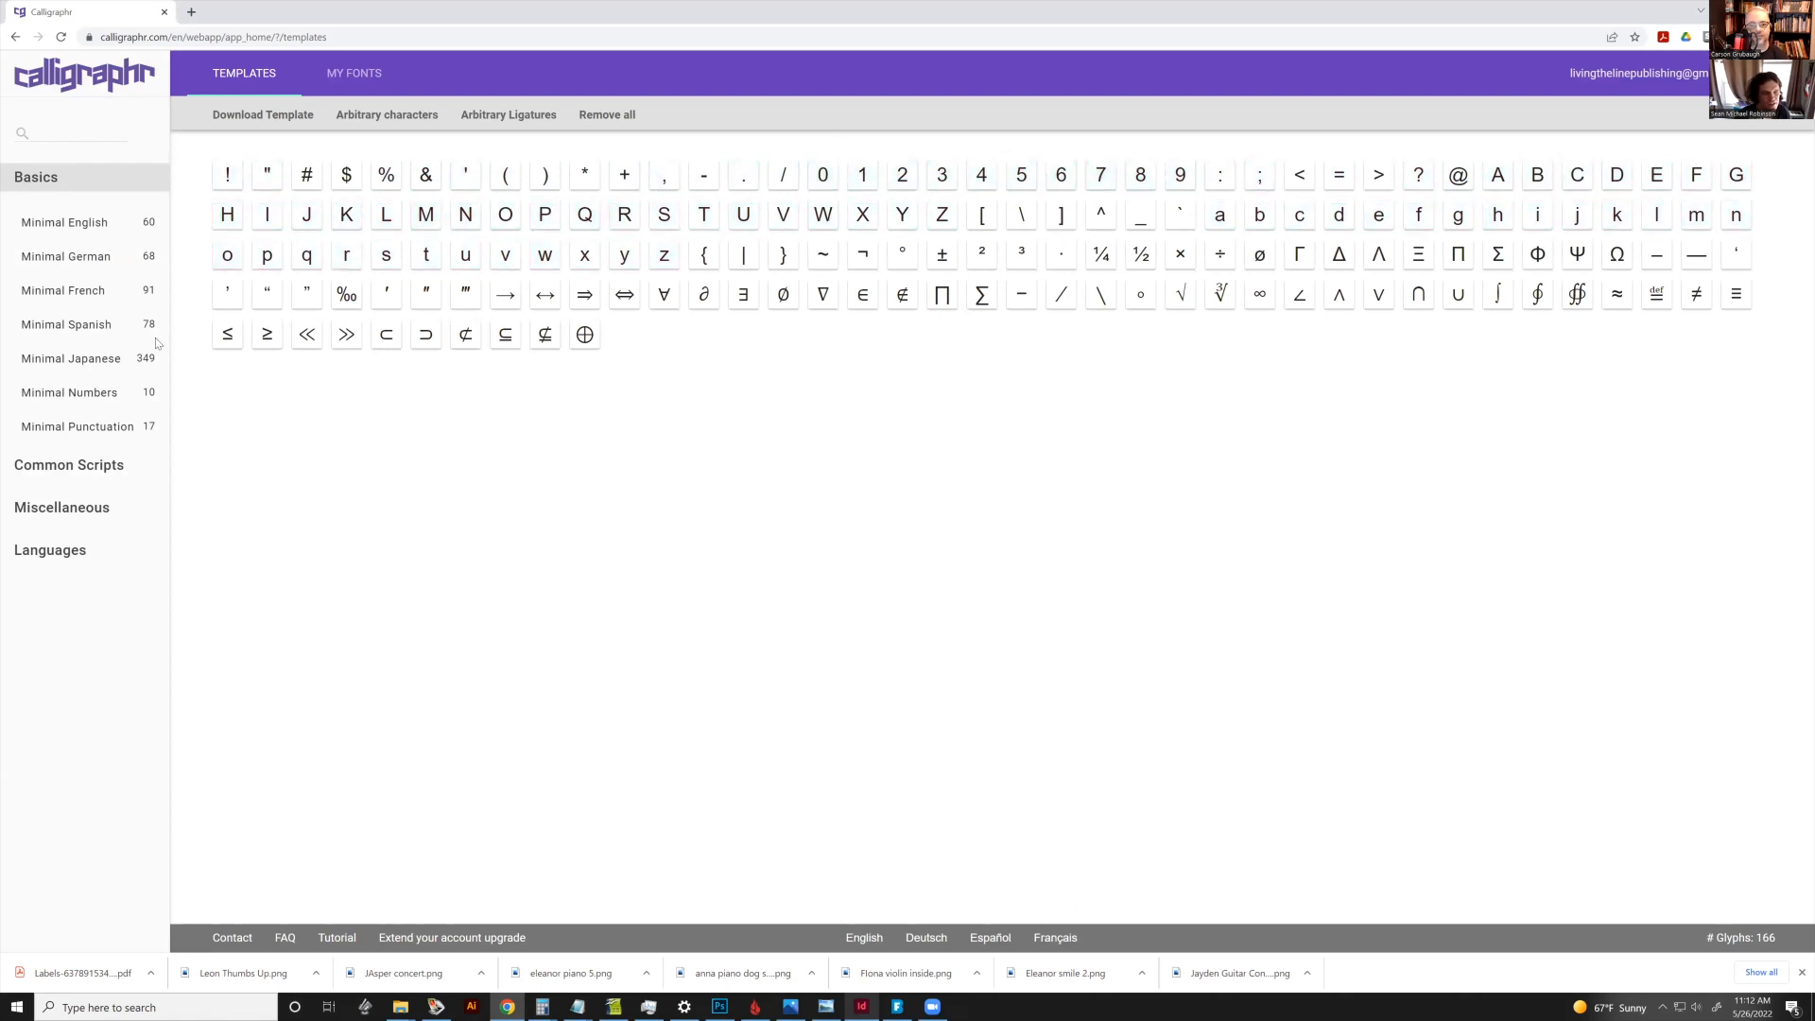
pyautogui.click(91, 366)
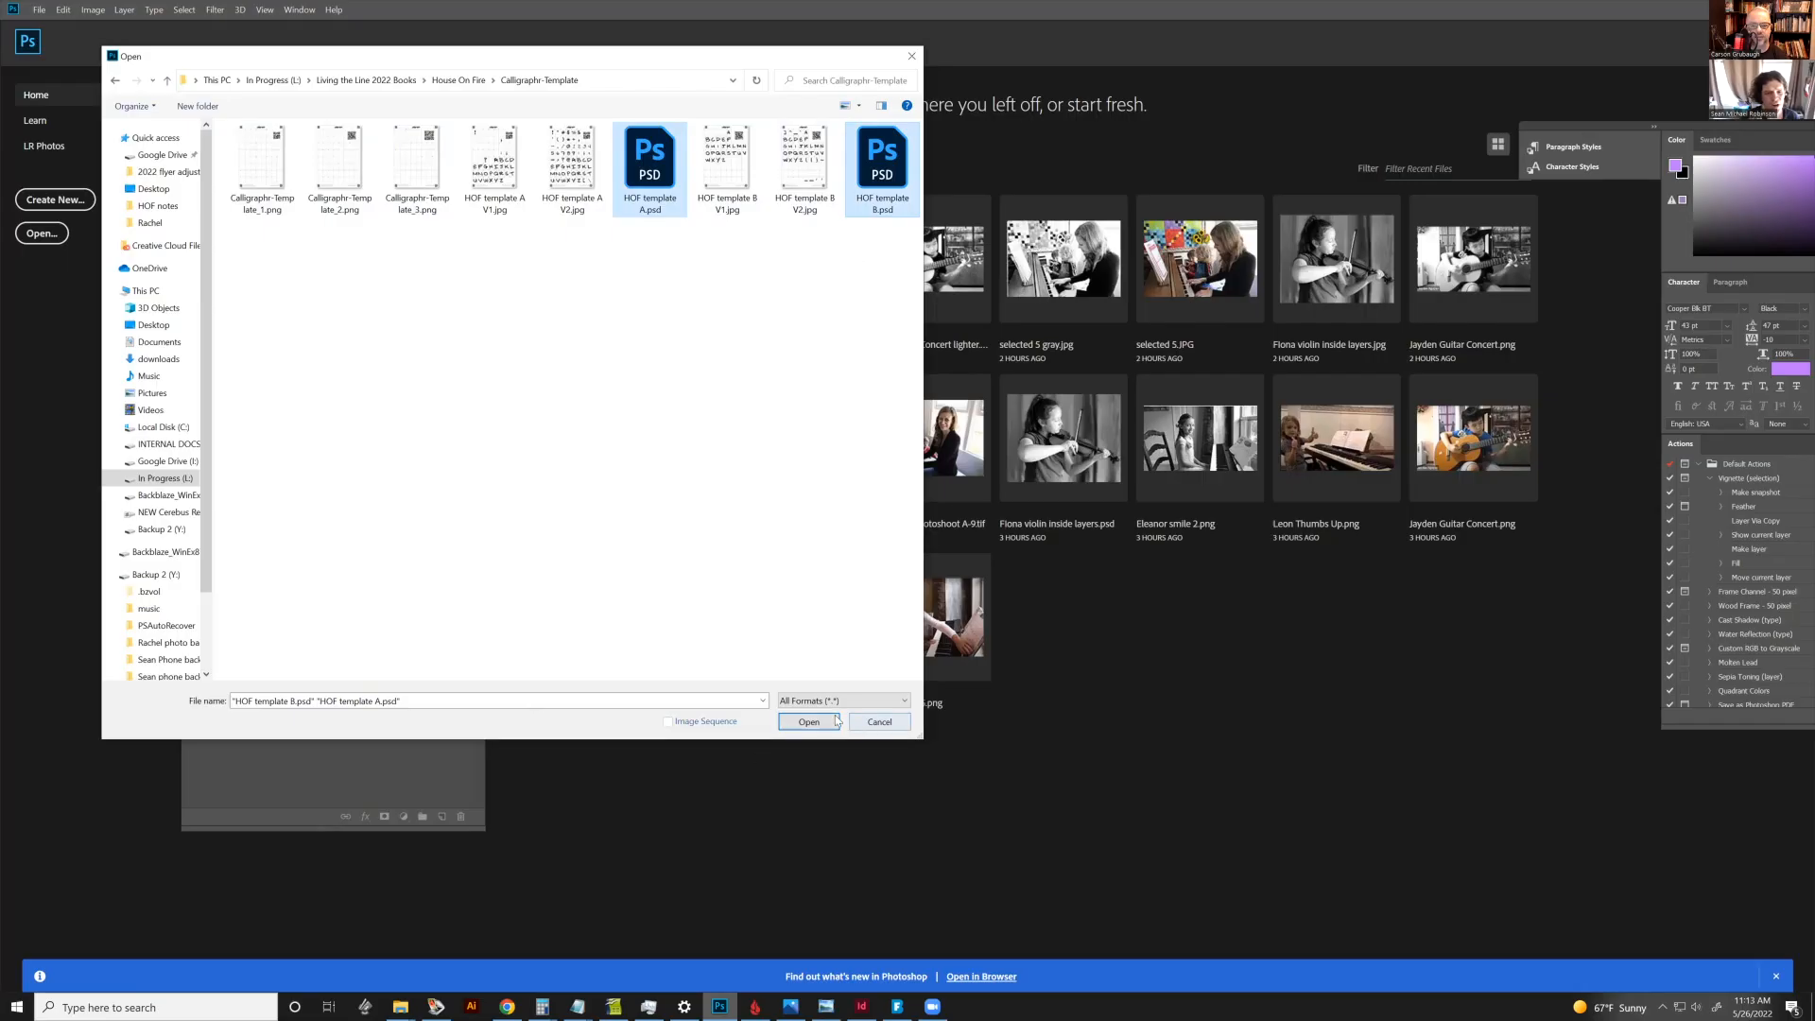
# Switch to Photoshop, open HOF template A.psd and HOF template B.psd, and examine template B's hand-lettered characters
pyautogui.click(826, 723)
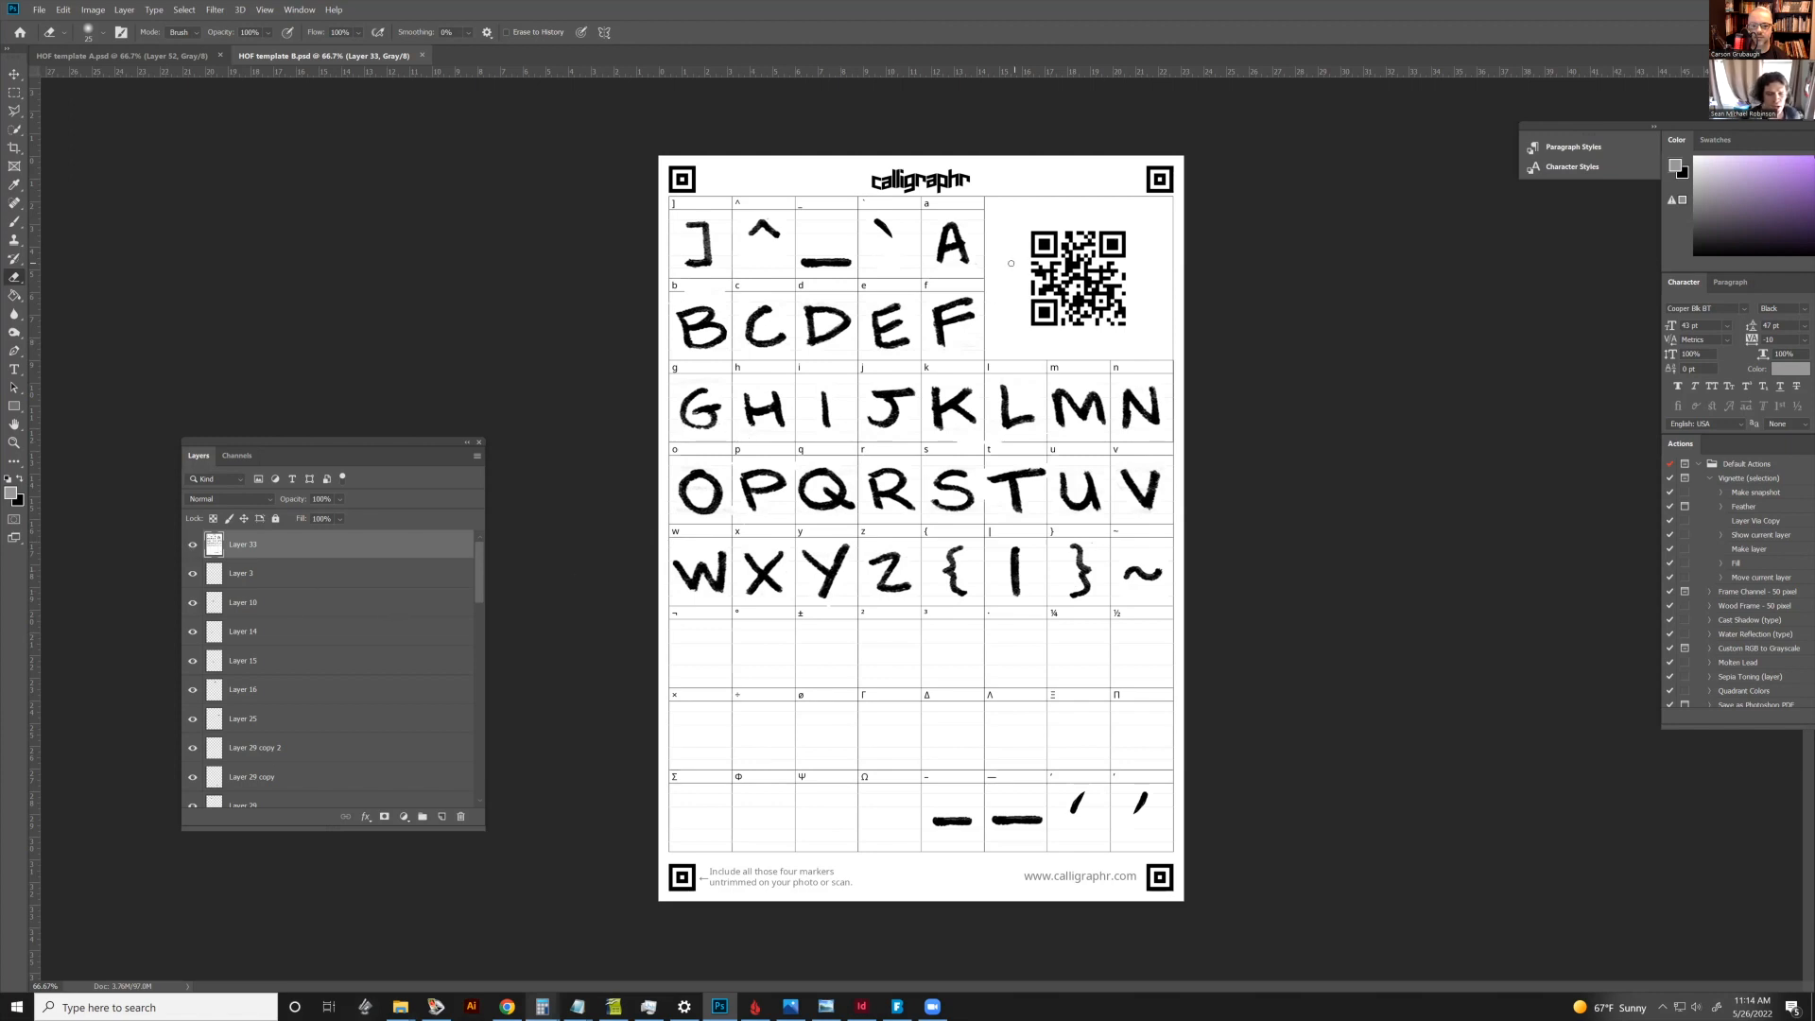
pyautogui.scroll(1, 847, 264)
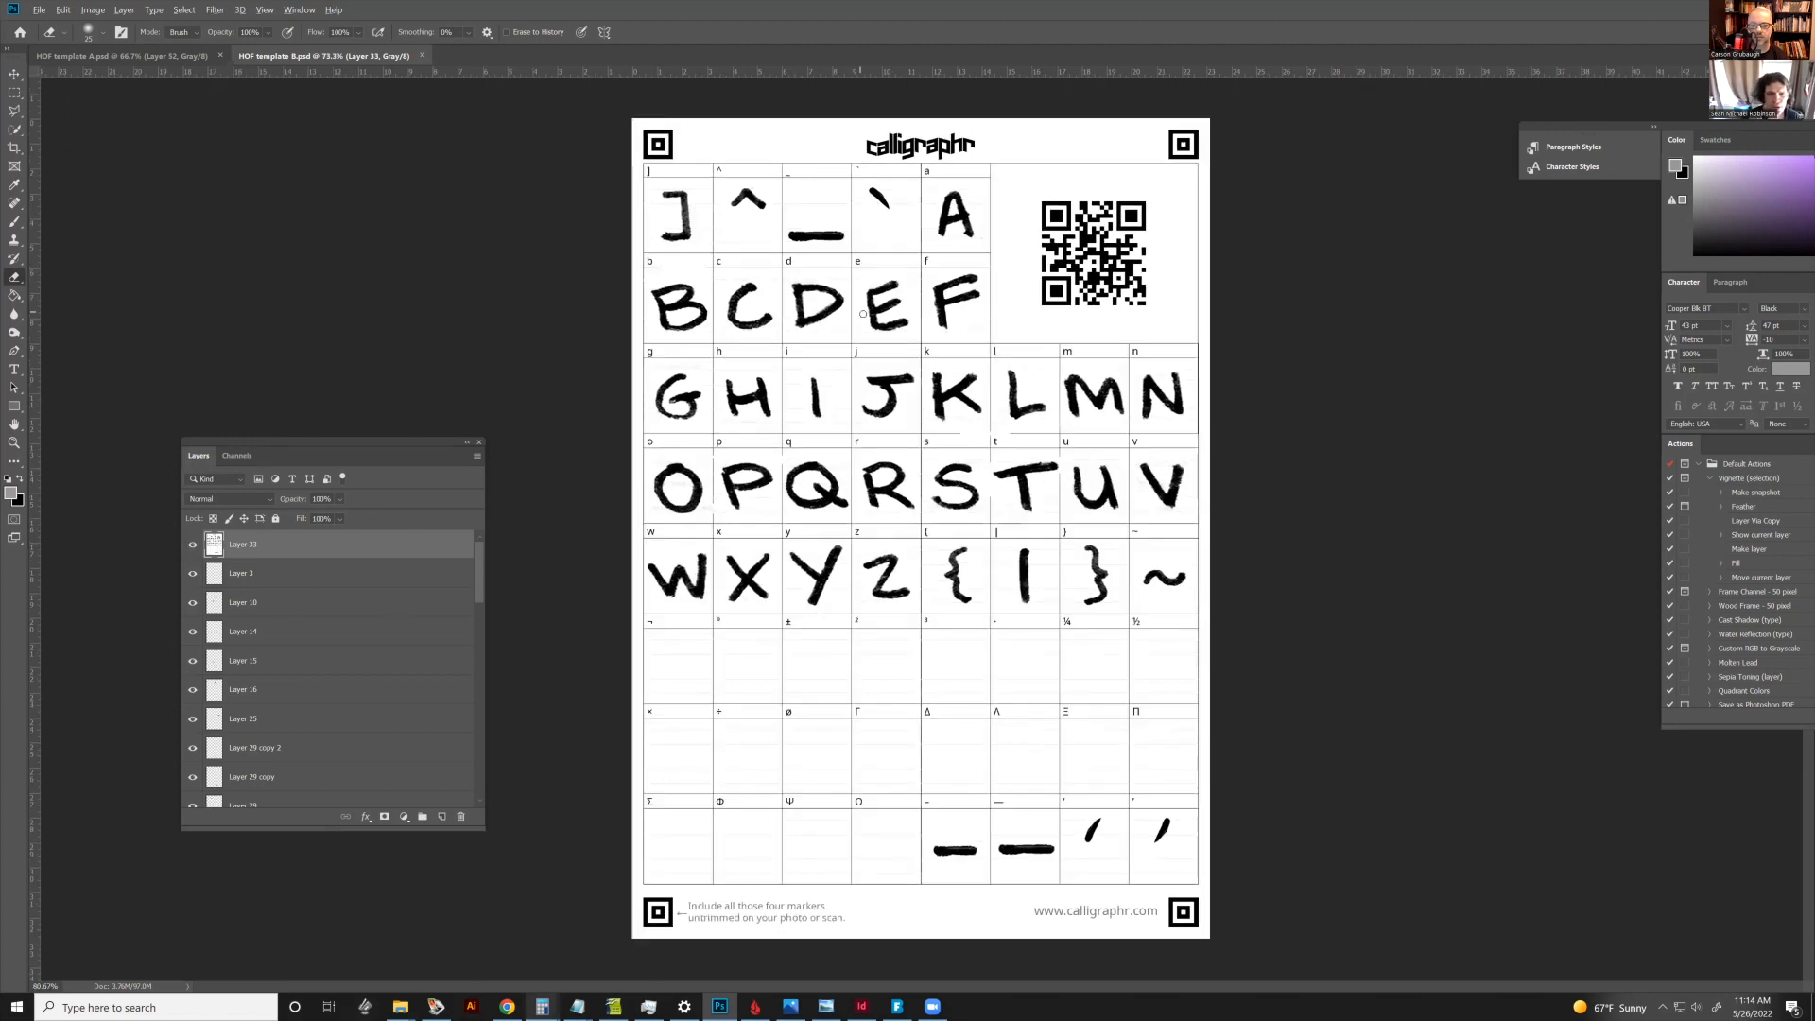
pyautogui.scroll(1, 862, 314)
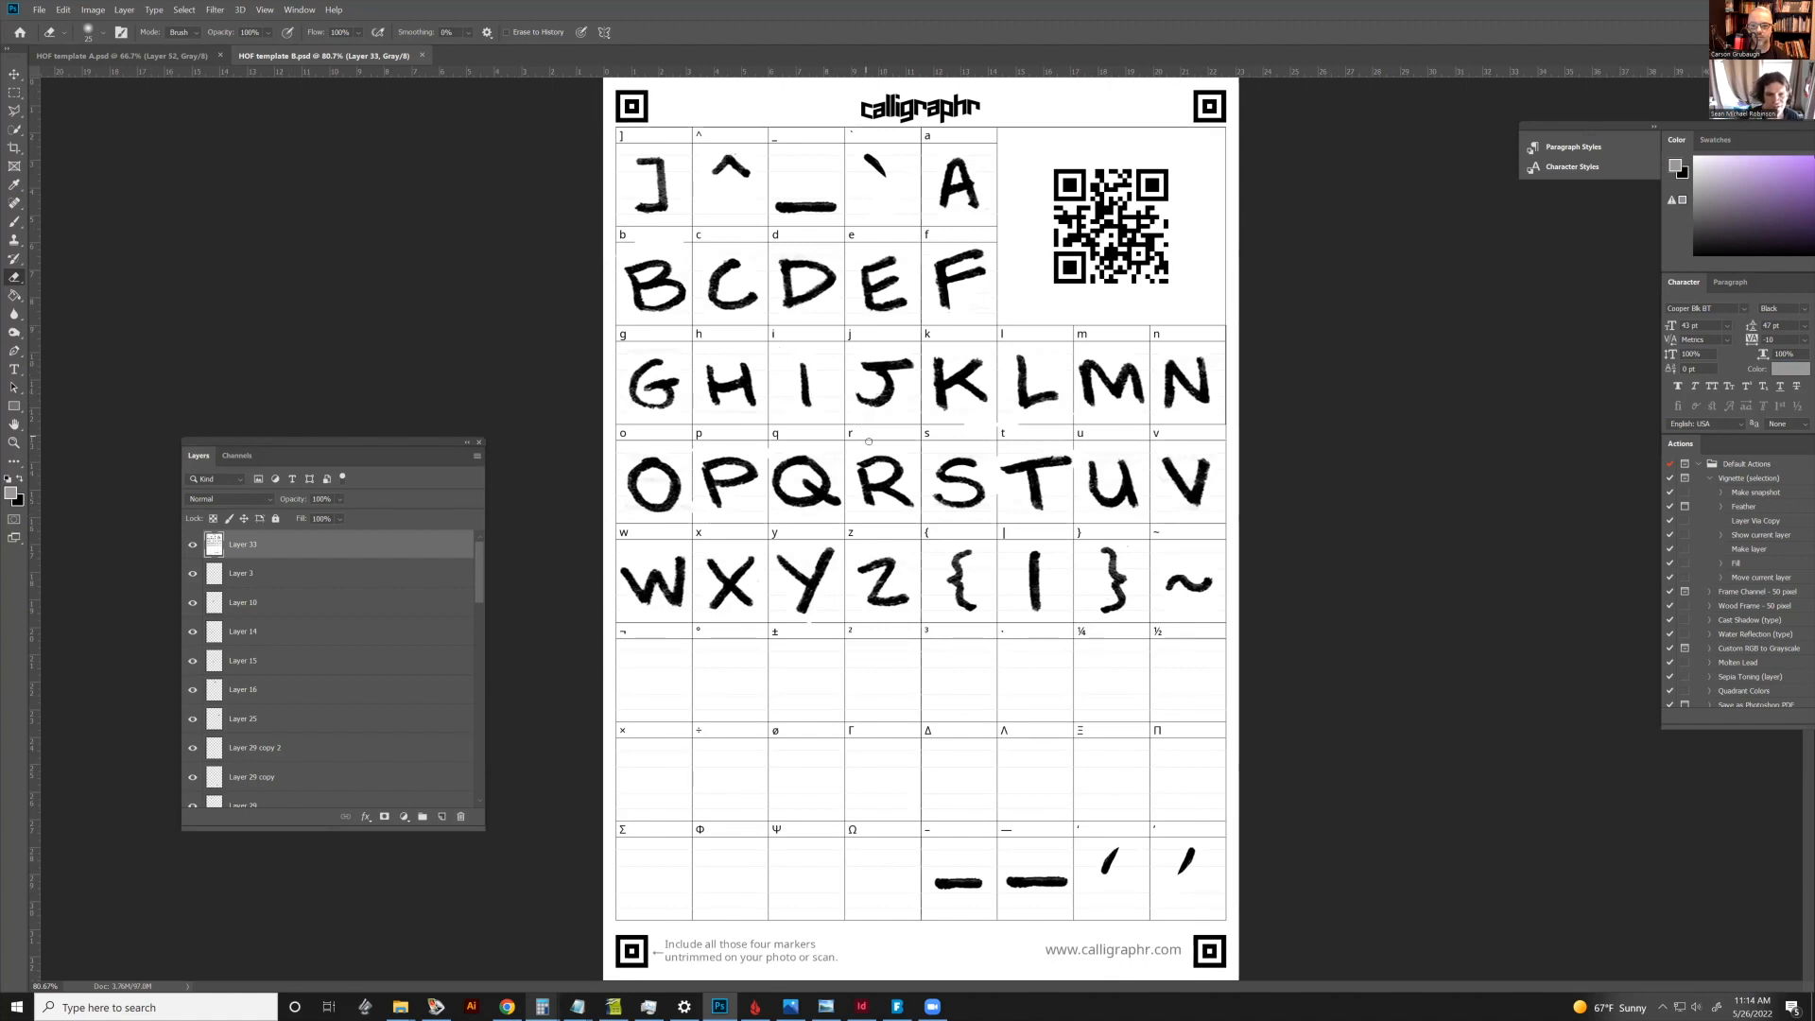
pyautogui.scroll(2, 943, 389)
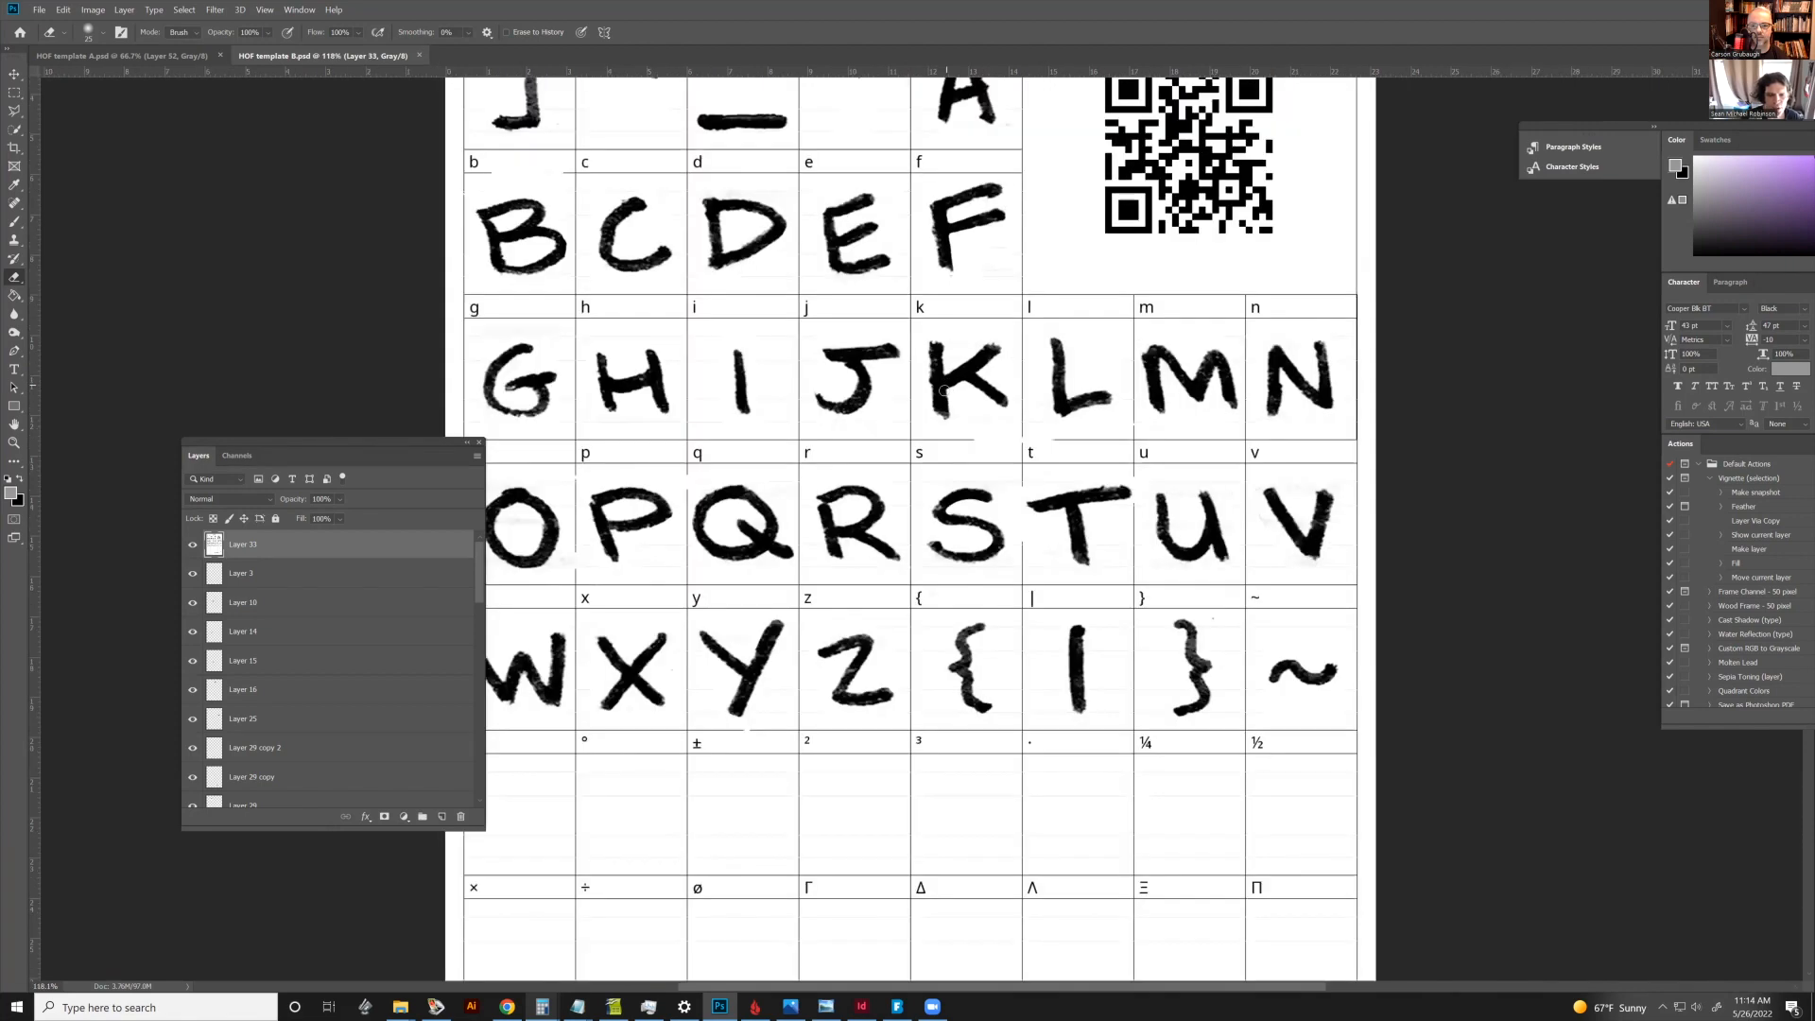
pyautogui.scroll(2, 944, 388)
pyautogui.scroll(-2, 945, 384)
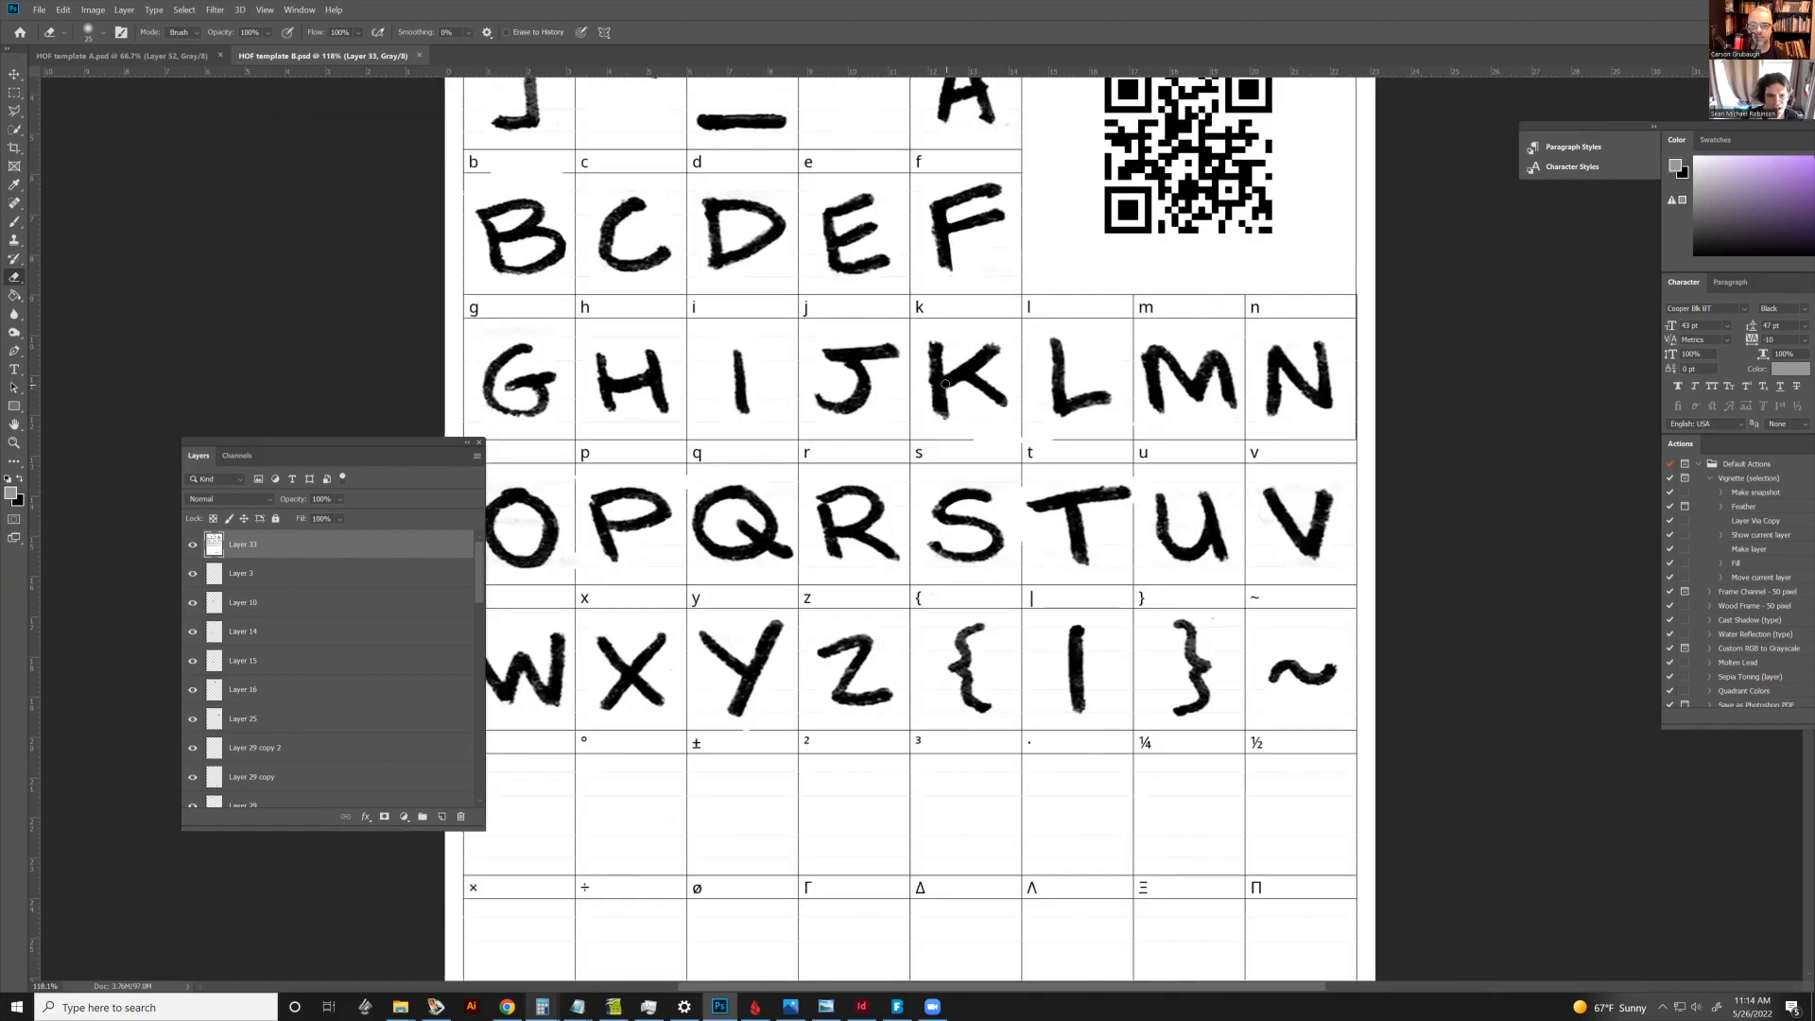
pyautogui.scroll(-2, 945, 384)
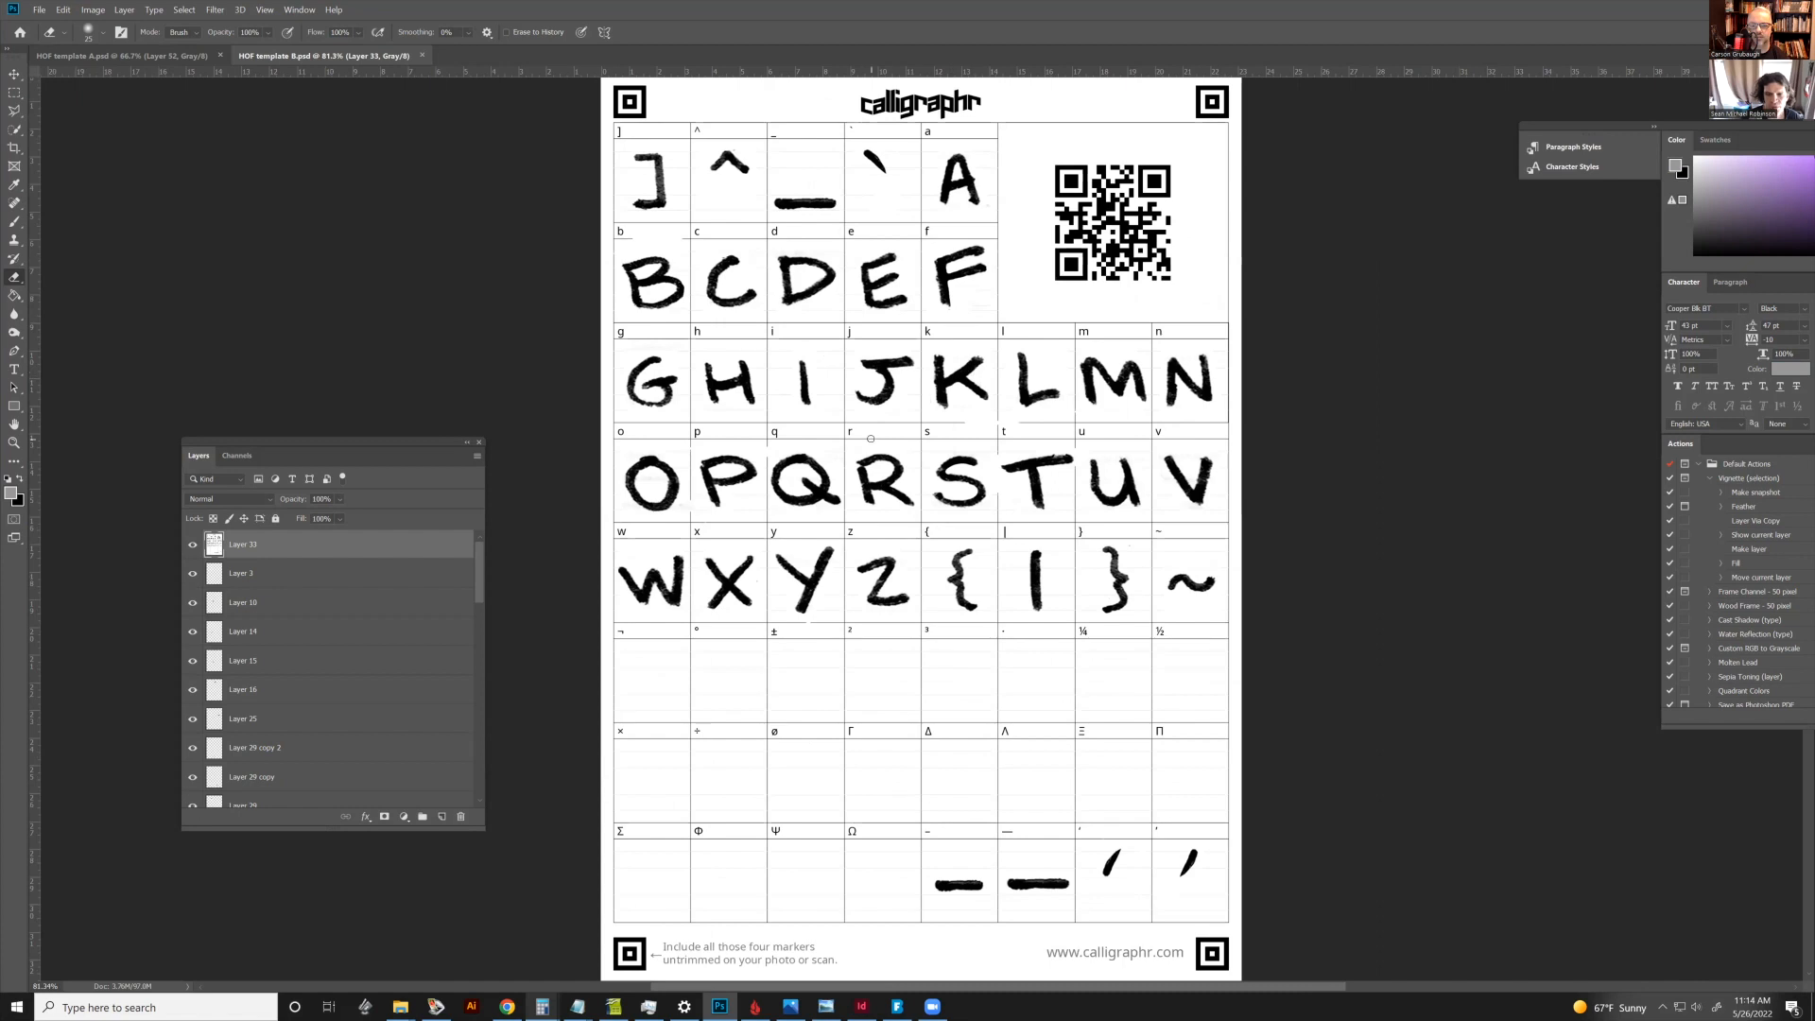
pyautogui.scroll(-1, 915, 414)
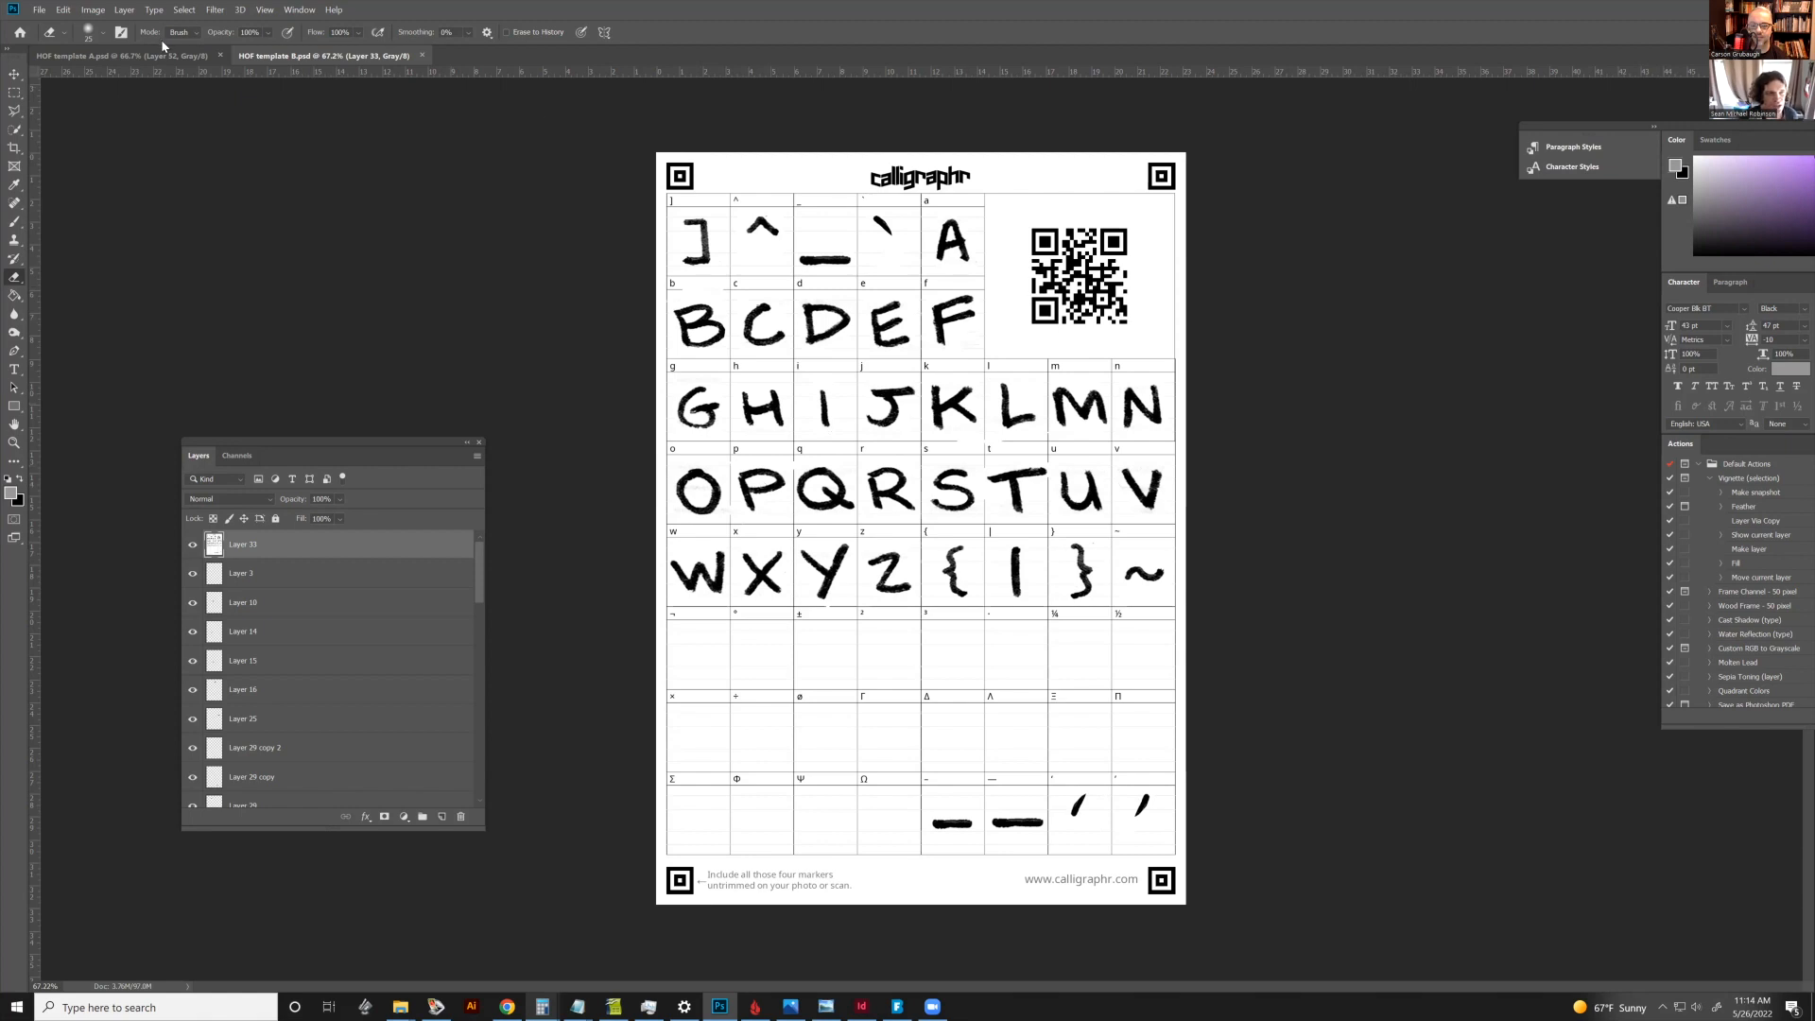
# Examine the punctuation, numerals and uppercase letters in HOF template A up close and across the page
pyautogui.click(136, 60)
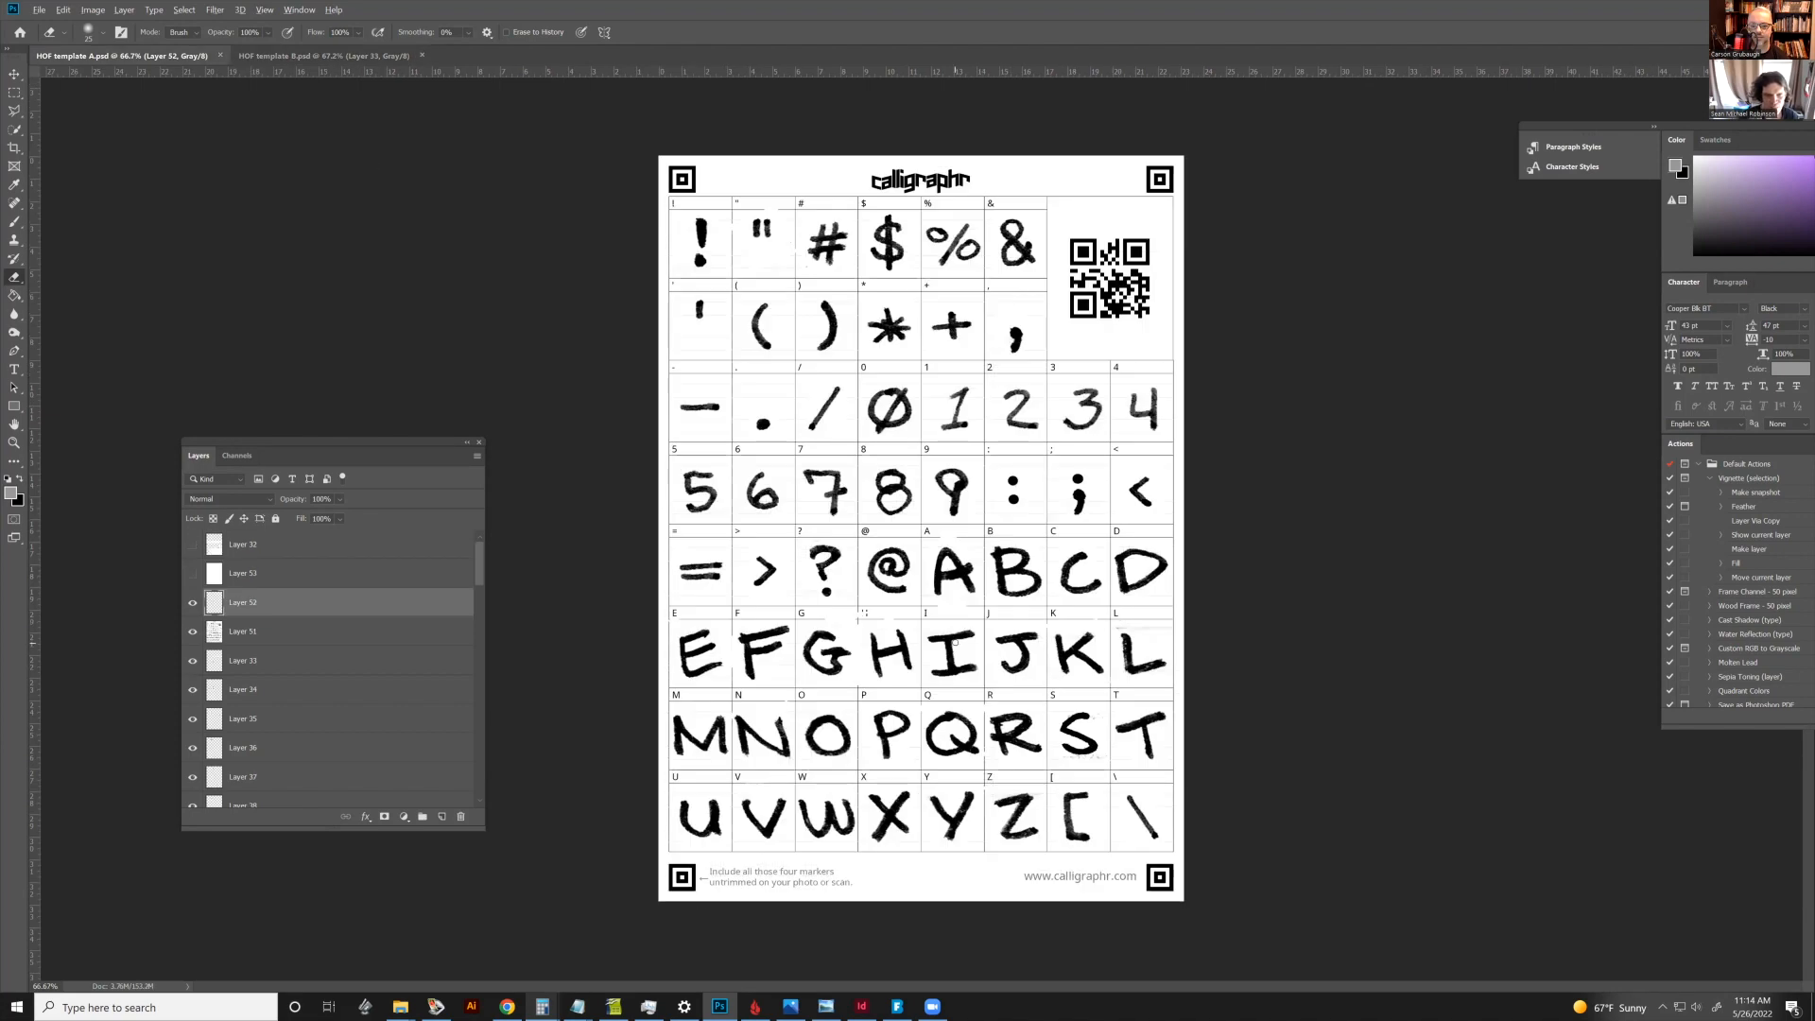
pyautogui.scroll(1, 954, 642)
pyautogui.scroll(1, 946, 606)
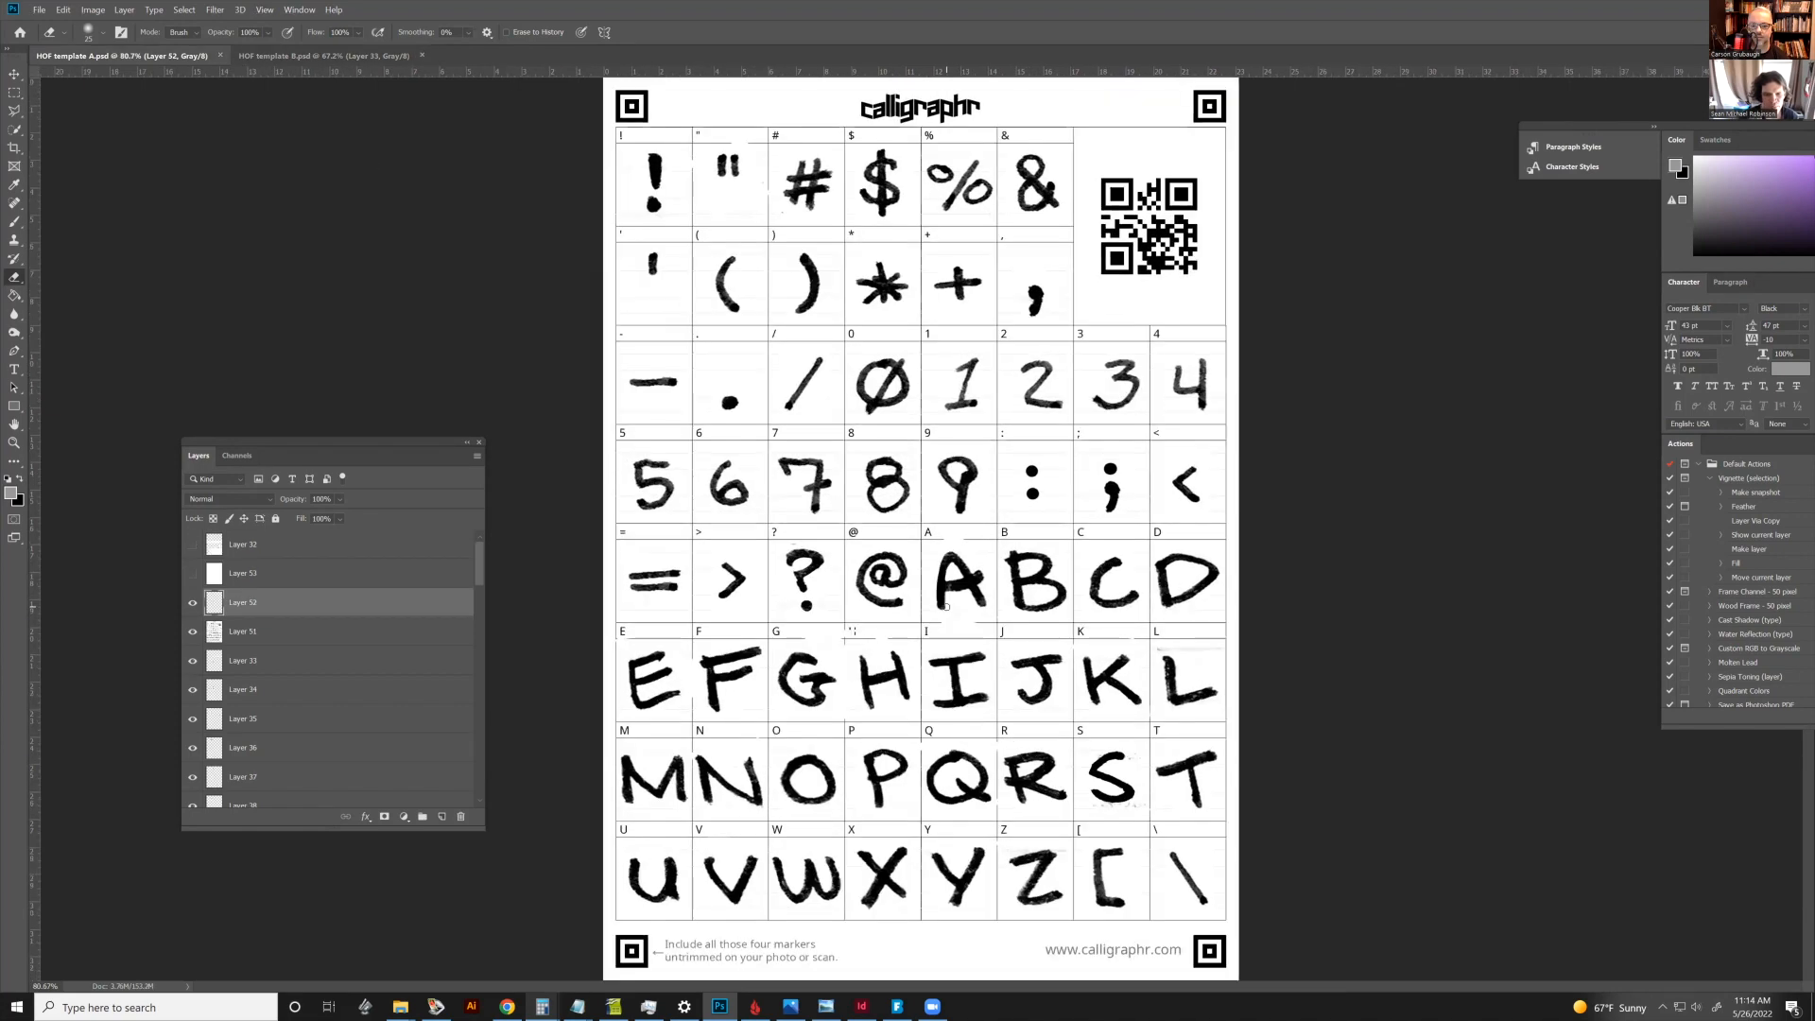
pyautogui.scroll(5, 1075, 511)
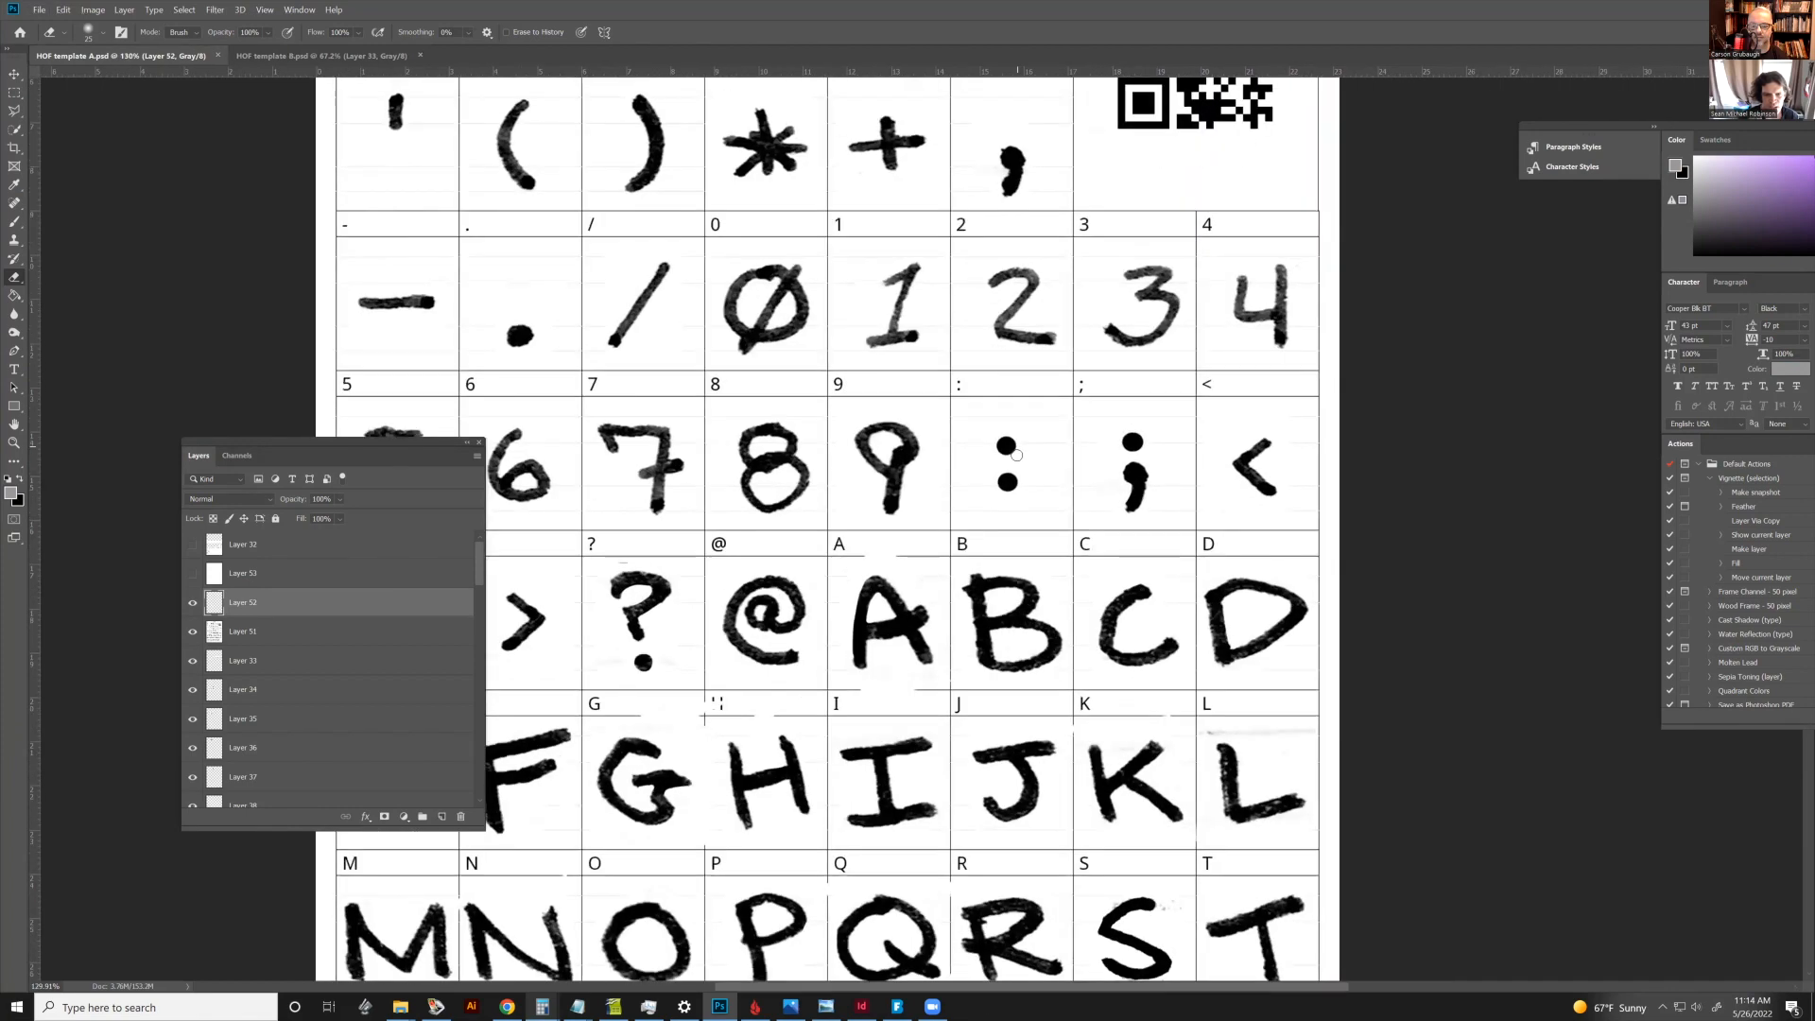
pyautogui.scroll(8, 624, 408)
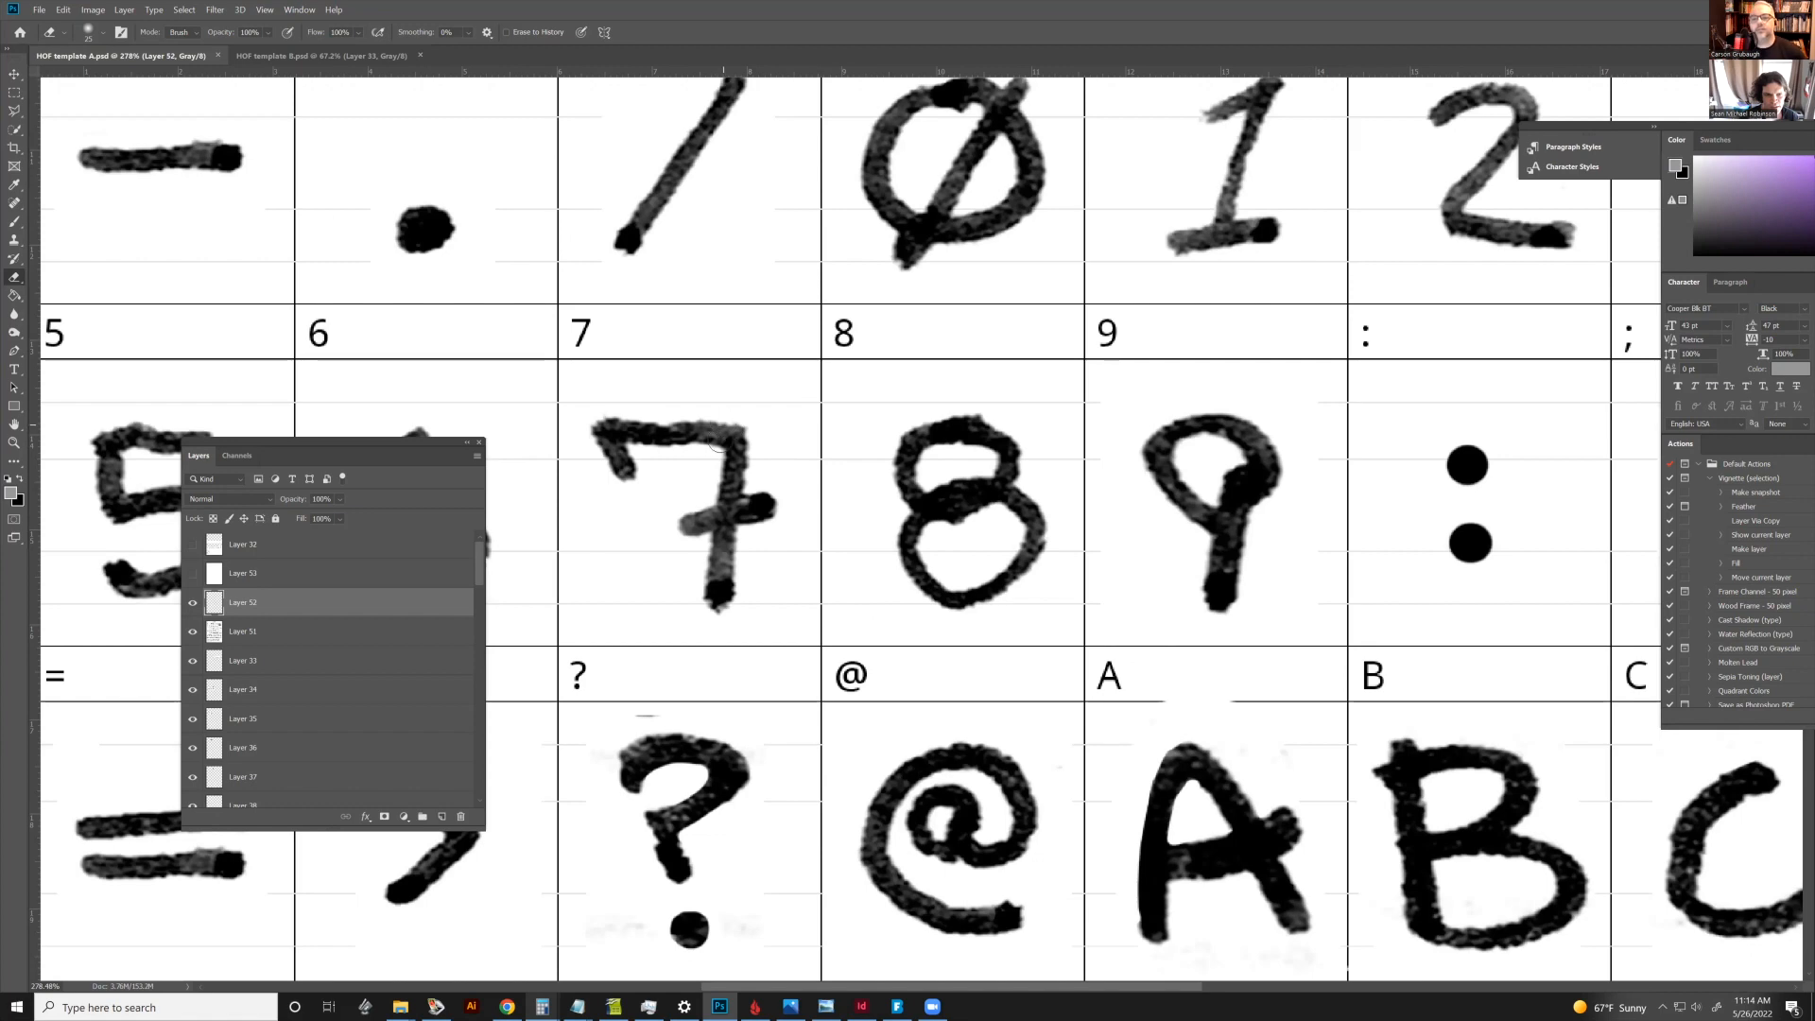
pyautogui.scroll(-1, 752, 688)
pyautogui.scroll(-3, 759, 677)
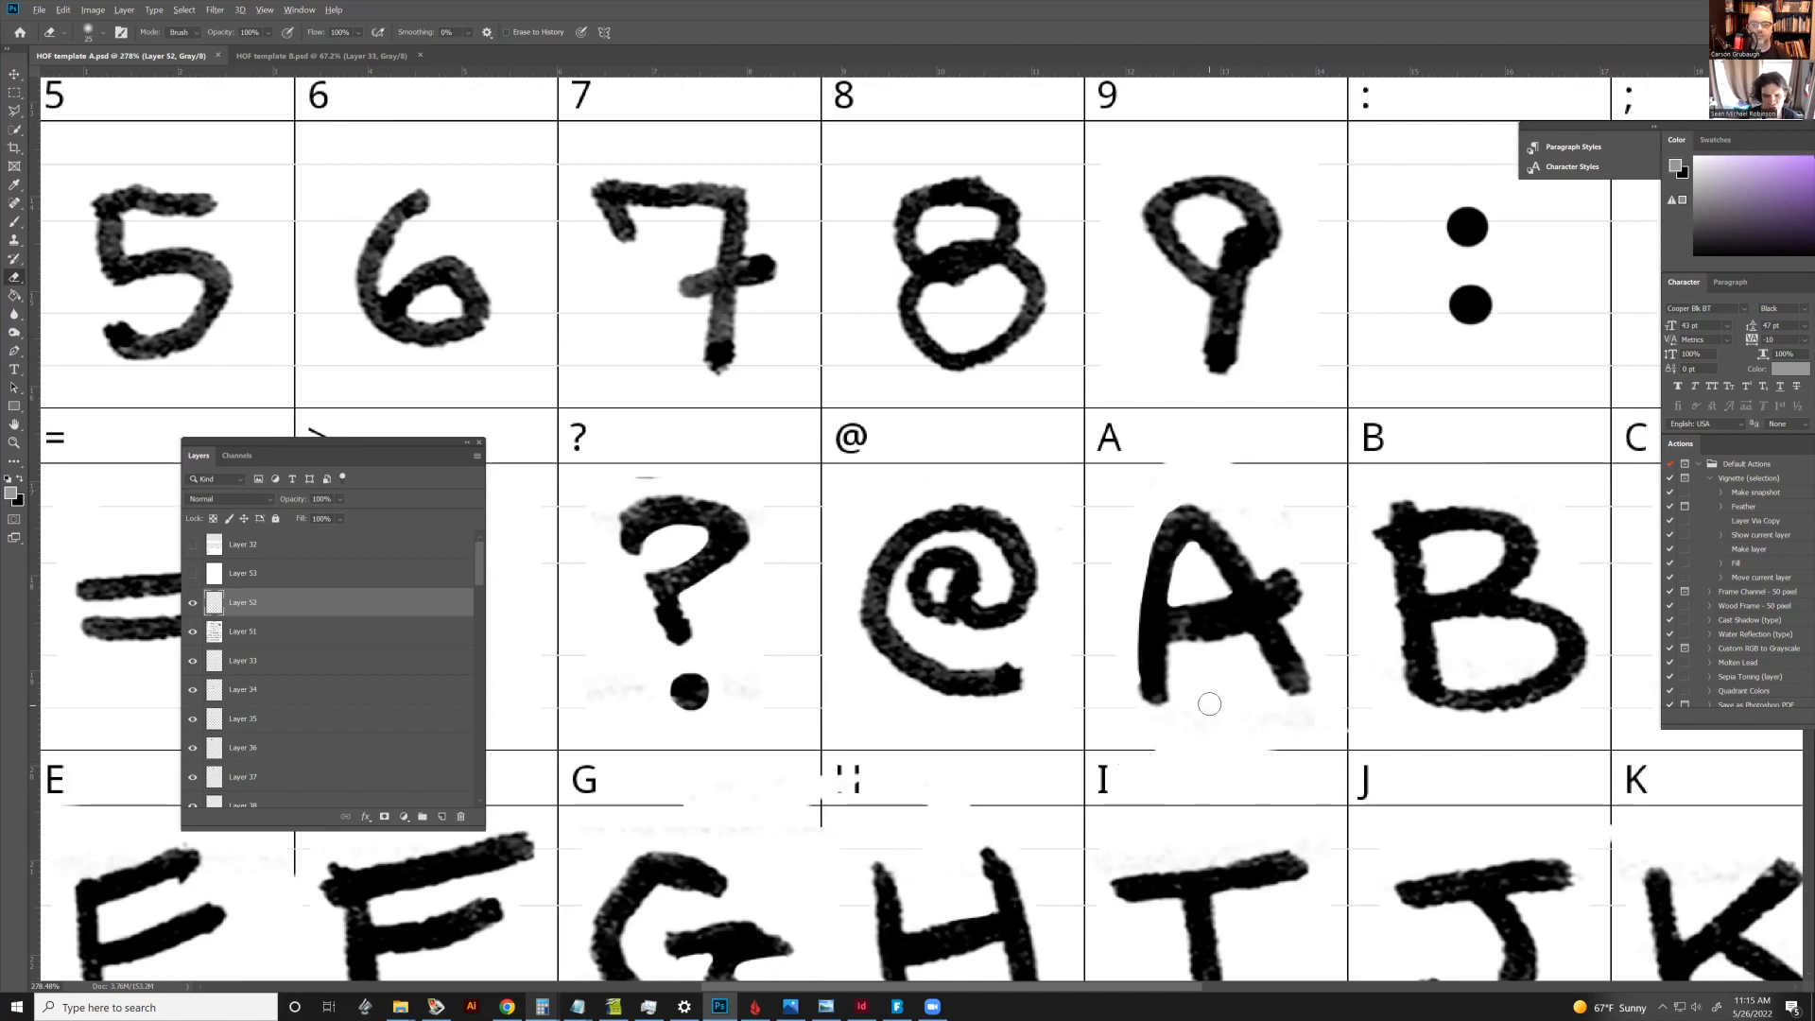
pyautogui.scroll(-5, 1207, 696)
pyautogui.scroll(-5, 1059, 746)
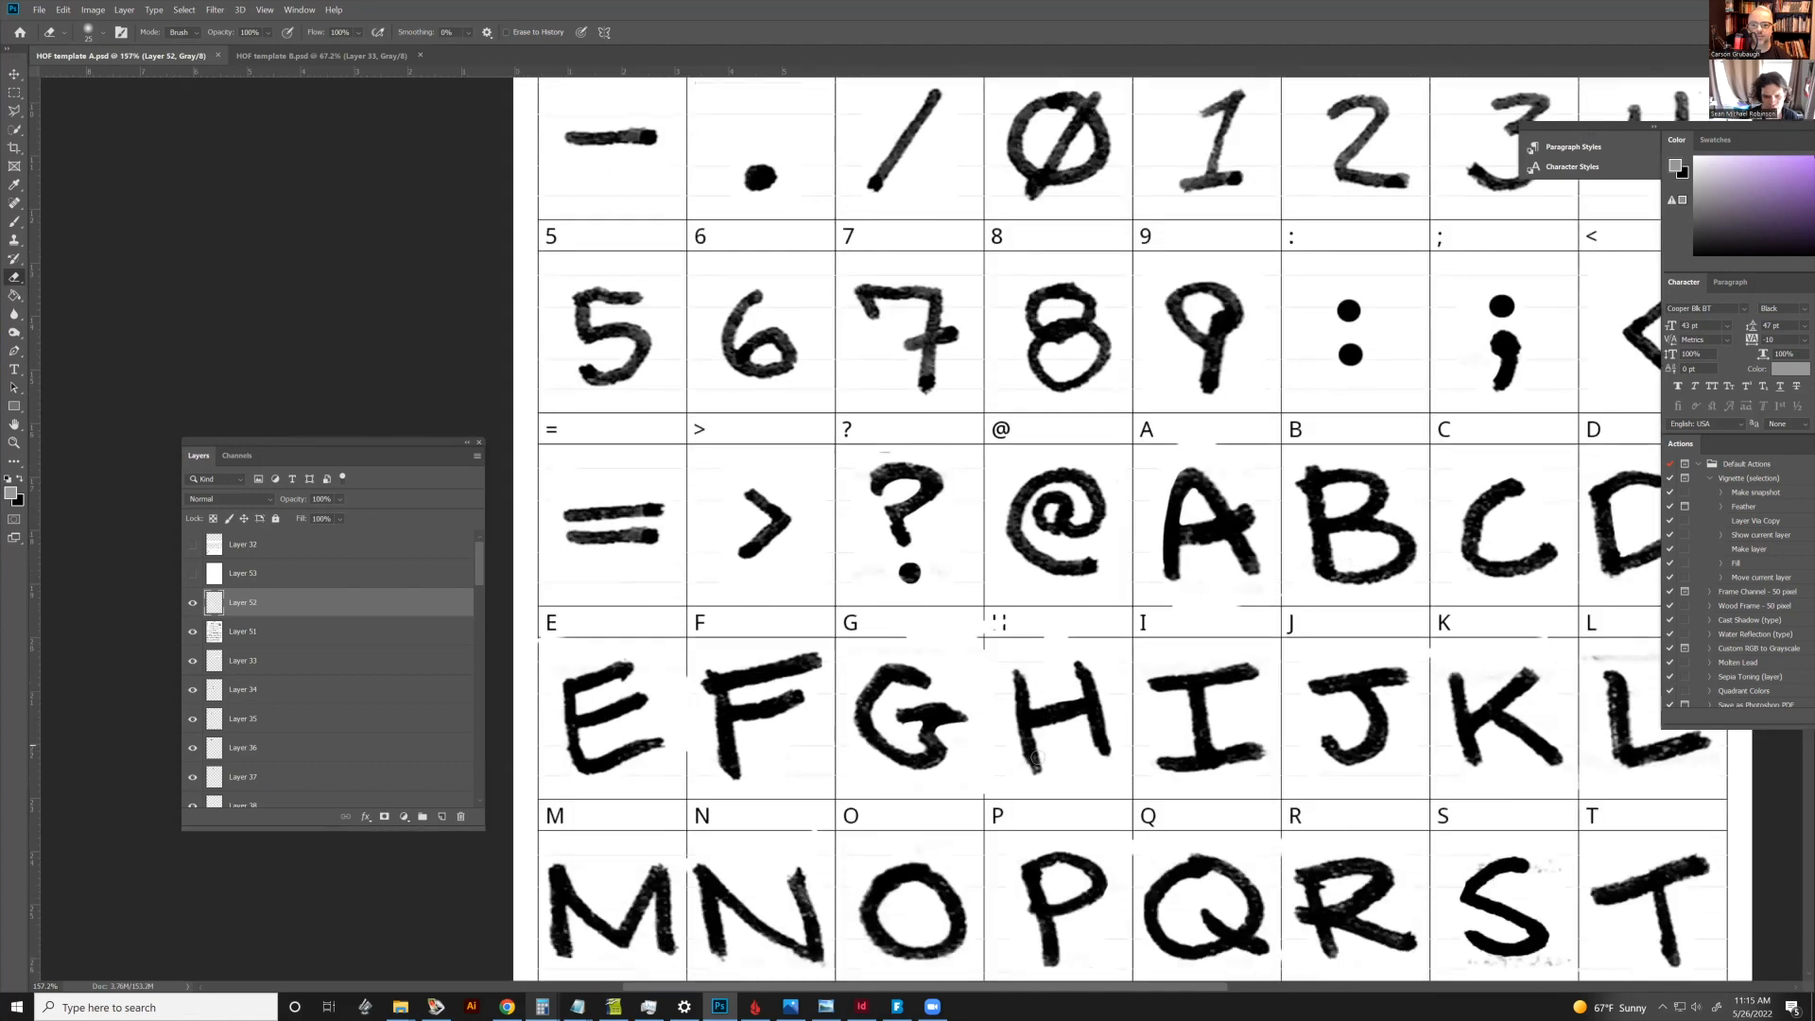
pyautogui.scroll(-4, 963, 814)
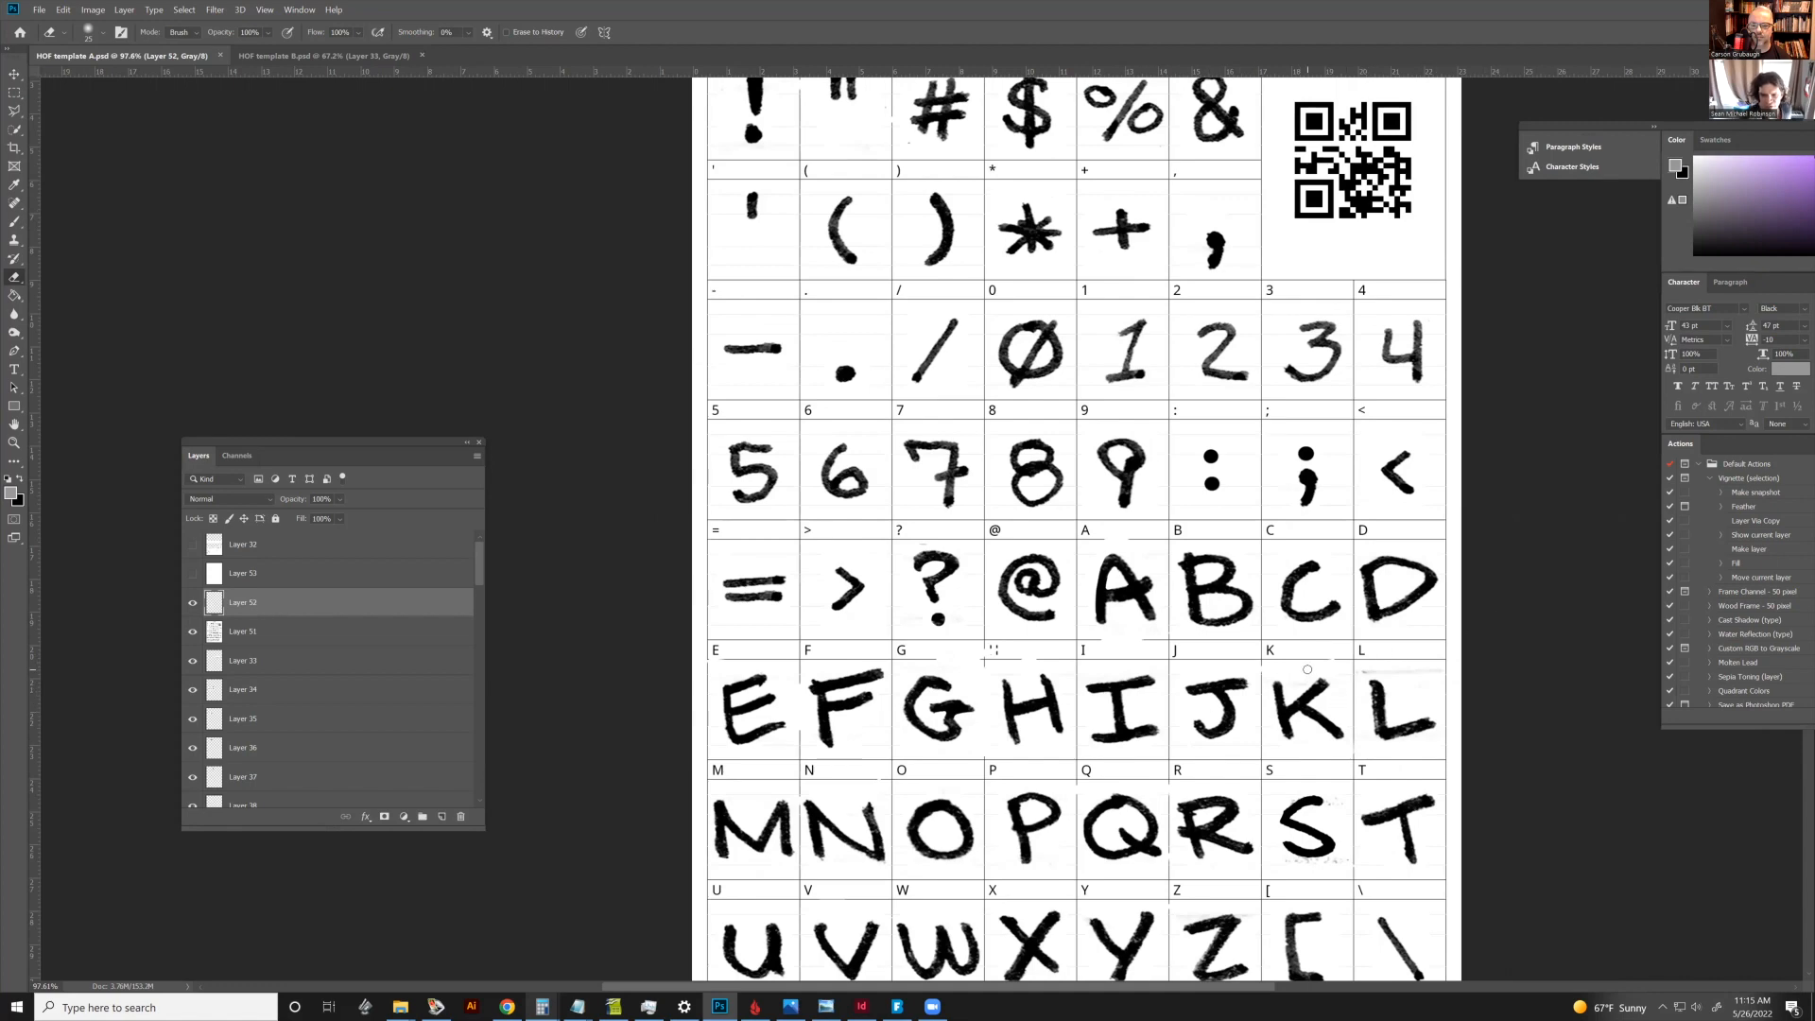
pyautogui.scroll(-1, 1296, 669)
pyautogui.scroll(-4, 1295, 669)
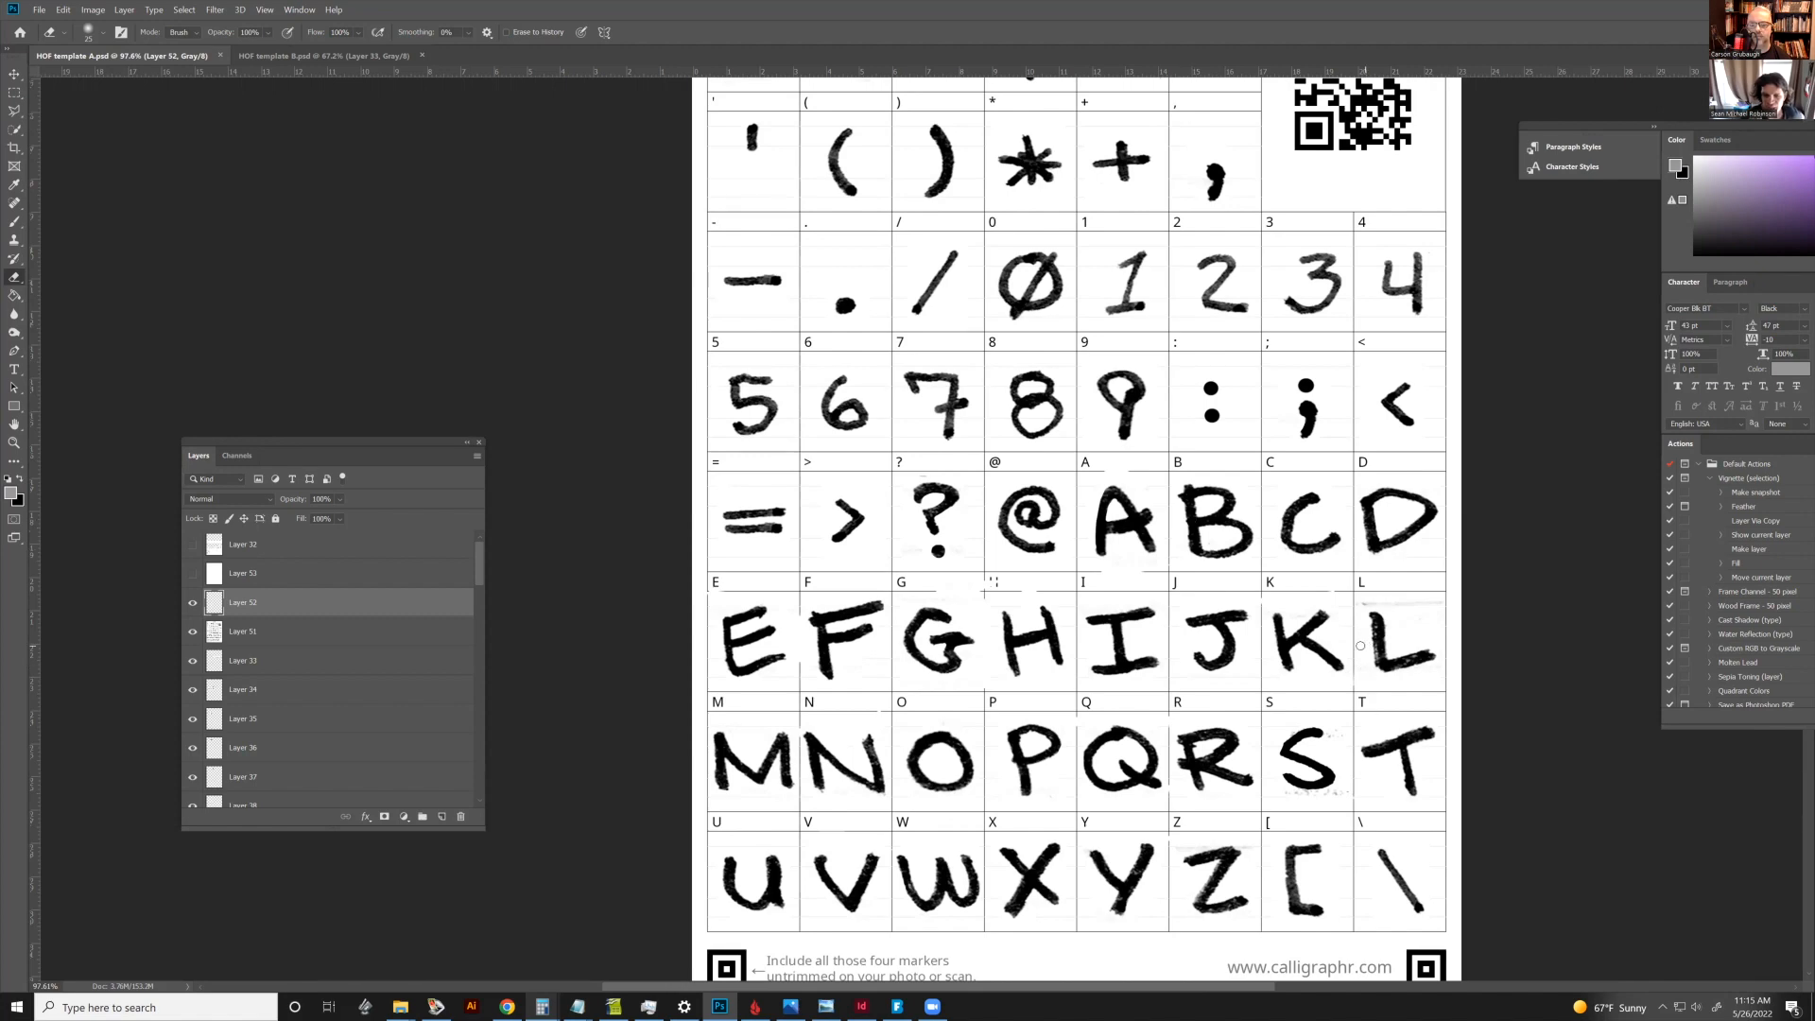
pyautogui.scroll(-1, 1364, 646)
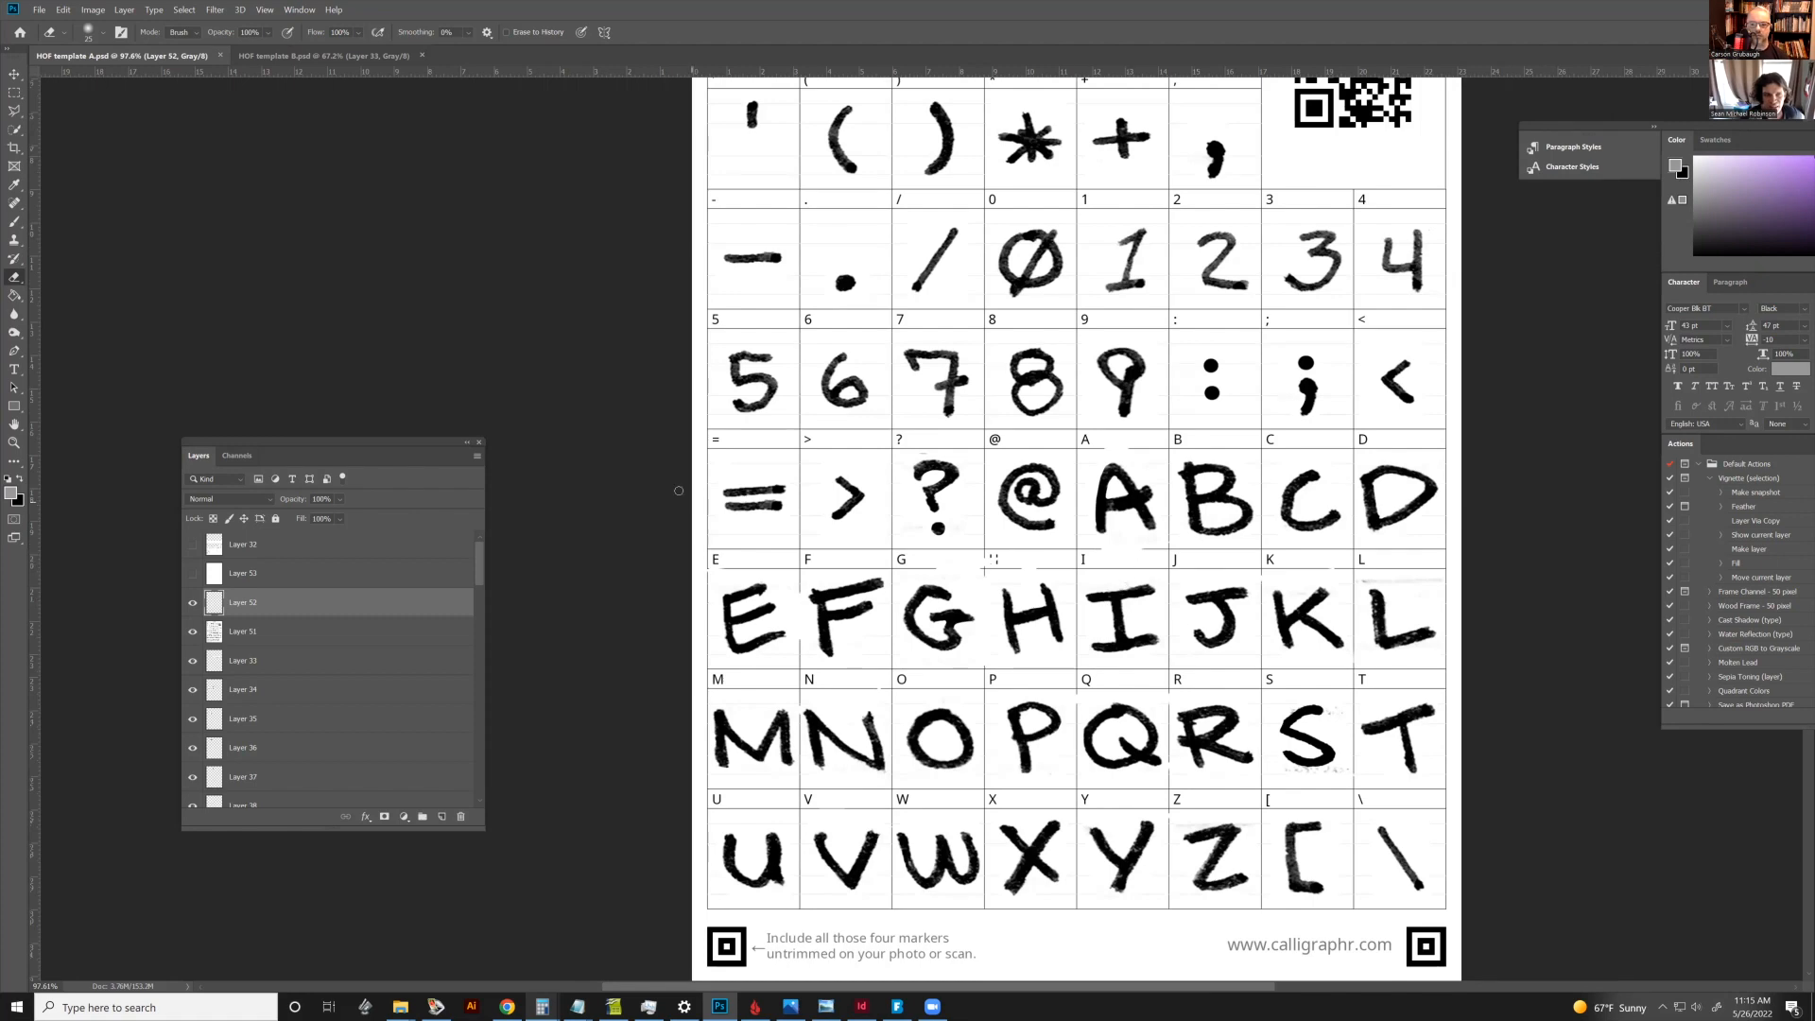
# Compare the letterforms in HOF template B's lowercase cells with the uppercase letters in HOF template A
pyautogui.click(284, 56)
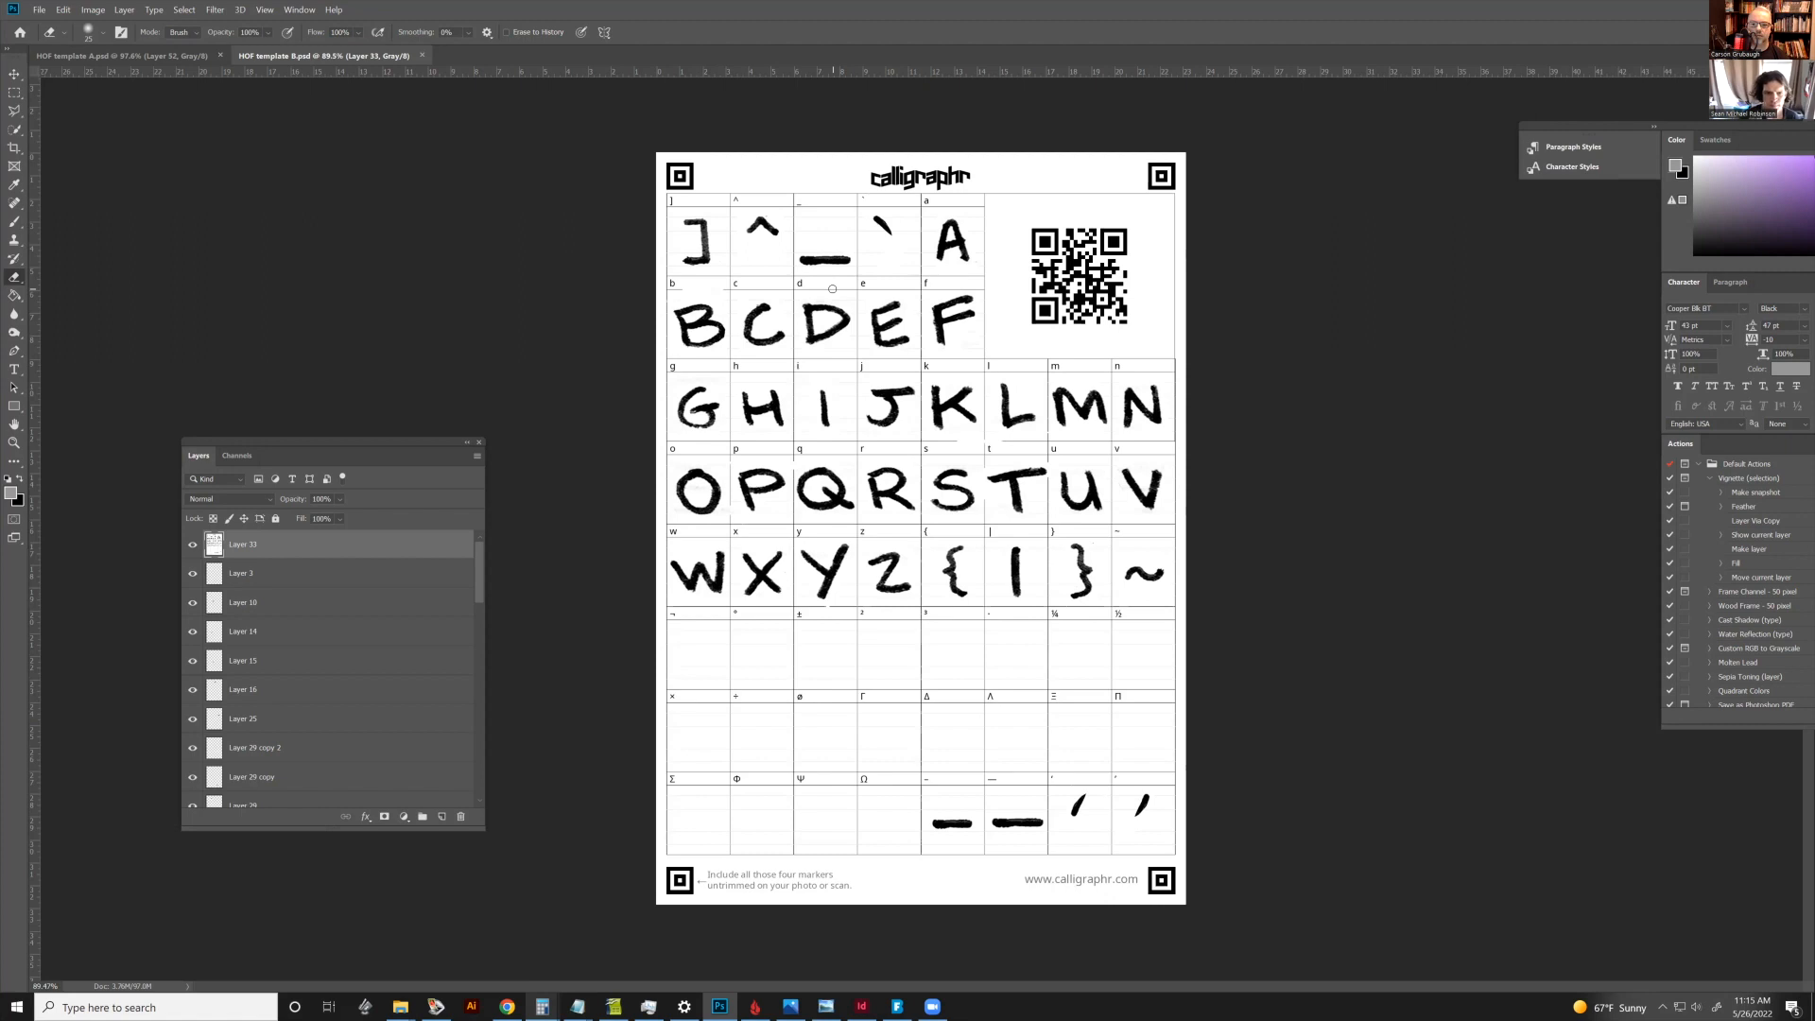
pyautogui.scroll(2, 853, 352)
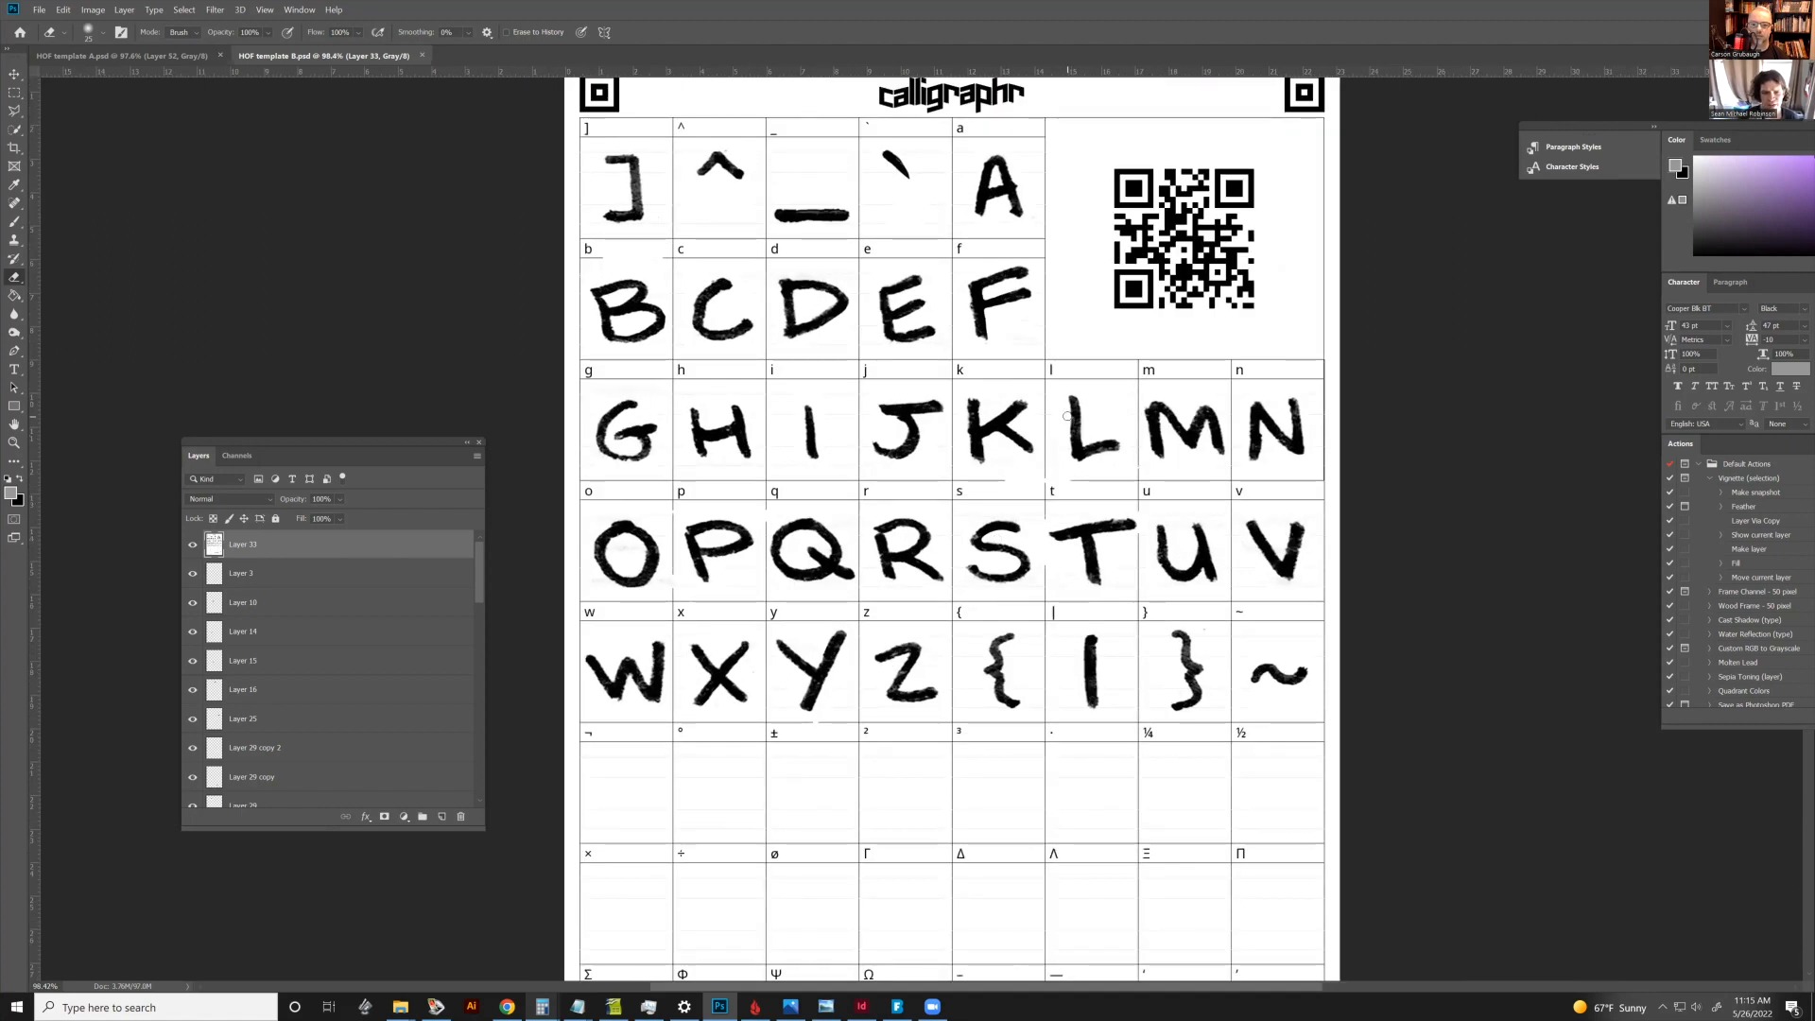
pyautogui.click(170, 56)
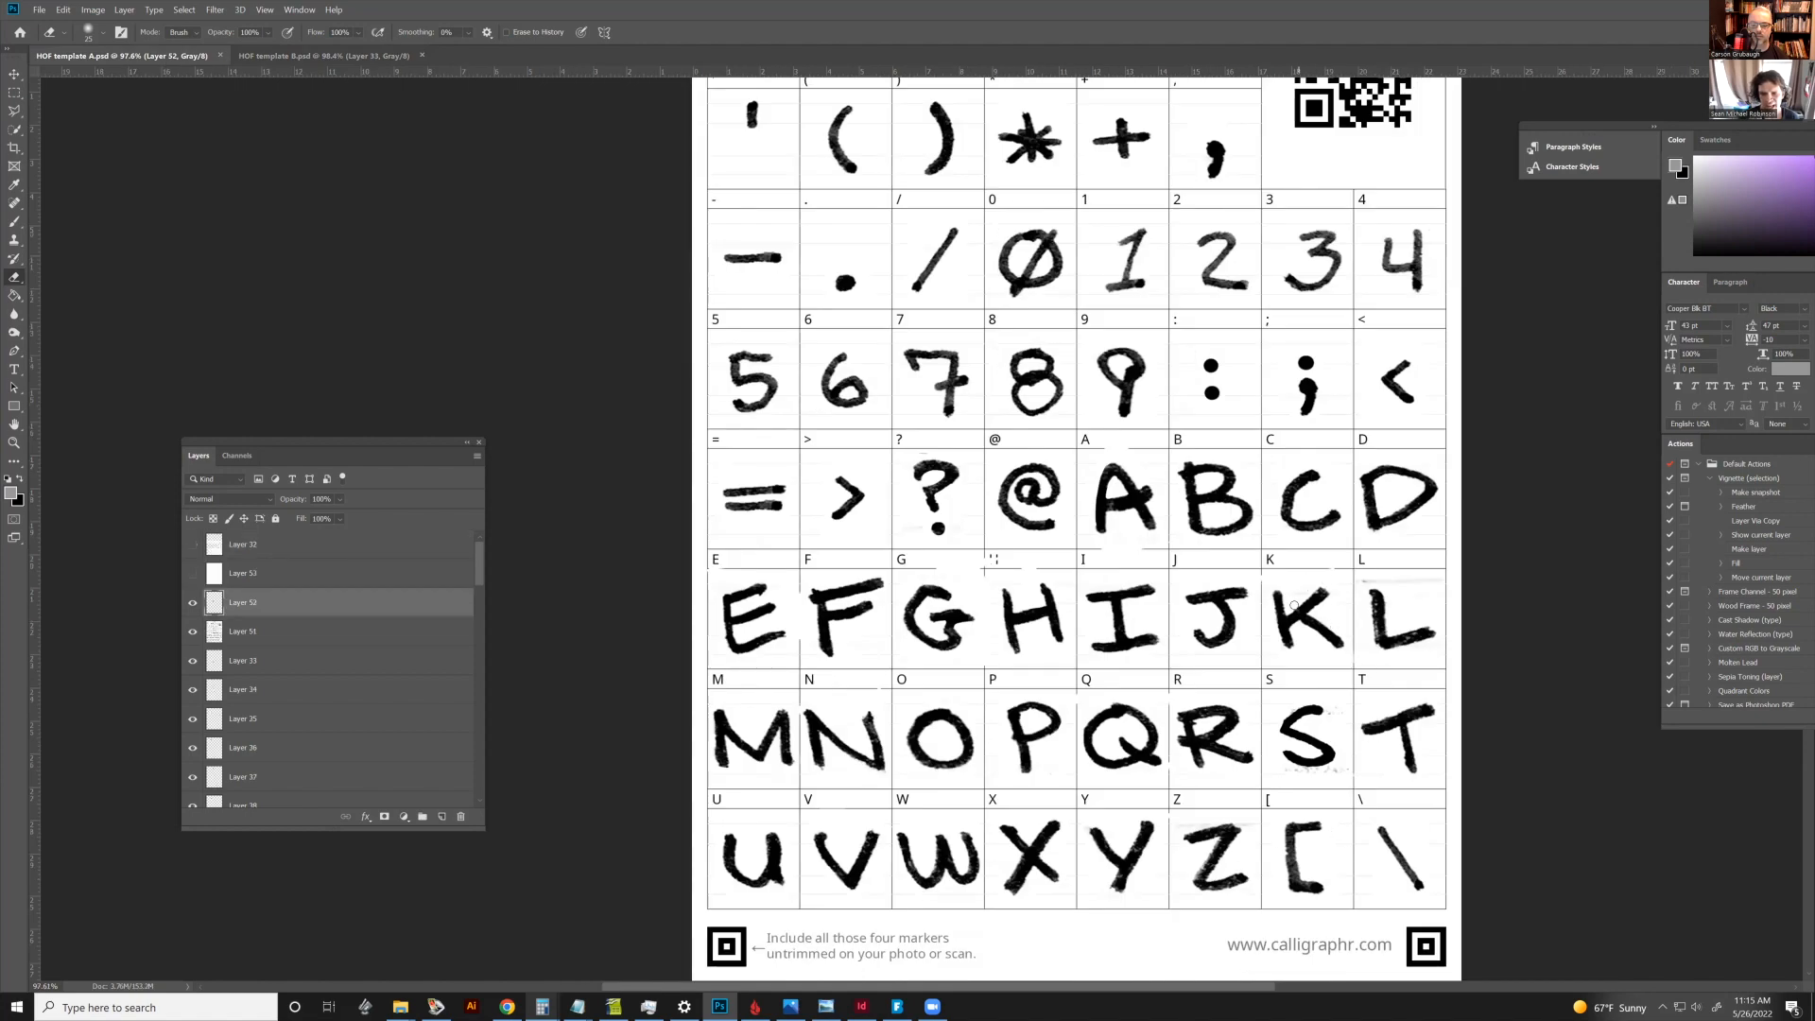
pyautogui.click(274, 59)
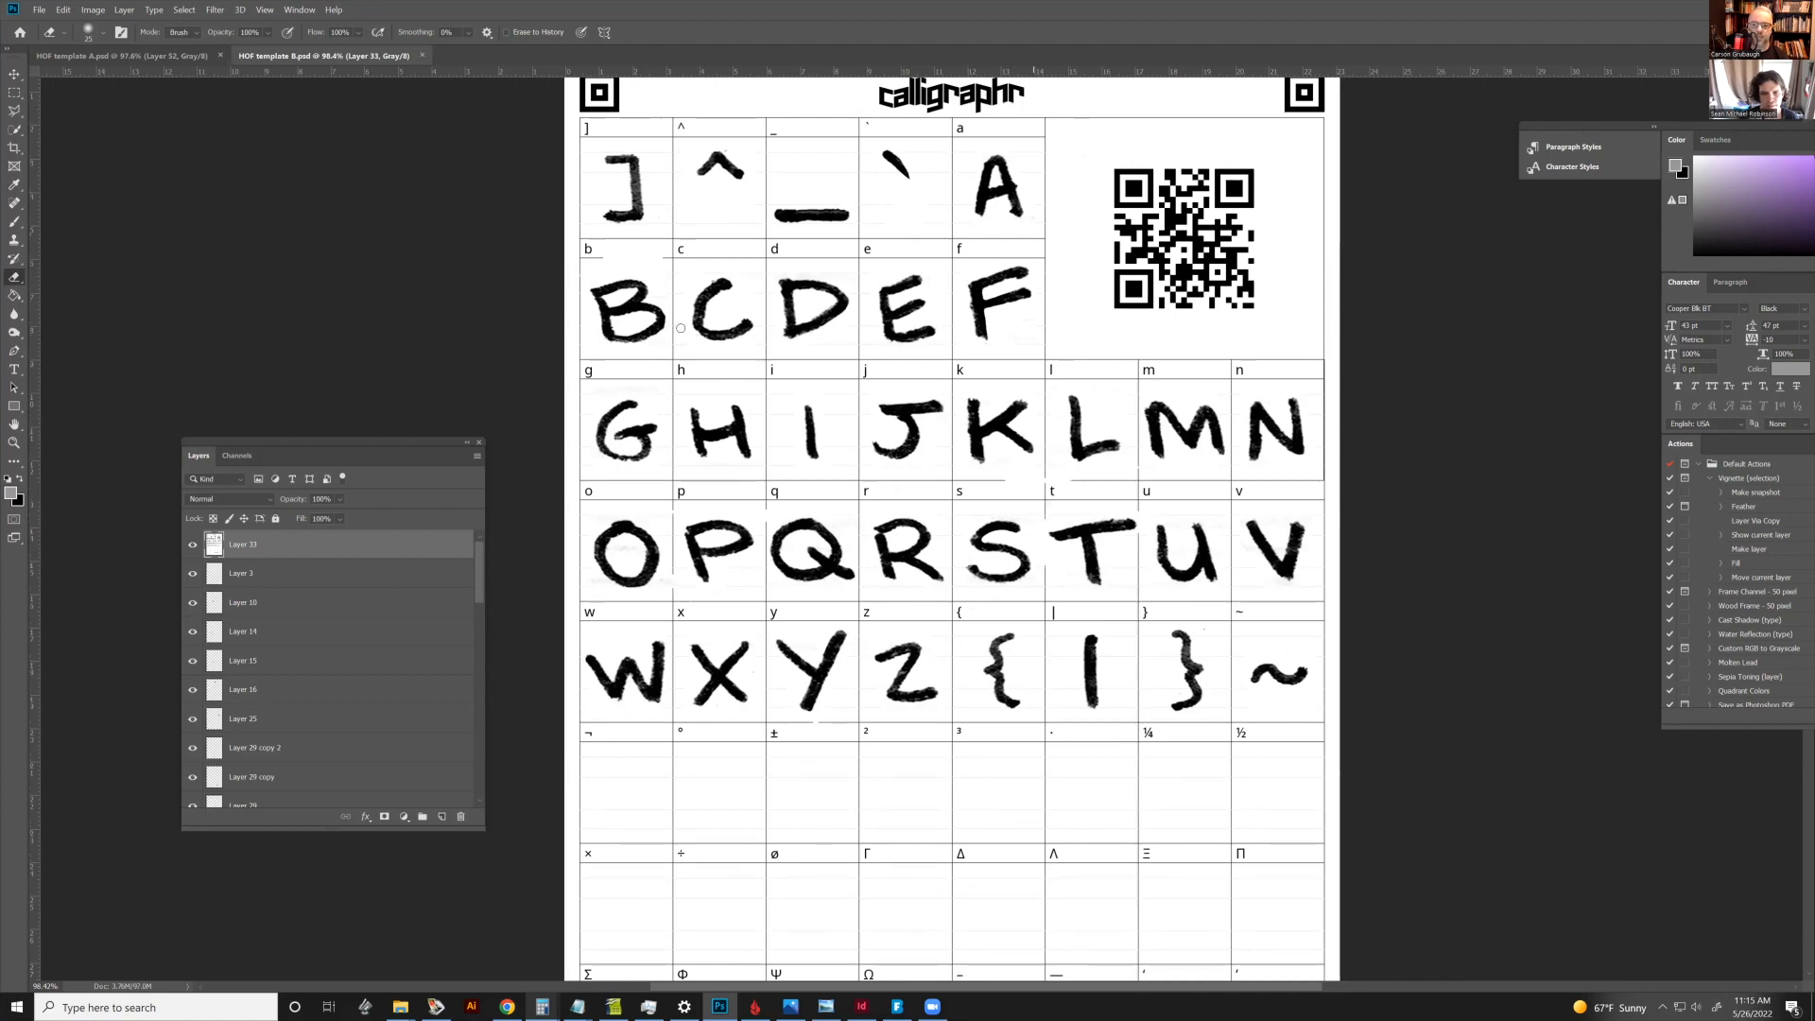
pyautogui.click(120, 56)
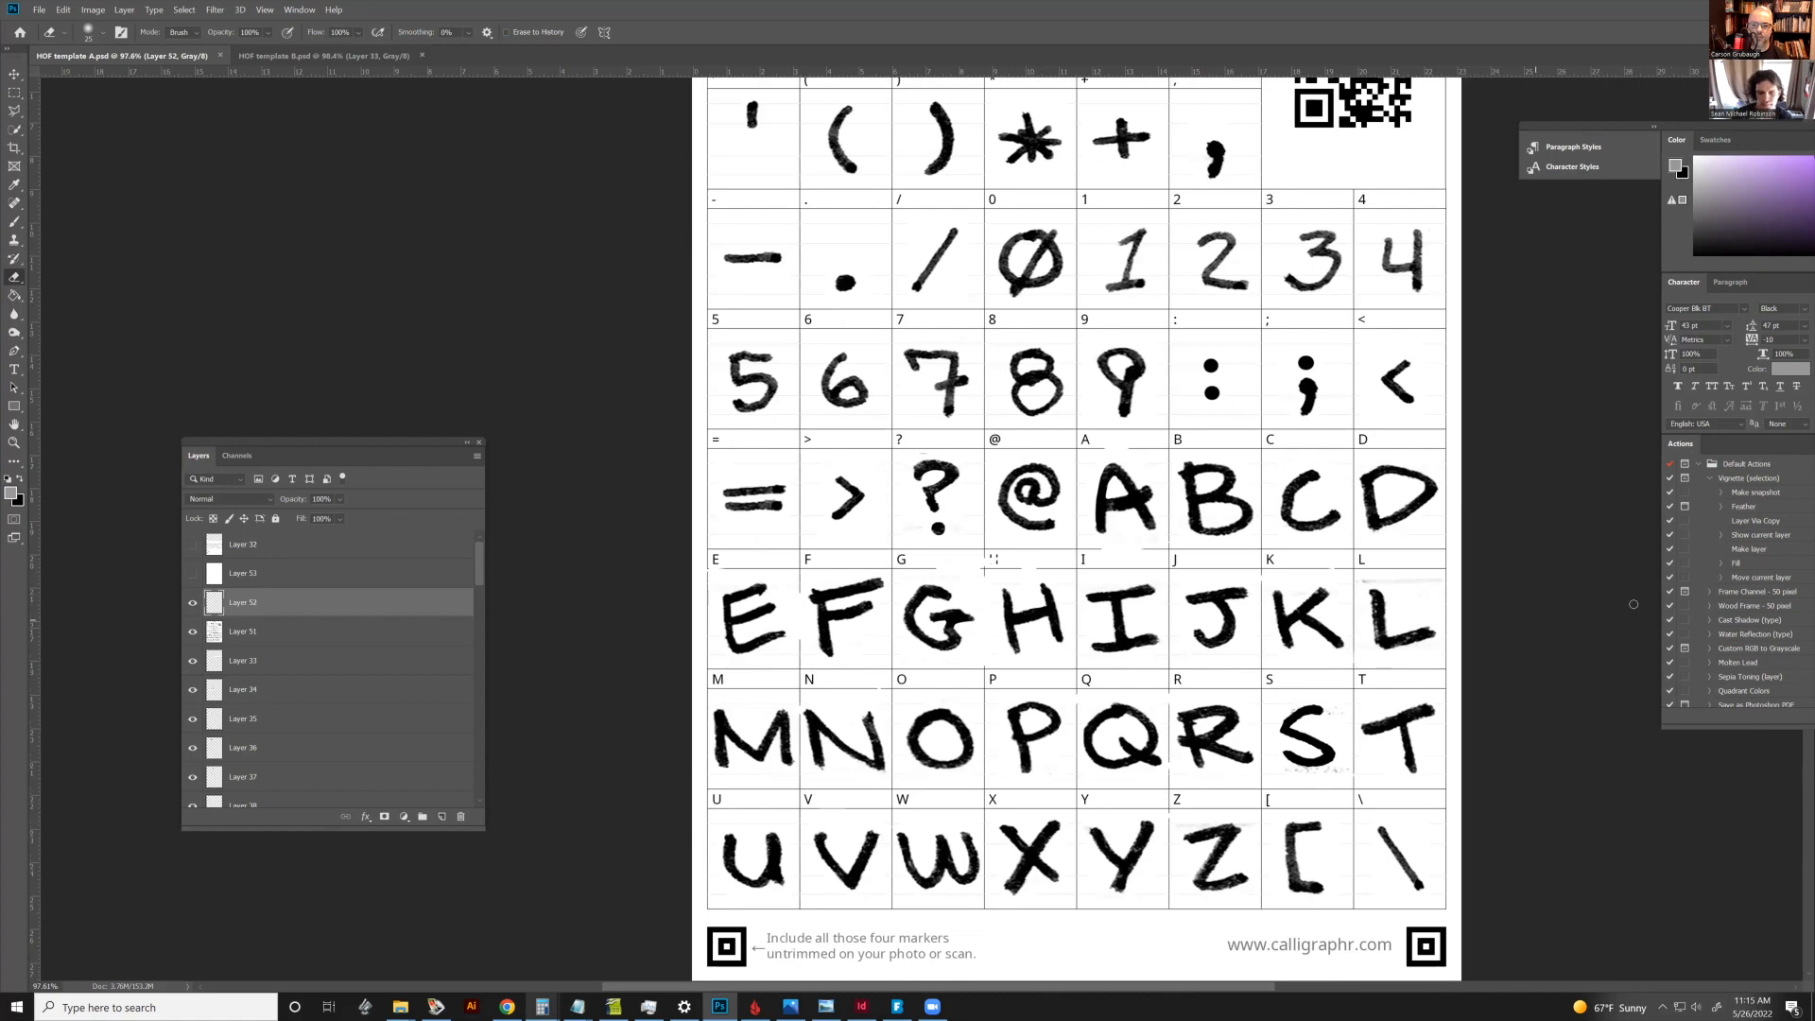
pyautogui.scroll(1, 1411, 742)
pyautogui.scroll(-1, 1321, 818)
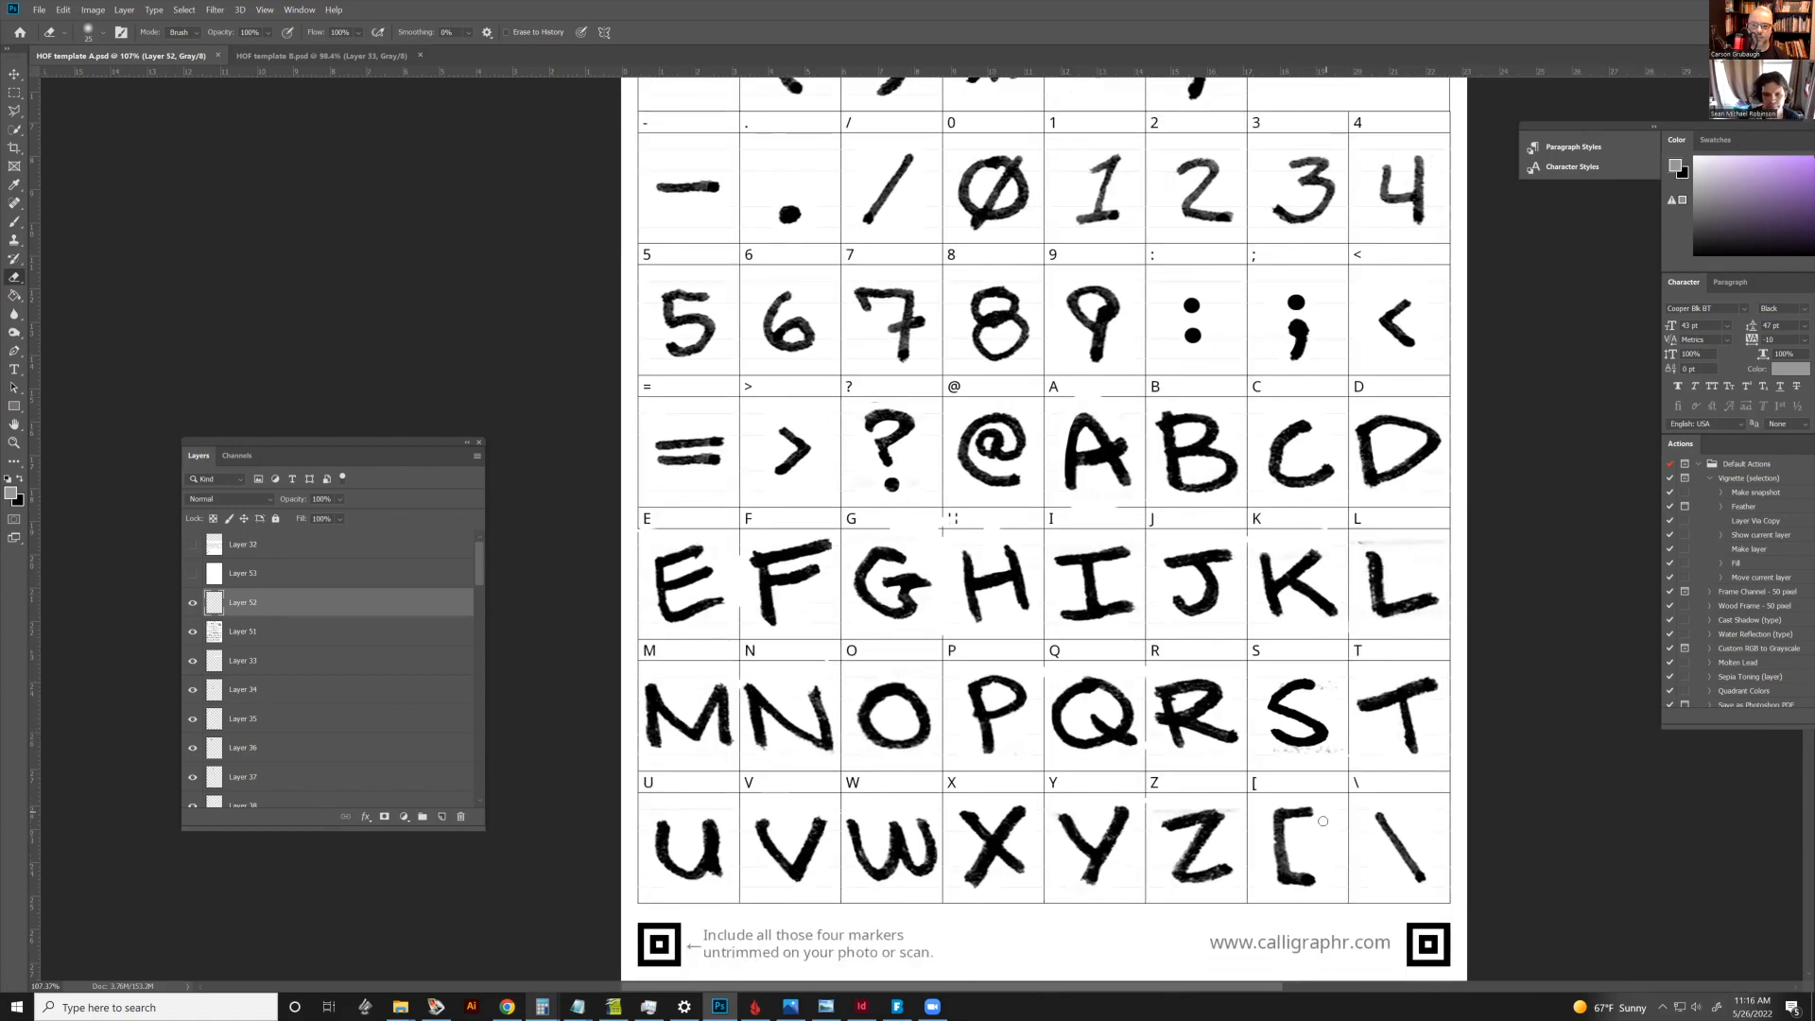
pyautogui.scroll(1, 1335, 818)
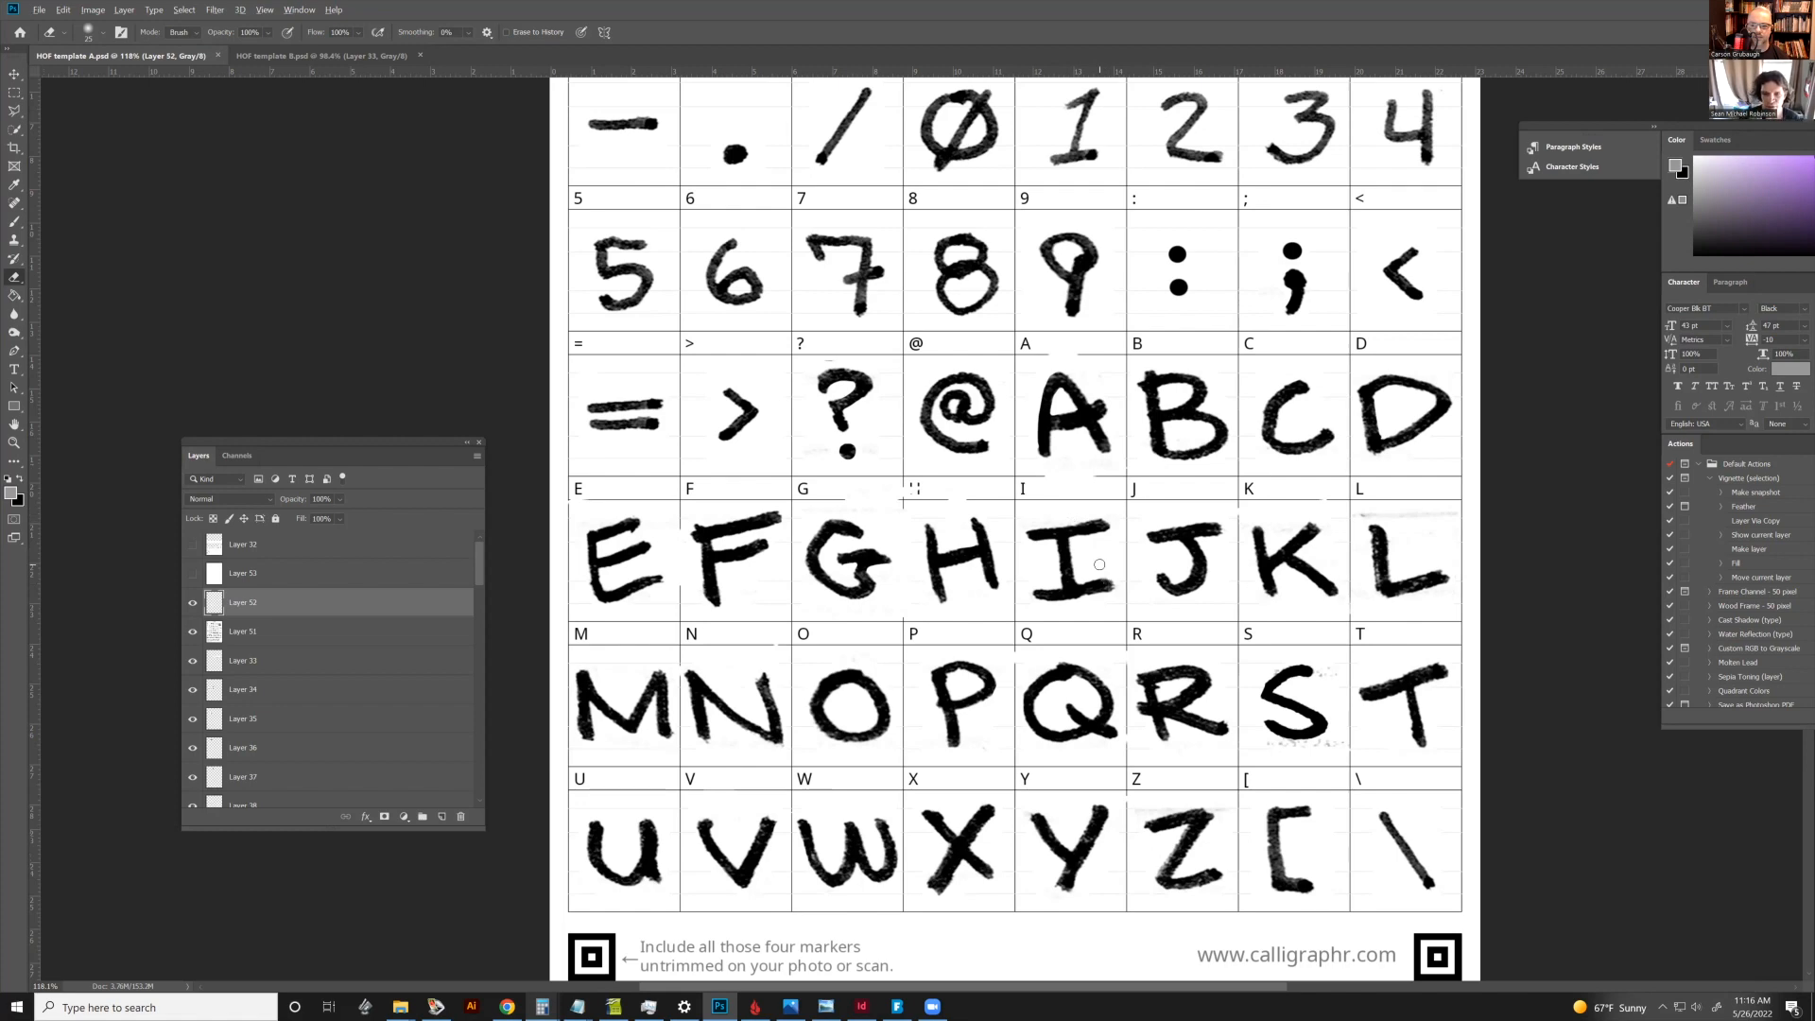
pyautogui.scroll(-1, 1099, 564)
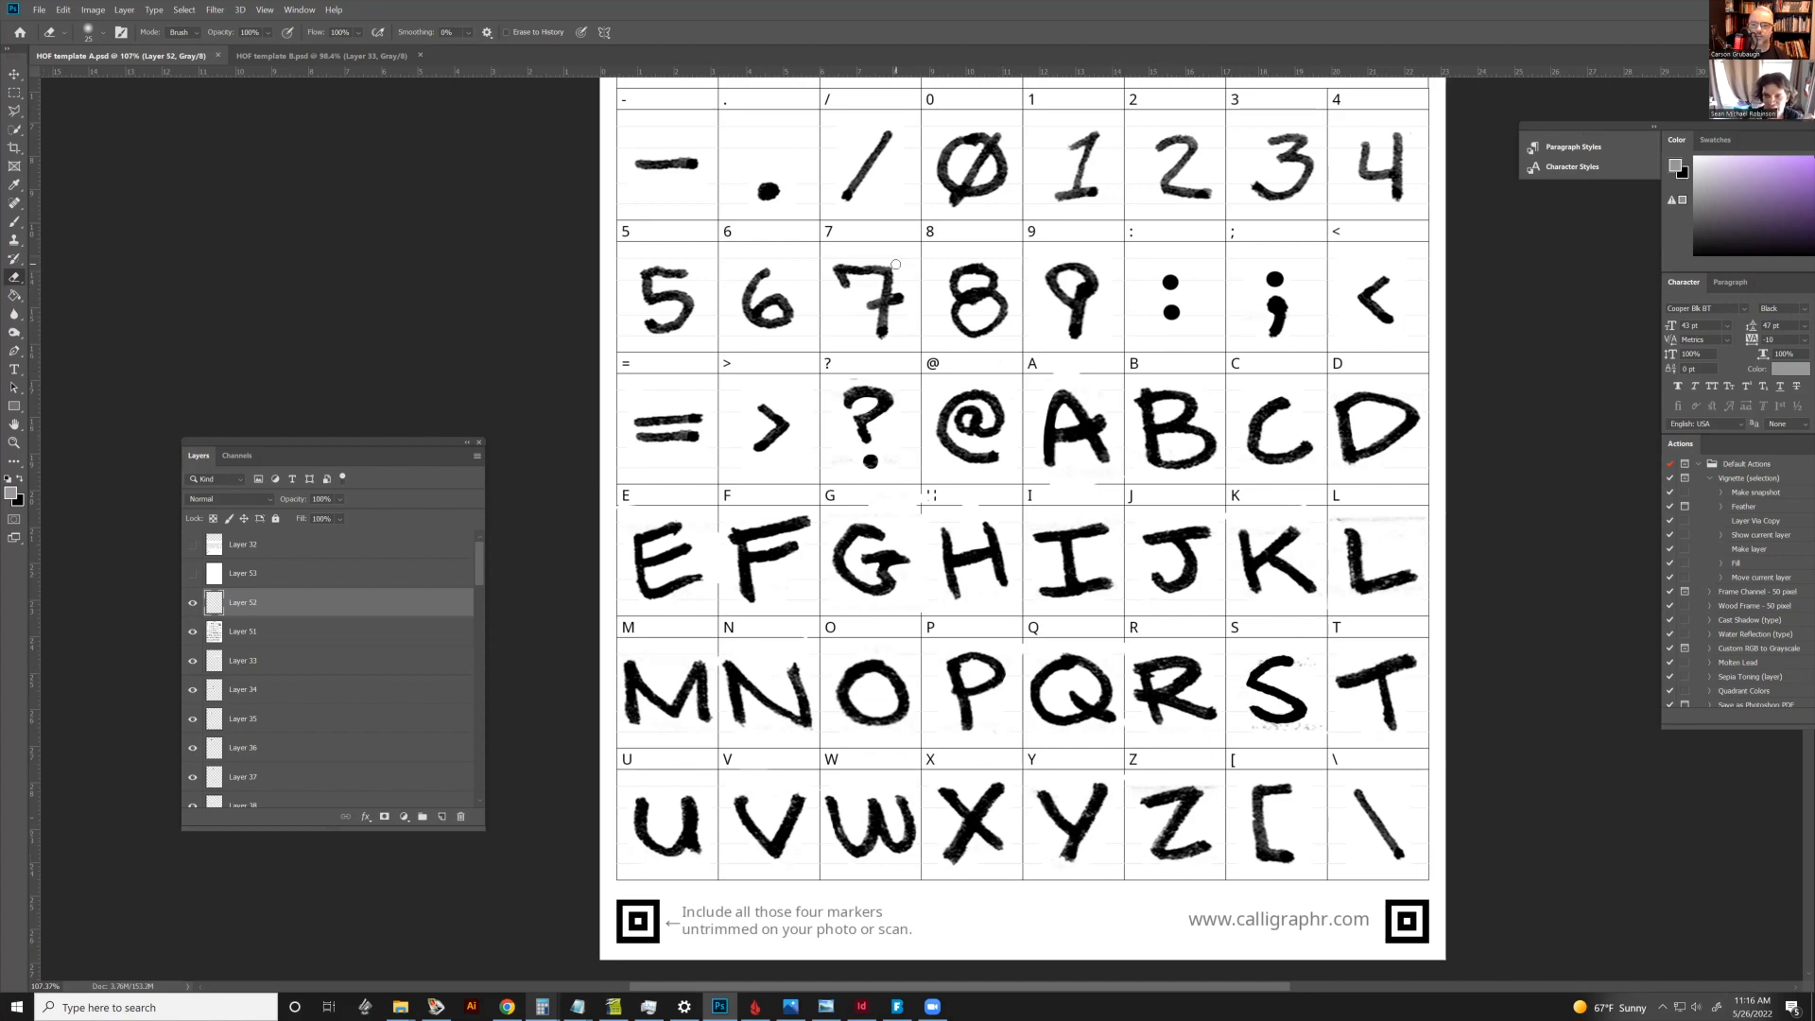
pyautogui.click(322, 56)
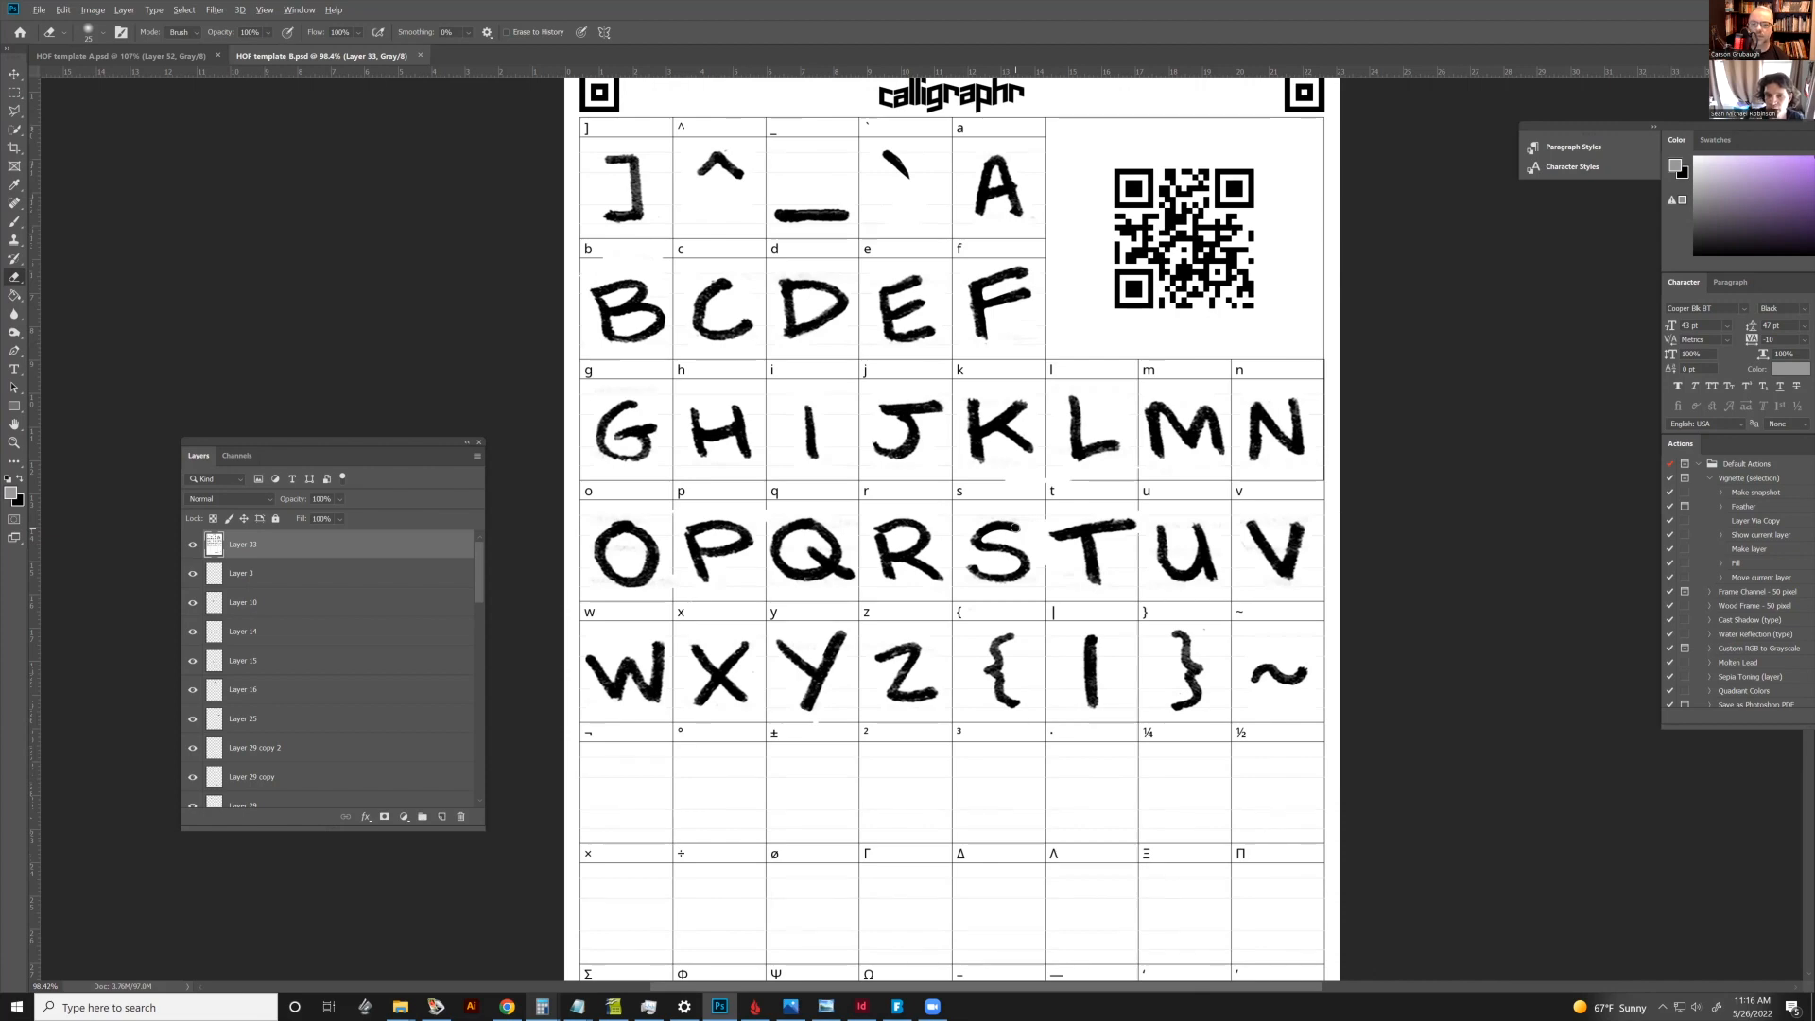
pyautogui.scroll(-1, 1014, 527)
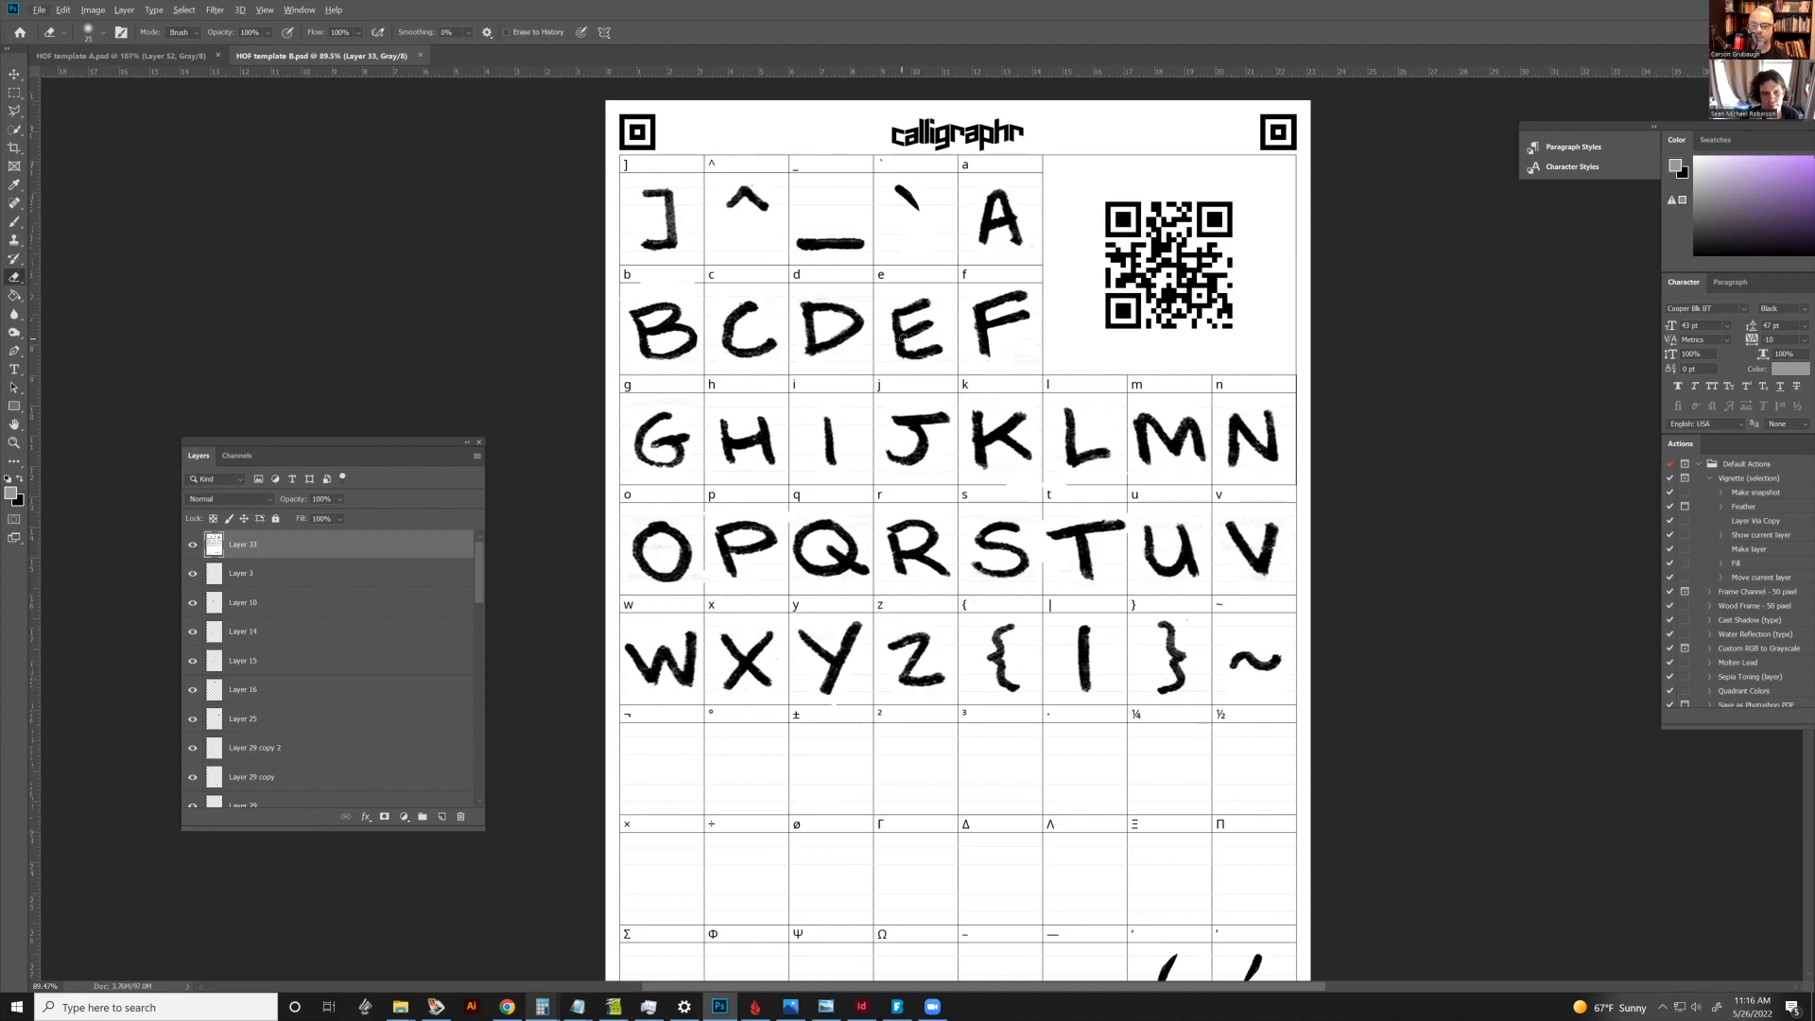
pyautogui.scroll(4, 890, 355)
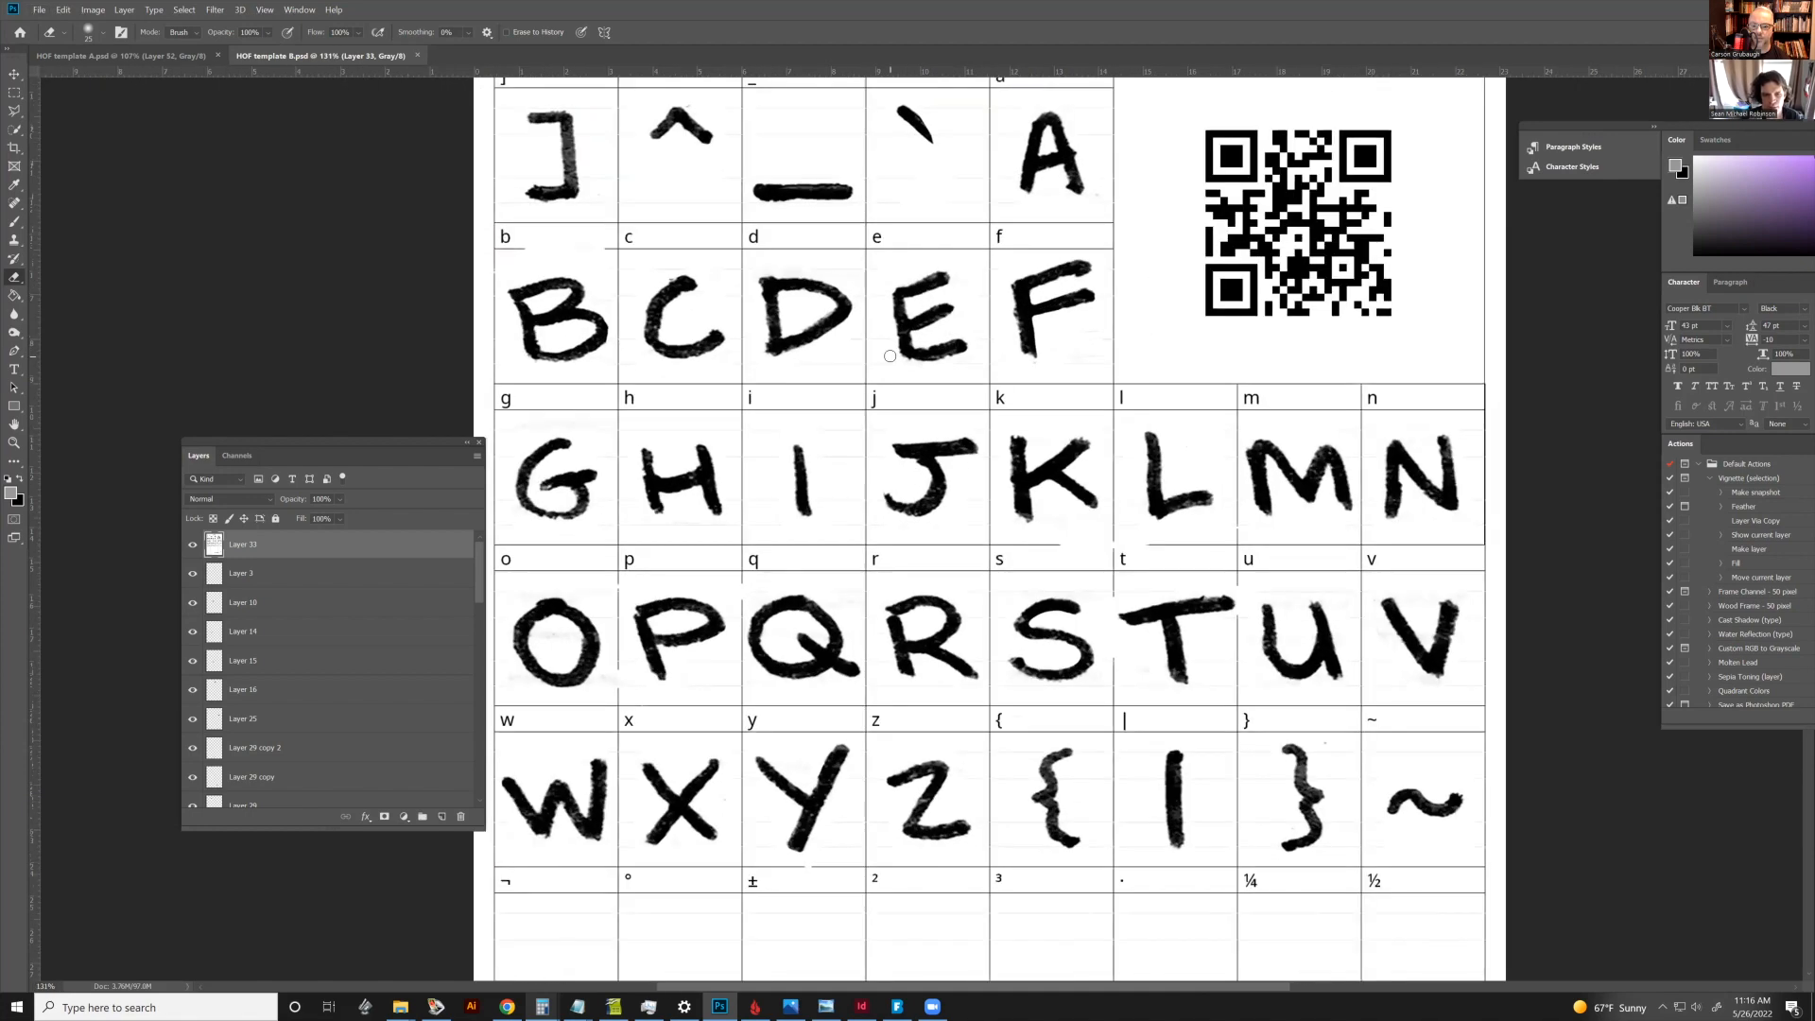
pyautogui.scroll(-1, 889, 356)
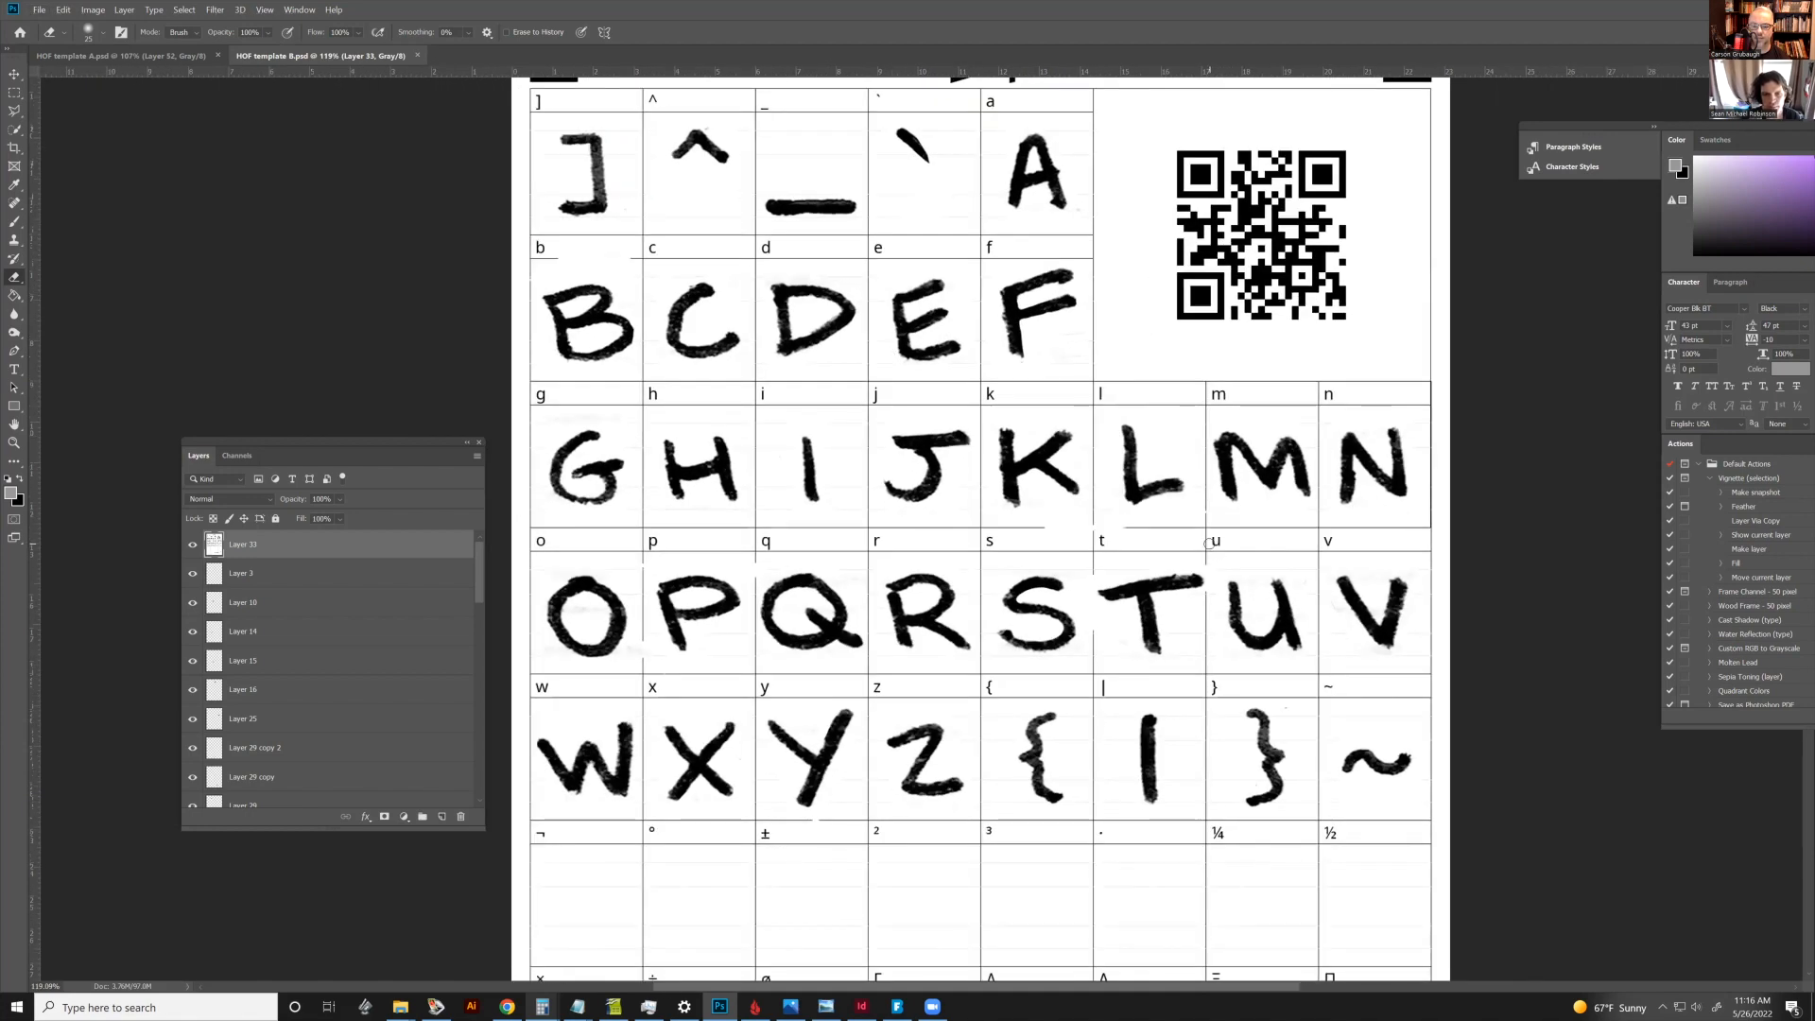
# Examine HOF template B from its lowercase letters to the blank symbol cells and the dashes and quotes at the page's end
pyautogui.scroll(-1, 1209, 544)
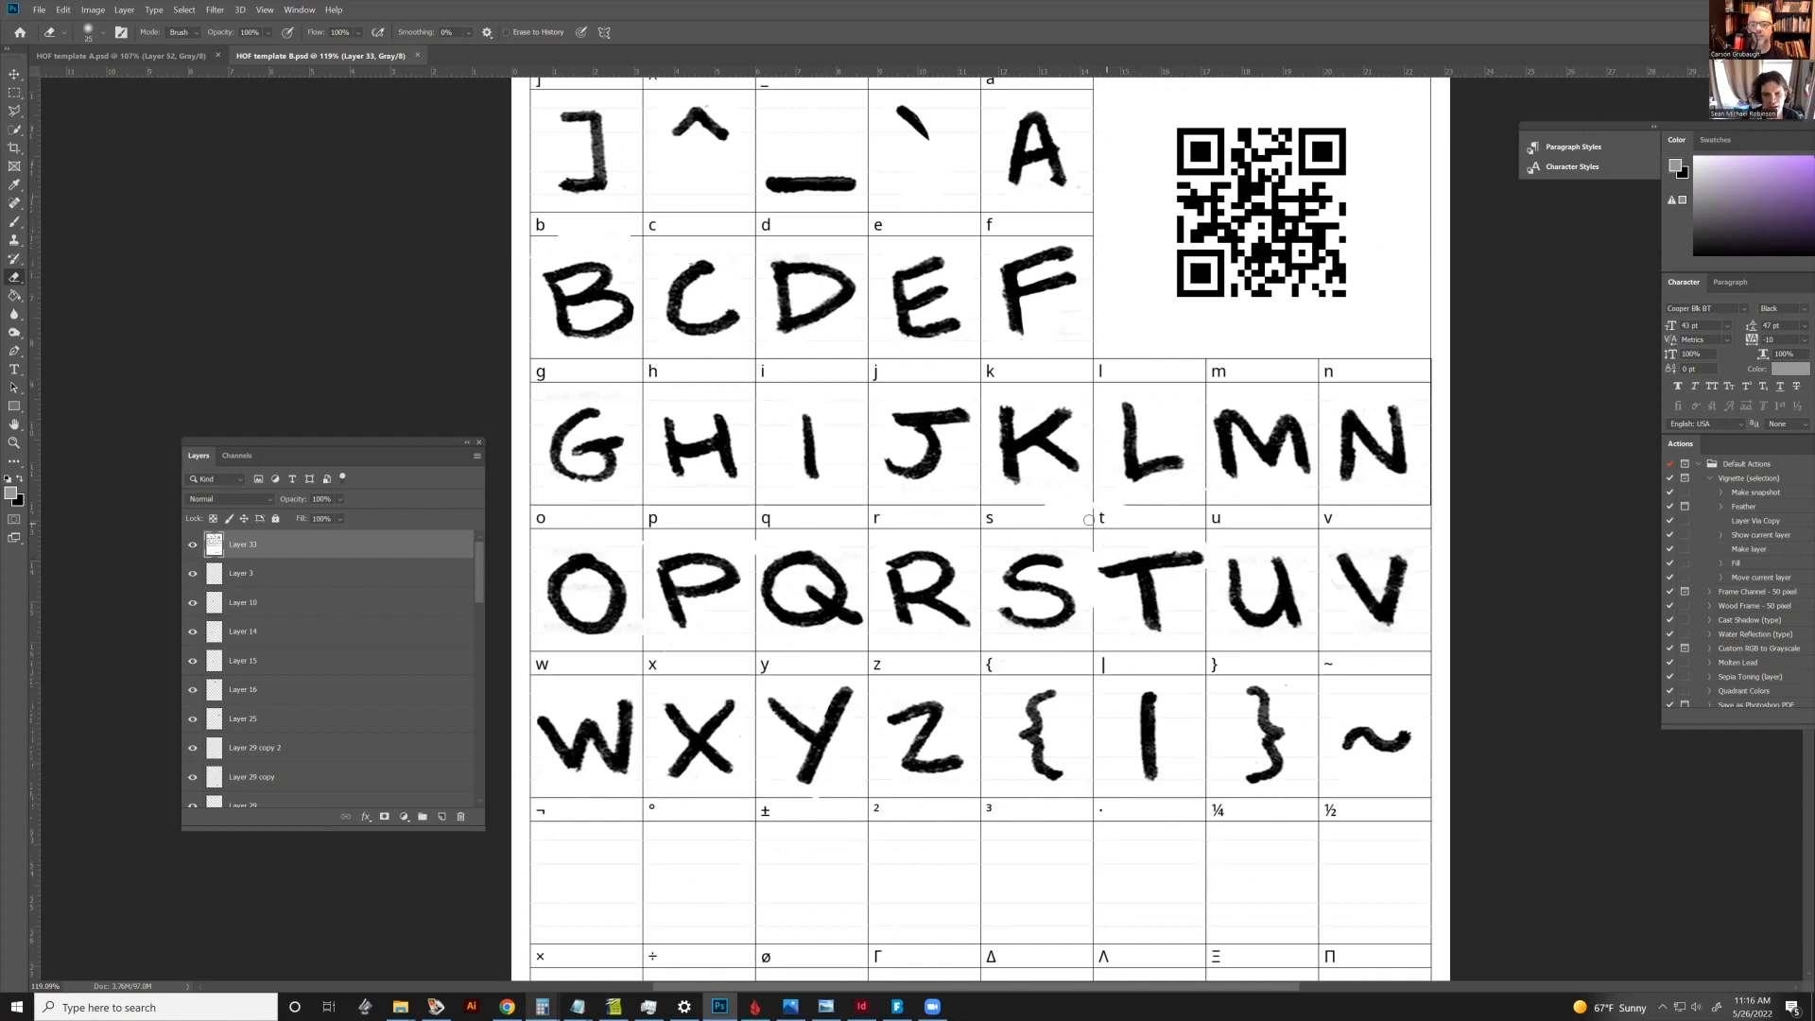
pyautogui.scroll(-1, 1131, 359)
pyautogui.scroll(-1, 983, 656)
pyautogui.scroll(-5, 983, 656)
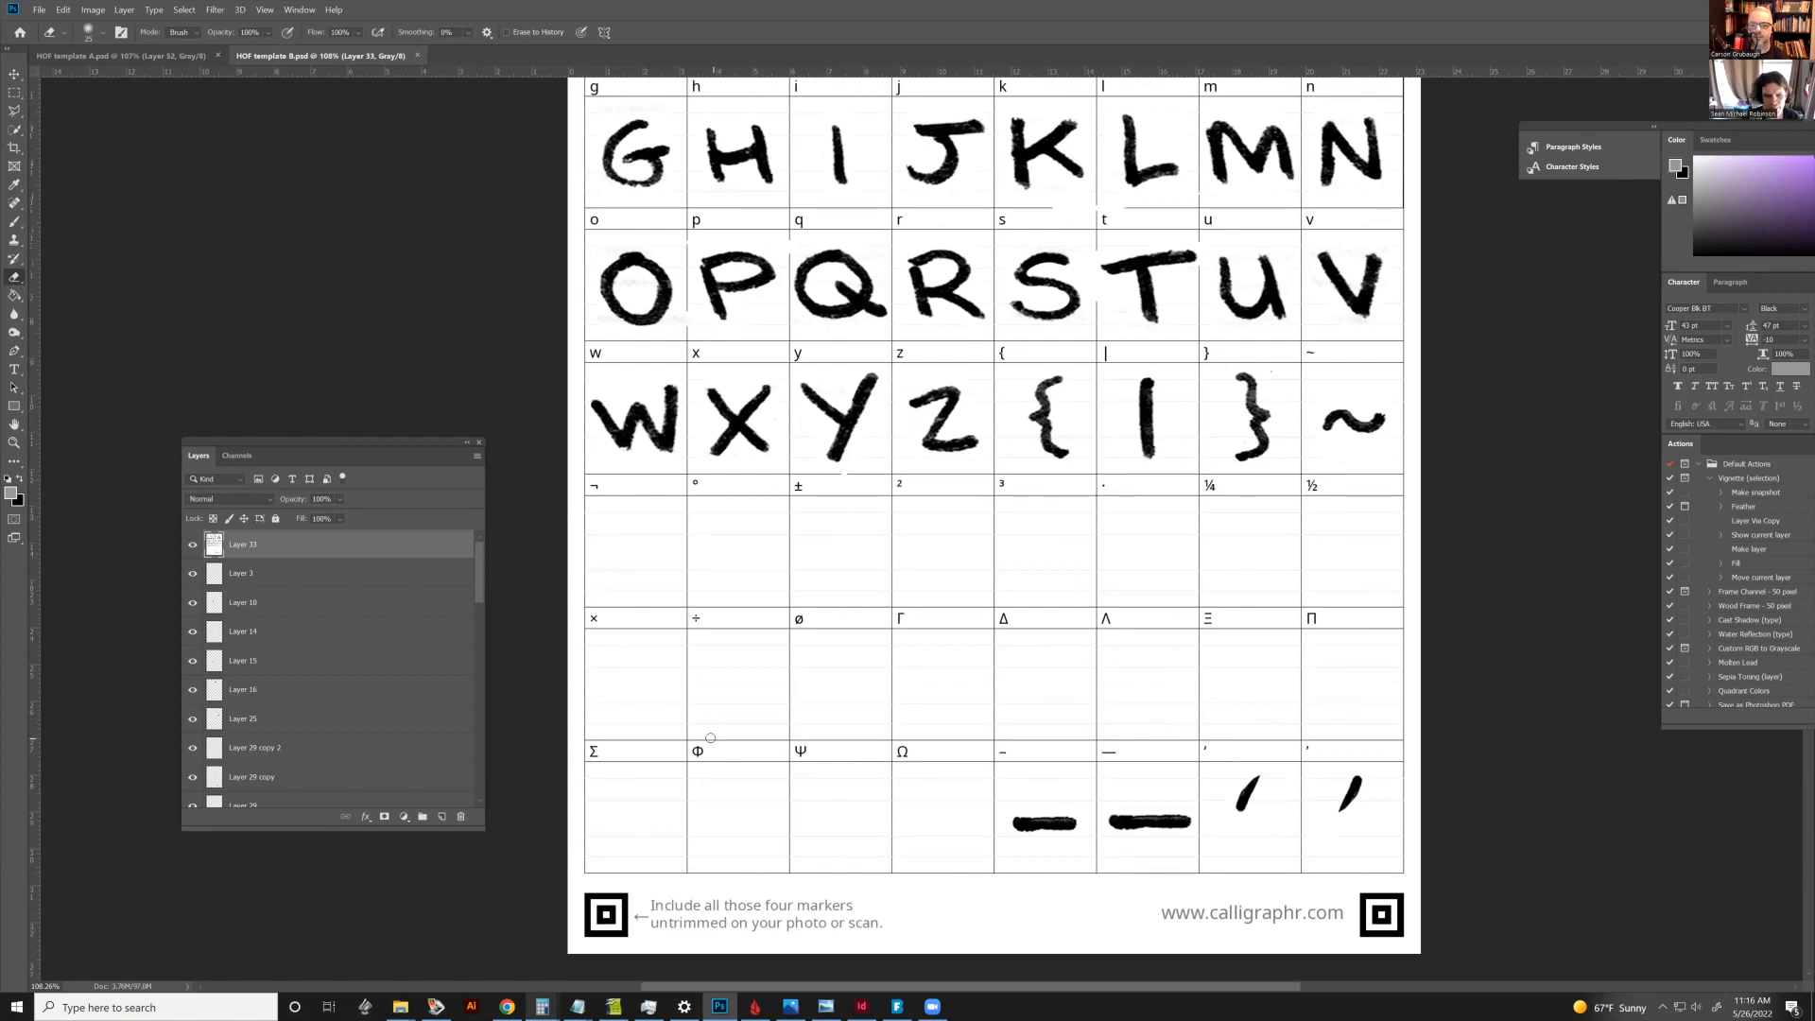
pyautogui.scroll(4, 945, 652)
pyautogui.scroll(2, 963, 643)
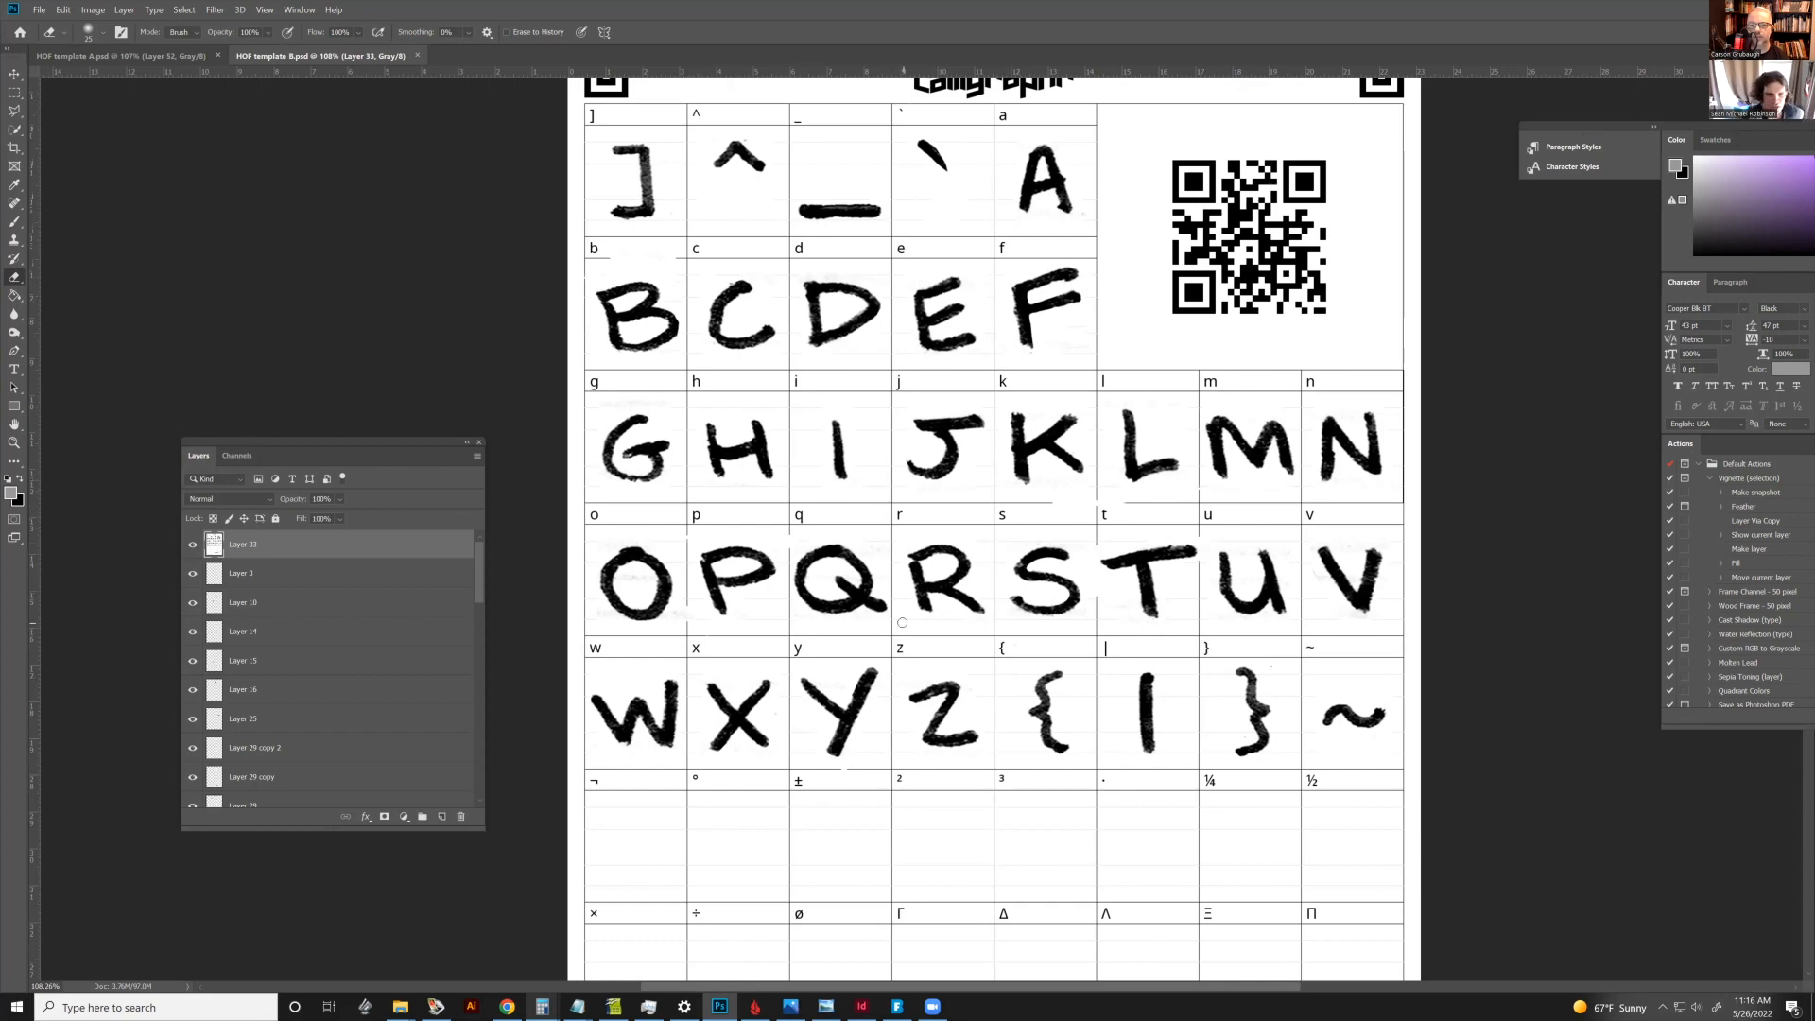
pyautogui.scroll(2, 917, 641)
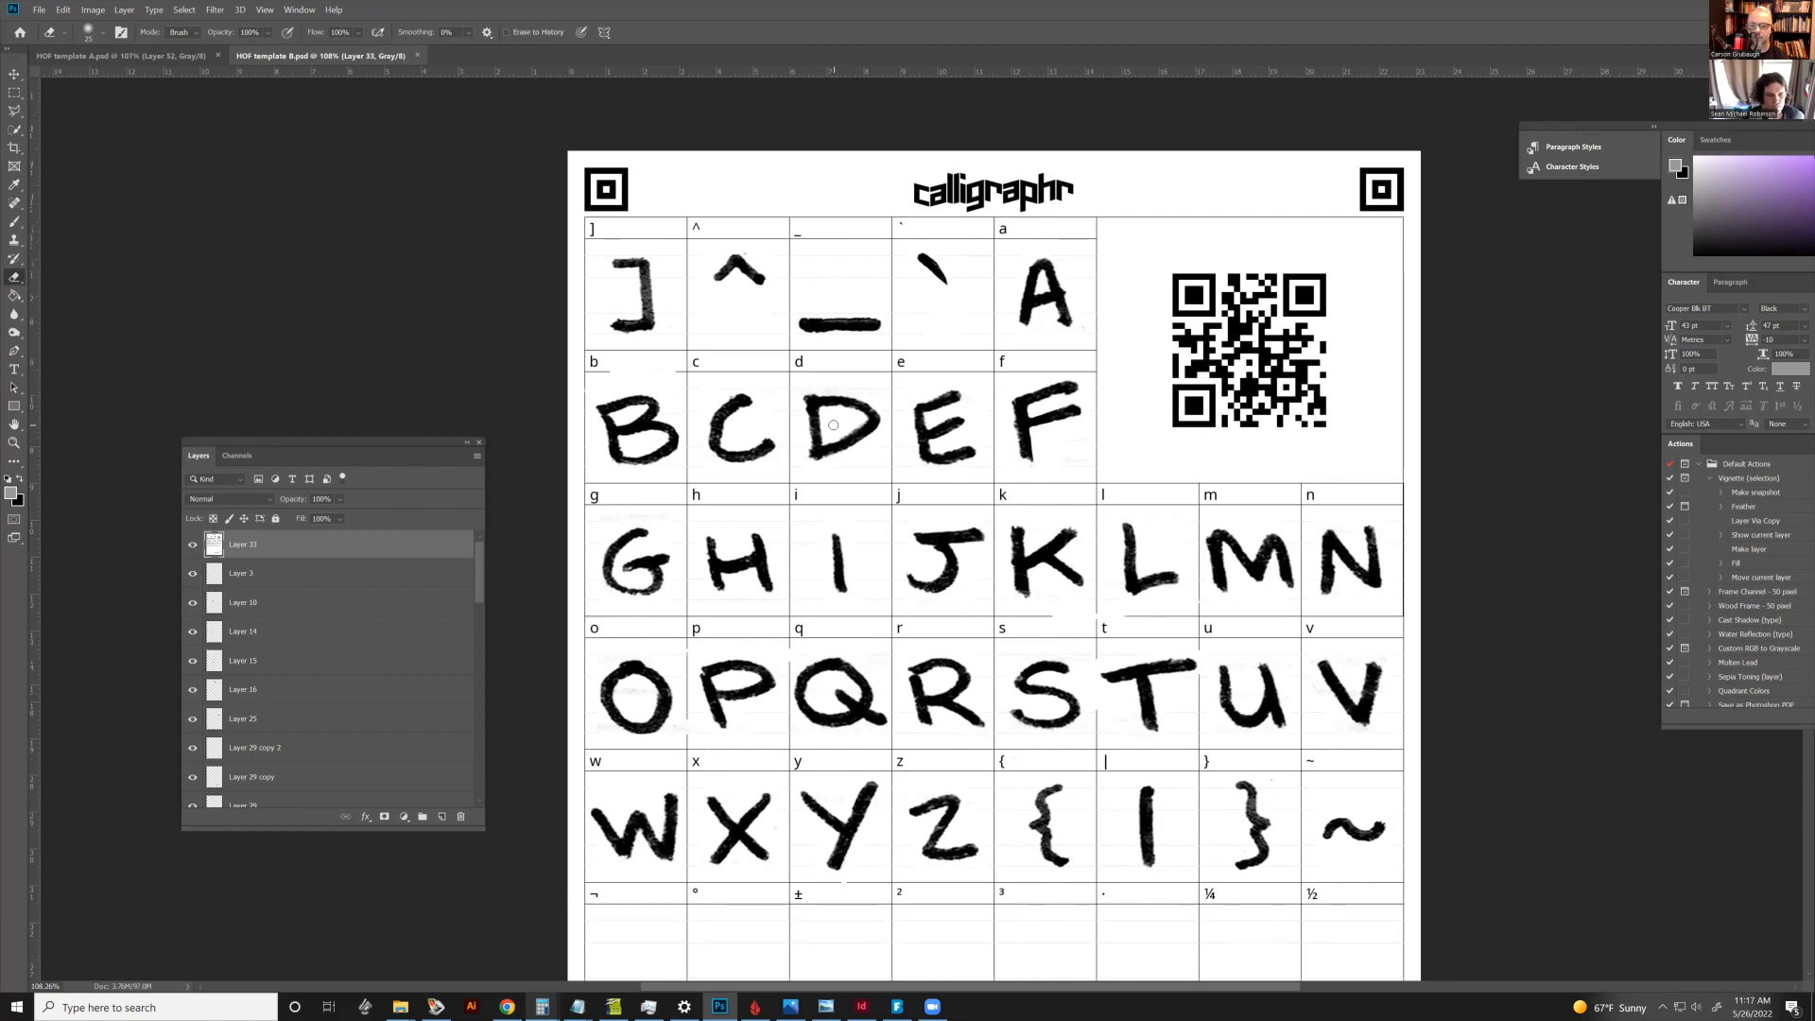
# Toggle the visibility of Layer 33 off and on repeatedly to compare template B's letterforms with and without its corrections
pyautogui.click(194, 546)
pyautogui.click(194, 546)
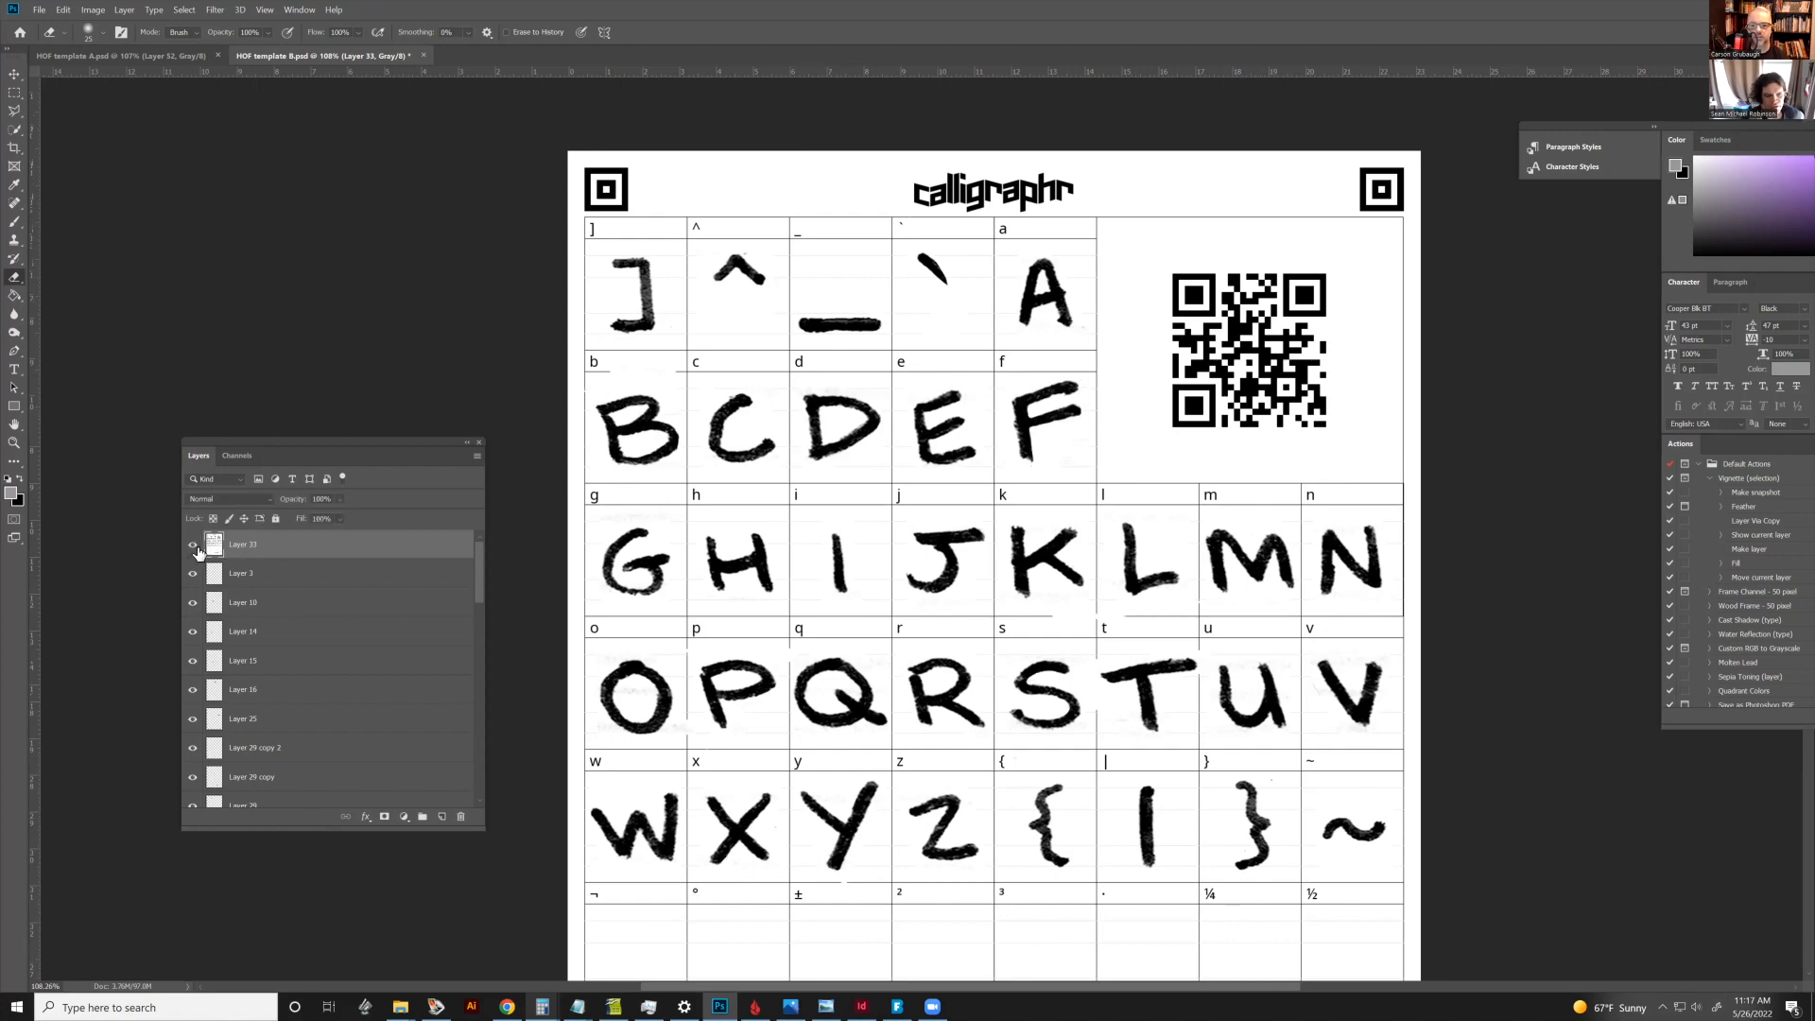
pyautogui.click(193, 547)
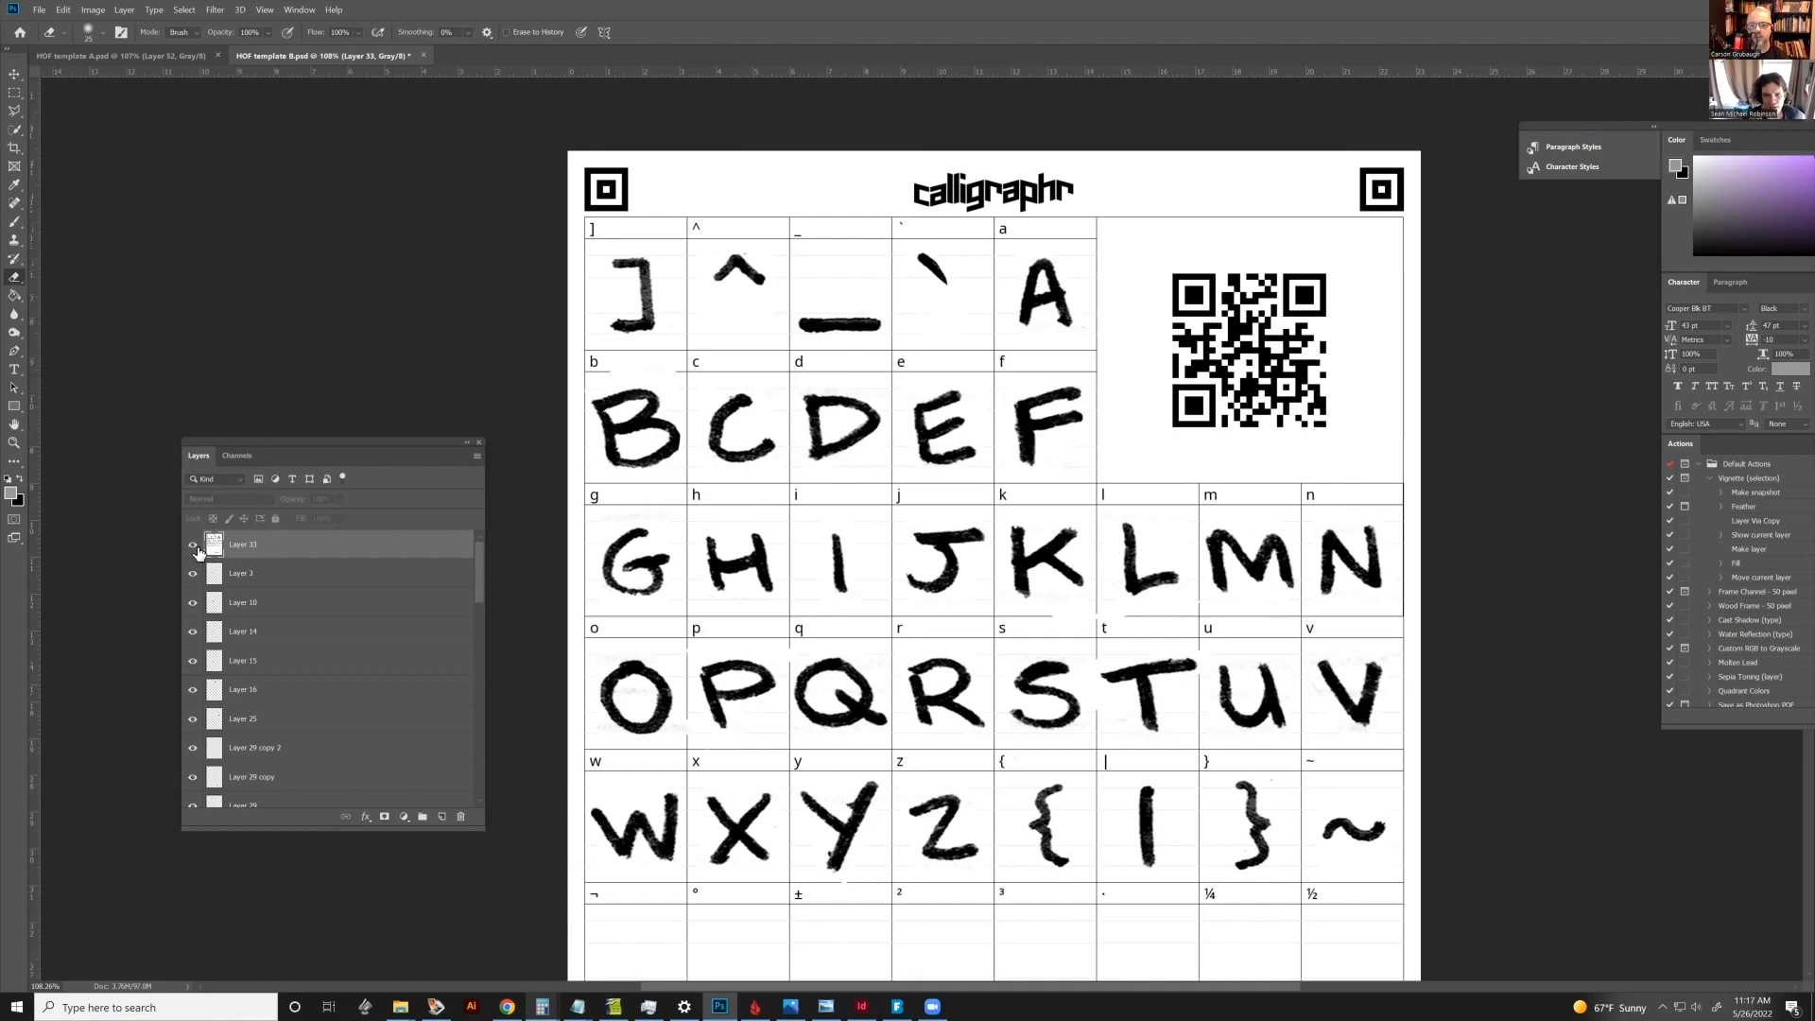
pyautogui.click(194, 547)
pyautogui.click(193, 546)
pyautogui.click(194, 547)
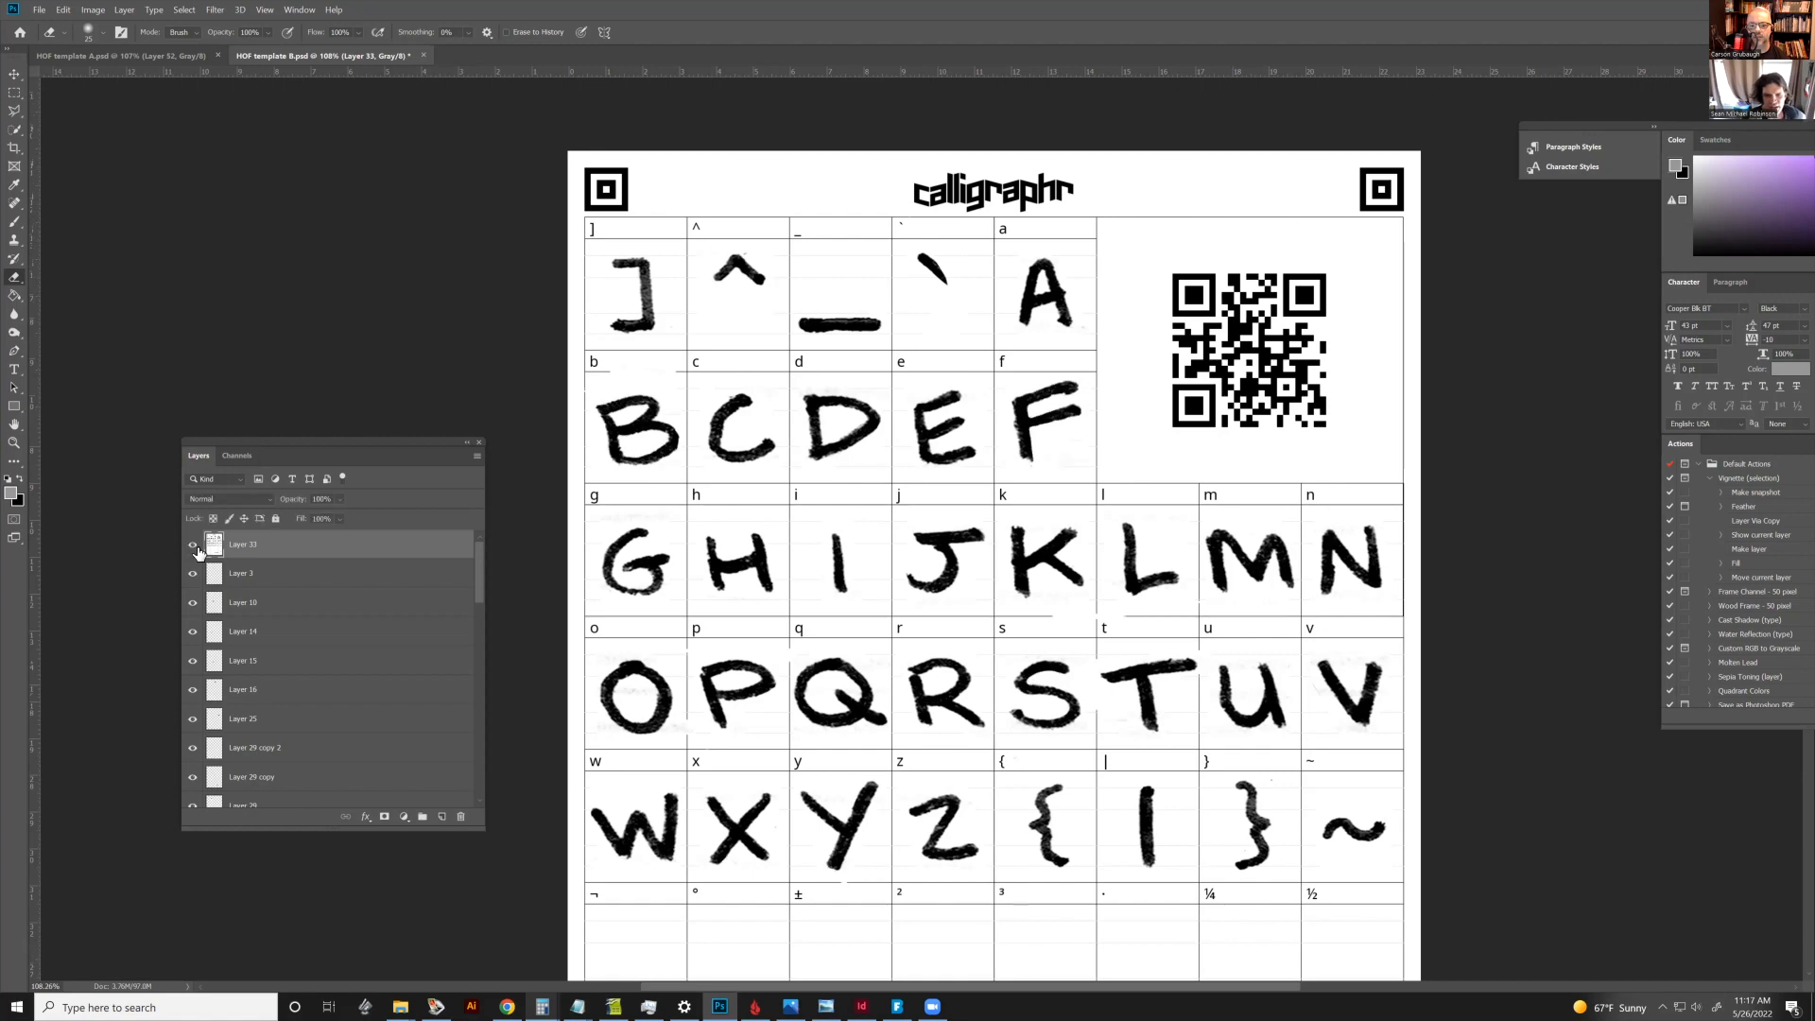
pyautogui.click(194, 547)
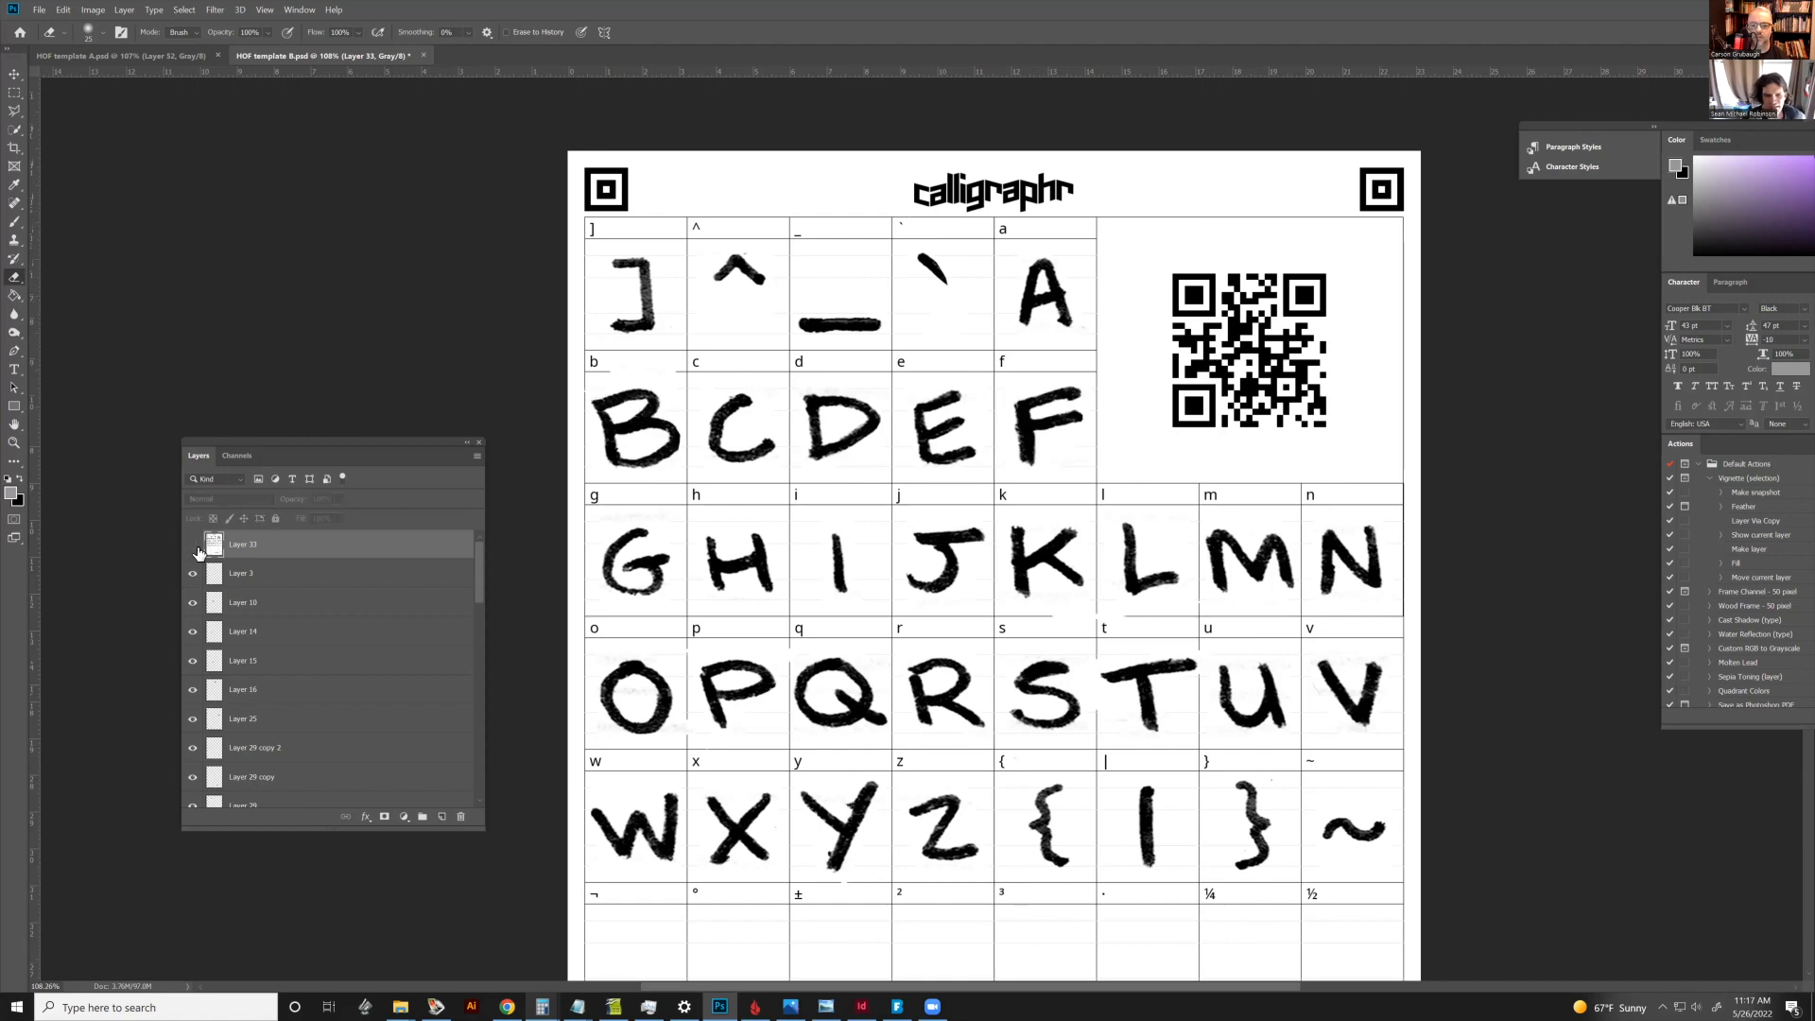
pyautogui.click(193, 546)
pyautogui.click(193, 546)
pyautogui.click(193, 546)
pyautogui.click(193, 547)
pyautogui.click(194, 547)
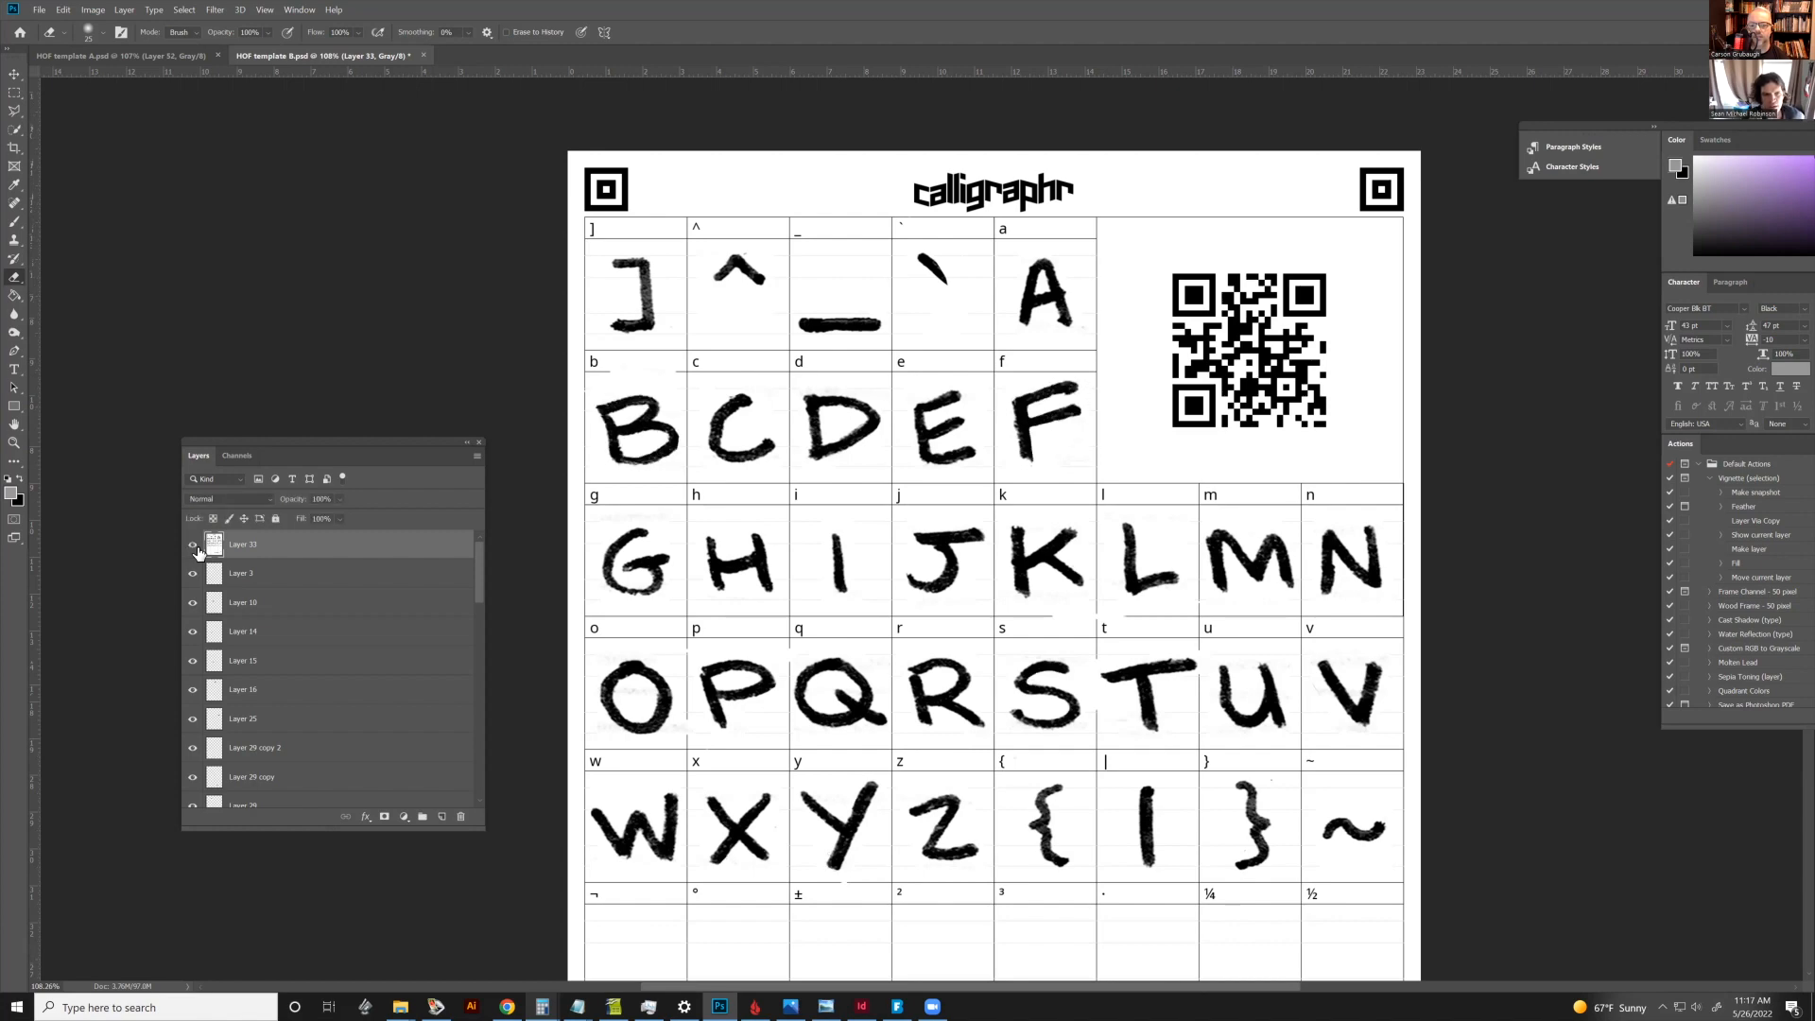
# Compare the full page of HOF template A with HOF template B by alternating between the two documents
pyautogui.click(115, 57)
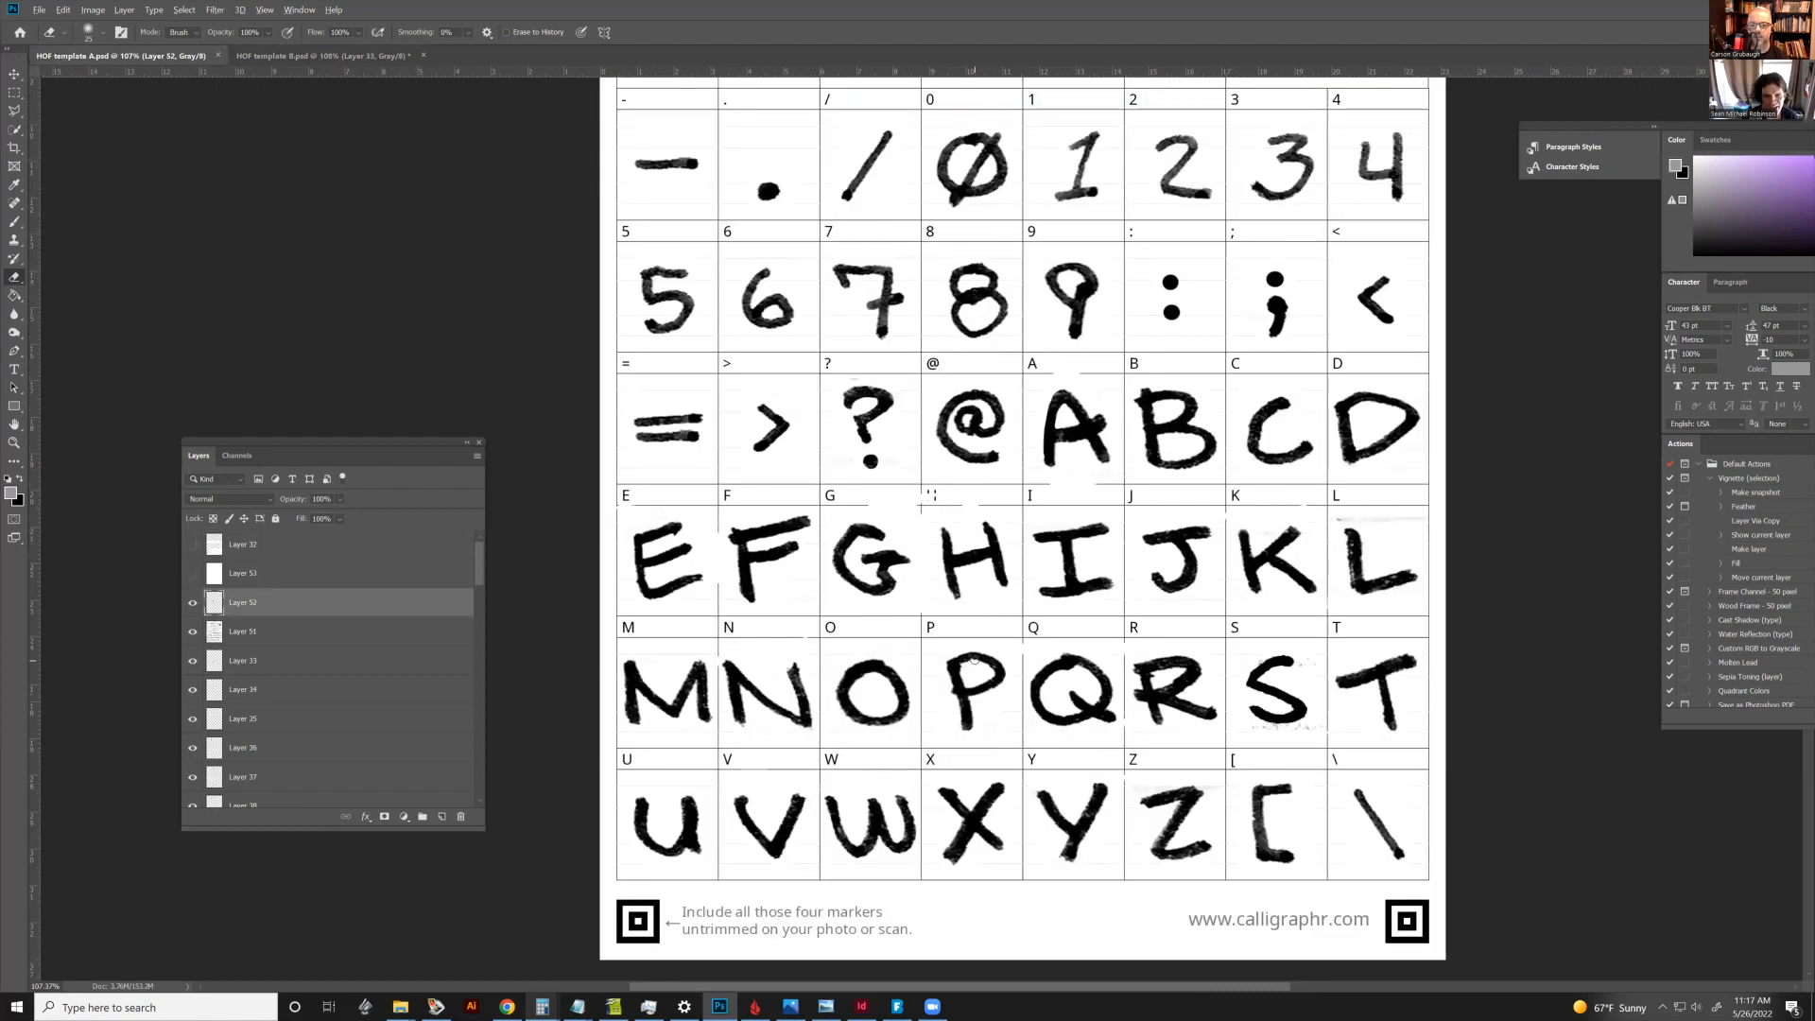
pyautogui.hotkey('ctrl', '0')
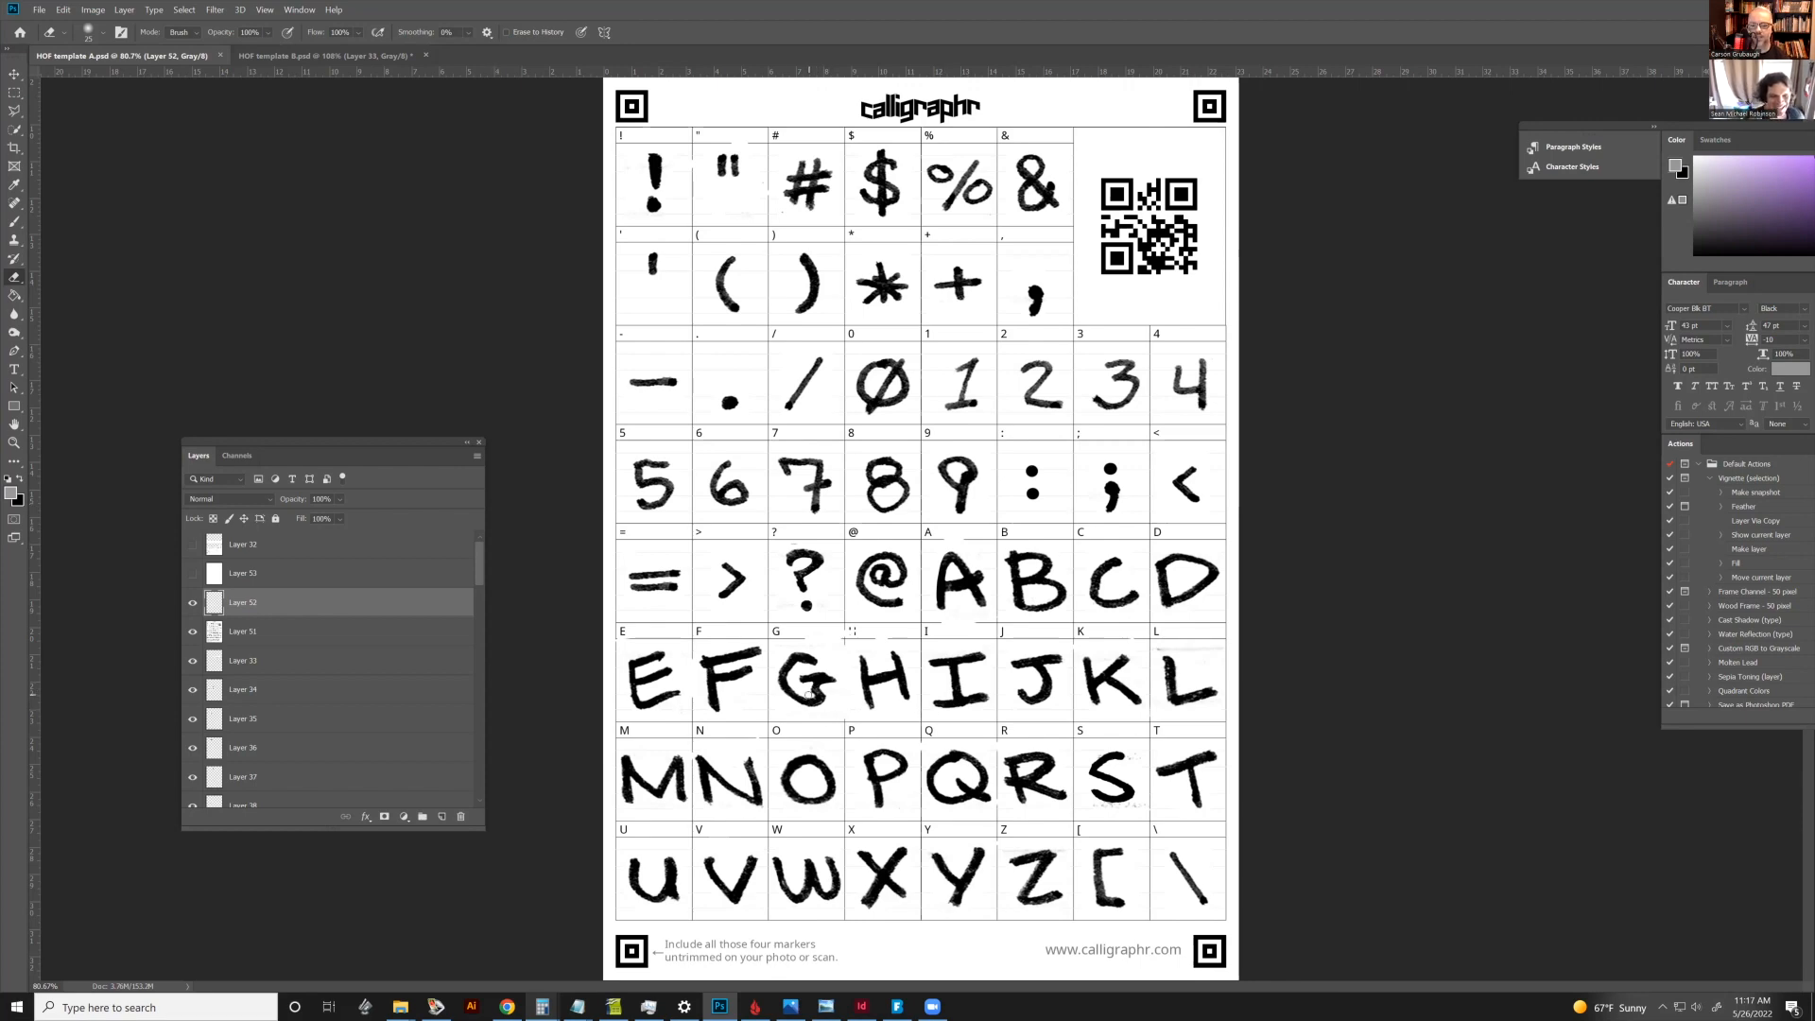
pyautogui.click(312, 55)
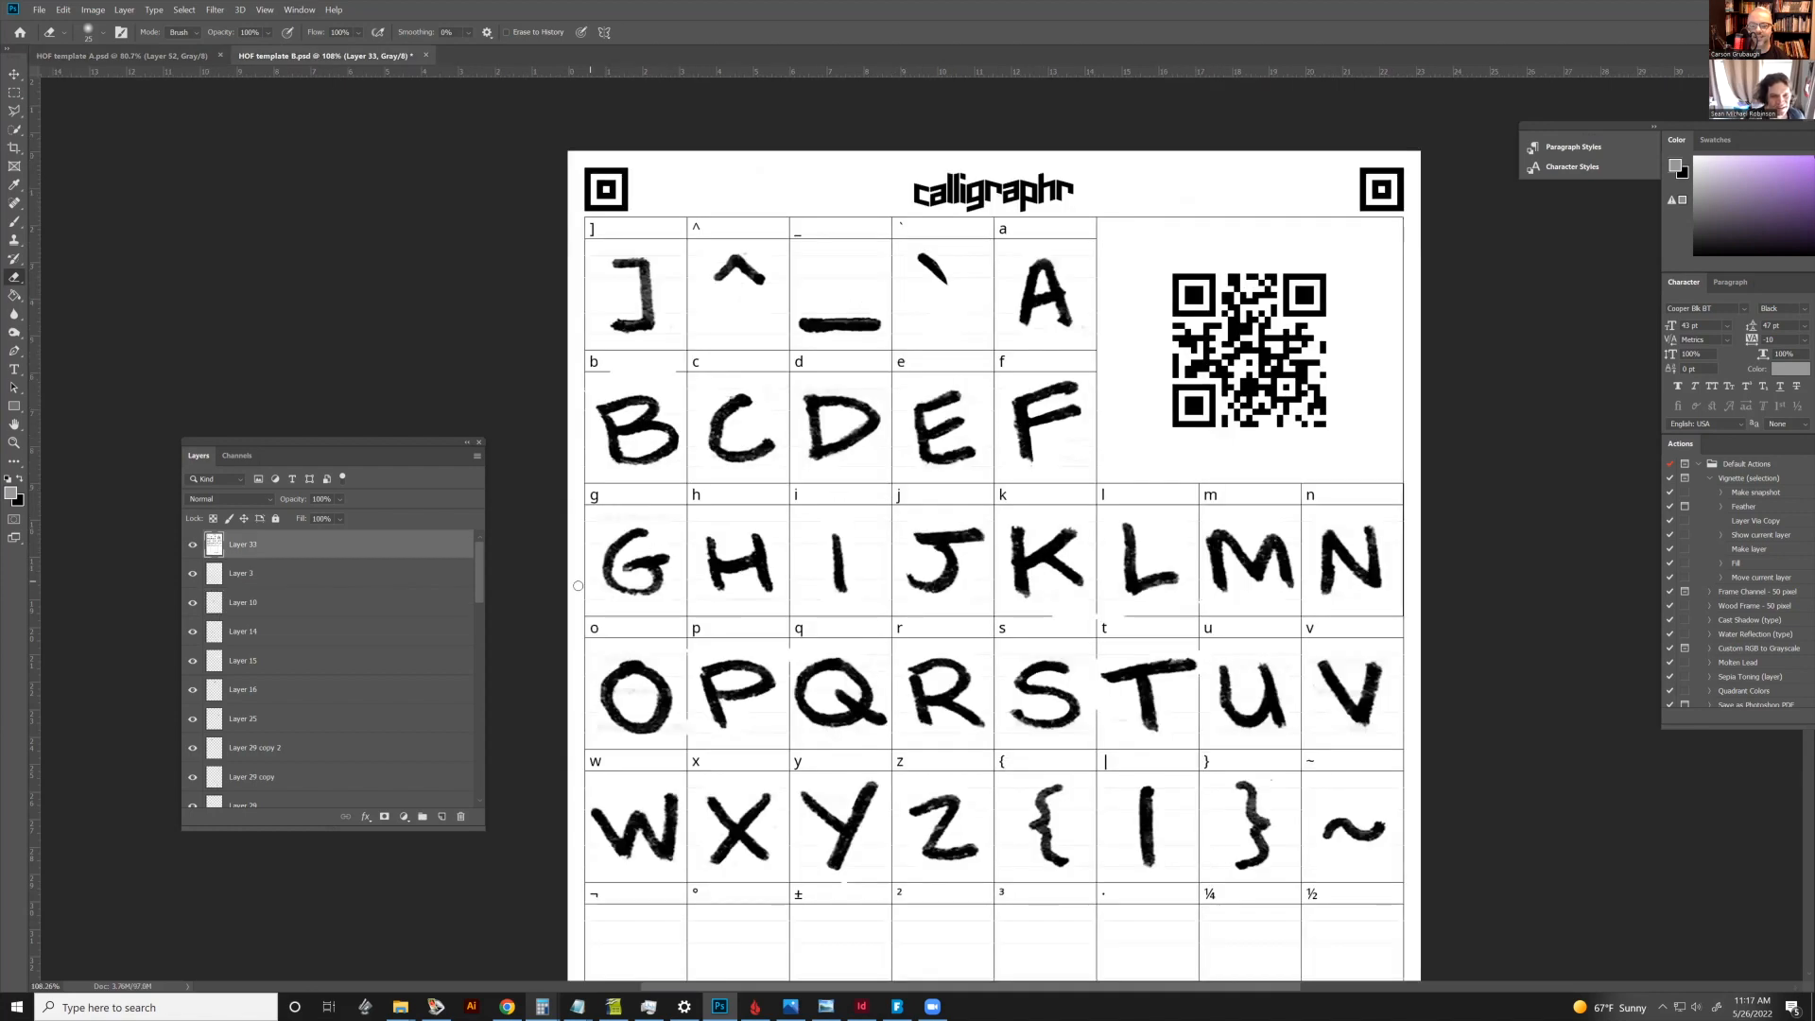
pyautogui.click(170, 56)
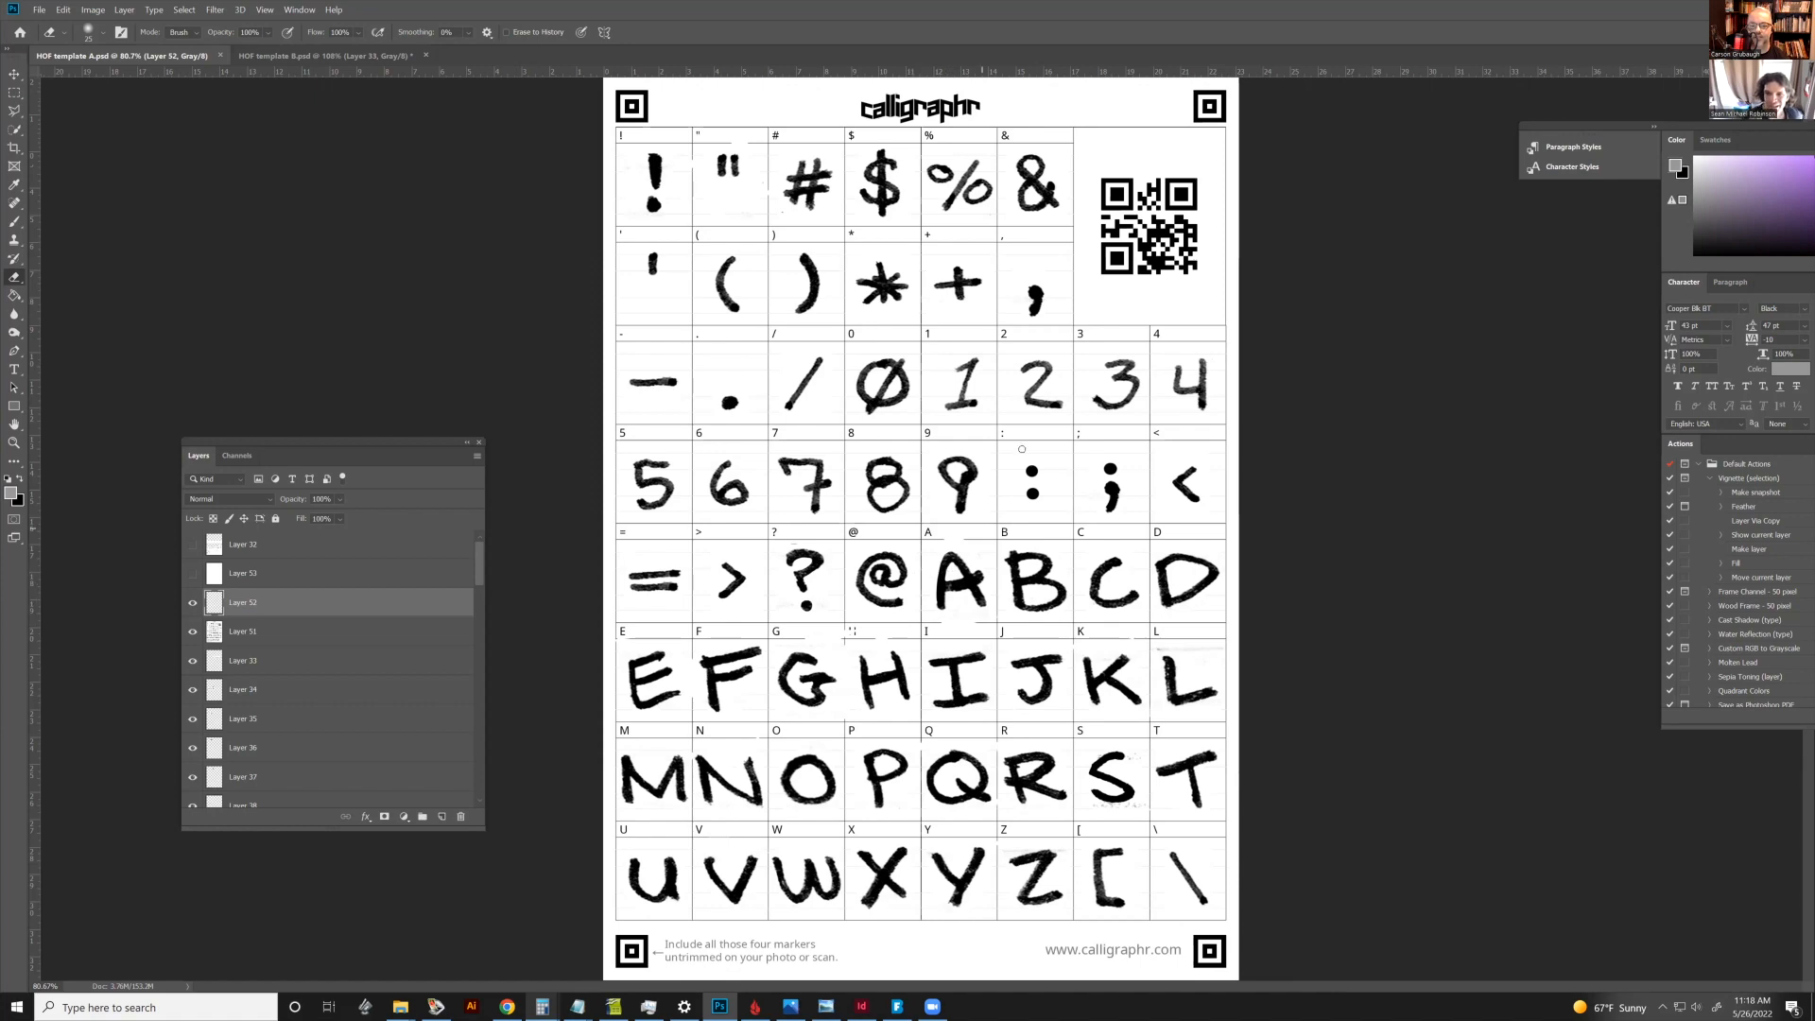
pyautogui.click(396, 57)
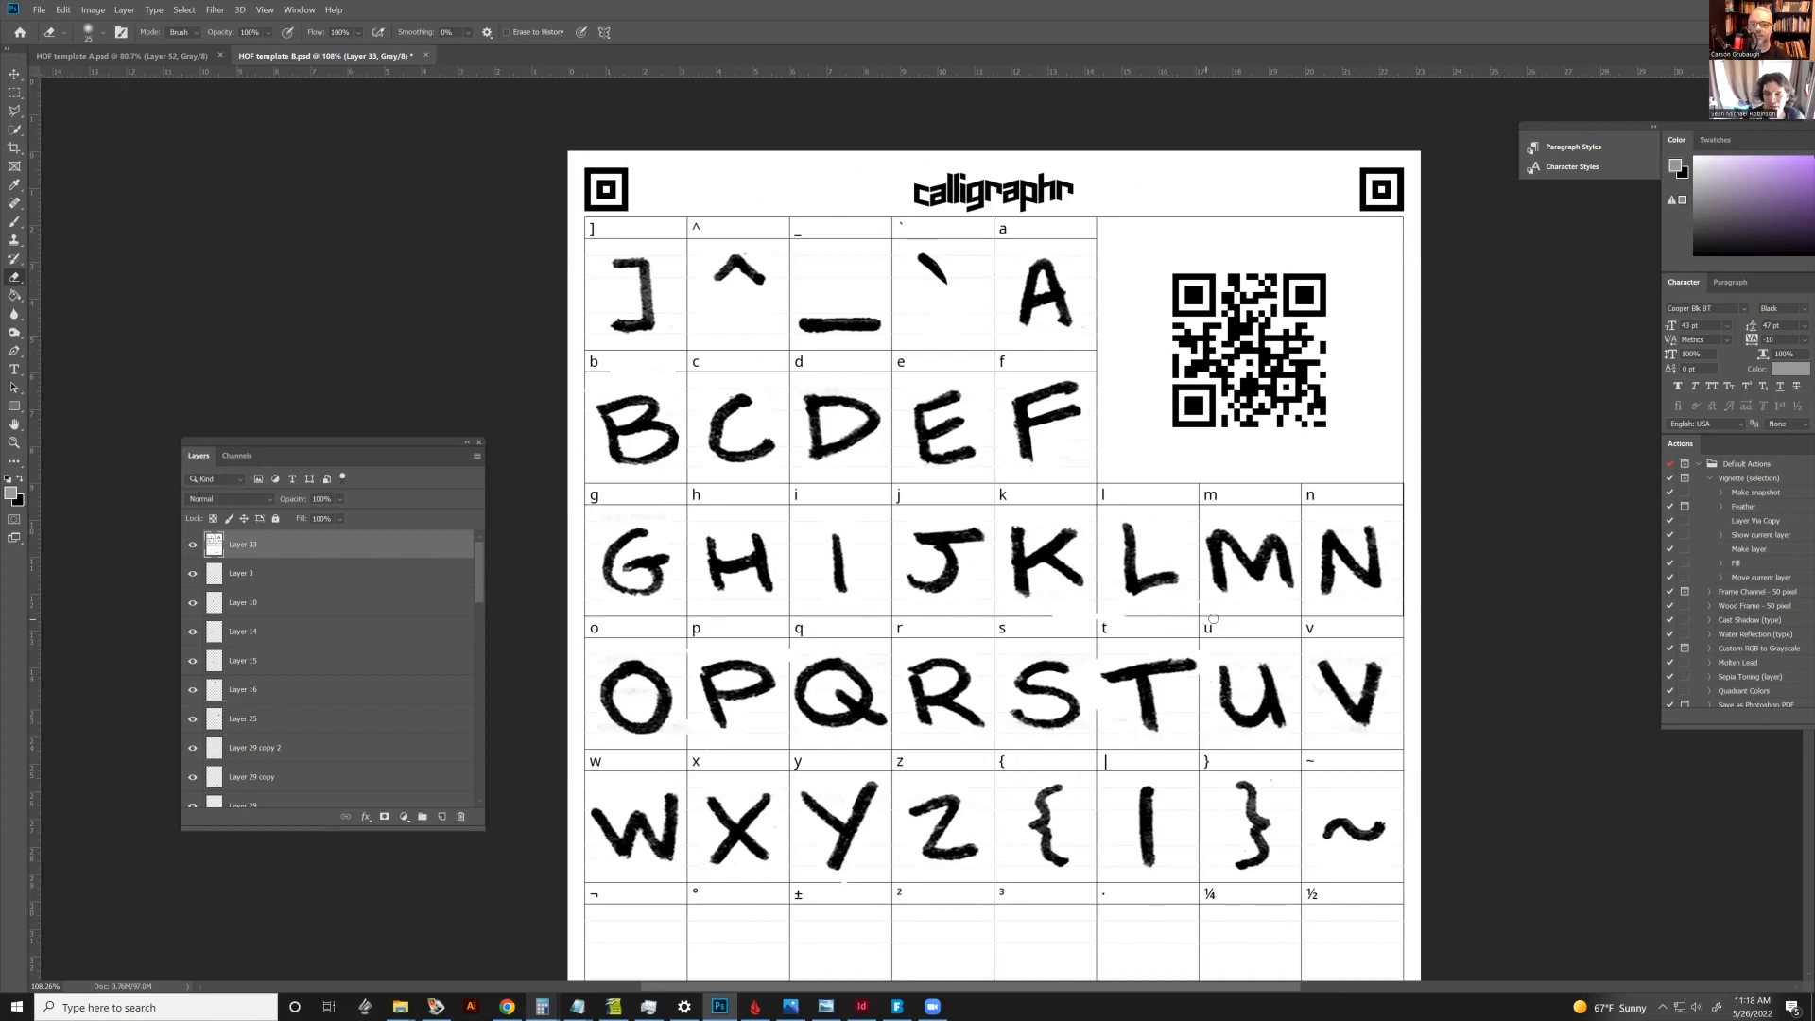
pyautogui.click(118, 57)
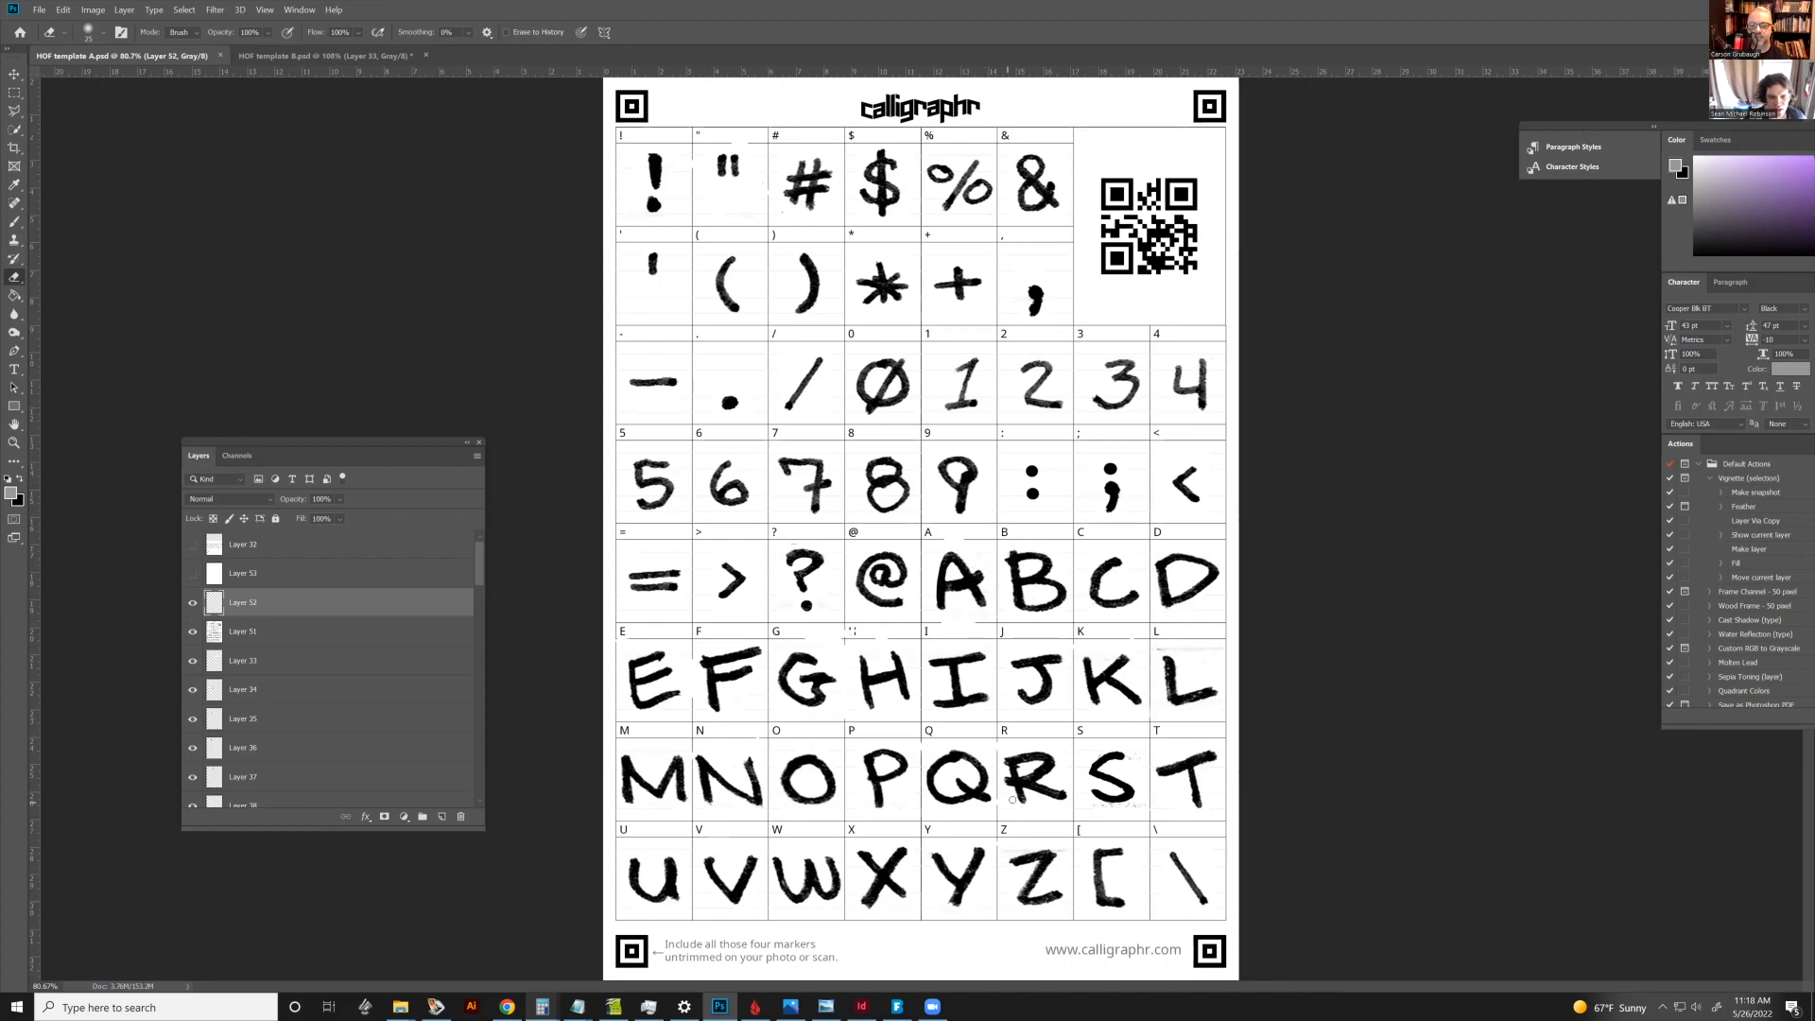
pyautogui.click(253, 55)
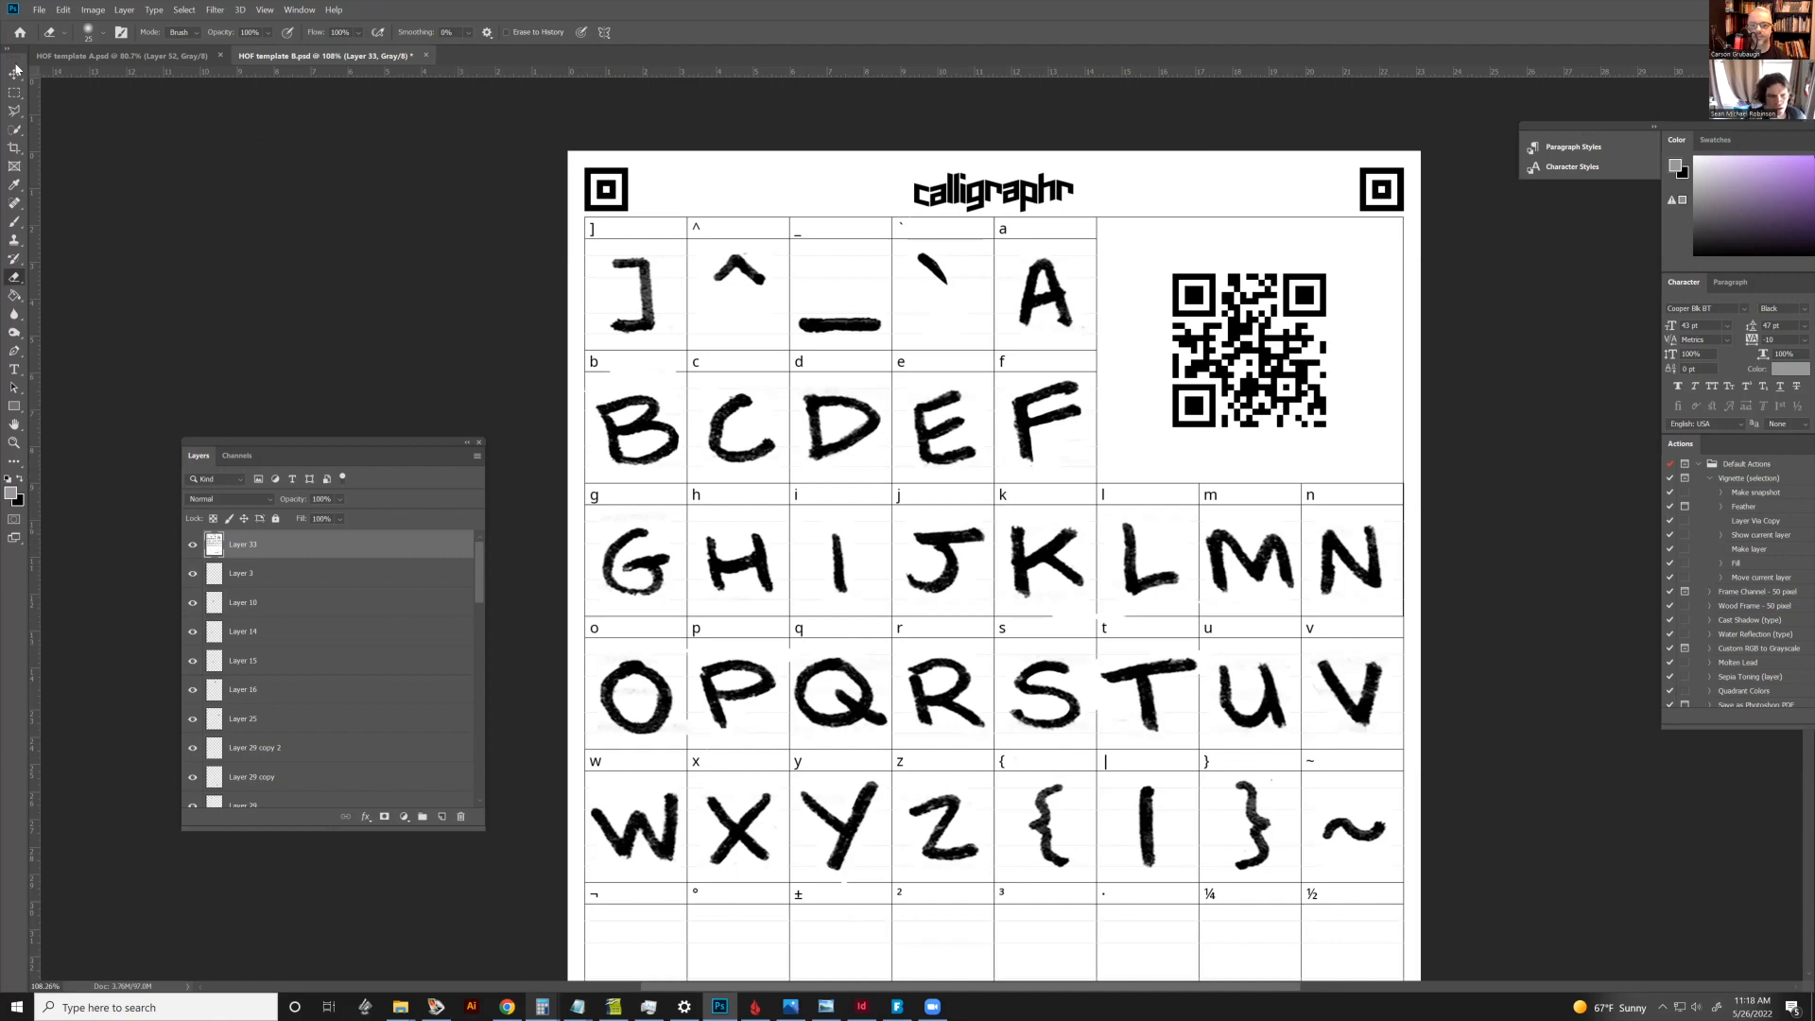
pyautogui.click(100, 55)
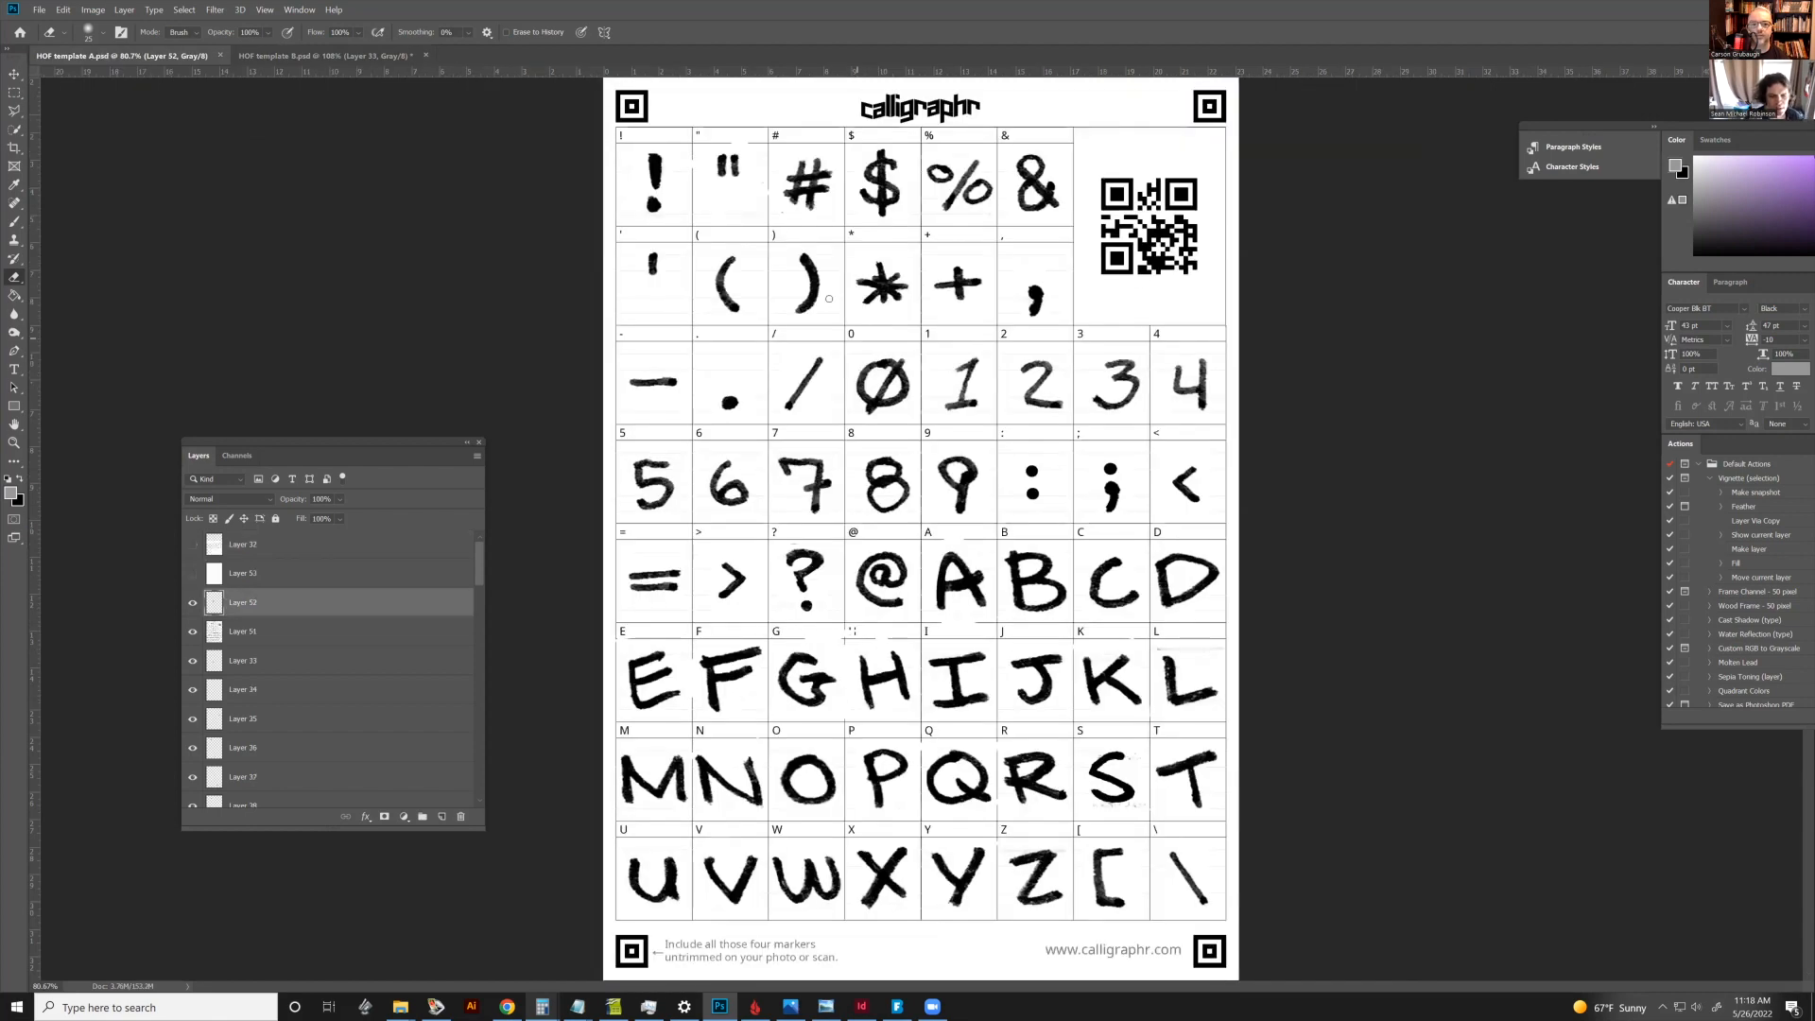
pyautogui.scroll(-1, 809, 332)
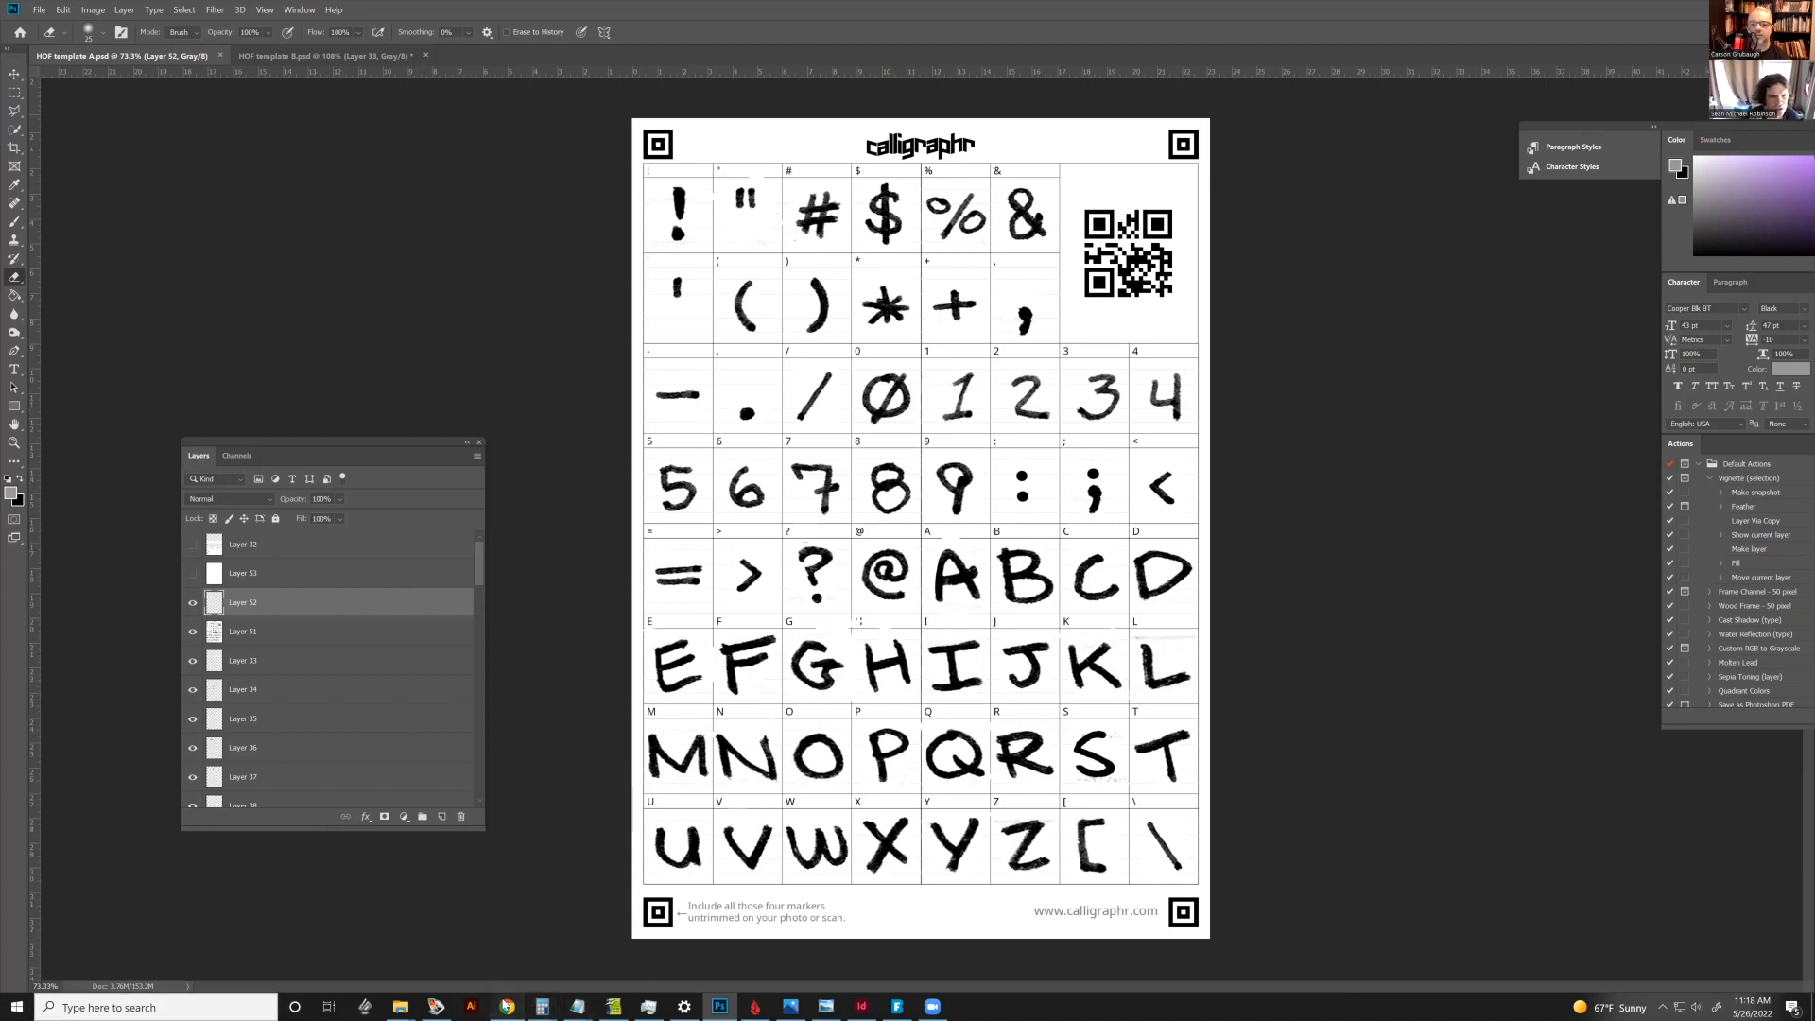
# Switch to Calligraphr in the browser, return to its start page and open the fonts page
pyautogui.click(506, 1005)
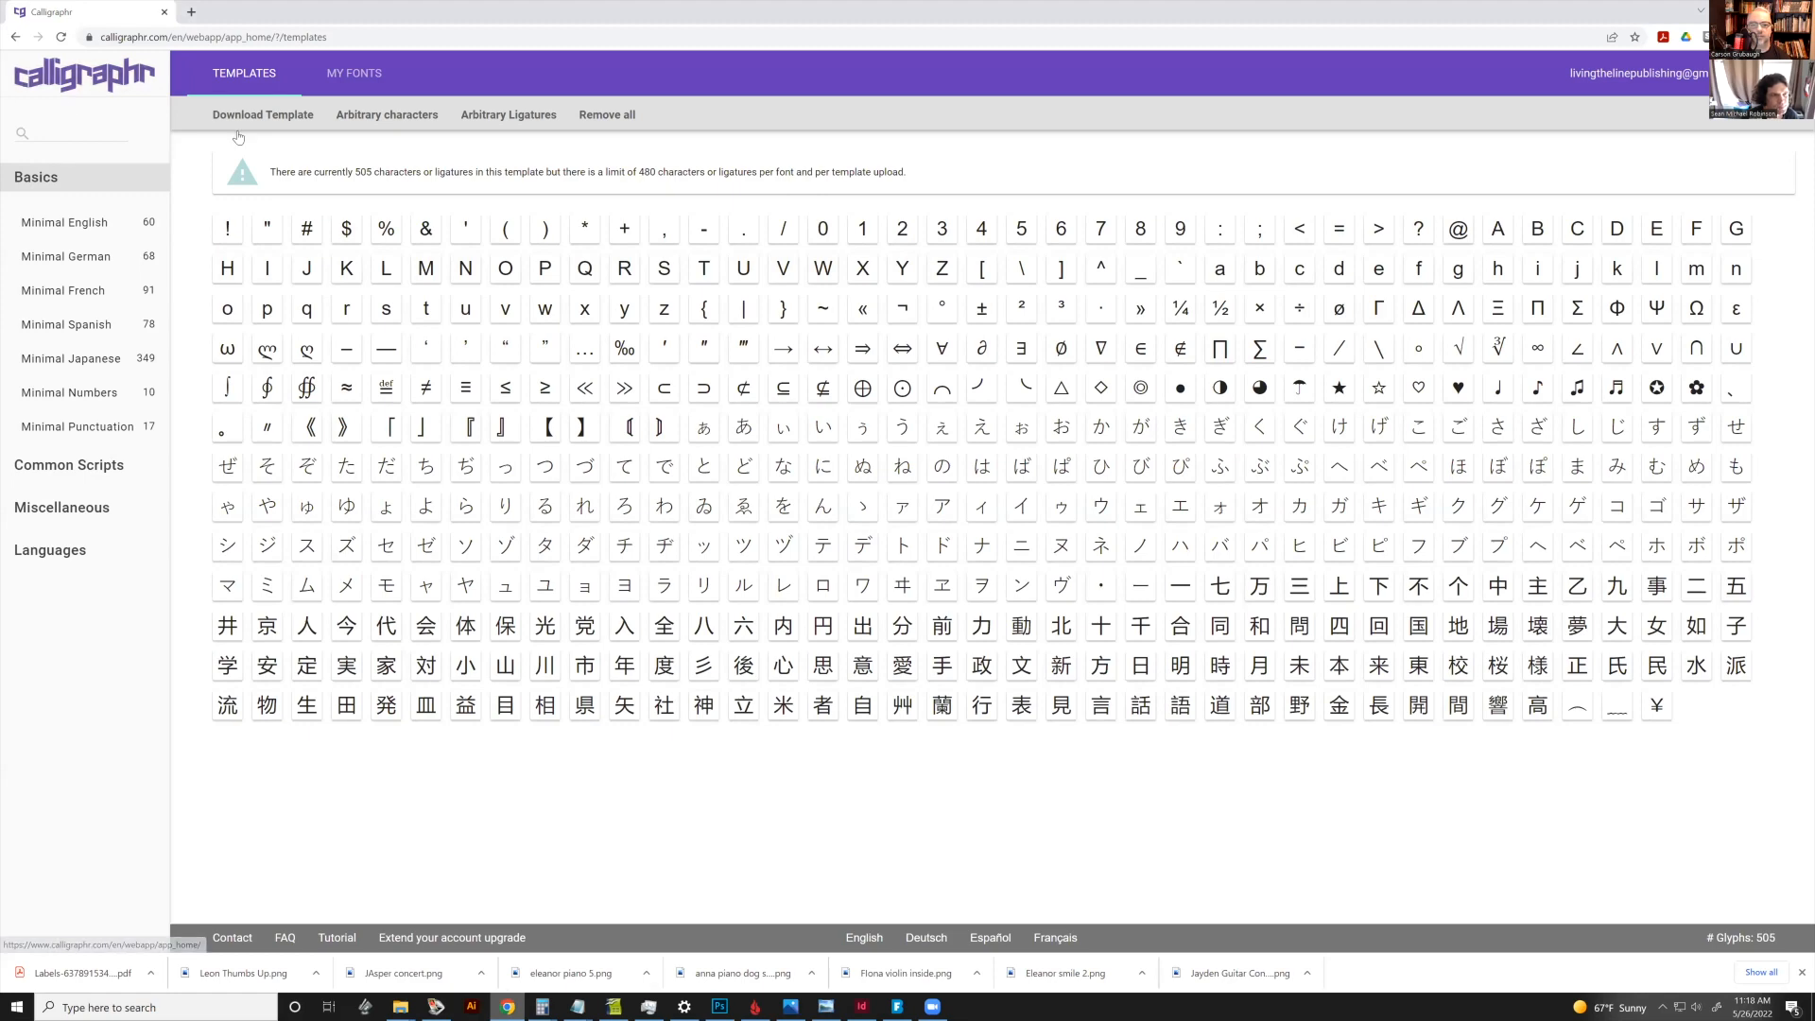
pyautogui.click(25, 38)
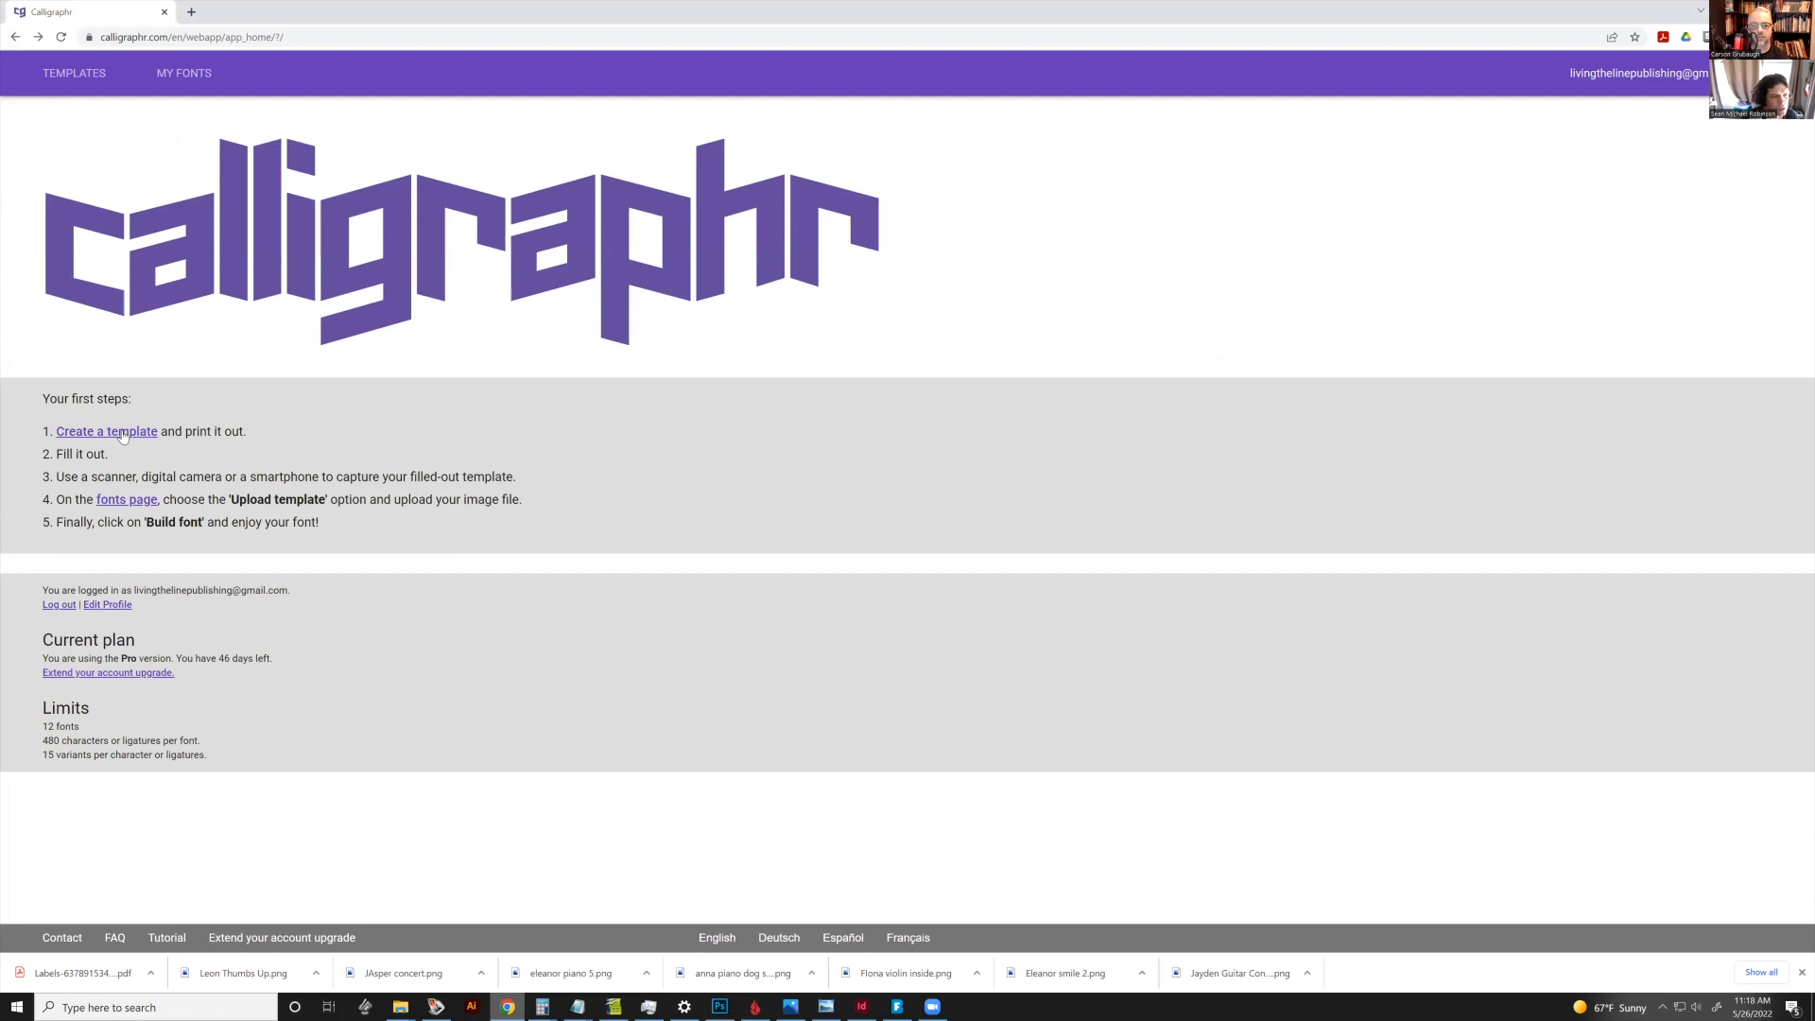
pyautogui.click(115, 500)
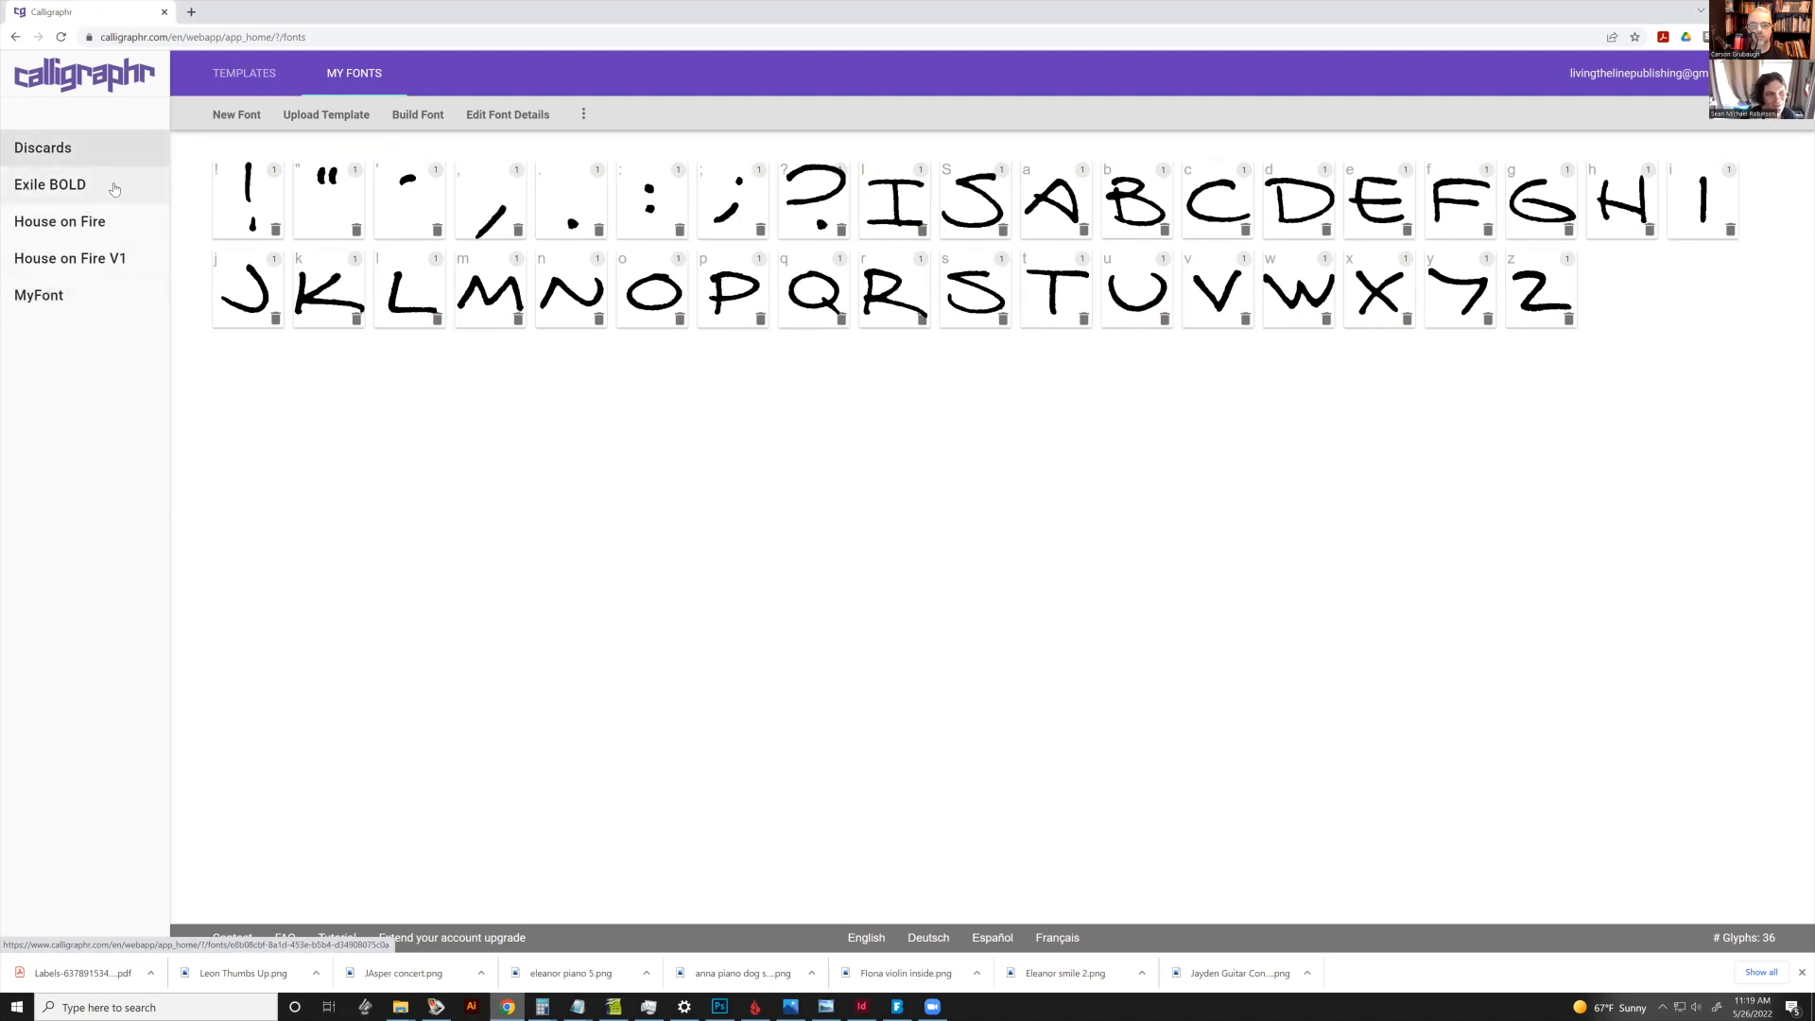
# Create a new font named LTL SAMPLE with the default letter spacing, font size and word spacing
pyautogui.click(229, 121)
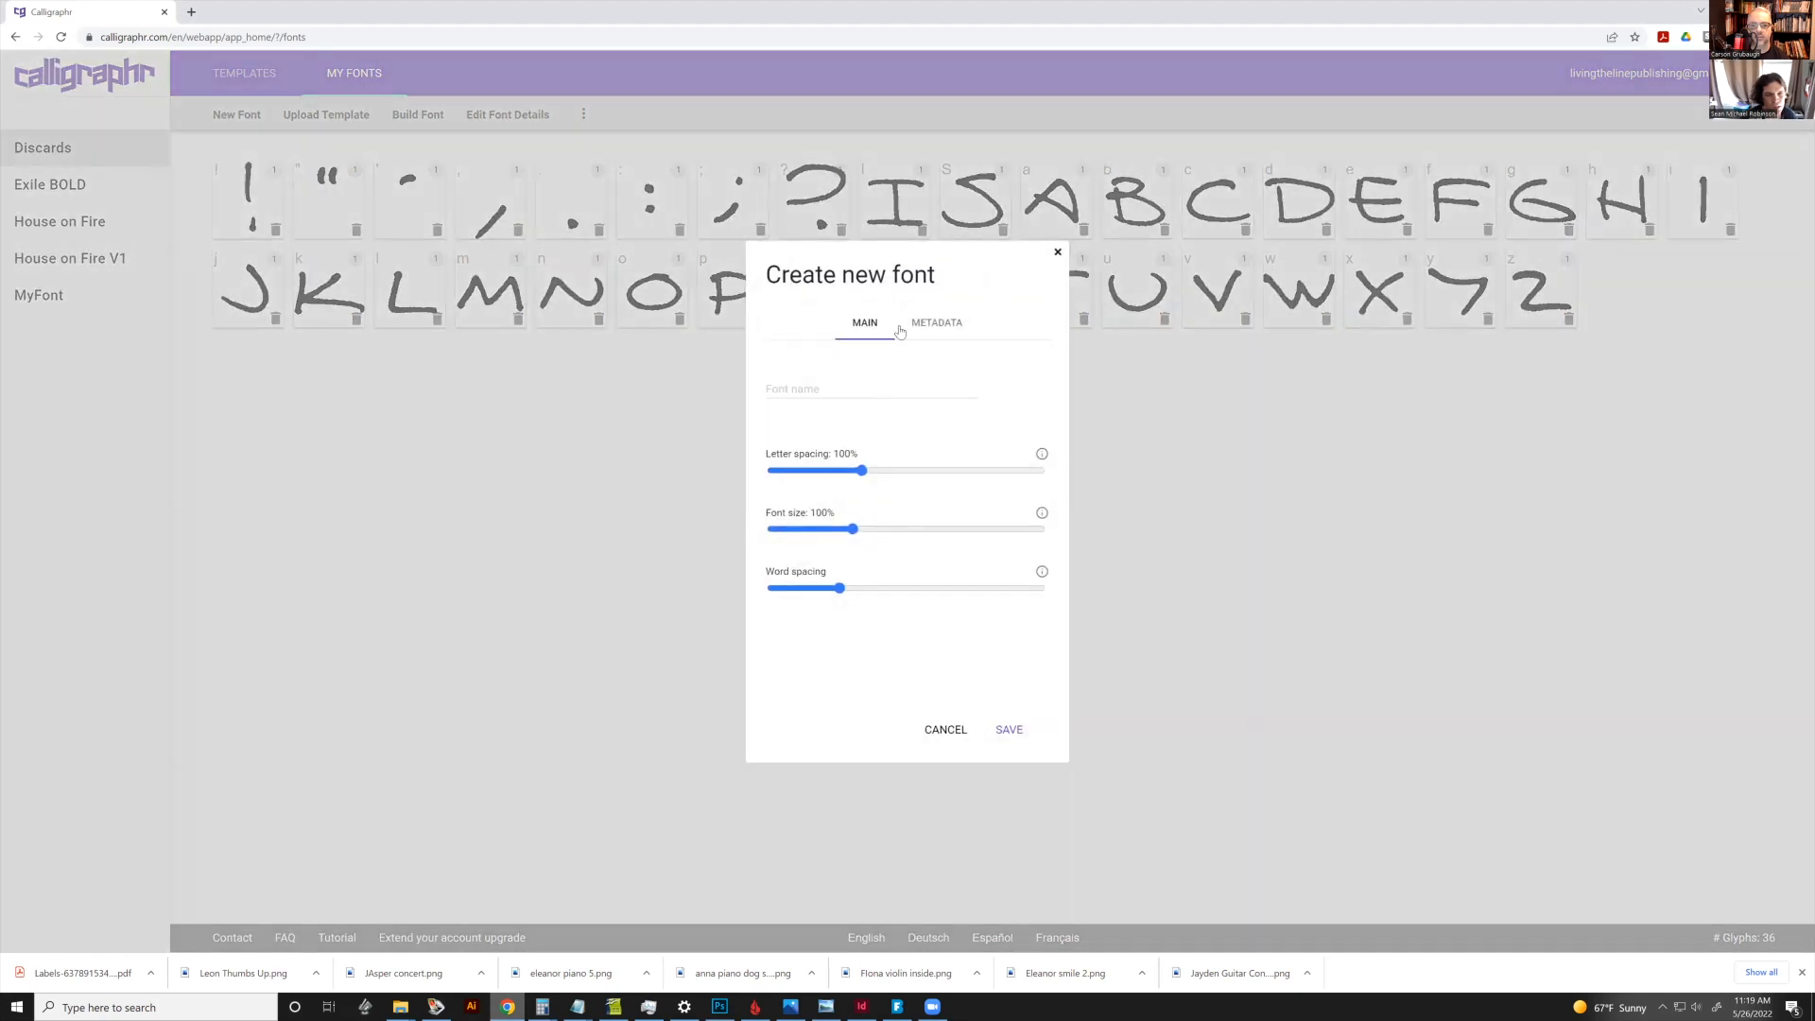
pyautogui.click(861, 378)
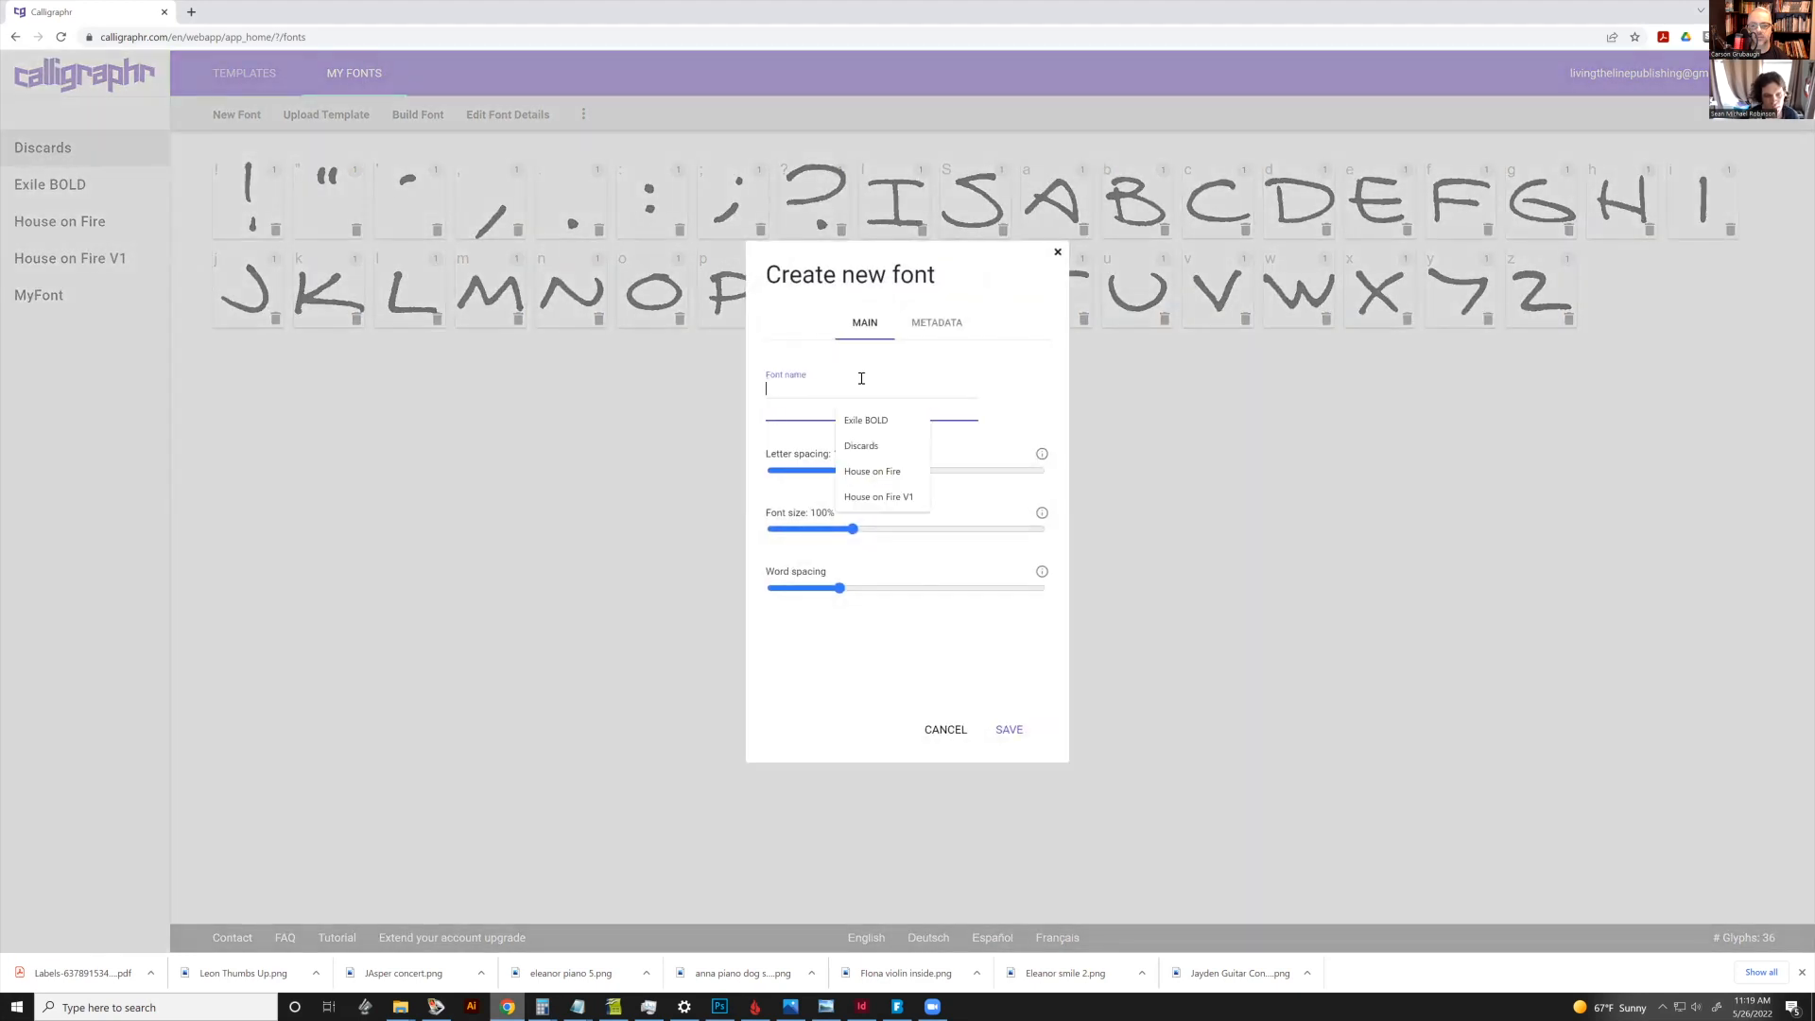
pyautogui.write('LT')
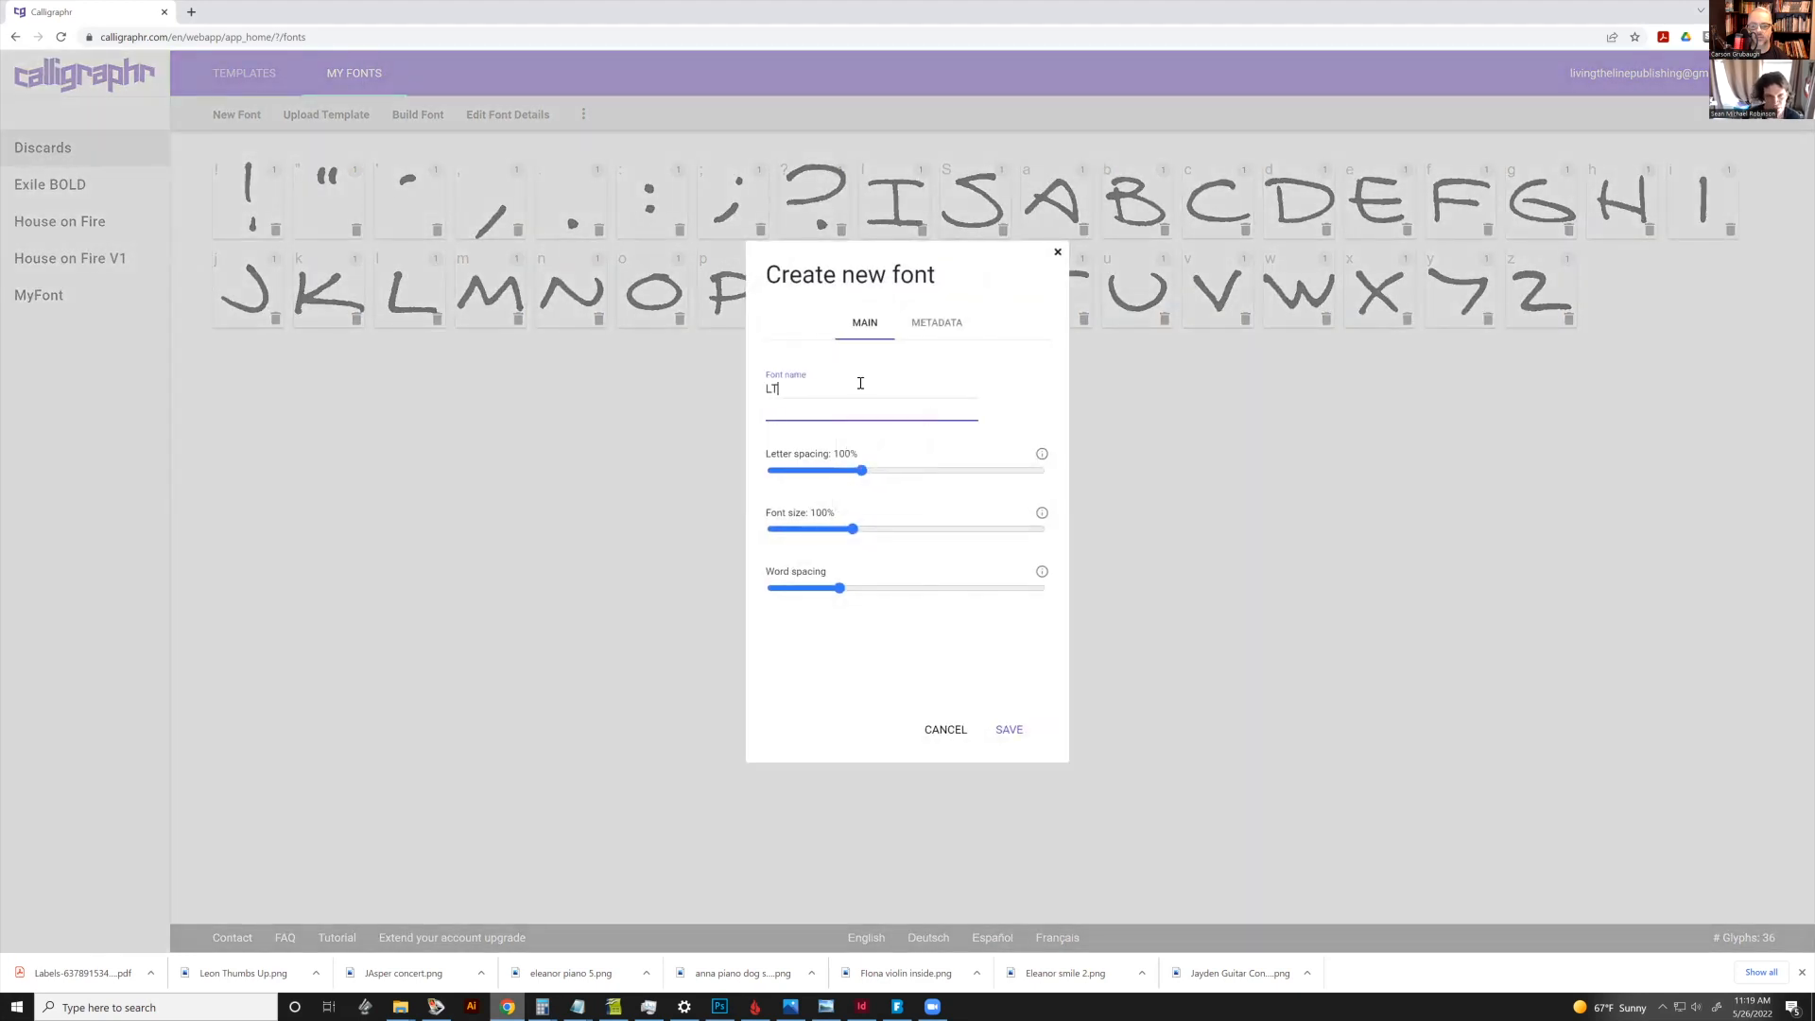
pyautogui.write('L SAMPLE')
pyautogui.press('BackSpace')
pyautogui.press('BackSpace')
pyautogui.press('BackSpace')
pyautogui.write('PLE')
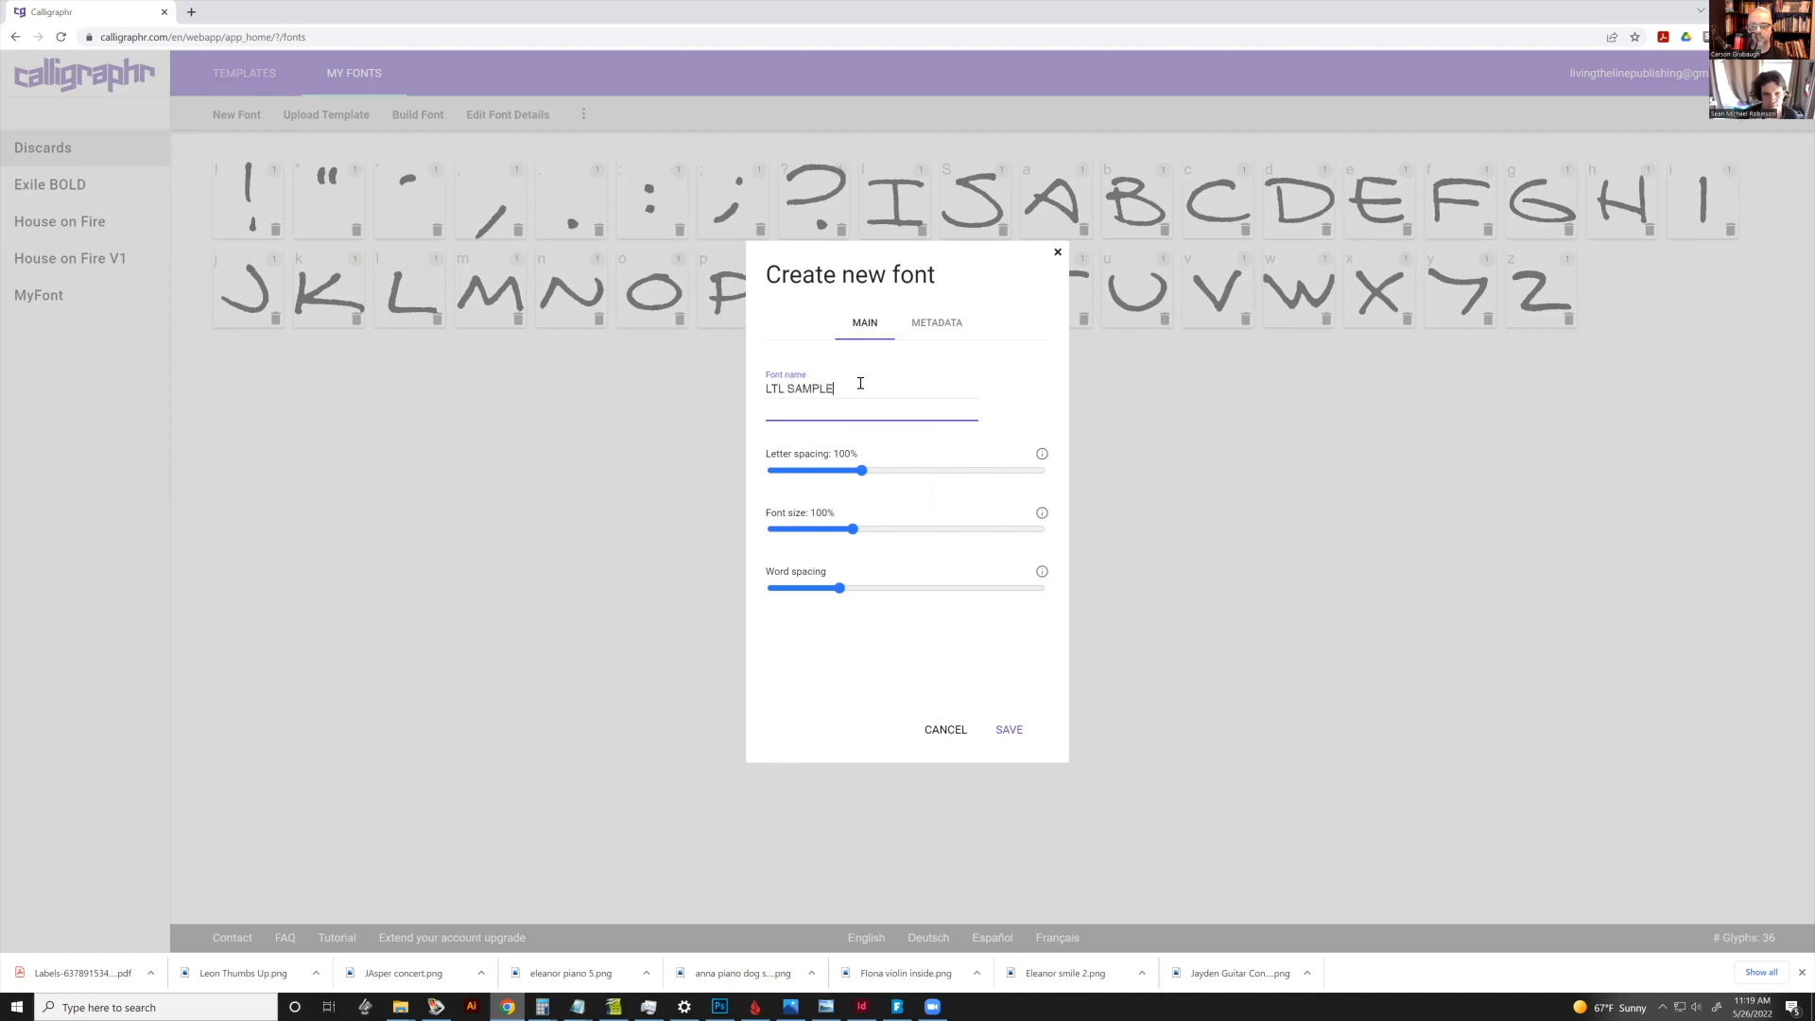
pyautogui.click(1007, 728)
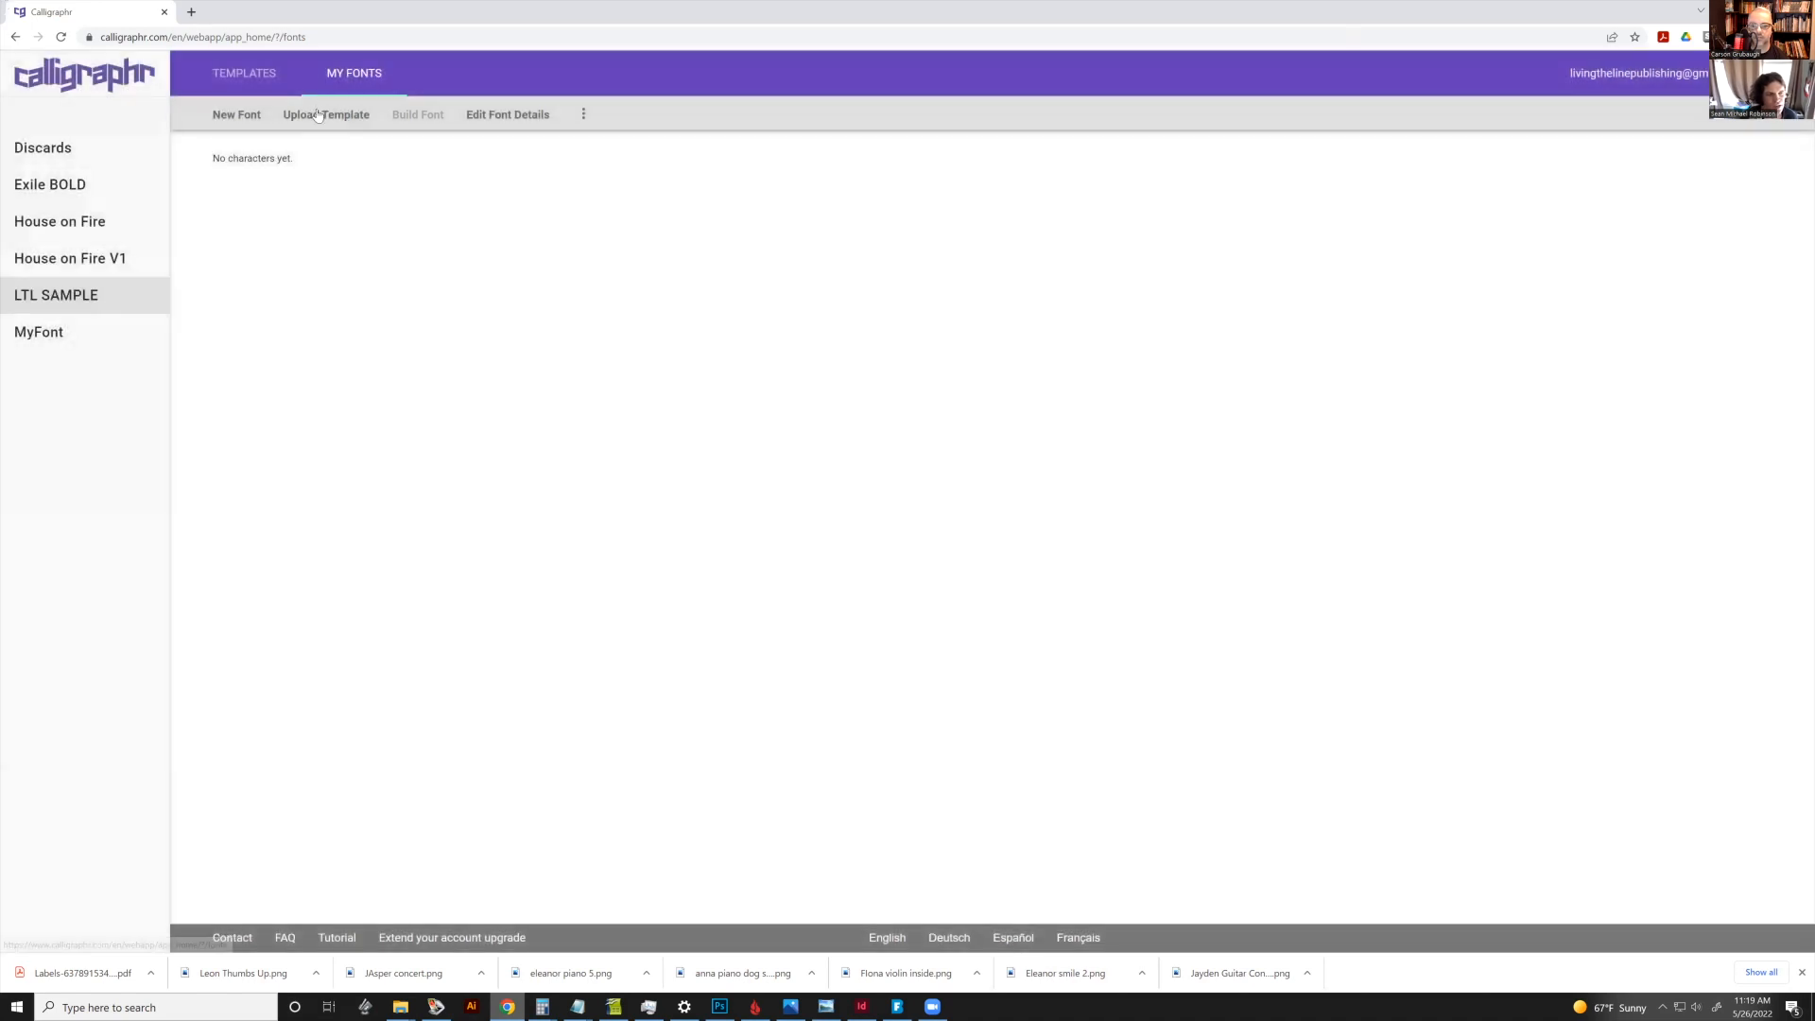
# Start a template upload for LTL SAMPLE and browse to the Calligraphr-Template folder inside House On Fire
pyautogui.click(318, 115)
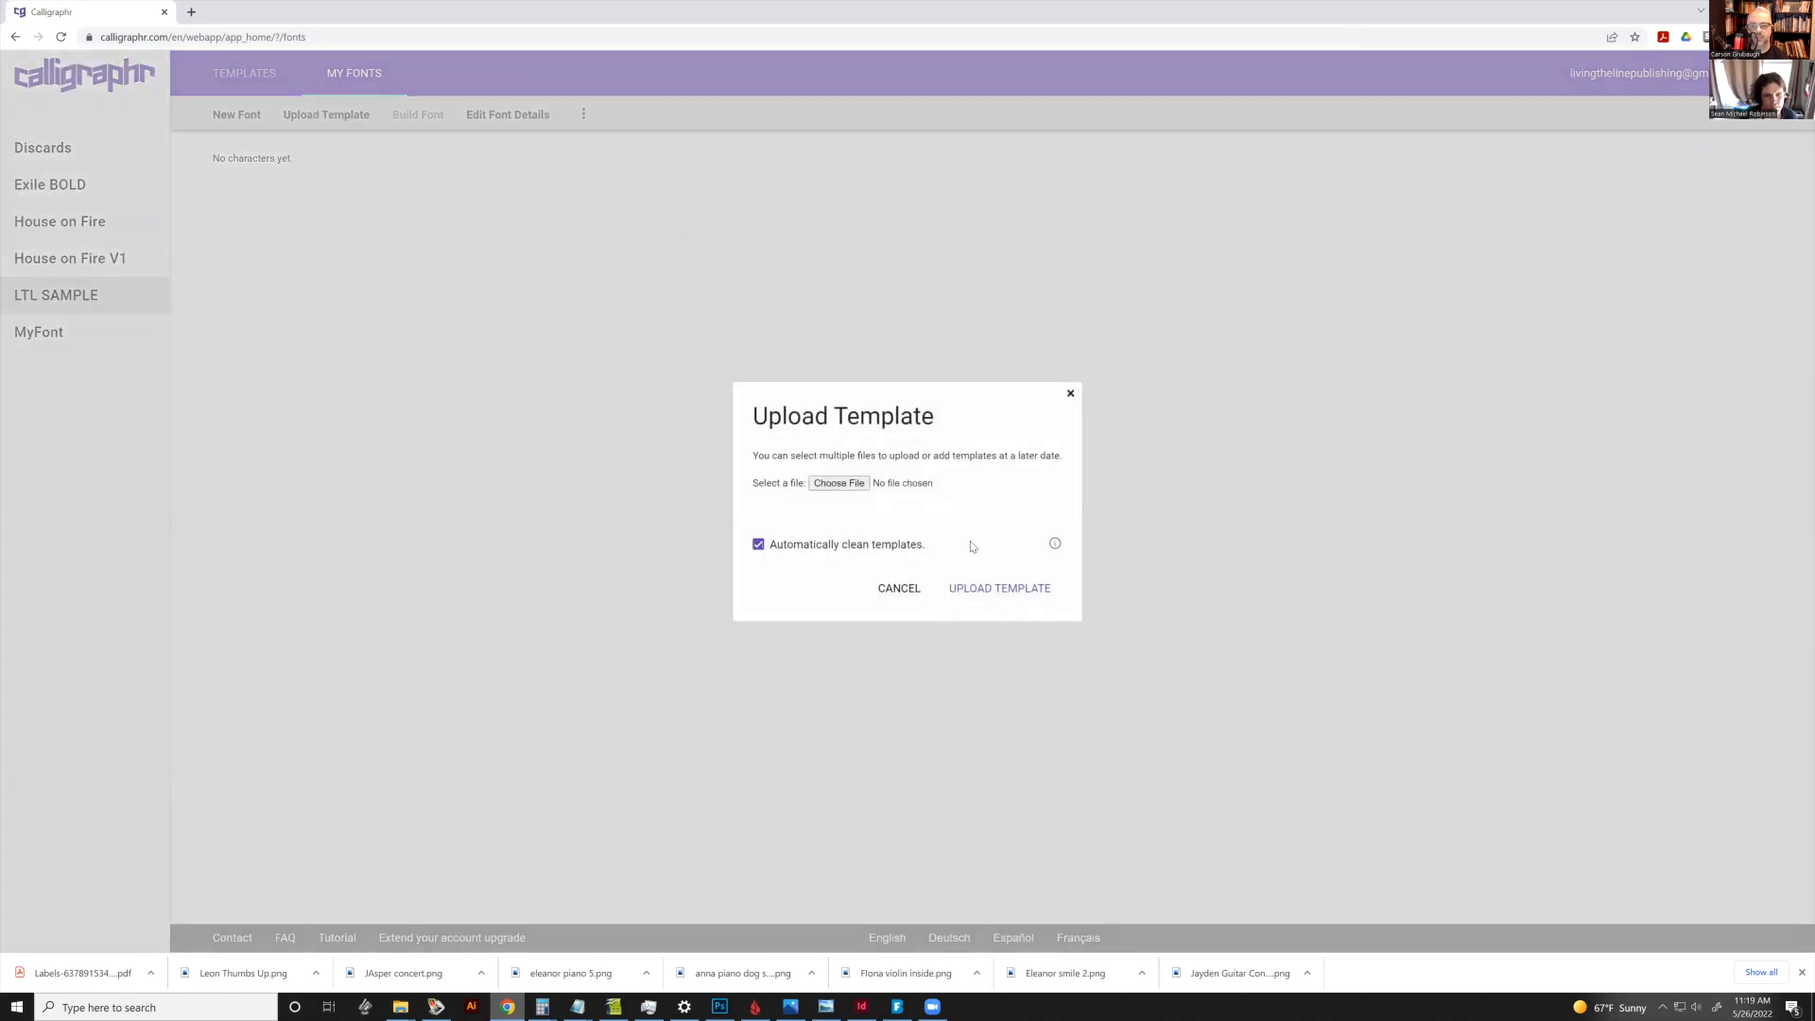
pyautogui.click(970, 587)
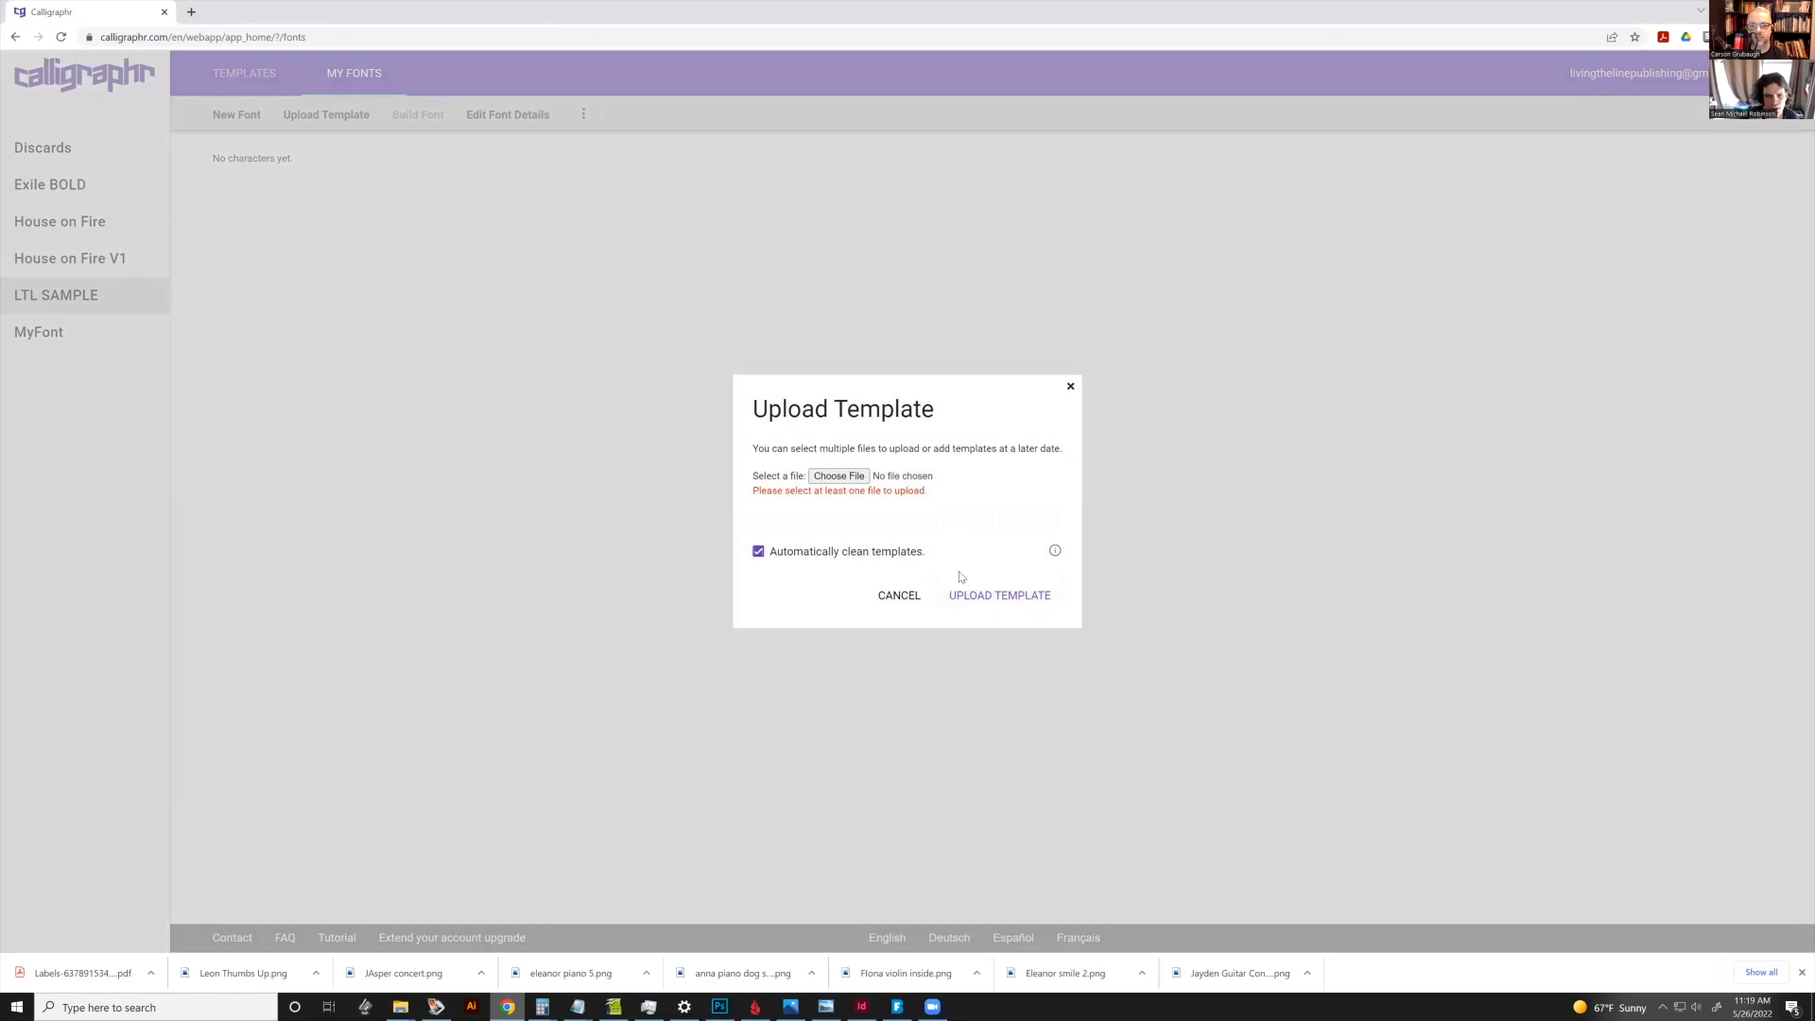
pyautogui.click(841, 476)
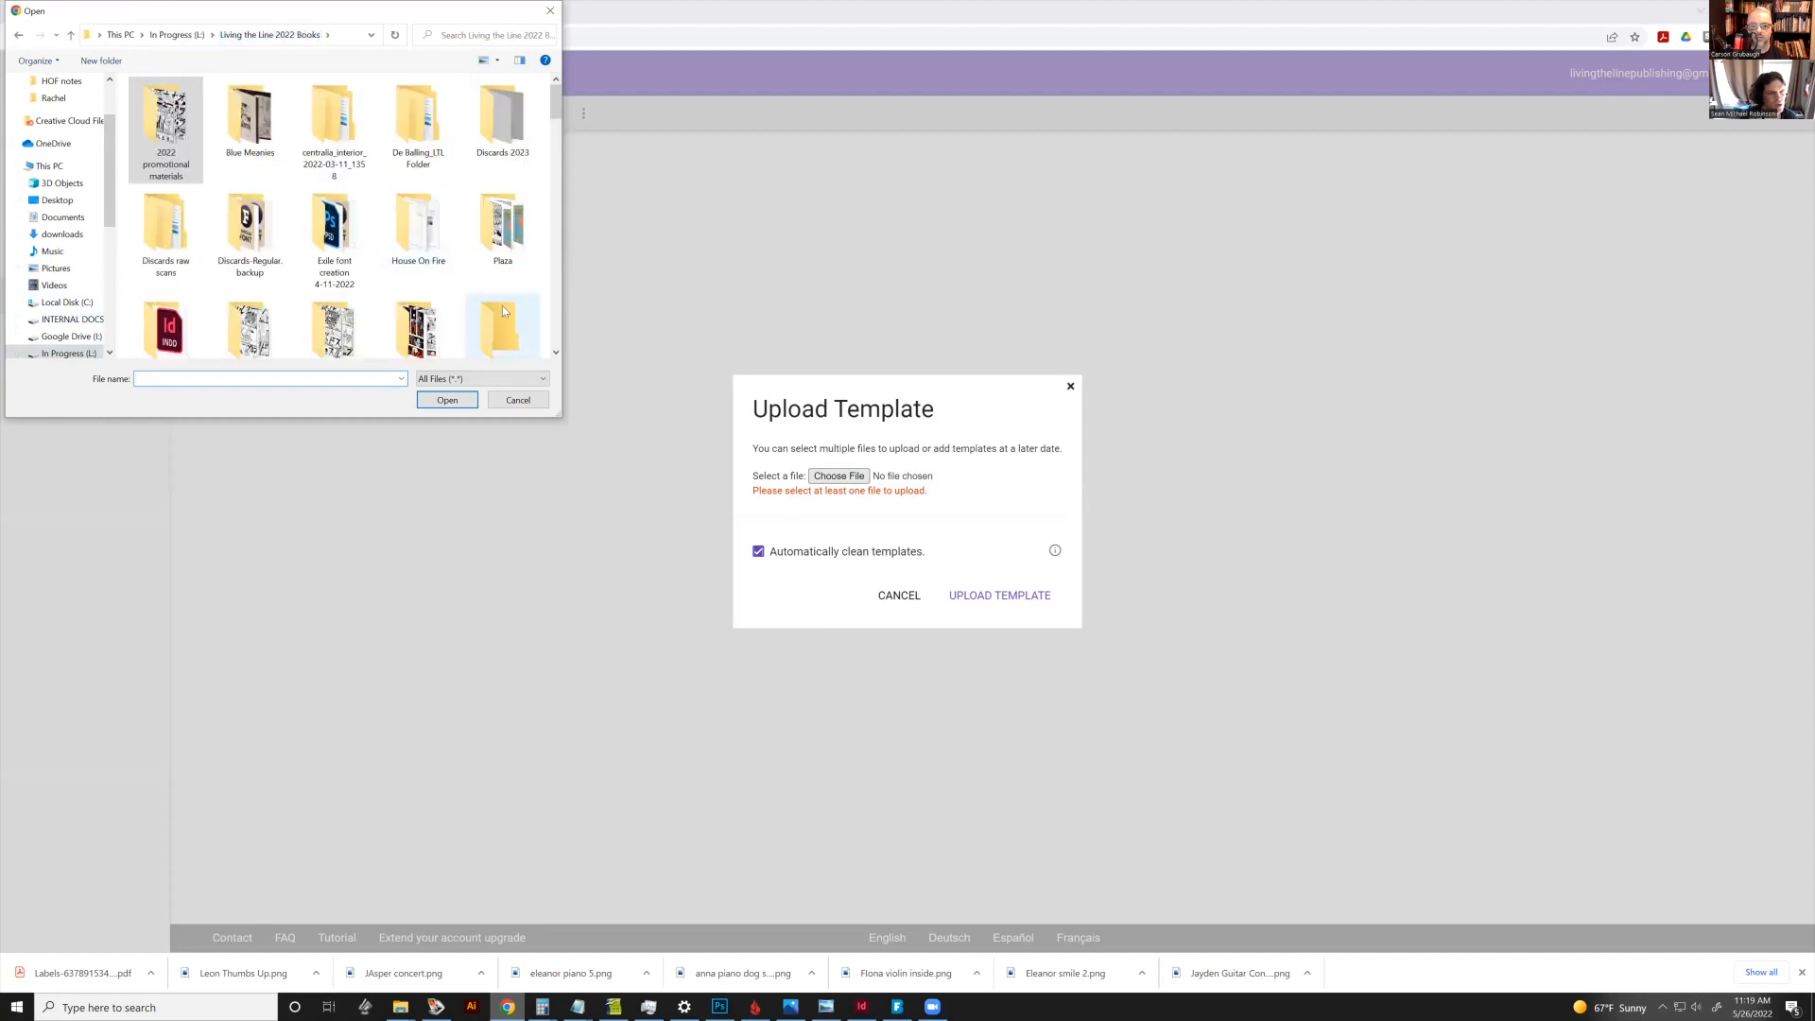
pyautogui.doubleClick(436, 240)
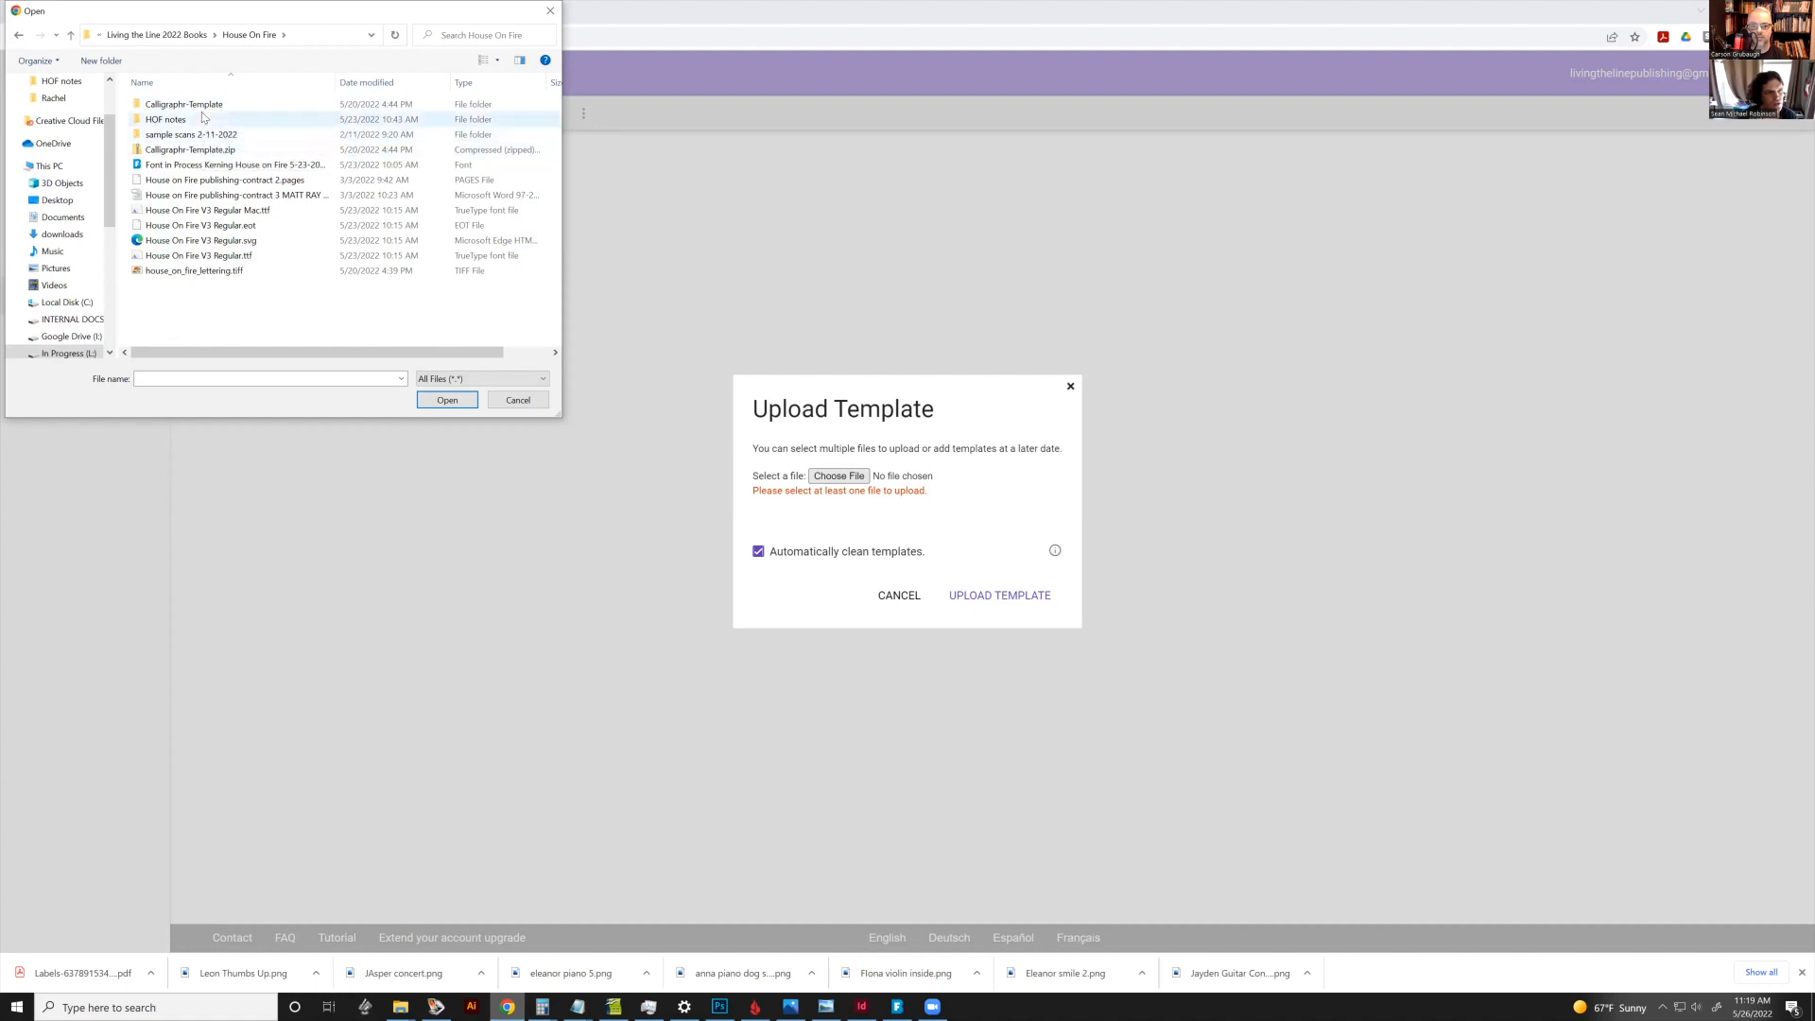
pyautogui.click(213, 105)
pyautogui.doubleClick(214, 106)
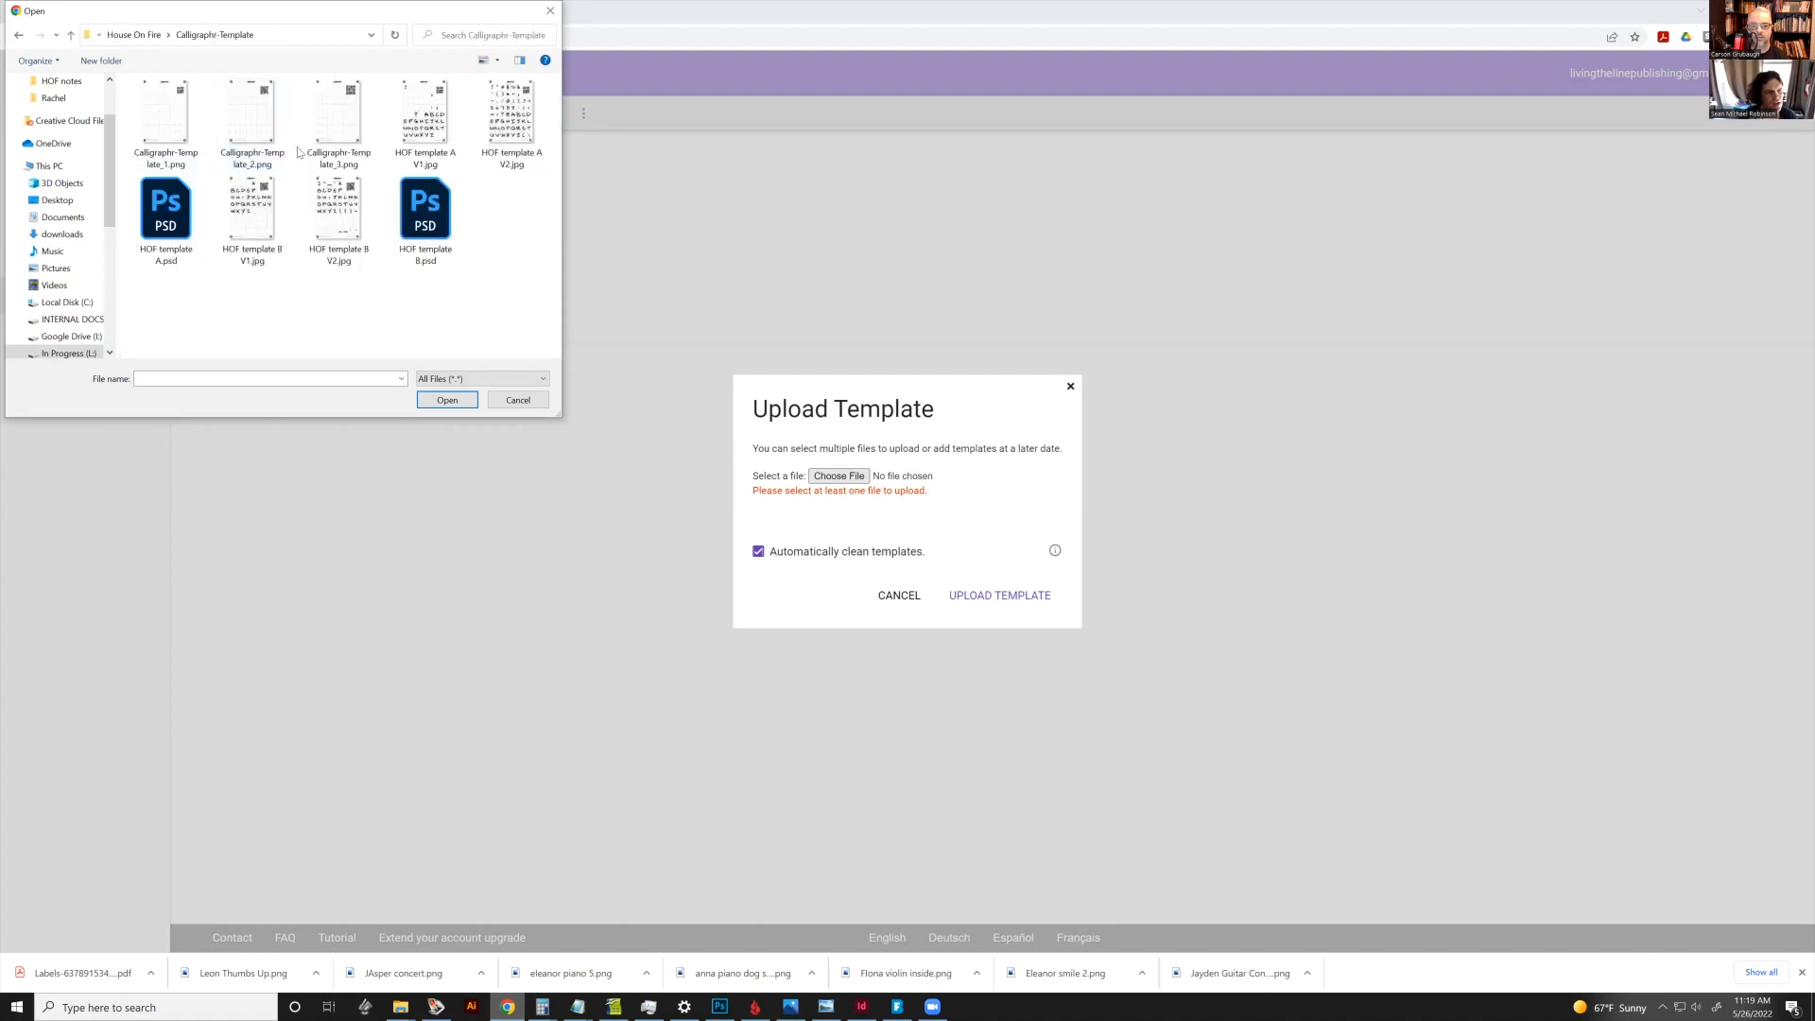
# Choose HOF template A V2.jpg and upload it with automatic template cleaning enabled
pyautogui.click(505, 135)
pyautogui.click(339, 215)
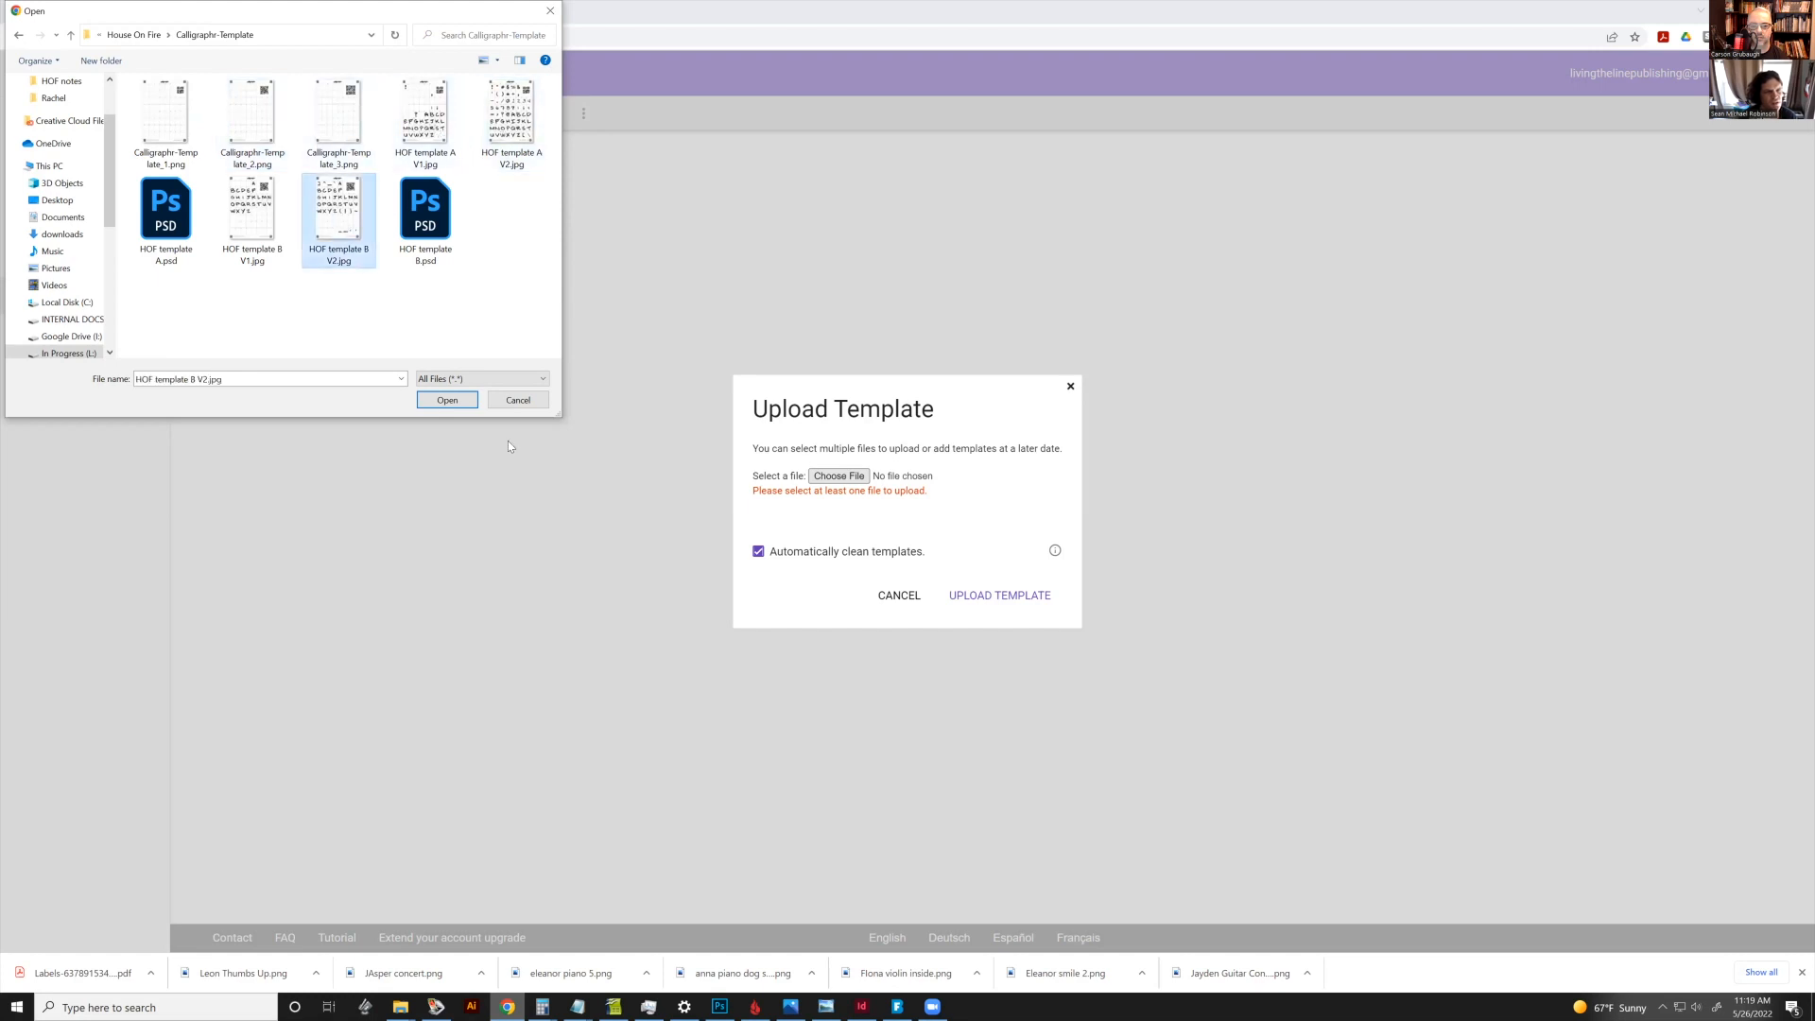
pyautogui.click(541, 152)
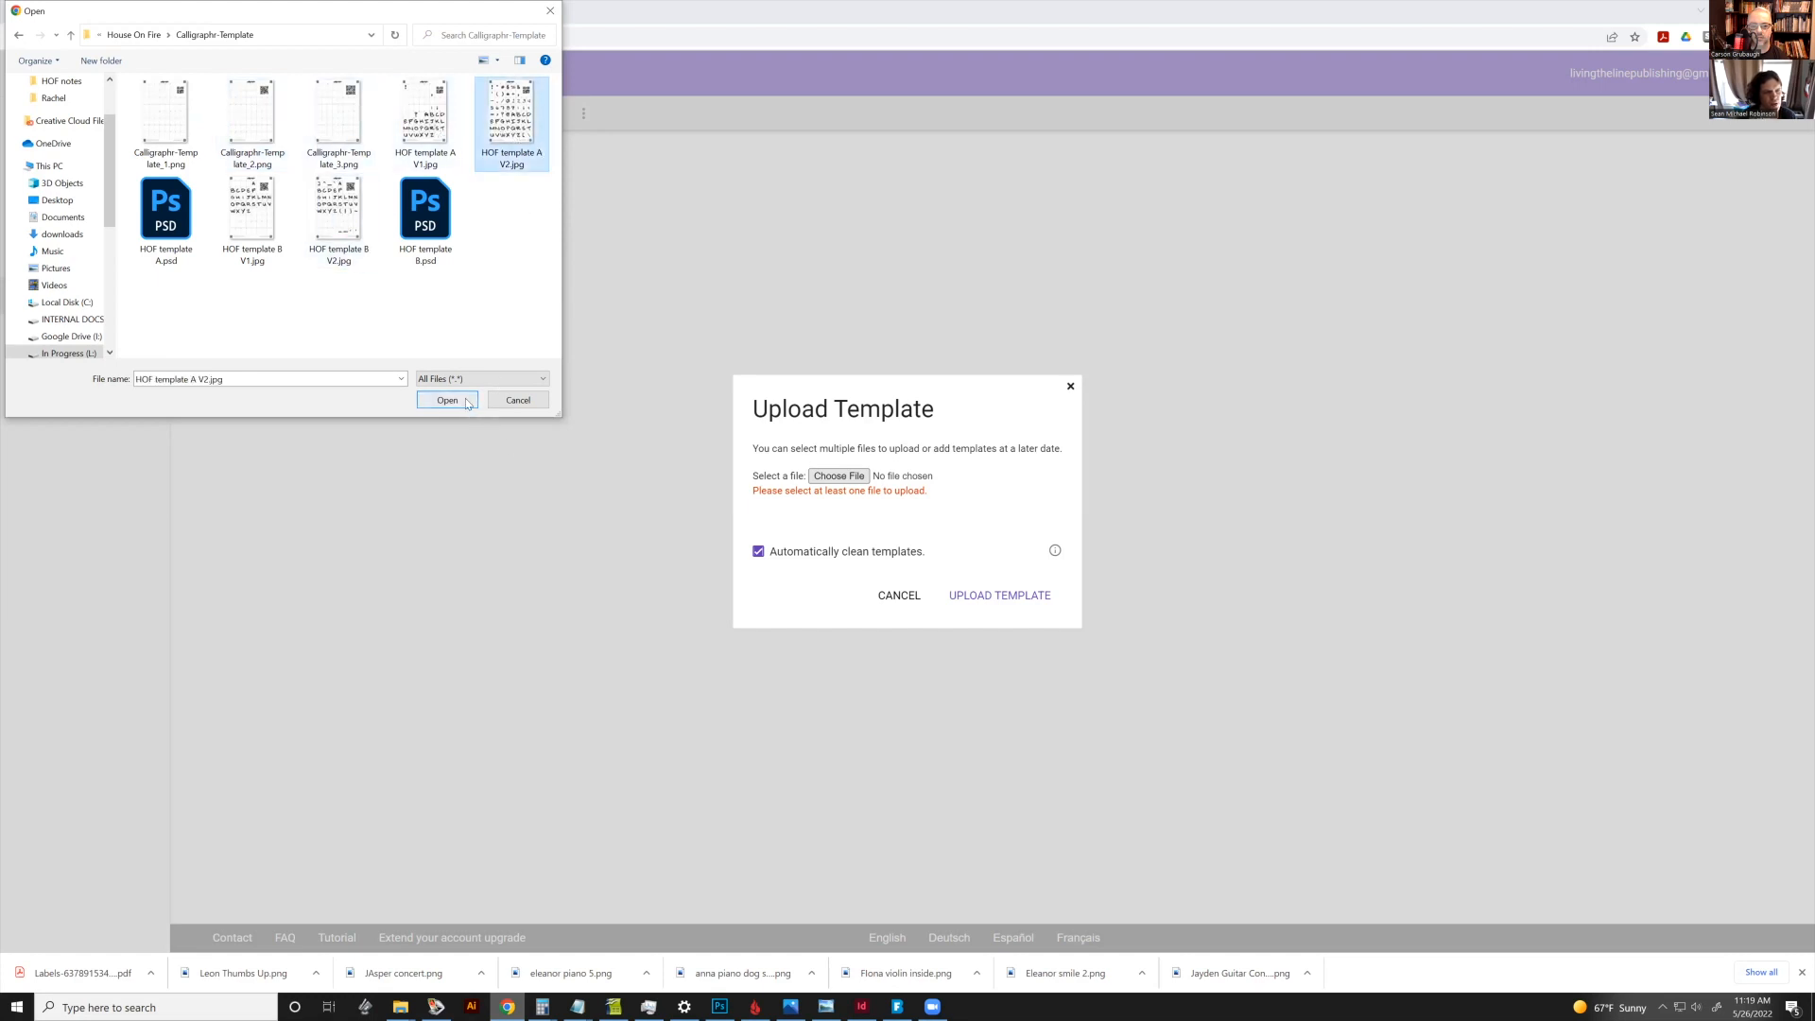
pyautogui.press('Return')
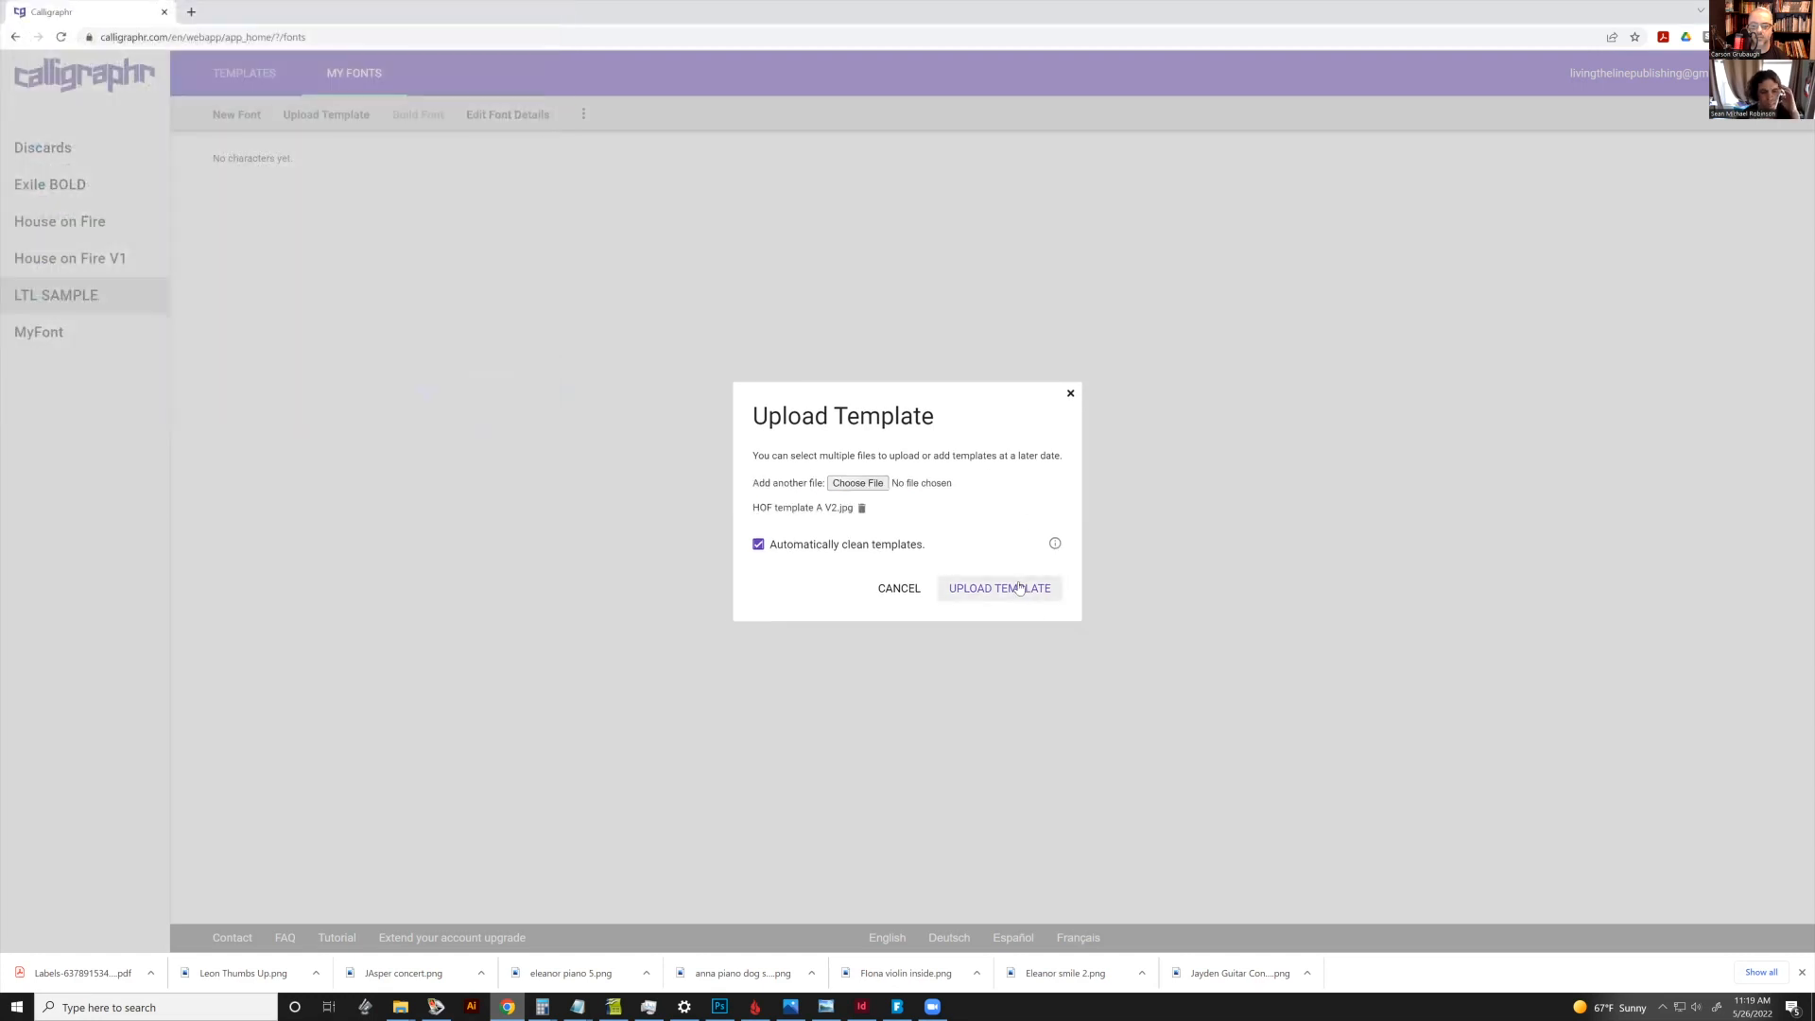
pyautogui.click(1019, 588)
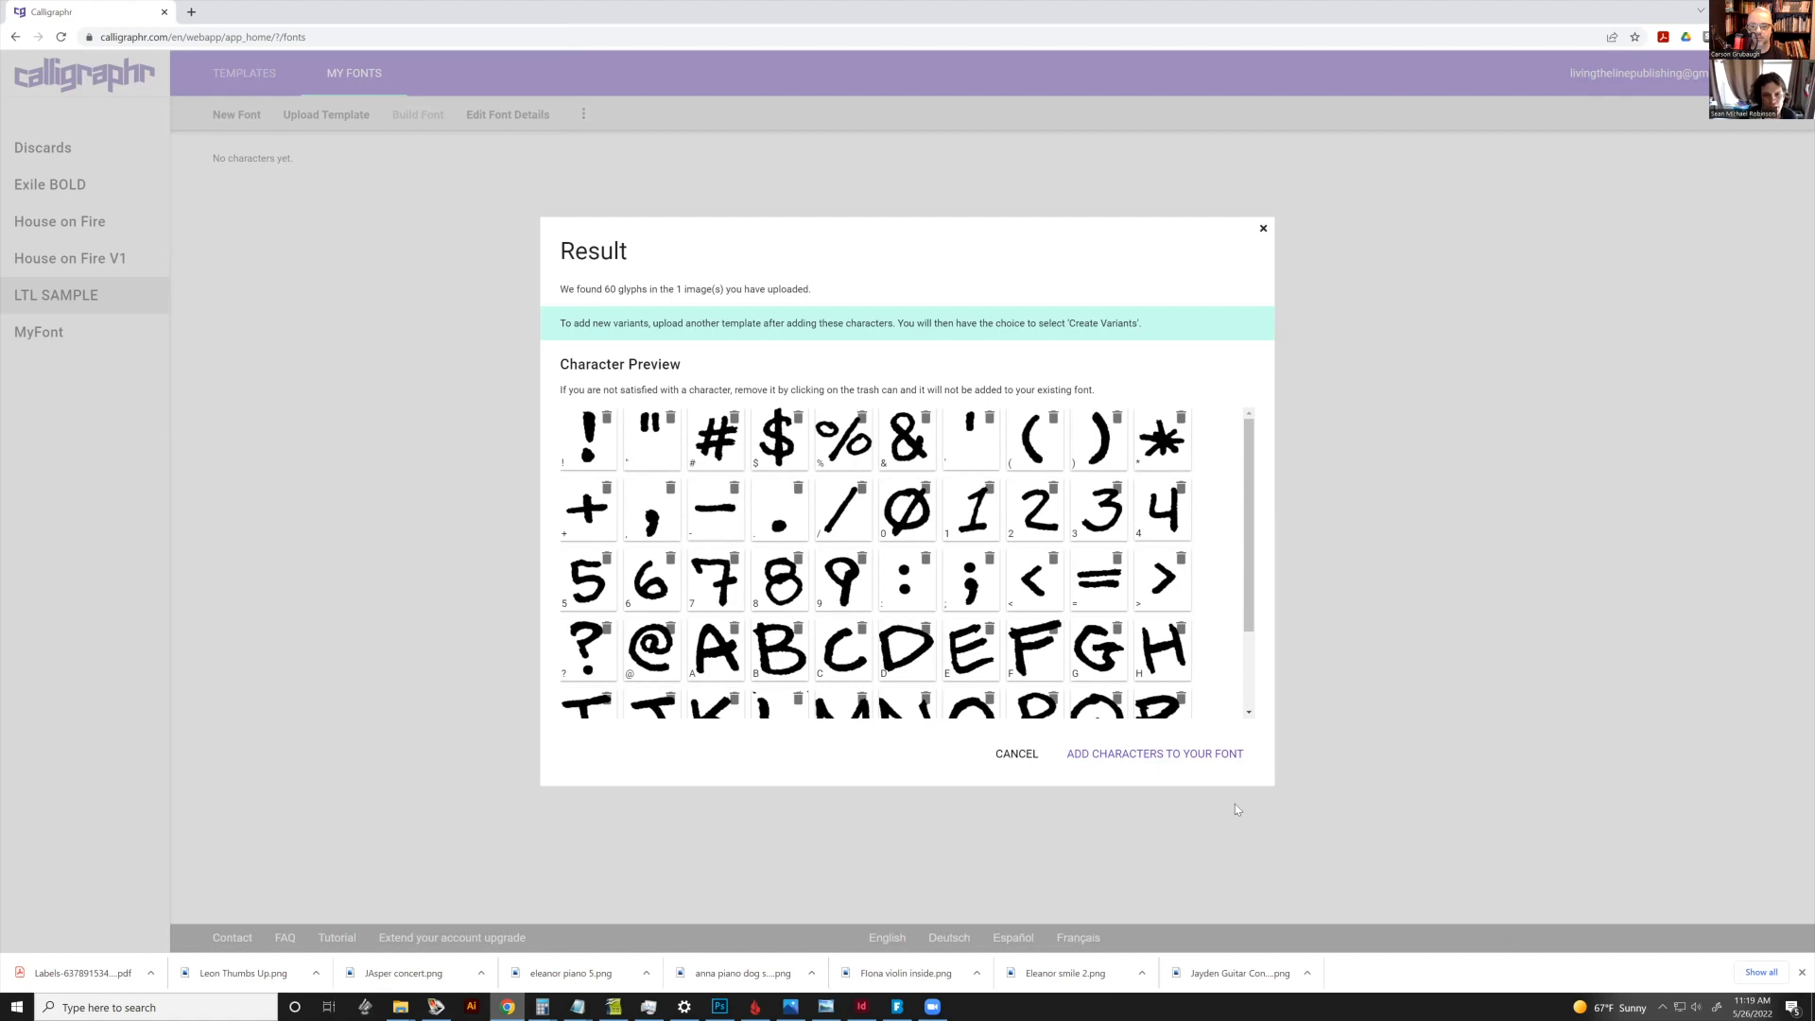
# Add the characters recognized in HOF template A V2.jpg to the LTL SAMPLE font
pyautogui.click(1200, 753)
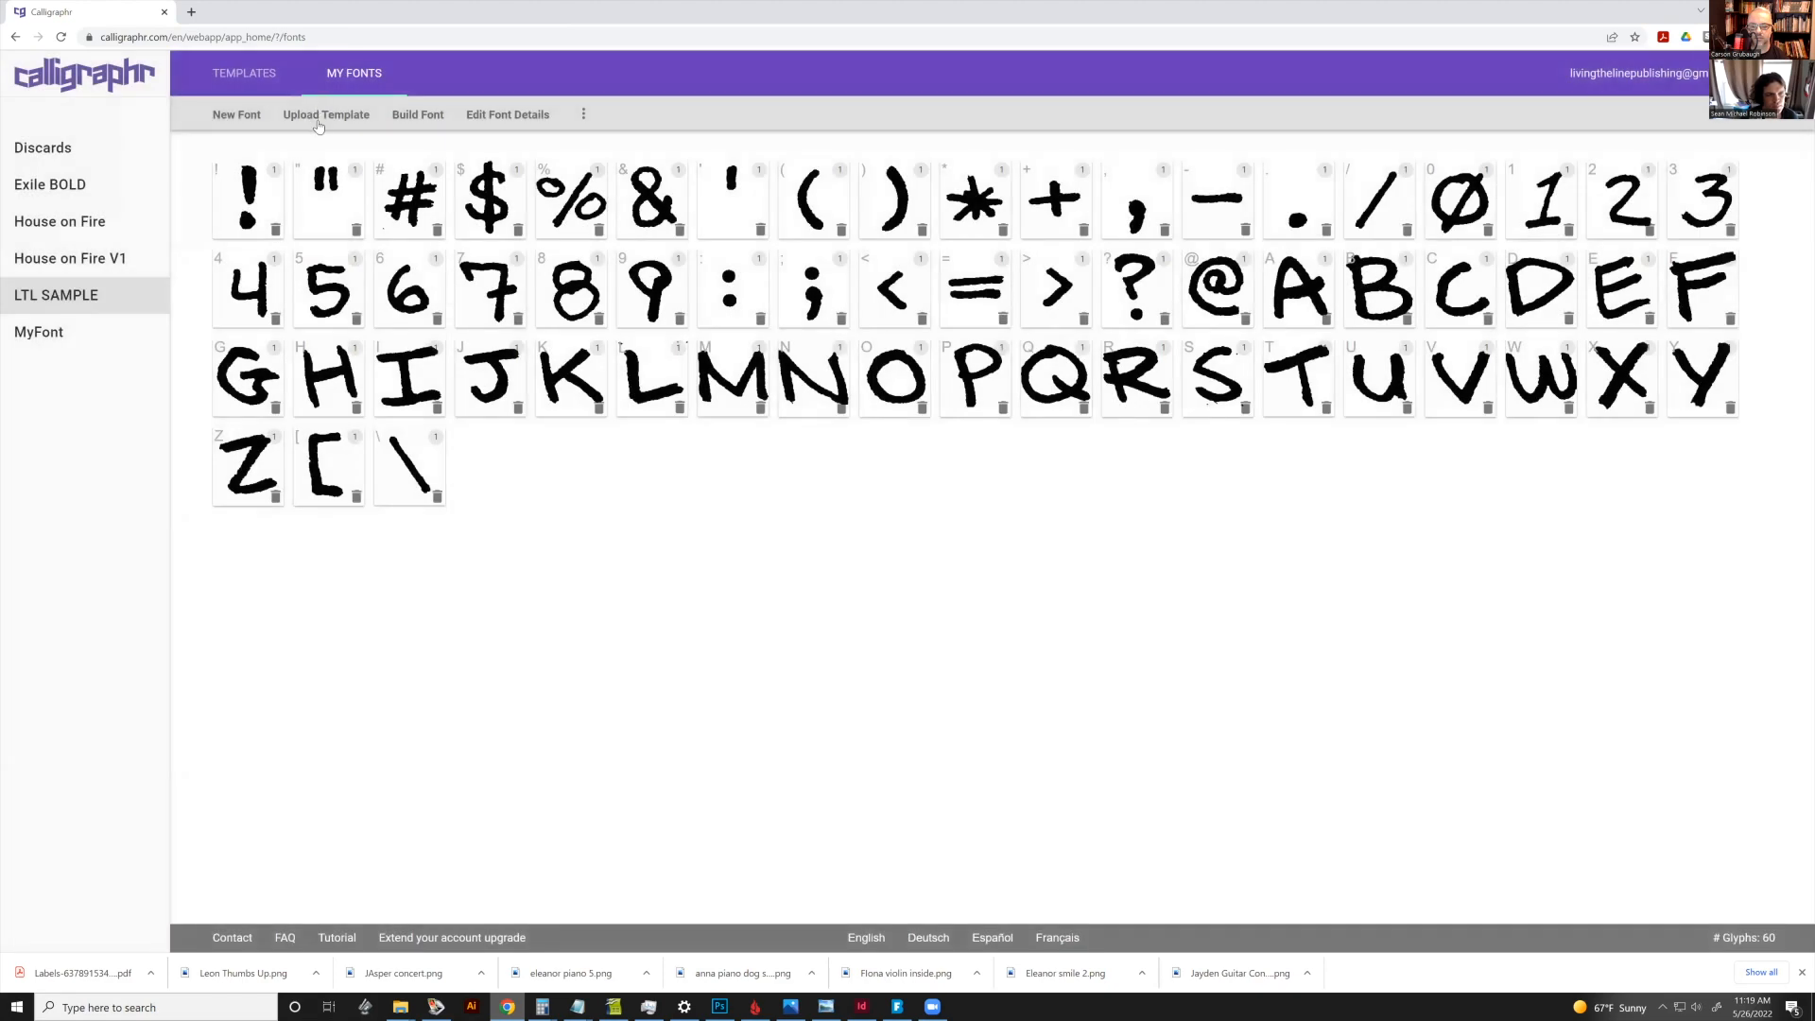
# Upload HOF template A V2.jpg to LTL SAMPLE again and add its characters as variants
pyautogui.click(318, 117)
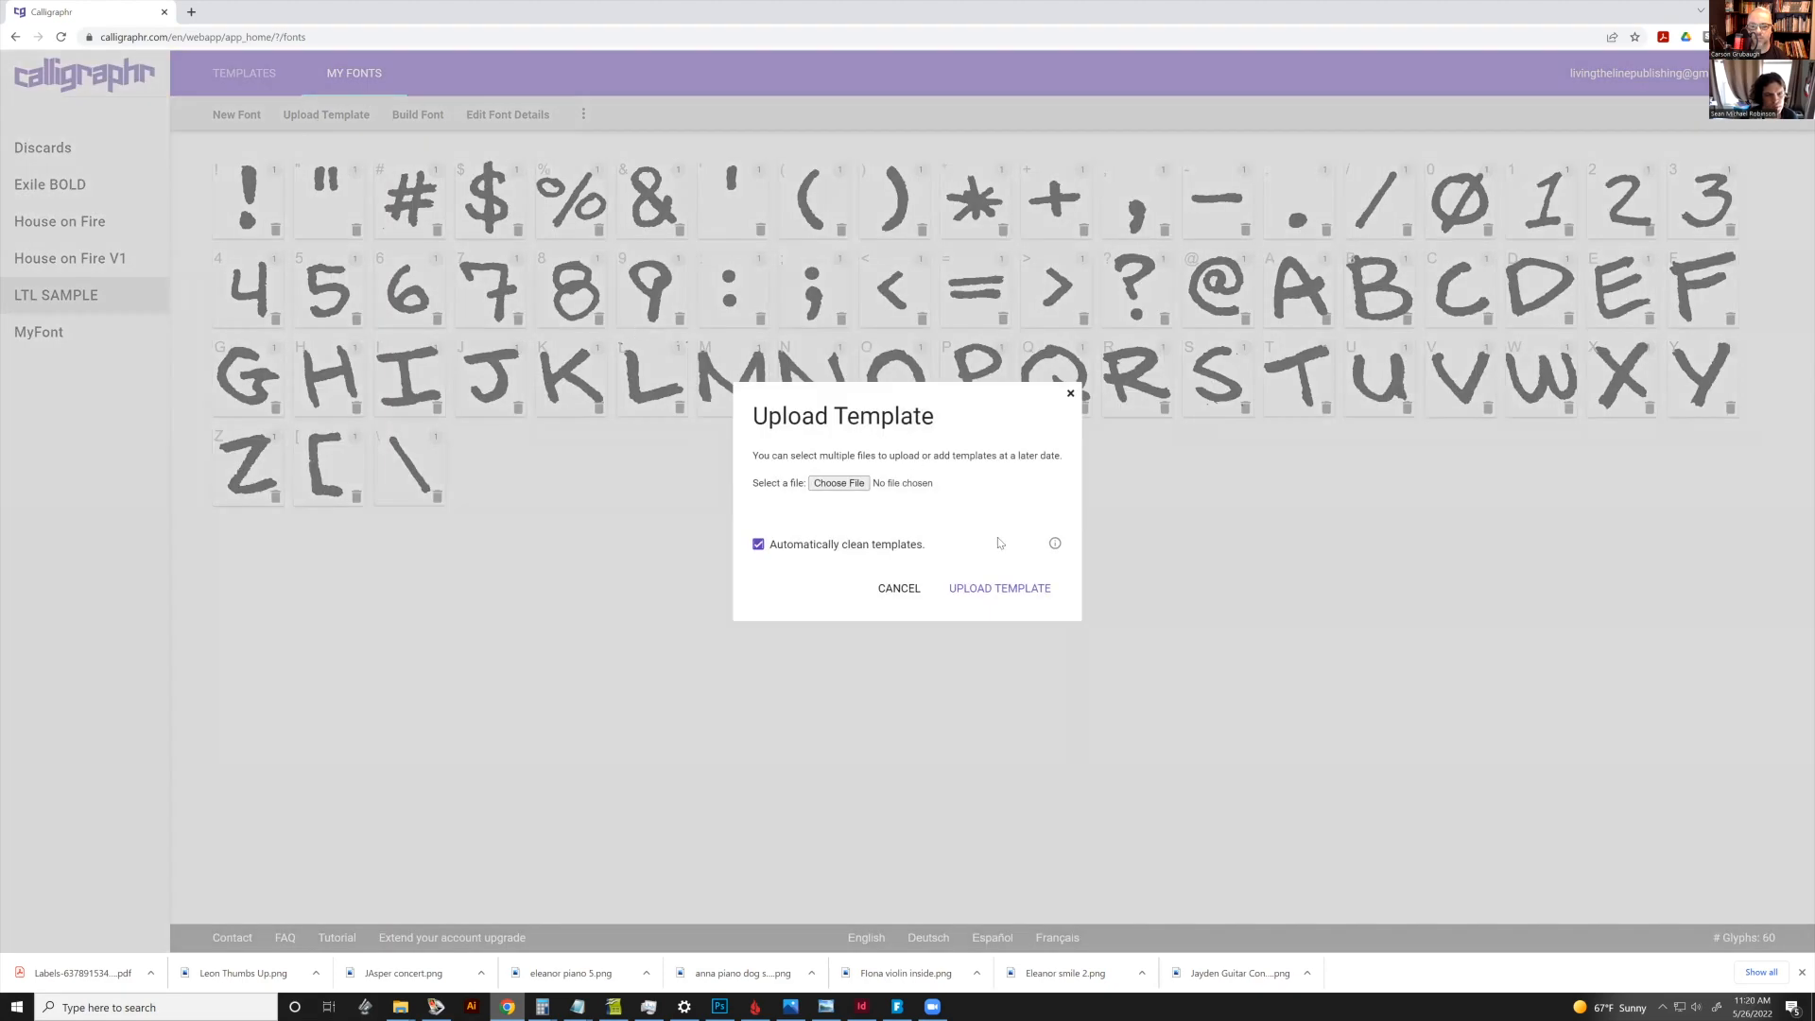
pyautogui.click(841, 483)
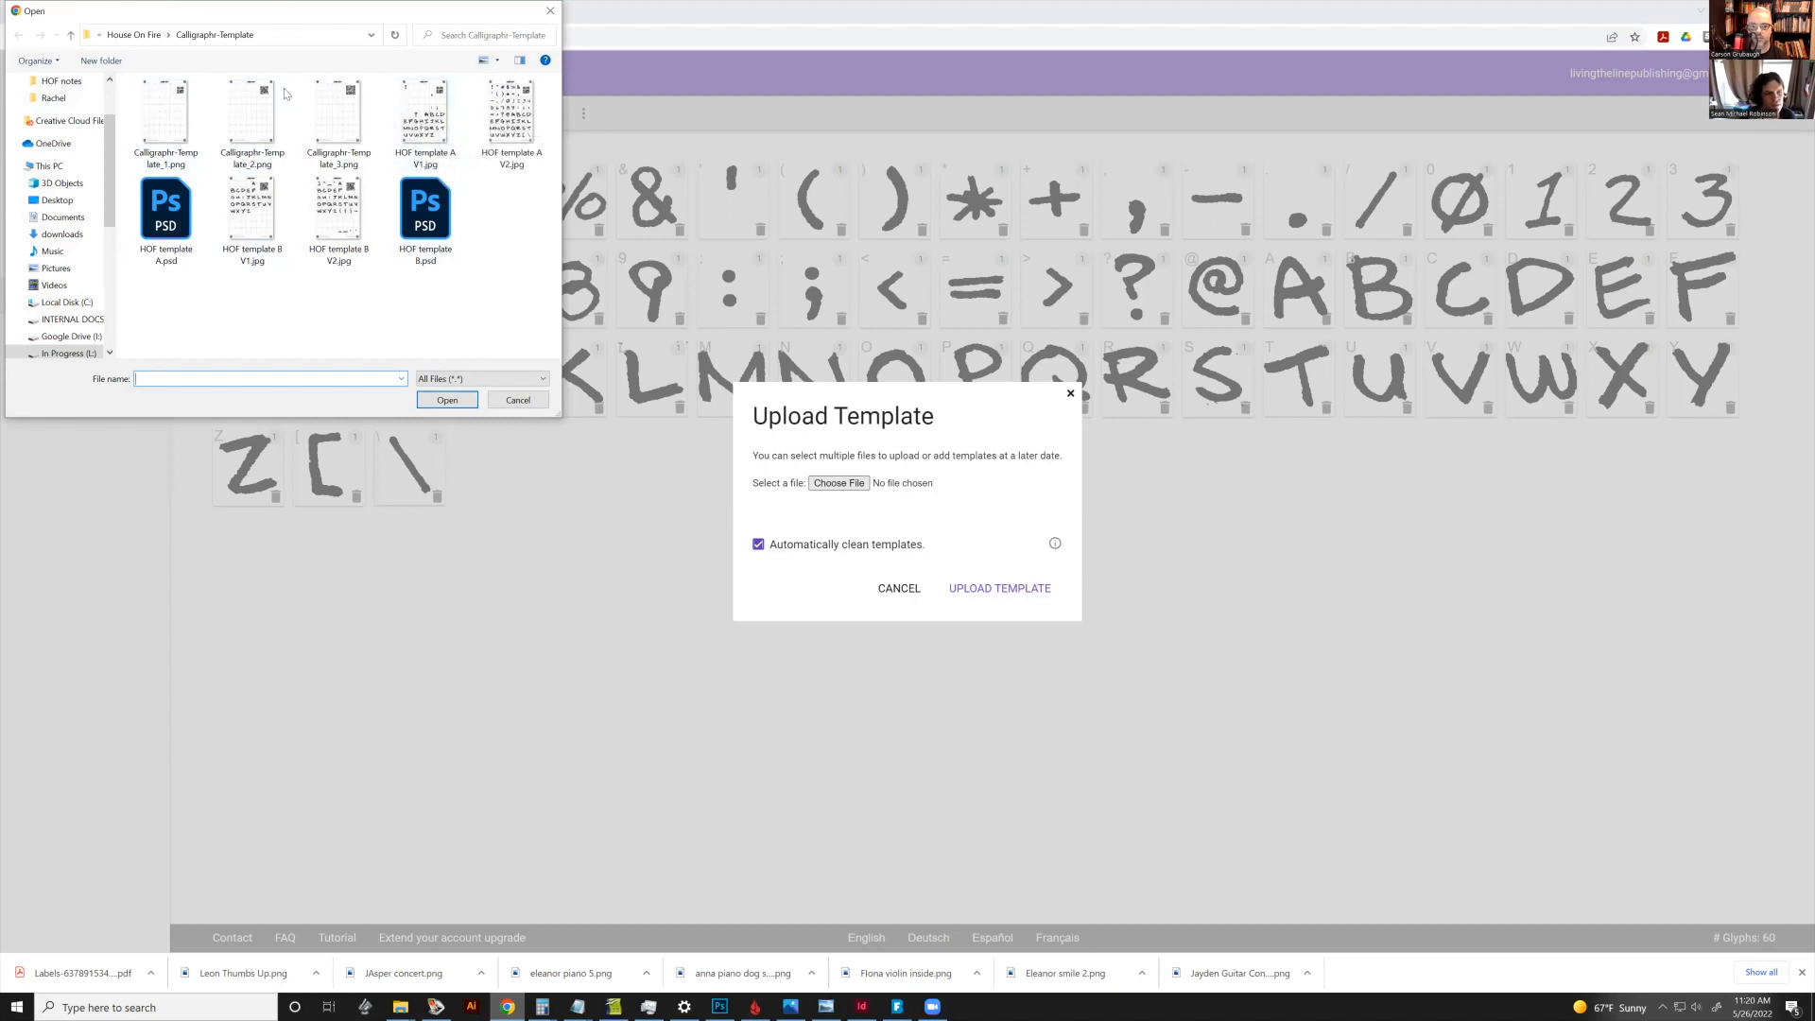
pyautogui.moveTo(286, 12); pyautogui.dragTo(406, 412)
pyautogui.click(639, 533)
pyautogui.click(571, 799)
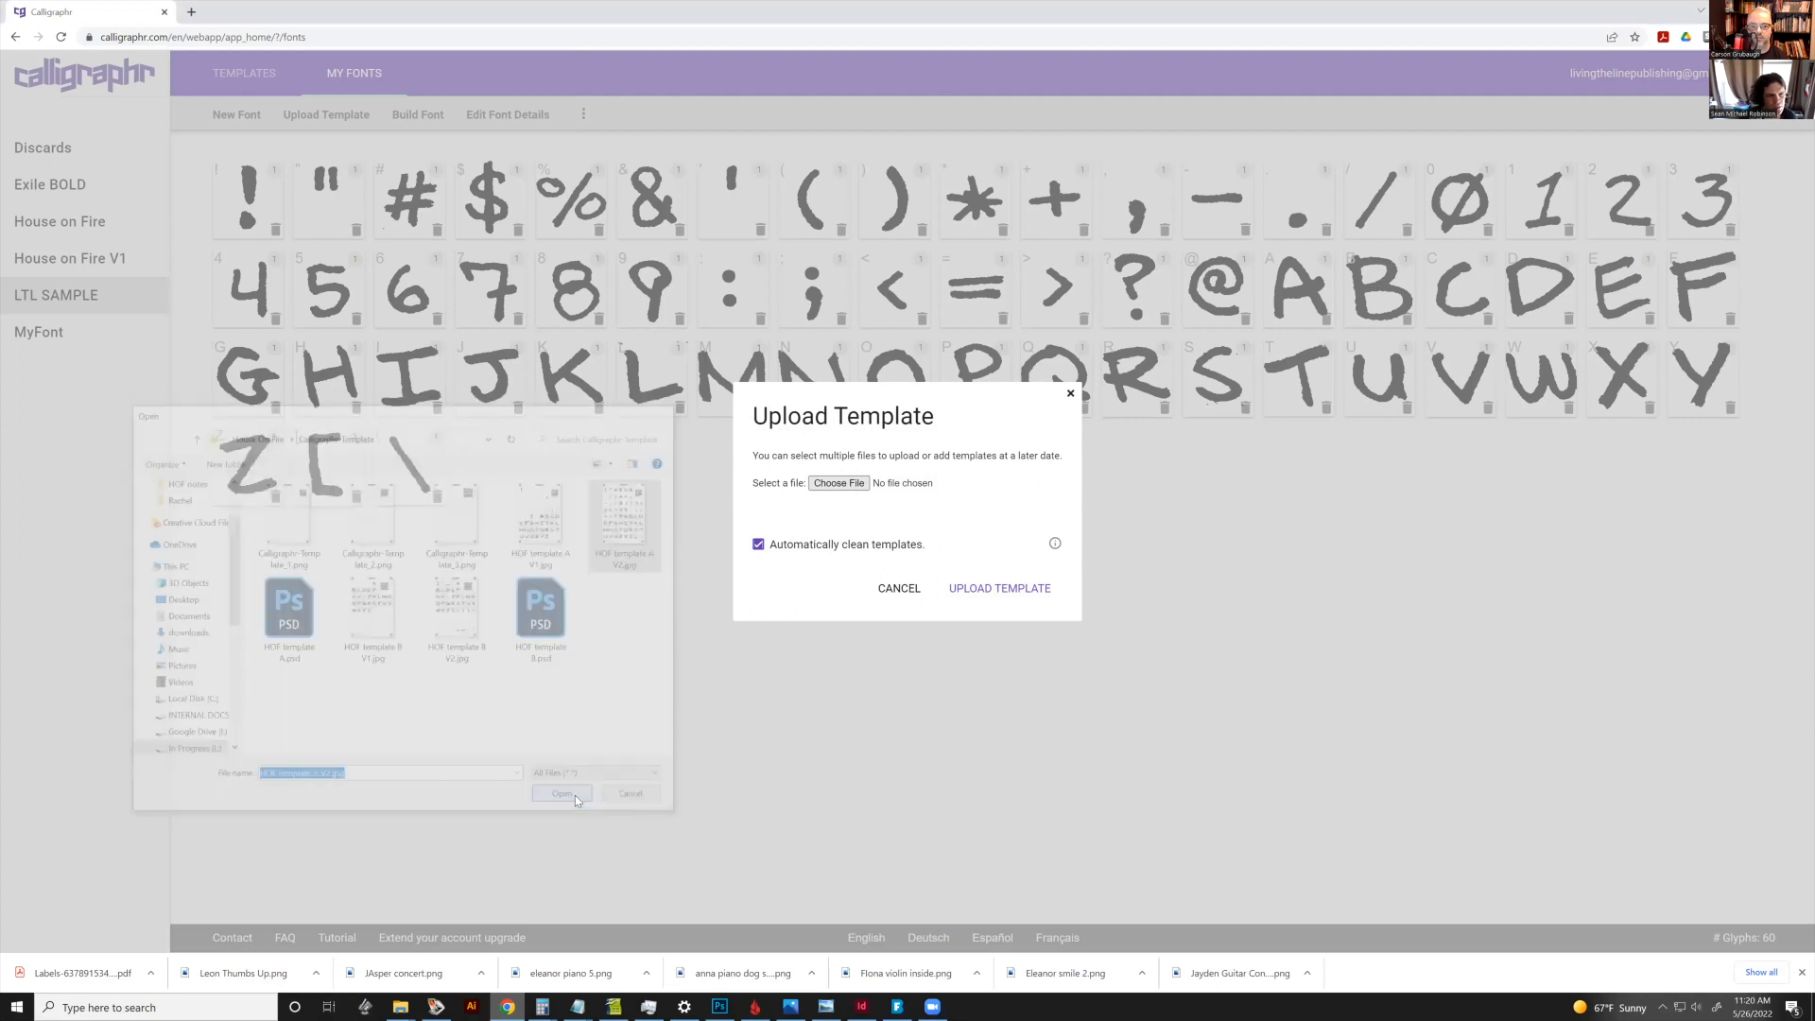
pyautogui.click(999, 606)
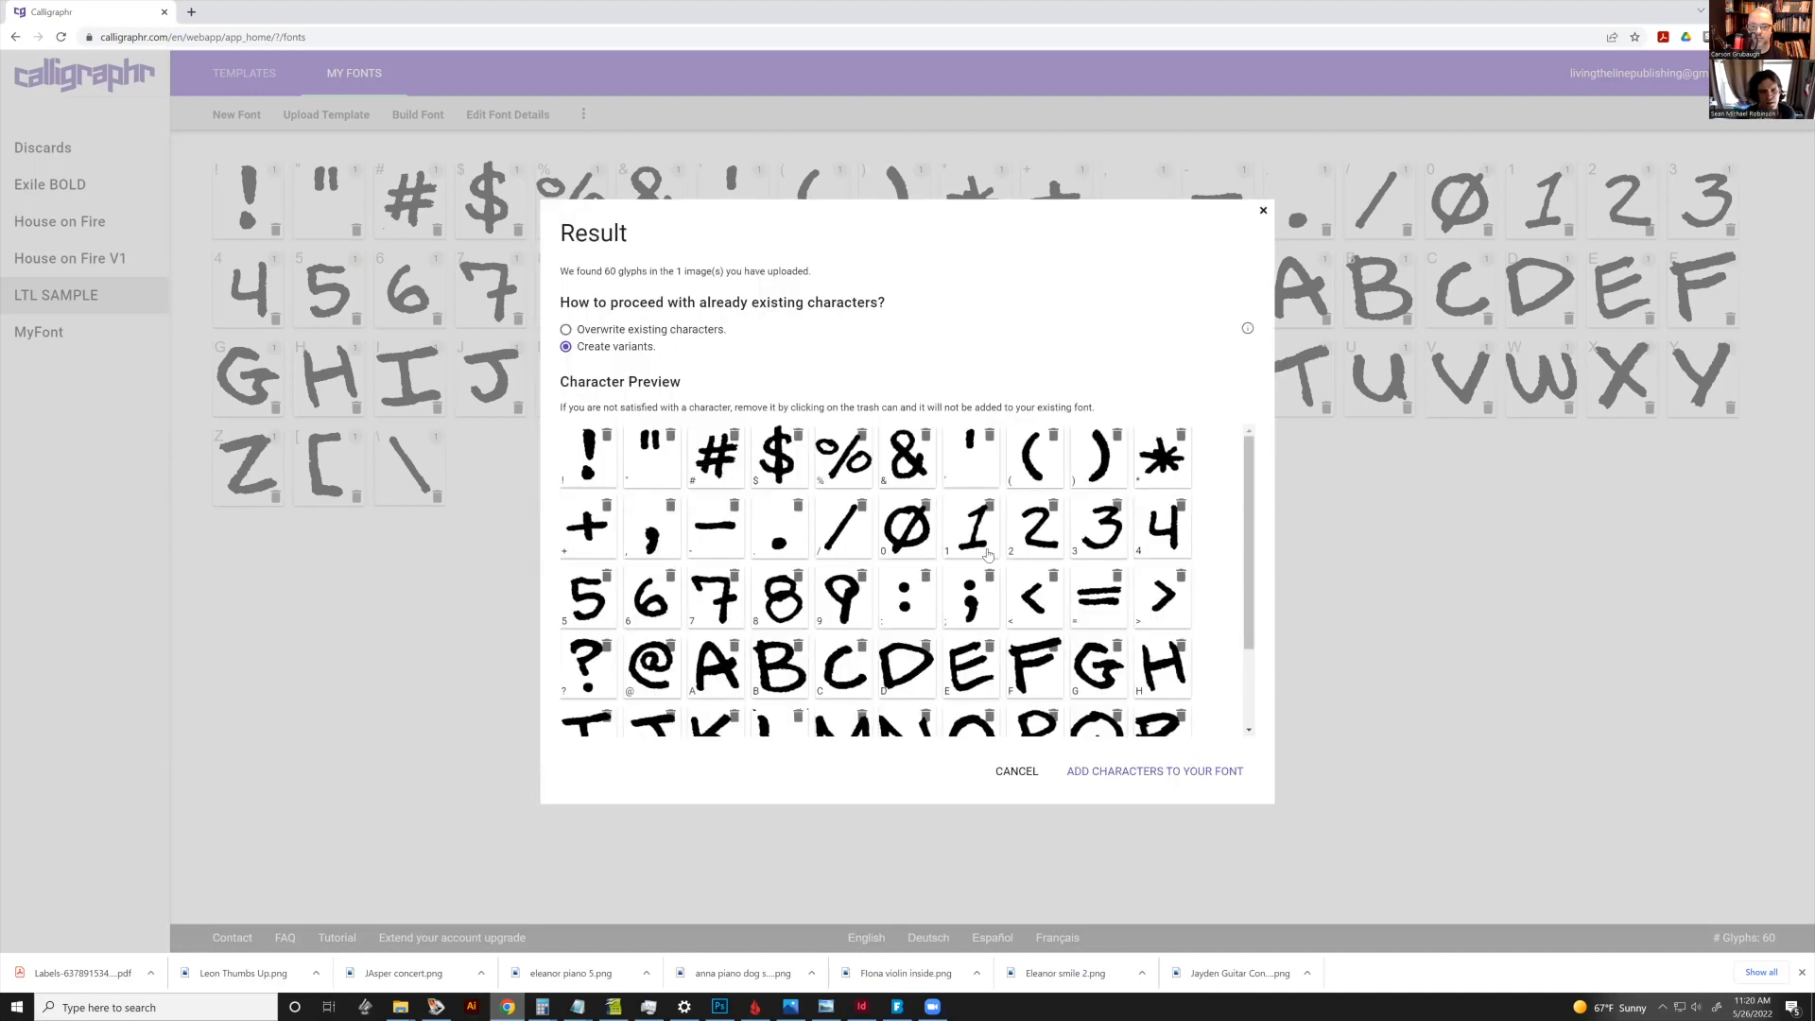
pyautogui.click(1153, 771)
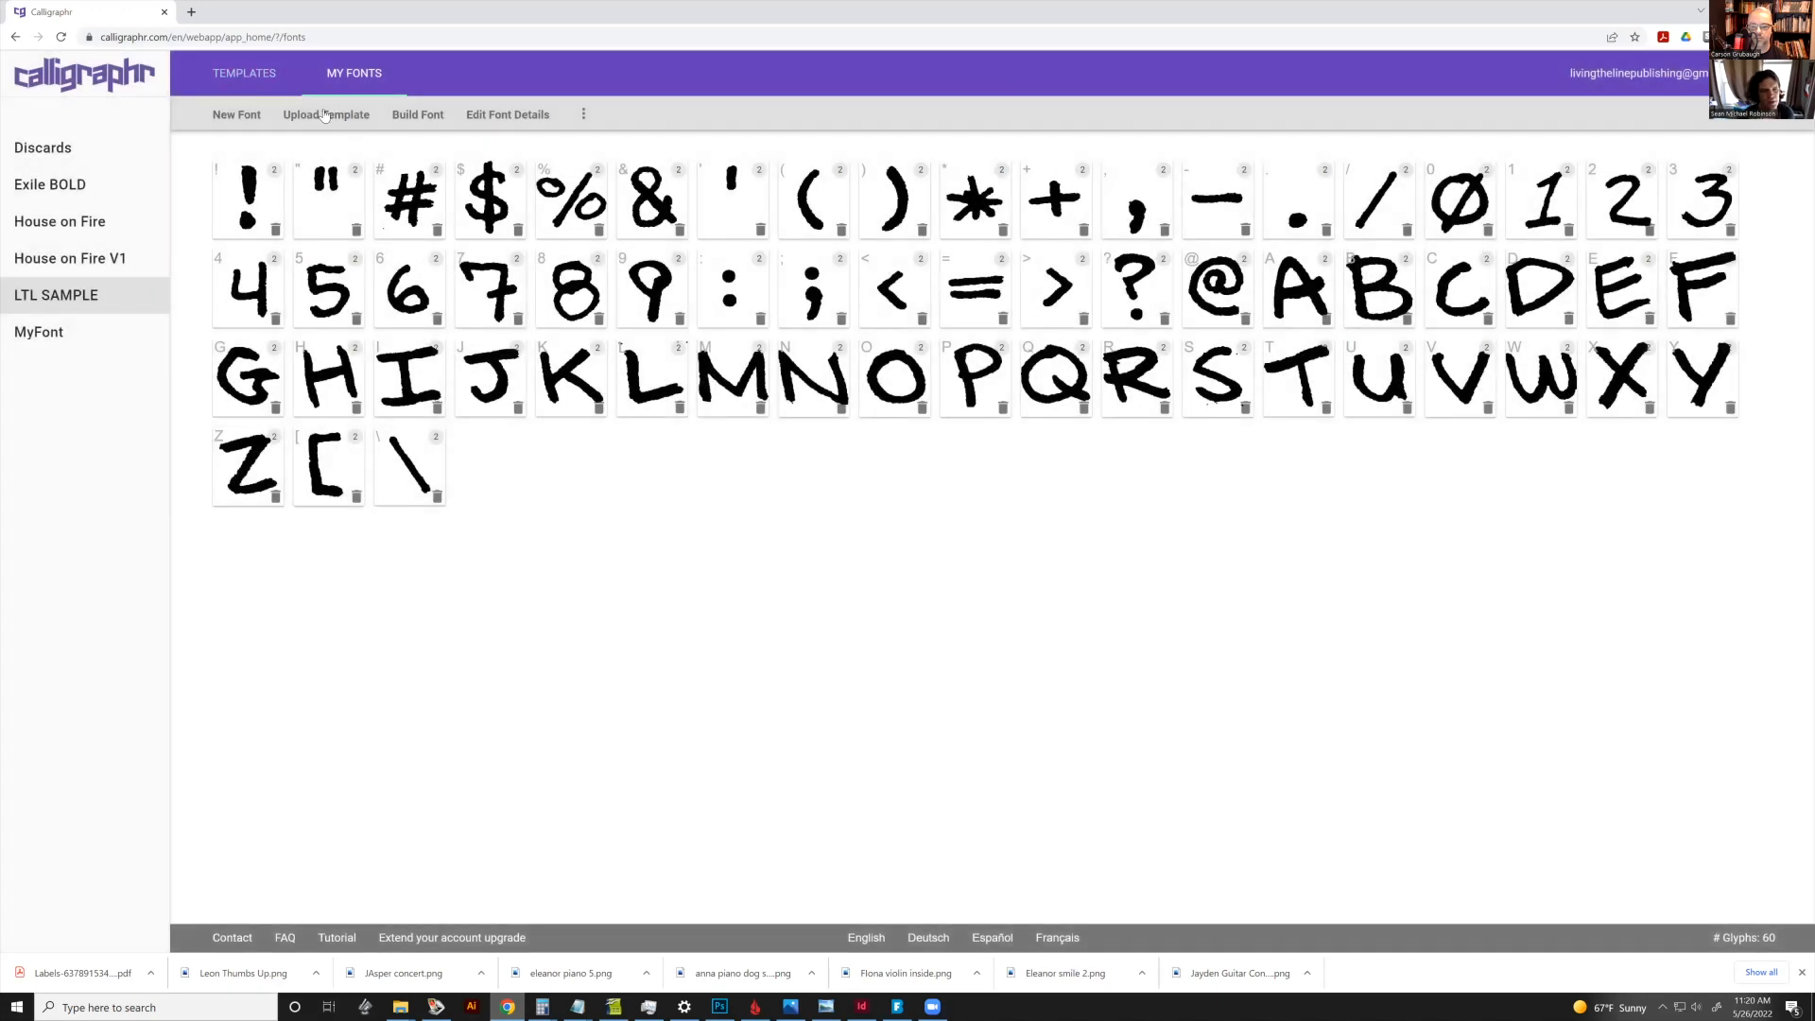
# Upload HOF template A V1.jpg with automatic cleaning and add its characters to LTL SAMPLE, overwriting the existing ones
pyautogui.click(324, 115)
pyautogui.click(824, 483)
pyautogui.click(556, 545)
pyautogui.click(552, 799)
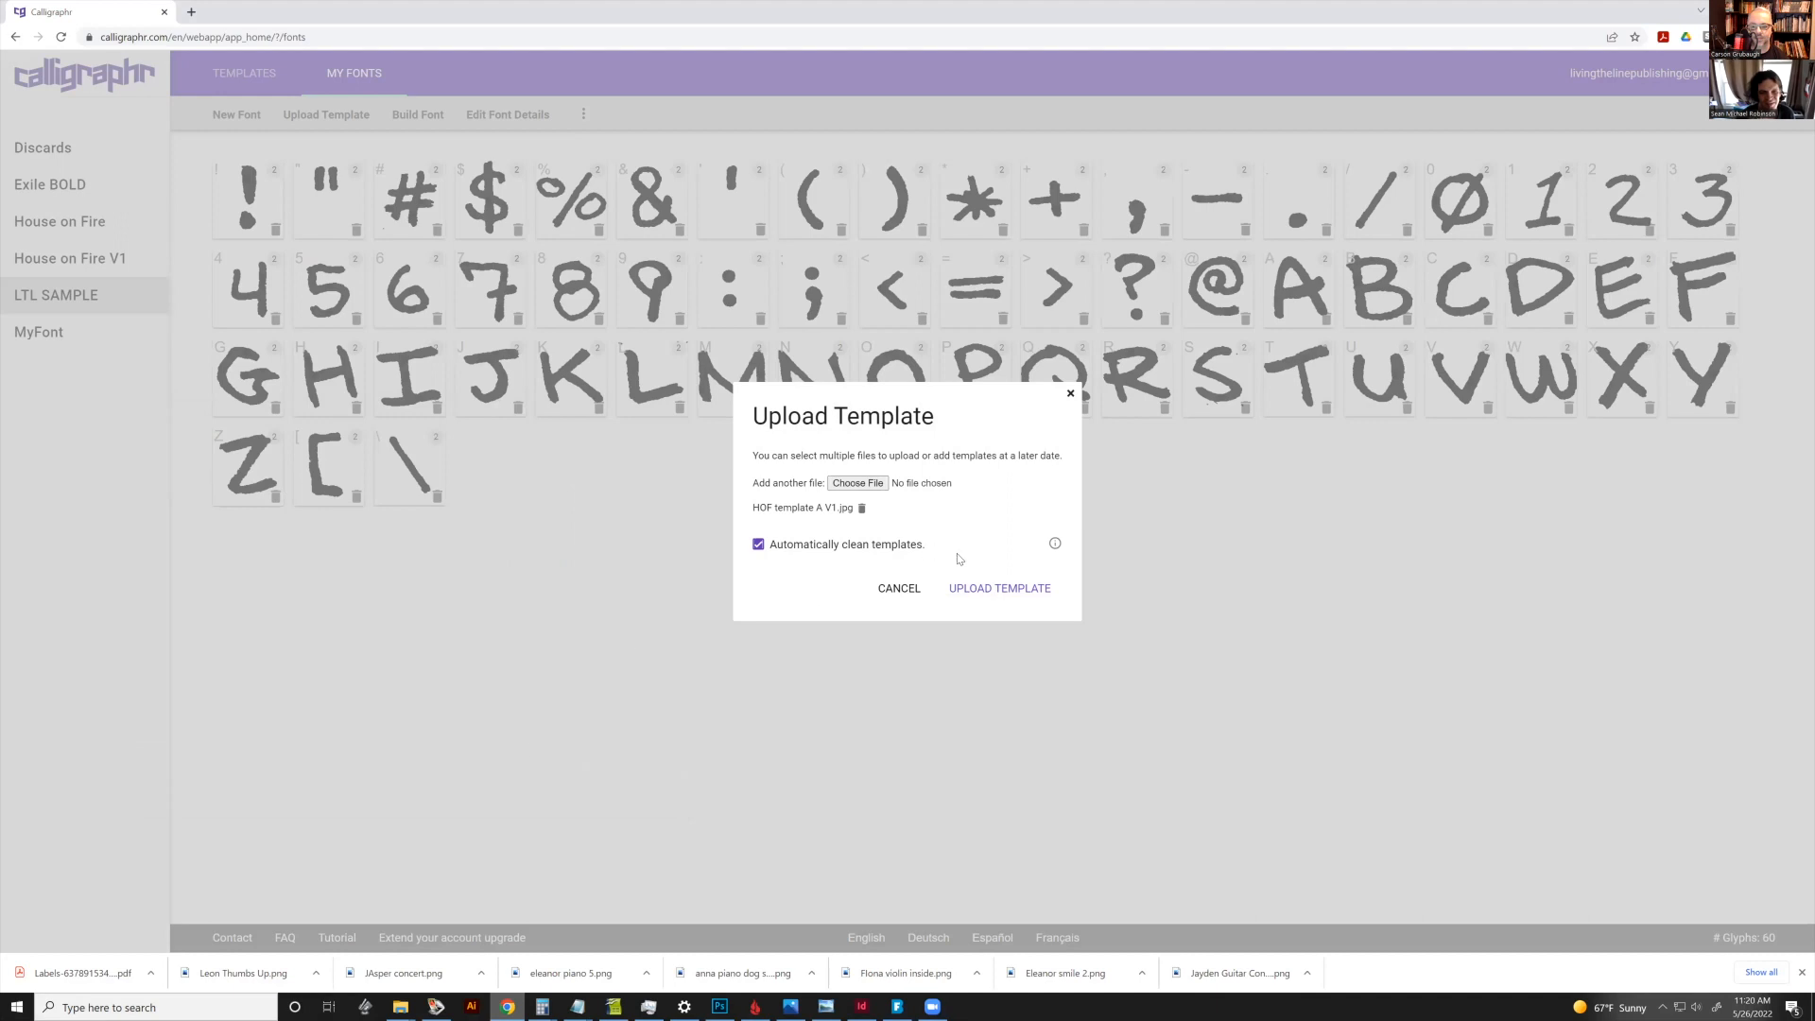
pyautogui.click(976, 584)
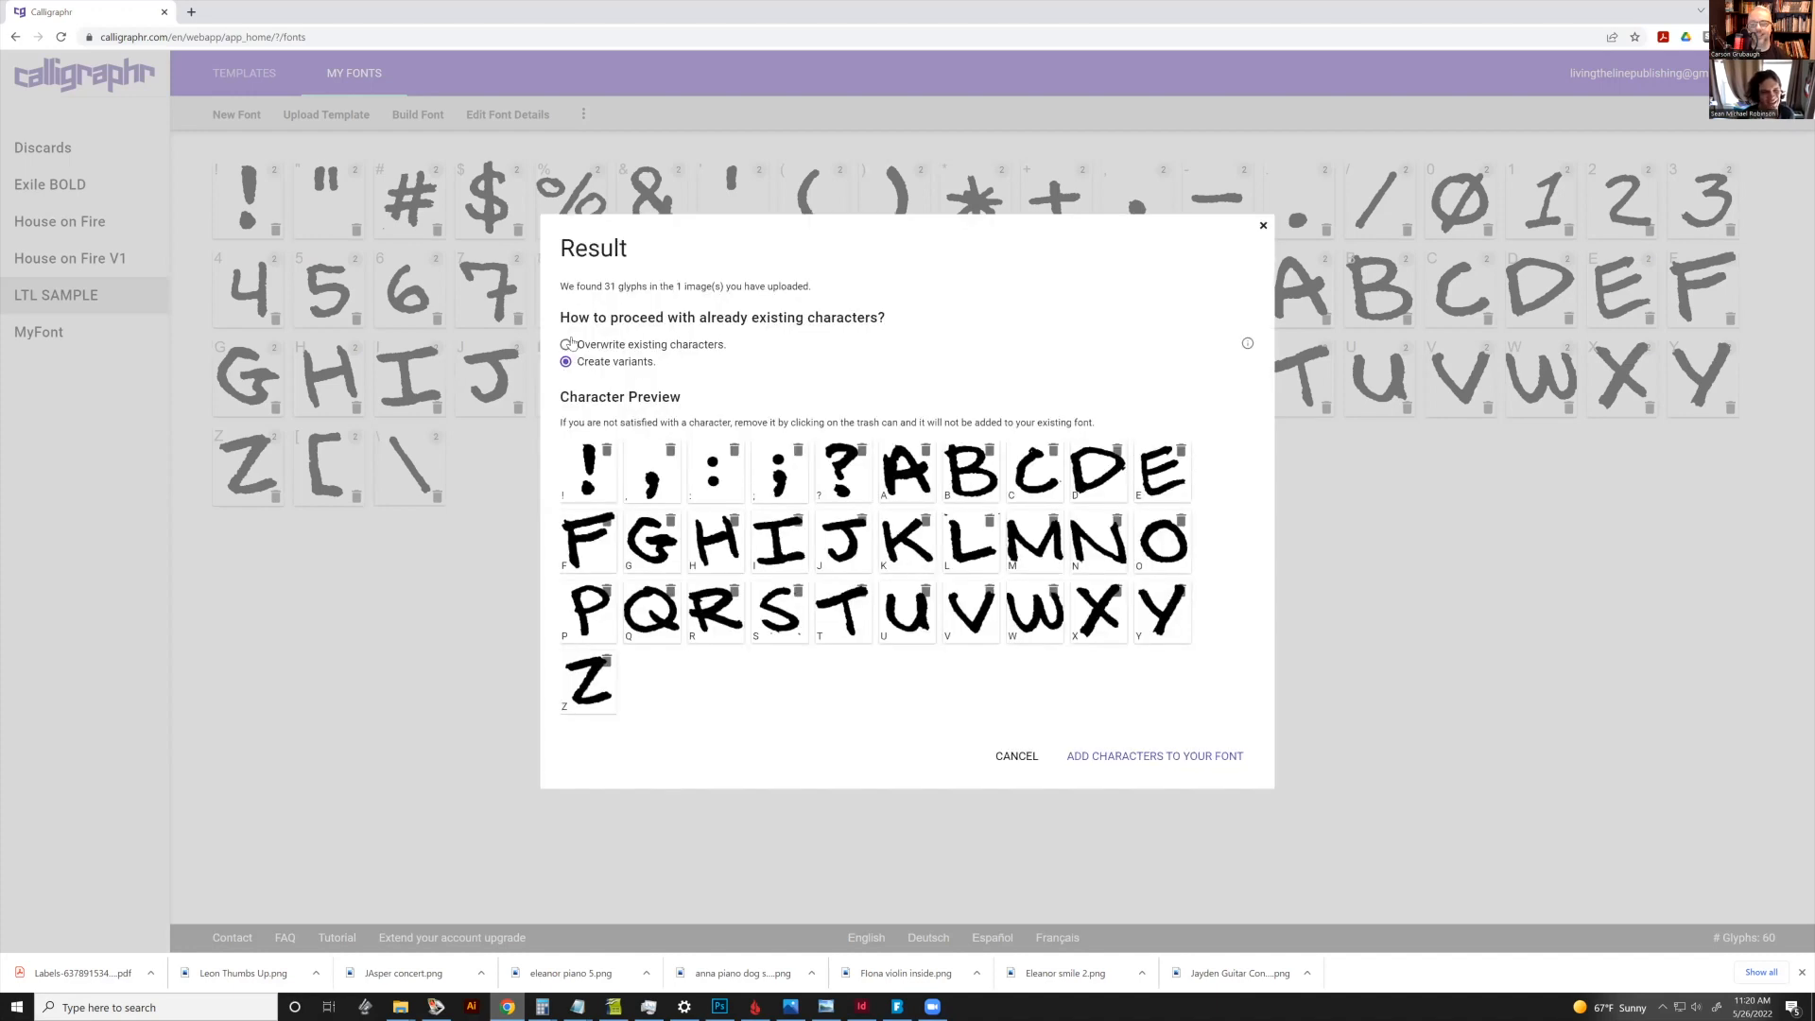
pyautogui.click(567, 344)
pyautogui.click(1133, 759)
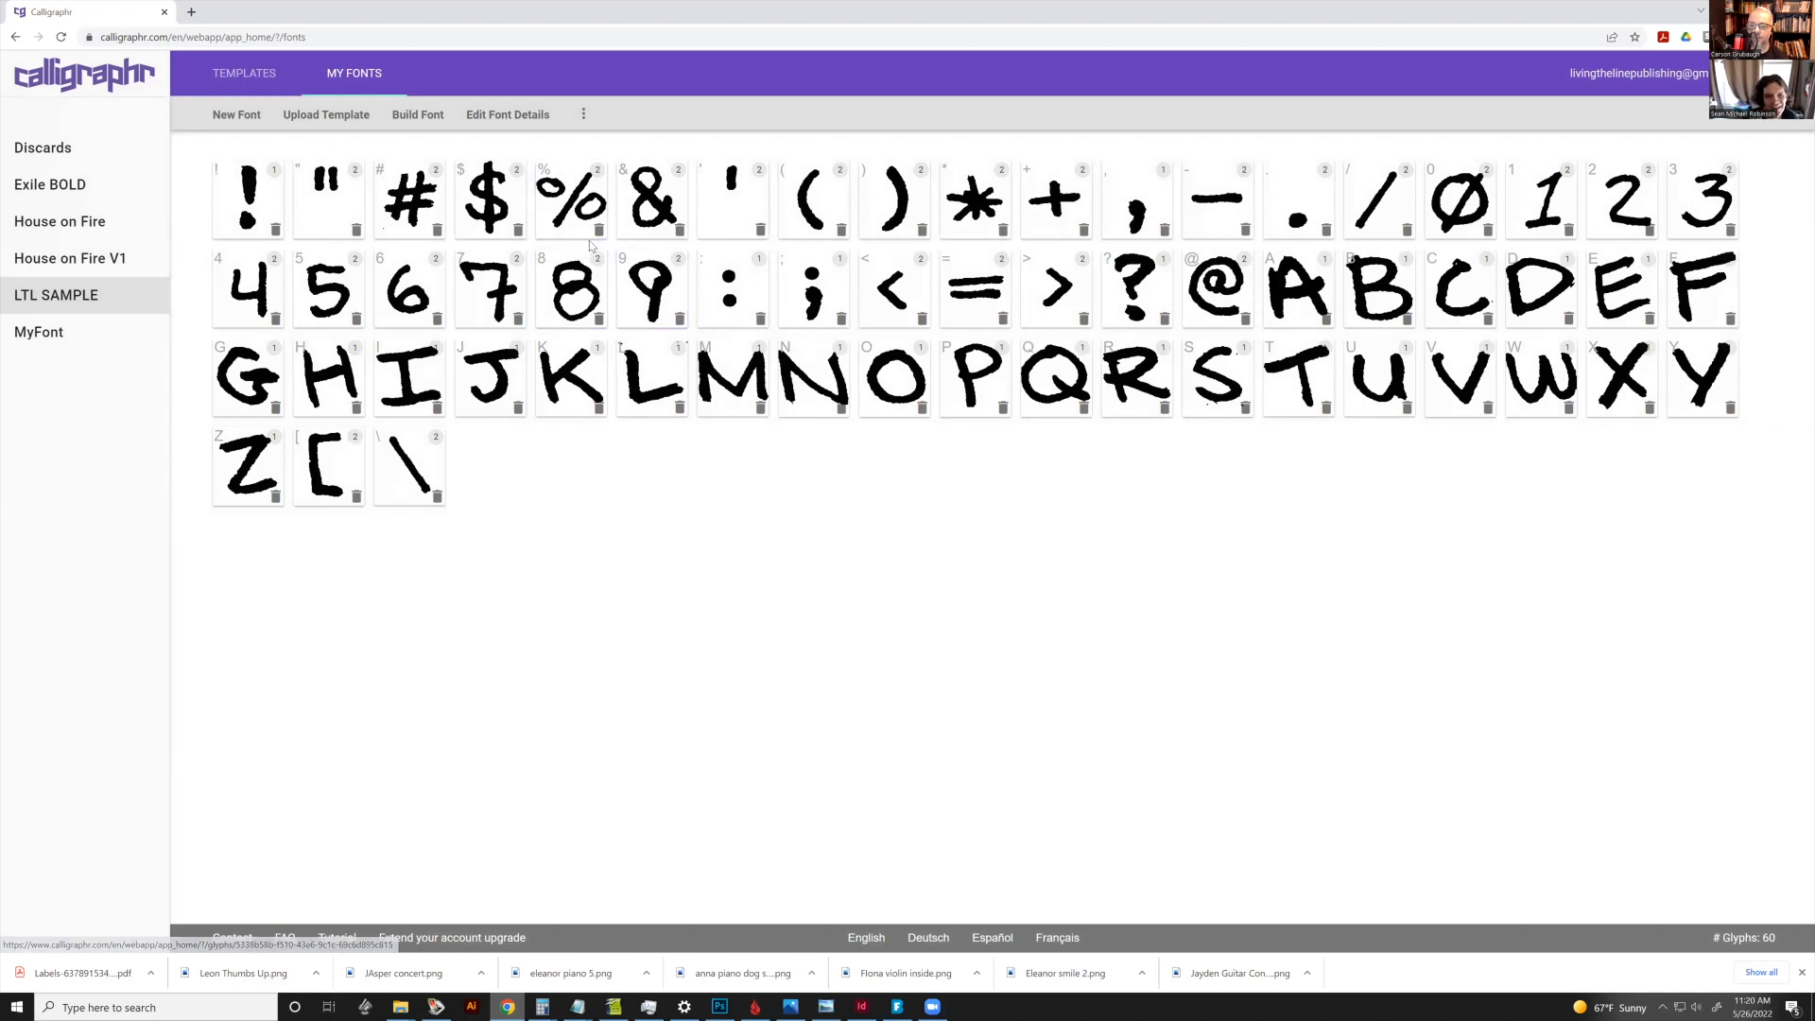
# Upload HOF template A V2.jpg with automatic cleaning and overwrite the existing LTL SAMPLE characters with its glyphs
pyautogui.click(326, 114)
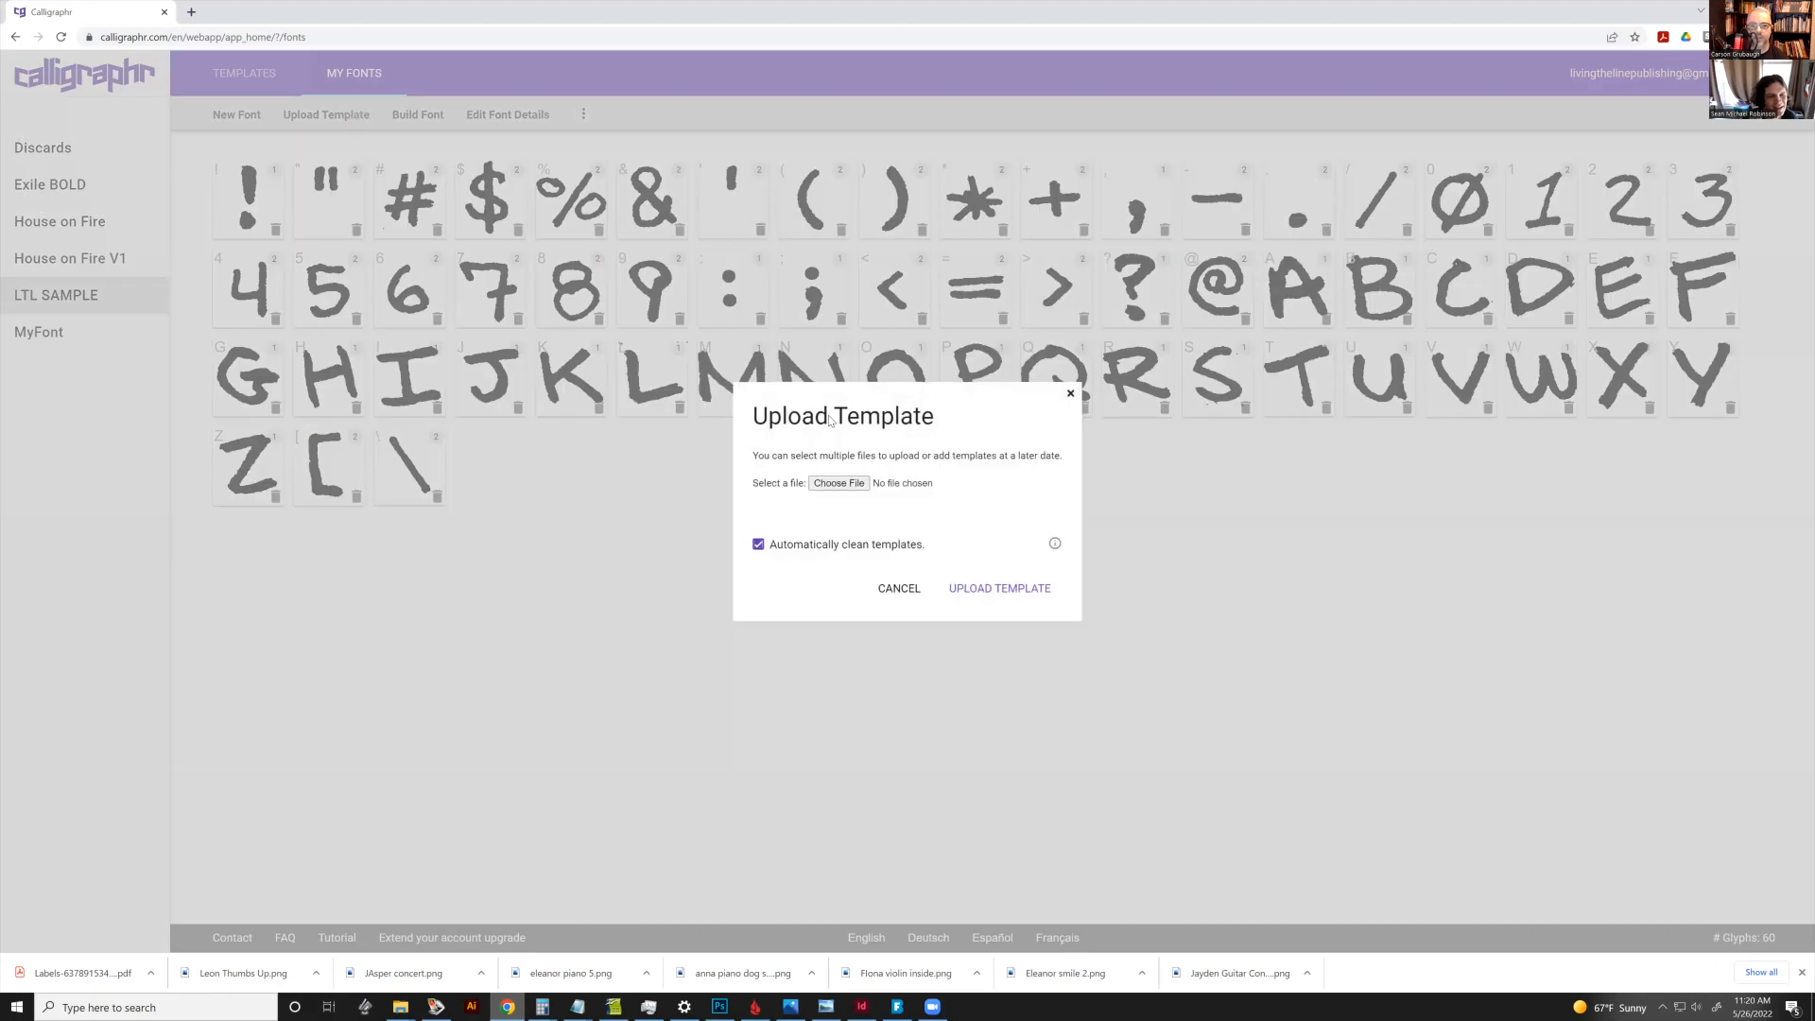
pyautogui.click(830, 484)
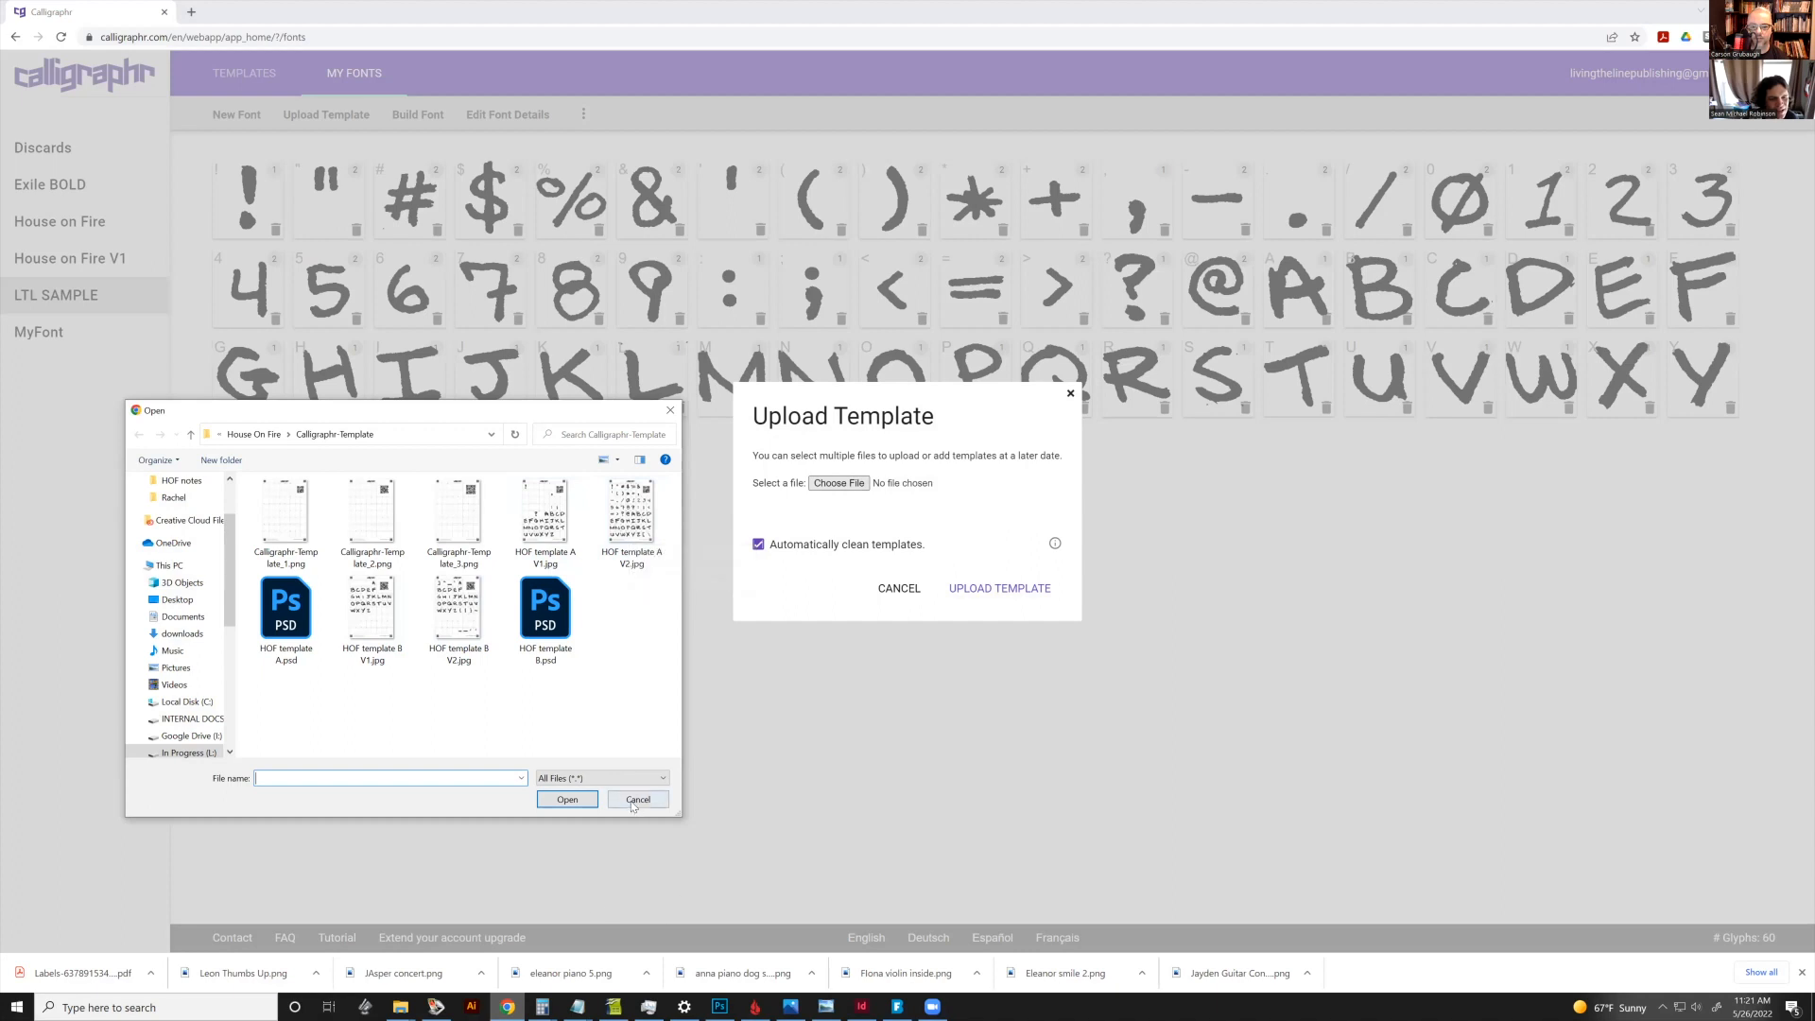
pyautogui.click(462, 615)
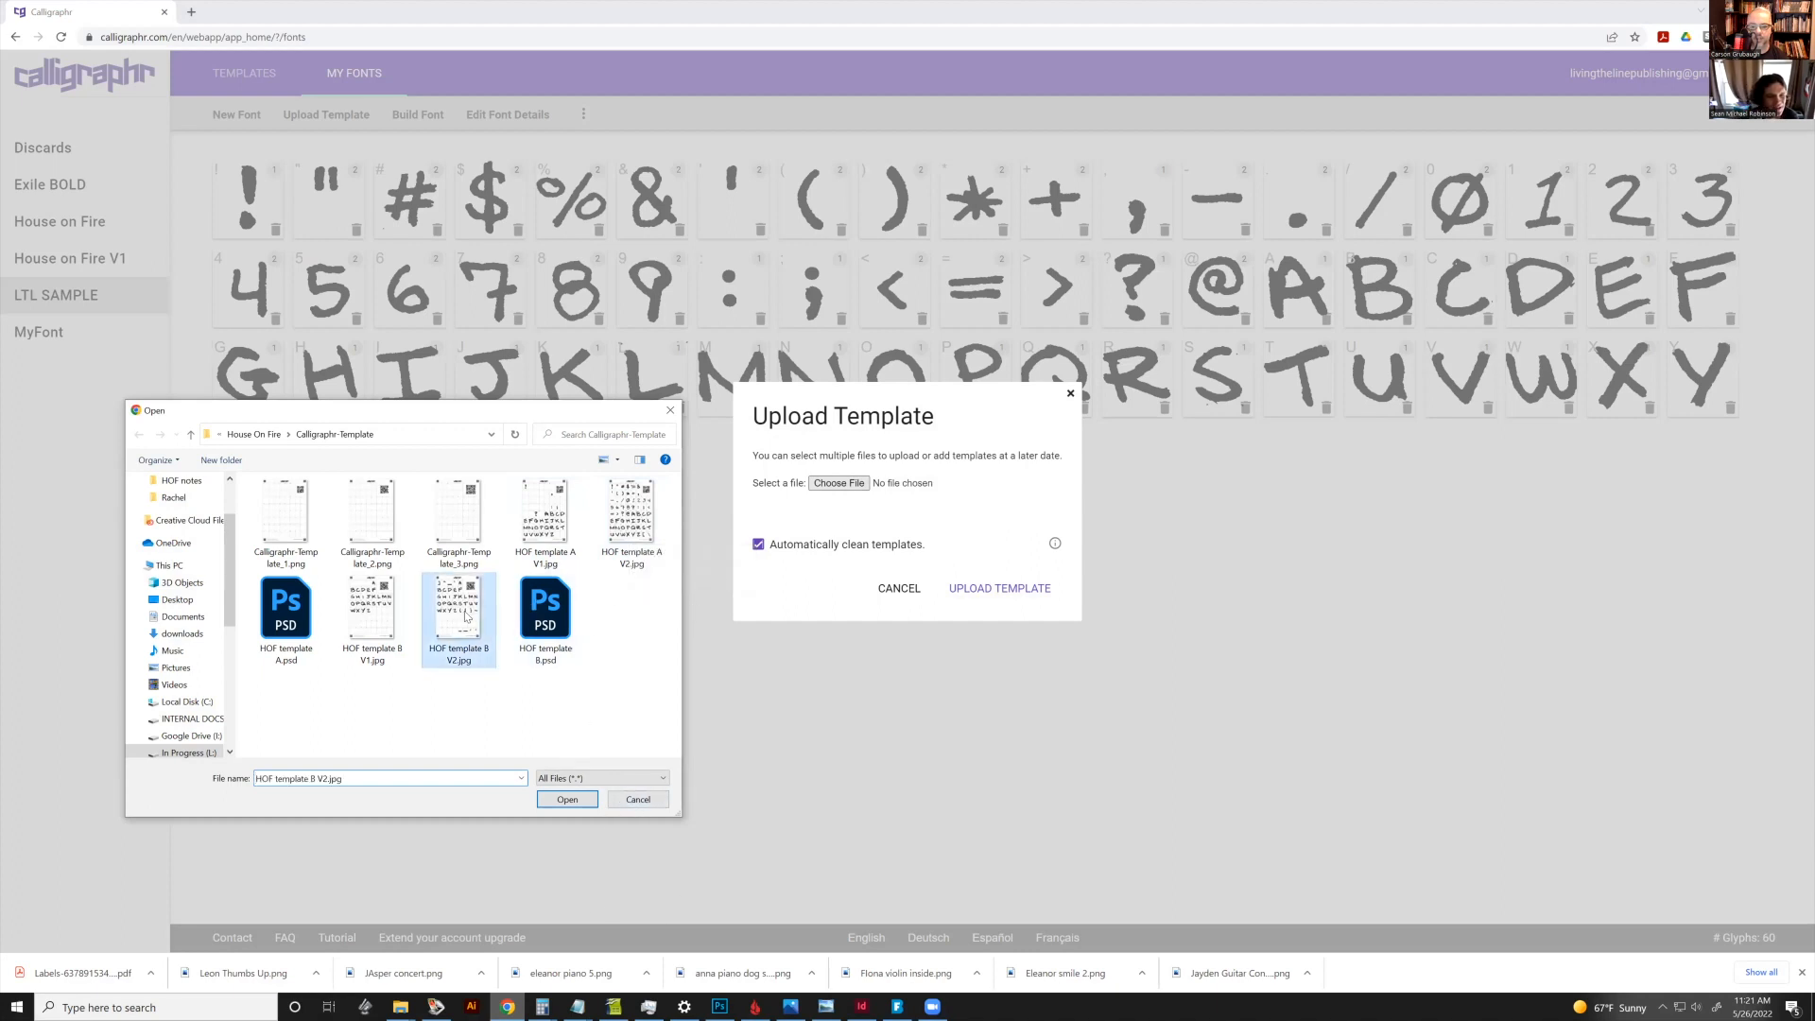
pyautogui.click(631, 520)
pyautogui.click(567, 797)
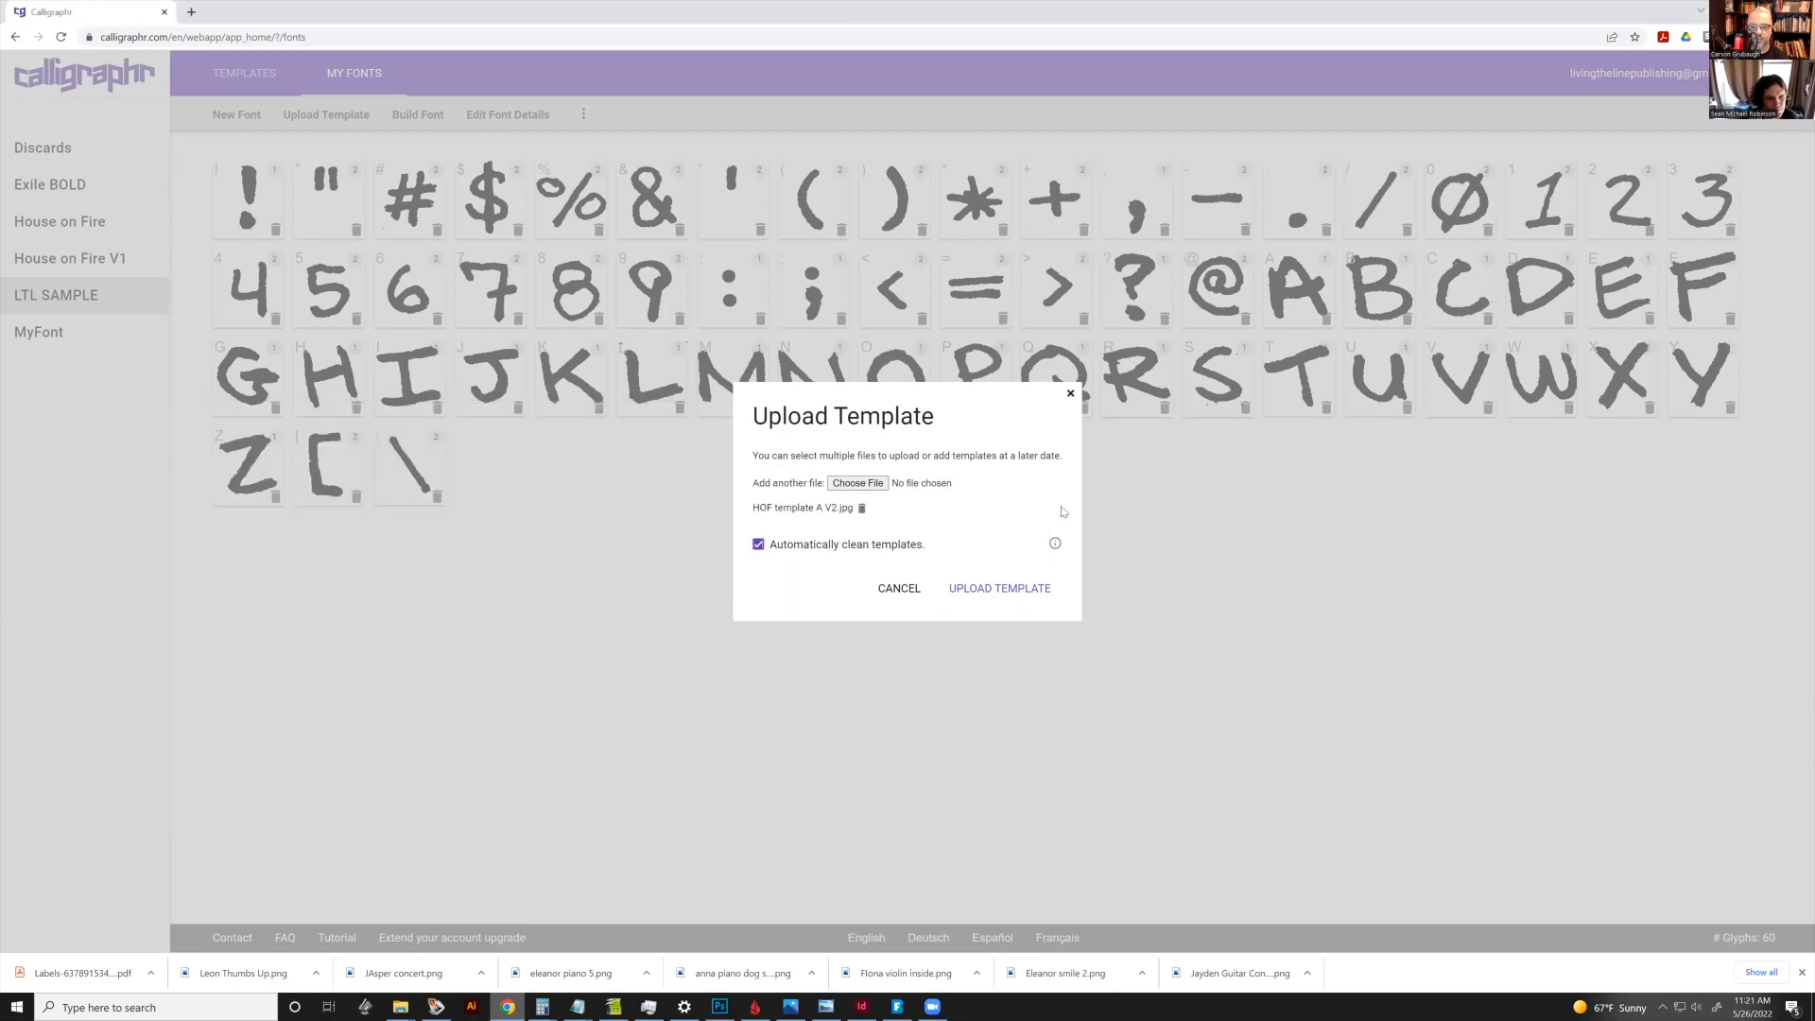
pyautogui.click(1000, 589)
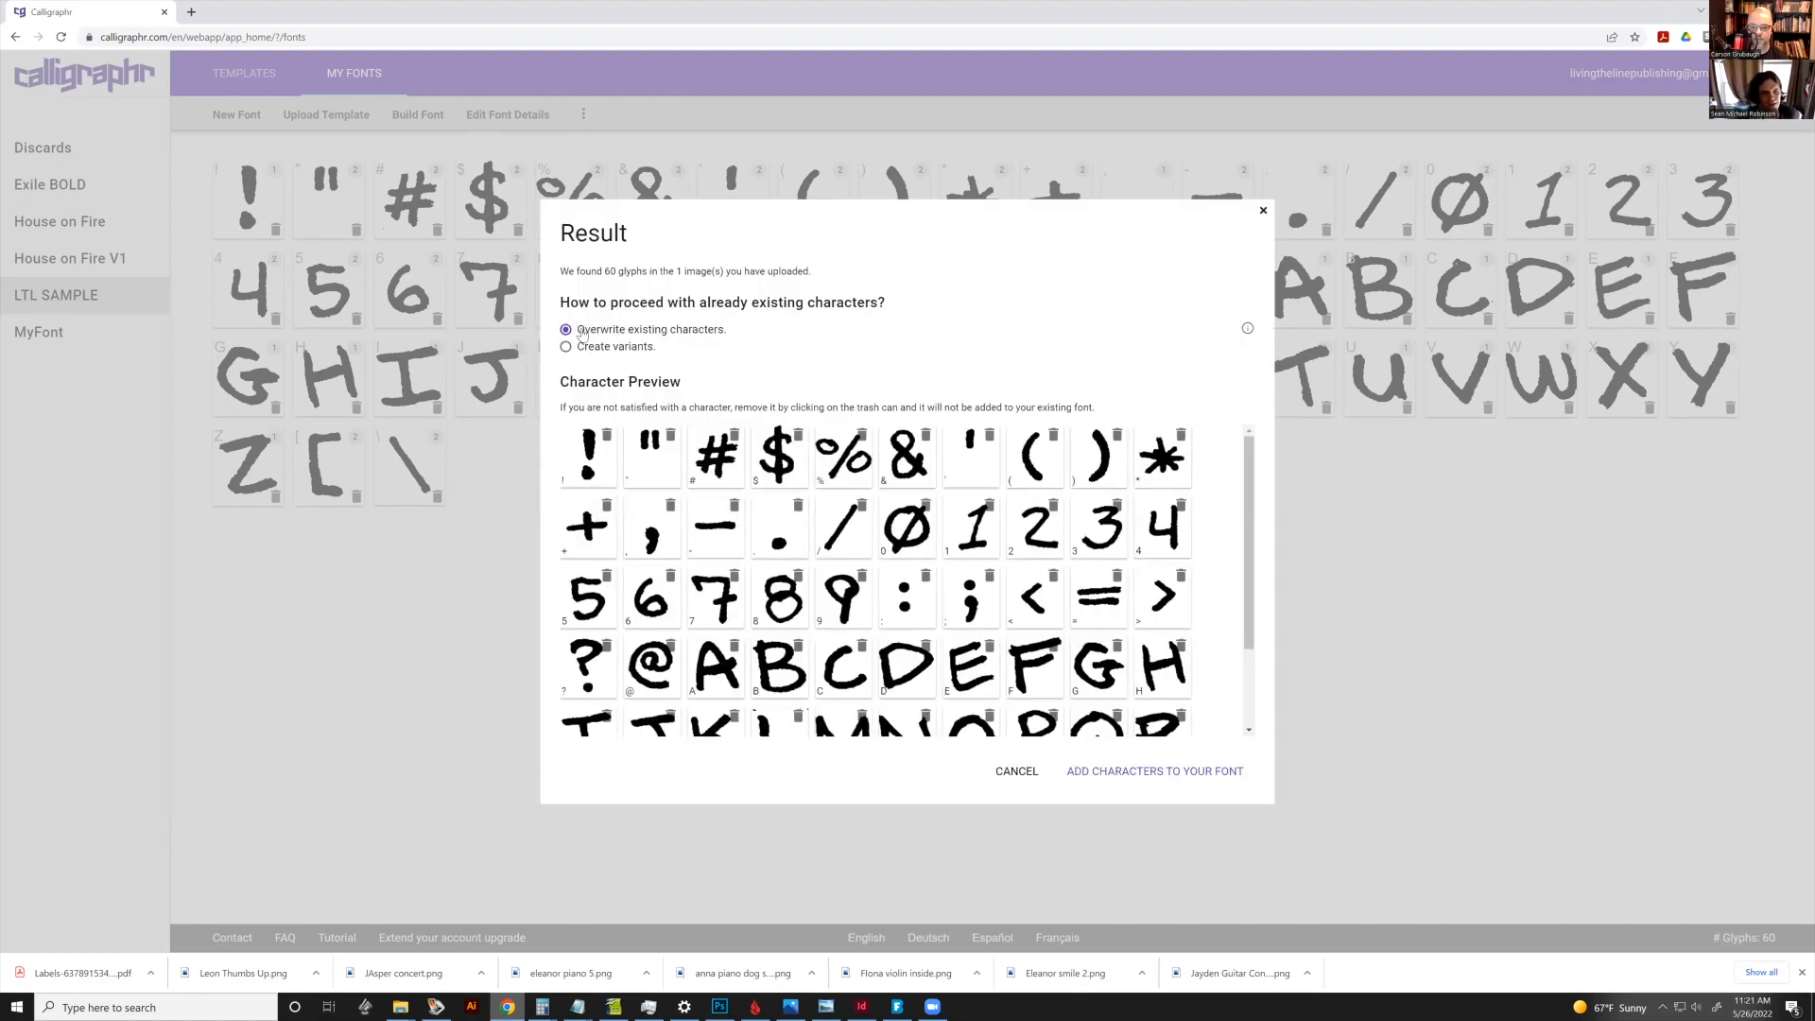
pyautogui.click(1120, 773)
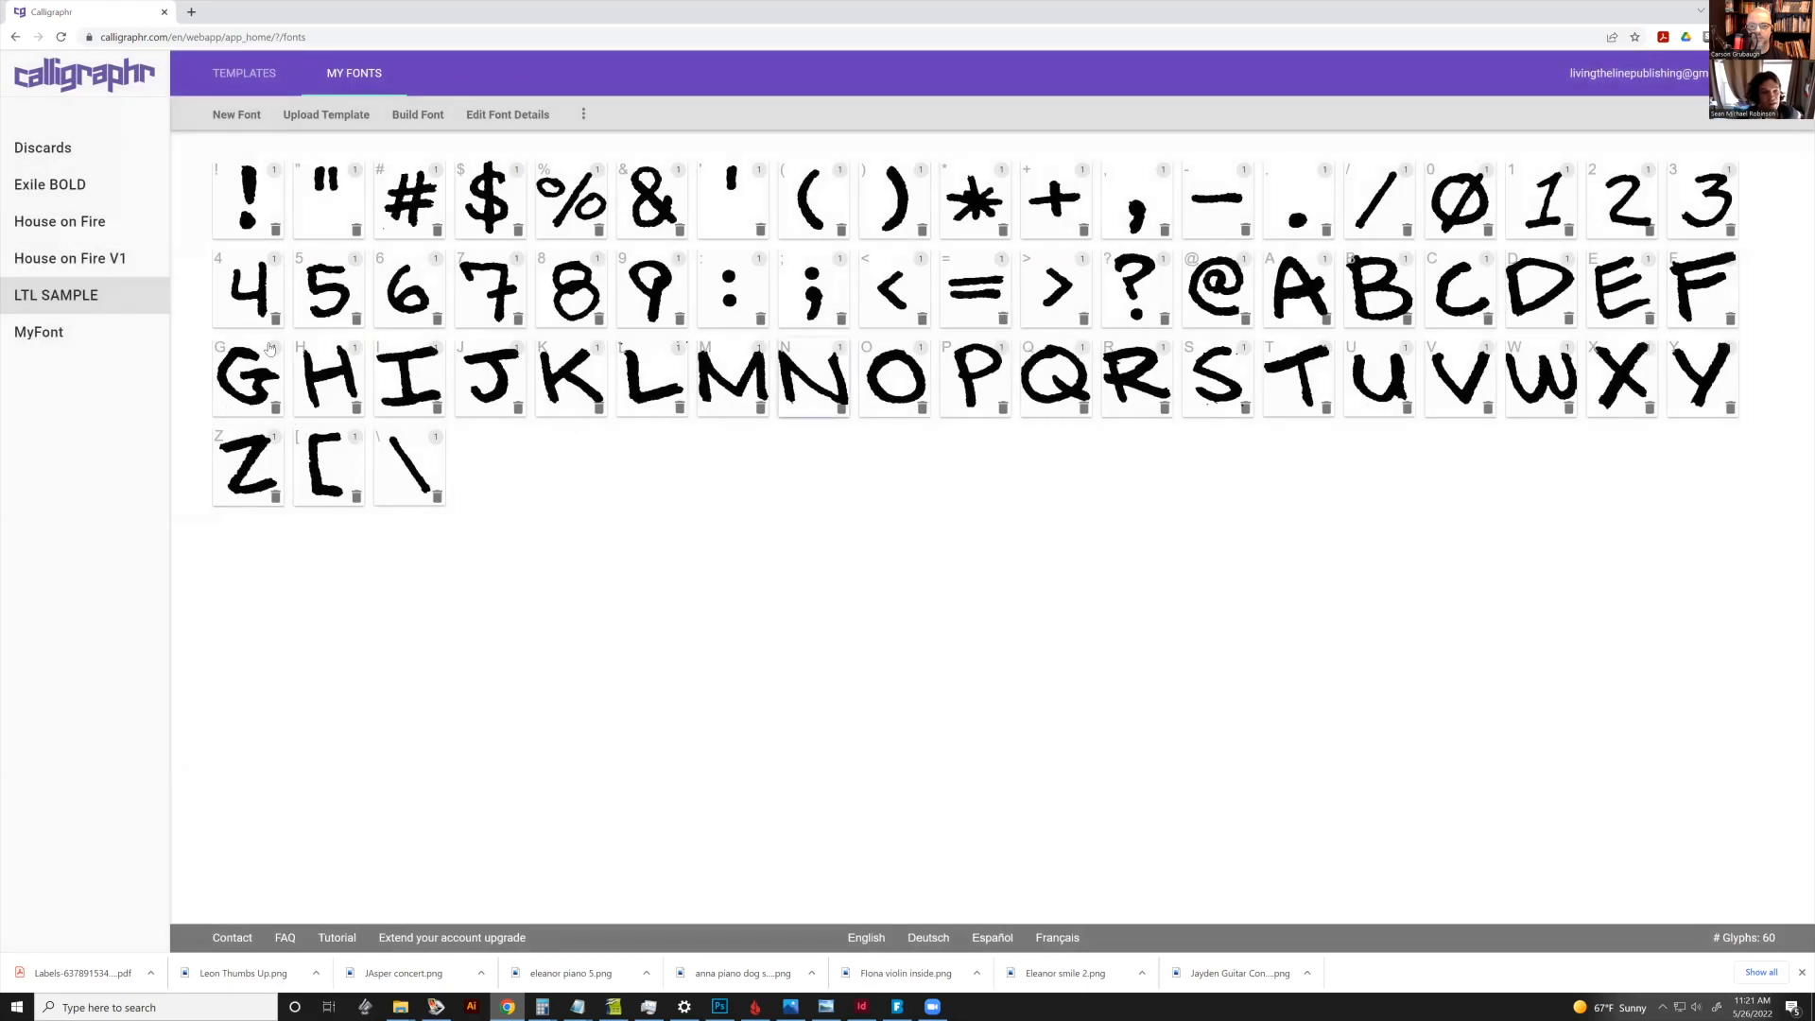
# Upload HOF template B V2.jpg with automatic cleaning and add its characters to the LTL SAMPLE font
pyautogui.click(348, 127)
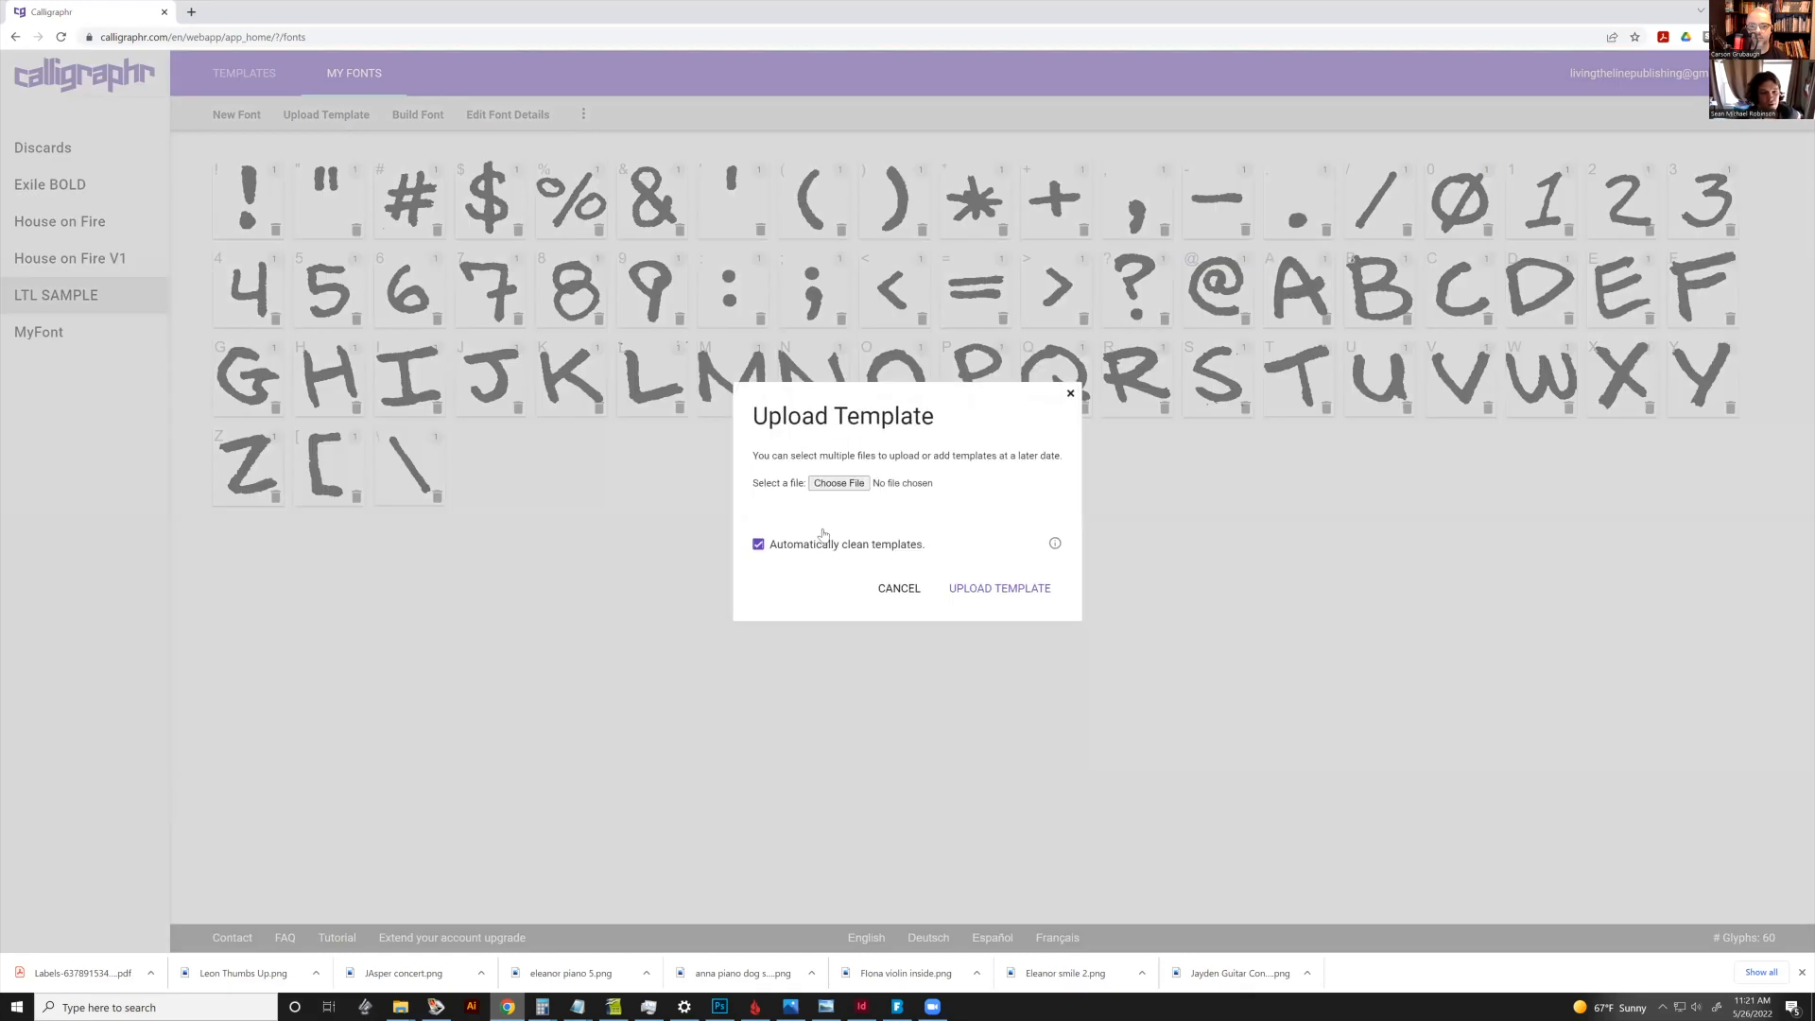
pyautogui.click(837, 483)
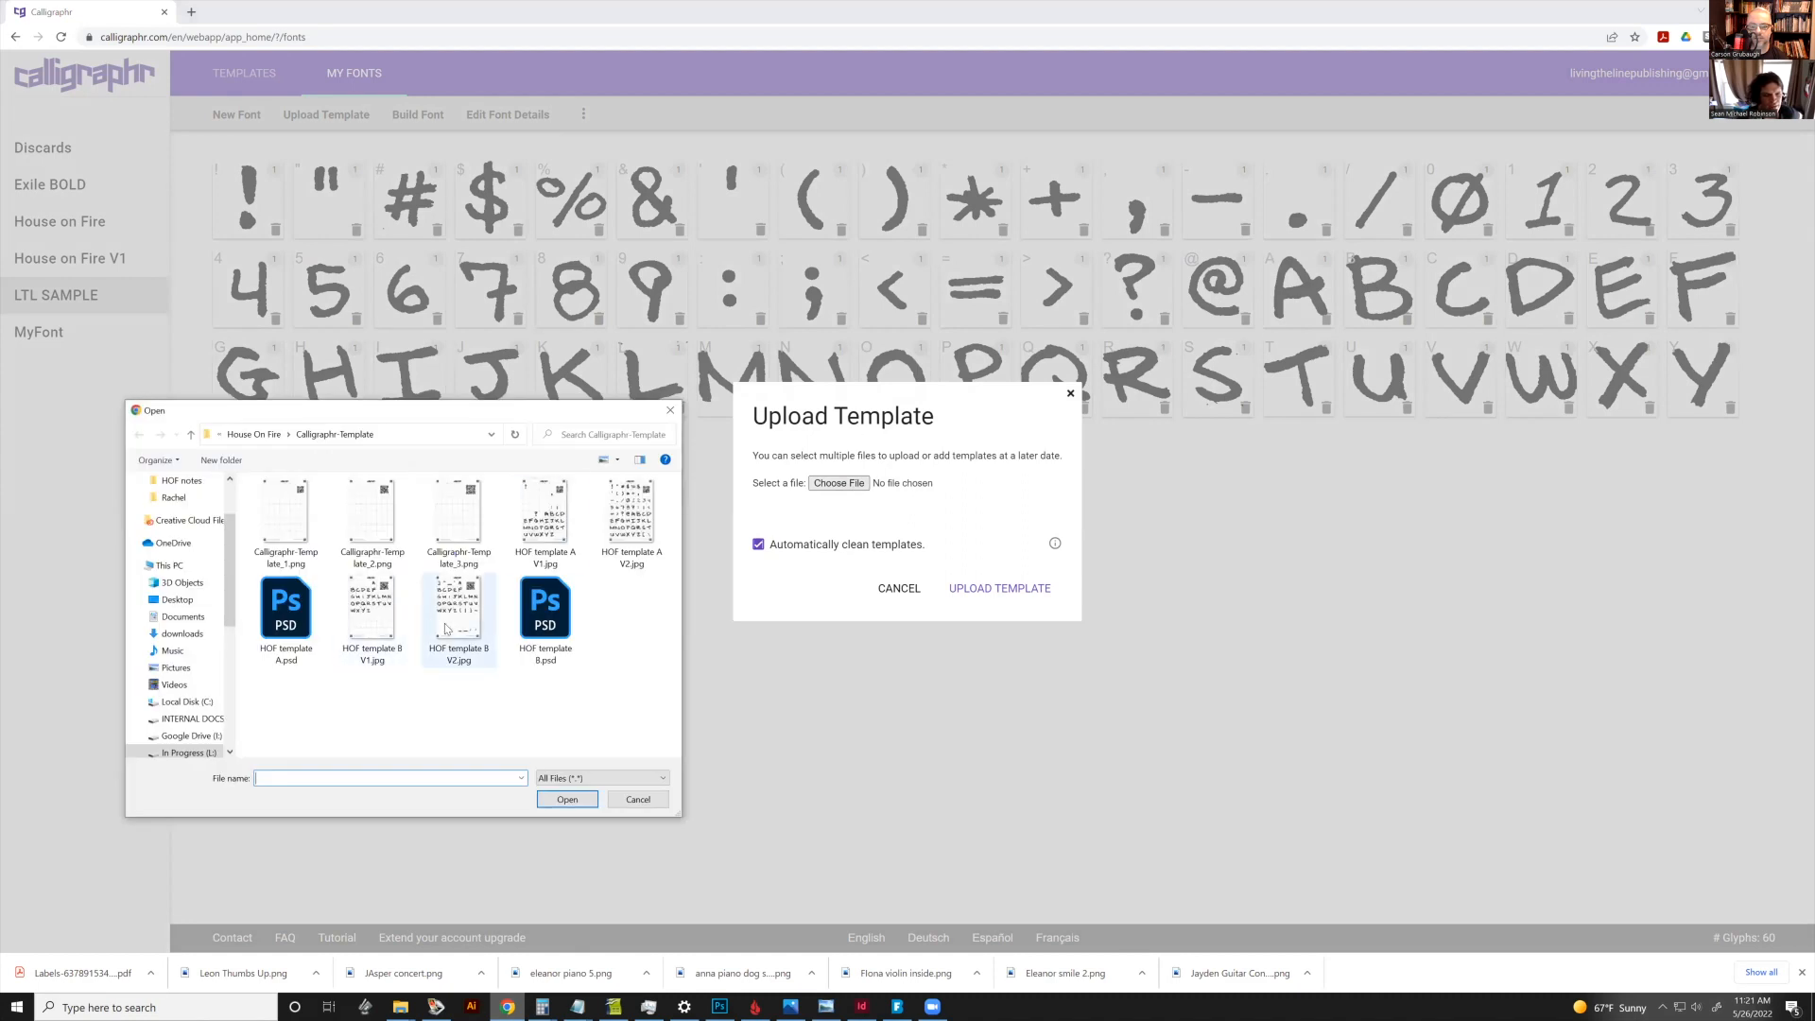
pyautogui.click(460, 652)
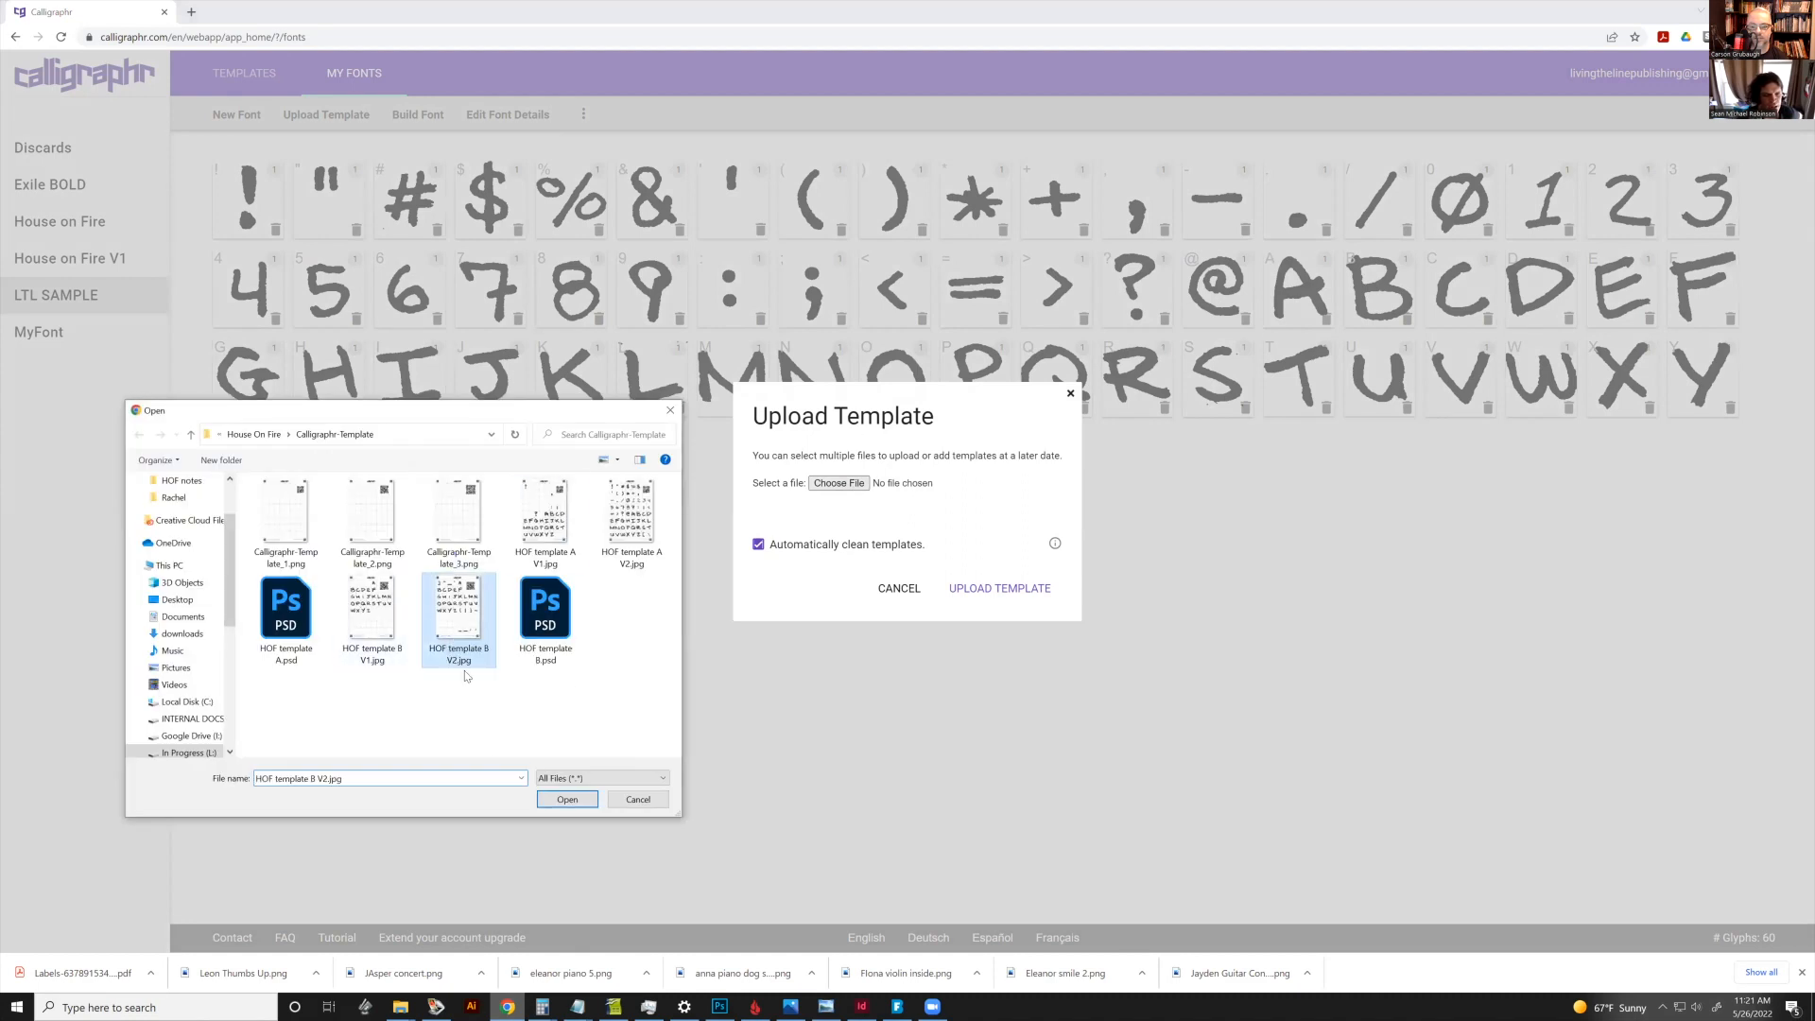
pyautogui.click(554, 799)
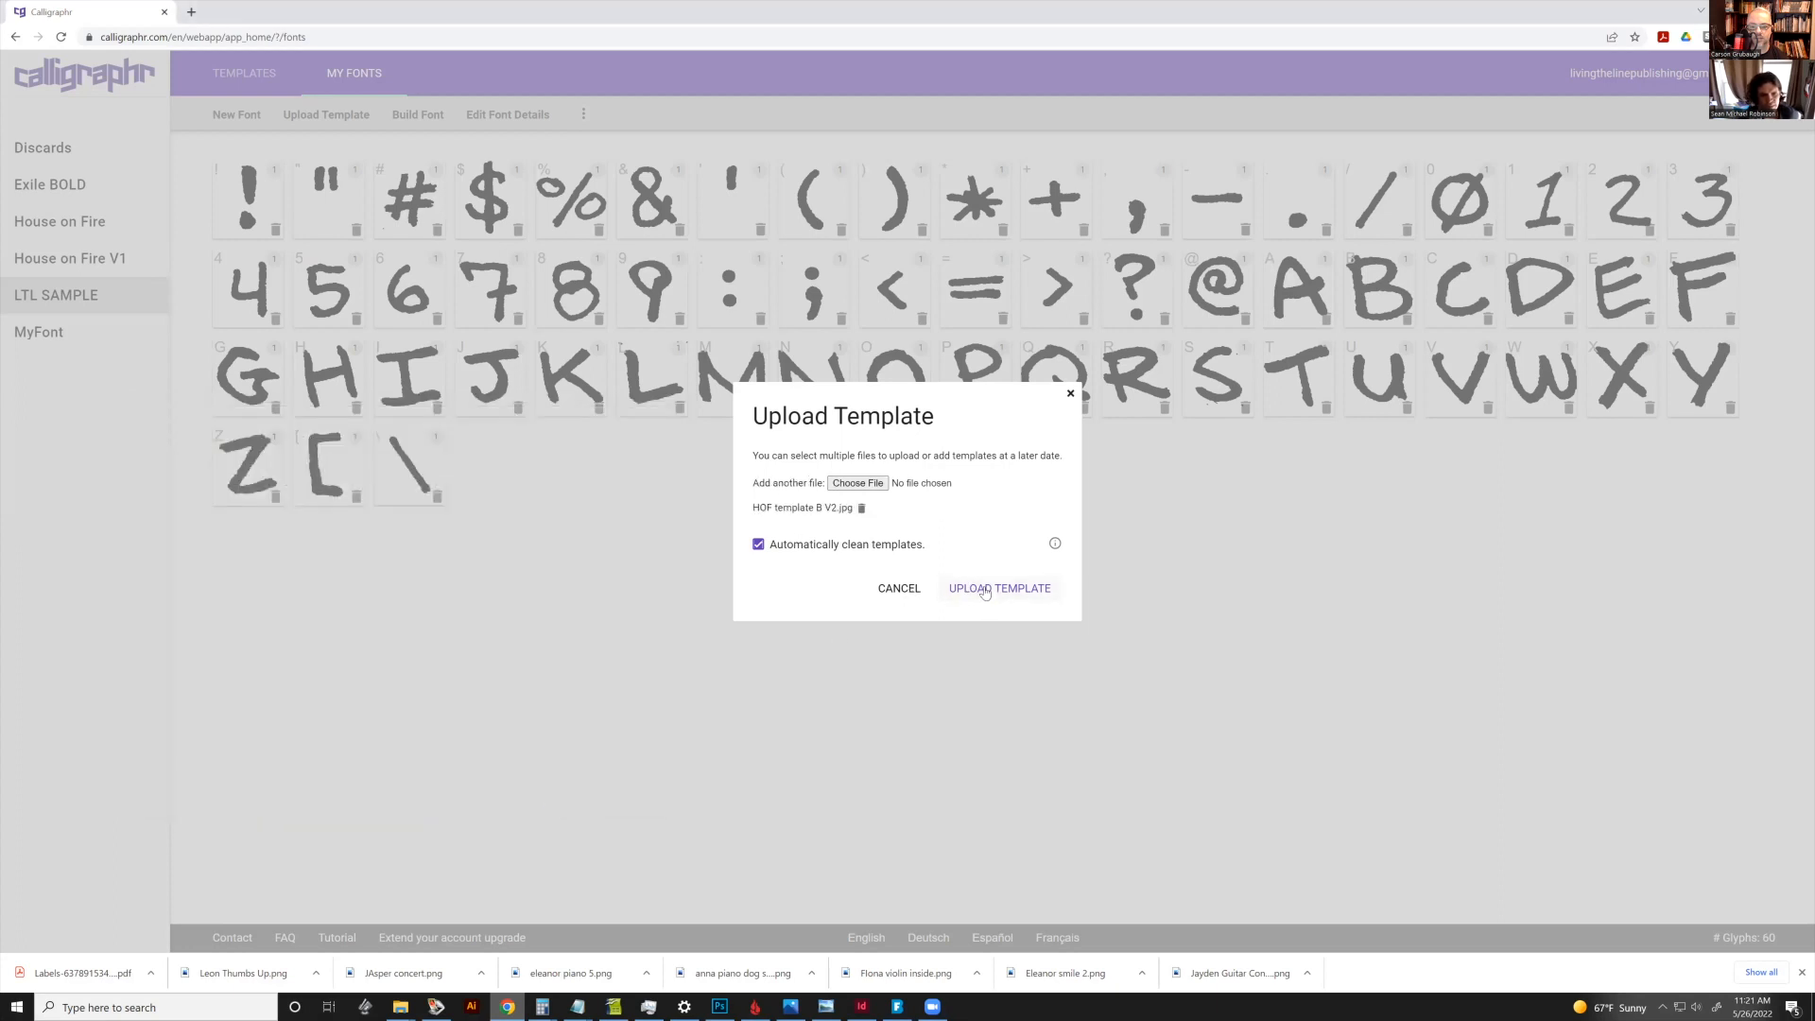
pyautogui.click(1020, 594)
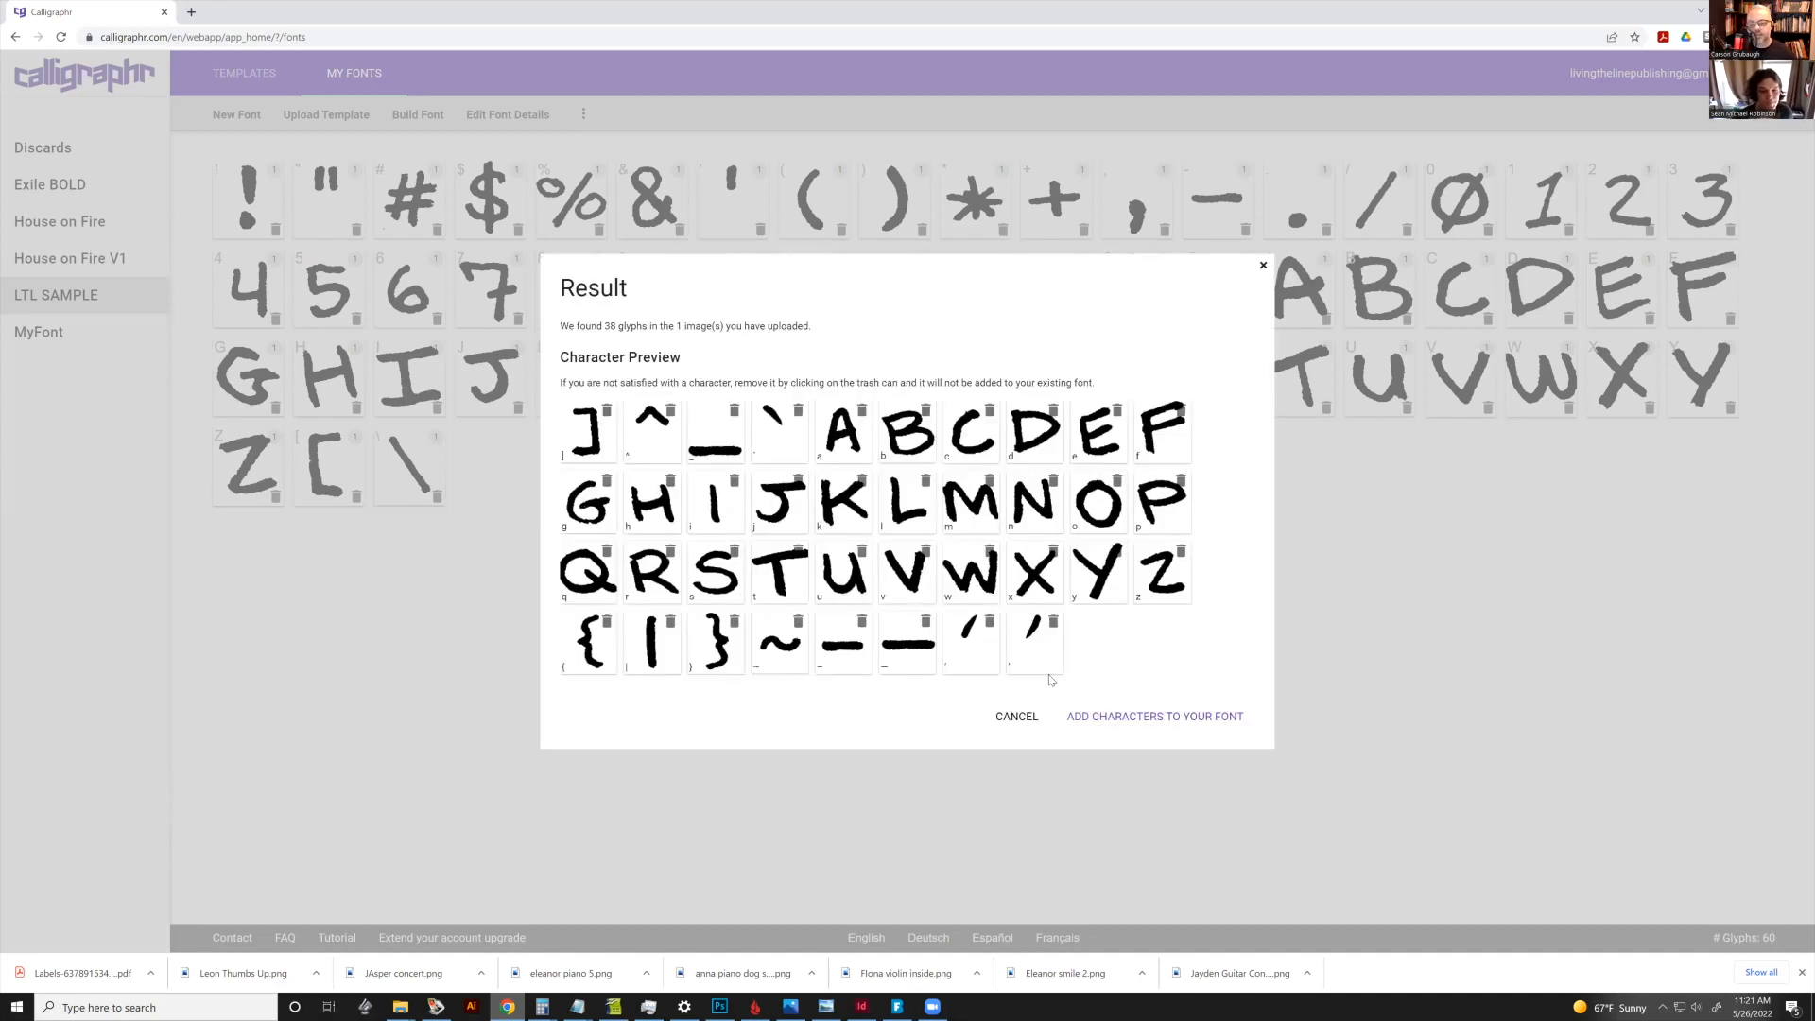
pyautogui.click(1139, 721)
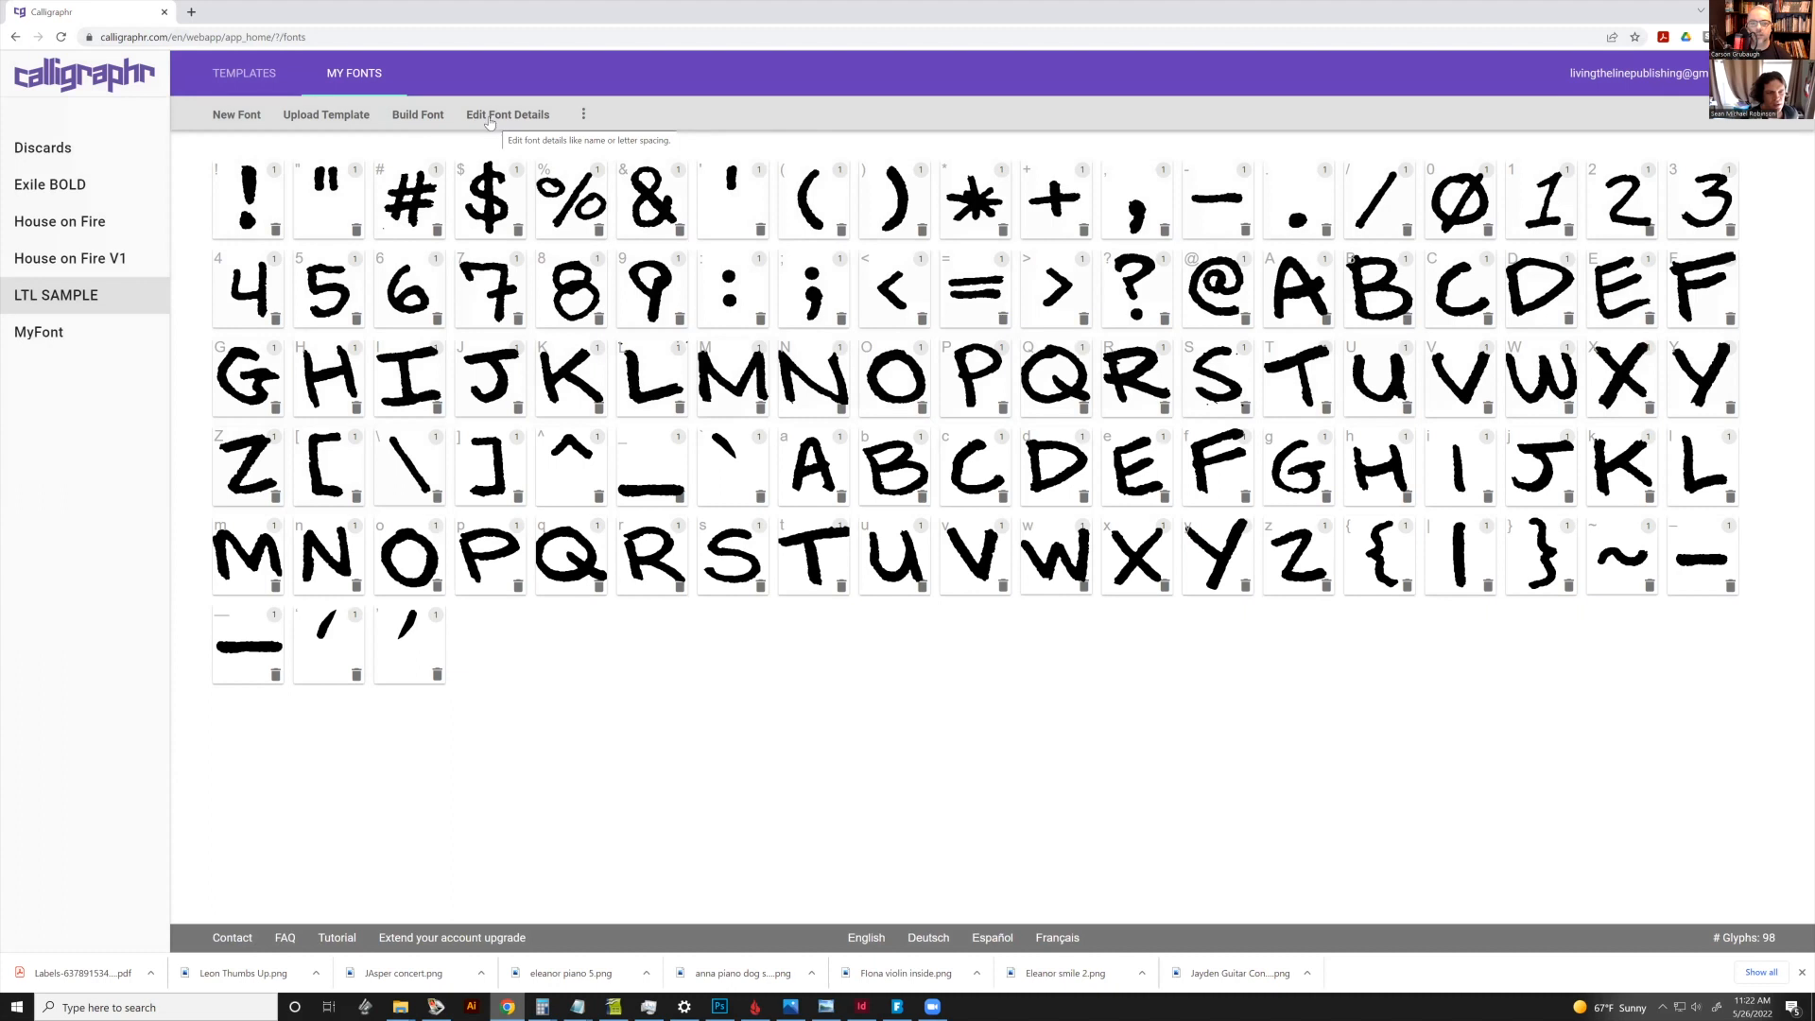
# Build the LTL SAMPLE font and review the English sample text at a smaller preview size
pyautogui.click(424, 117)
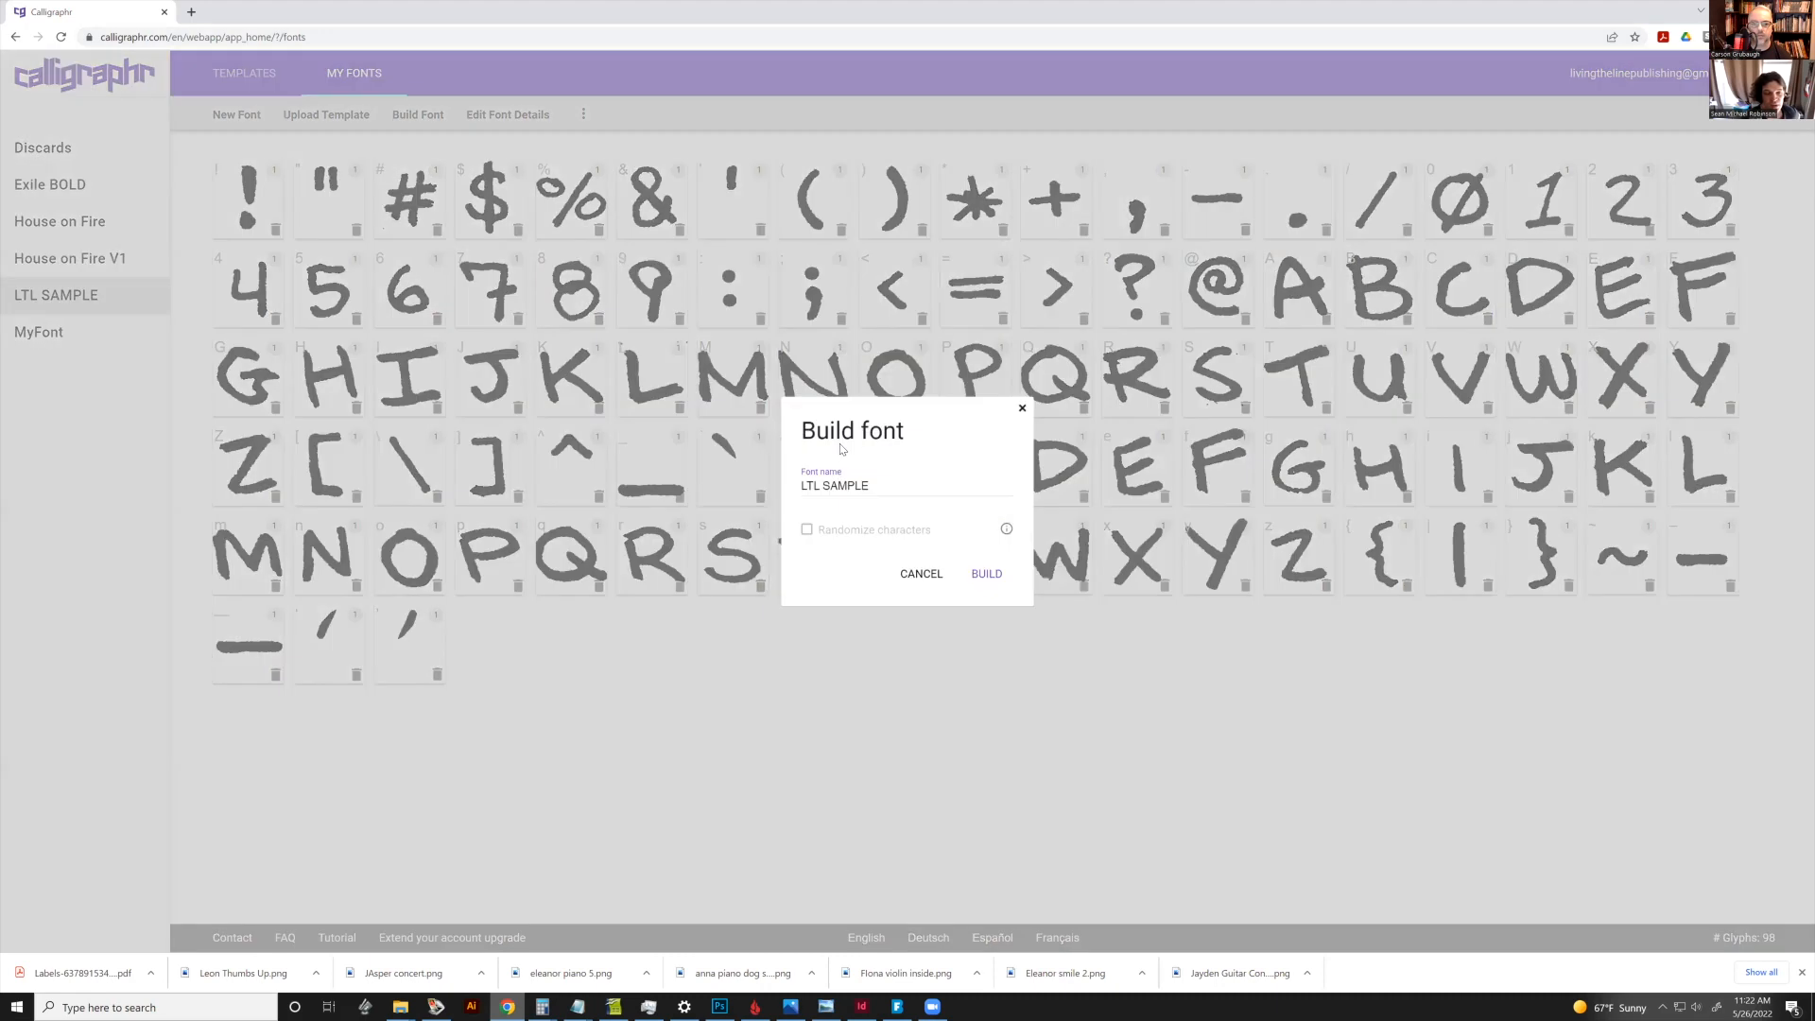
pyautogui.click(987, 574)
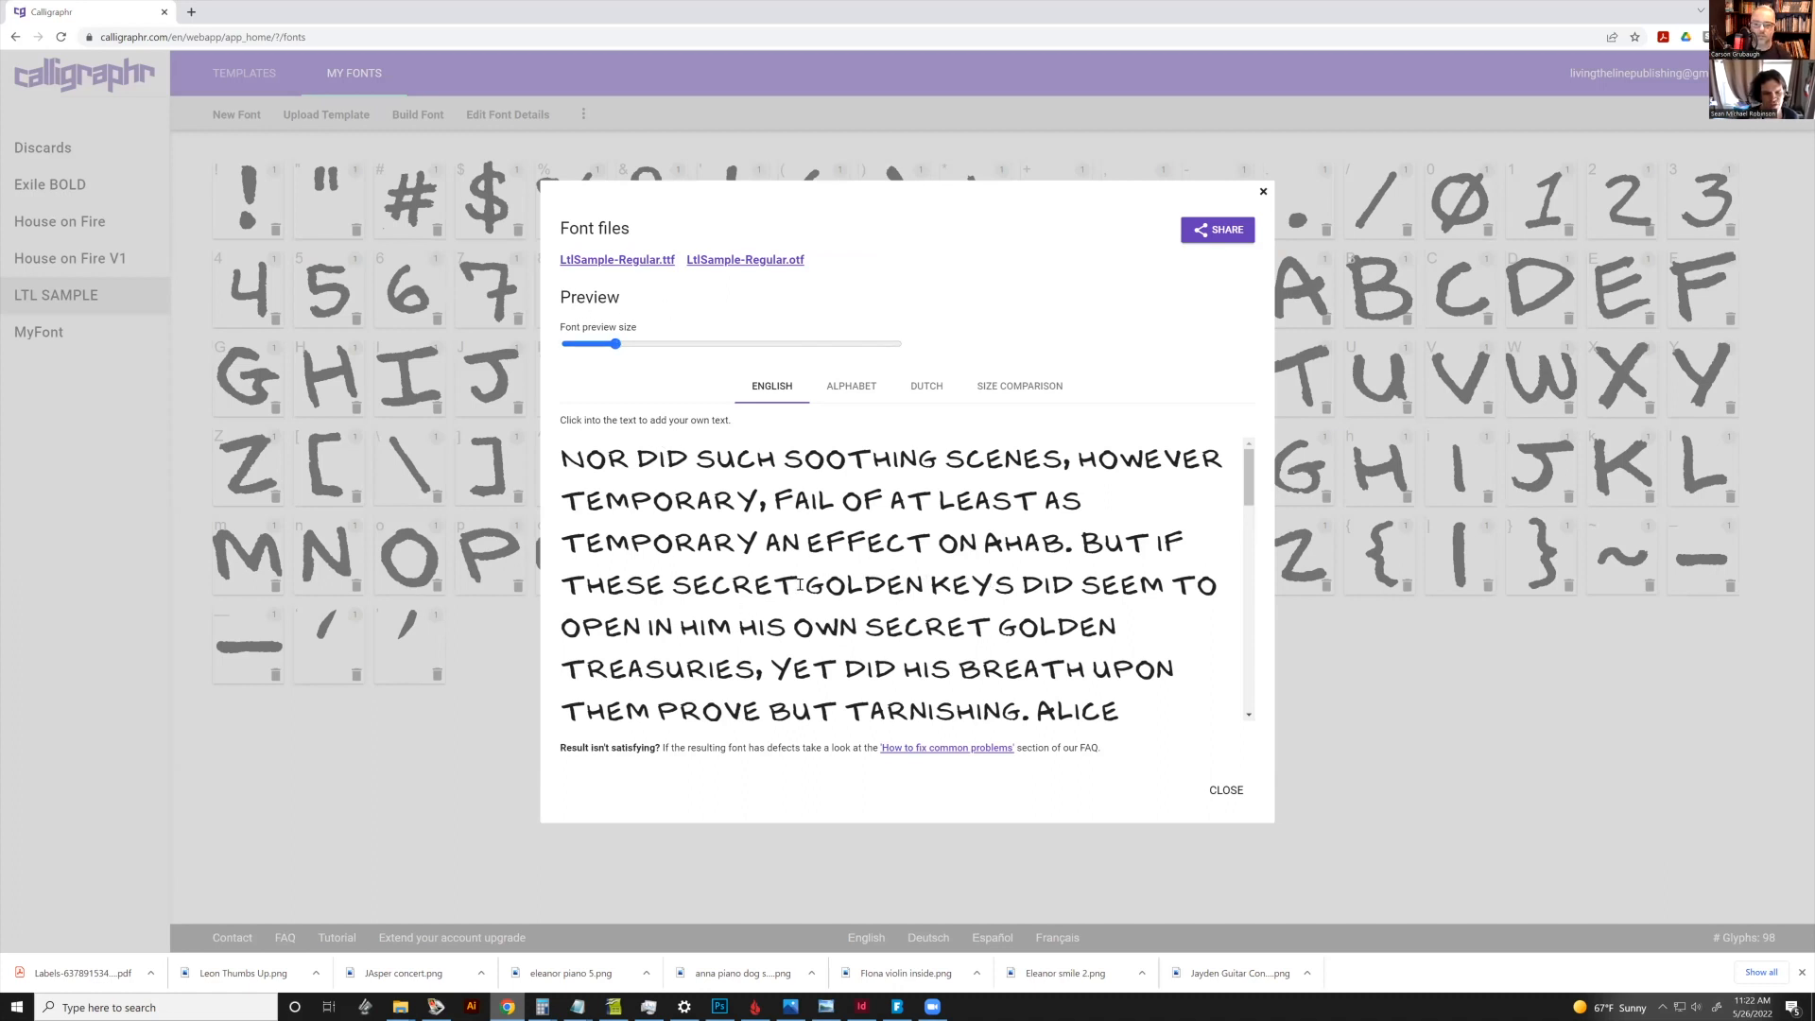
pyautogui.moveTo(615, 344); pyautogui.dragTo(595, 353)
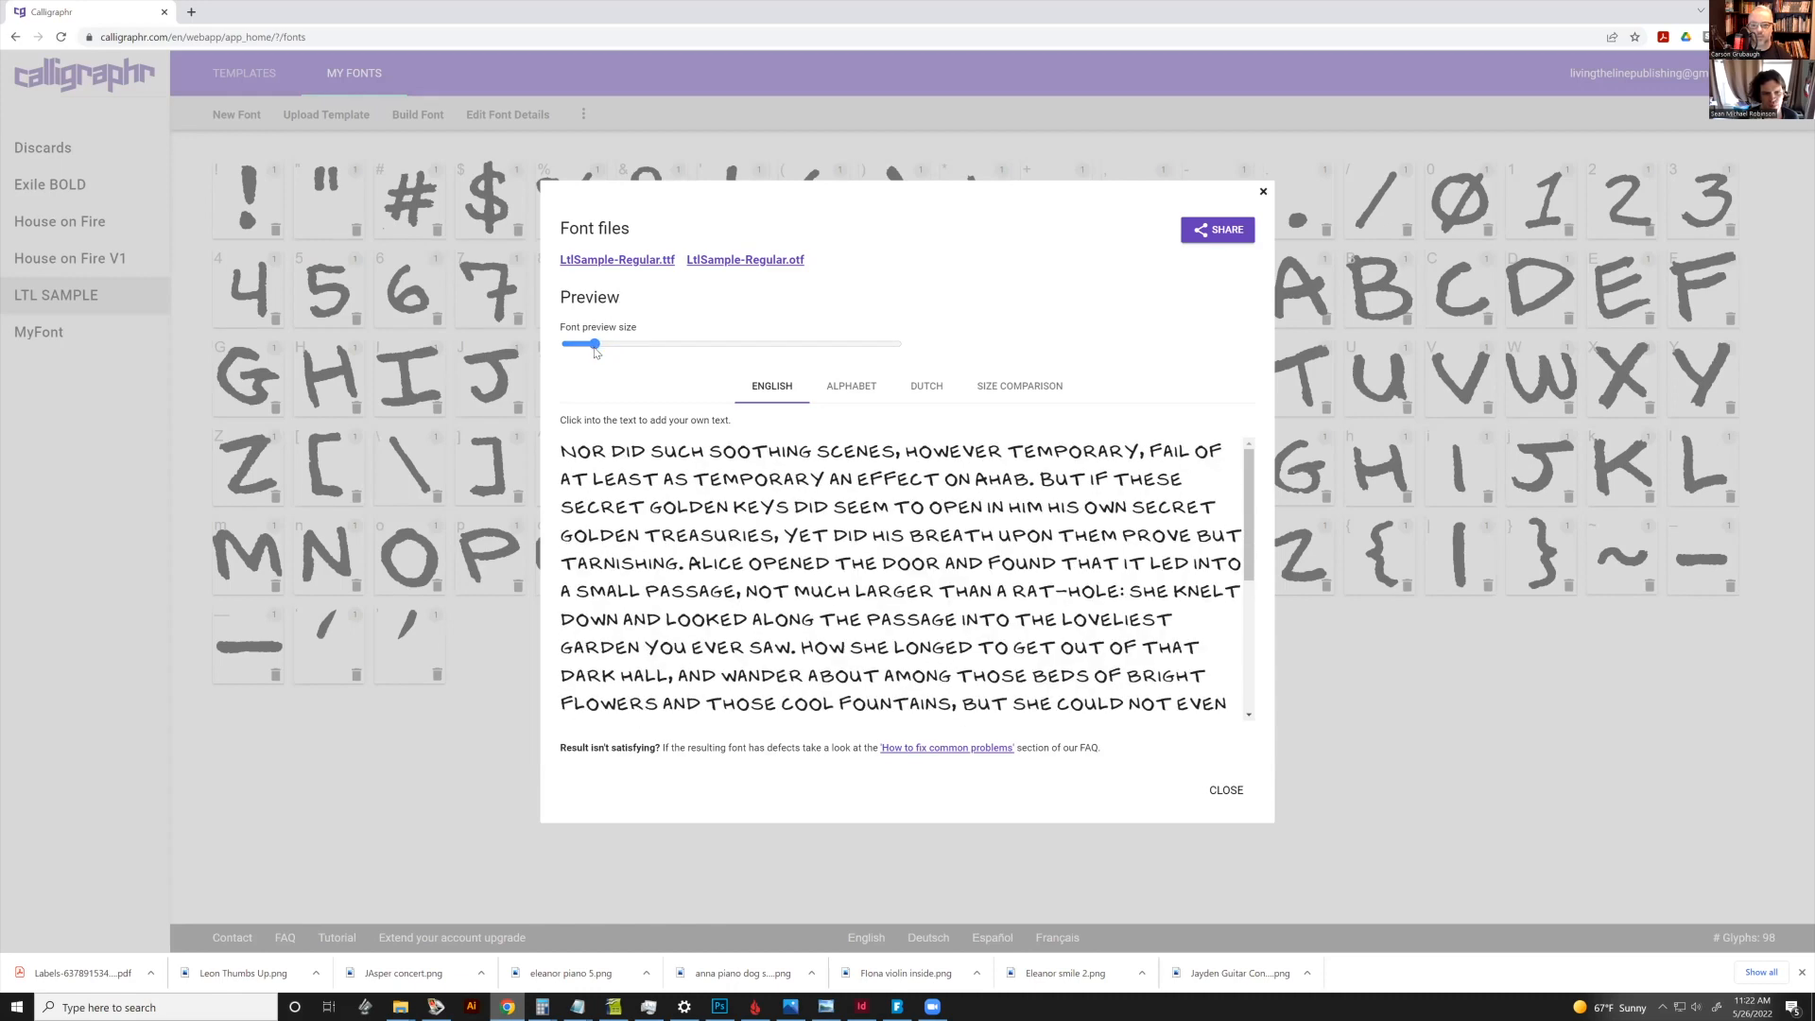
pyautogui.click(1226, 790)
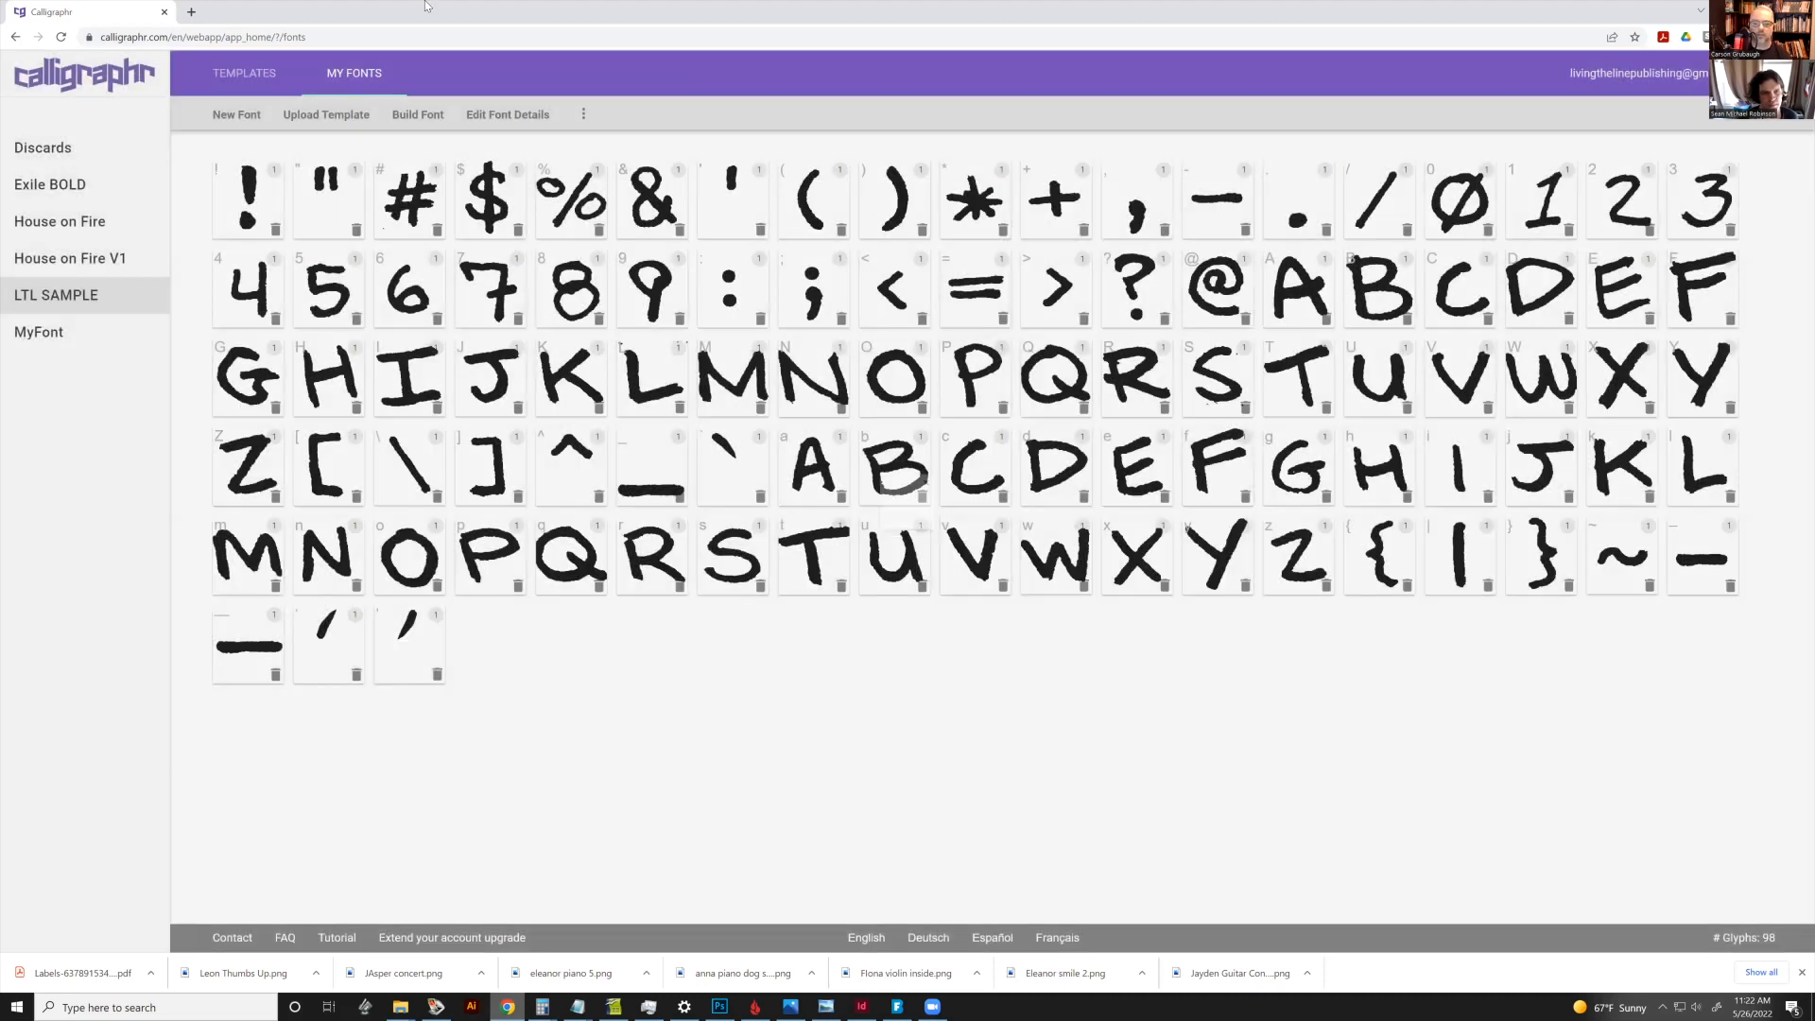
# Set LTL SAMPLE's letter spacing to 49%, widen its word spacing slightly, and save the font details
pyautogui.click(487, 115)
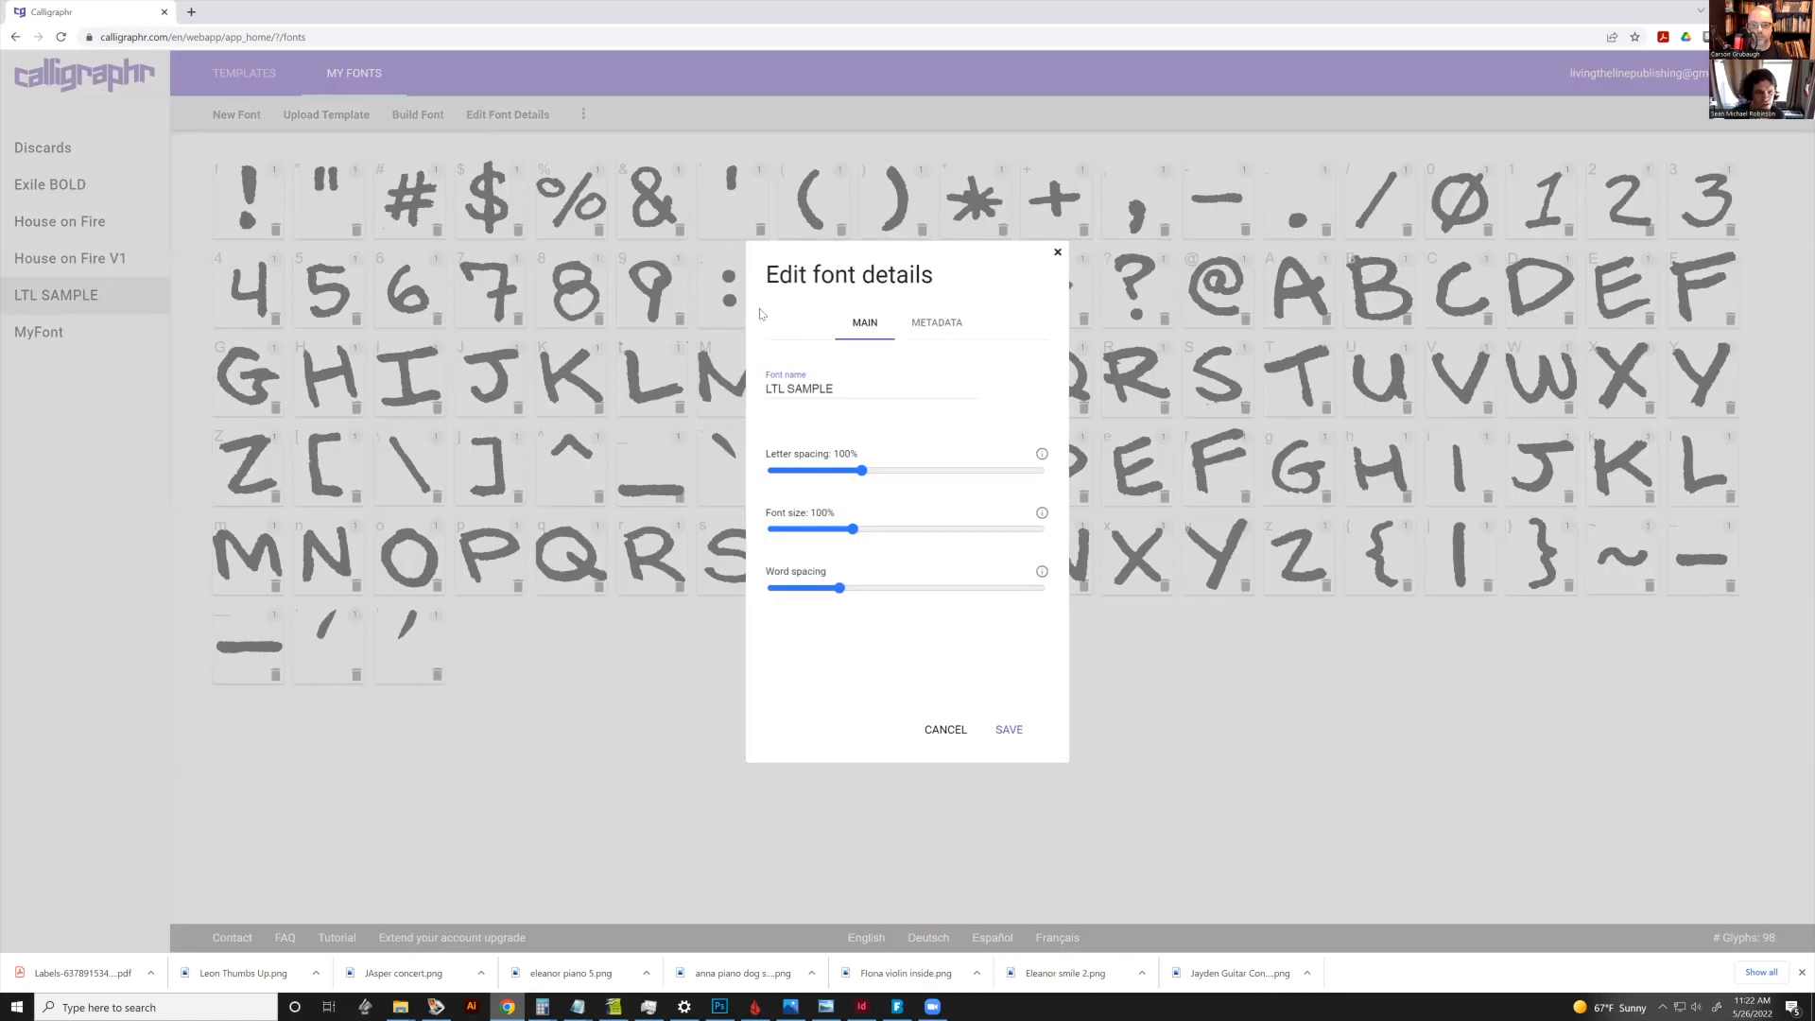
pyautogui.click(857, 472)
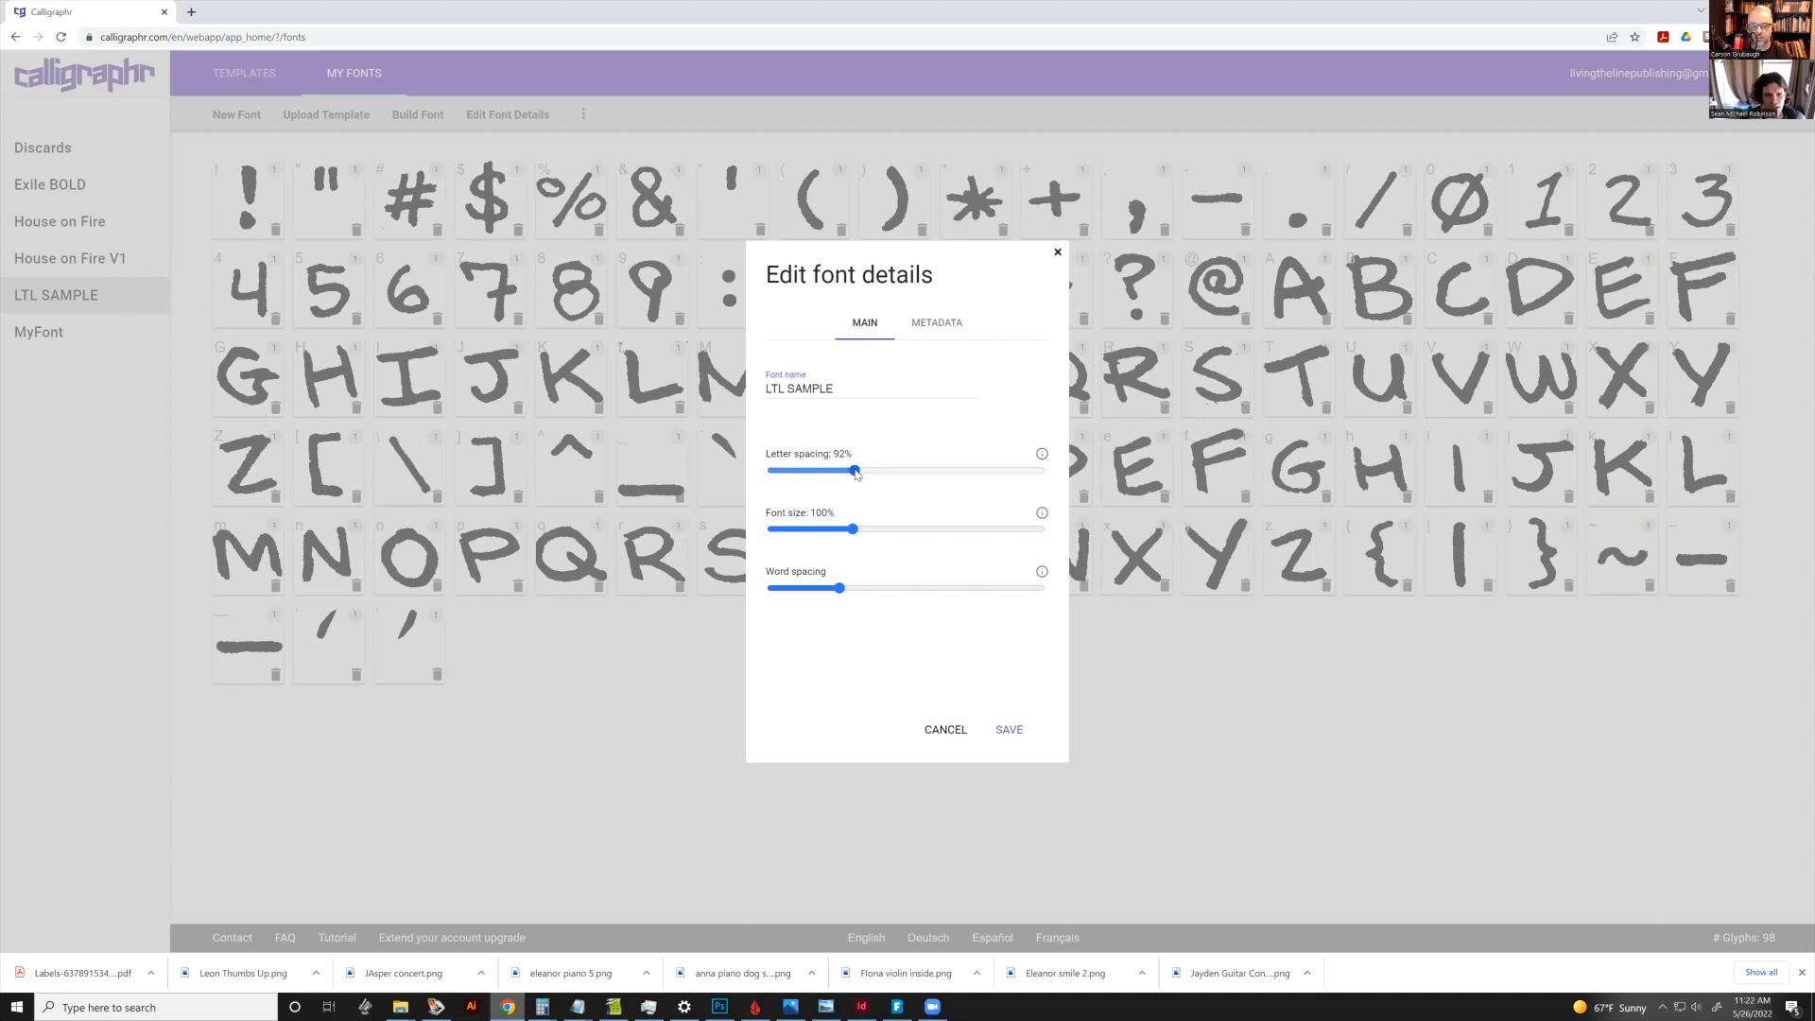
pyautogui.moveTo(849, 475); pyautogui.dragTo(819, 481)
pyautogui.click(858, 589)
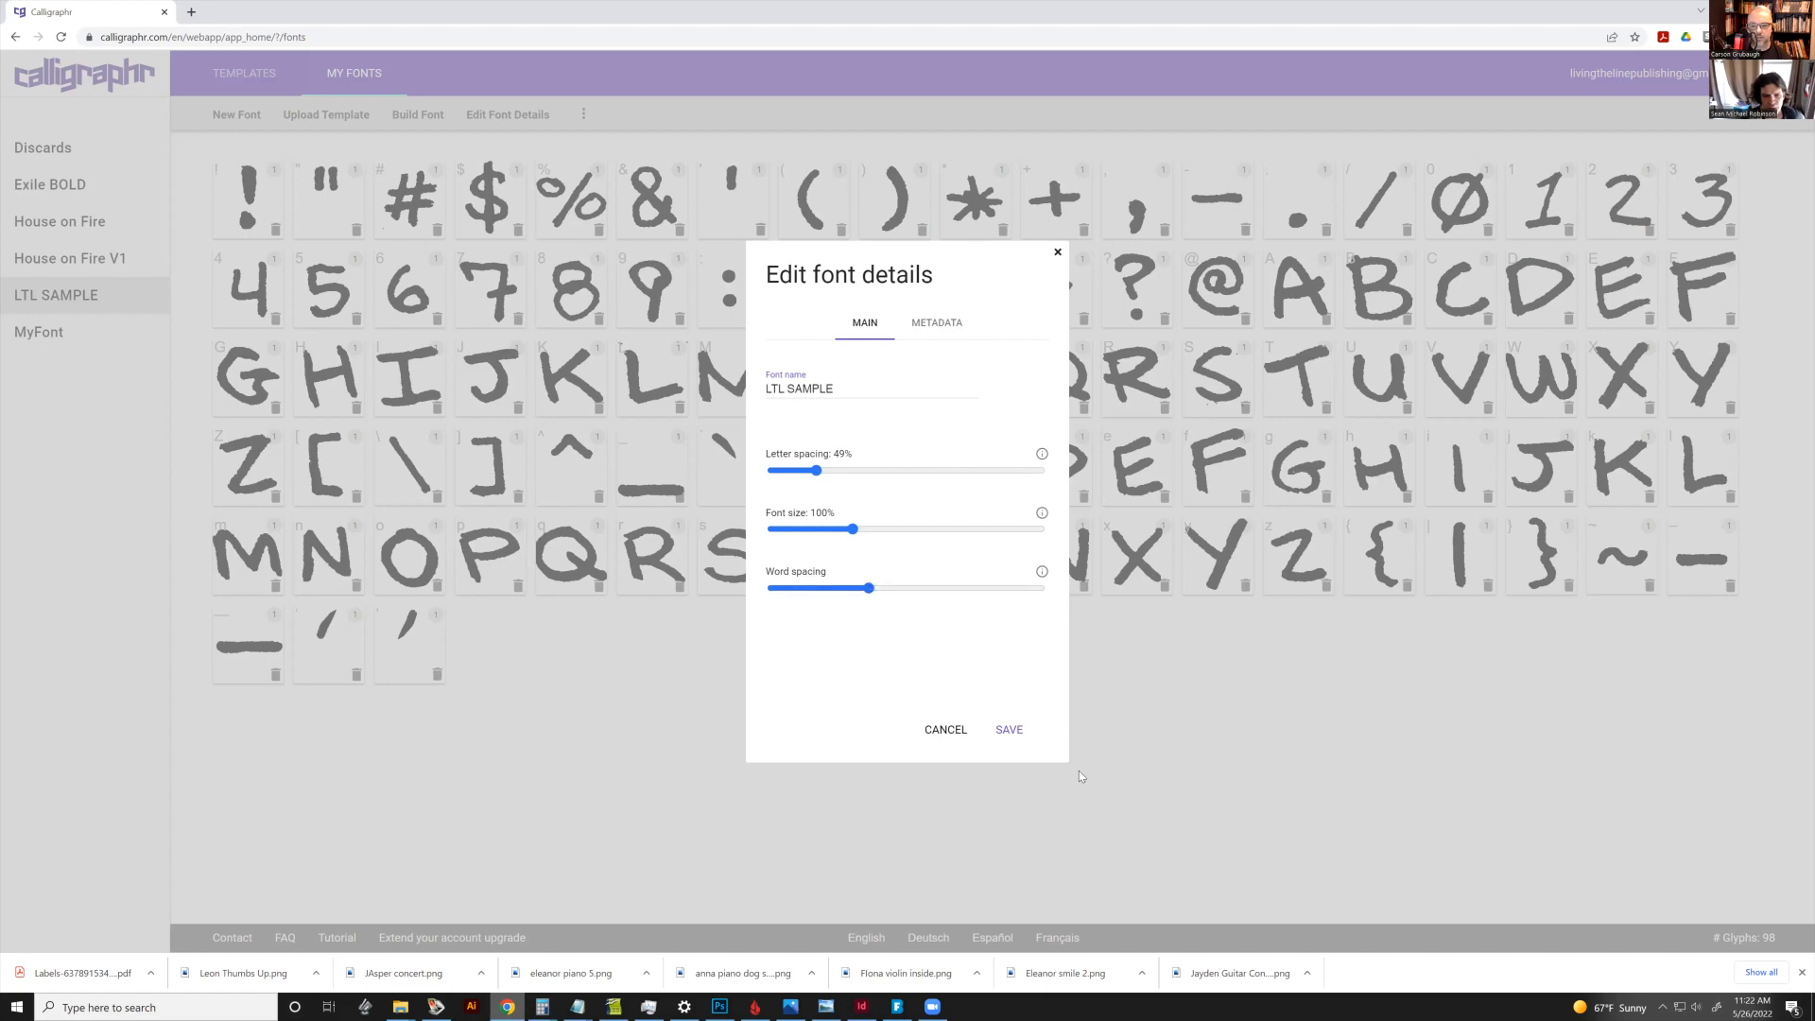
pyautogui.click(1011, 731)
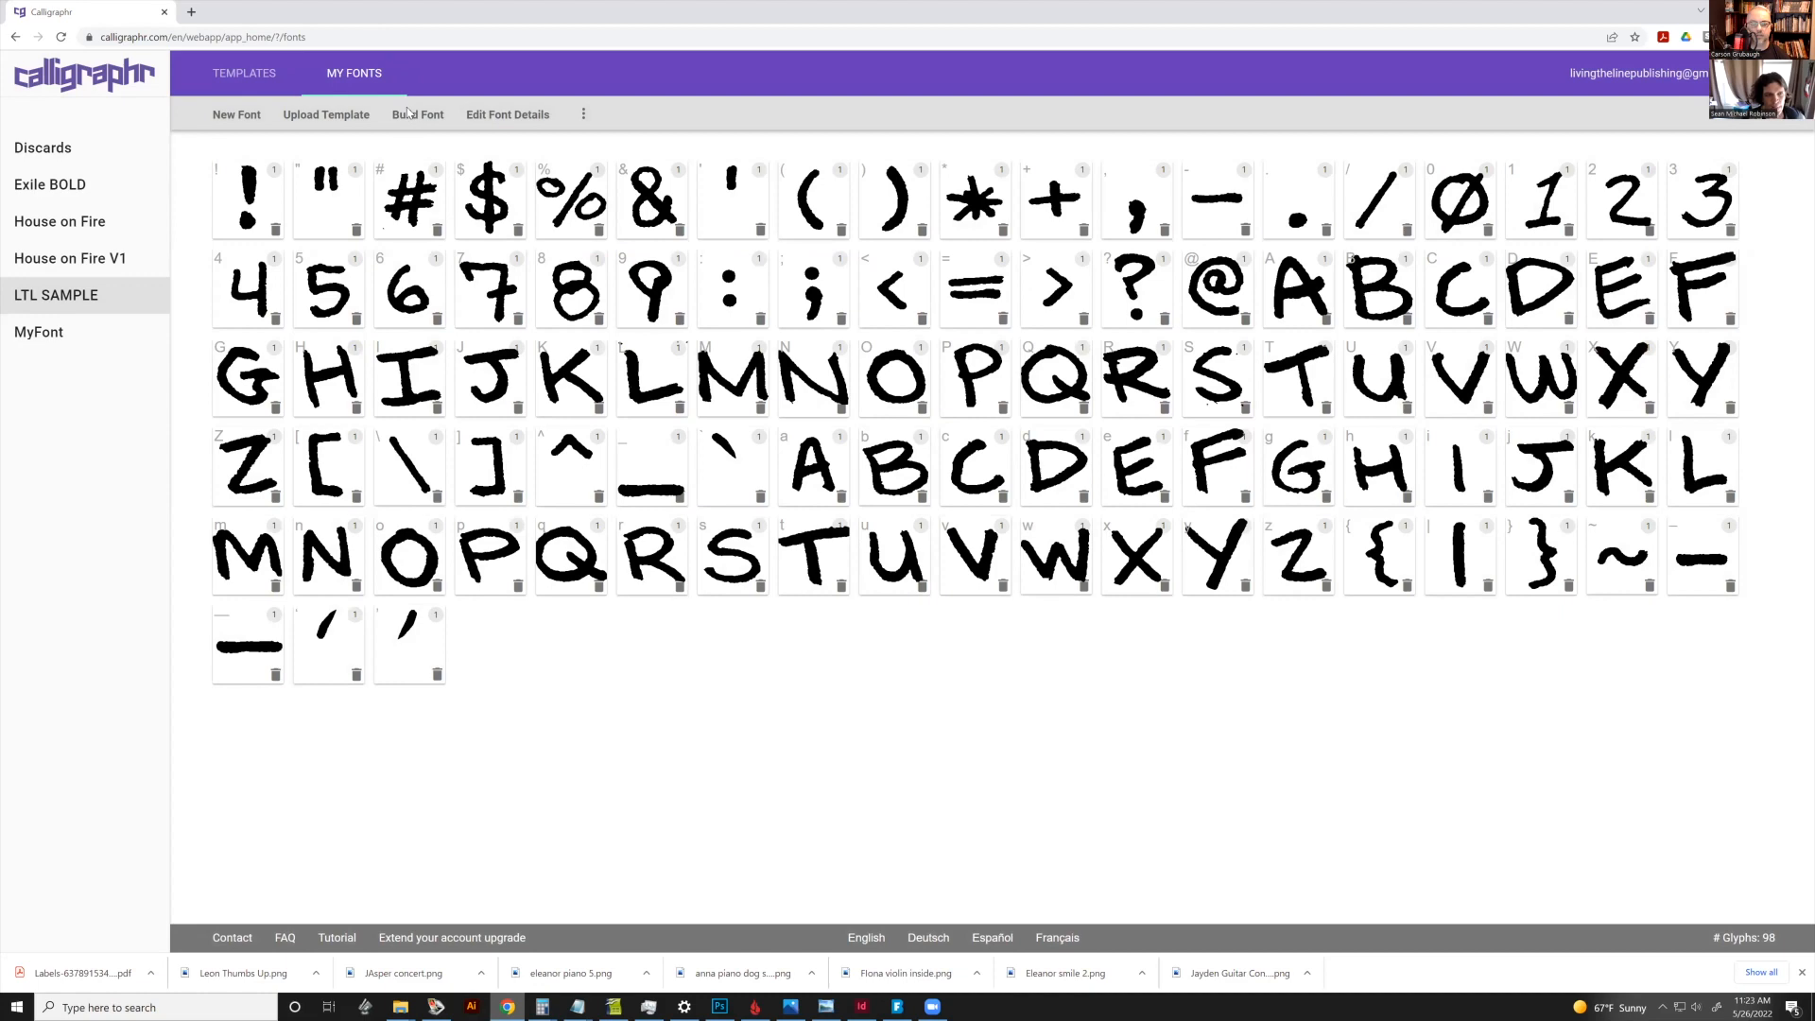
# Rebuild LTL SAMPLE and check its adjusted spacing in the English sample text at a reduced preview size
pyautogui.click(411, 115)
pyautogui.click(988, 577)
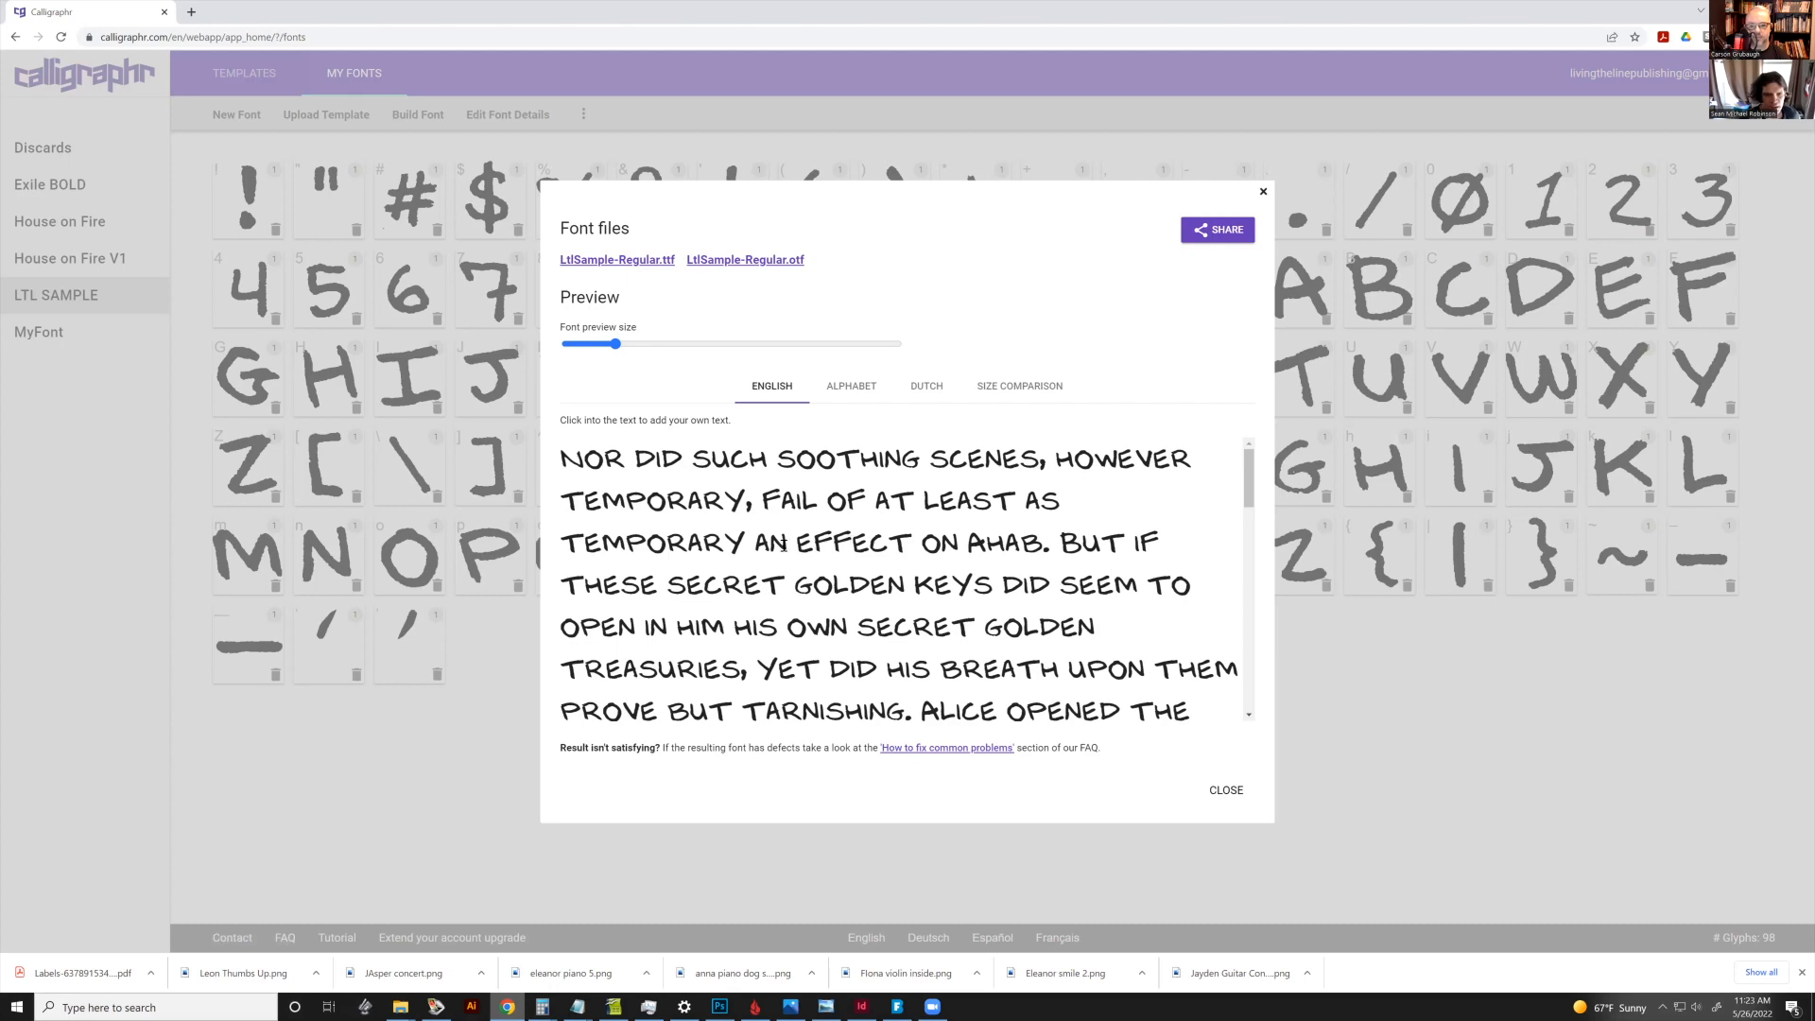
pyautogui.moveTo(601, 351); pyautogui.dragTo(594, 351)
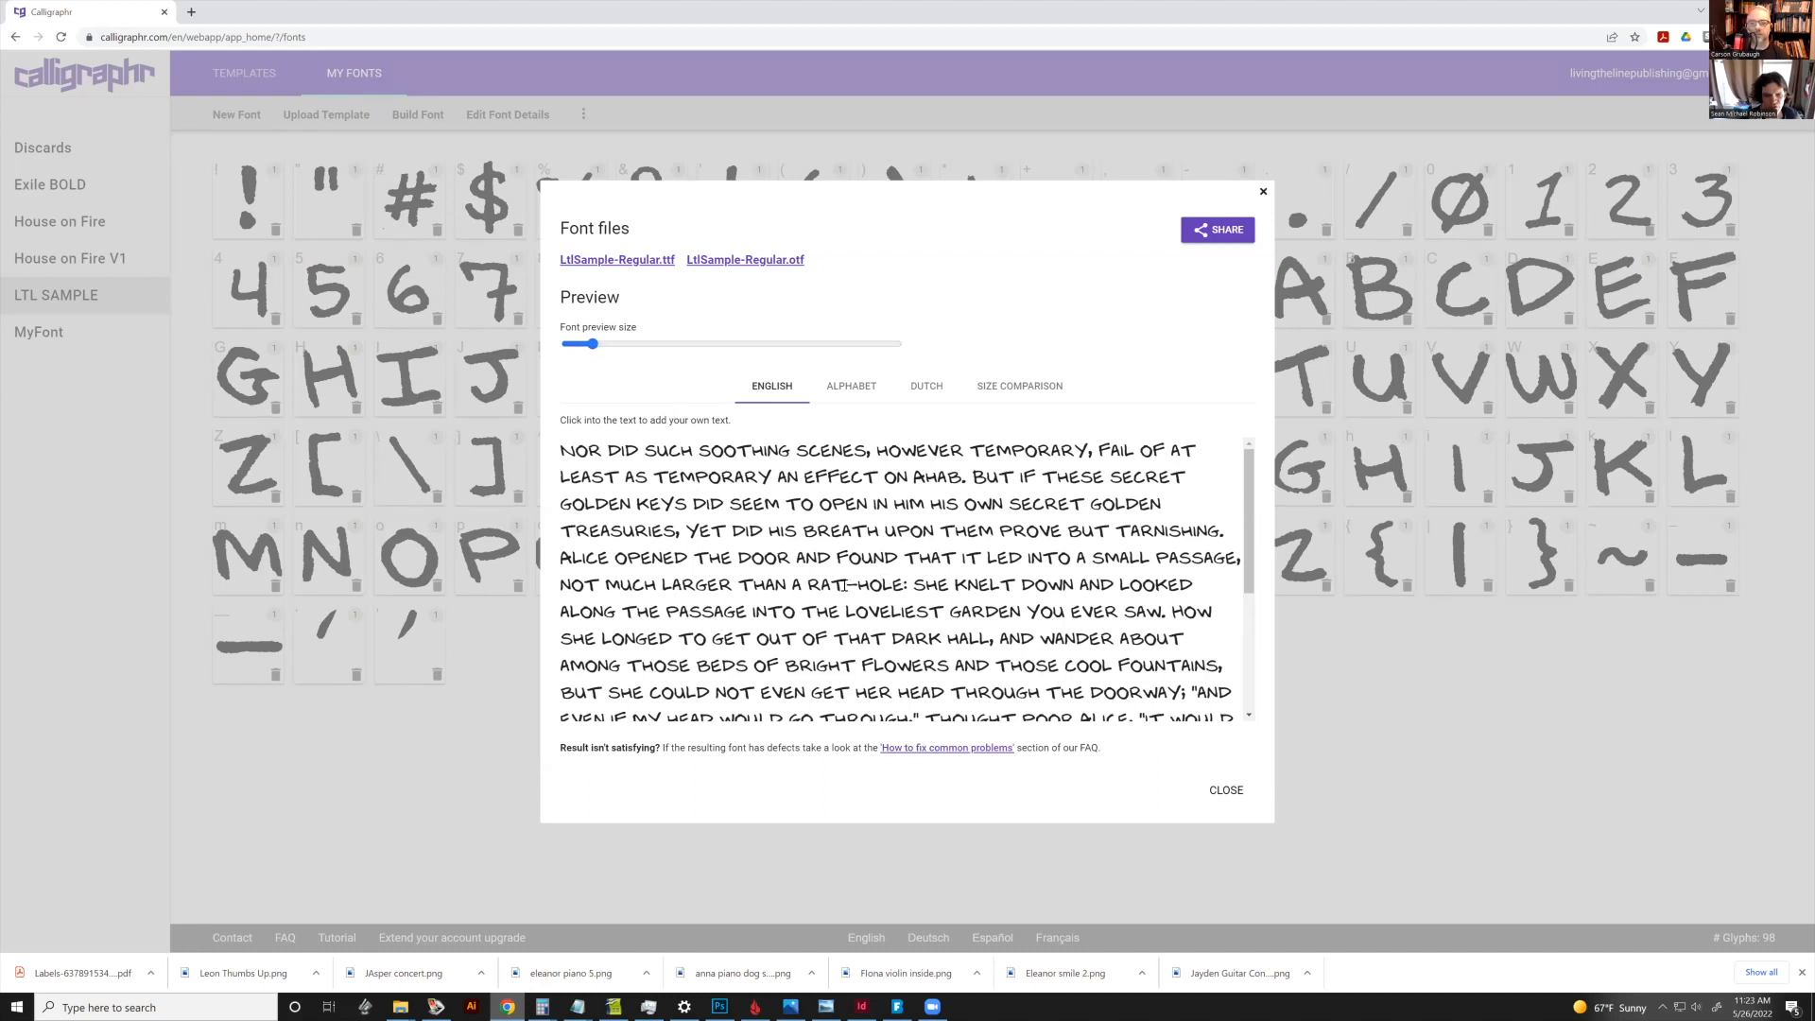
pyautogui.click(1225, 791)
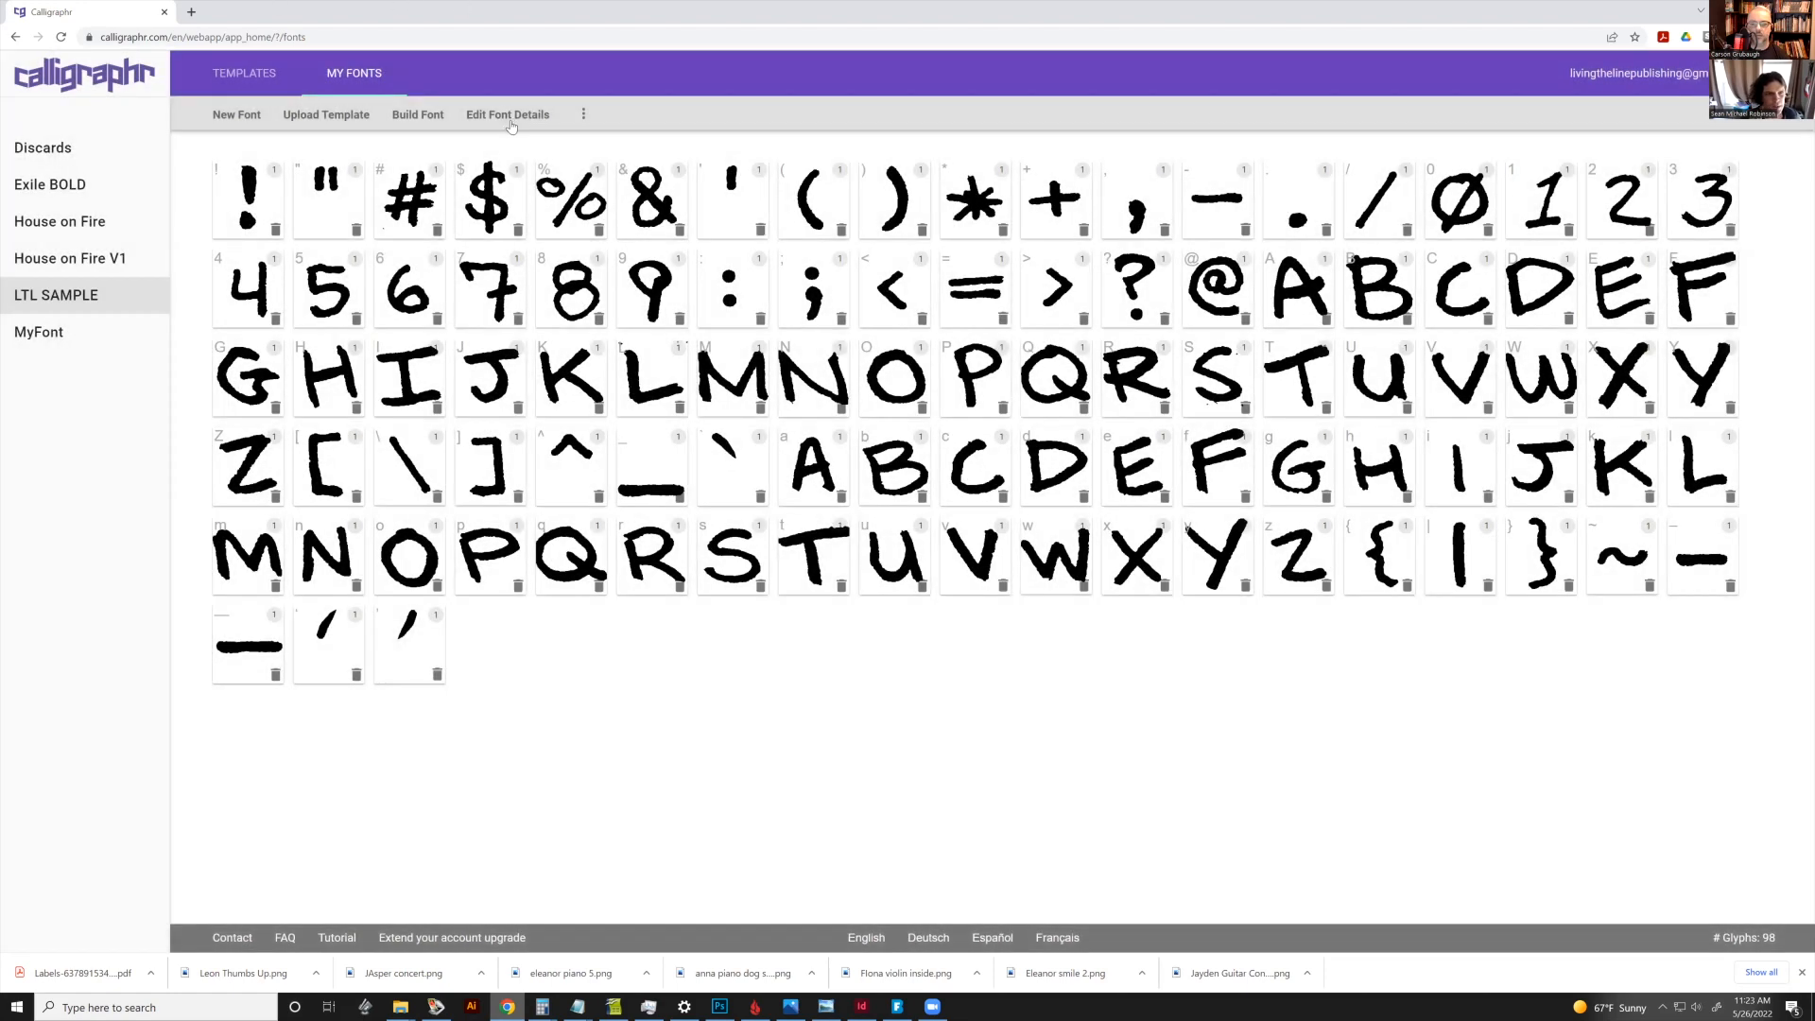
# Tighten LTL SAMPLE's letter spacing below 49%, increase its word spacing further, and save the font details
pyautogui.click(511, 121)
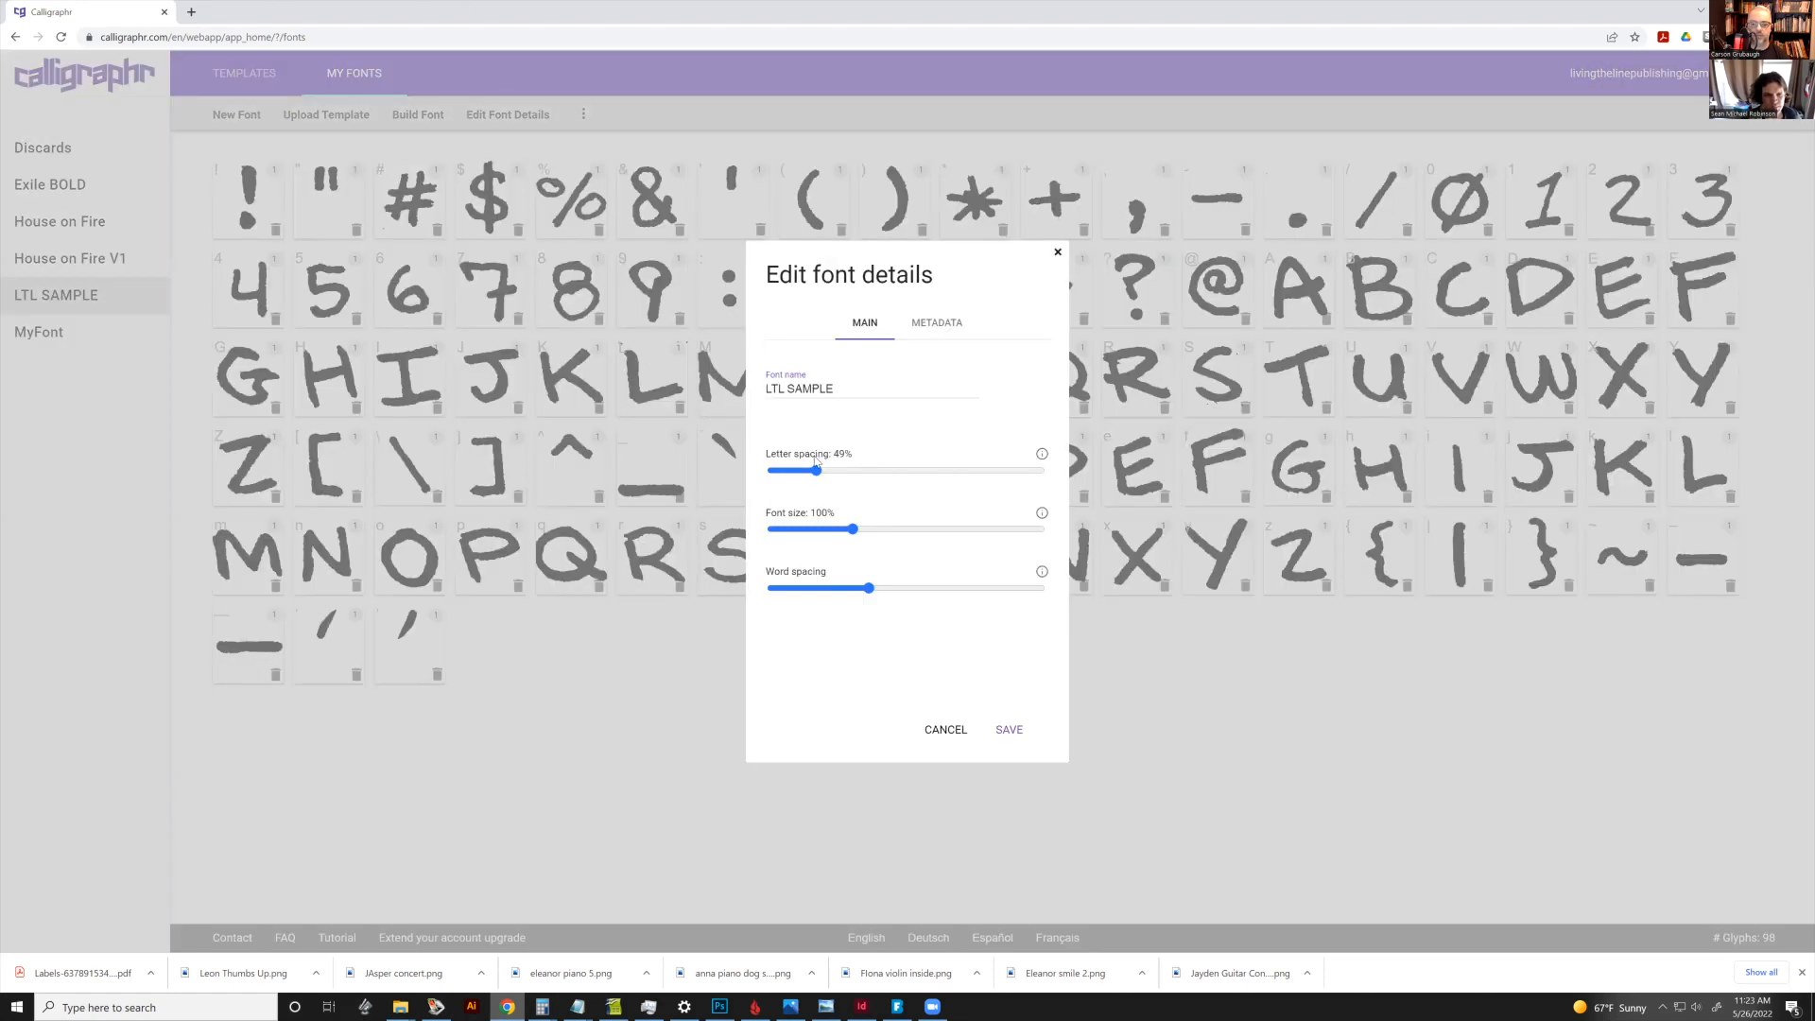
pyautogui.moveTo(815, 467); pyautogui.dragTo(799, 482)
pyautogui.moveTo(870, 589); pyautogui.dragTo(904, 588)
pyautogui.click(1017, 733)
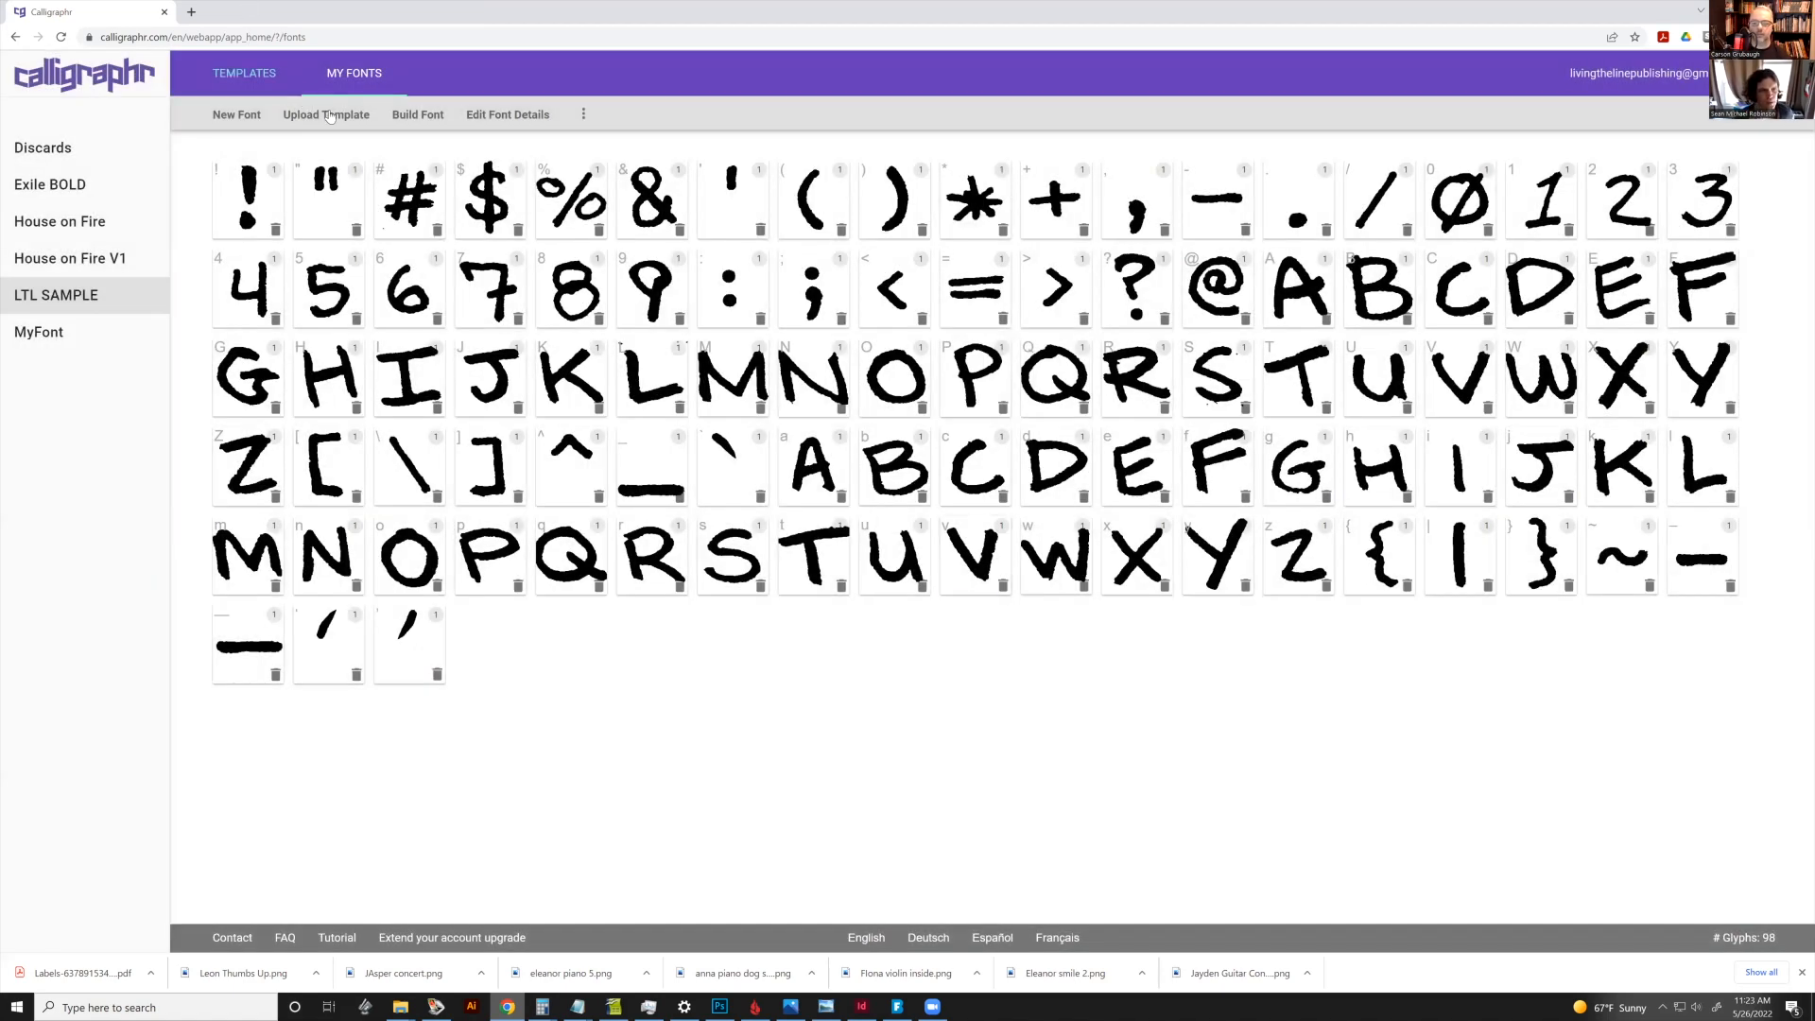
# Rebuild LTL SAMPLE and review its tighter letter and wider word spacing in the English sample text at a smaller preview size
pyautogui.click(401, 116)
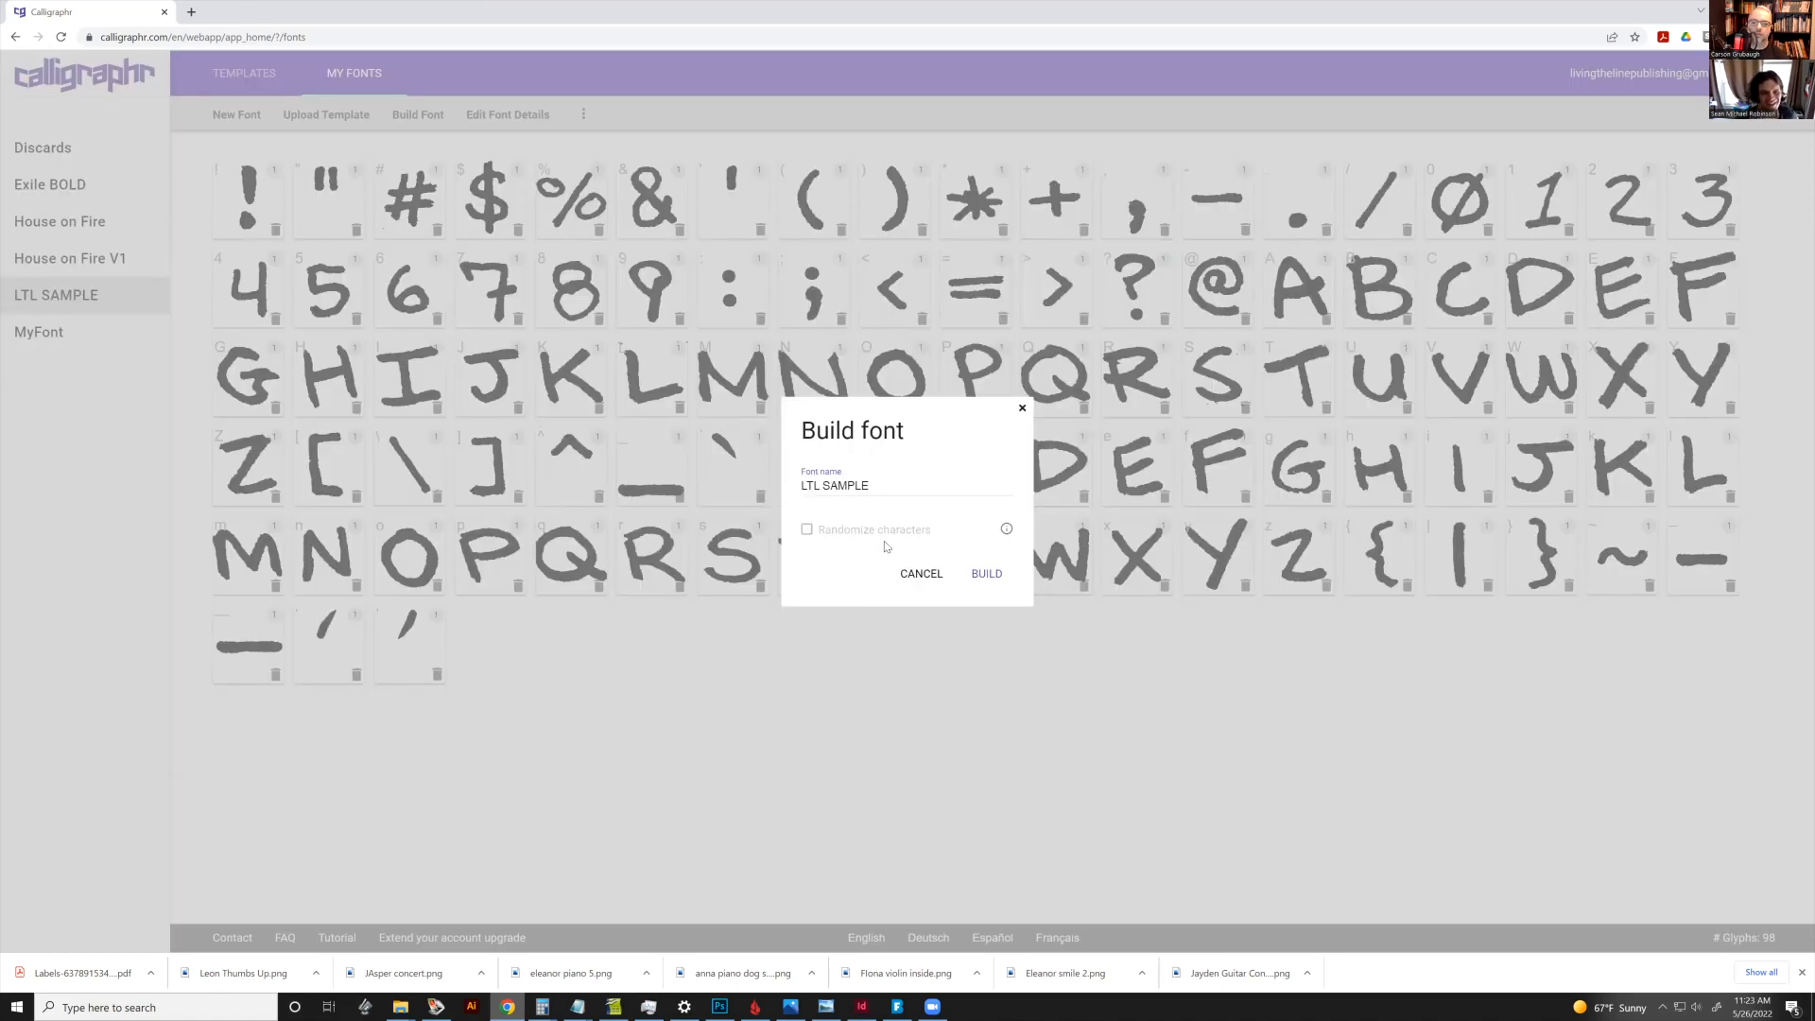
pyautogui.click(984, 573)
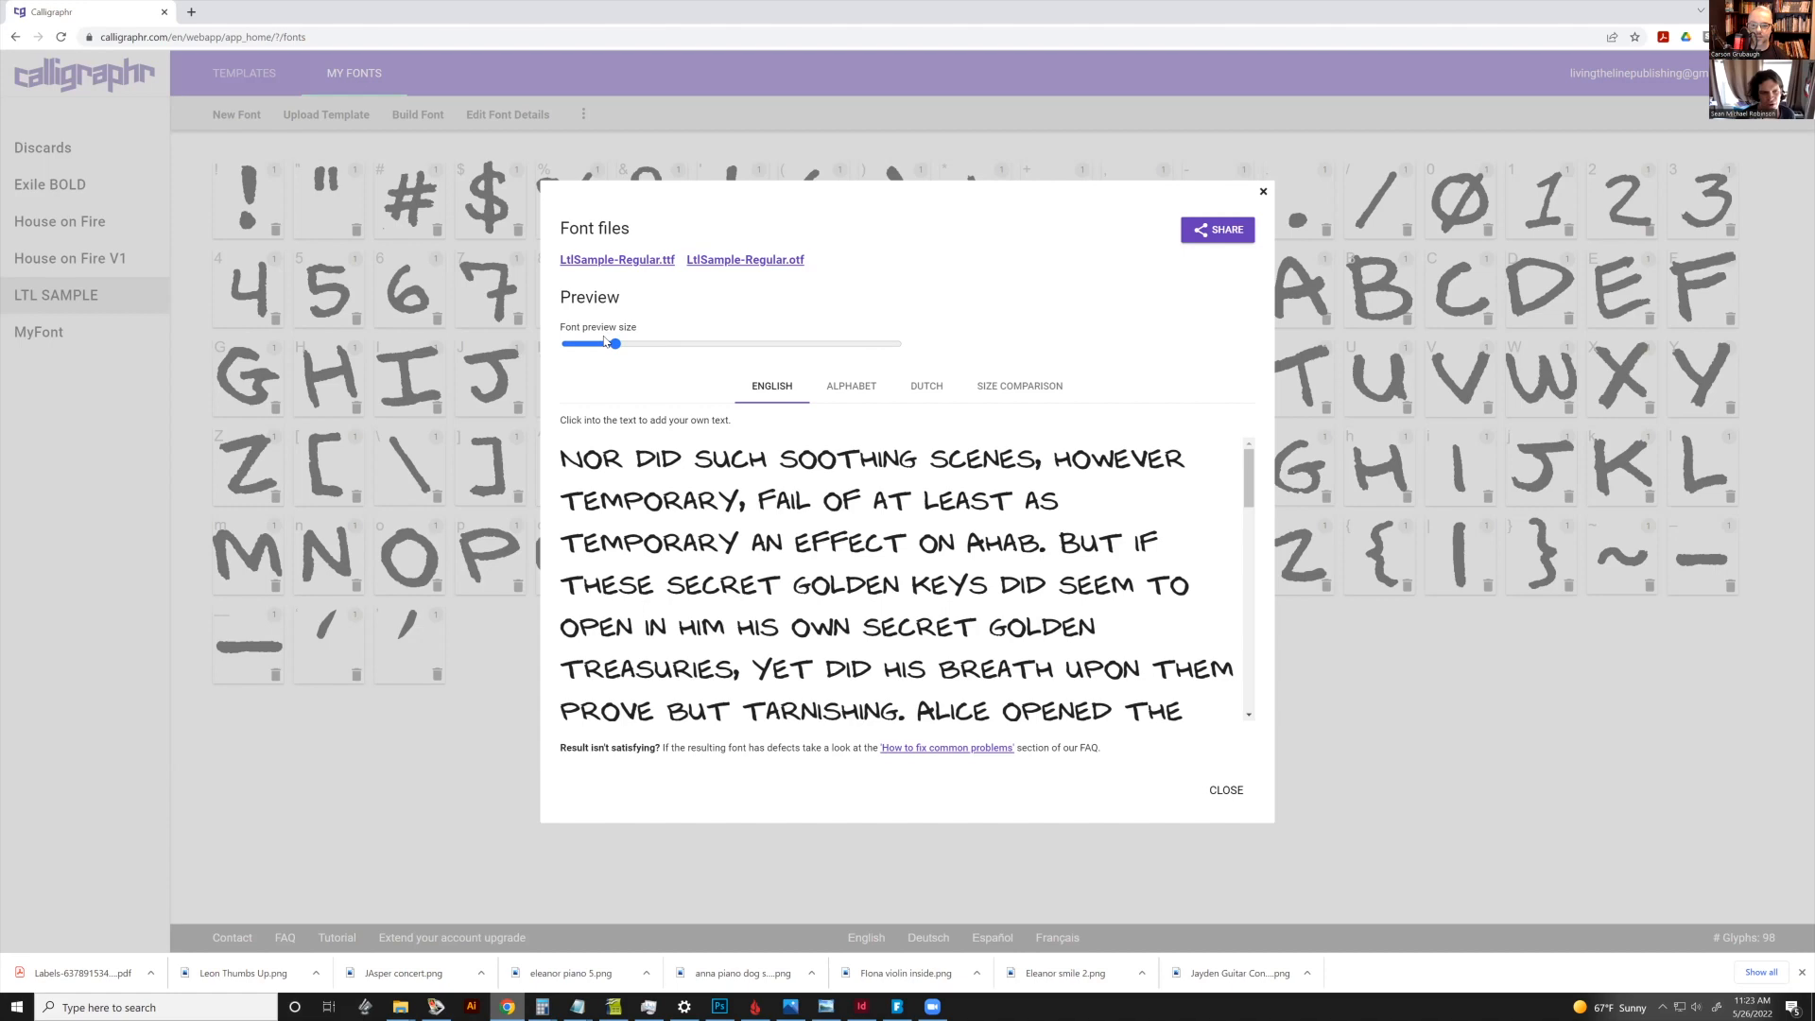
pyautogui.moveTo(615, 346); pyautogui.dragTo(597, 353)
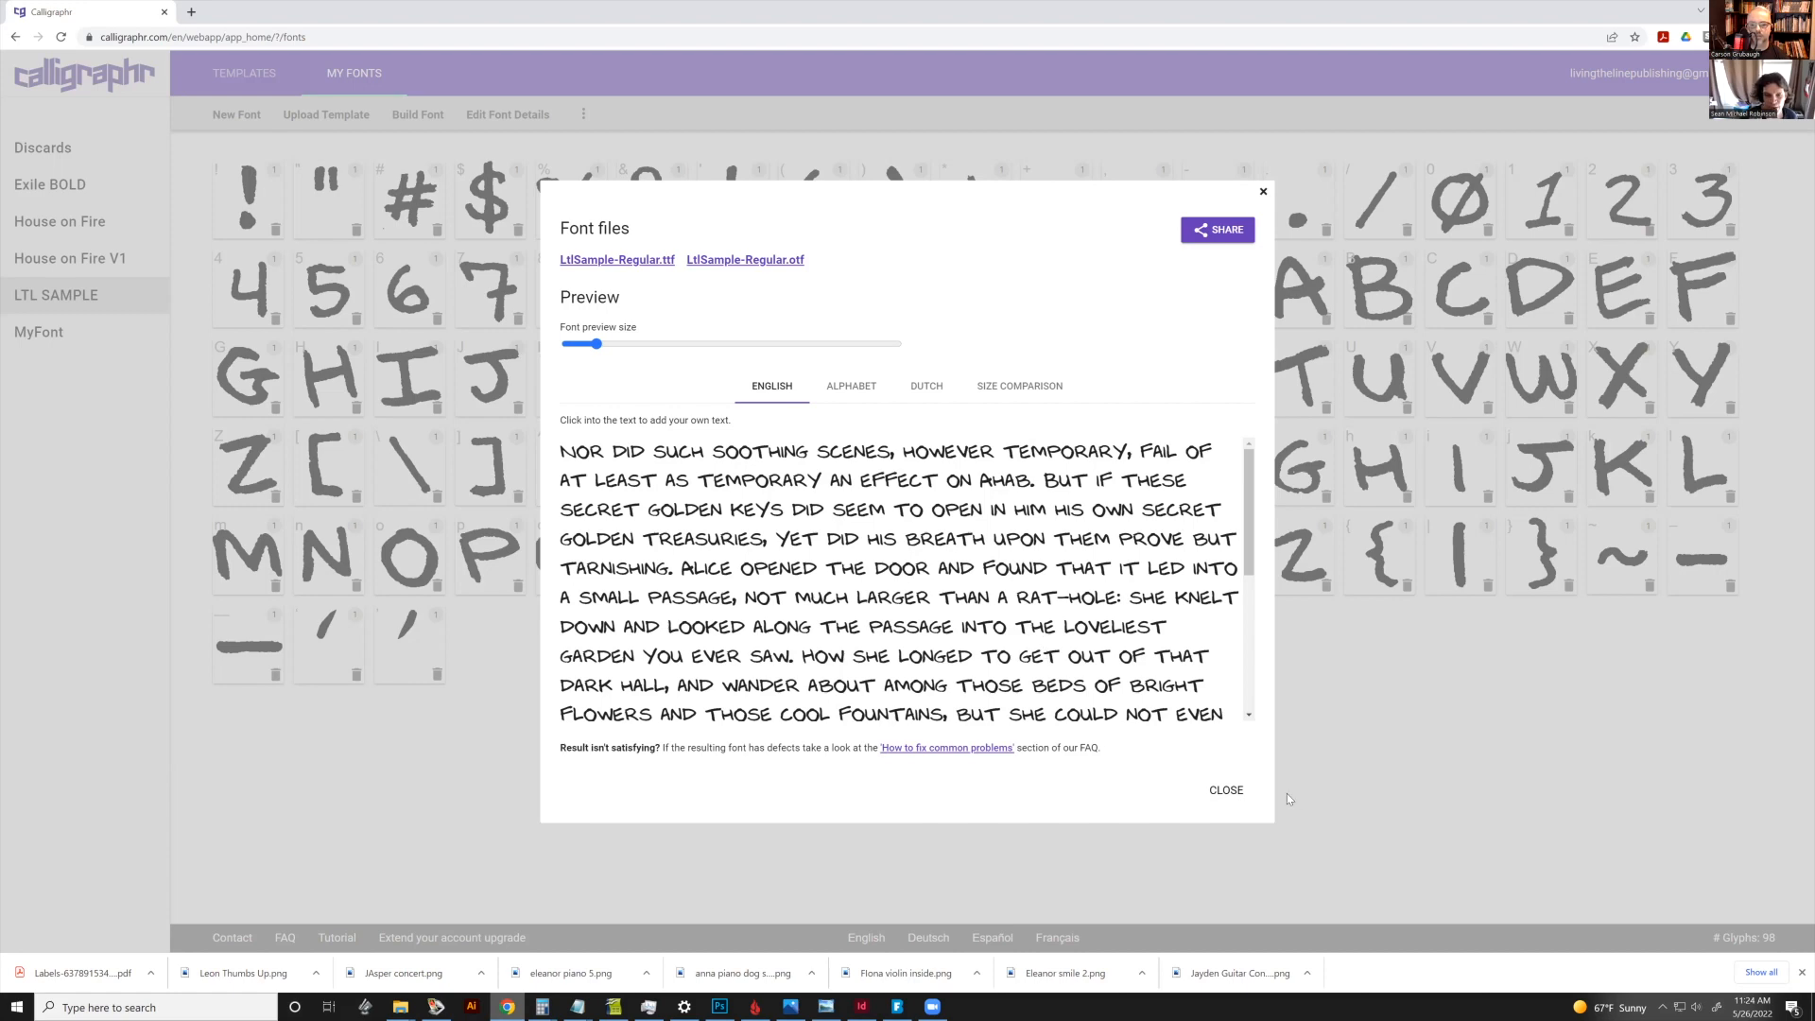
pyautogui.click(1226, 790)
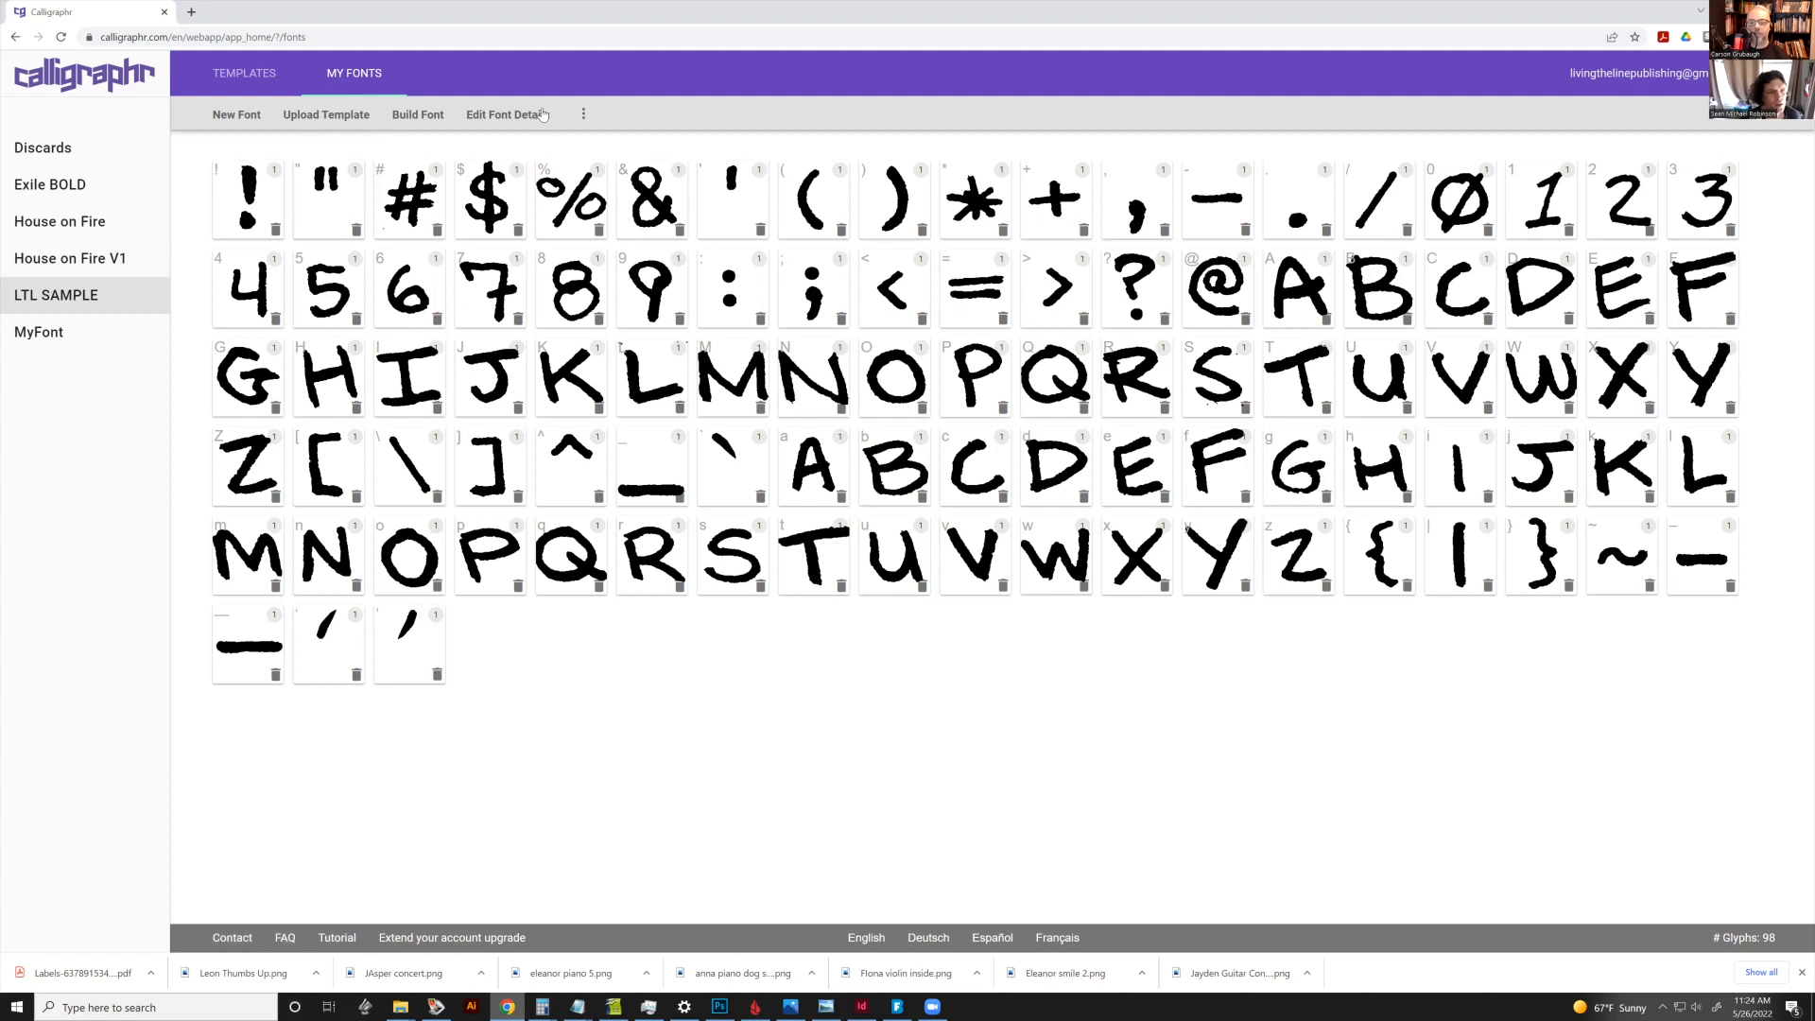
# Build LTL SAMPLE again and save the TrueType file LtlSample-Regular.ttf to the Desktop
pyautogui.click(578, 116)
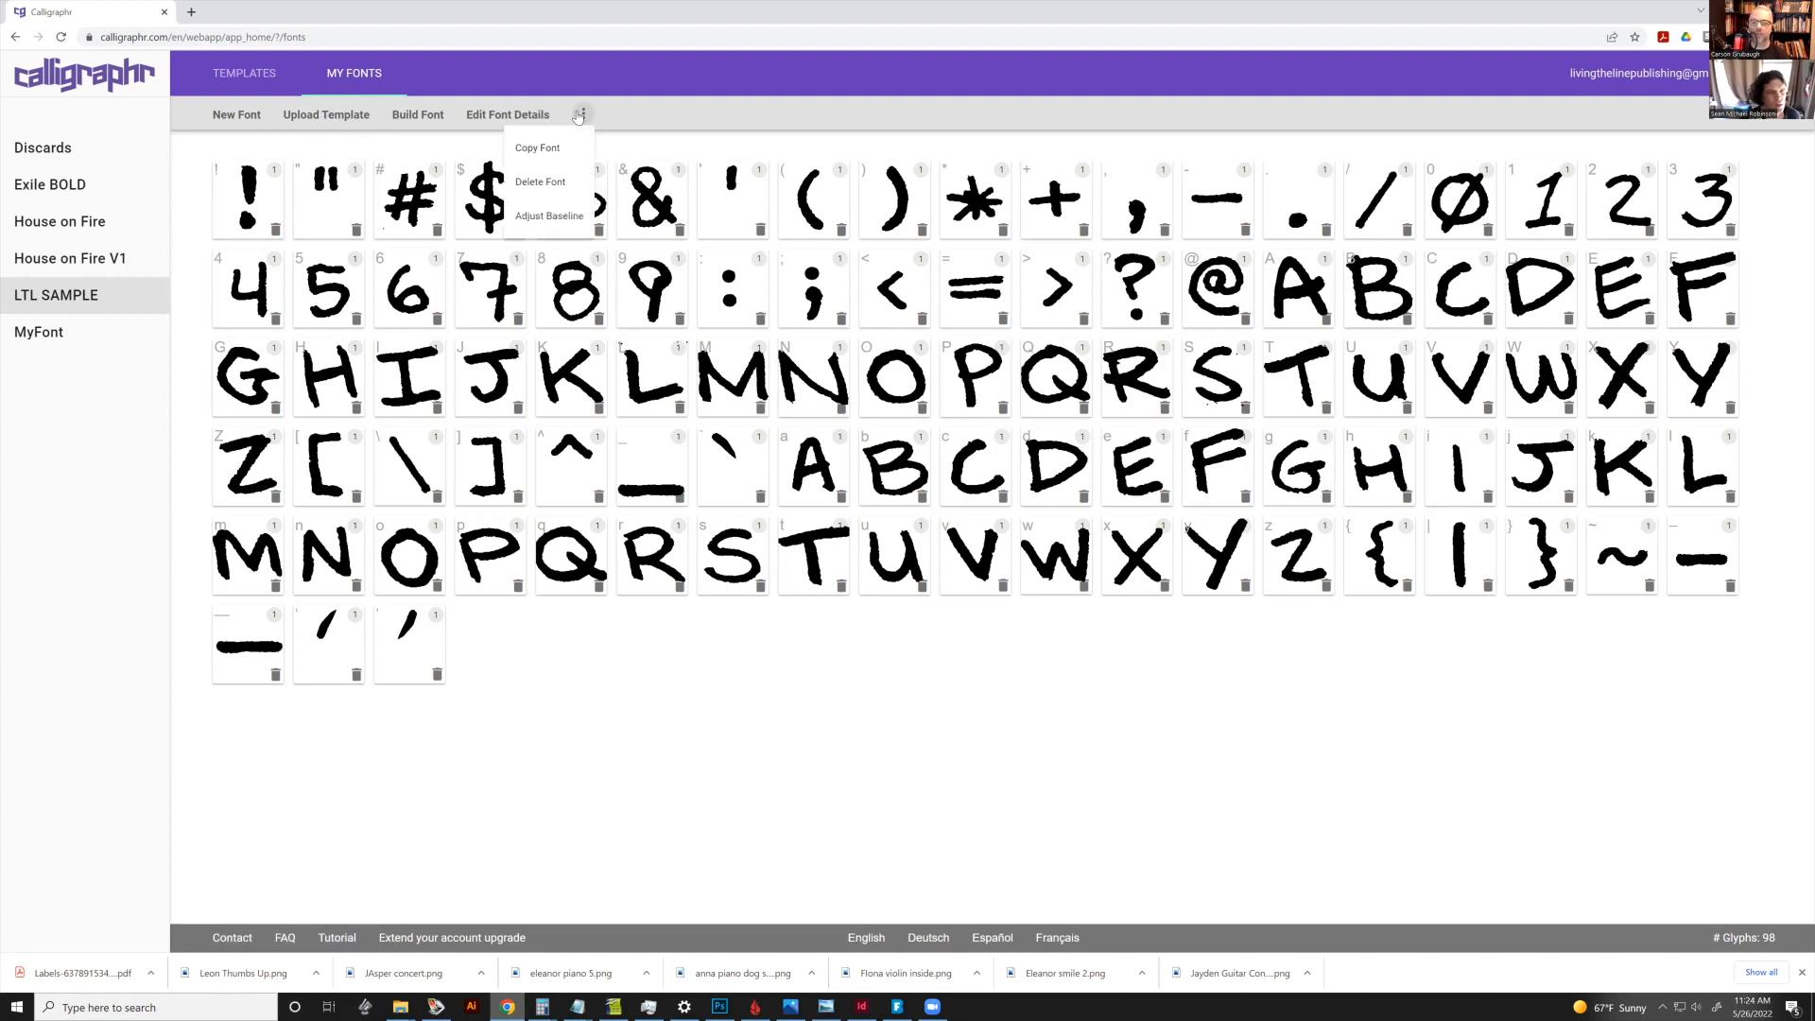
pyautogui.click(565, 111)
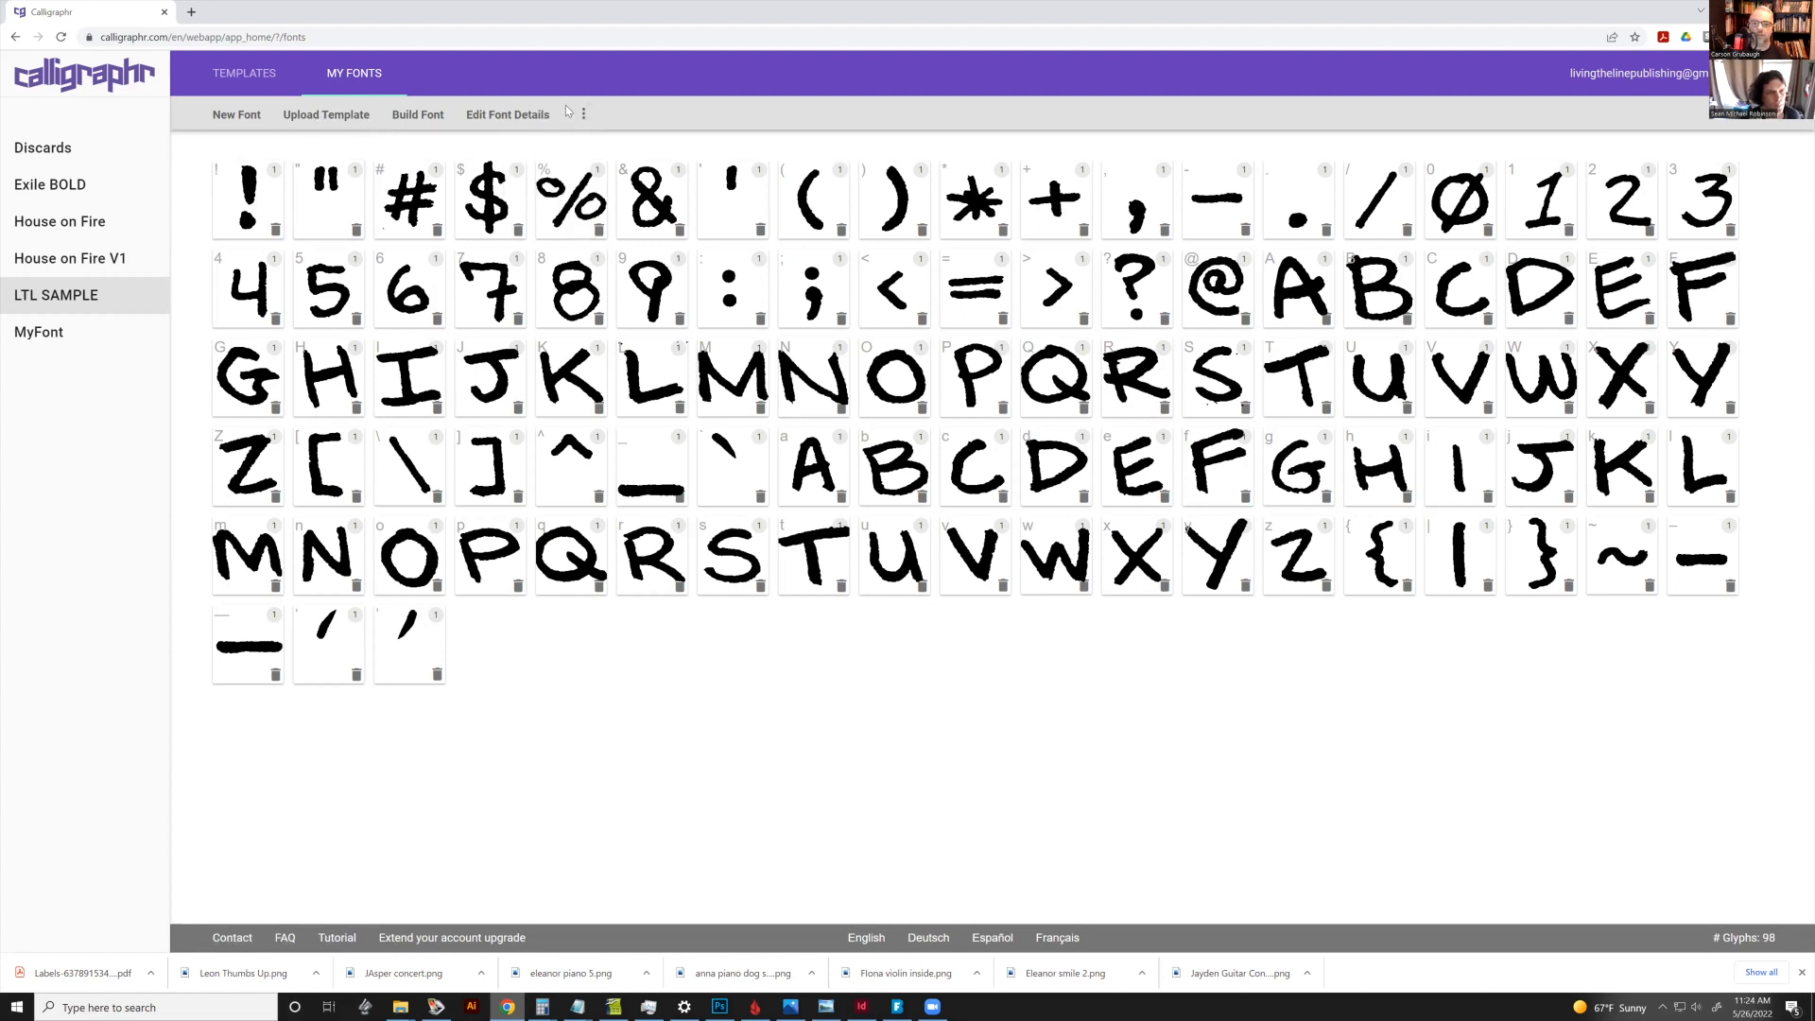
pyautogui.click(435, 120)
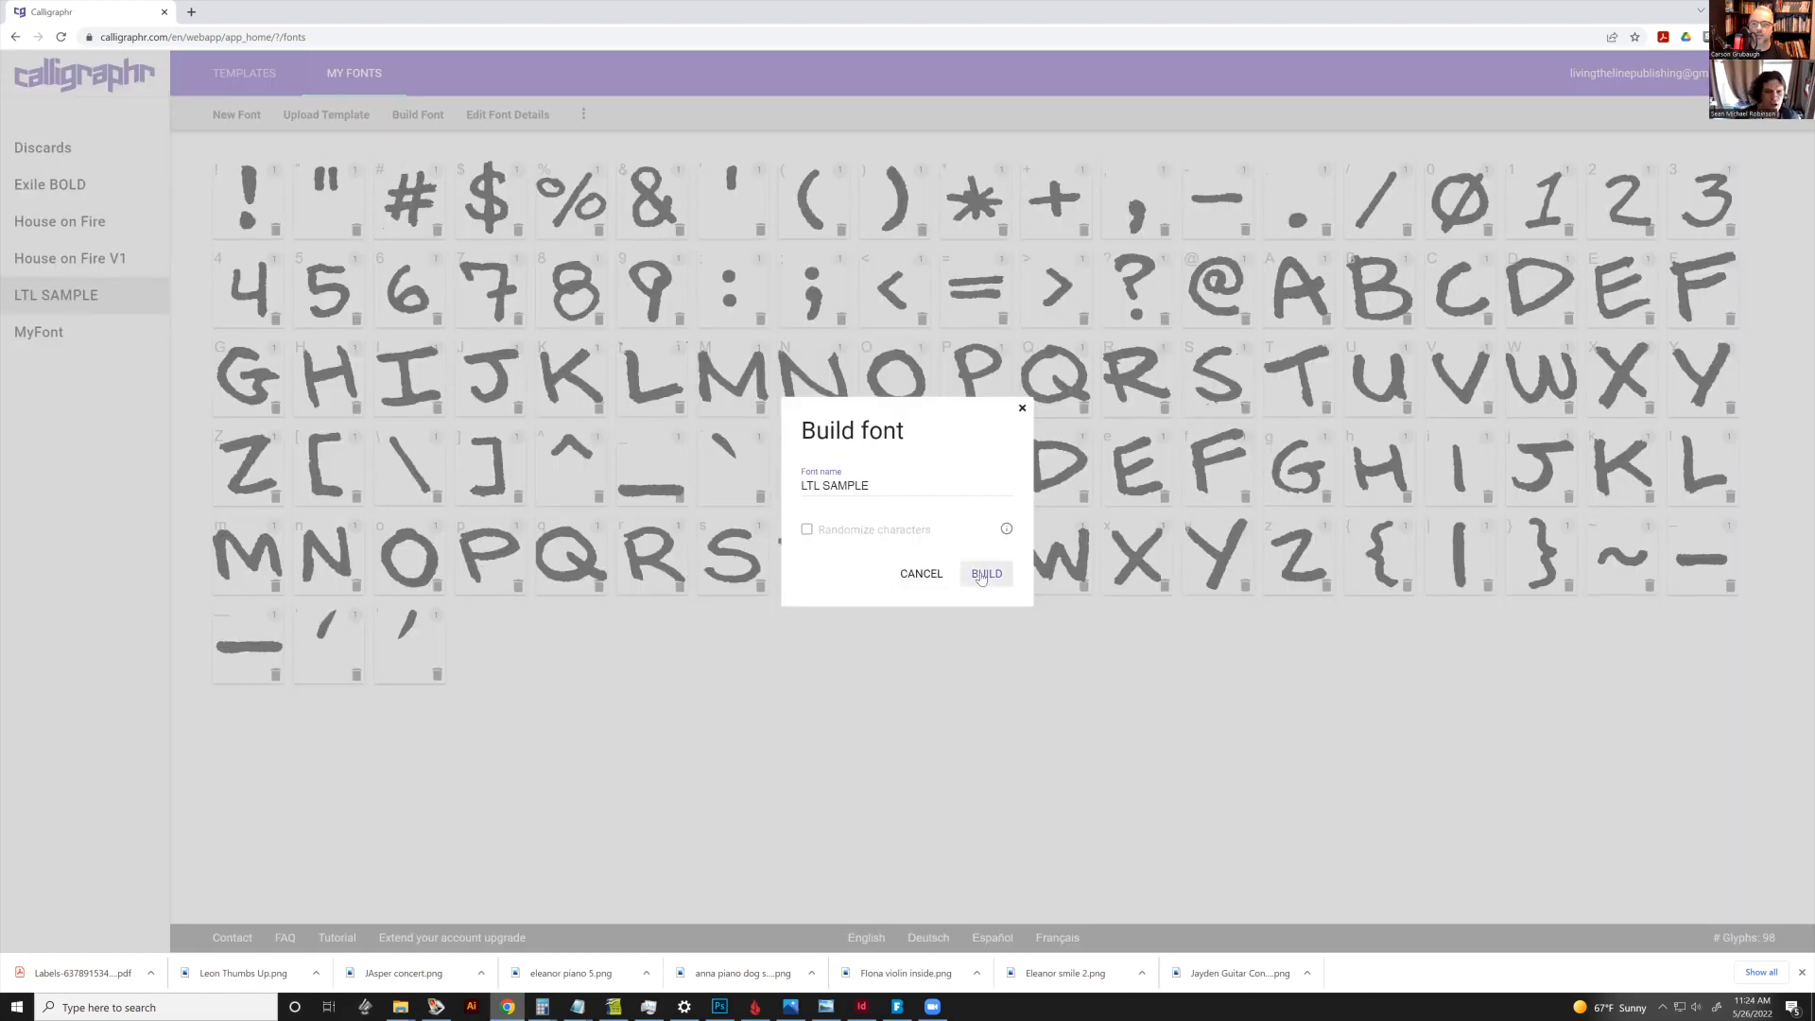
pyautogui.click(983, 571)
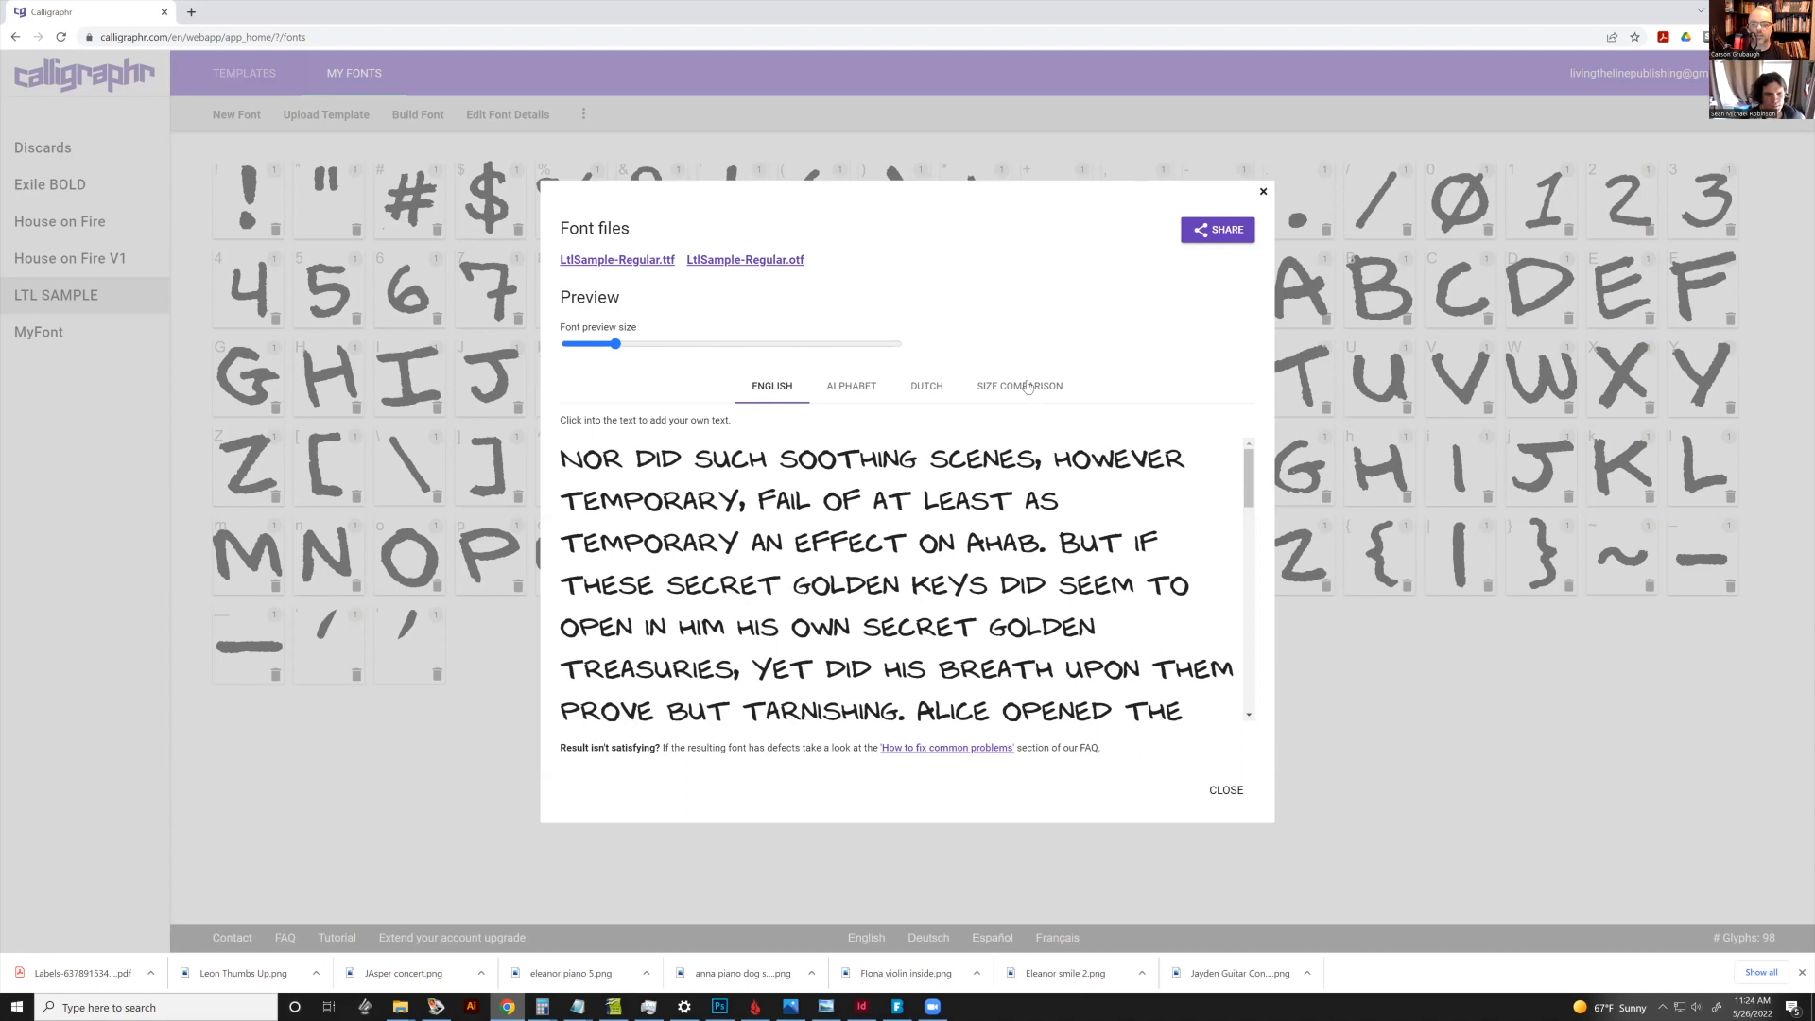
pyautogui.click(649, 263)
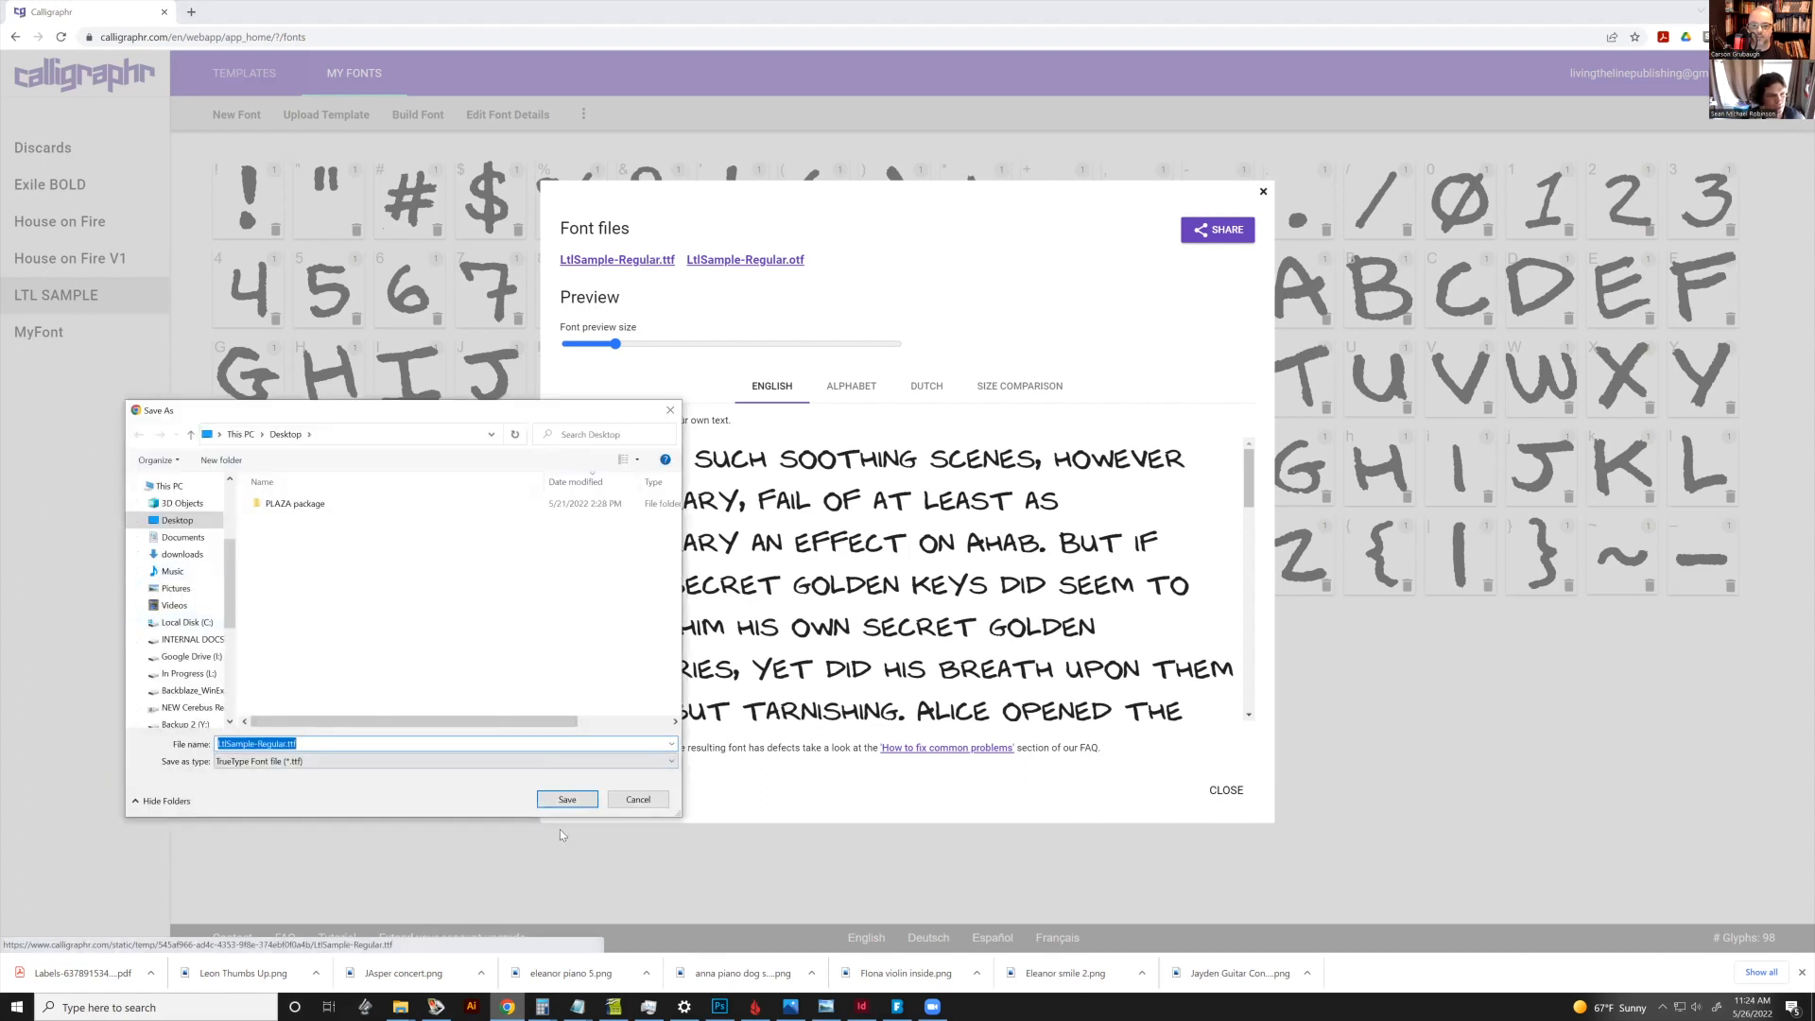
pyautogui.click(567, 799)
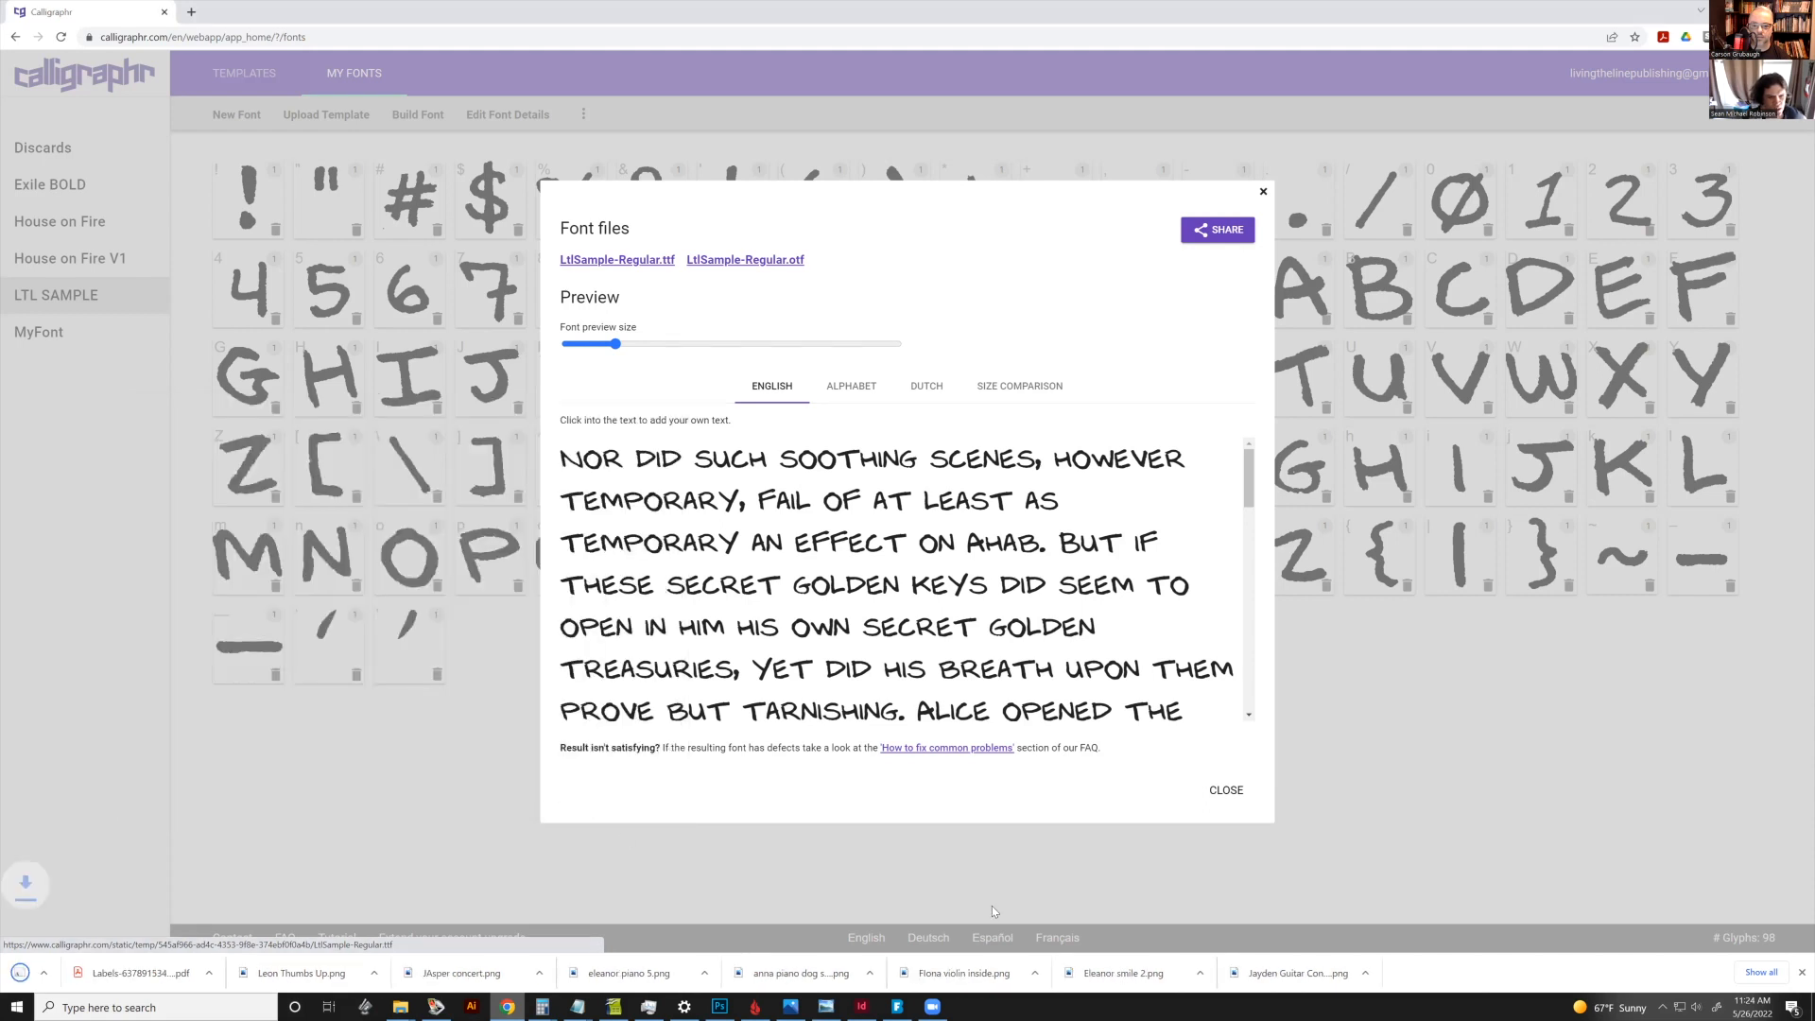
# Switch to Birdfont in a maximized window and open LtlSample-Regular.ttf from the Desktop
pyautogui.click(898, 1004)
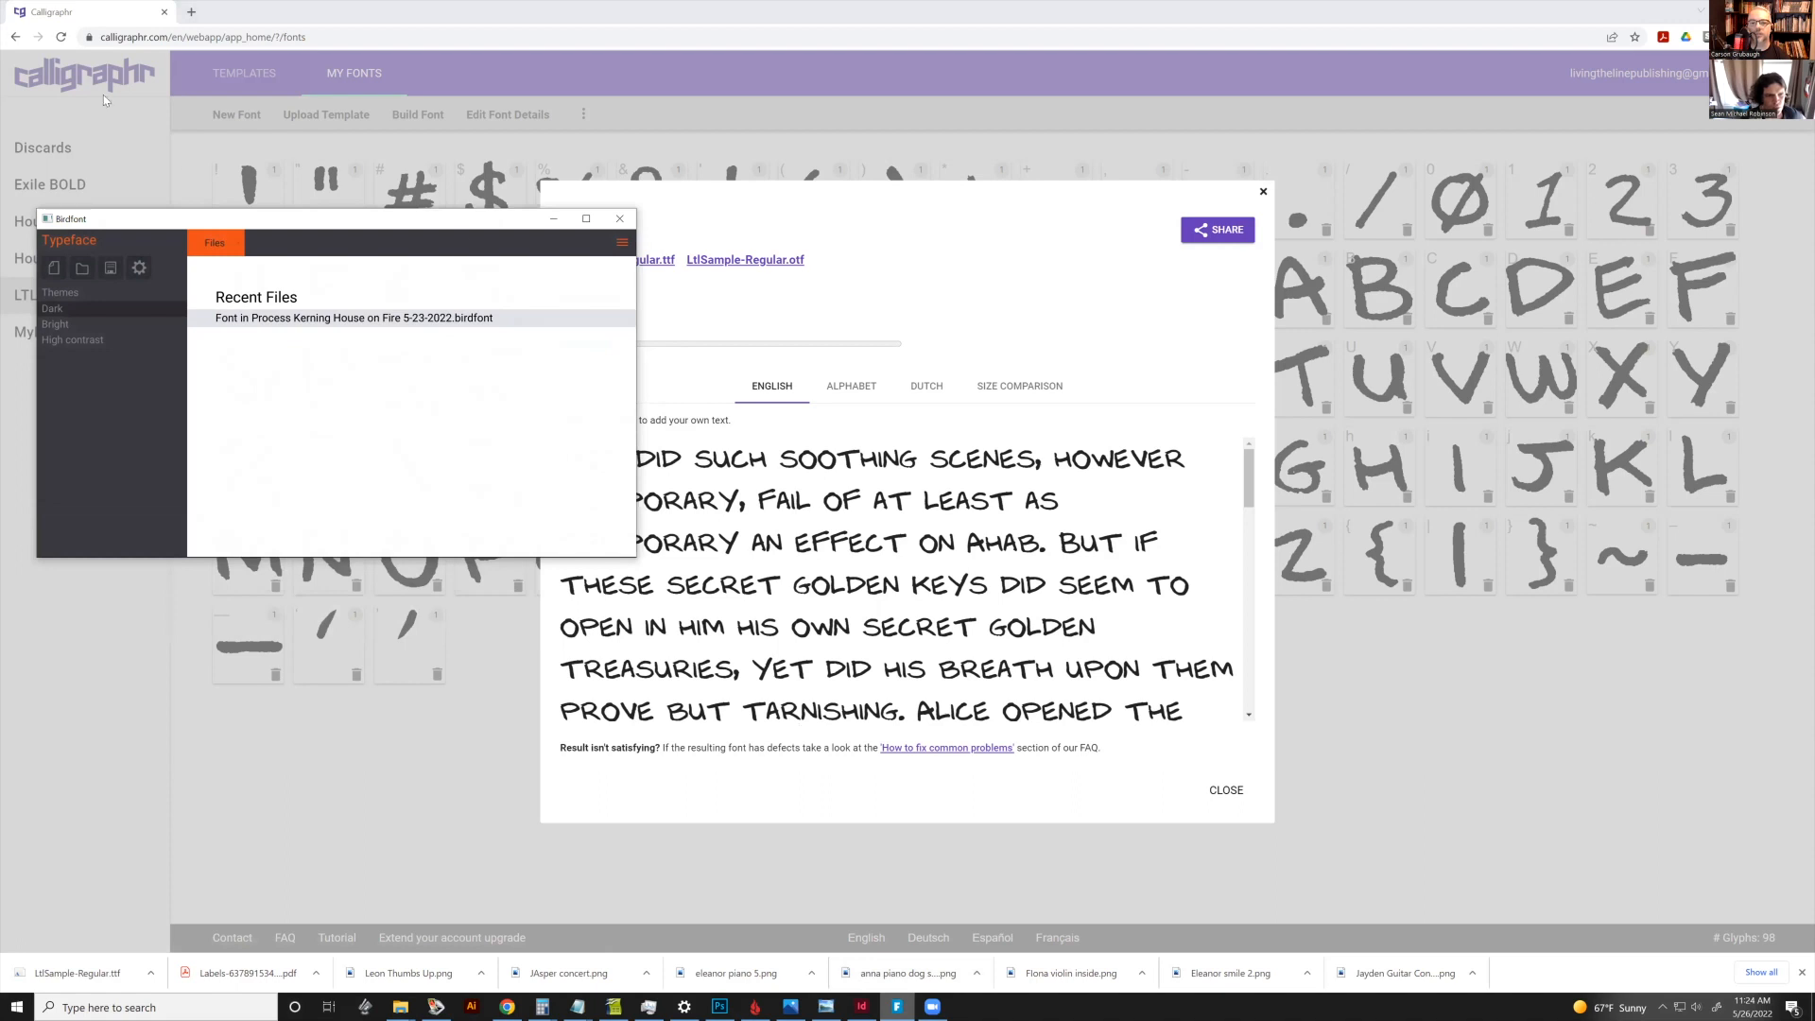
pyautogui.click(586, 218)
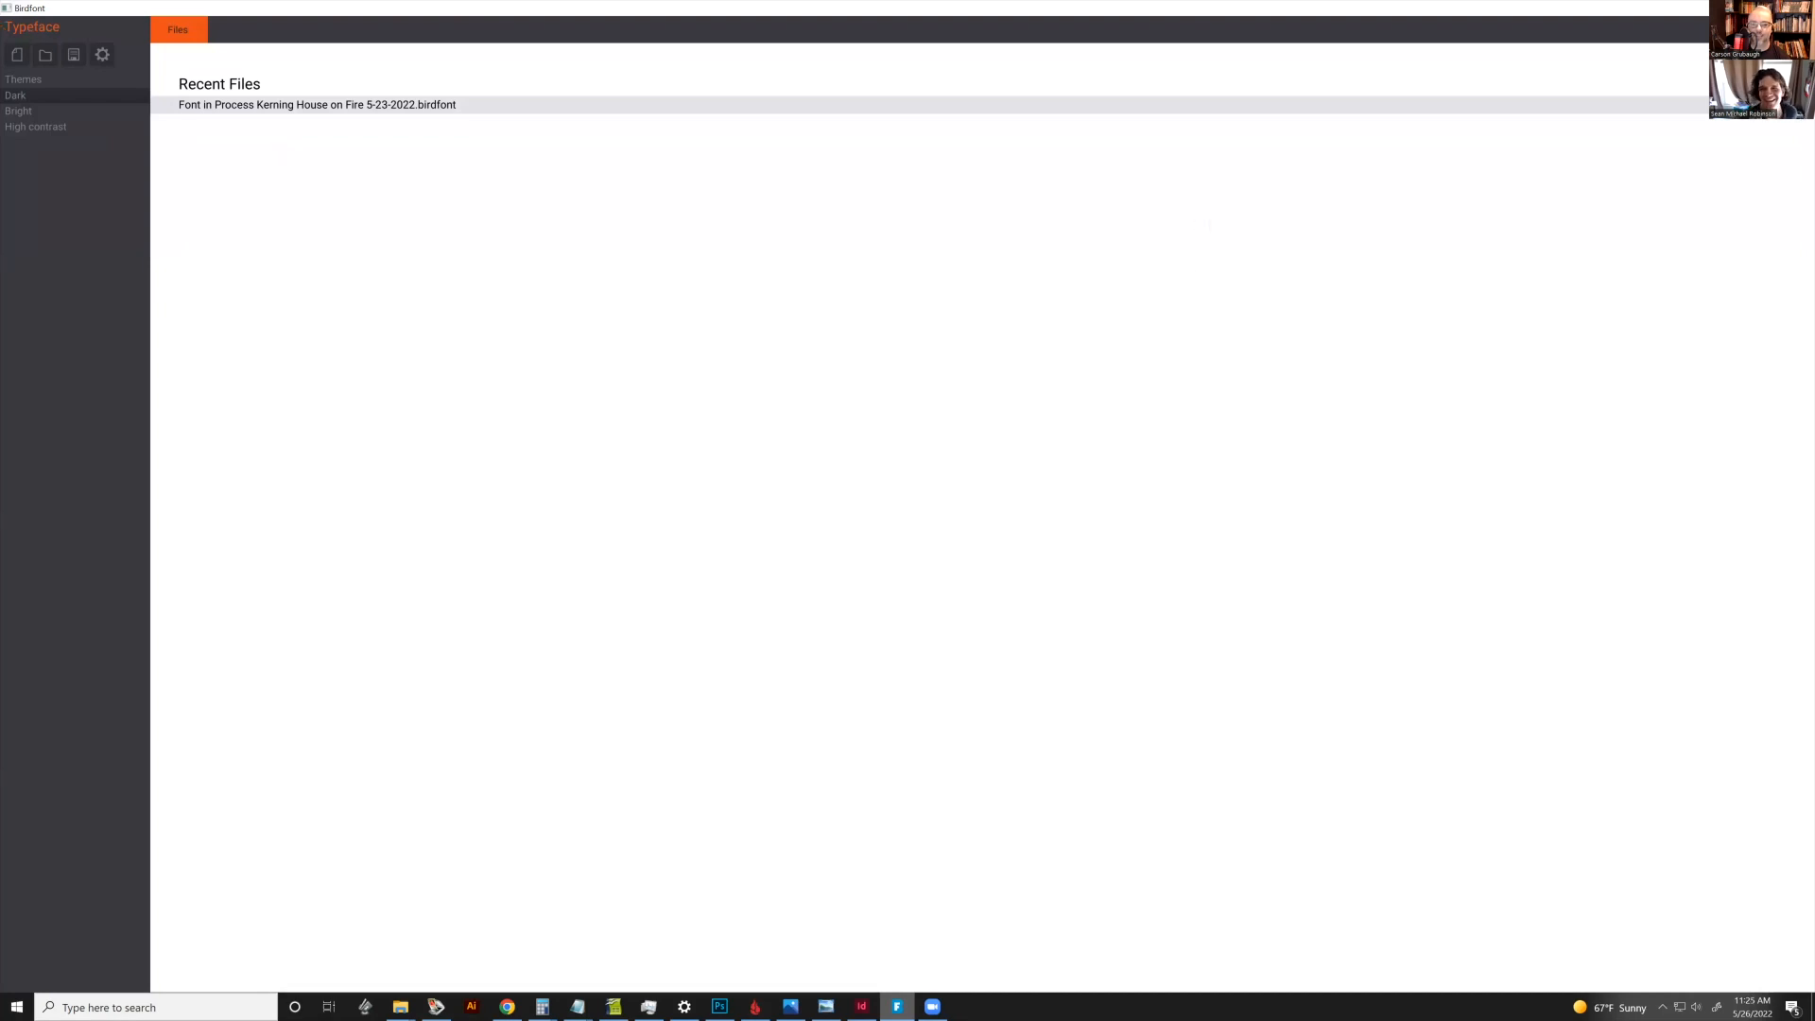
pyautogui.click(1797, 30)
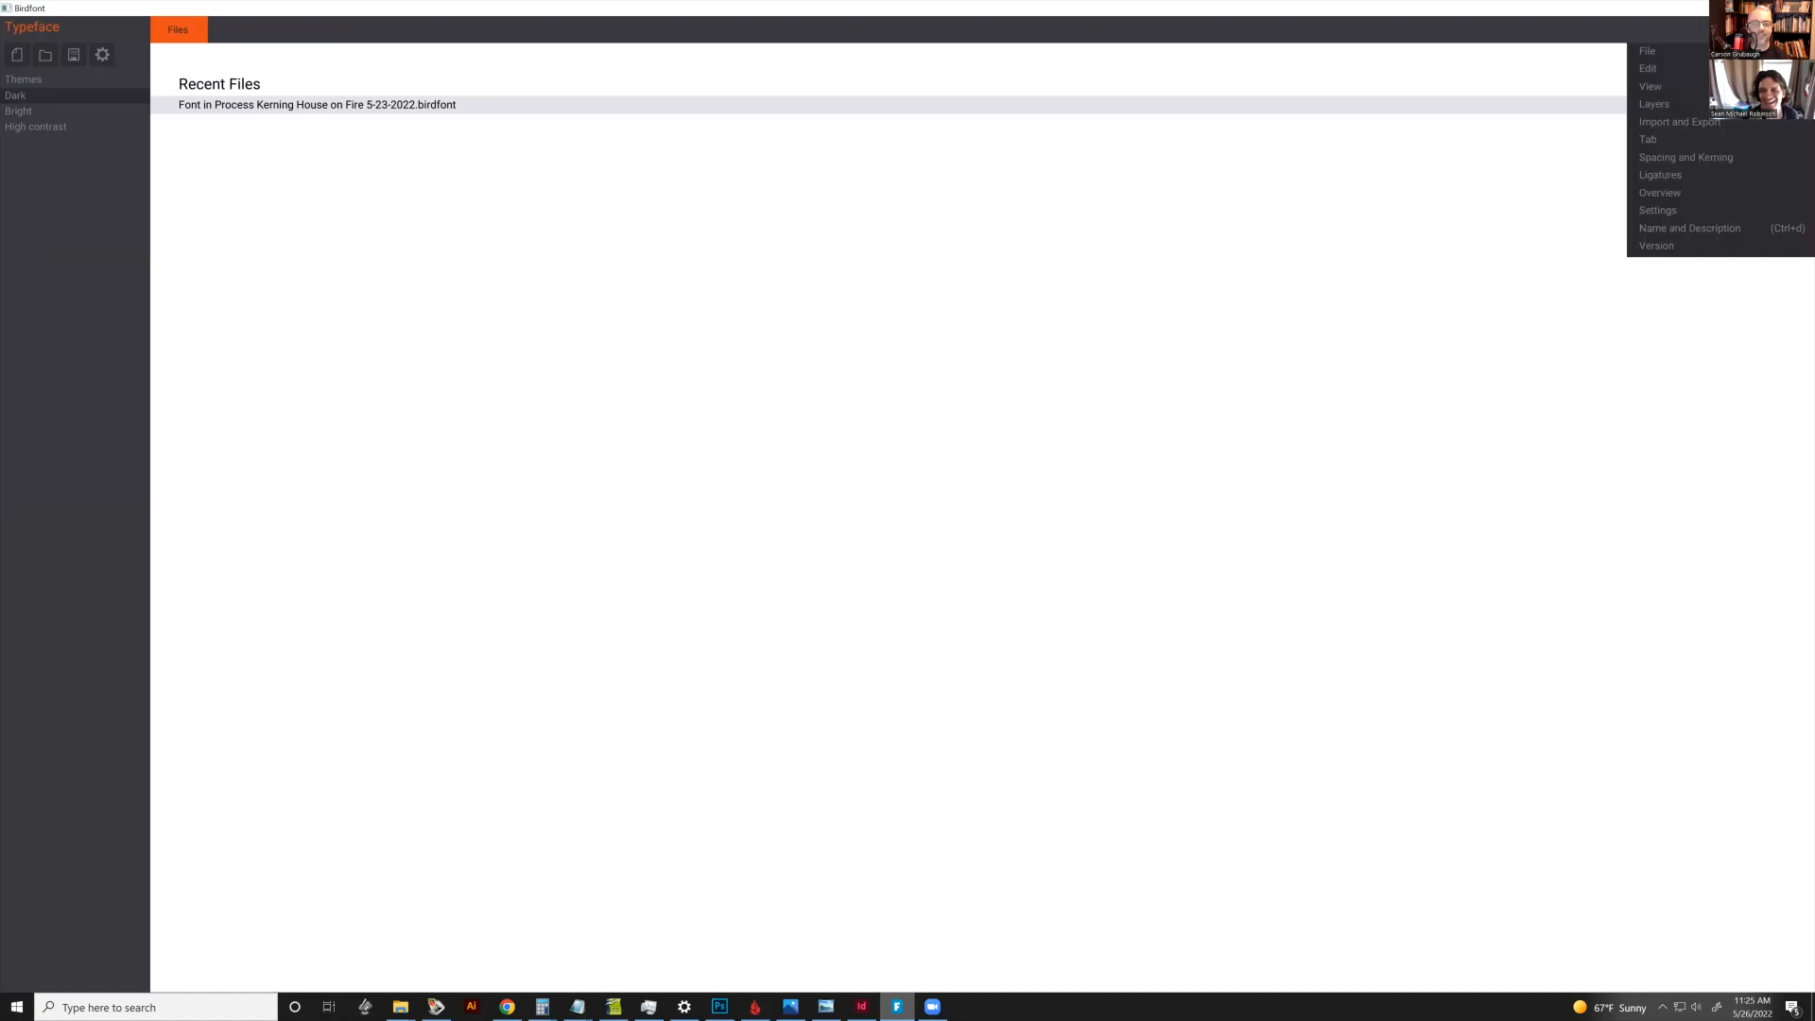
pyautogui.click(1679, 63)
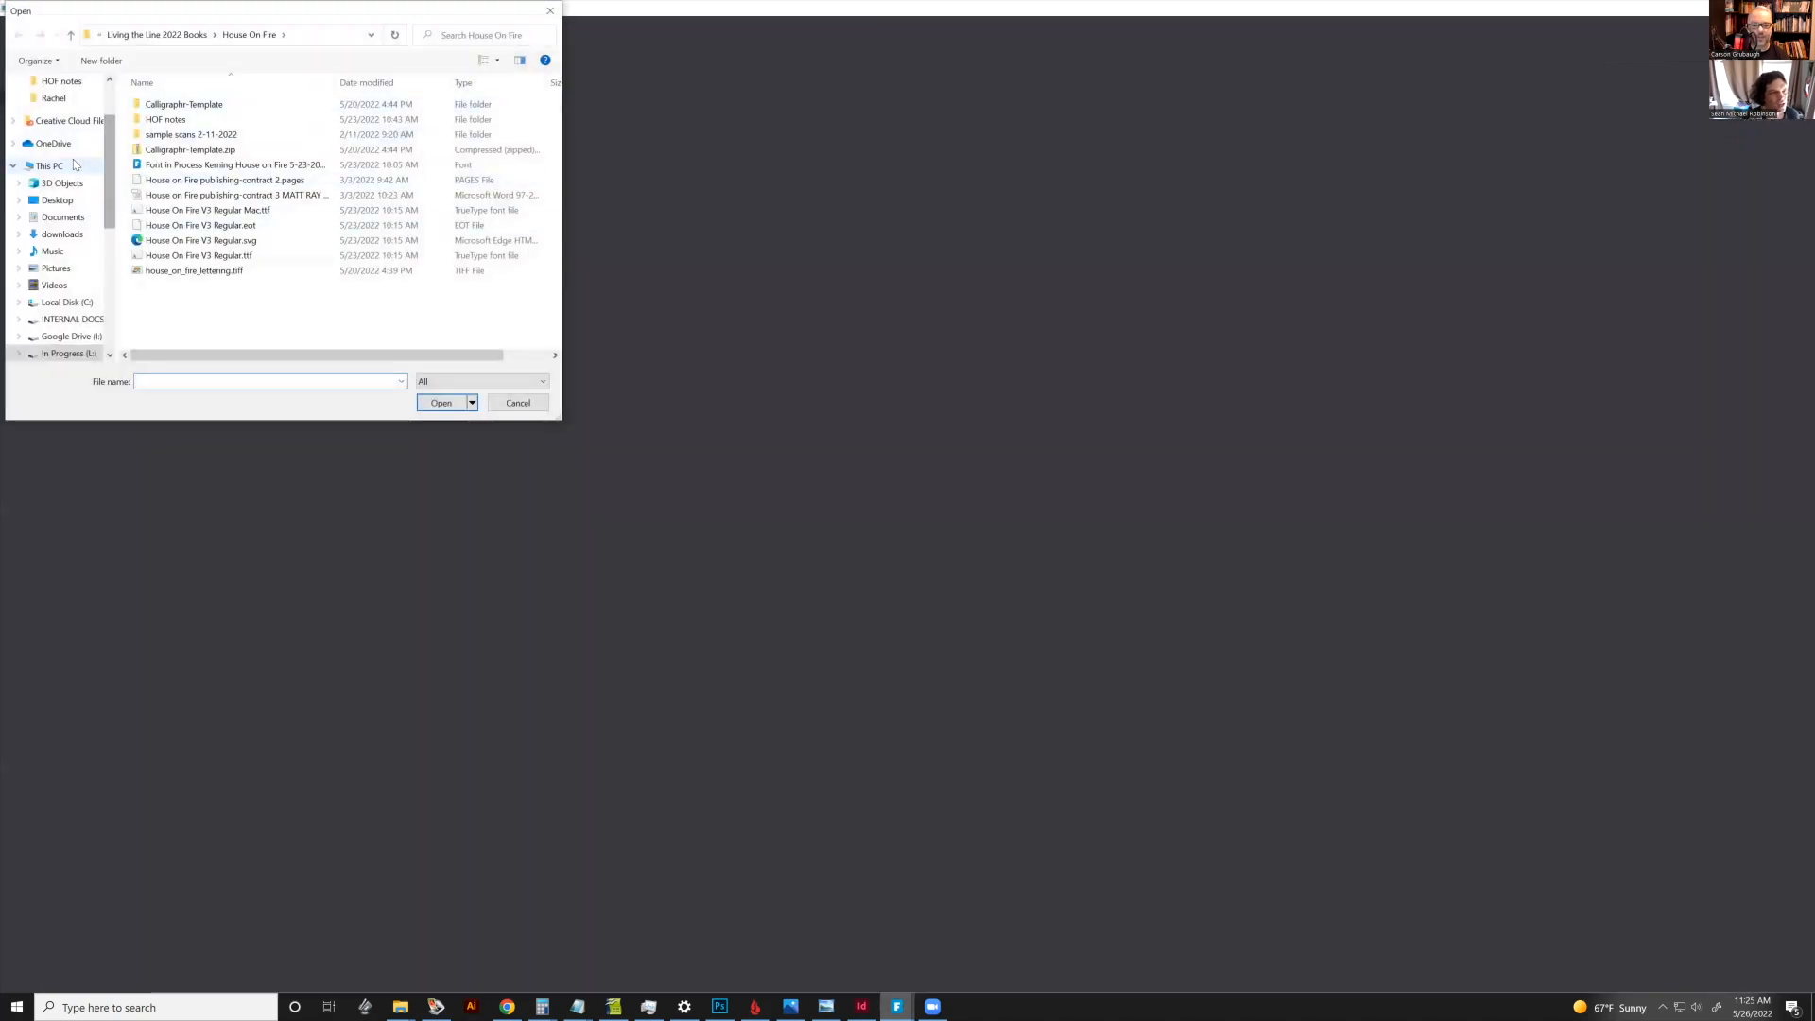
pyautogui.click(68, 201)
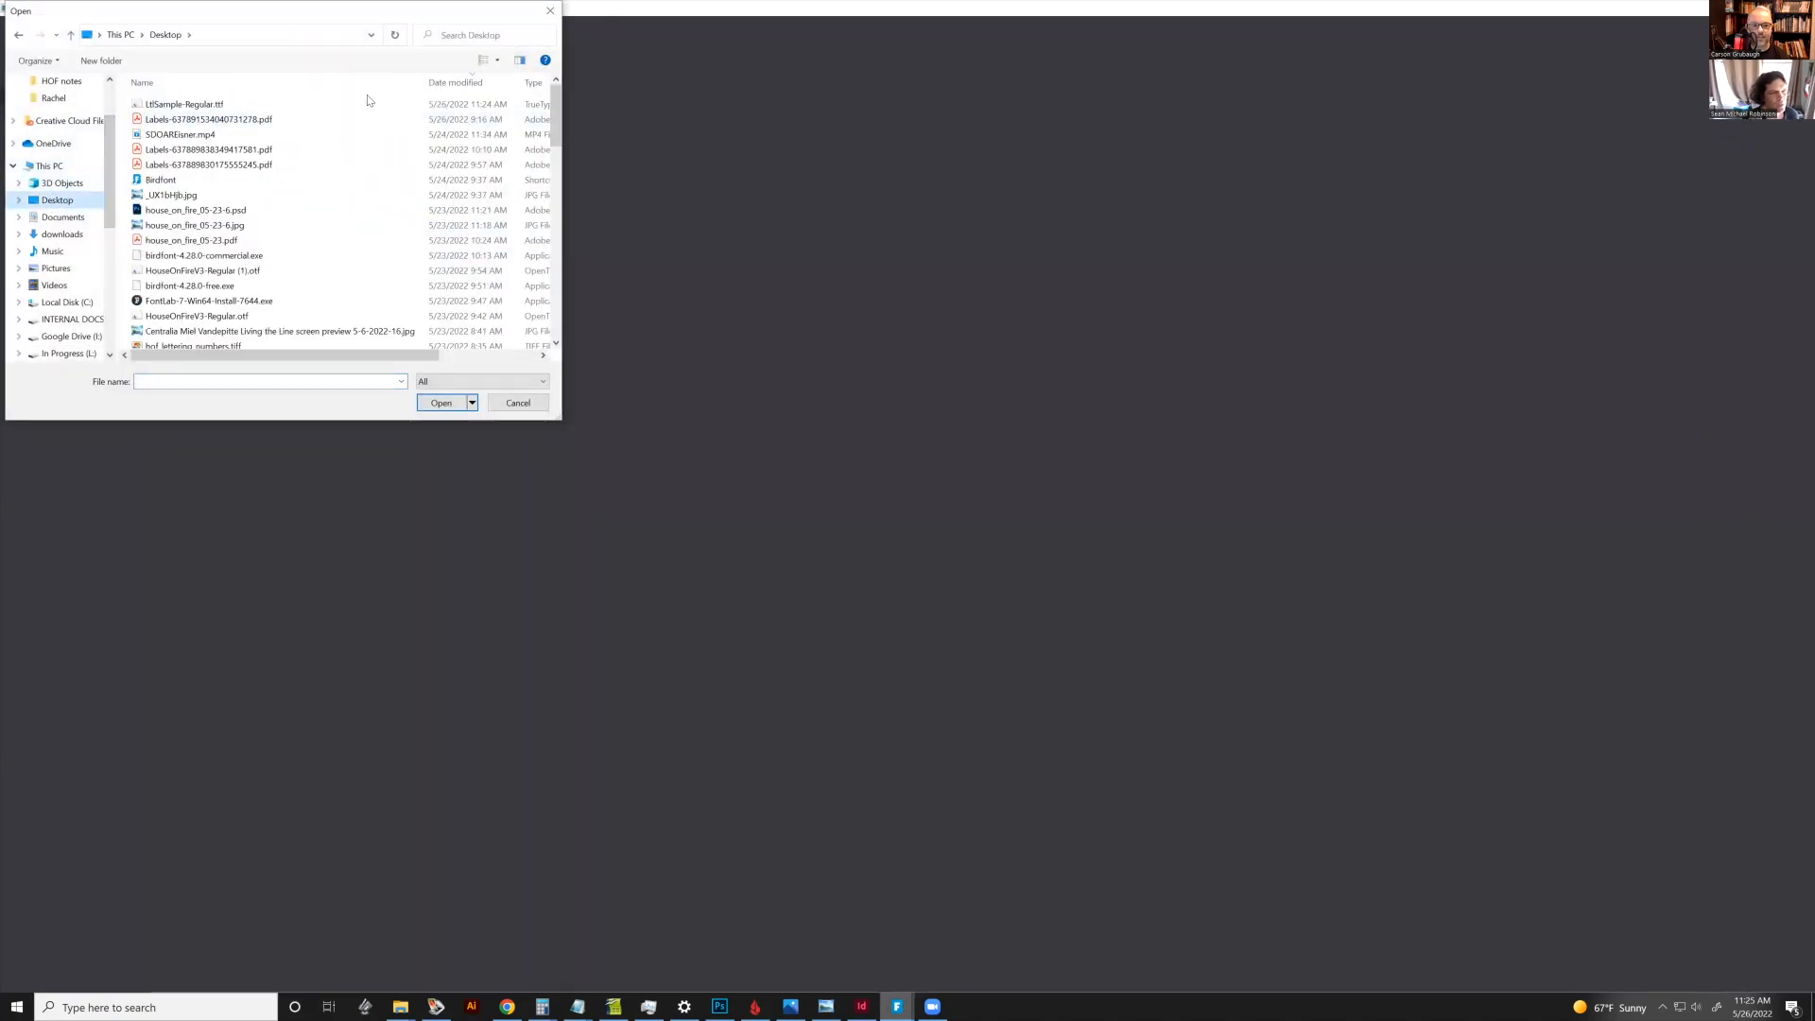
pyautogui.click(275, 104)
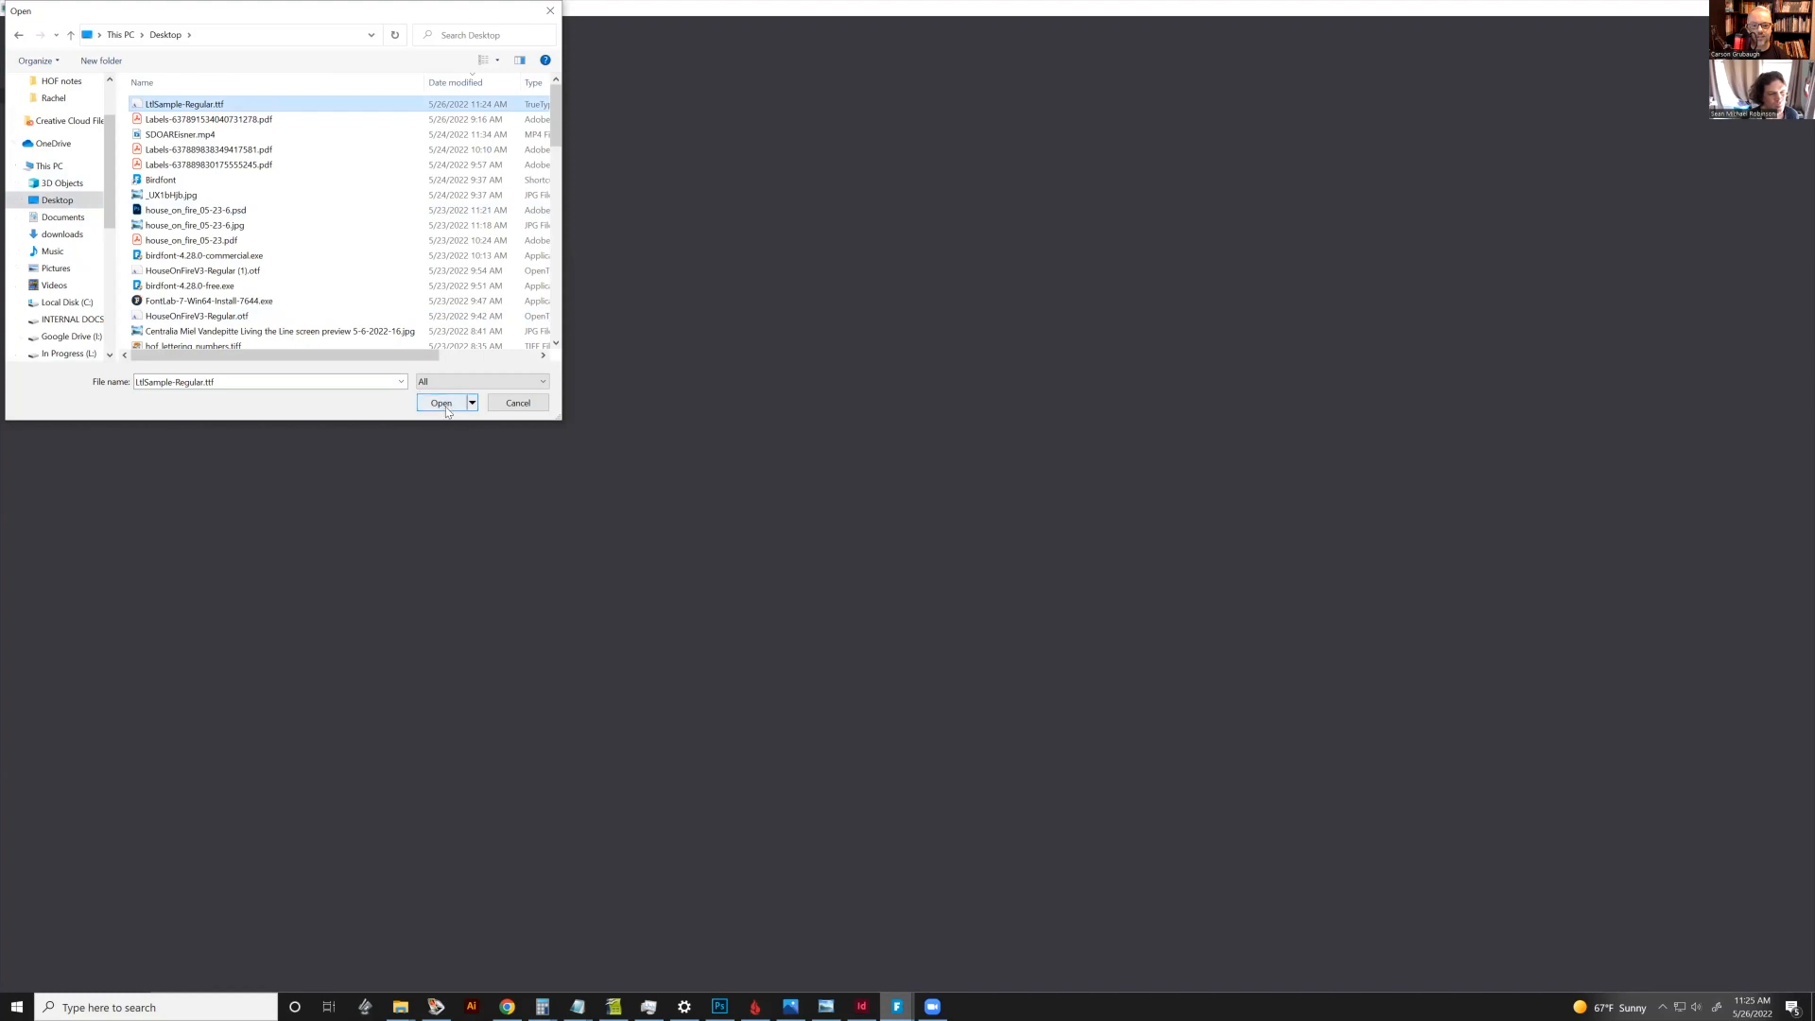
pyautogui.click(444, 405)
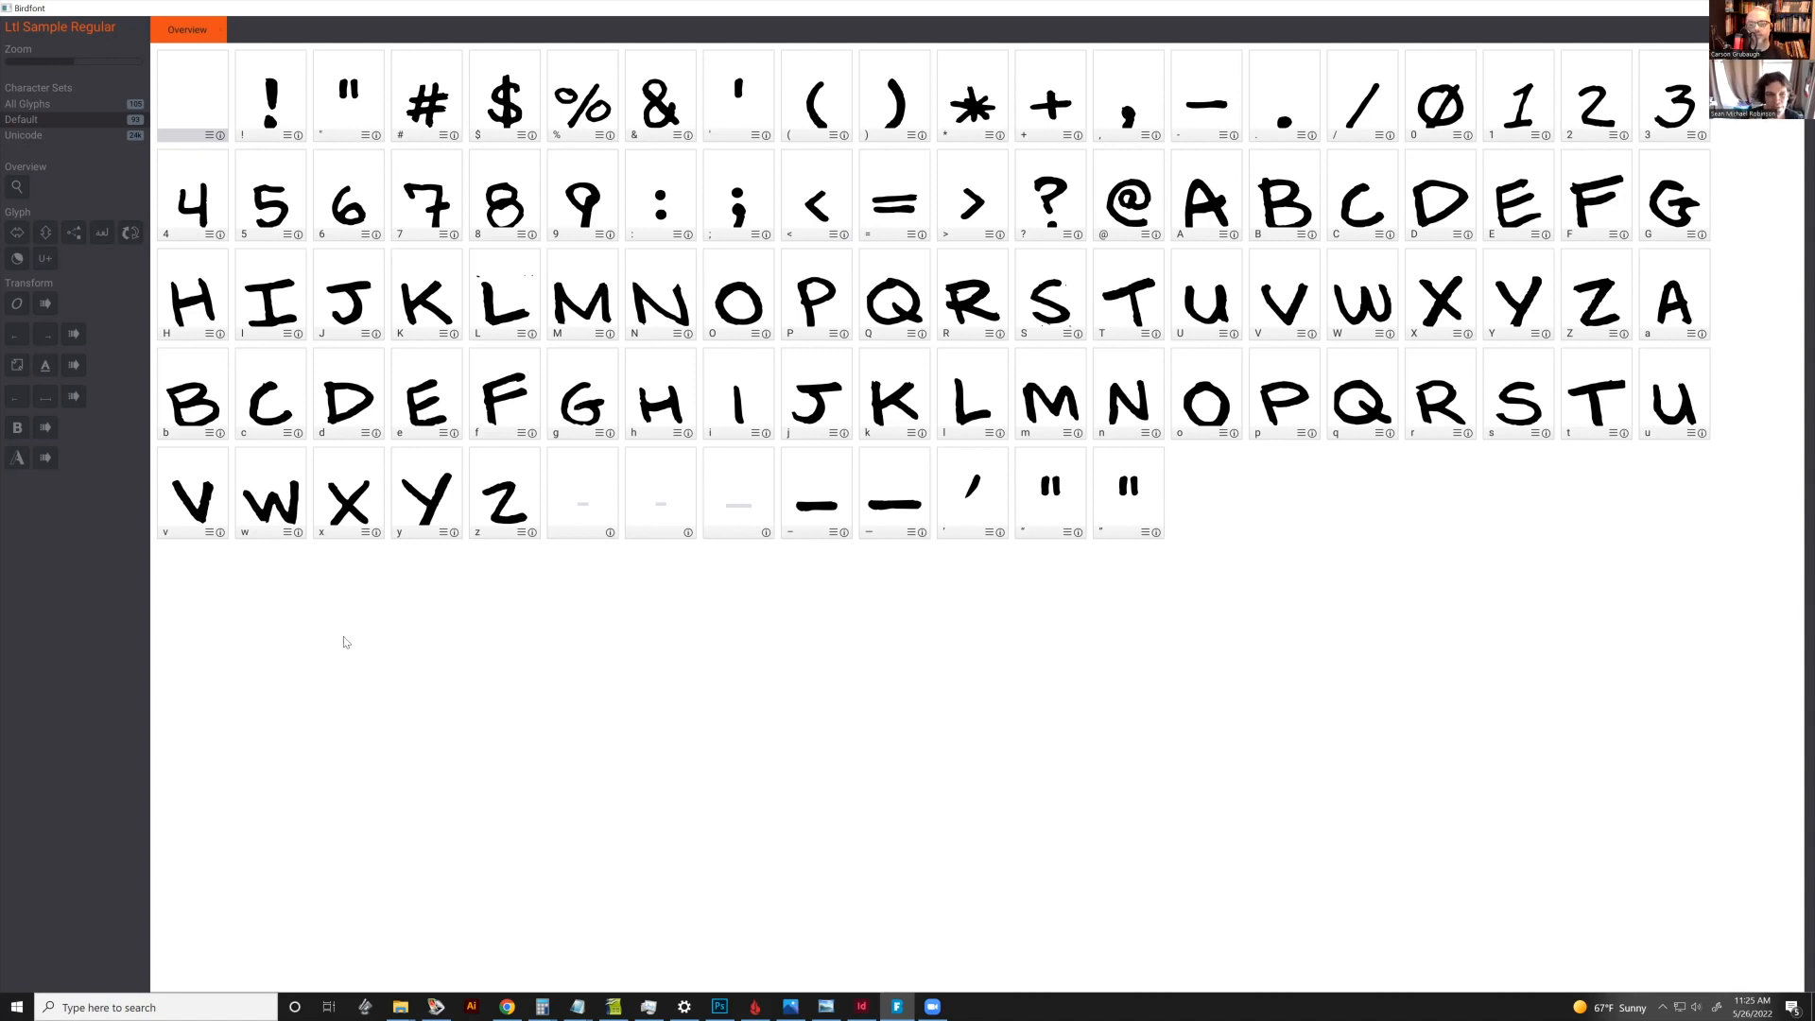
# Show the kerning workspace for the opened Ltl Sample Regular font
pyautogui.press('t')
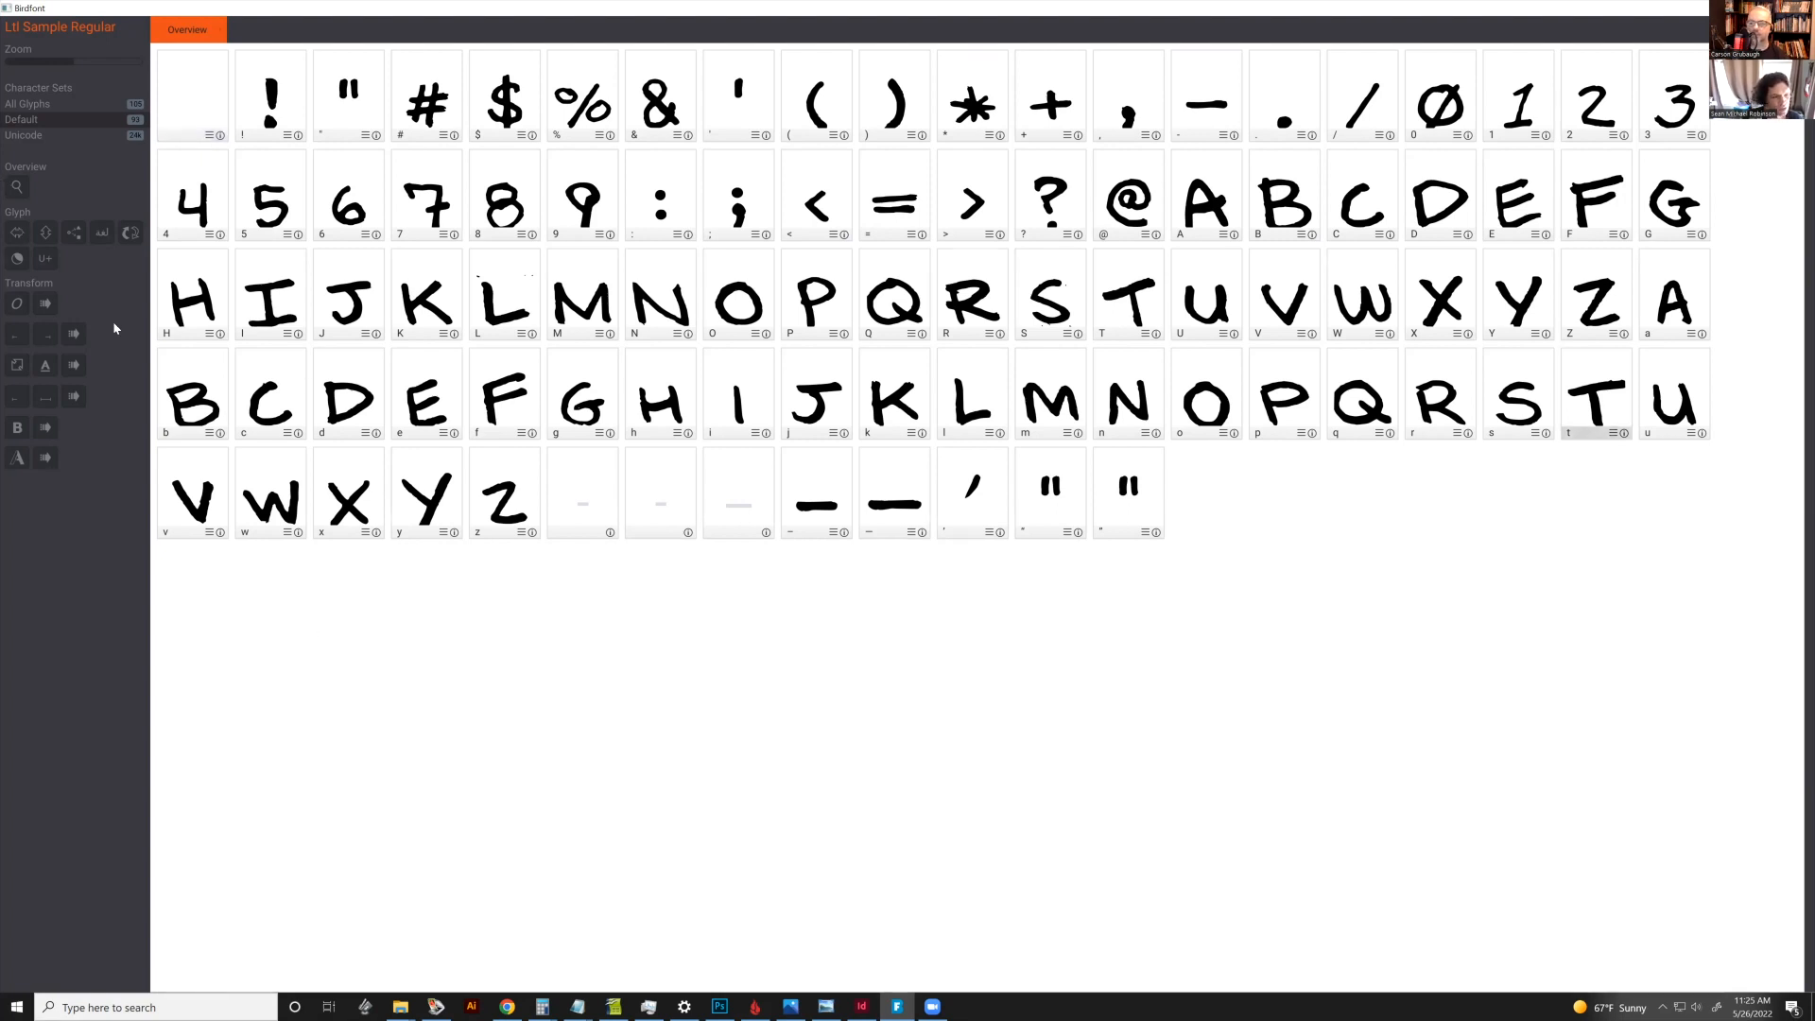
pyautogui.hotkey('ctrl', 'f')
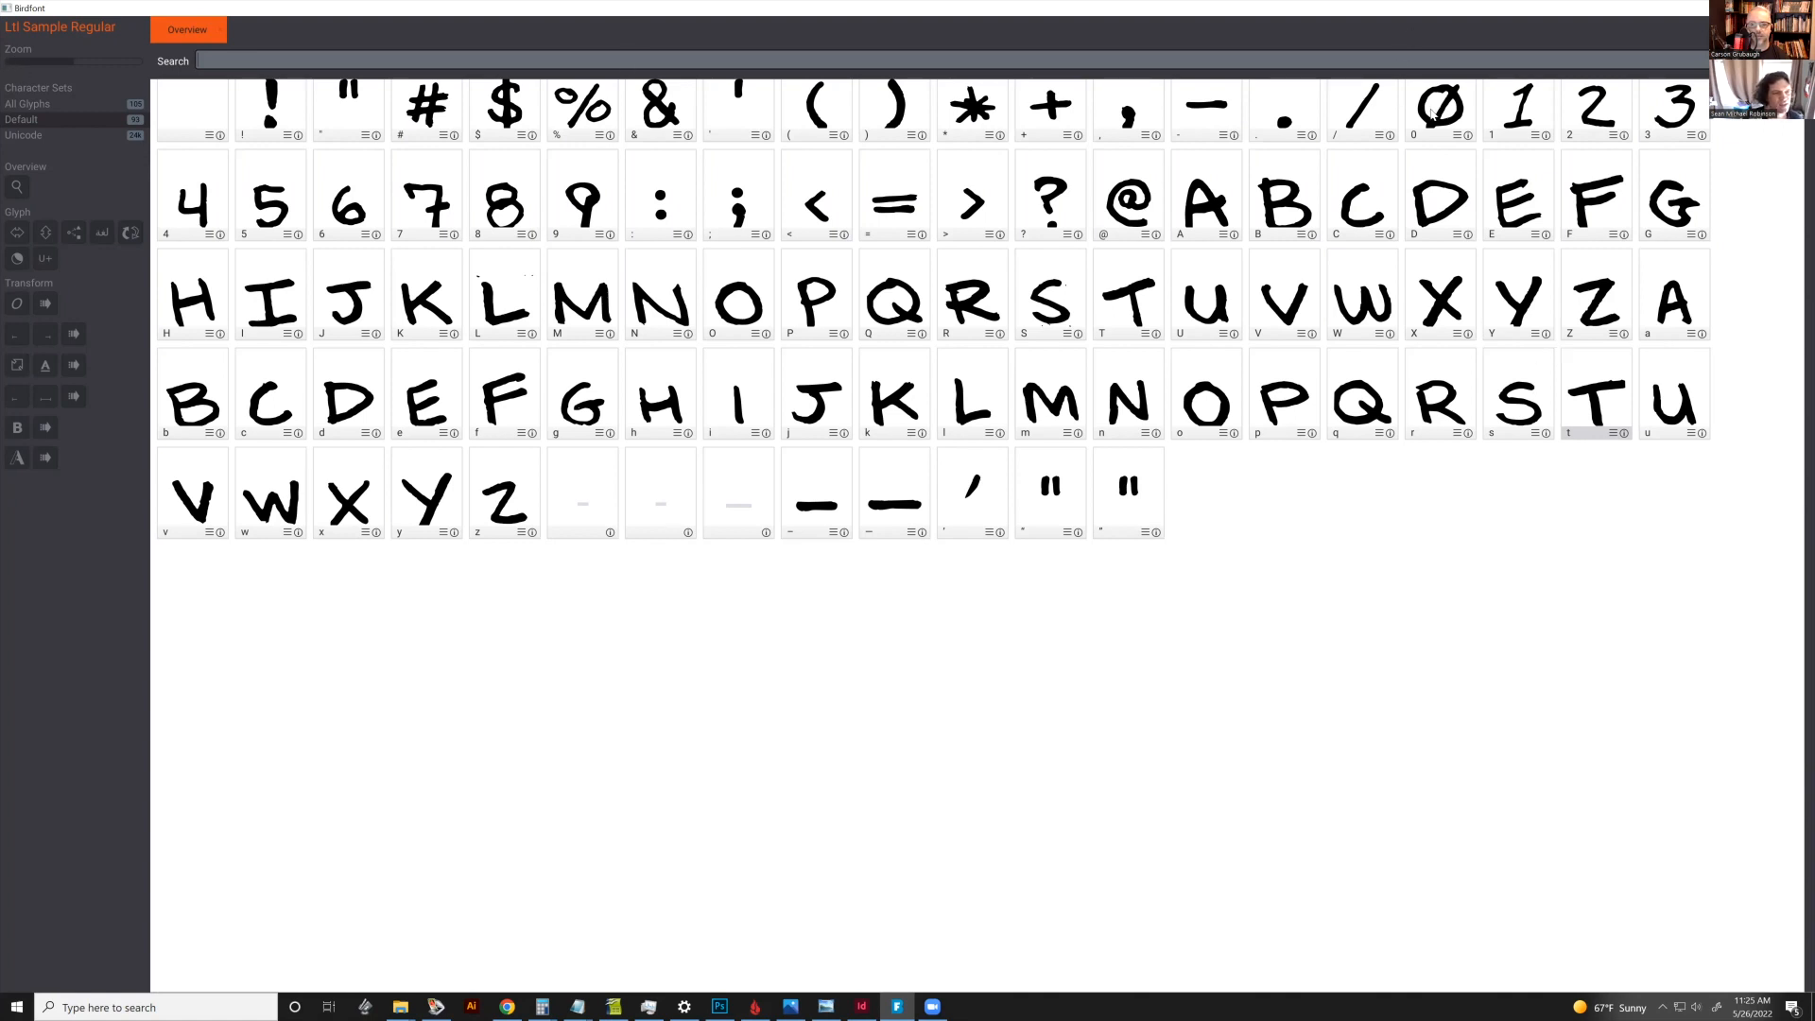
pyautogui.click(1787, 29)
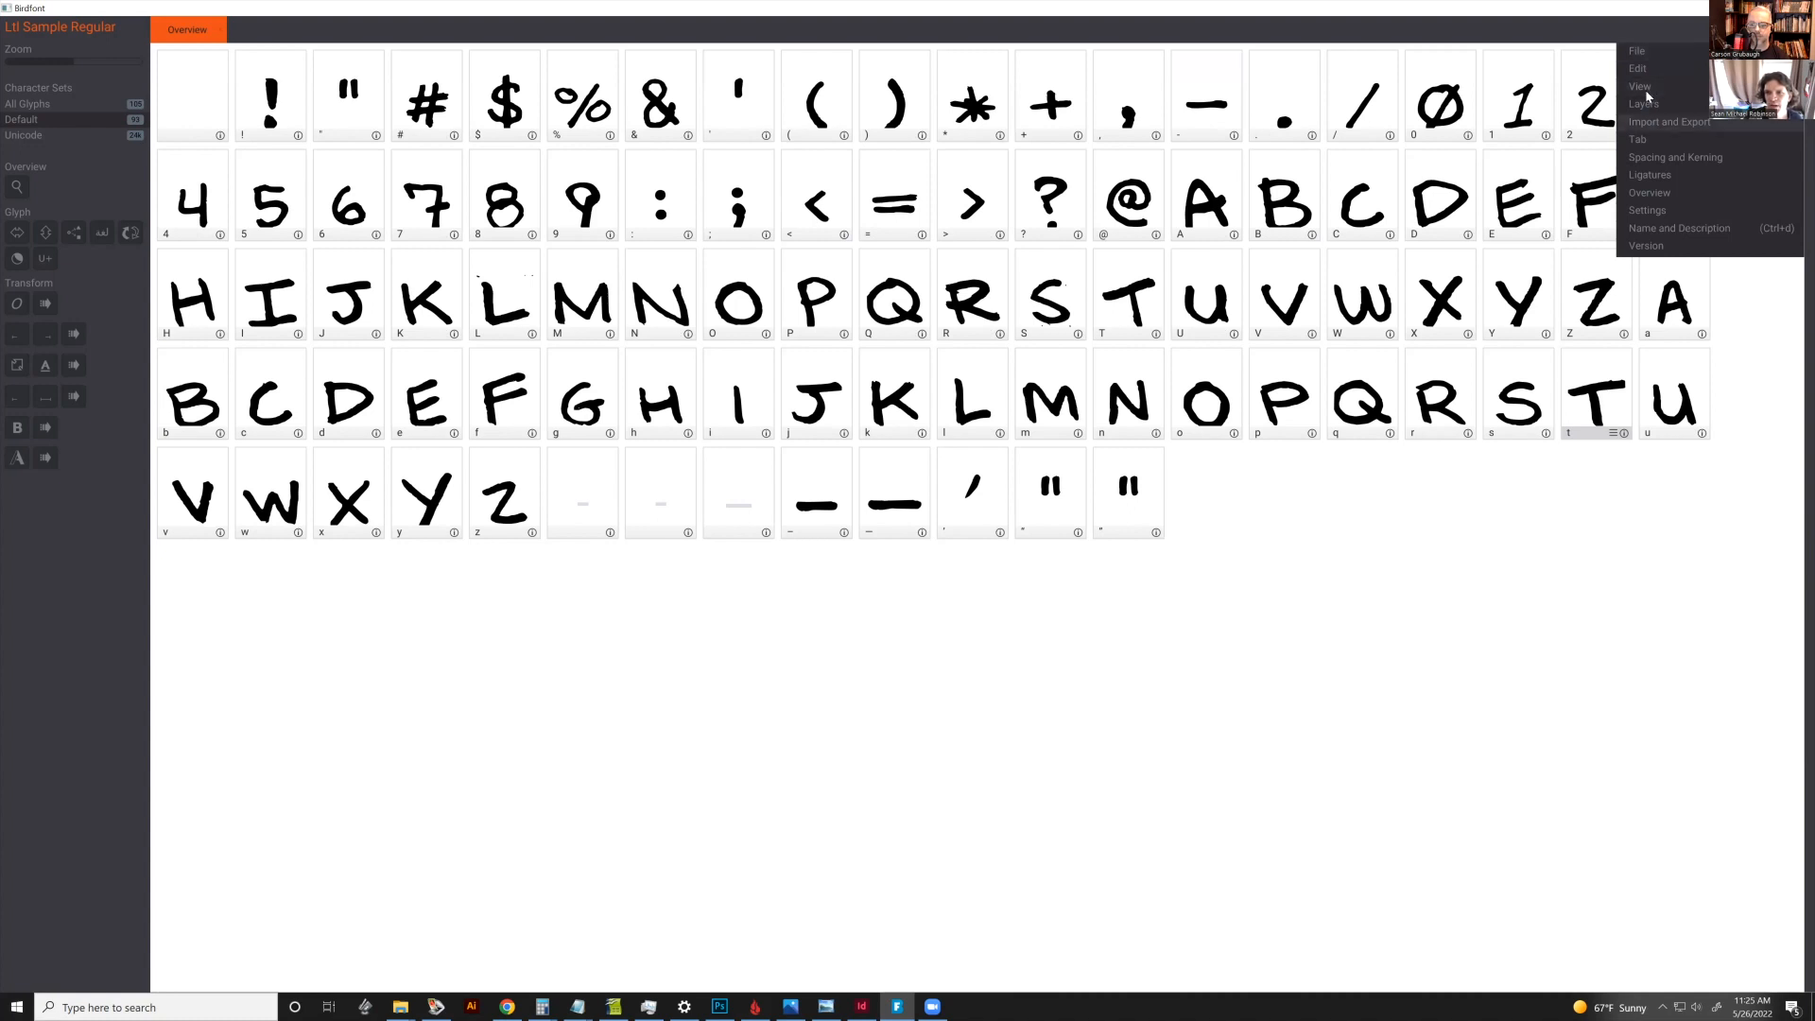
pyautogui.click(1679, 157)
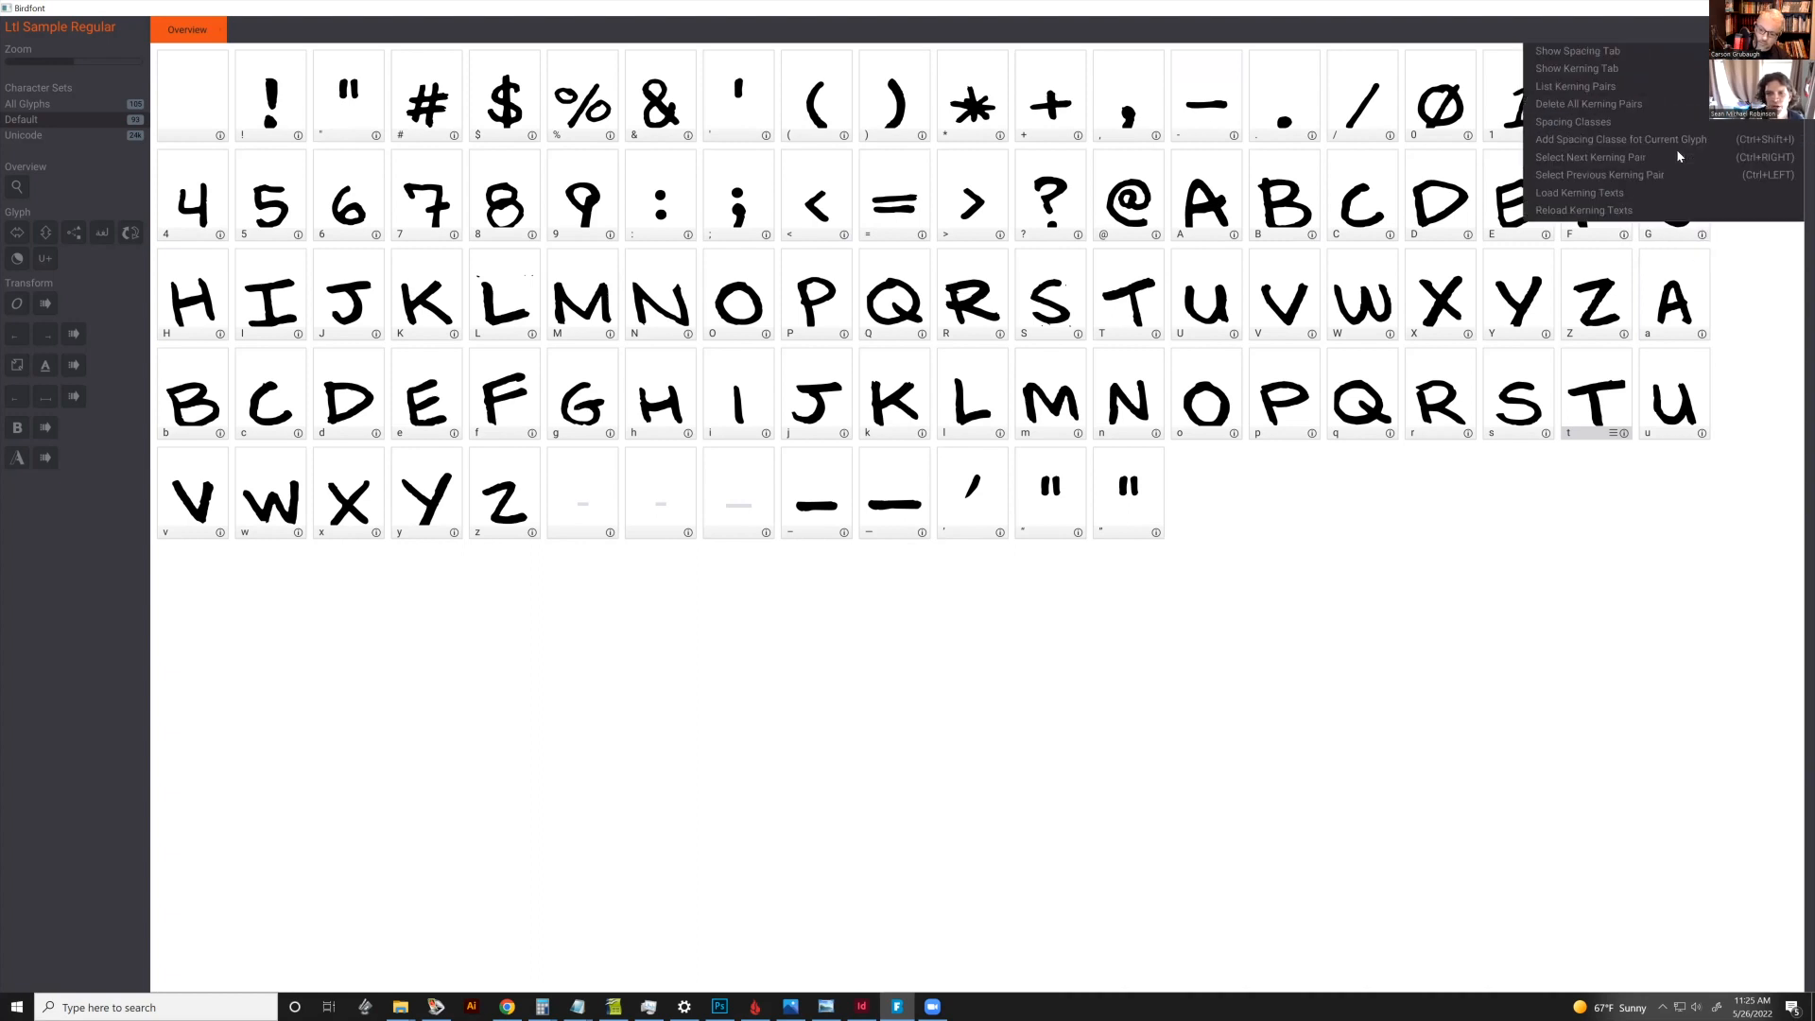
pyautogui.click(1631, 77)
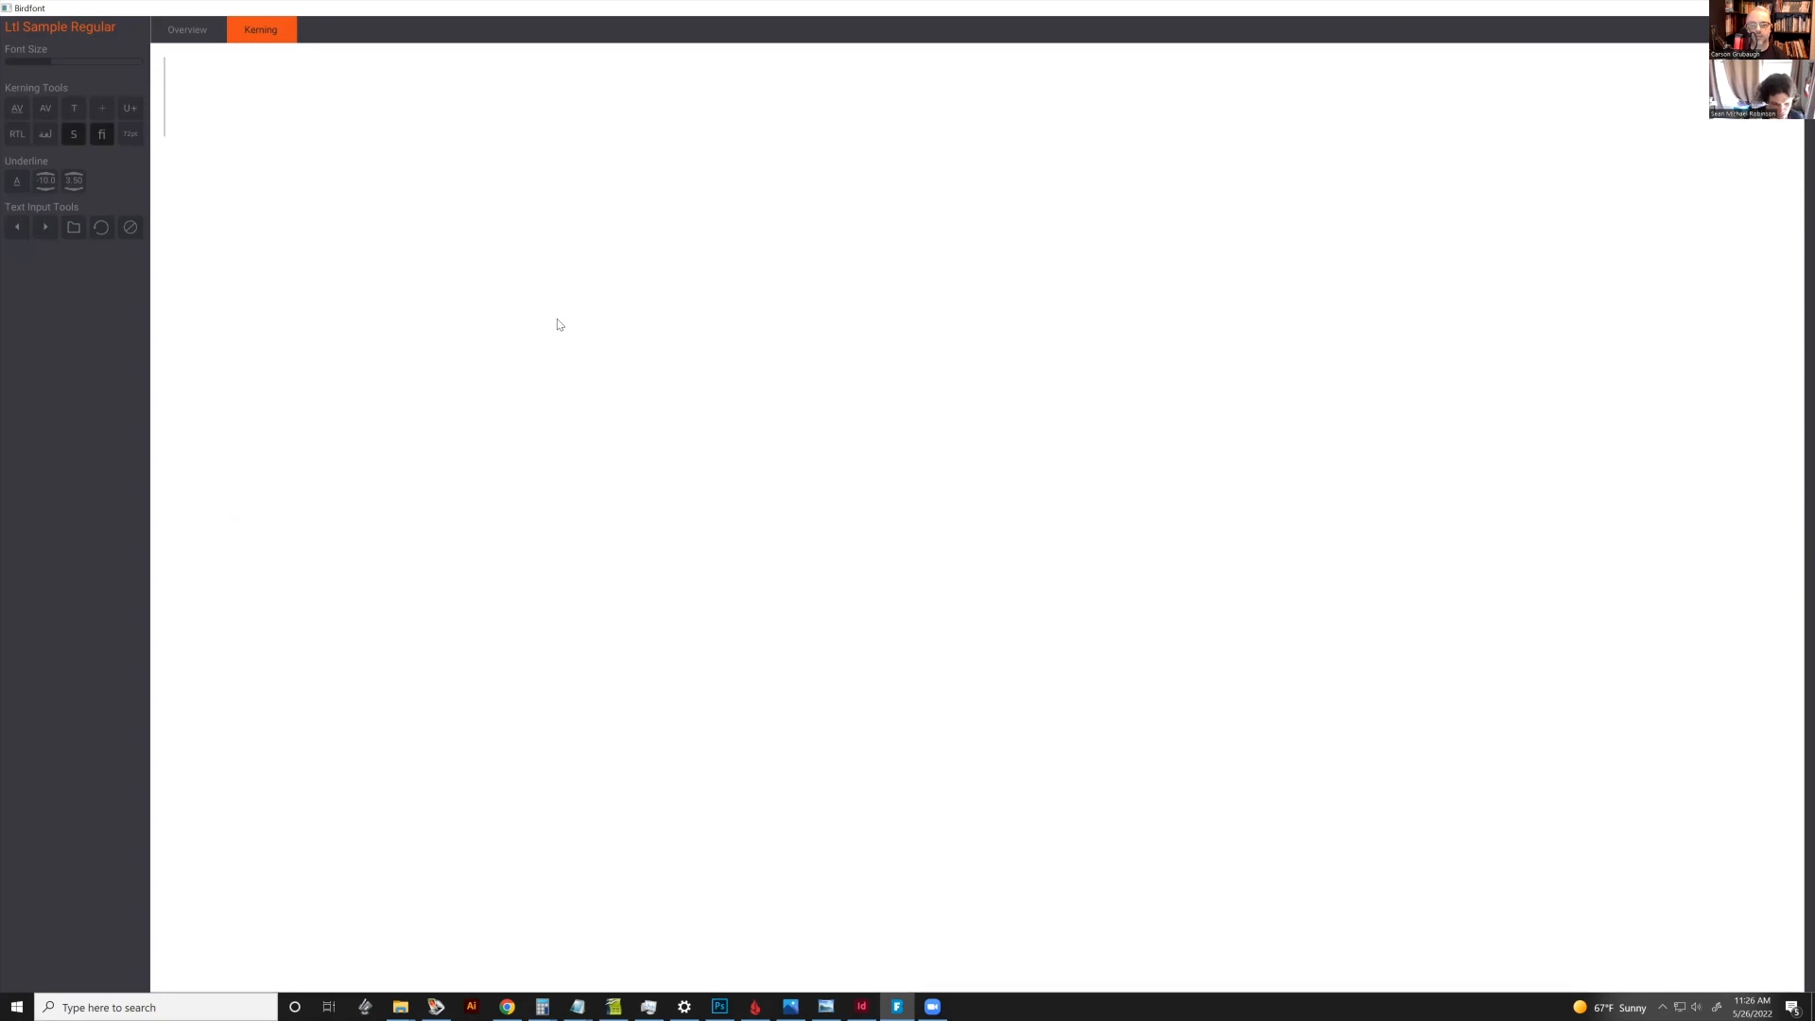
# Enter the kerning sample line "AND YOU CAN TYPE WHATEVER"
pyautogui.write('AND YOU CAN TA')
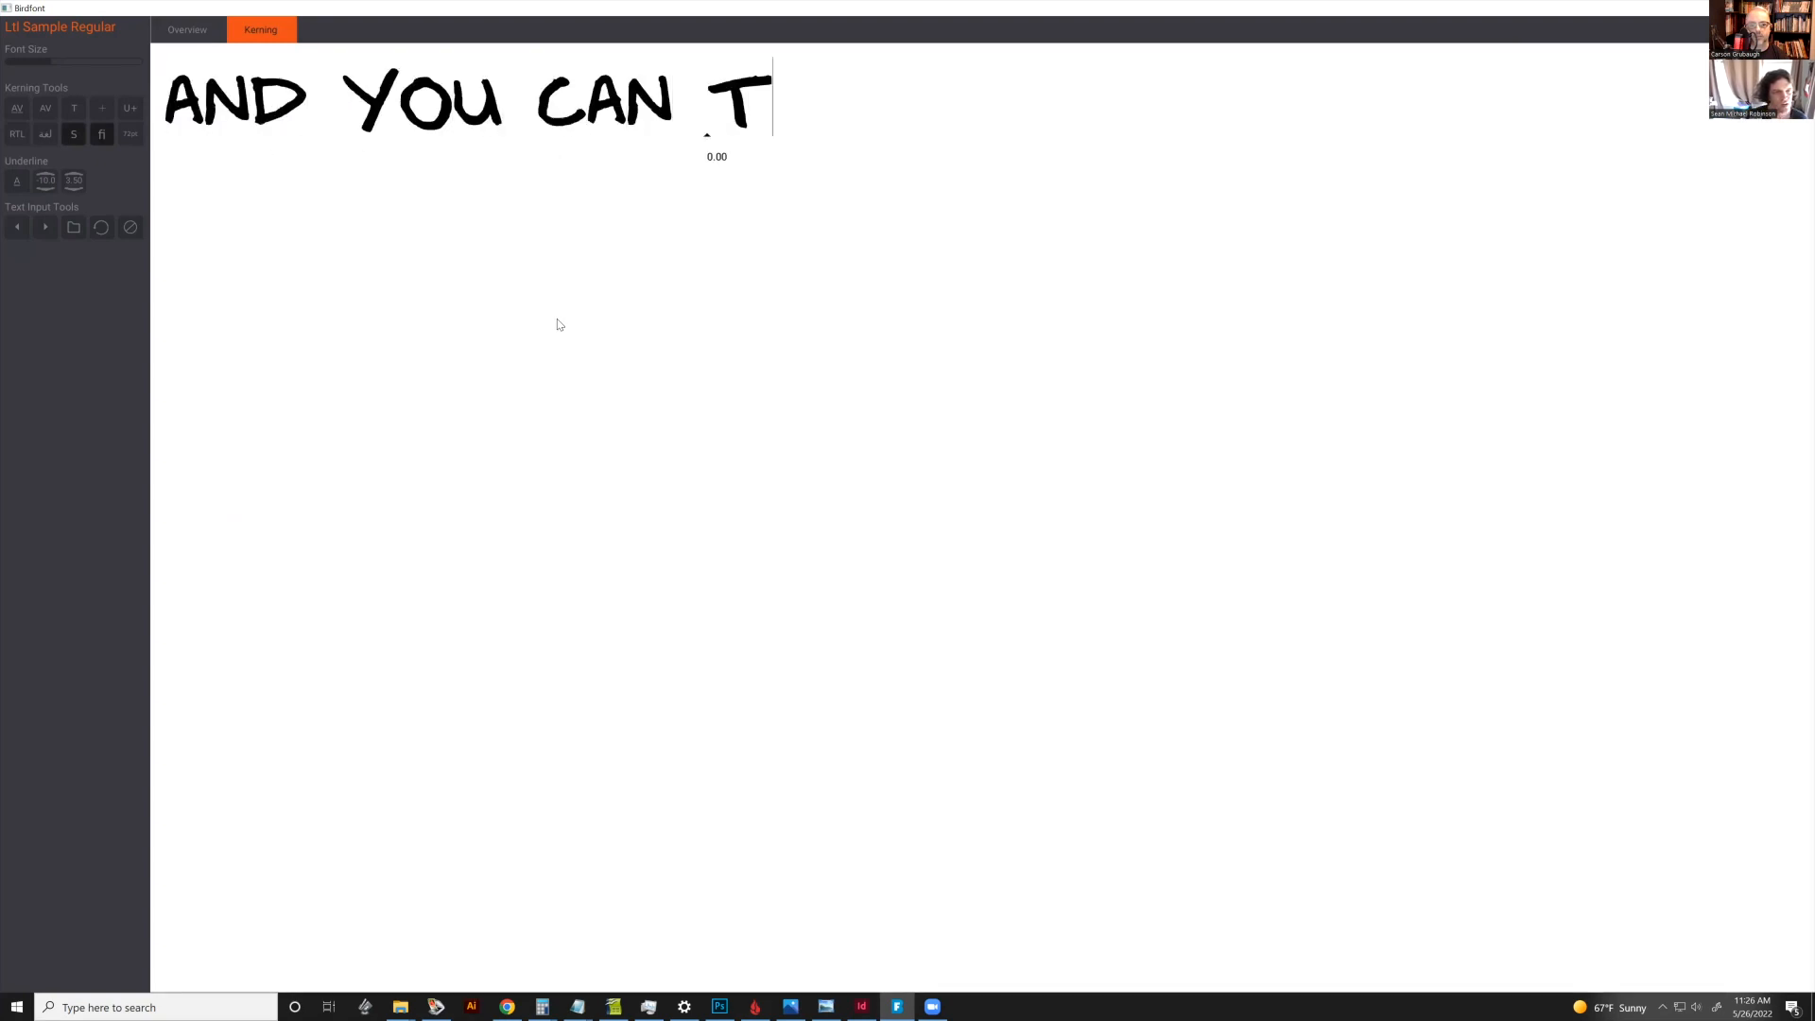
pyautogui.press('BackSpace')
pyautogui.write('YU')
pyautogui.press('BackSpace')
pyautogui.write('PE ')
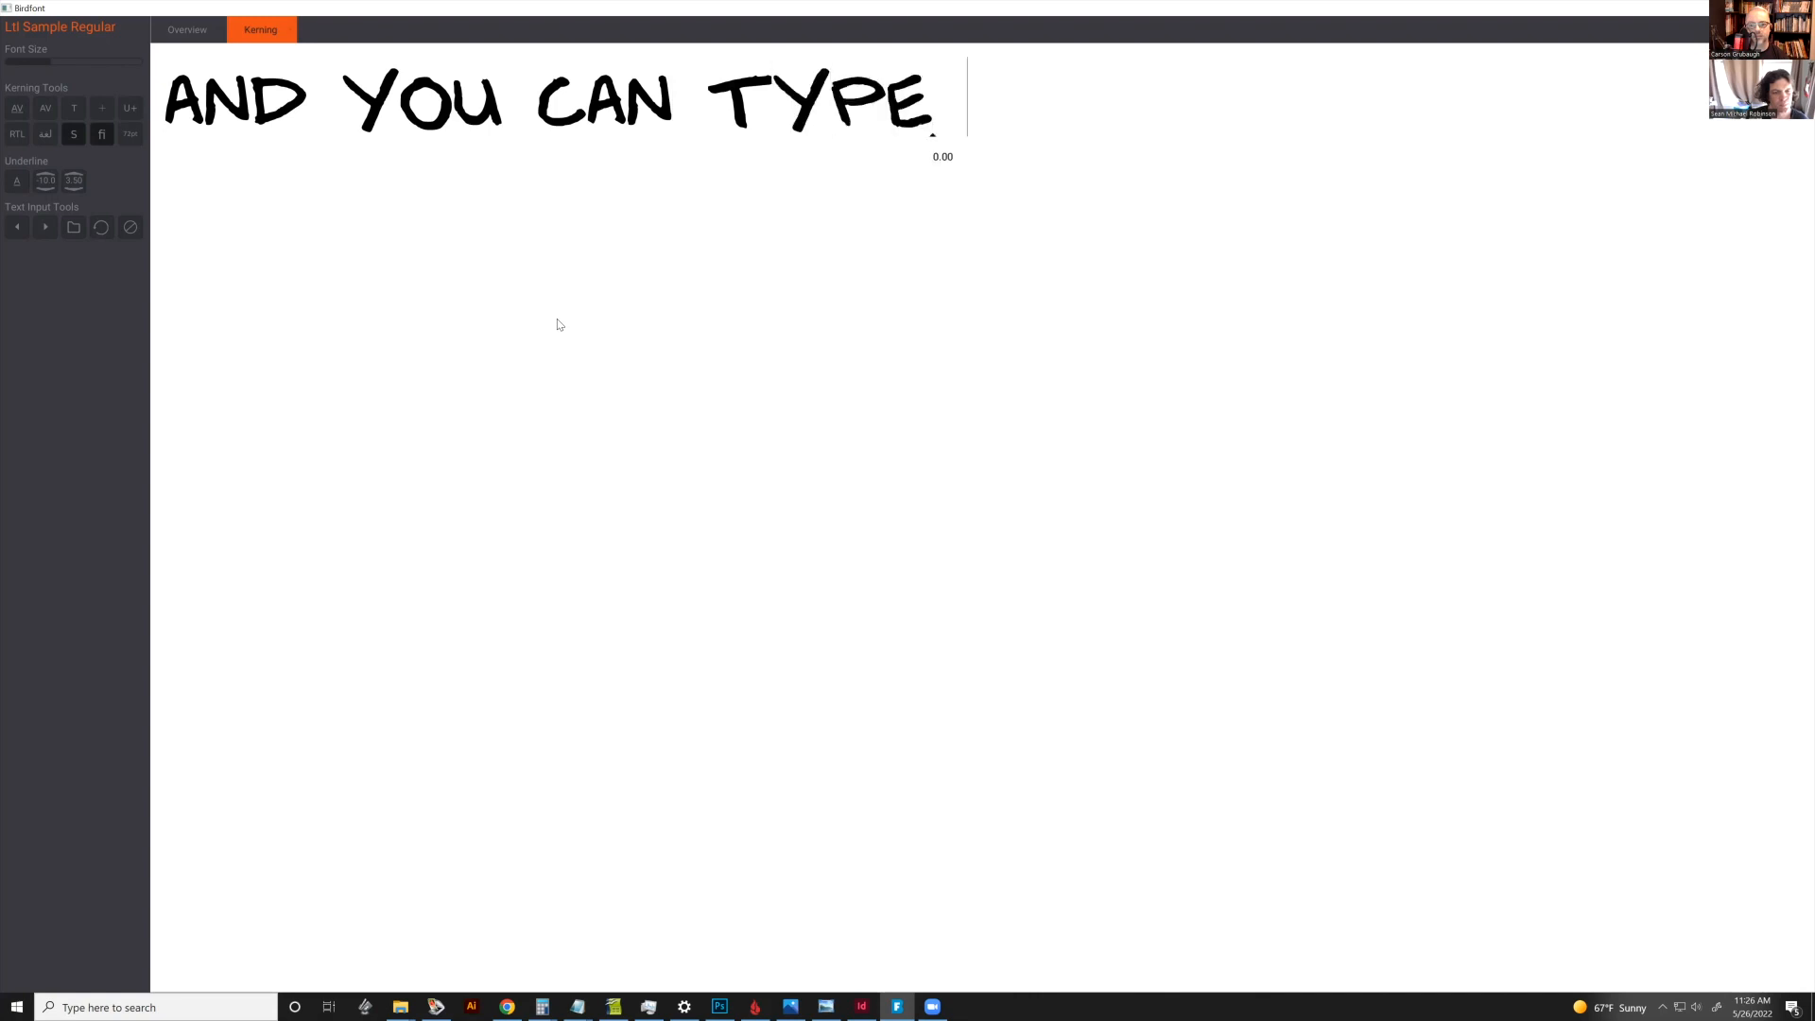
pyautogui.write('WHATEV')
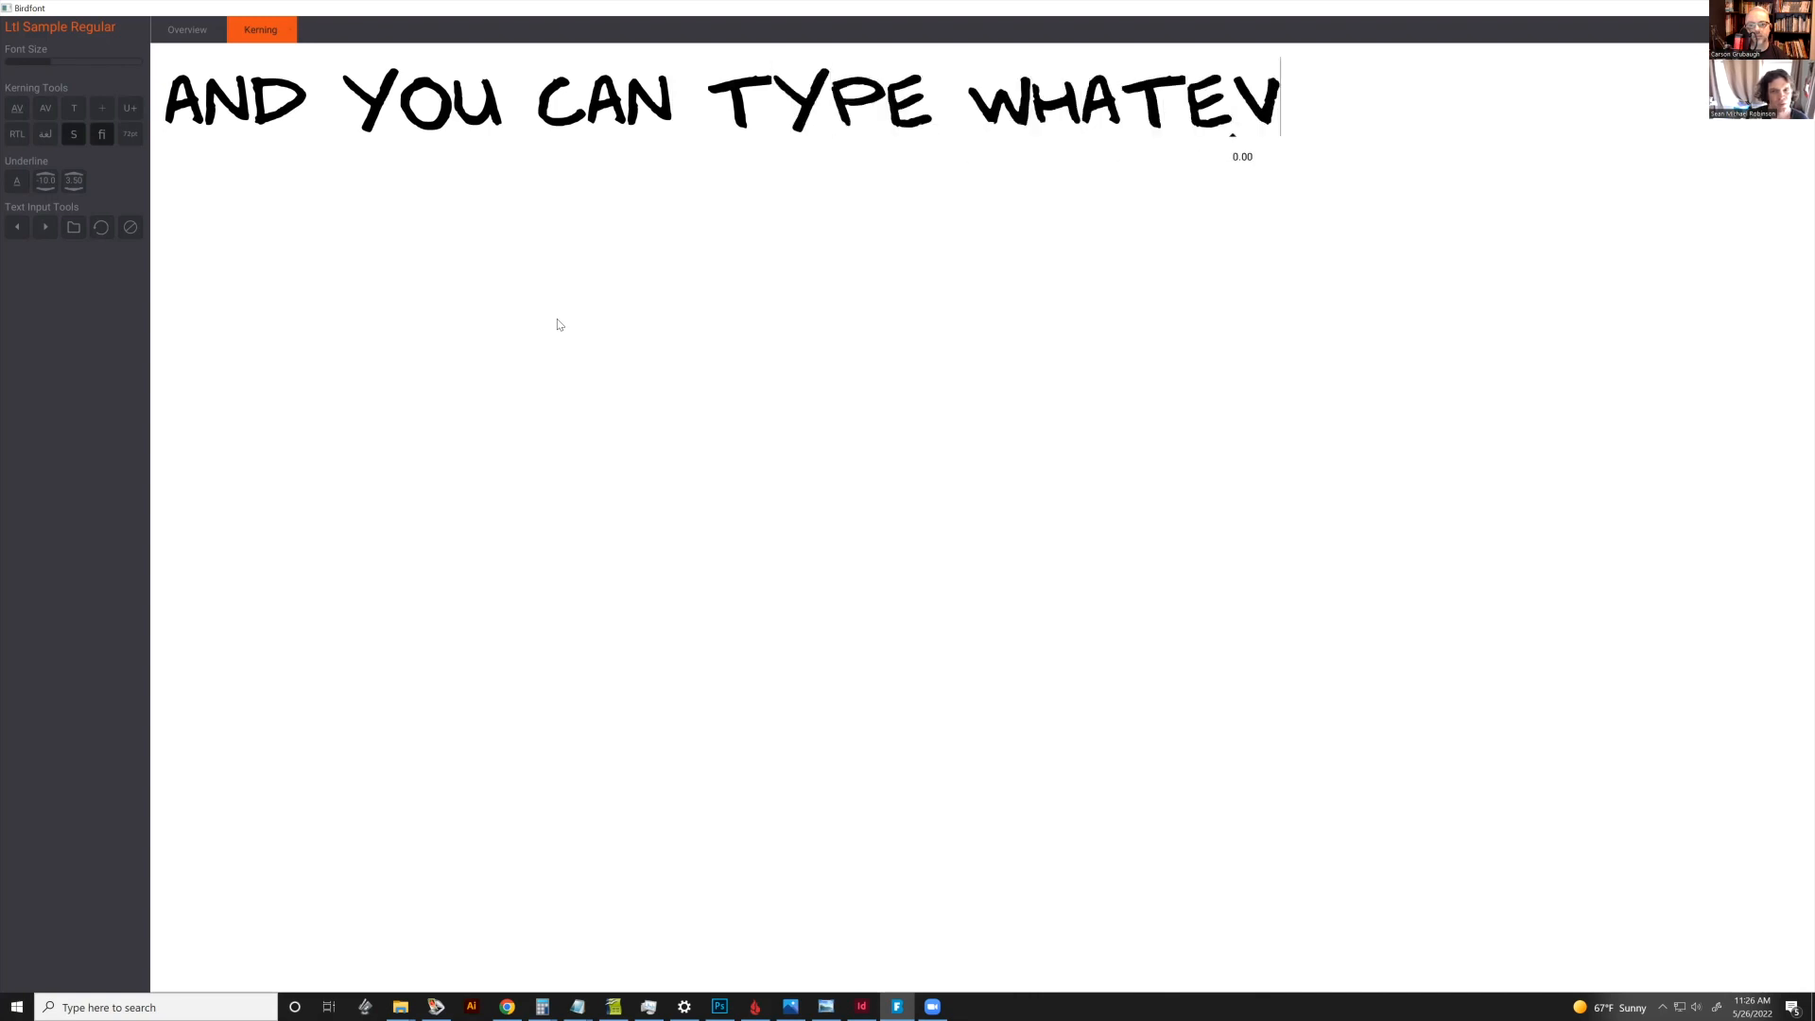
pyautogui.write('ERE')
pyautogui.press('BackSpace')
# Start a new kerning sample line reading "YOU WANT AND THE TOP LAYER IS YOUR"
pyautogui.press('Return')
pyautogui.write('YUO')
pyautogui.press('BackSpace')
pyautogui.press('BackSpace')
pyautogui.write('OYU')
pyautogui.press('BackSpace')
pyautogui.press('BackSpace')
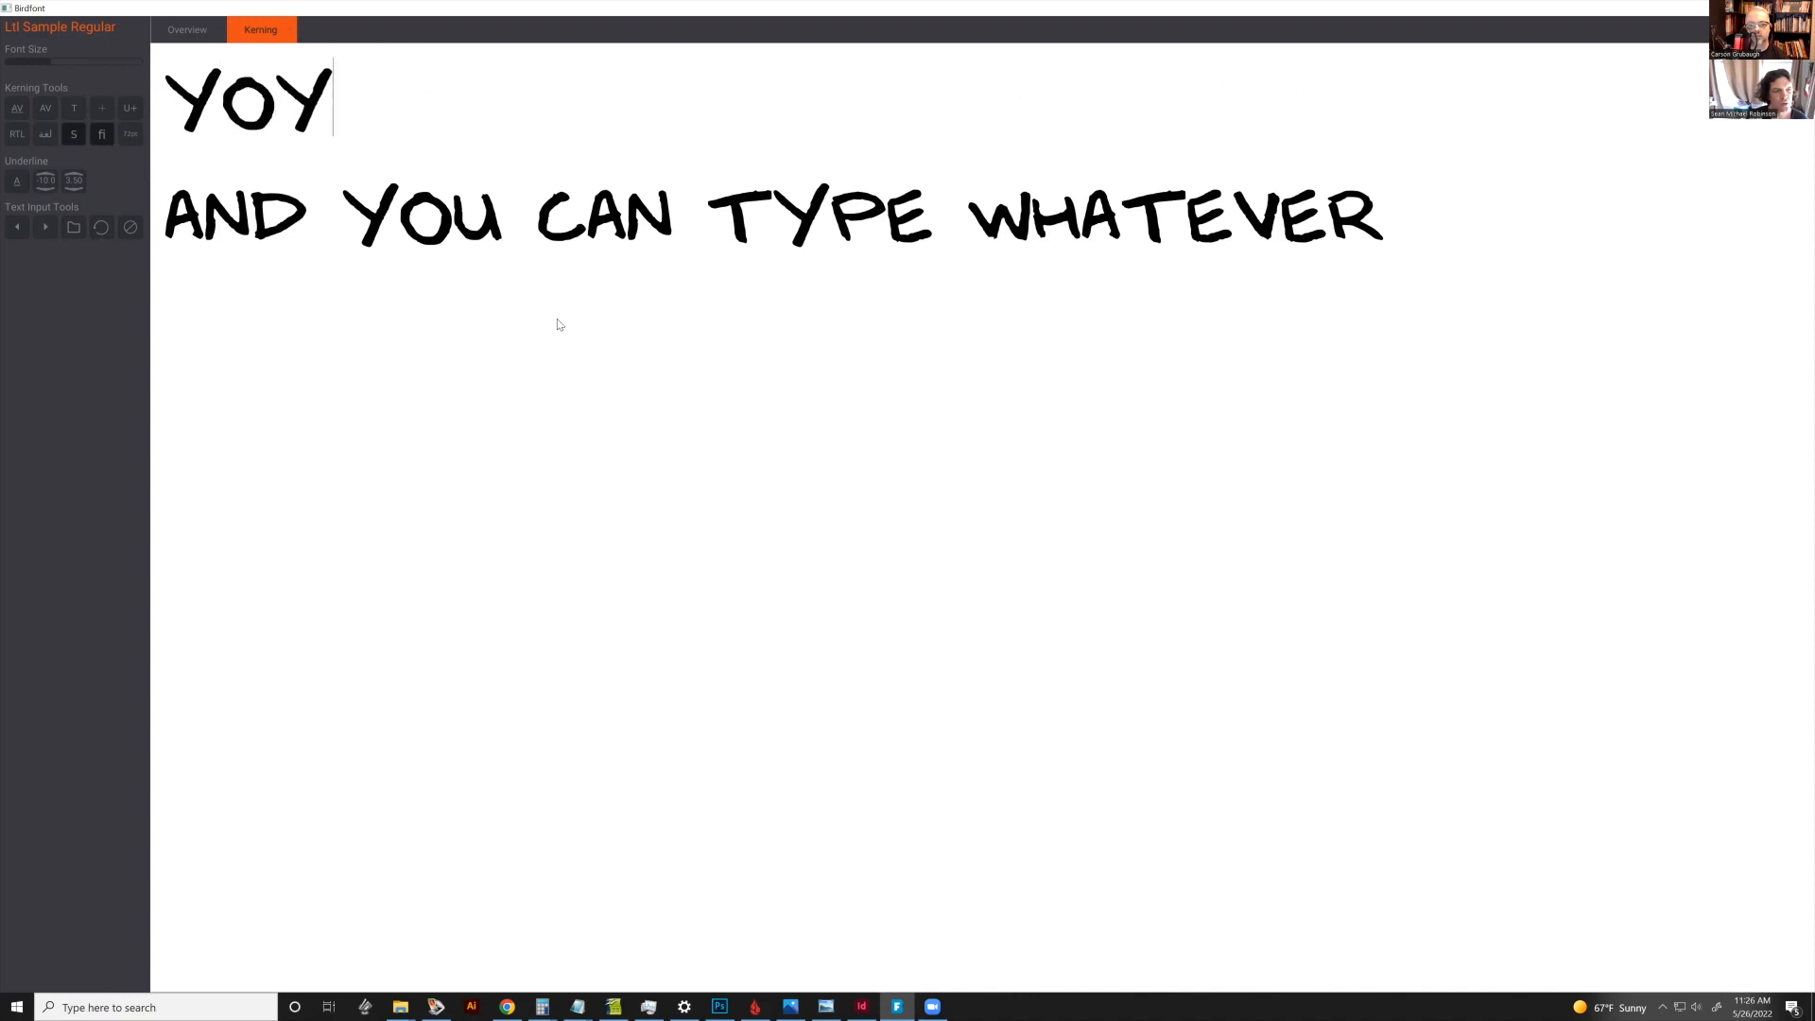
pyautogui.write('U WANT AND THE')
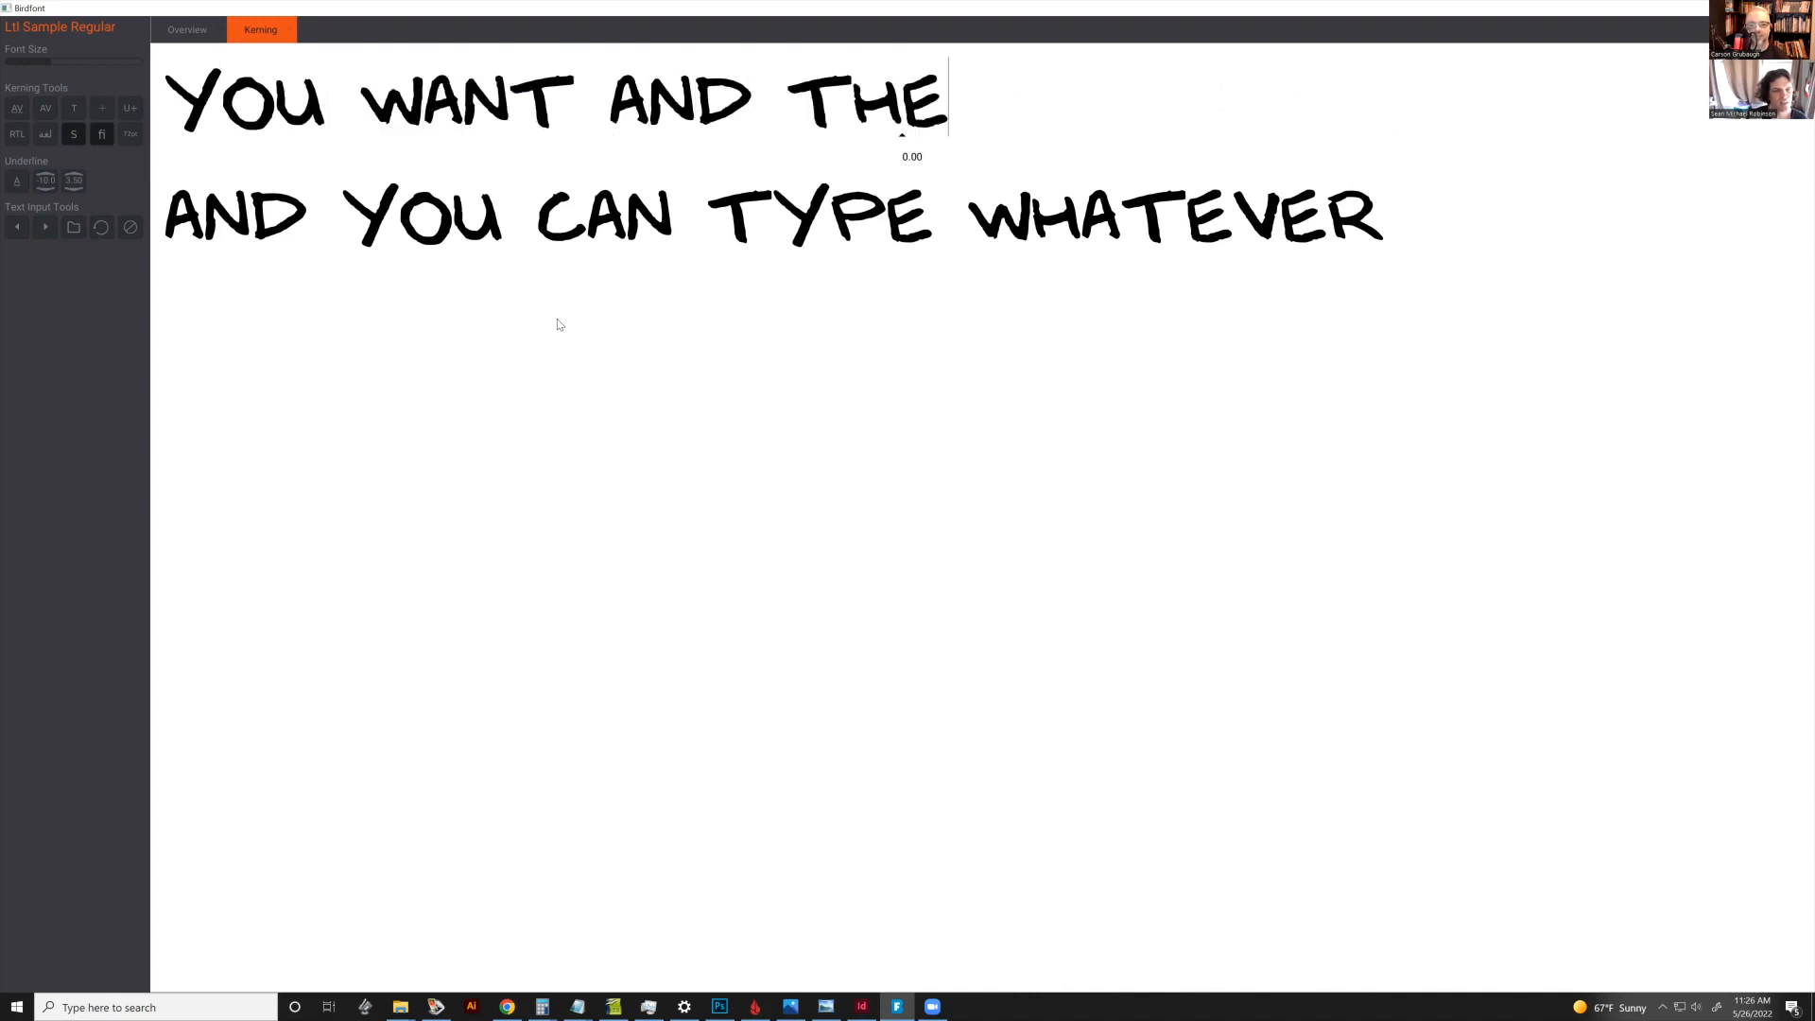
pyautogui.write(' TOP LAYER')
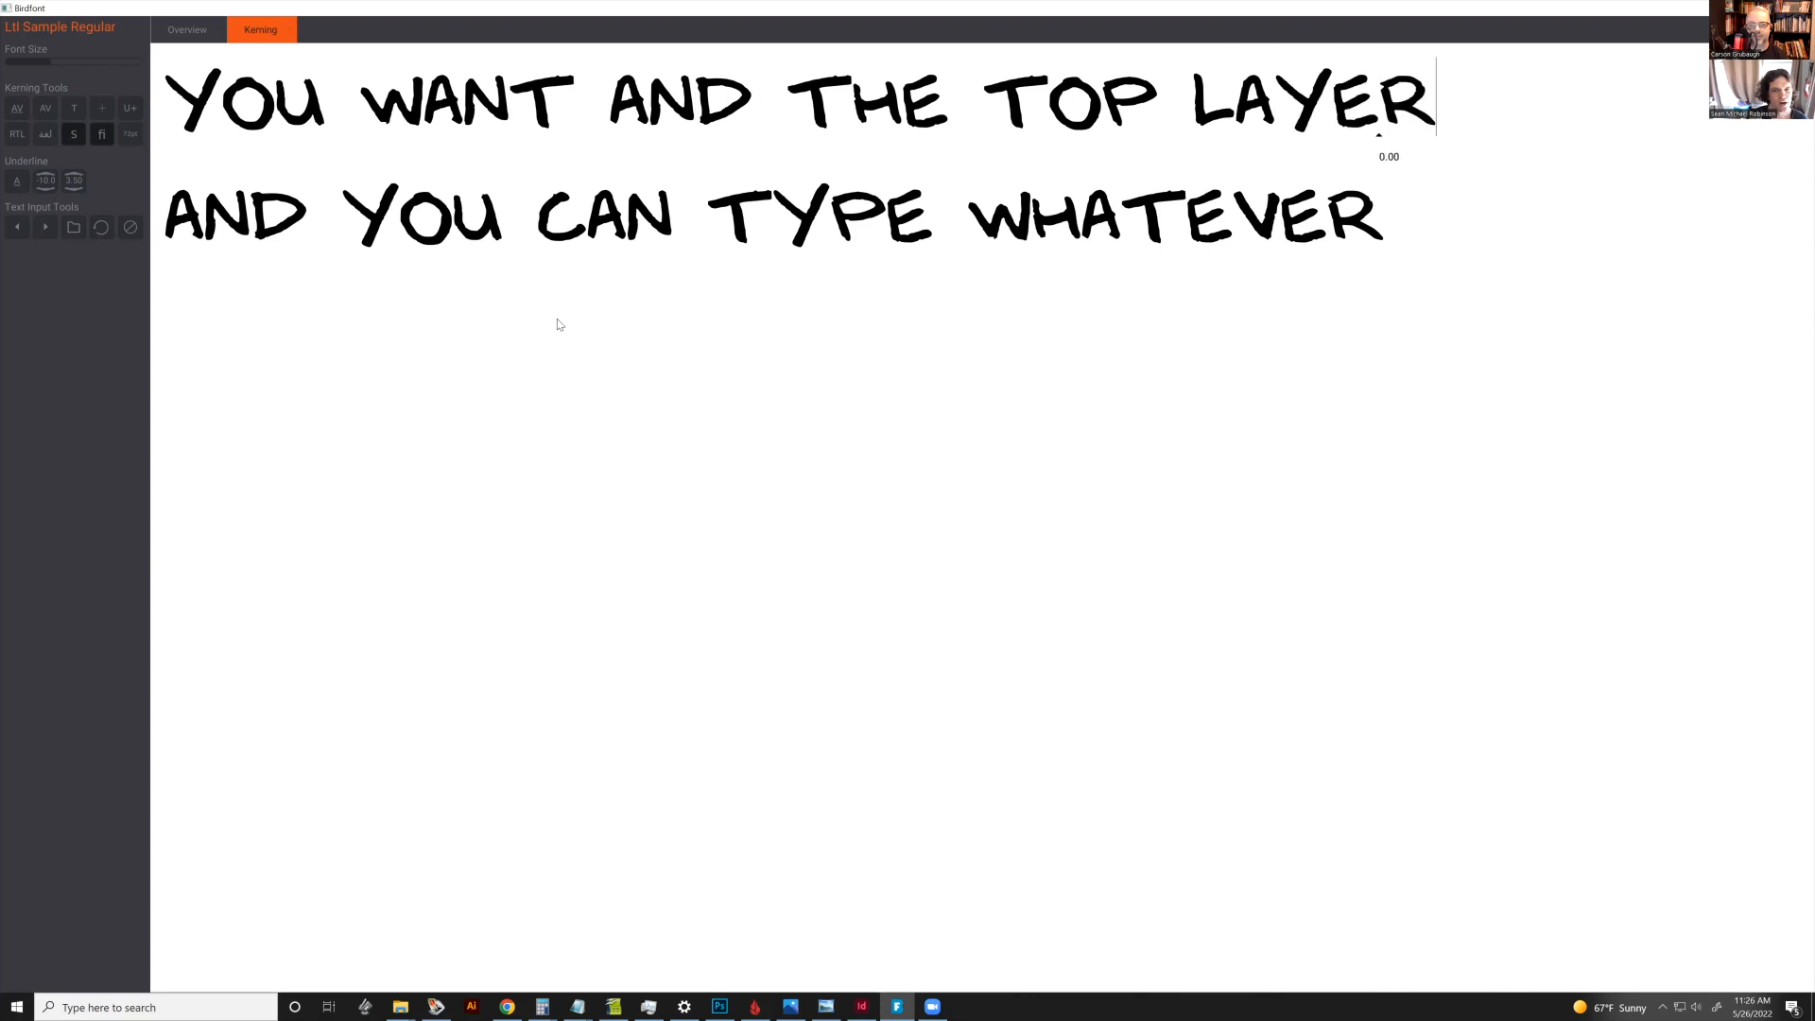
pyautogui.write(' IS O')
pyautogui.press('BackSpace')
pyautogui.write('UOU')
pyautogui.press('BackSpace')
pyautogui.press('BackSpace')
pyautogui.press('BackSpace')
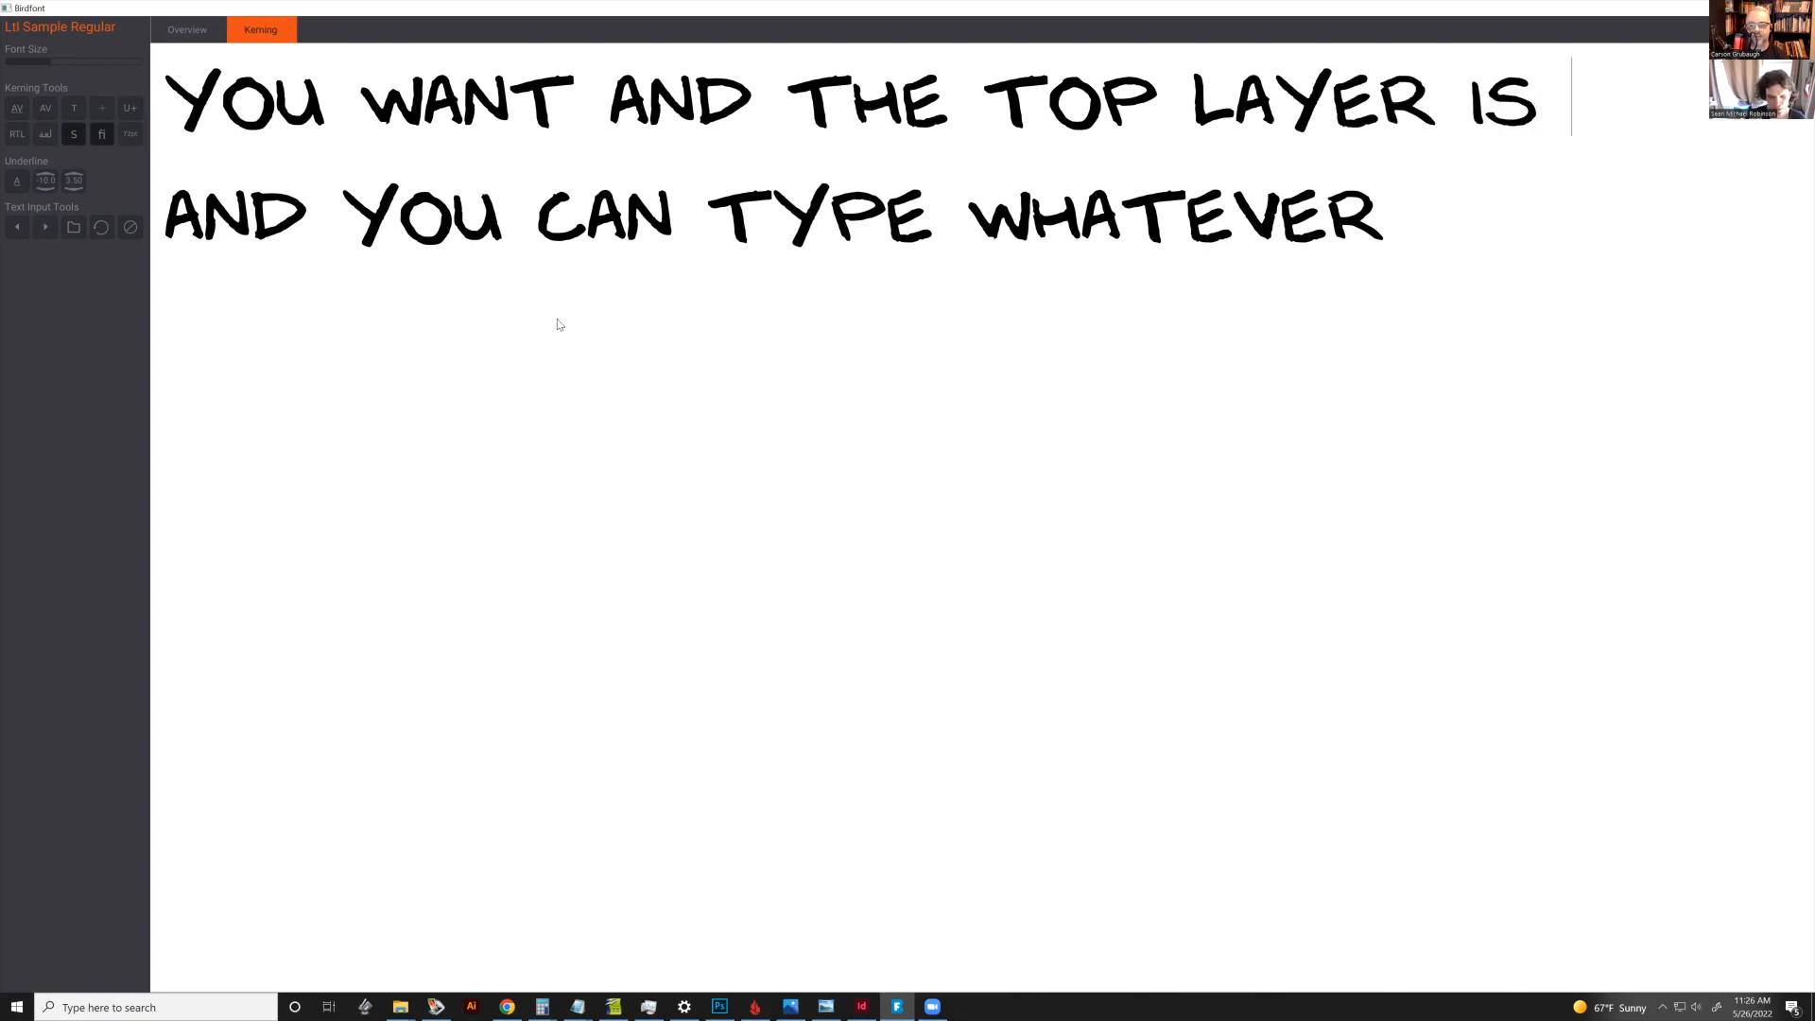
pyautogui.write('YOUR')
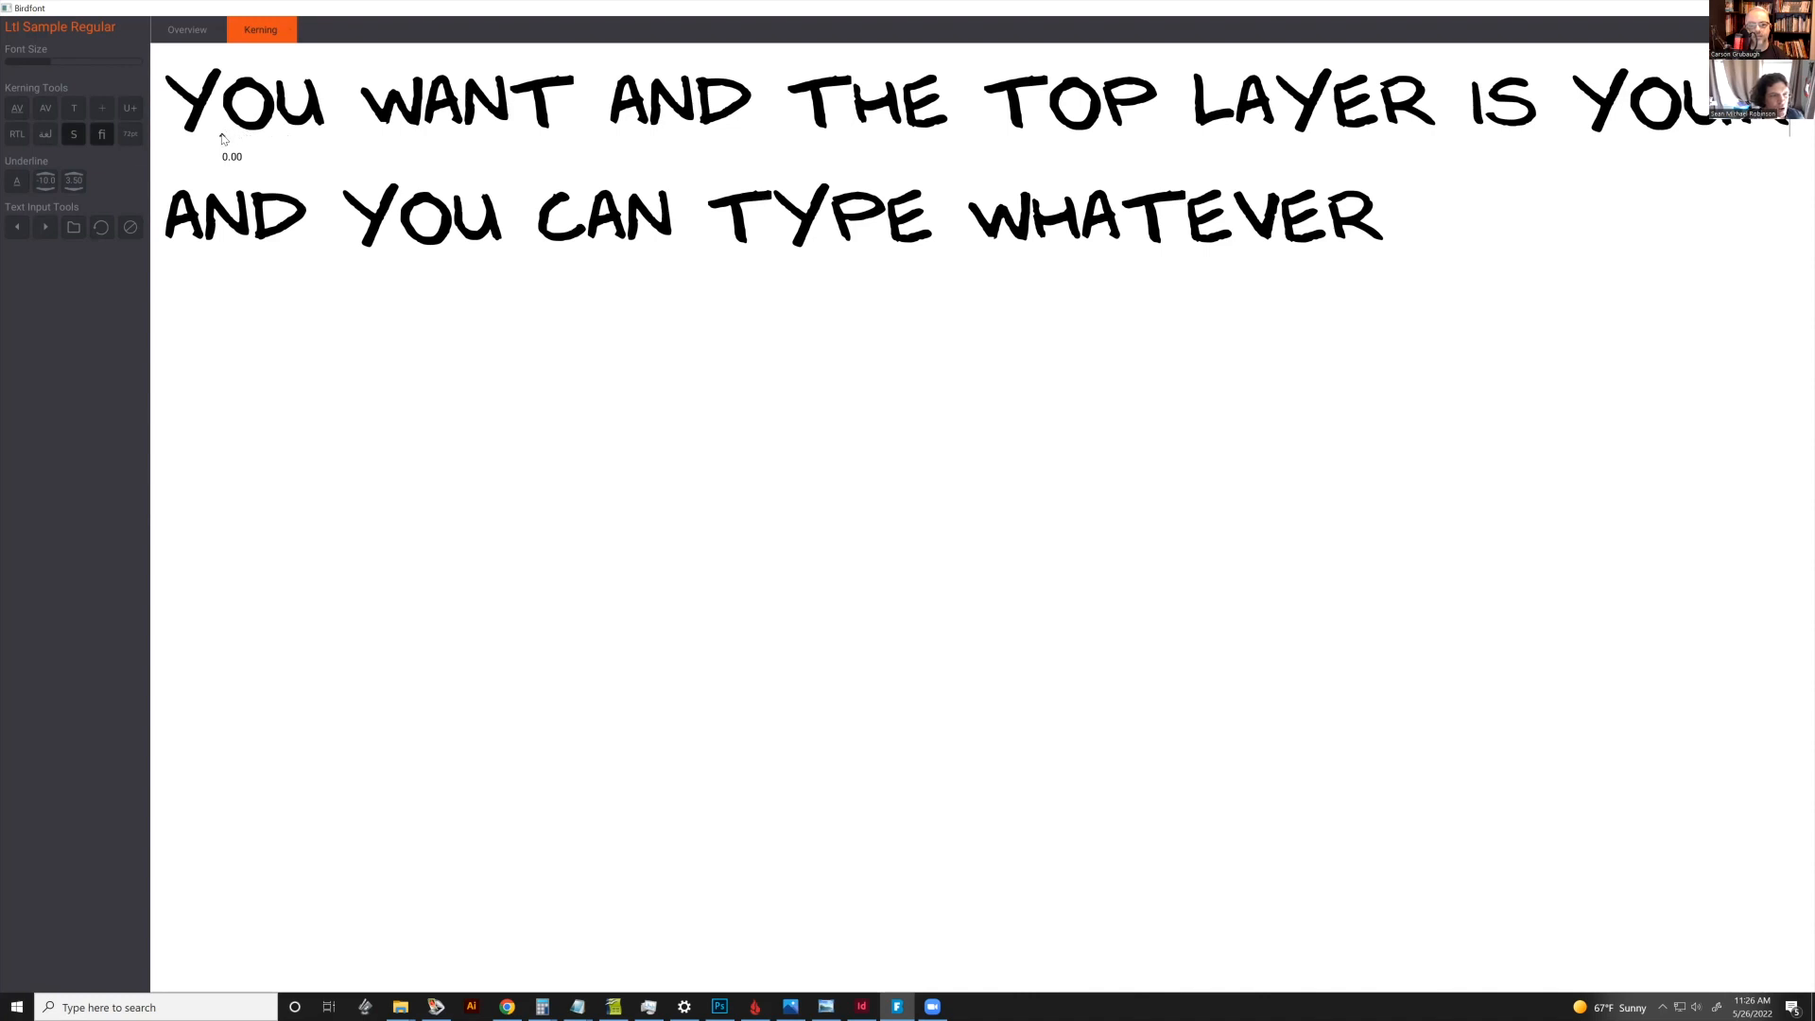
# Tighten the kerning of the pairs YO in YOU, AY and YE in LAYER, TH in THE and TO in TOP
pyautogui.moveTo(221, 139); pyautogui.dragTo(215, 142)
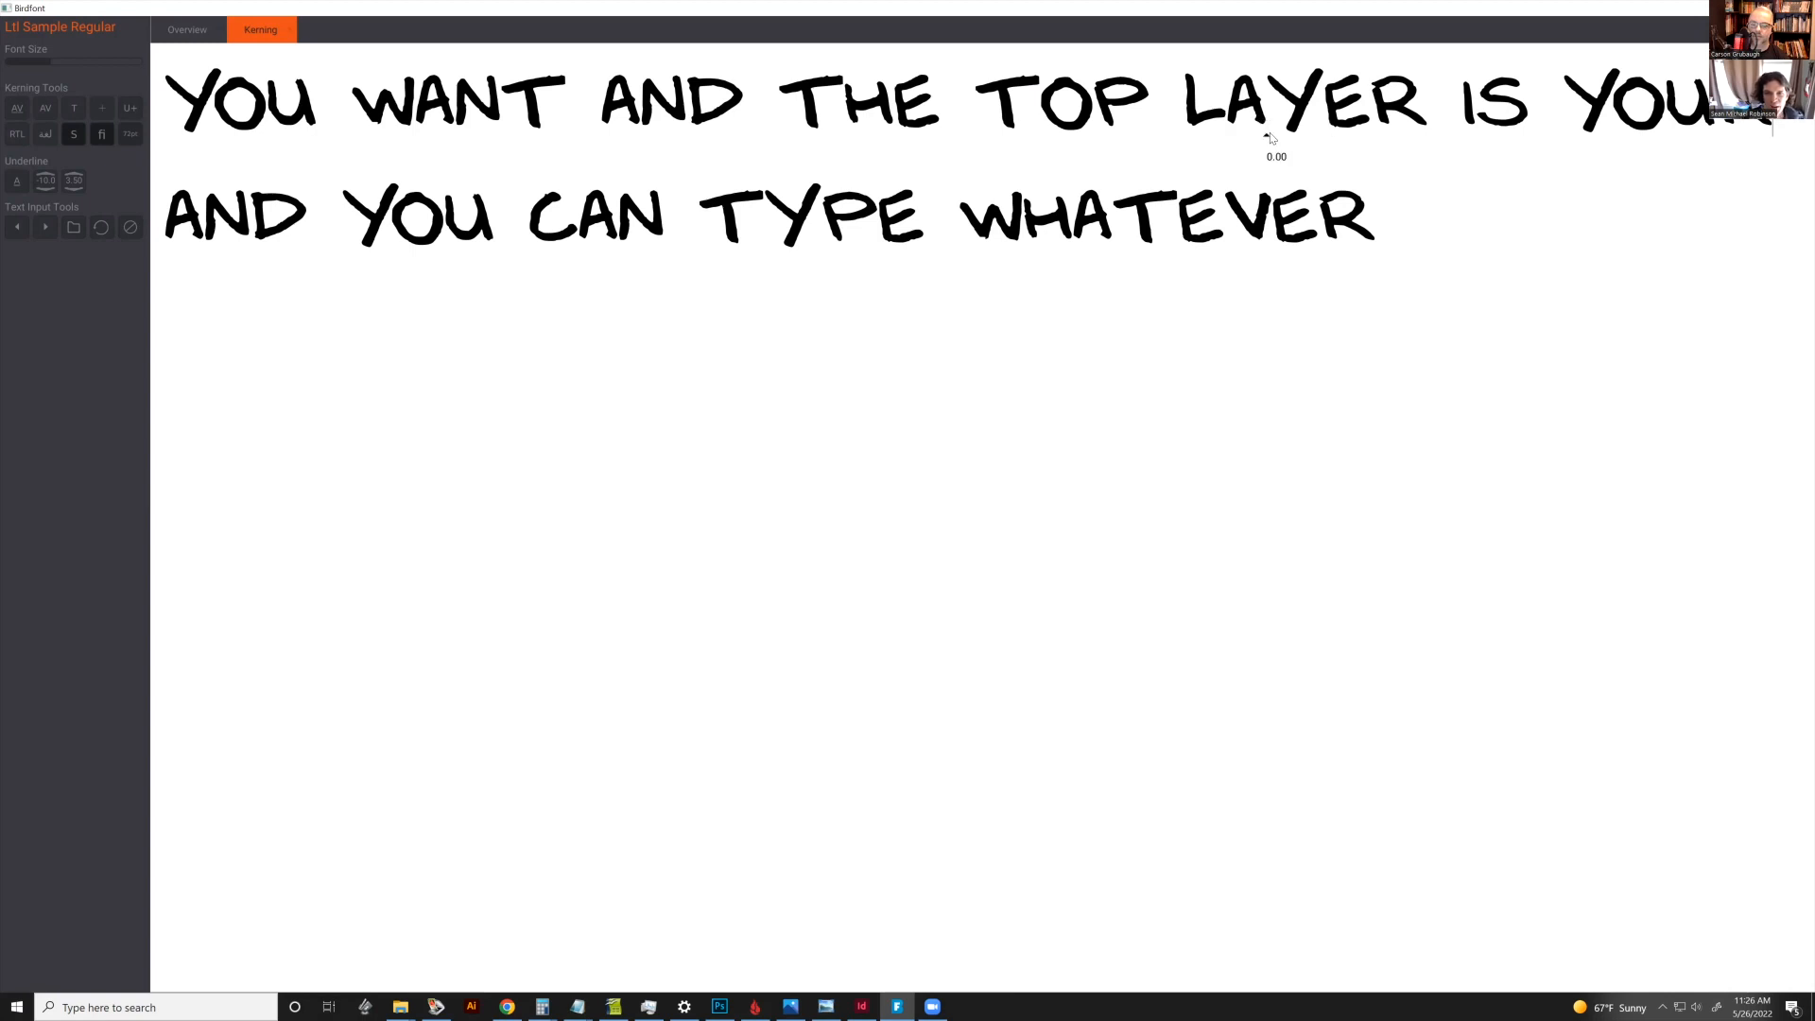
pyautogui.moveTo(1271, 139); pyautogui.dragTo(1264, 139)
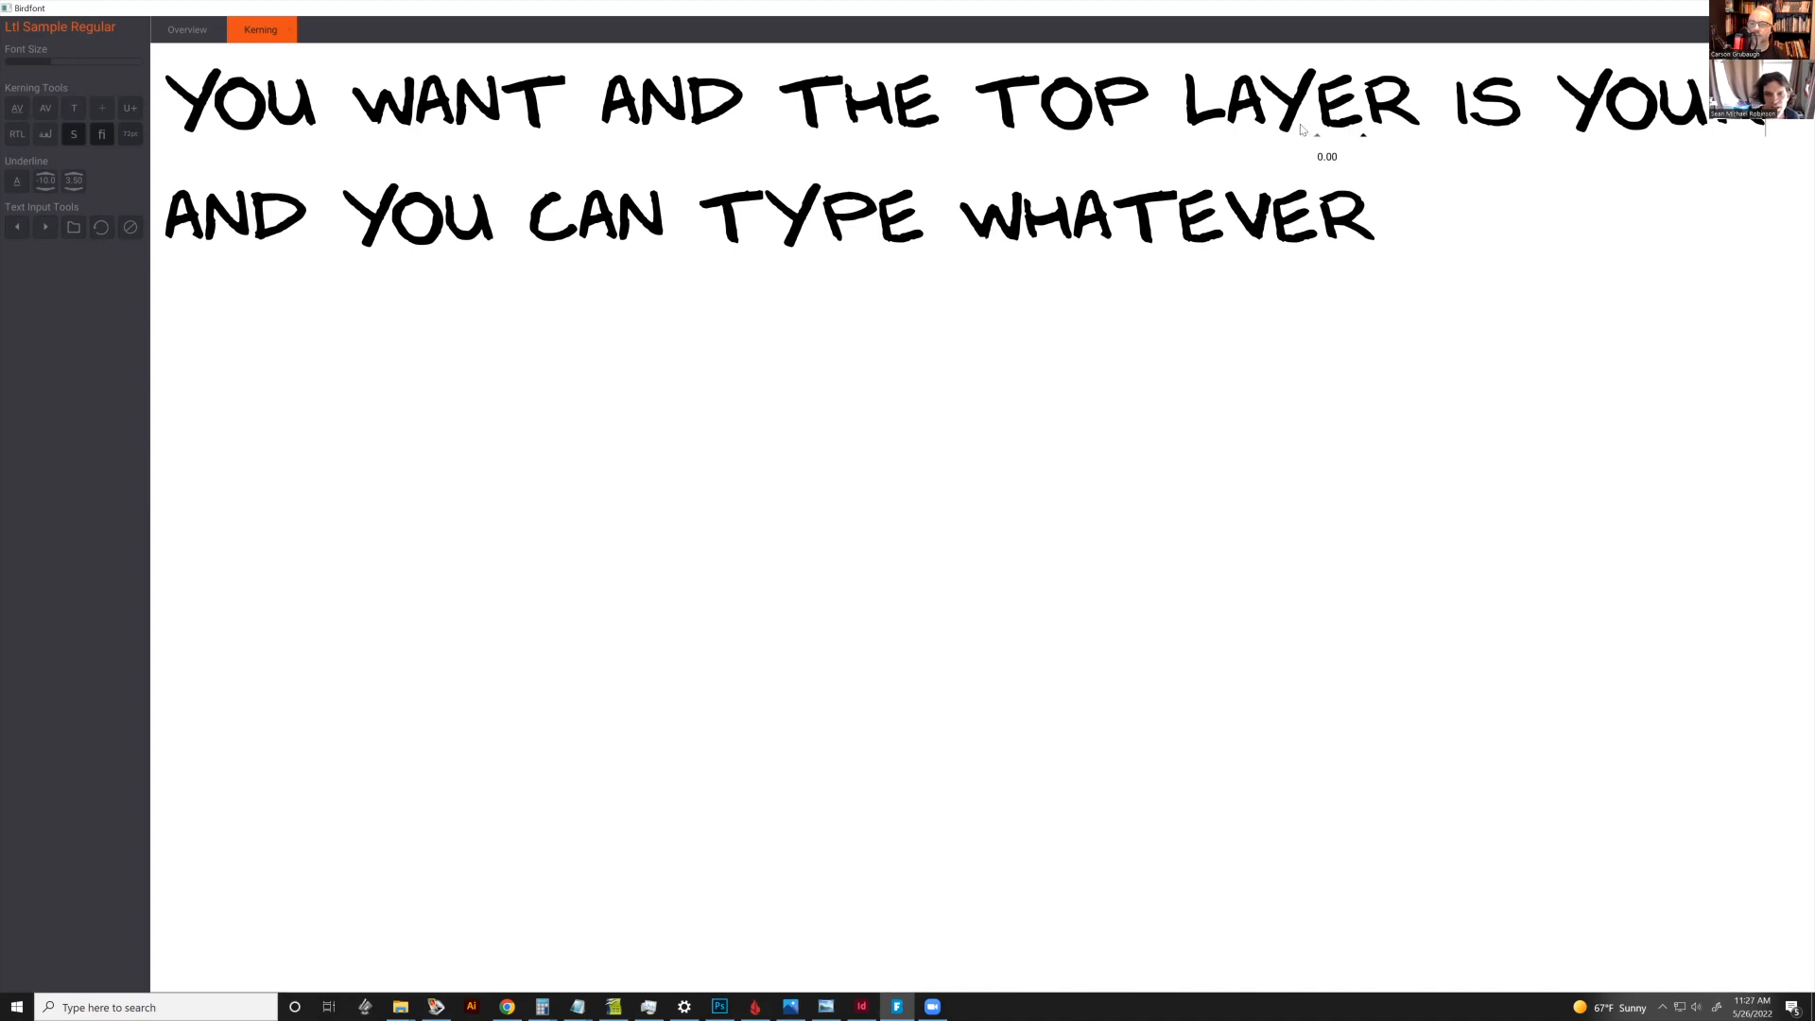
pyautogui.moveTo(1320, 140); pyautogui.dragTo(1315, 141)
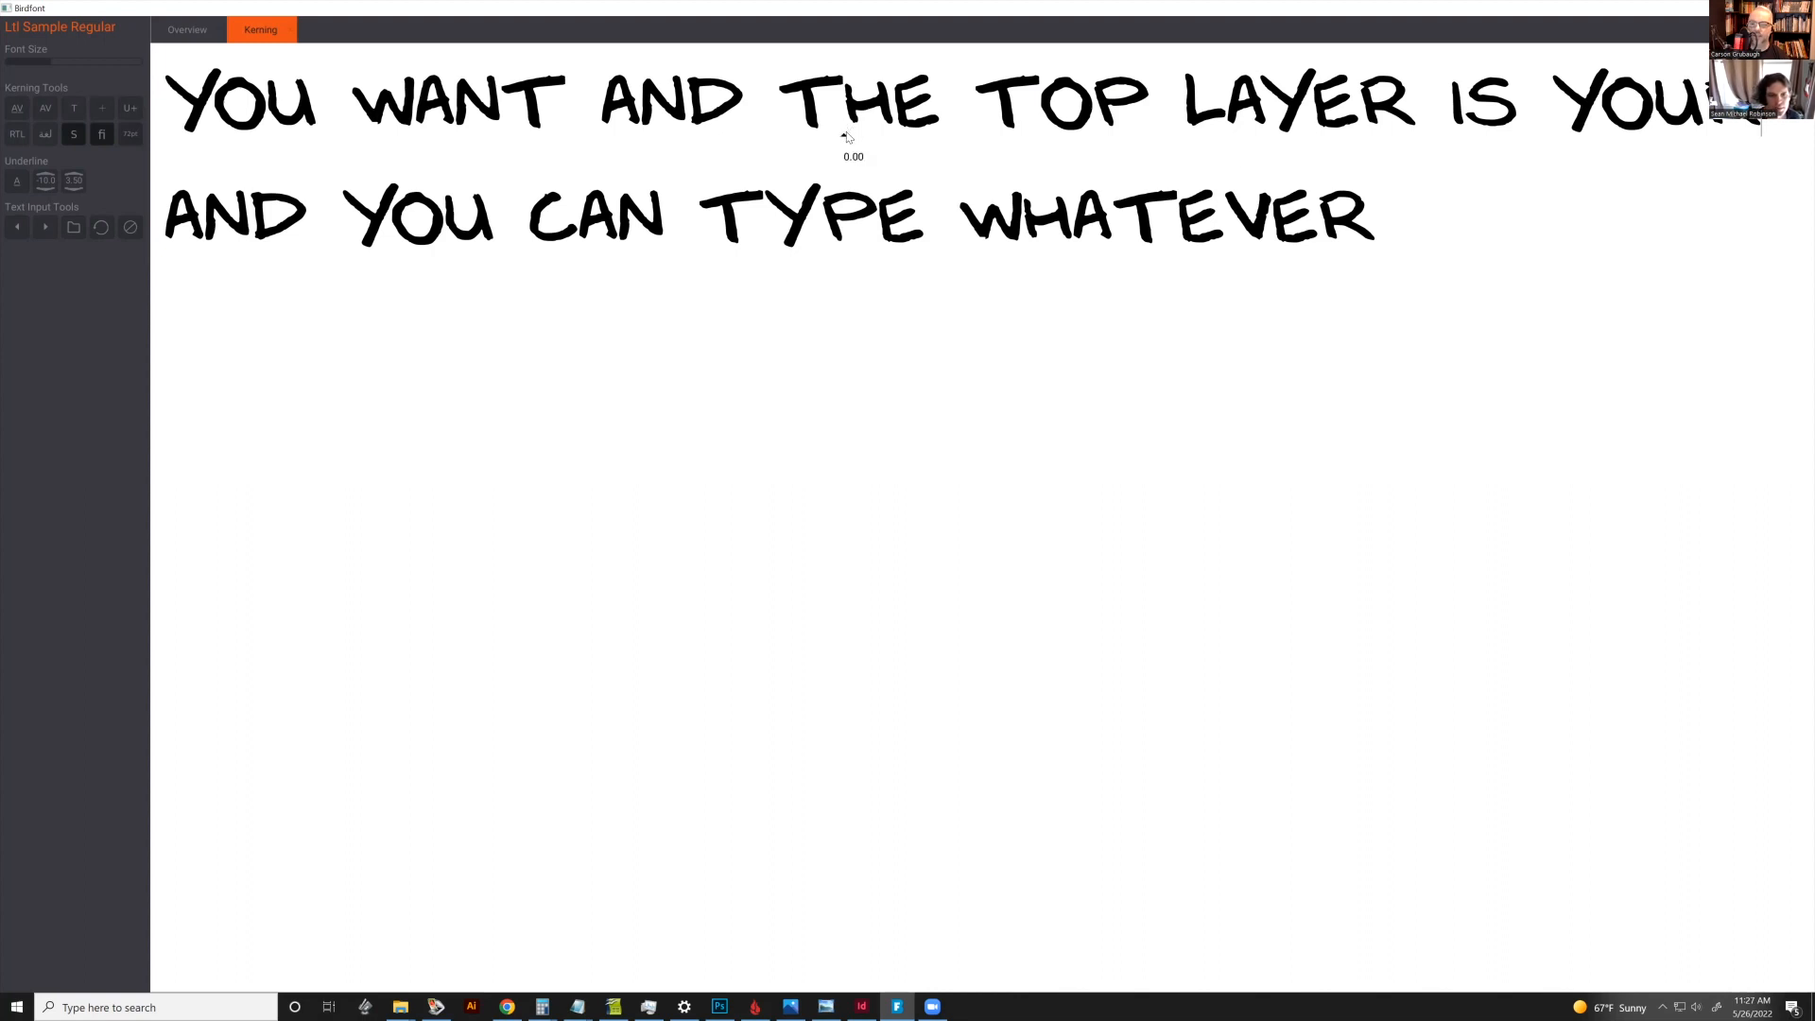
pyautogui.moveTo(847, 136); pyautogui.dragTo(841, 139)
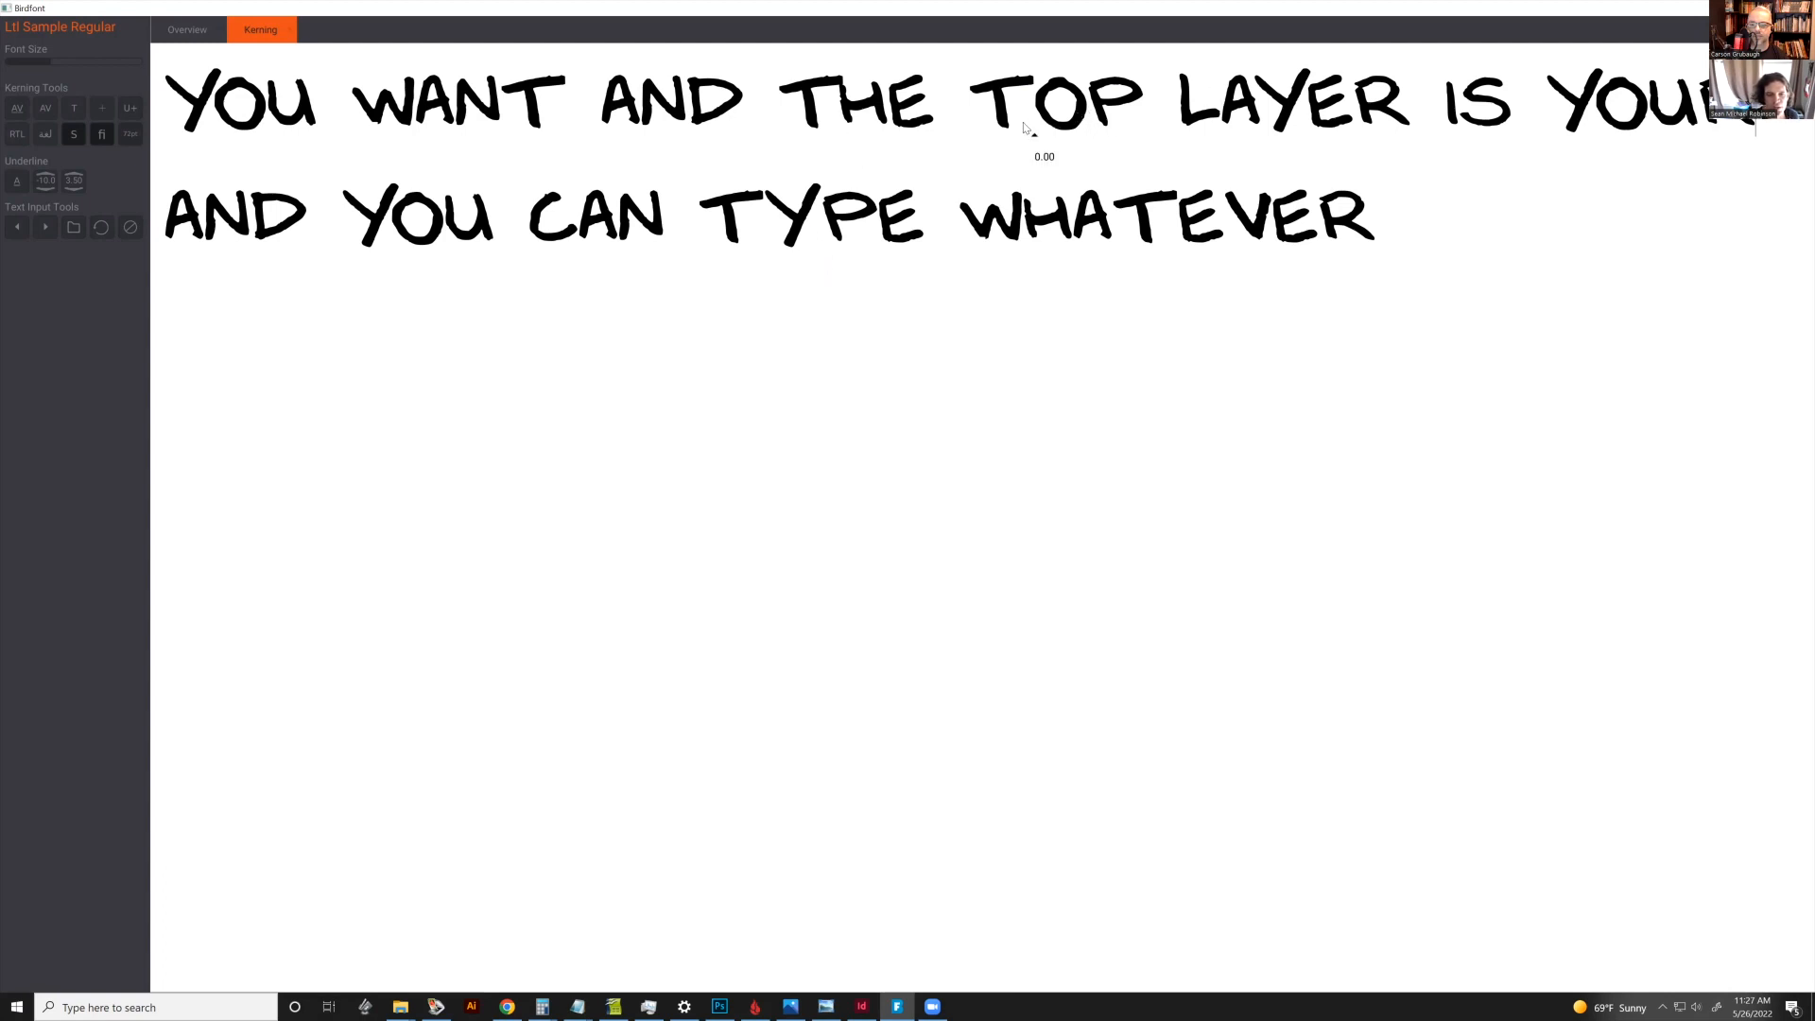
pyautogui.moveTo(1034, 134); pyautogui.dragTo(1029, 134)
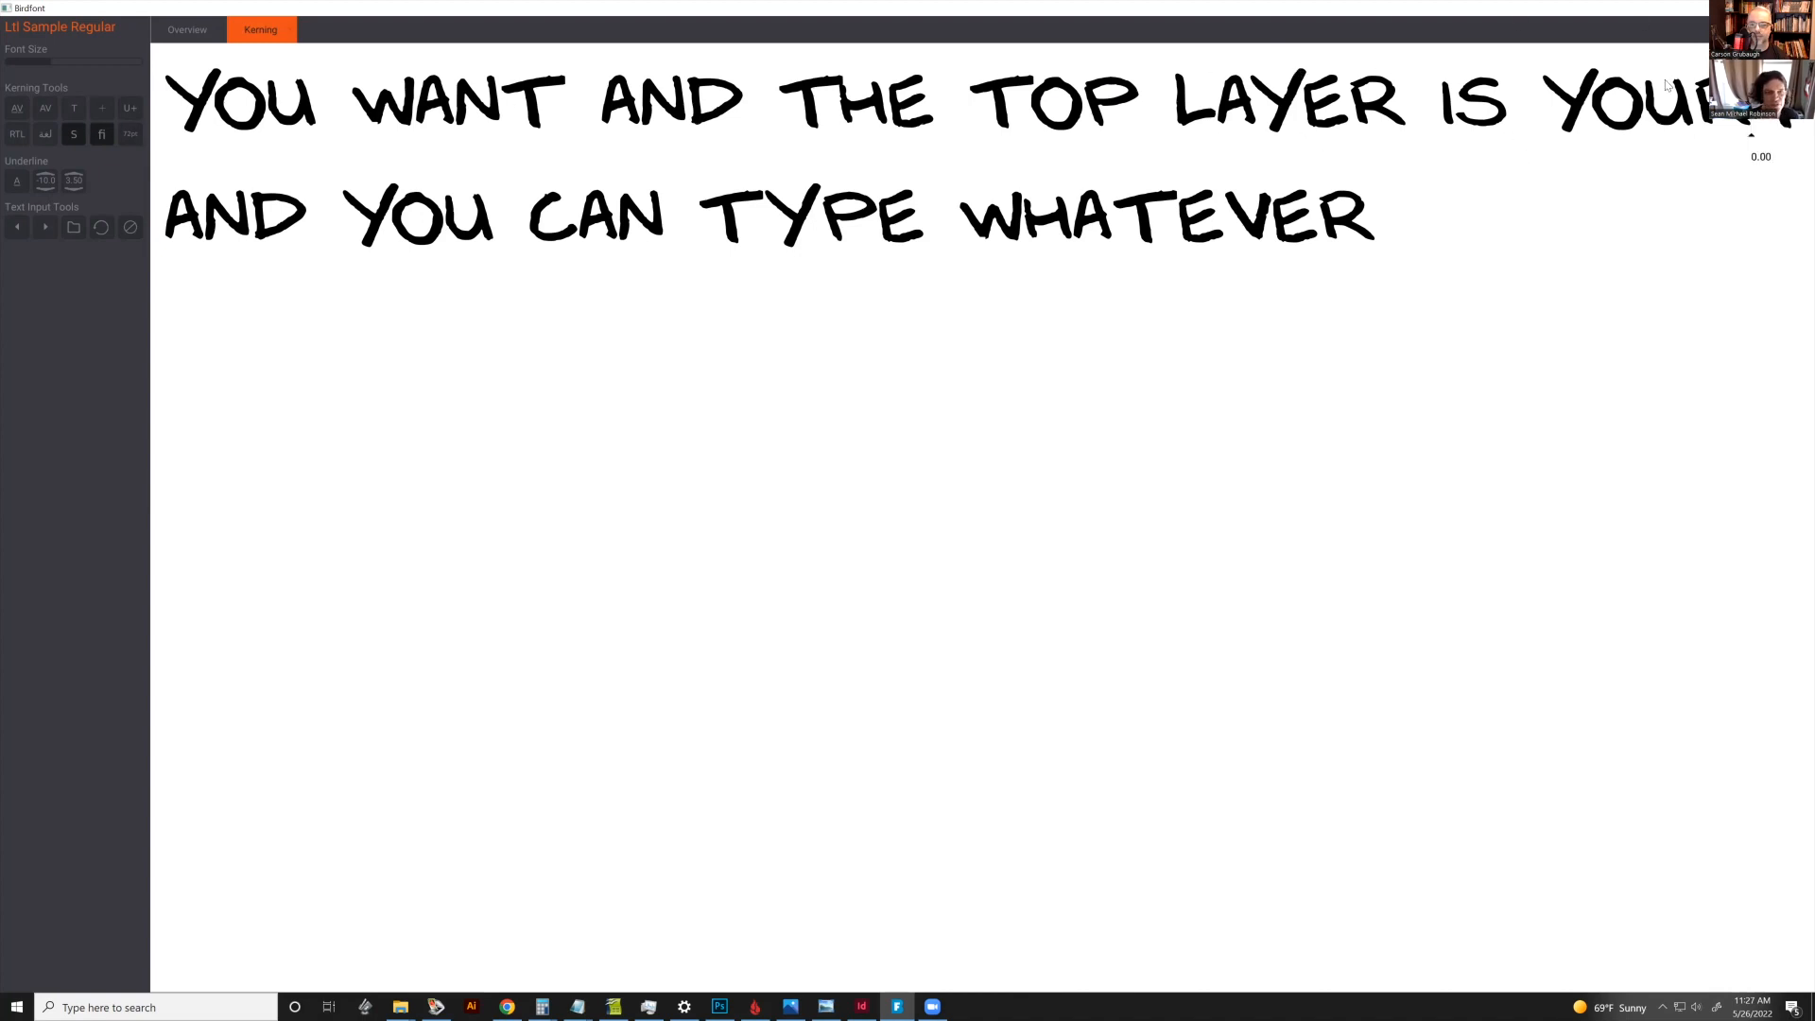
# Reduce the kerning preview's font size until the whole upper sample line fits in view
pyautogui.click(71, 111)
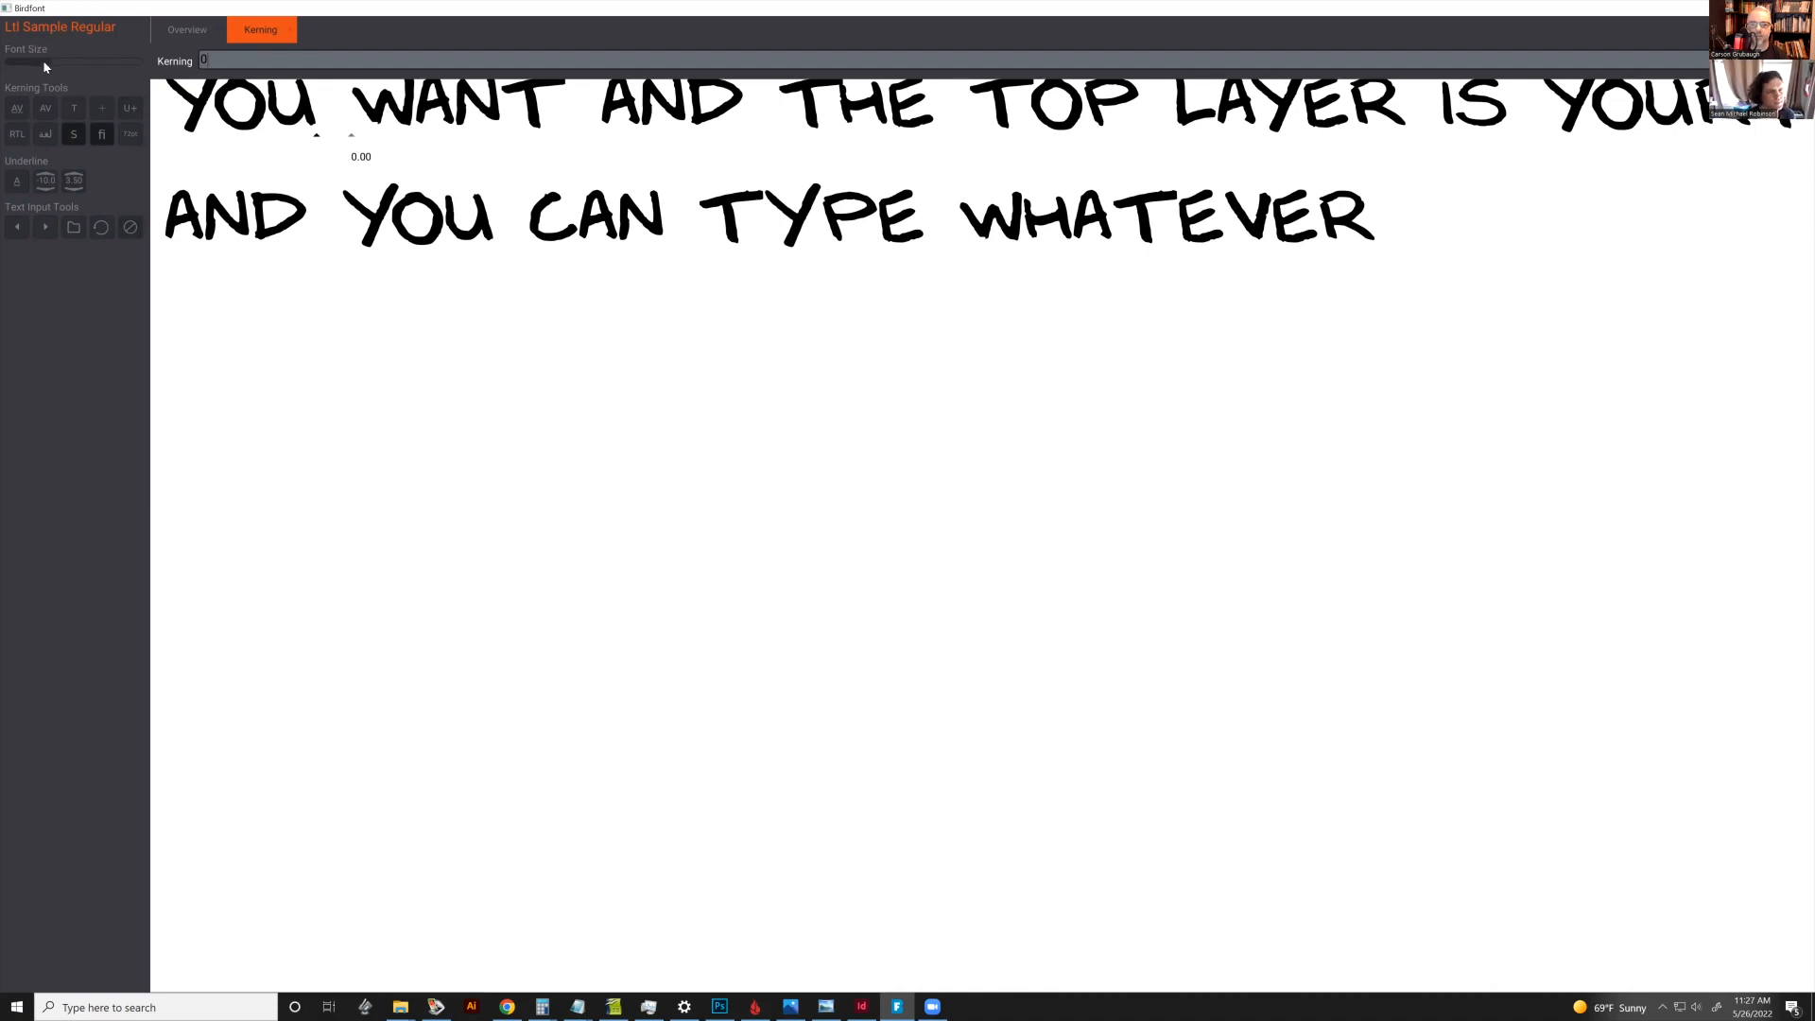
pyautogui.moveTo(47, 64); pyautogui.dragTo(21, 61)
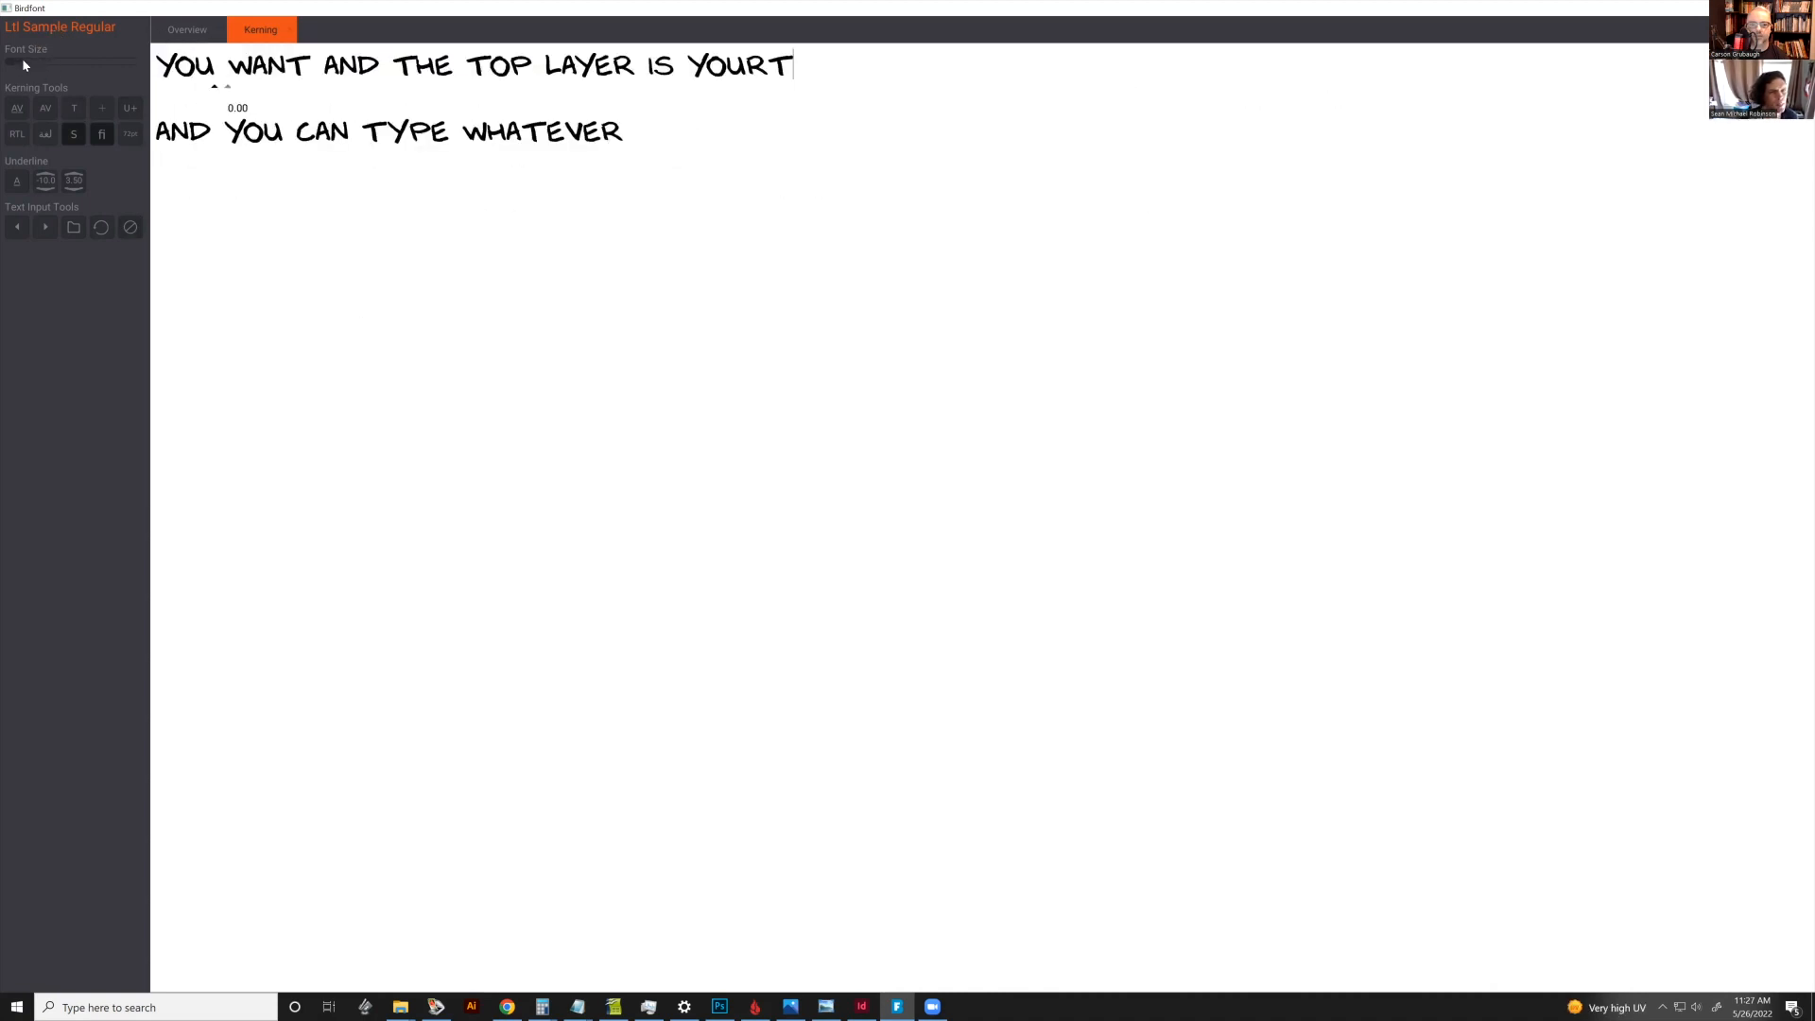
pyautogui.doubleClick(783, 49)
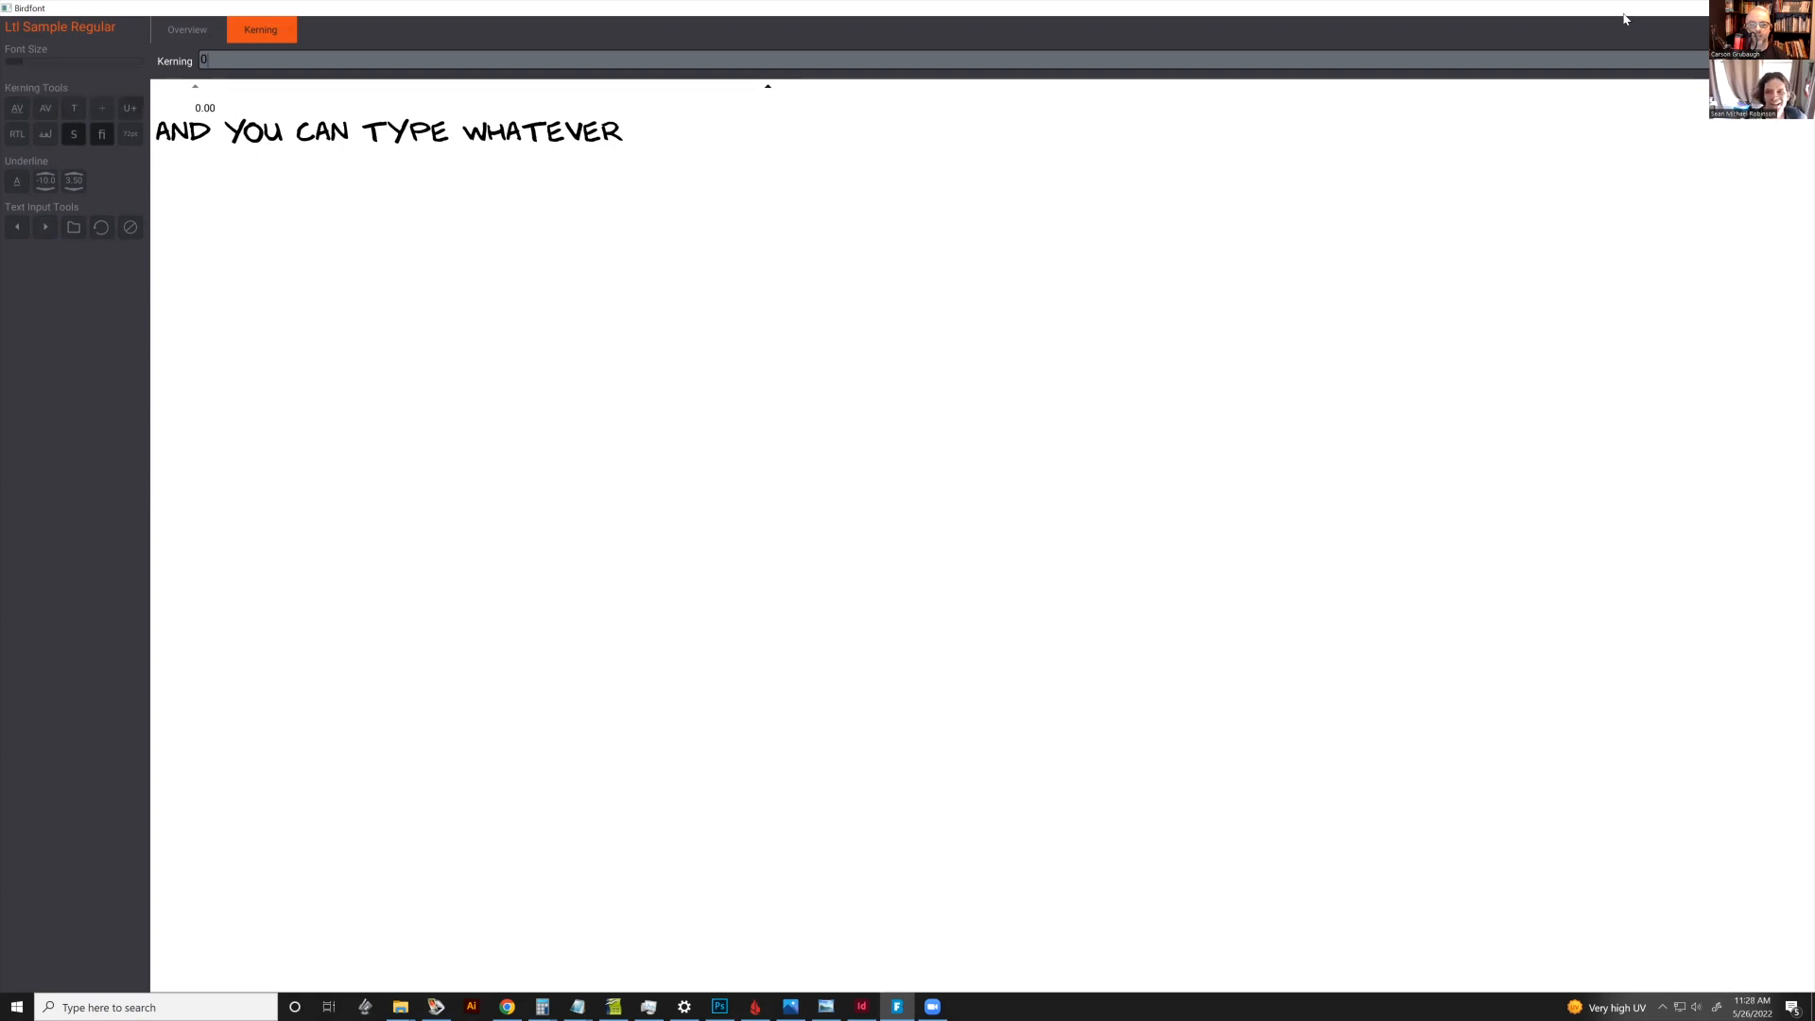
pyautogui.click(783, 103)
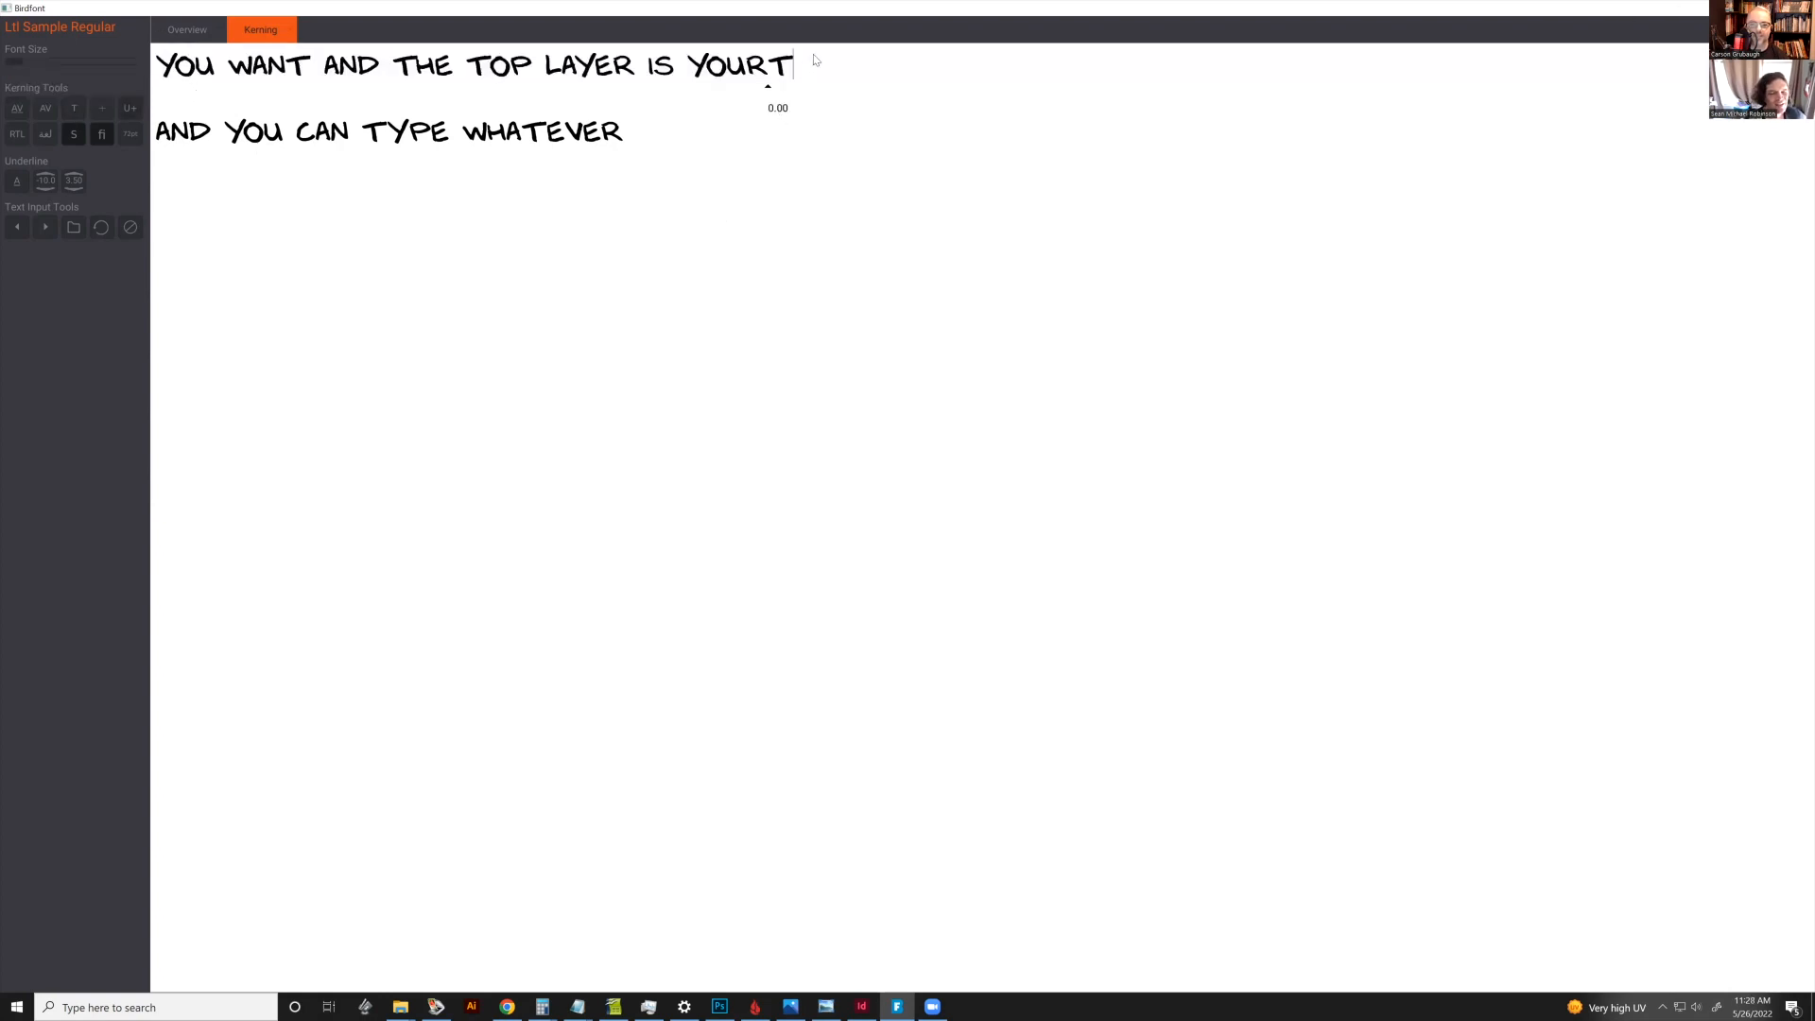
# Extend the upper kerning sample line with "V SPHINX" directly after "YOURT"
pyautogui.write('V')
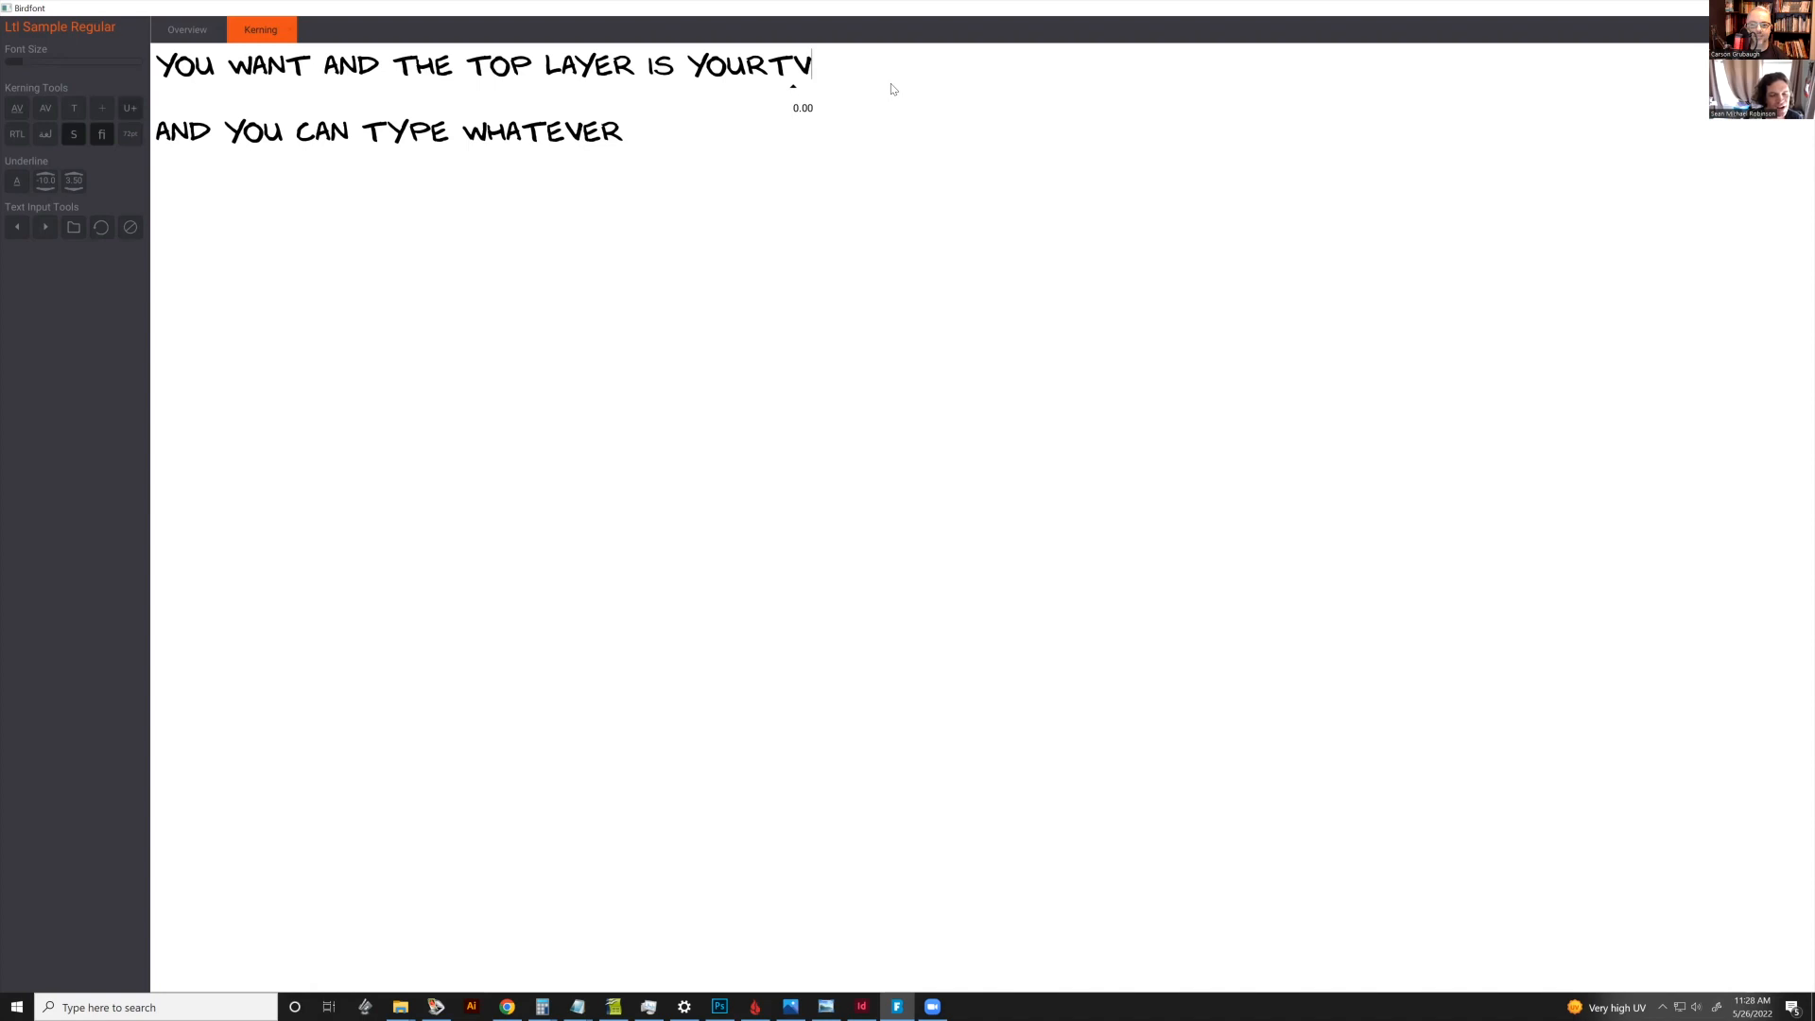
pyautogui.write(' SPJN')
pyautogui.press('BackSpace')
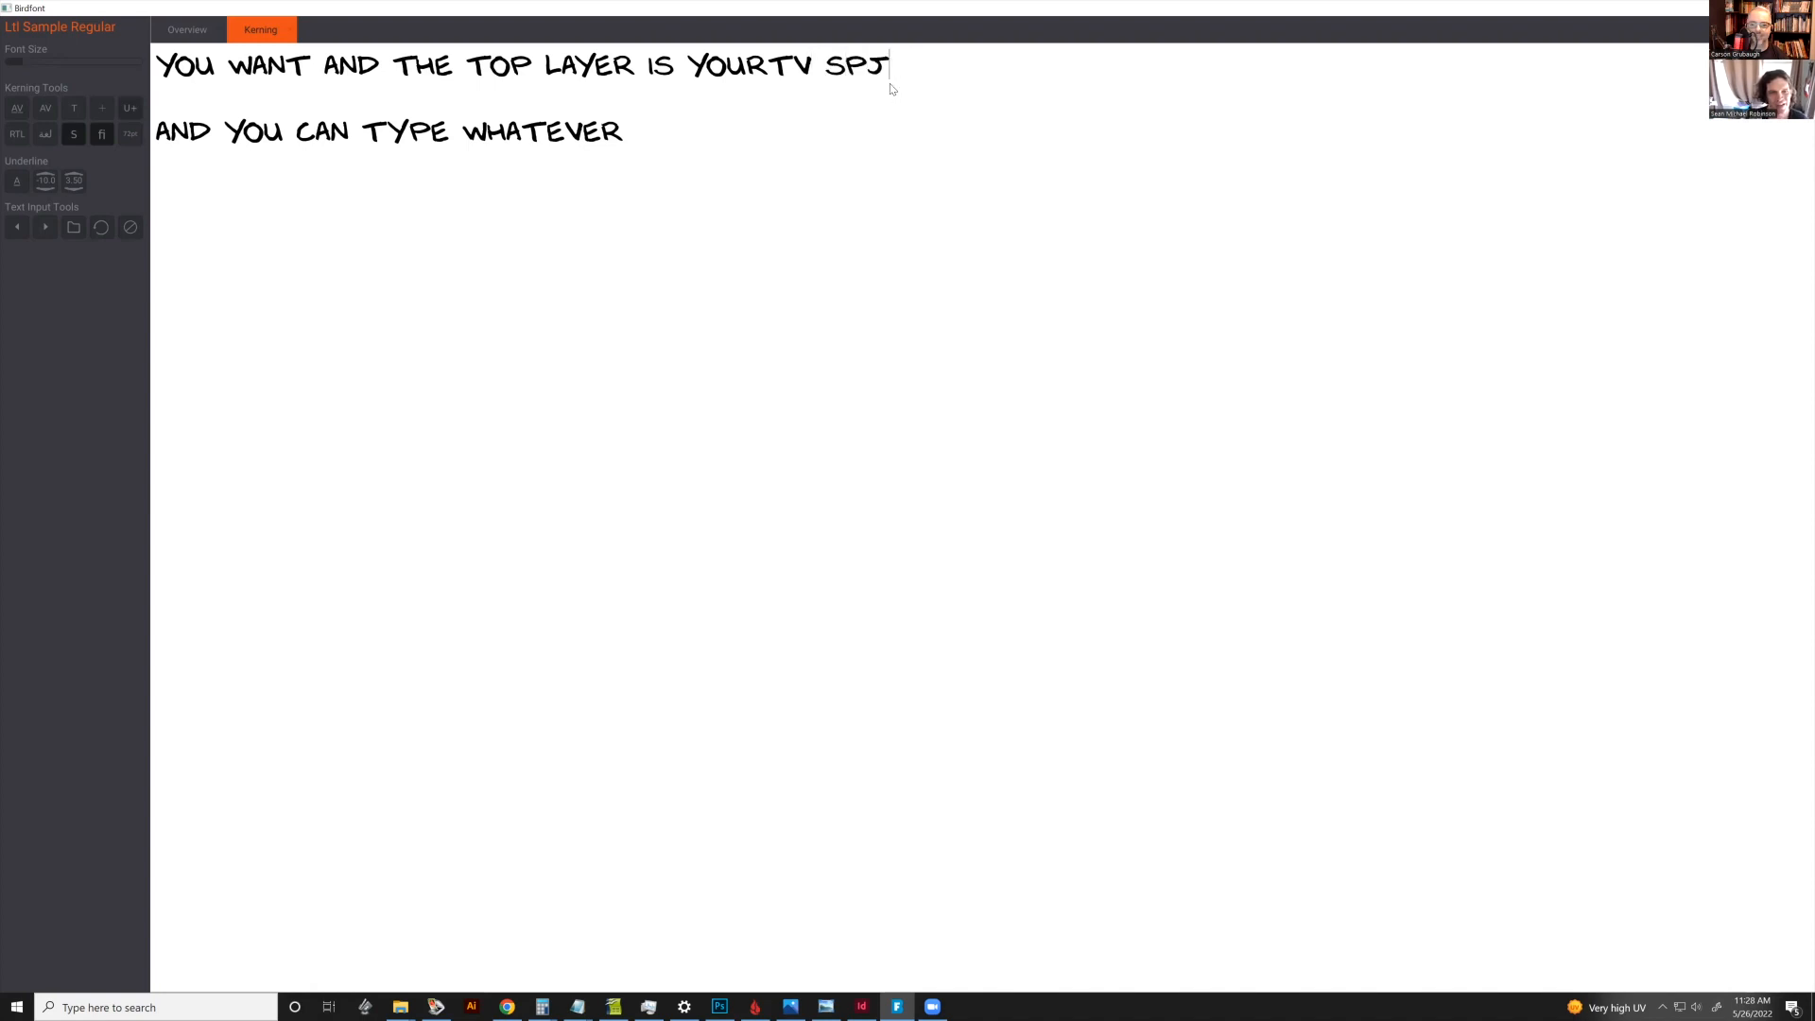
pyautogui.press('BackSpace')
pyautogui.write('HINC')
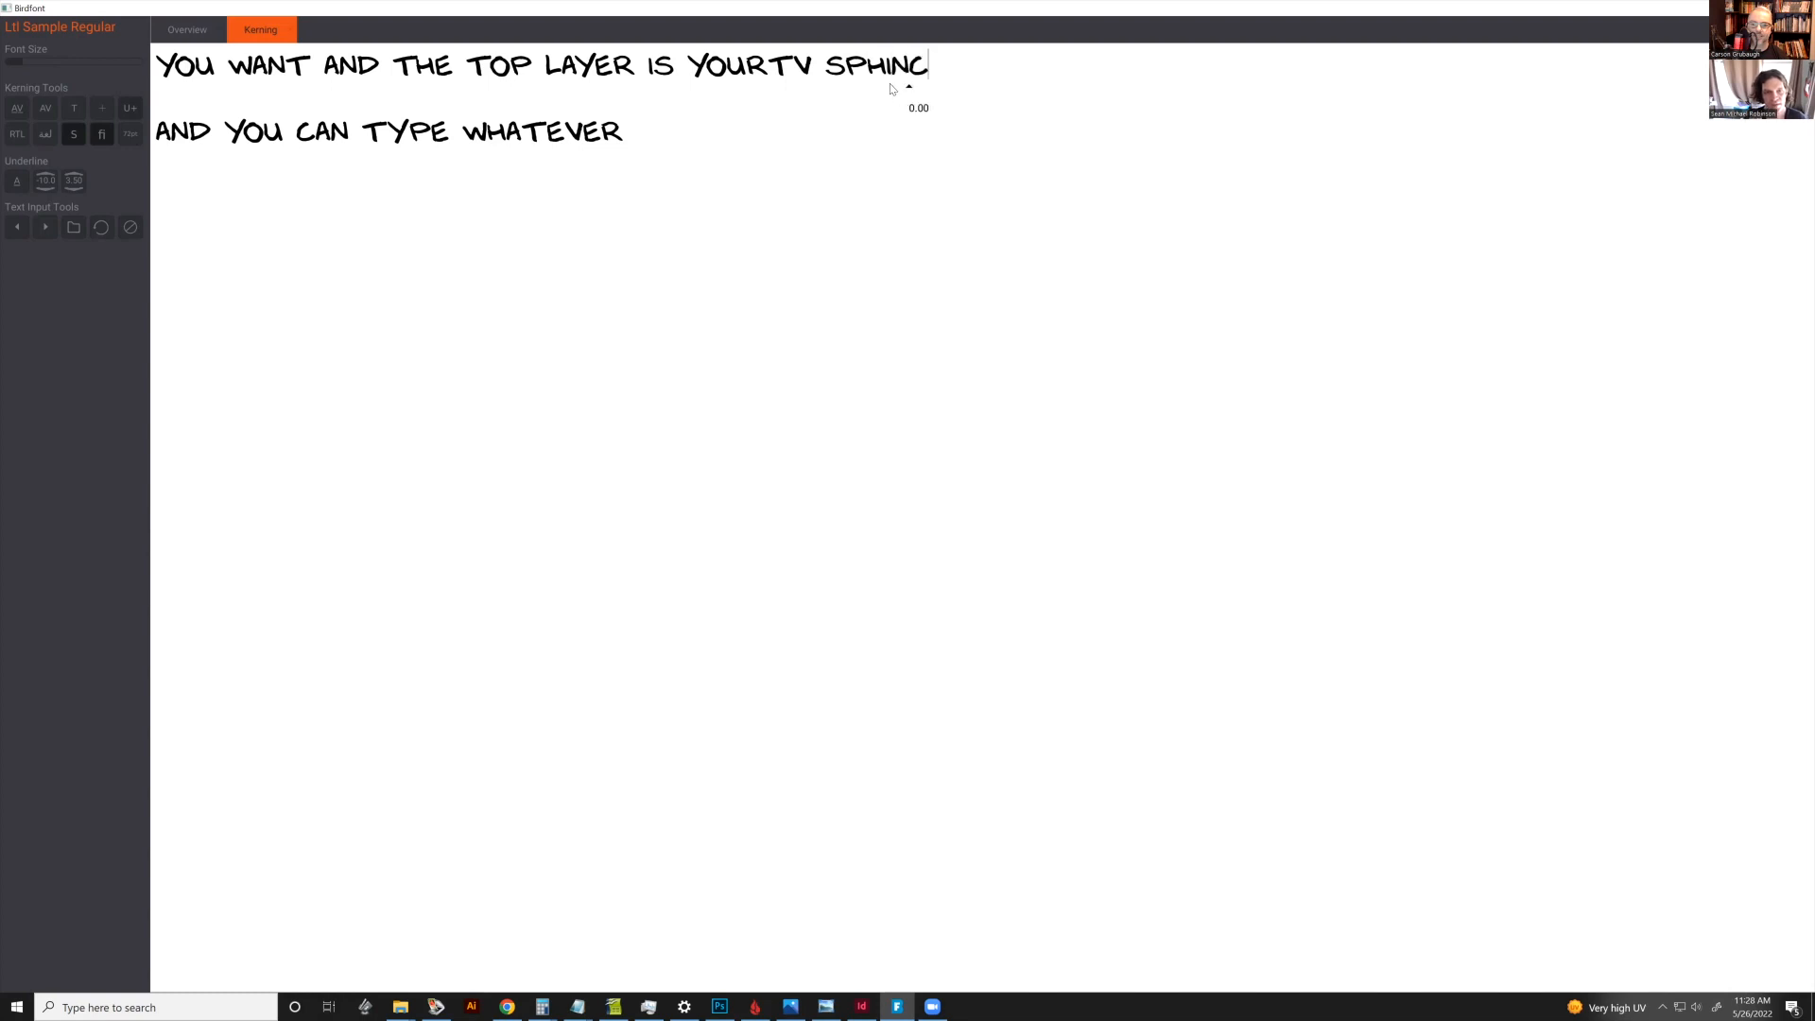
pyautogui.press('BackSpace')
pyautogui.write('X')
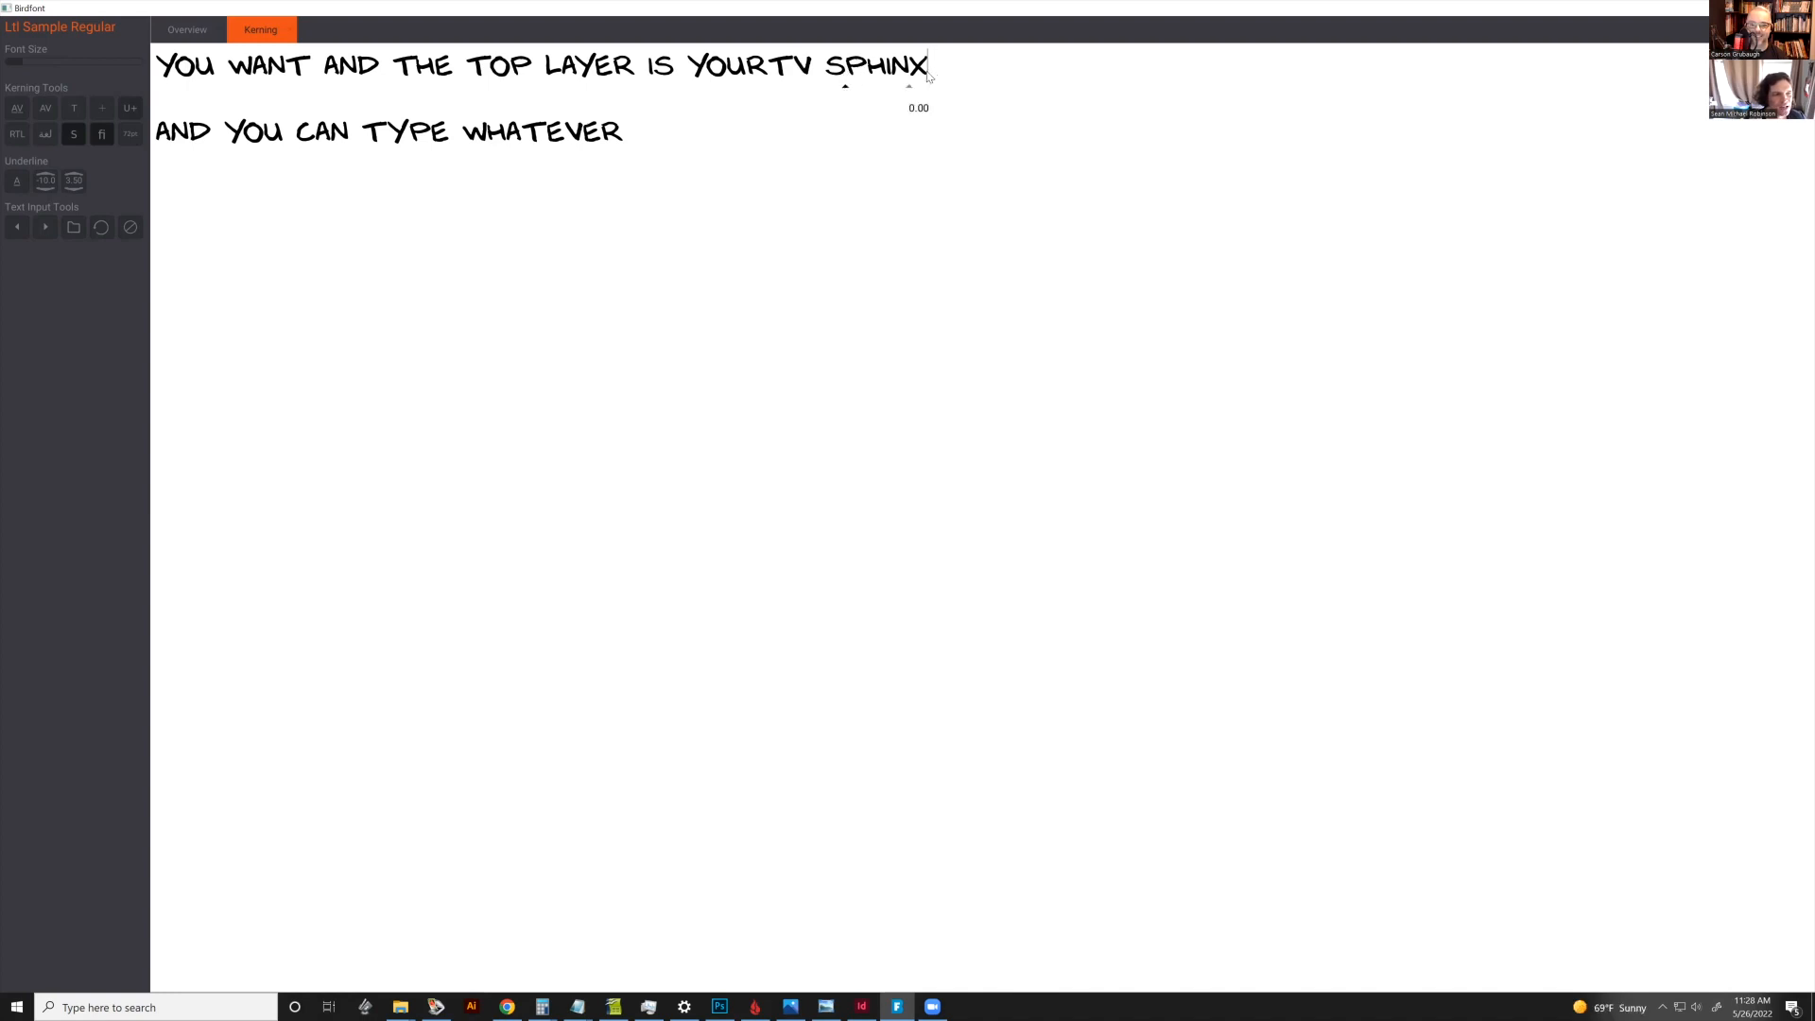
pyautogui.moveTo(928, 76); pyautogui.dragTo(931, 76)
pyautogui.click(71, 131)
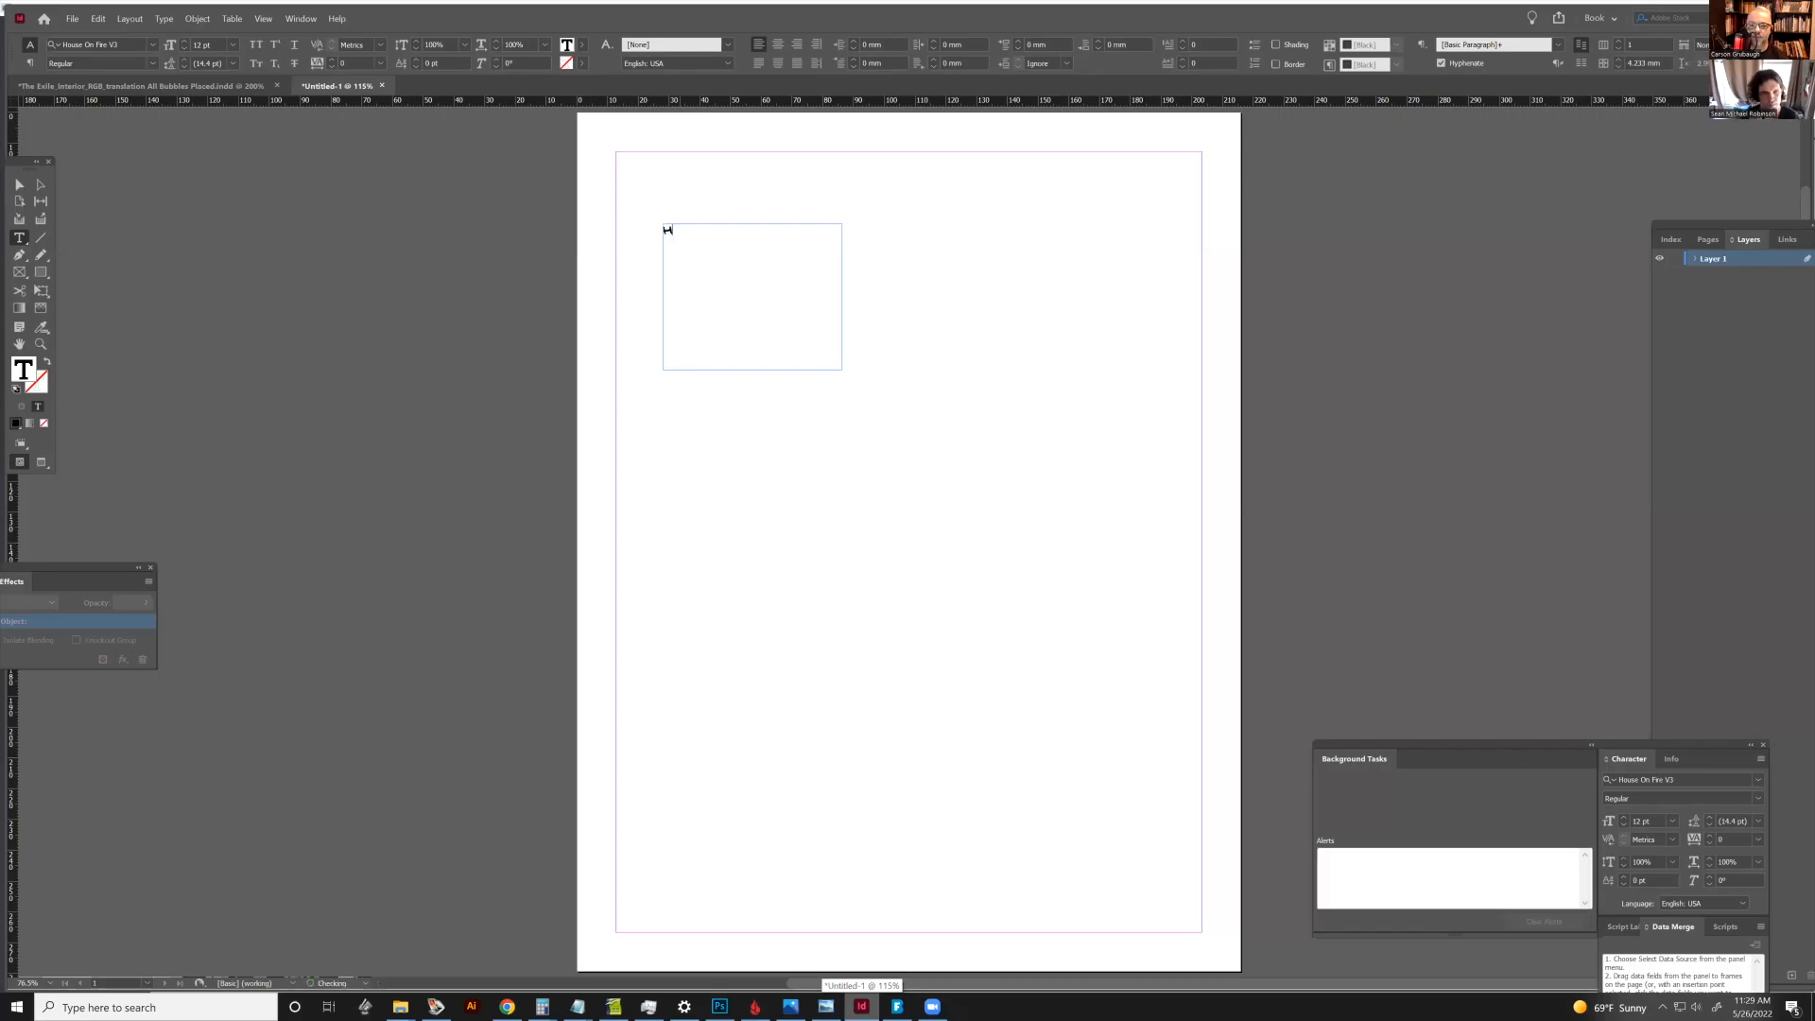
# Fill the InDesign text frame with "HOUSE ON FIRE IS THE N", followed by the passage beginning "AST IT." and "WELL!" THOUGHT ALICE
pyautogui.write('OUSE ON FIR')
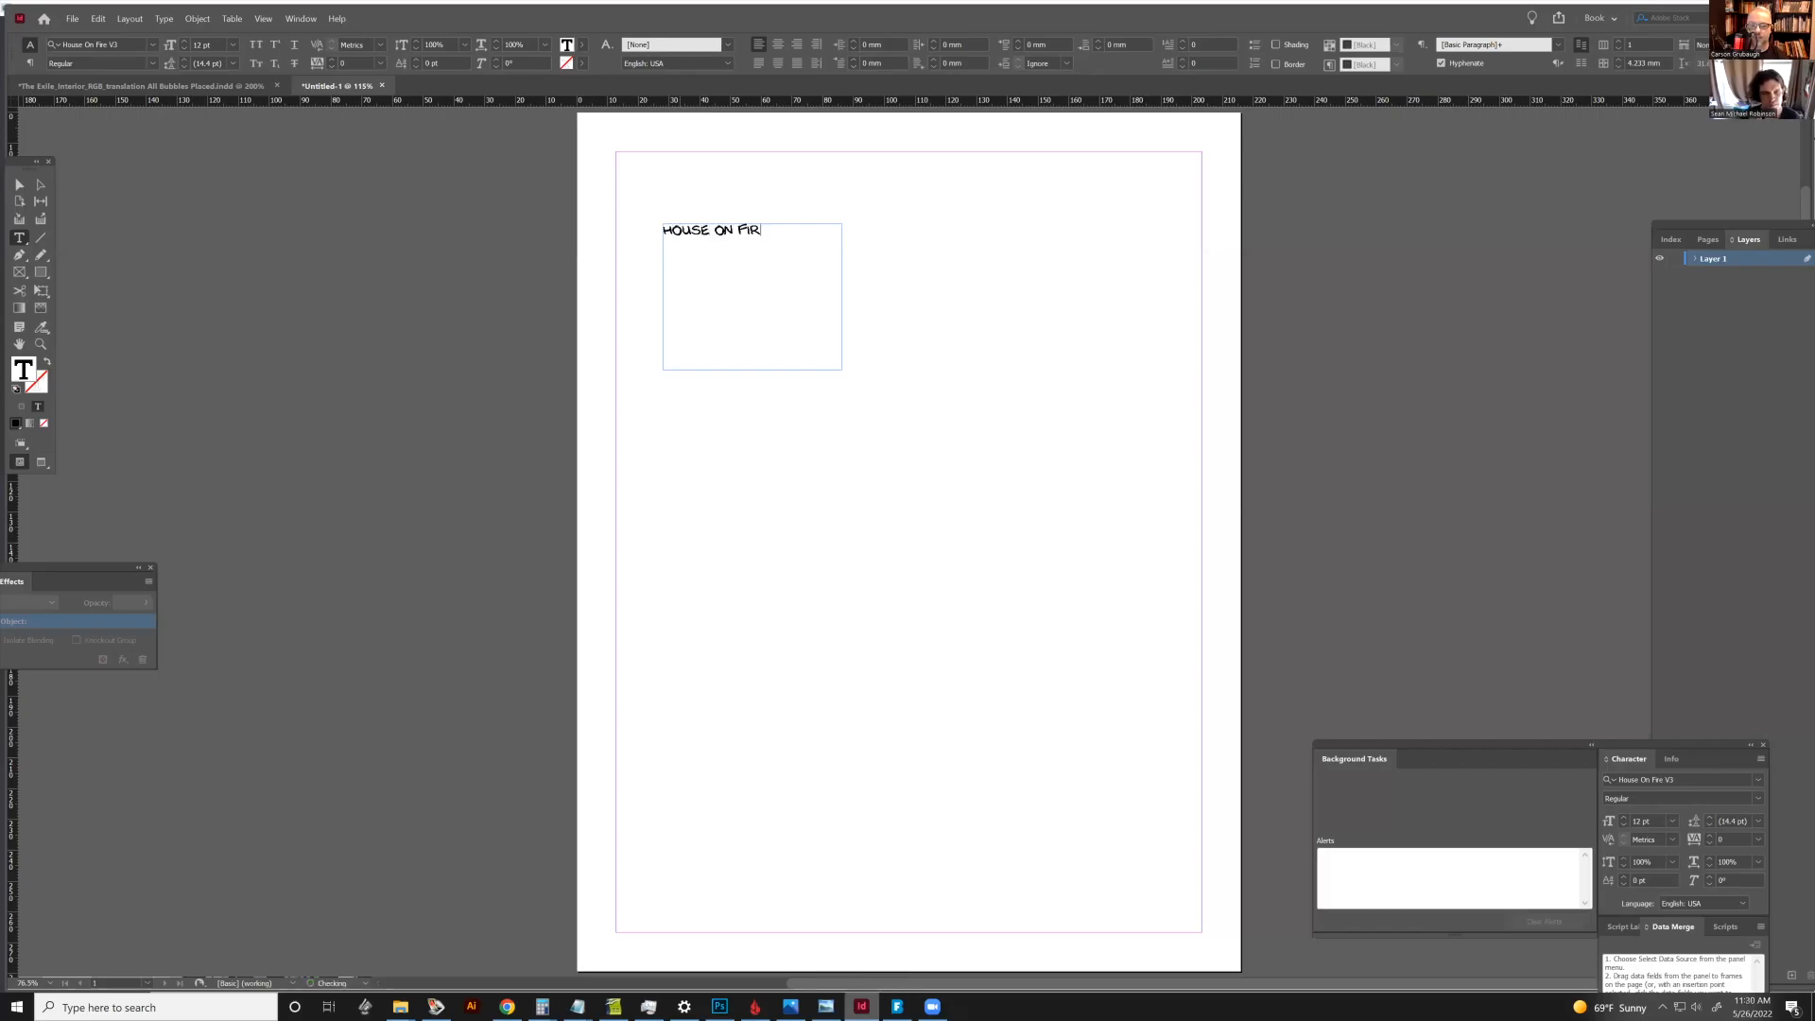
pyautogui.write('E IS THE')
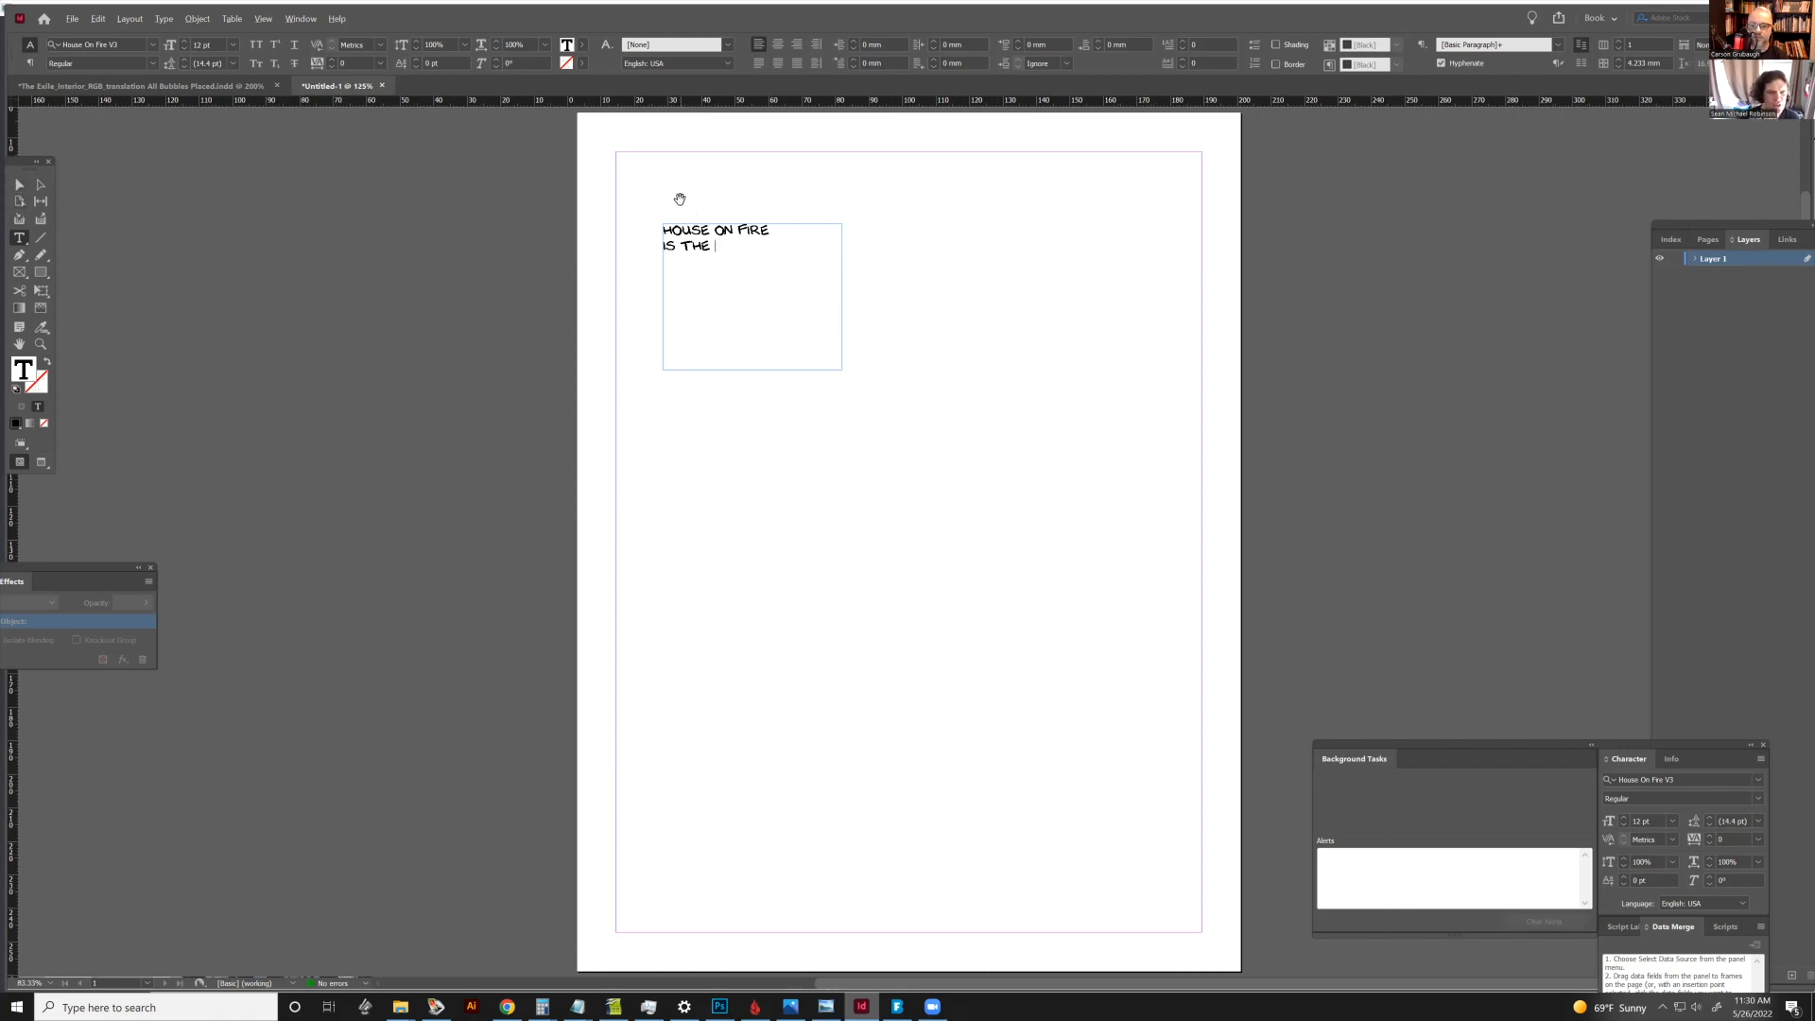
pyautogui.scroll(3, 687, 206)
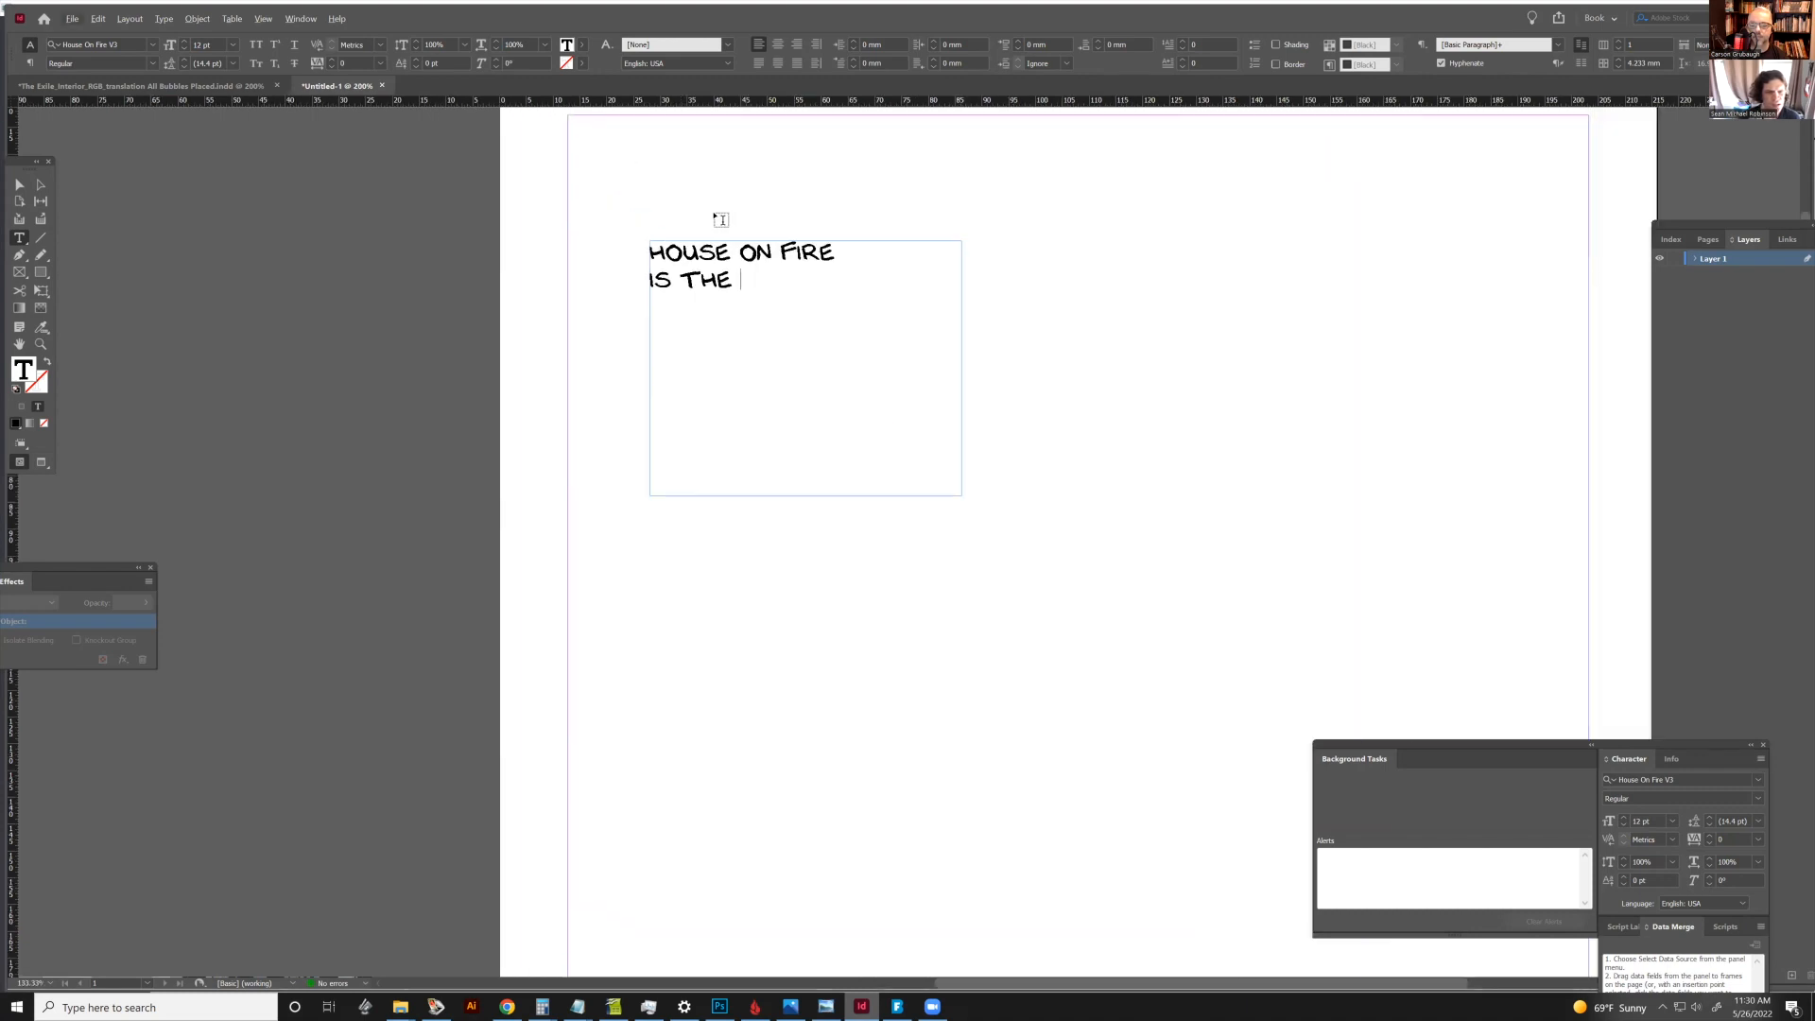
pyautogui.write('N')
pyautogui.write('AST IT.  "WELL!" THOUGHT ALICE TO HERSELF, "AFTER SUCH A FALL AS THIS, I SHALL THINK NOTHING OF TUMBLING DOWN STAIRS! HOW BRAVE THEY’LL')
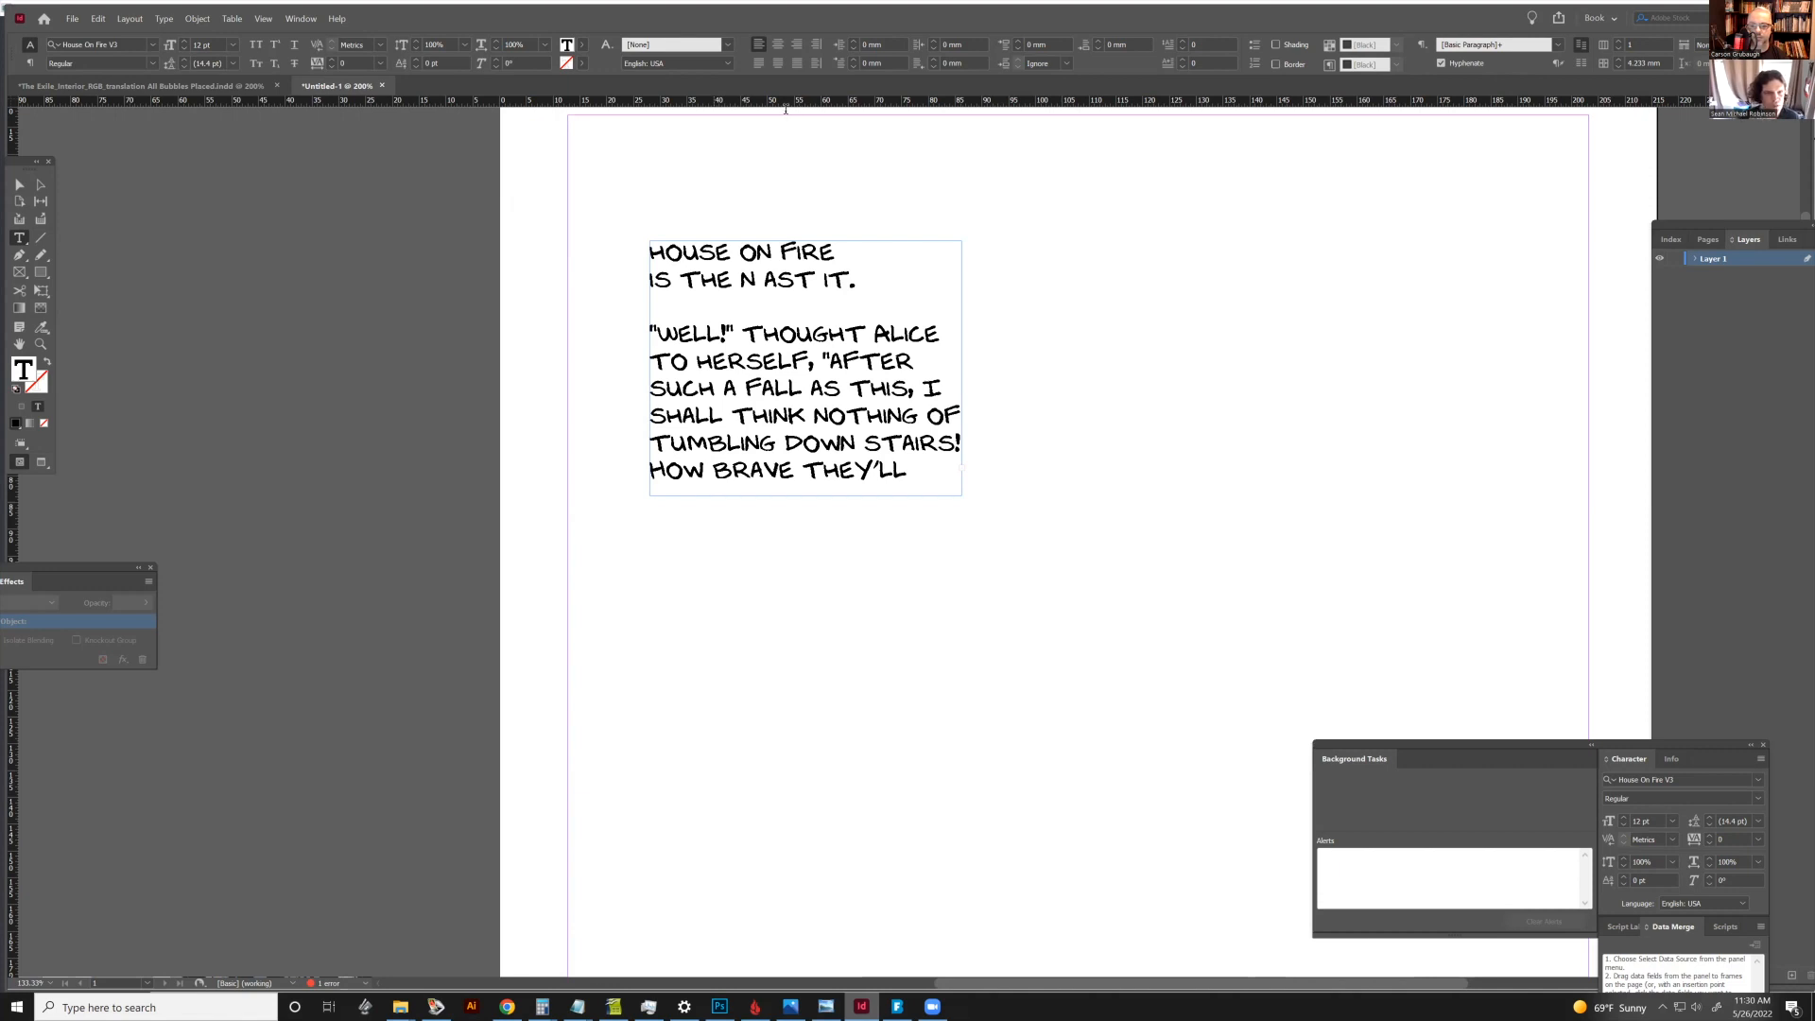
# Shorten the text frame to about 13.1 mm high so it holds only the first two lines
pyautogui.click(777, 280)
pyautogui.click(27, 183)
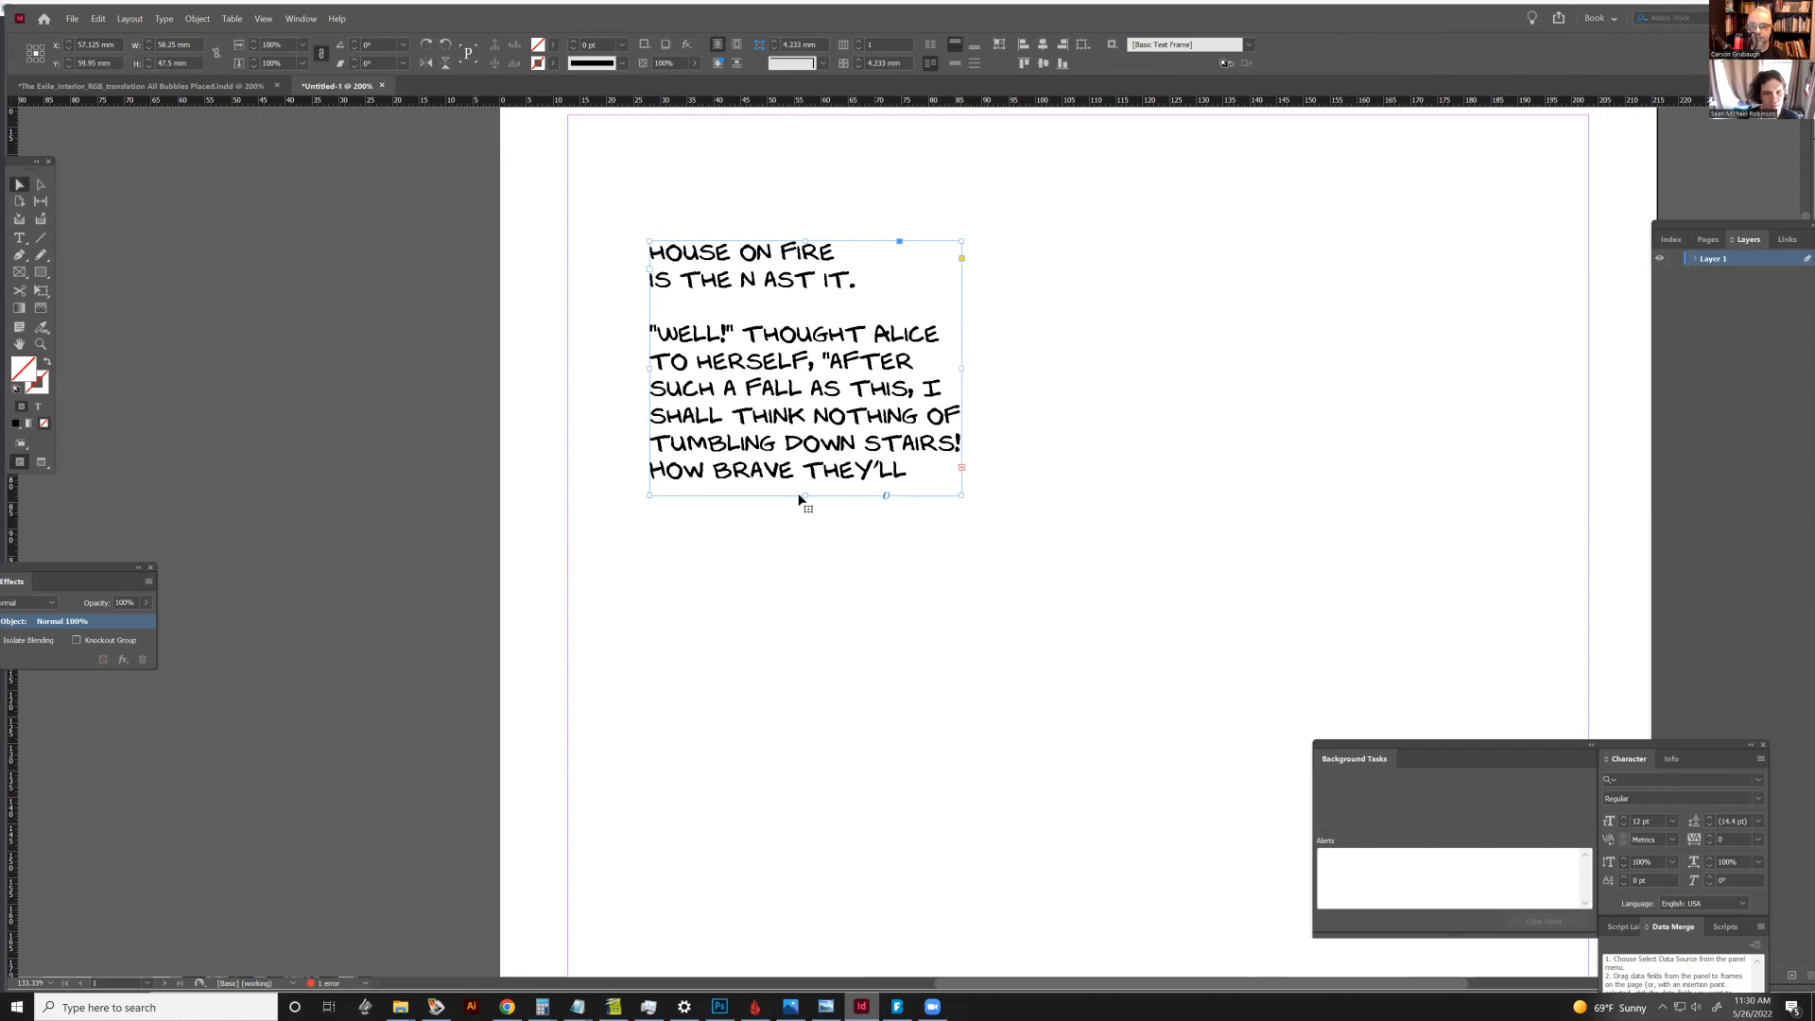
pyautogui.moveTo(804, 495); pyautogui.dragTo(865, 312)
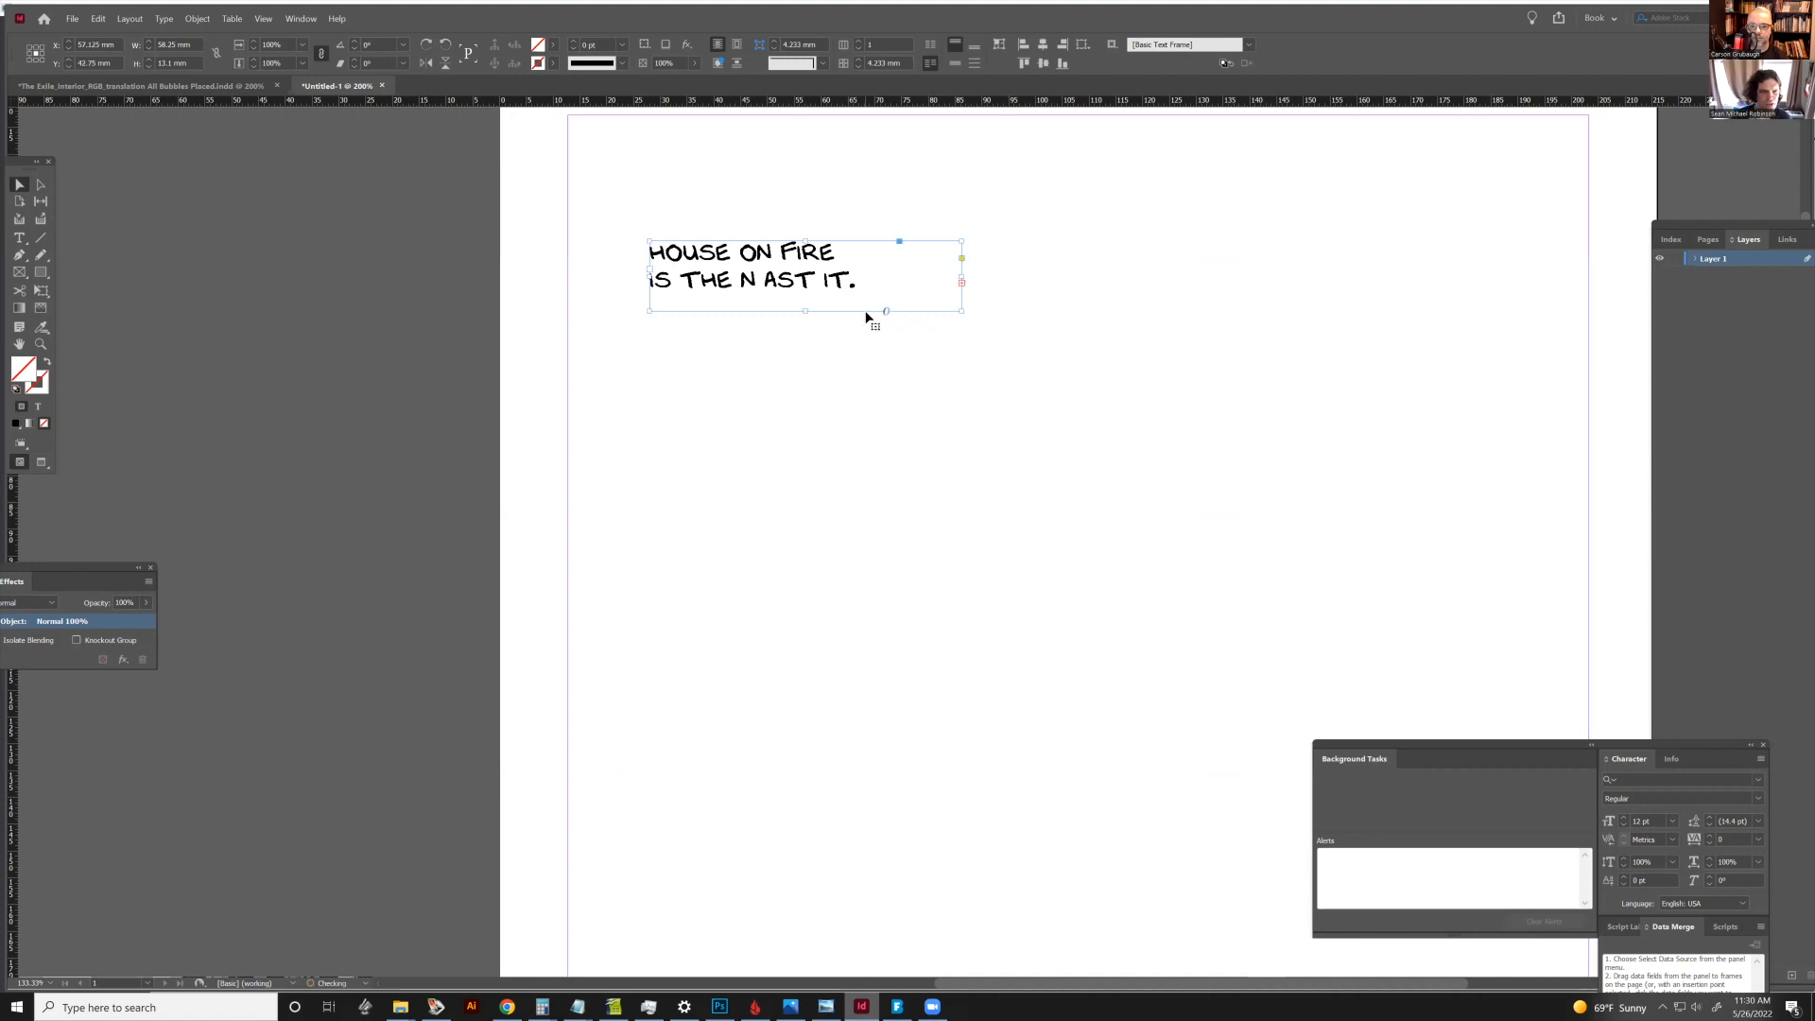
# Centre the two "HOUSE ON FIRE" lines and remove the stray space to make the second read "IS THE NAST IT."
pyautogui.click(21, 240)
pyautogui.moveTo(861, 282); pyautogui.dragTo(591, 252)
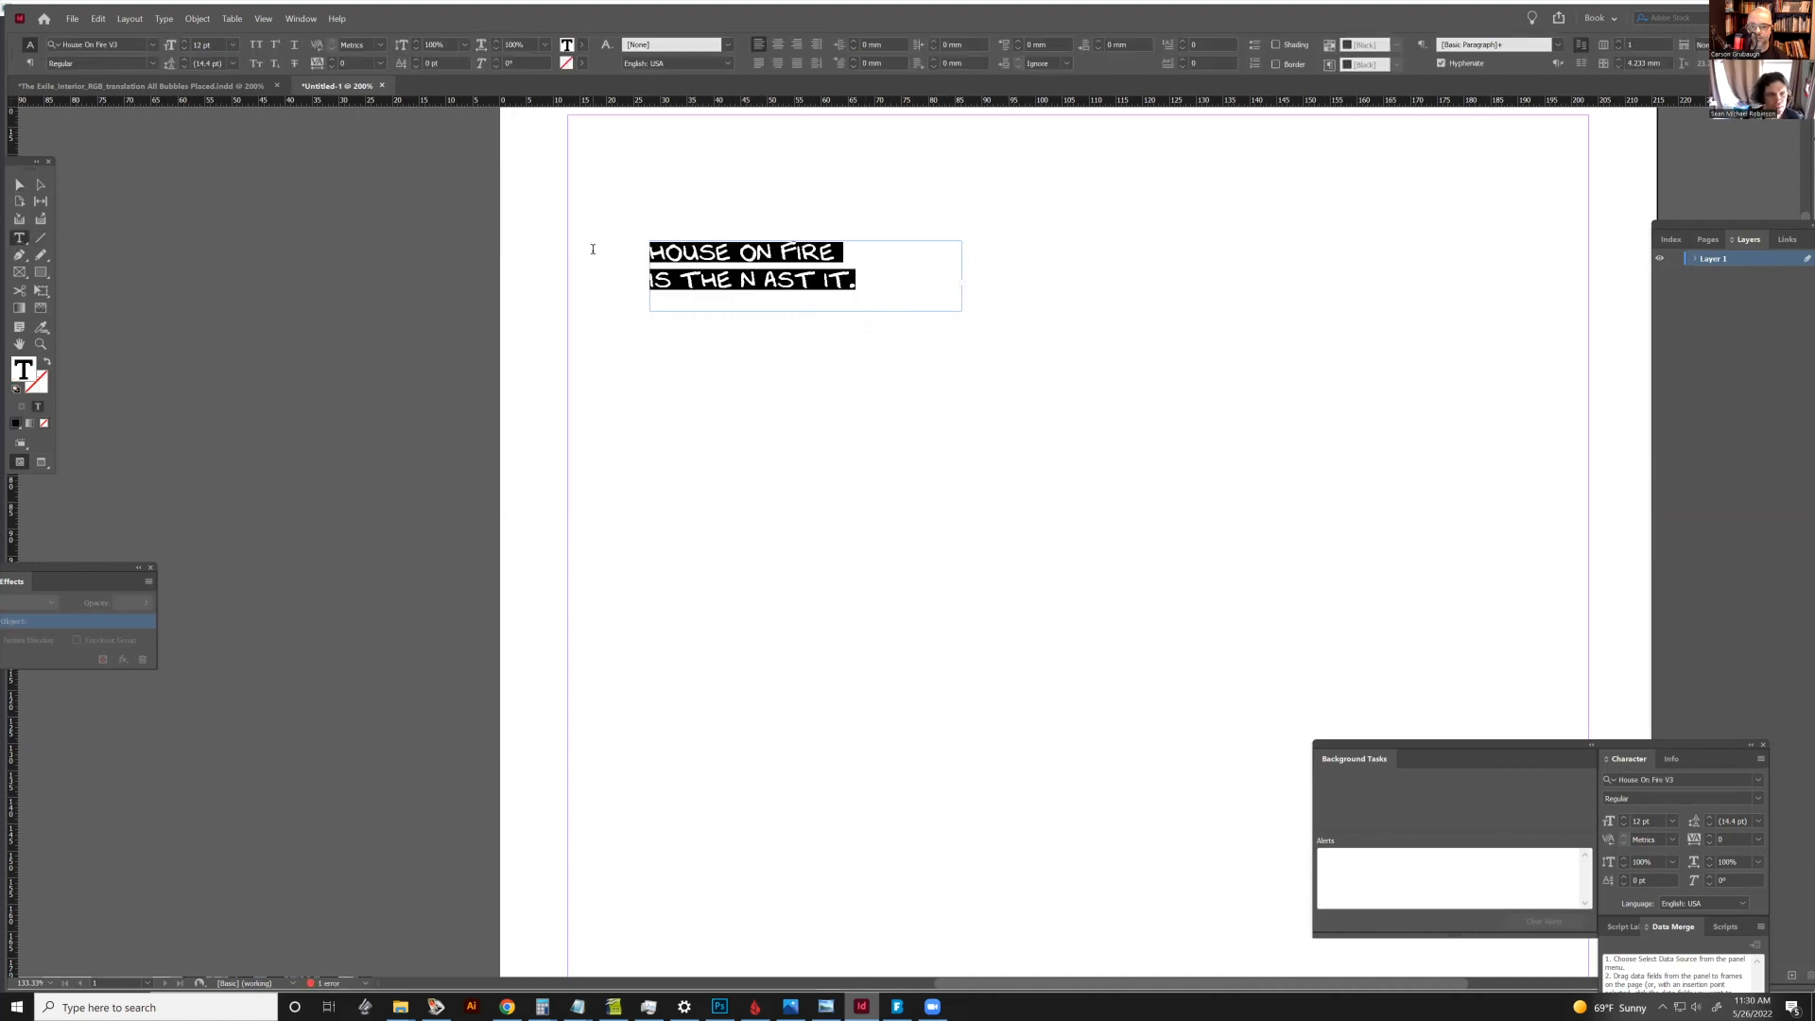
pyautogui.click(784, 44)
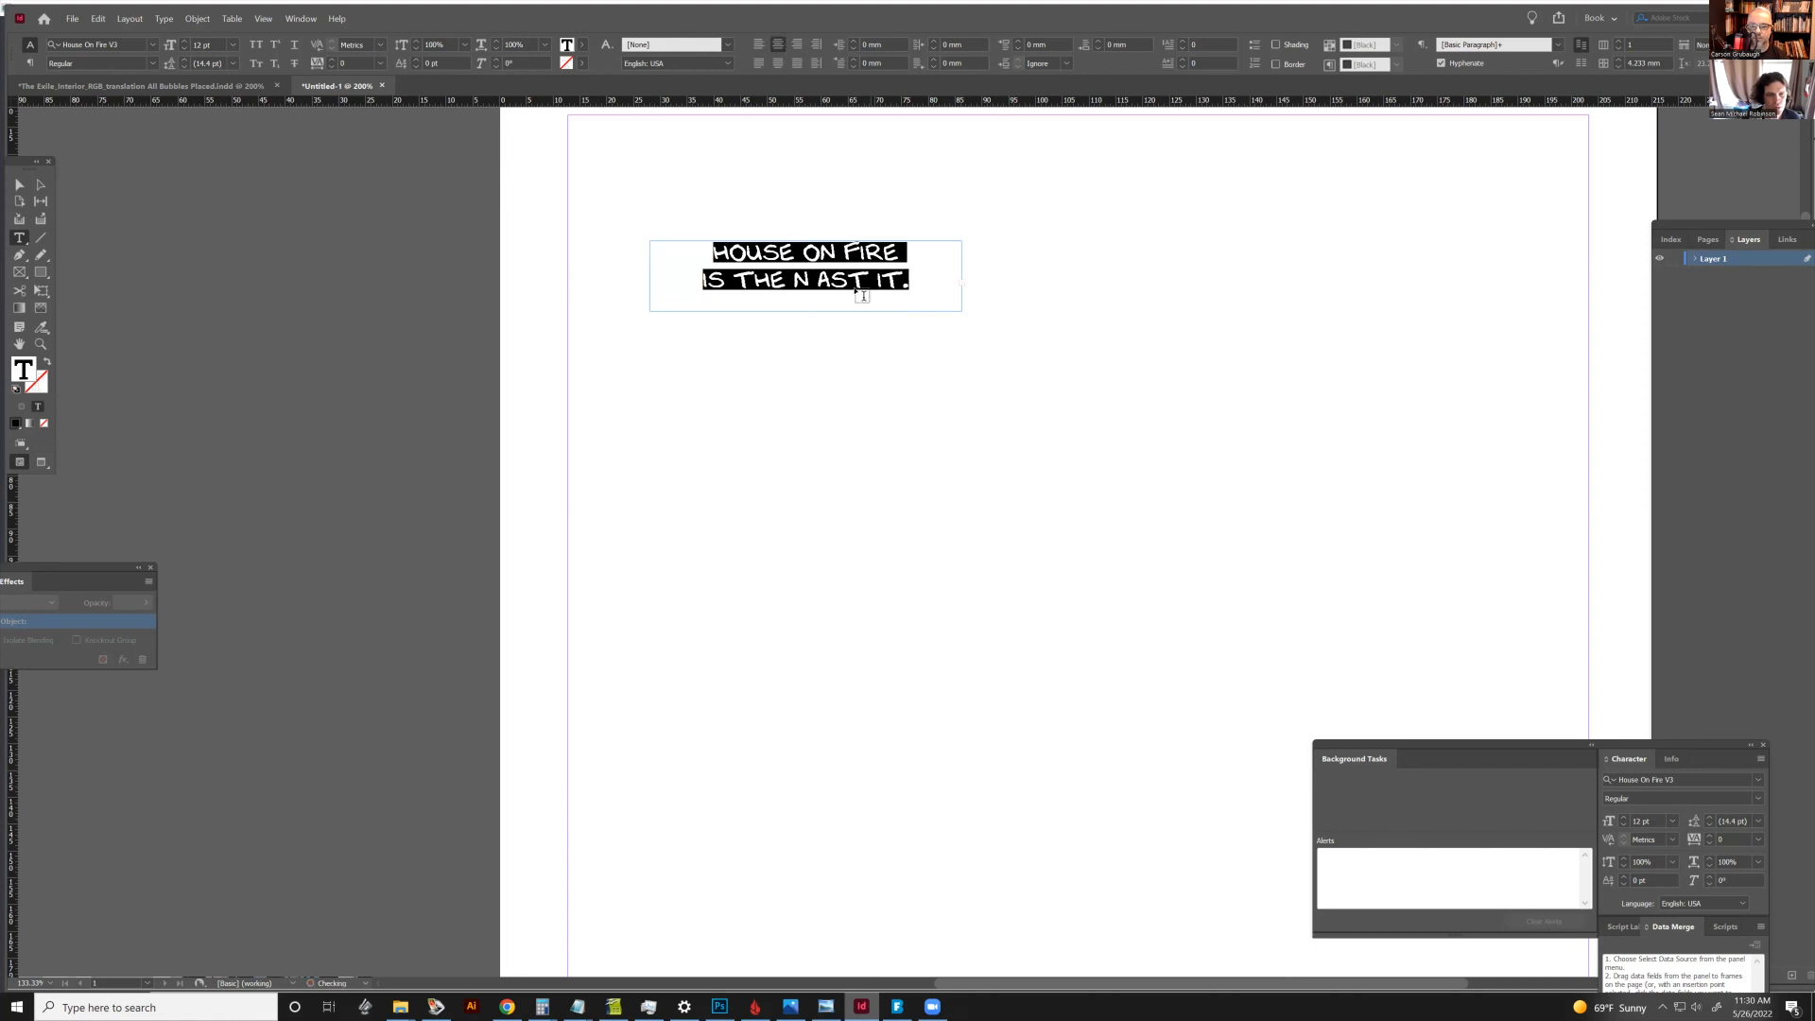
pyautogui.click(915, 274)
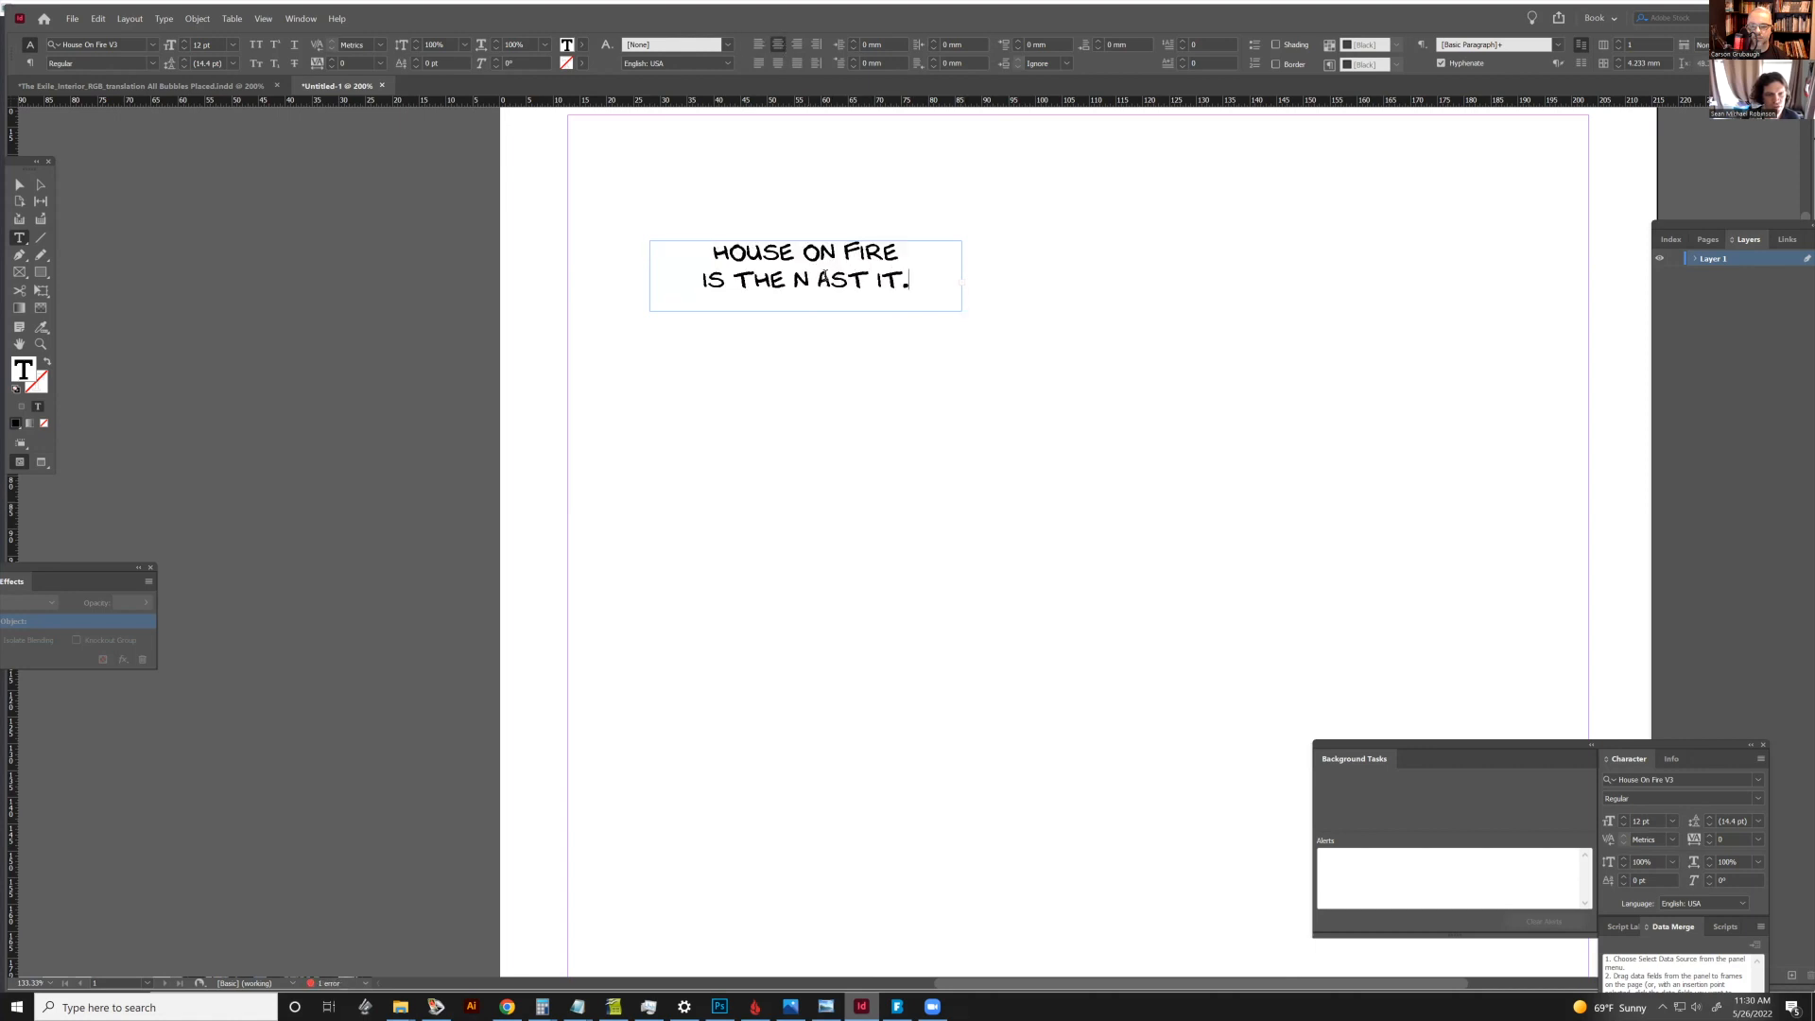
pyautogui.click(817, 281)
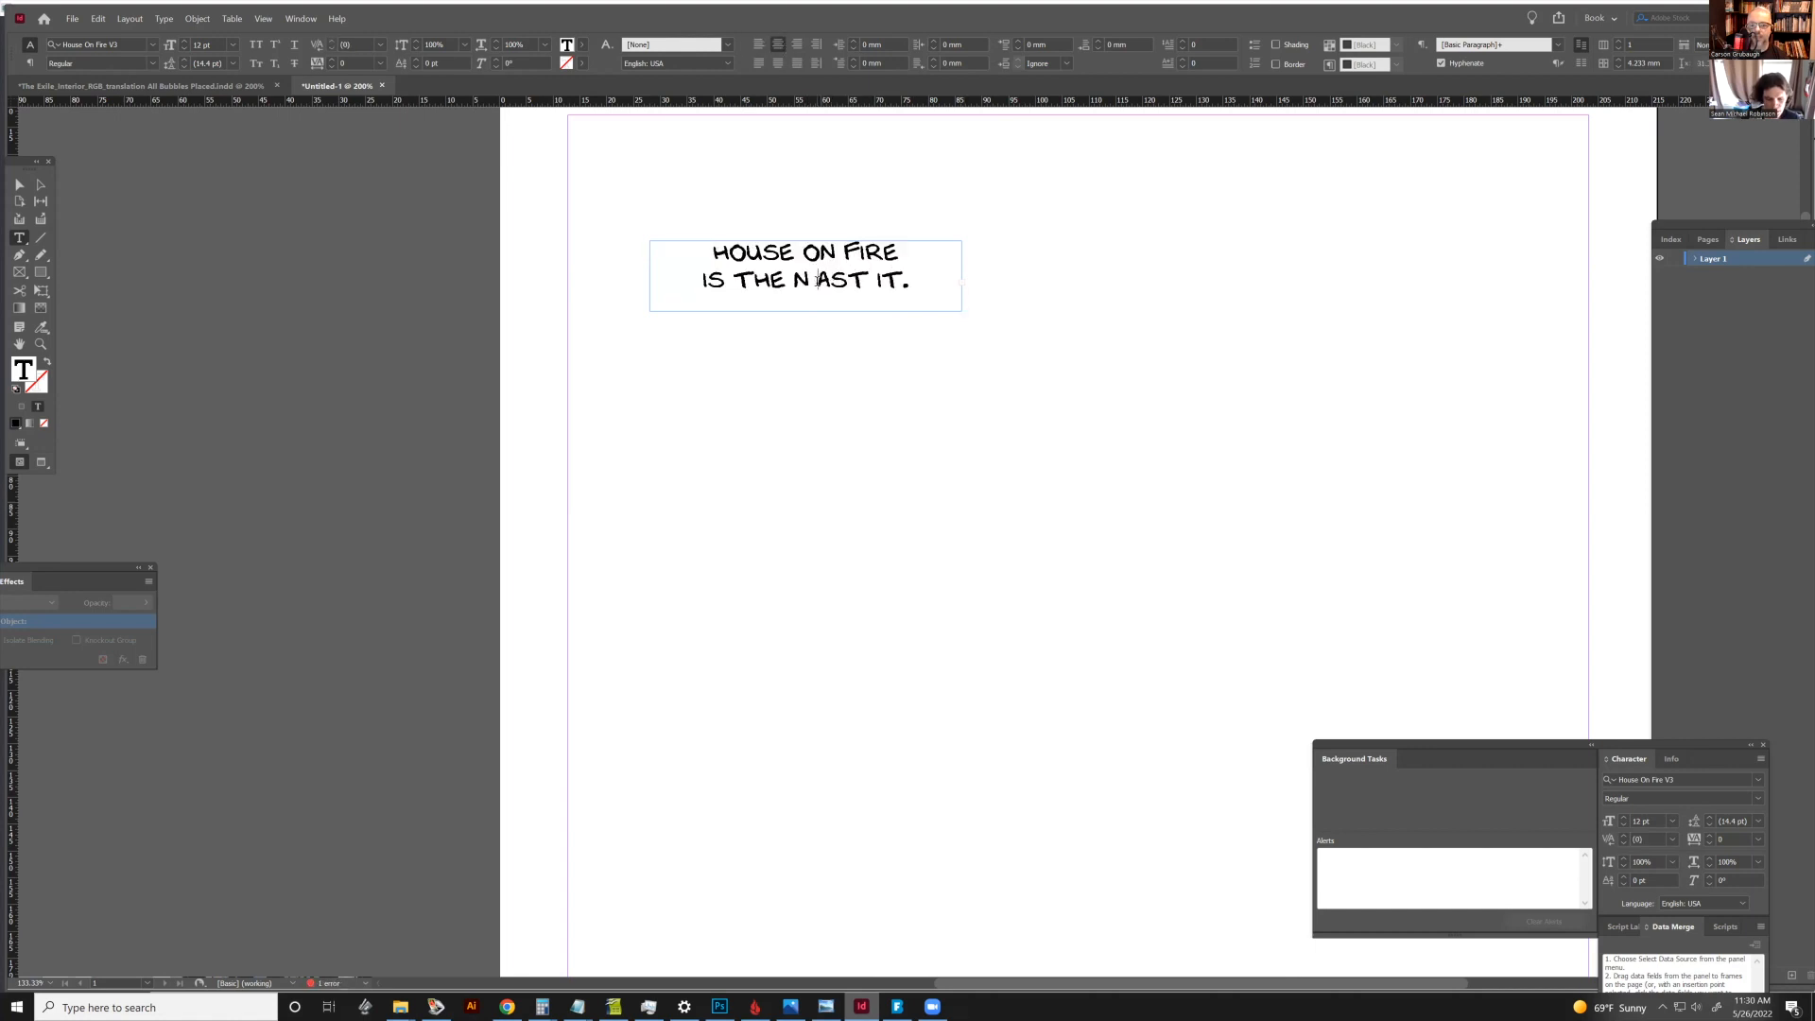
pyautogui.press('BackSpace')
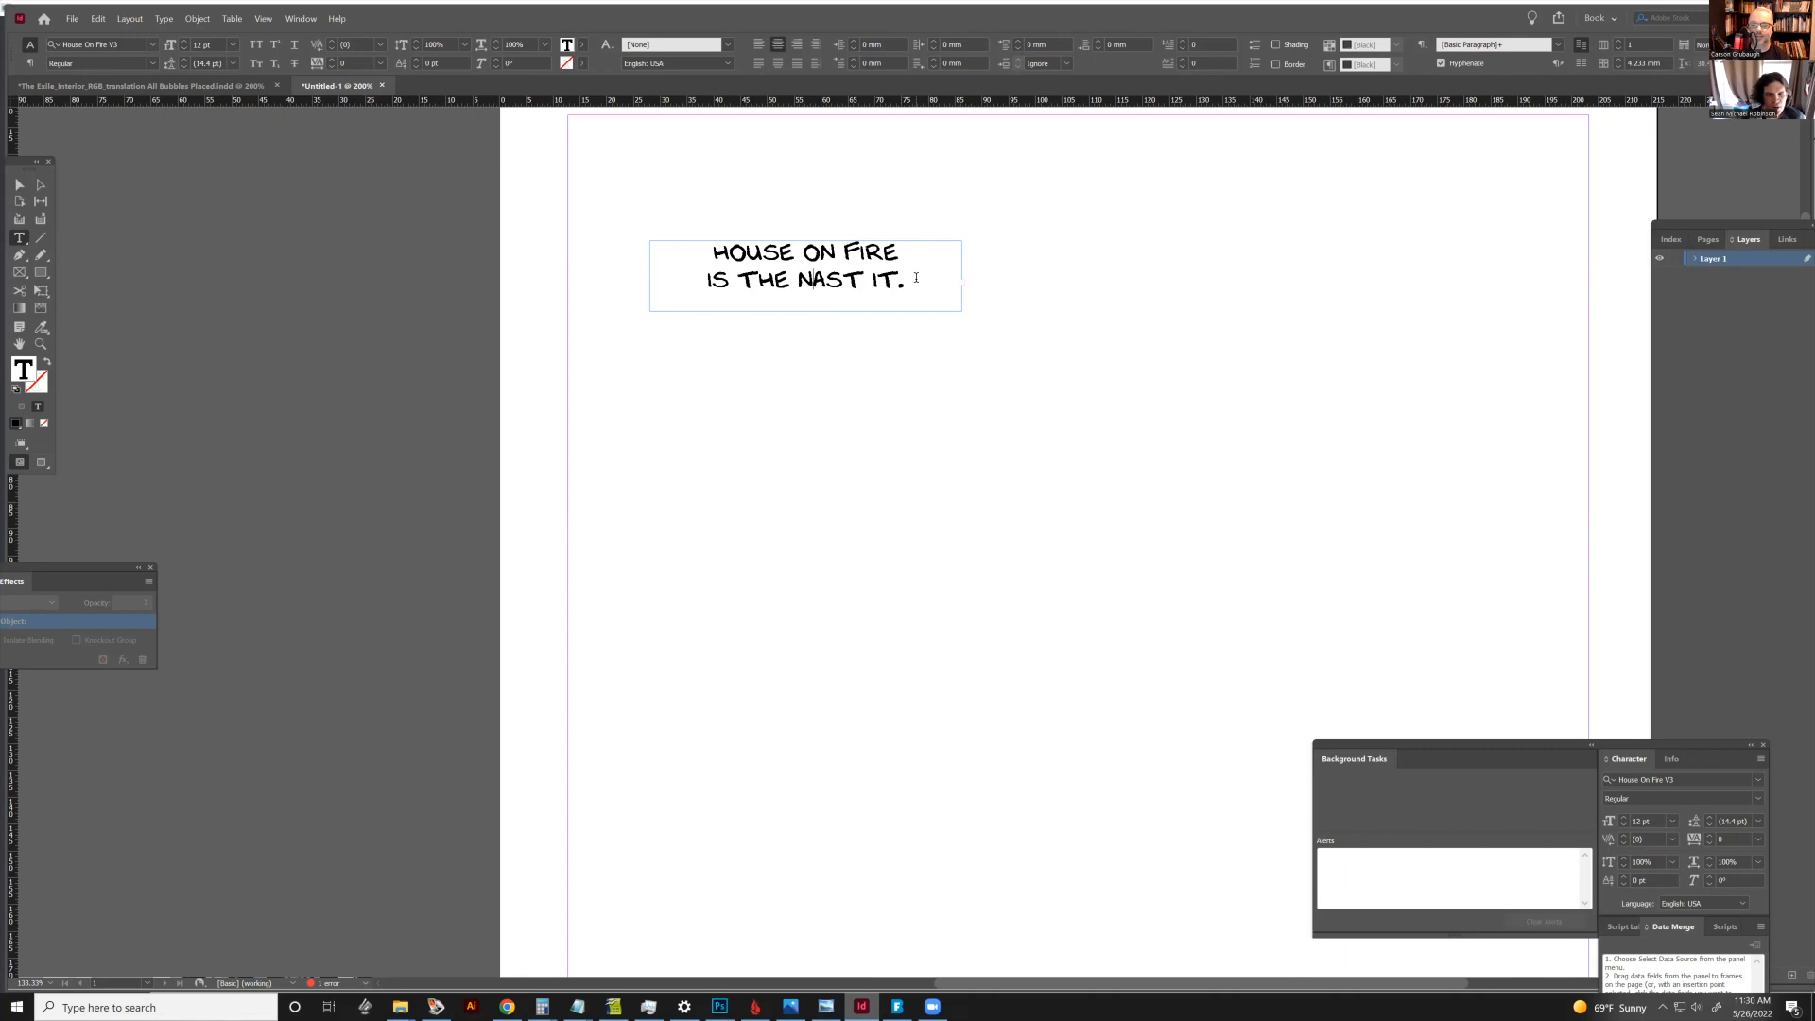
# Flow the overset text into a new linked frame about 60.6 mm wide and 25.7 mm high below the first
pyautogui.click(19, 184)
pyautogui.click(646, 256)
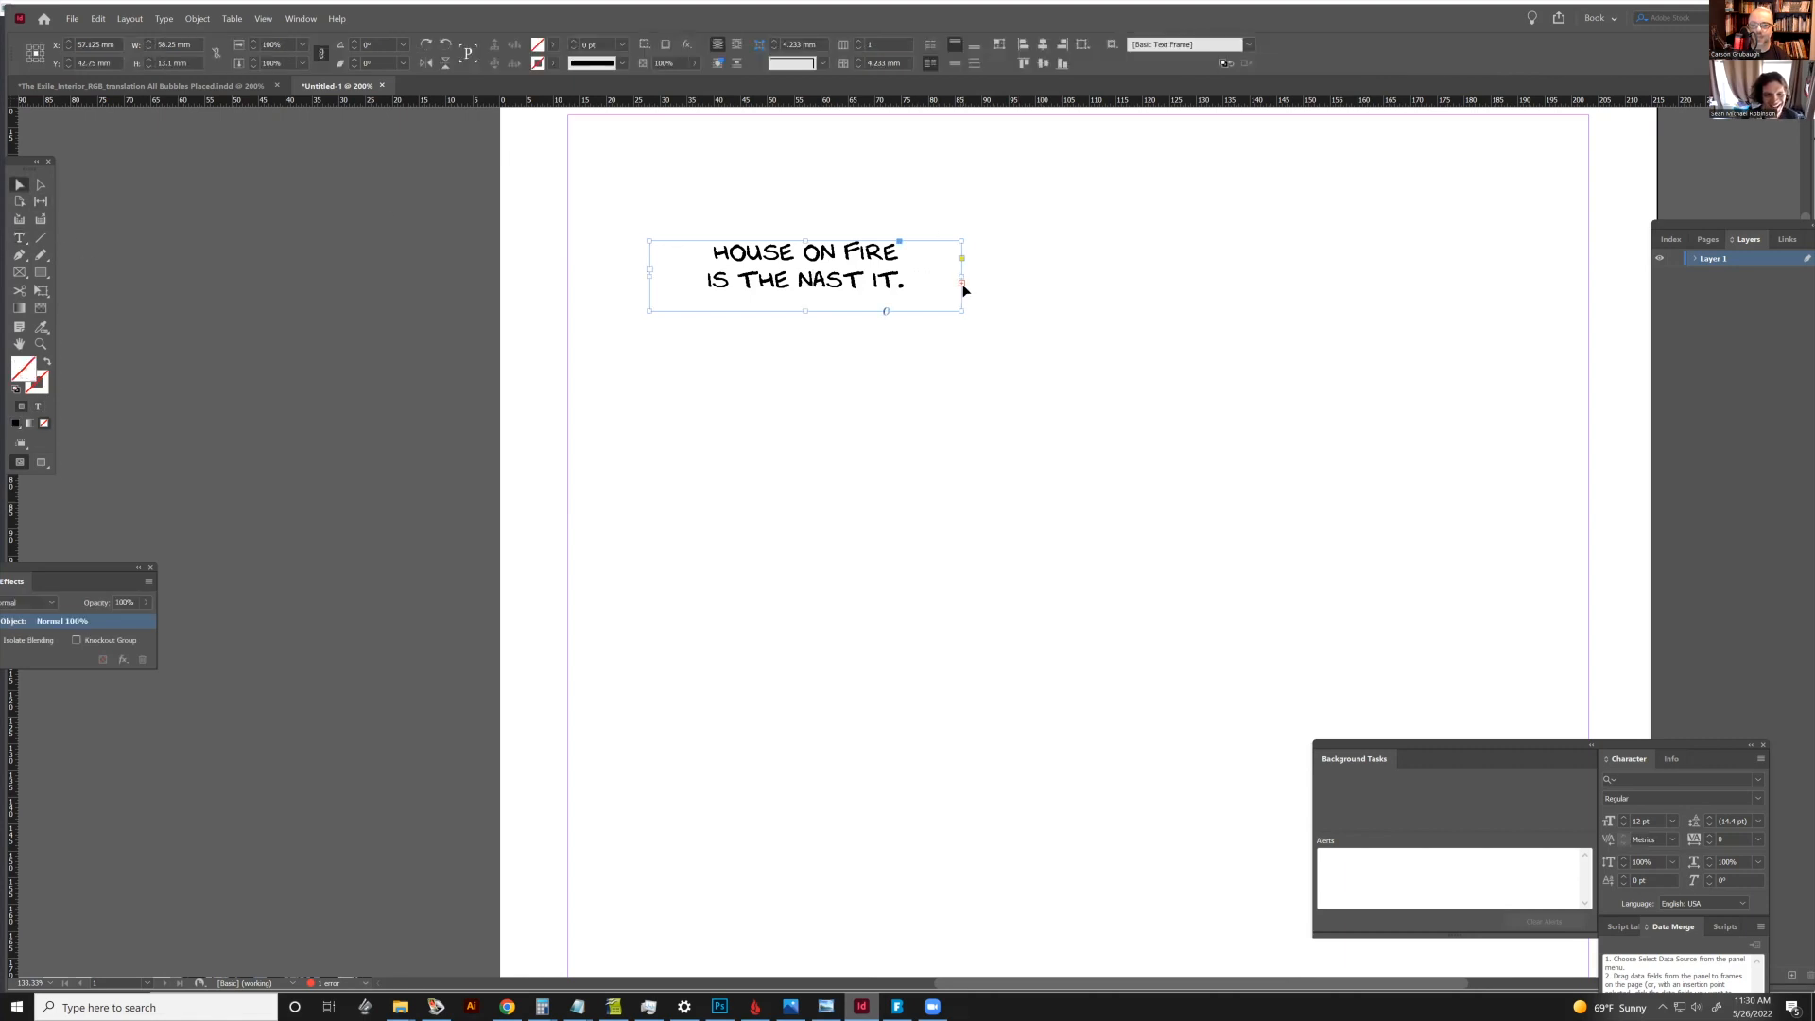
pyautogui.click(962, 283)
pyautogui.moveTo(725, 397); pyautogui.dragTo(1049, 534)
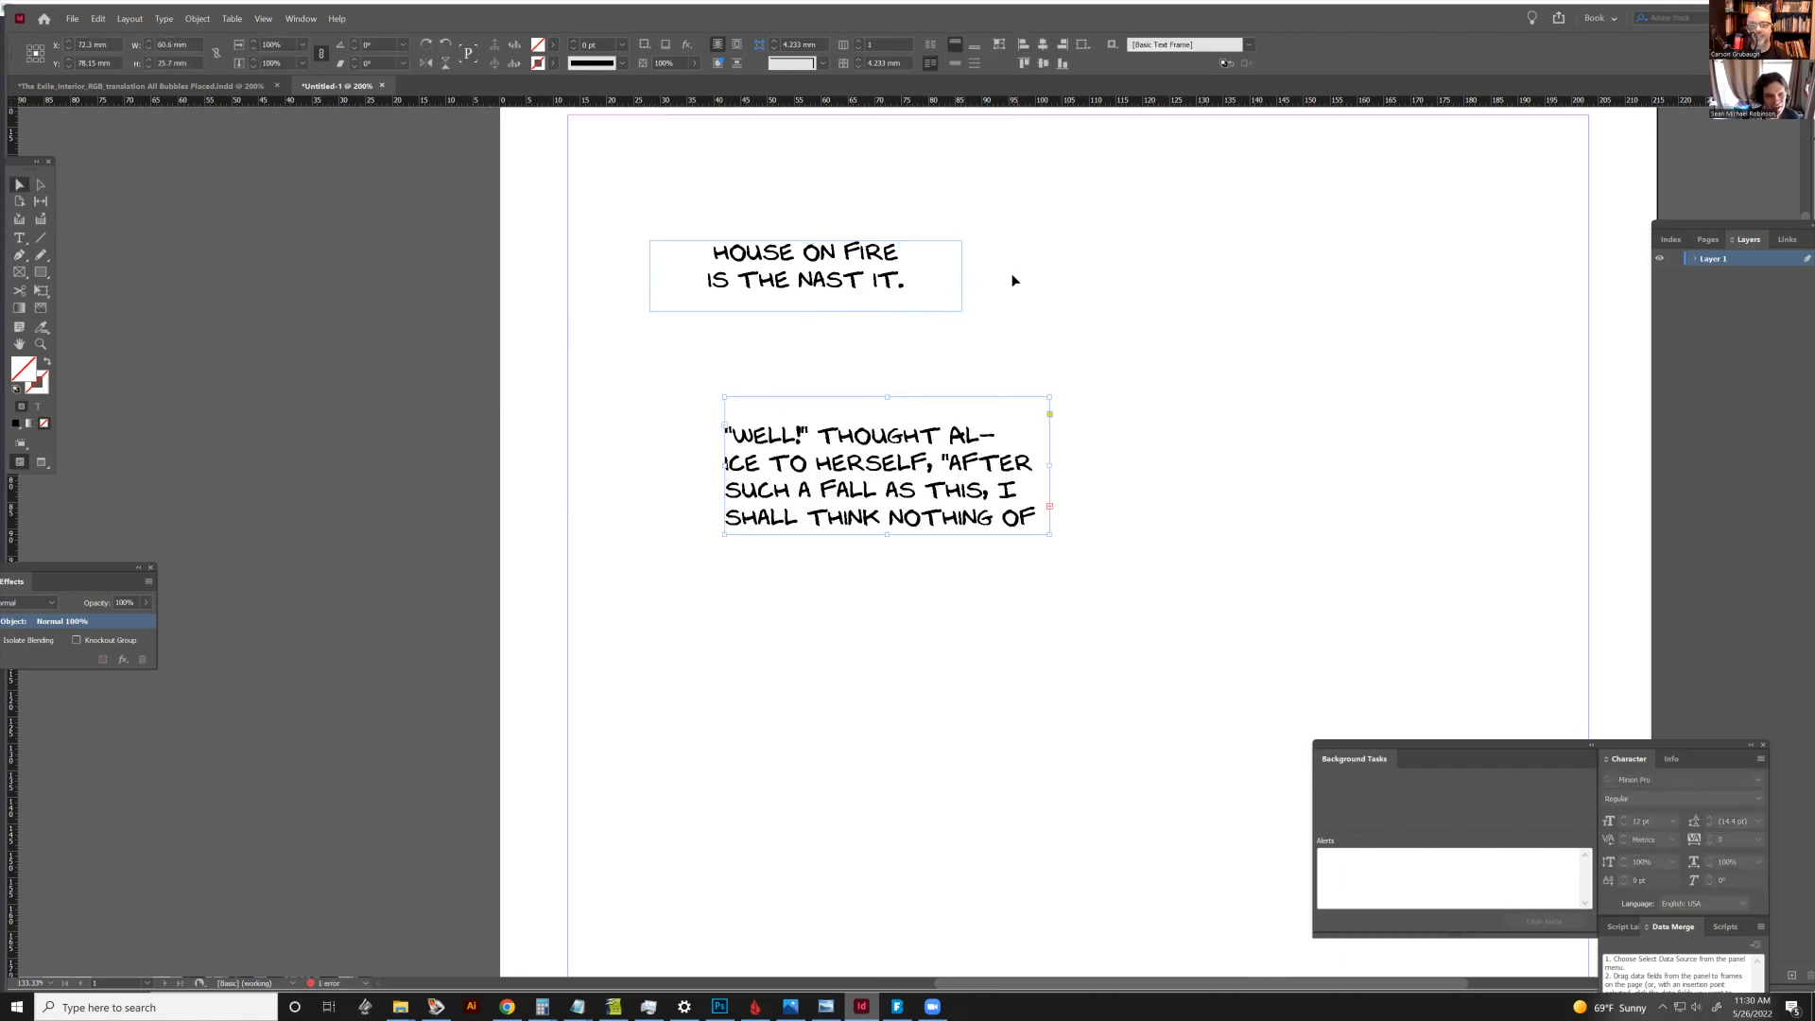
# Centre the text across both linked frames and widen the lower frame to about 76.6 mm
pyautogui.click(19, 237)
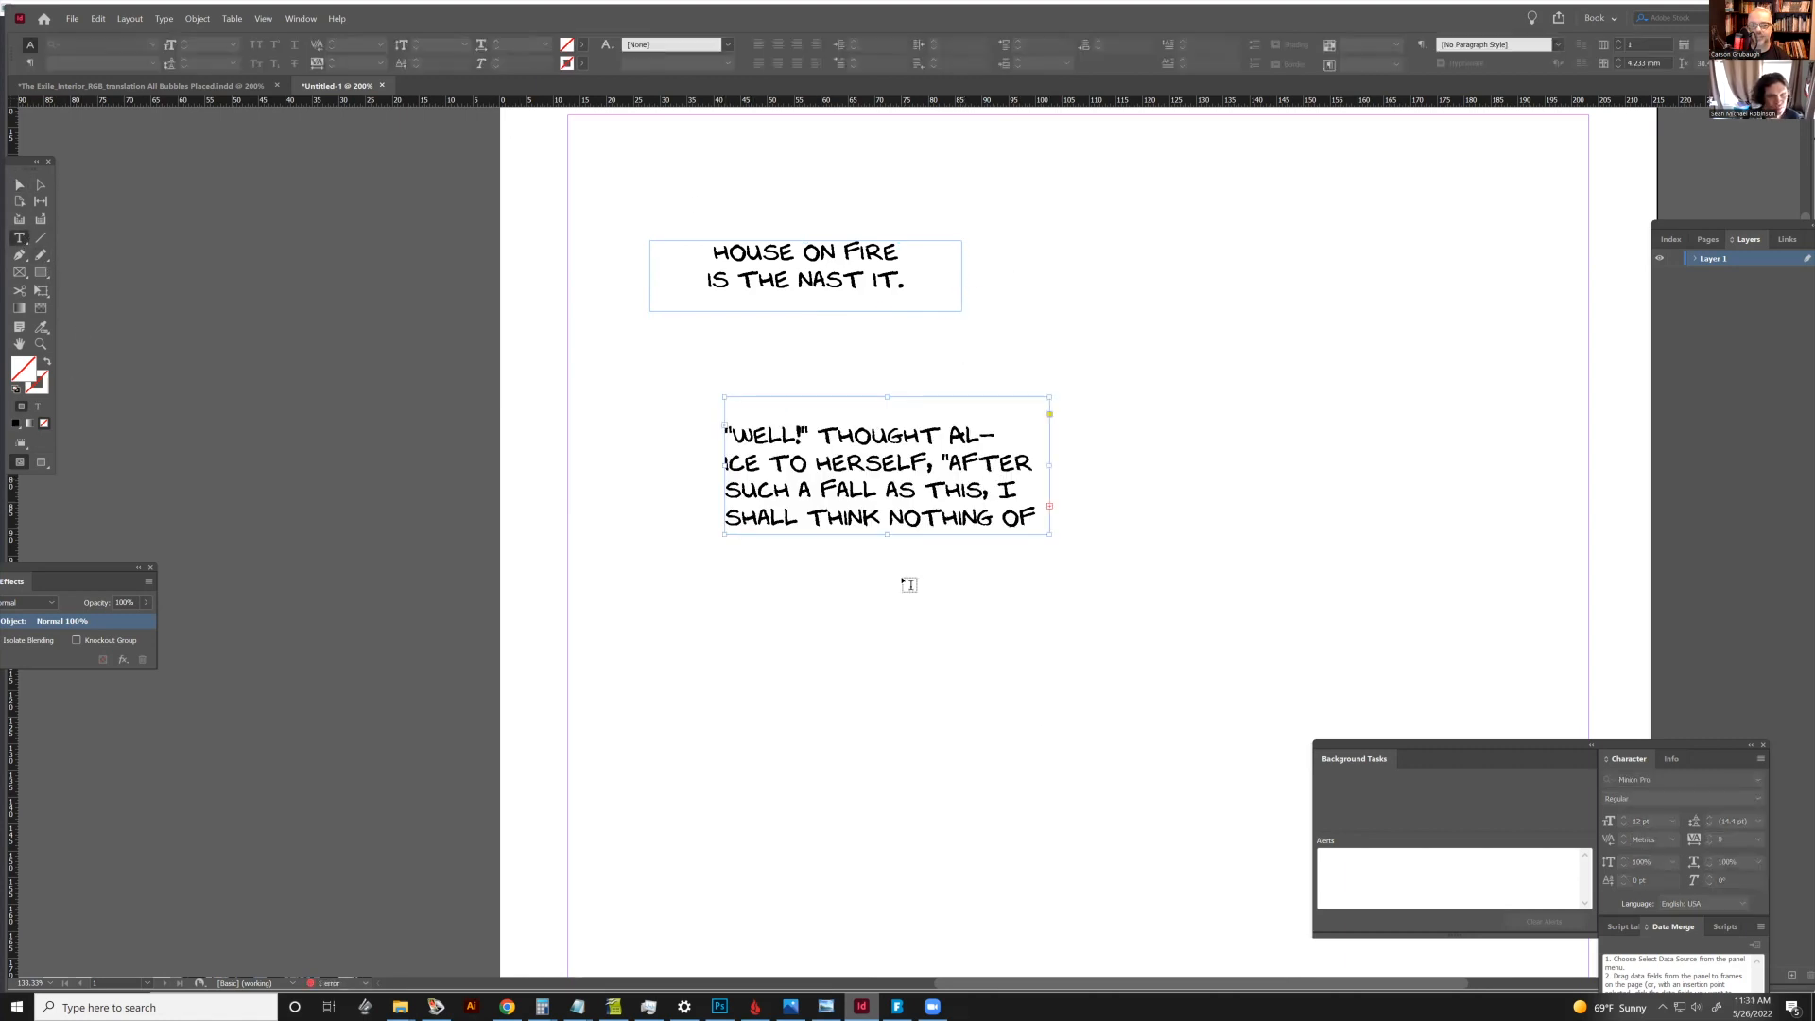
pyautogui.click(834, 464)
pyautogui.hotkey('ctrl', 'a')
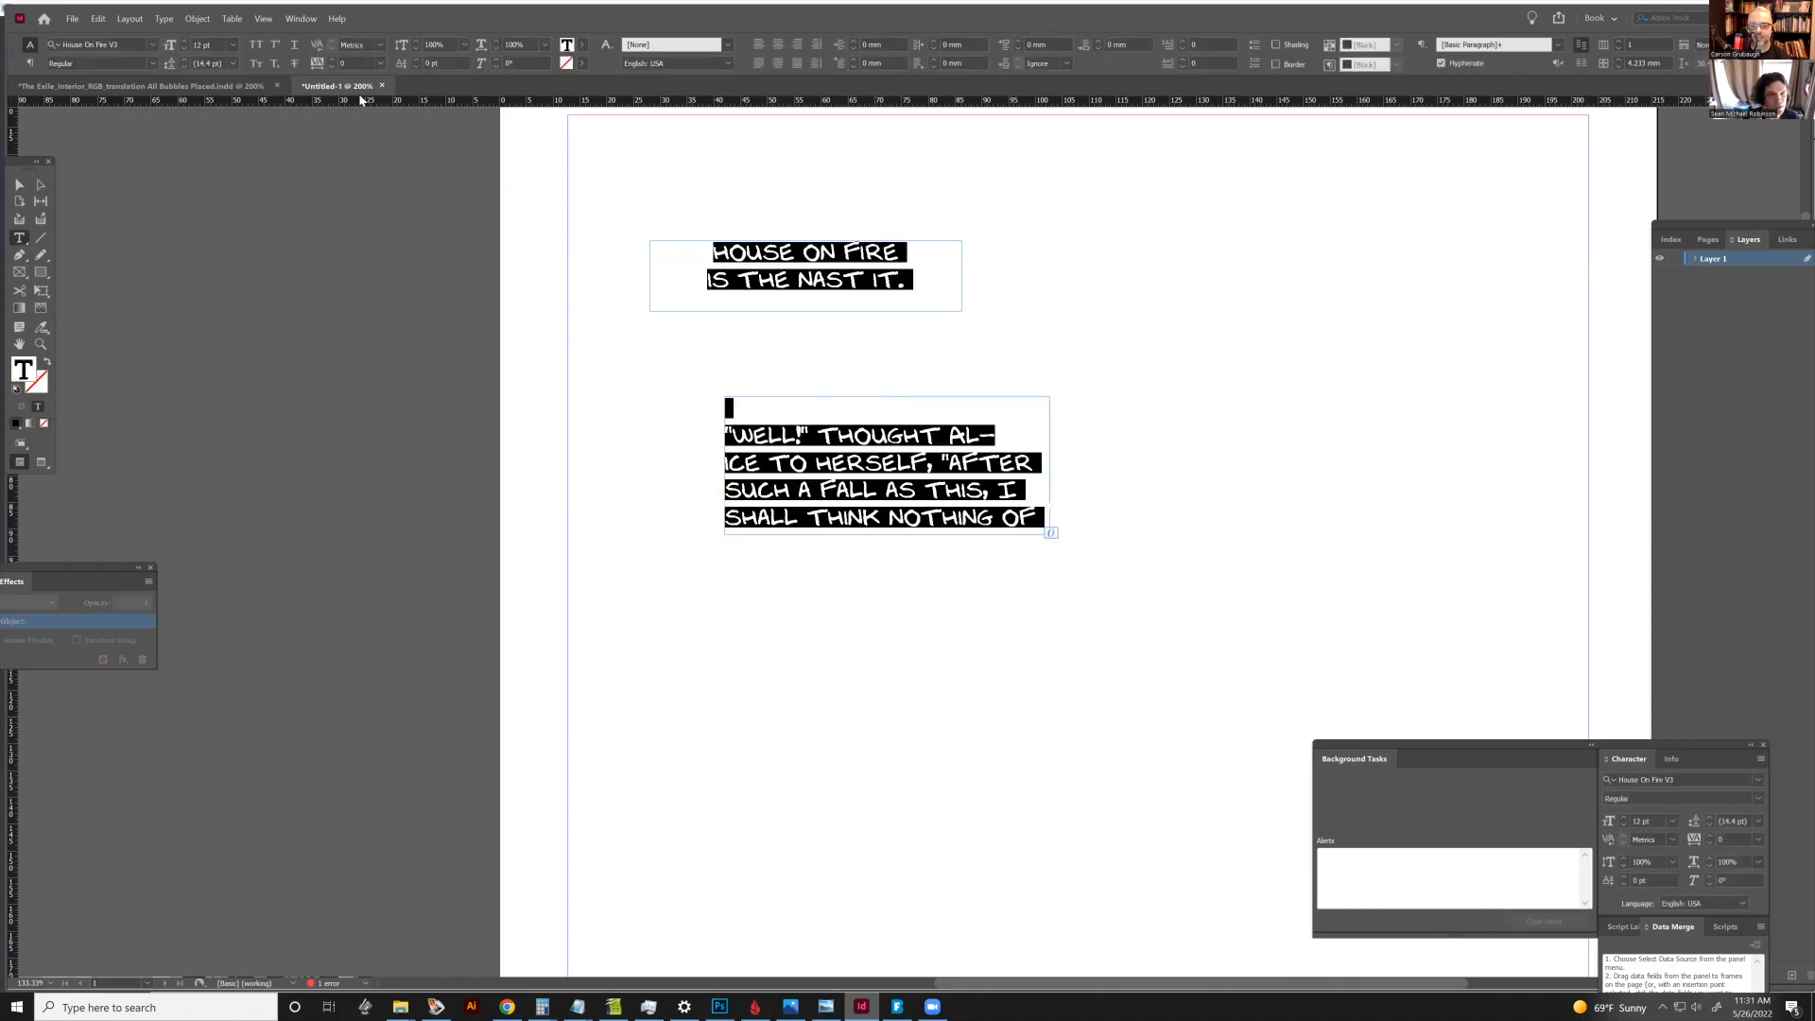
pyautogui.click(777, 45)
pyautogui.click(1026, 517)
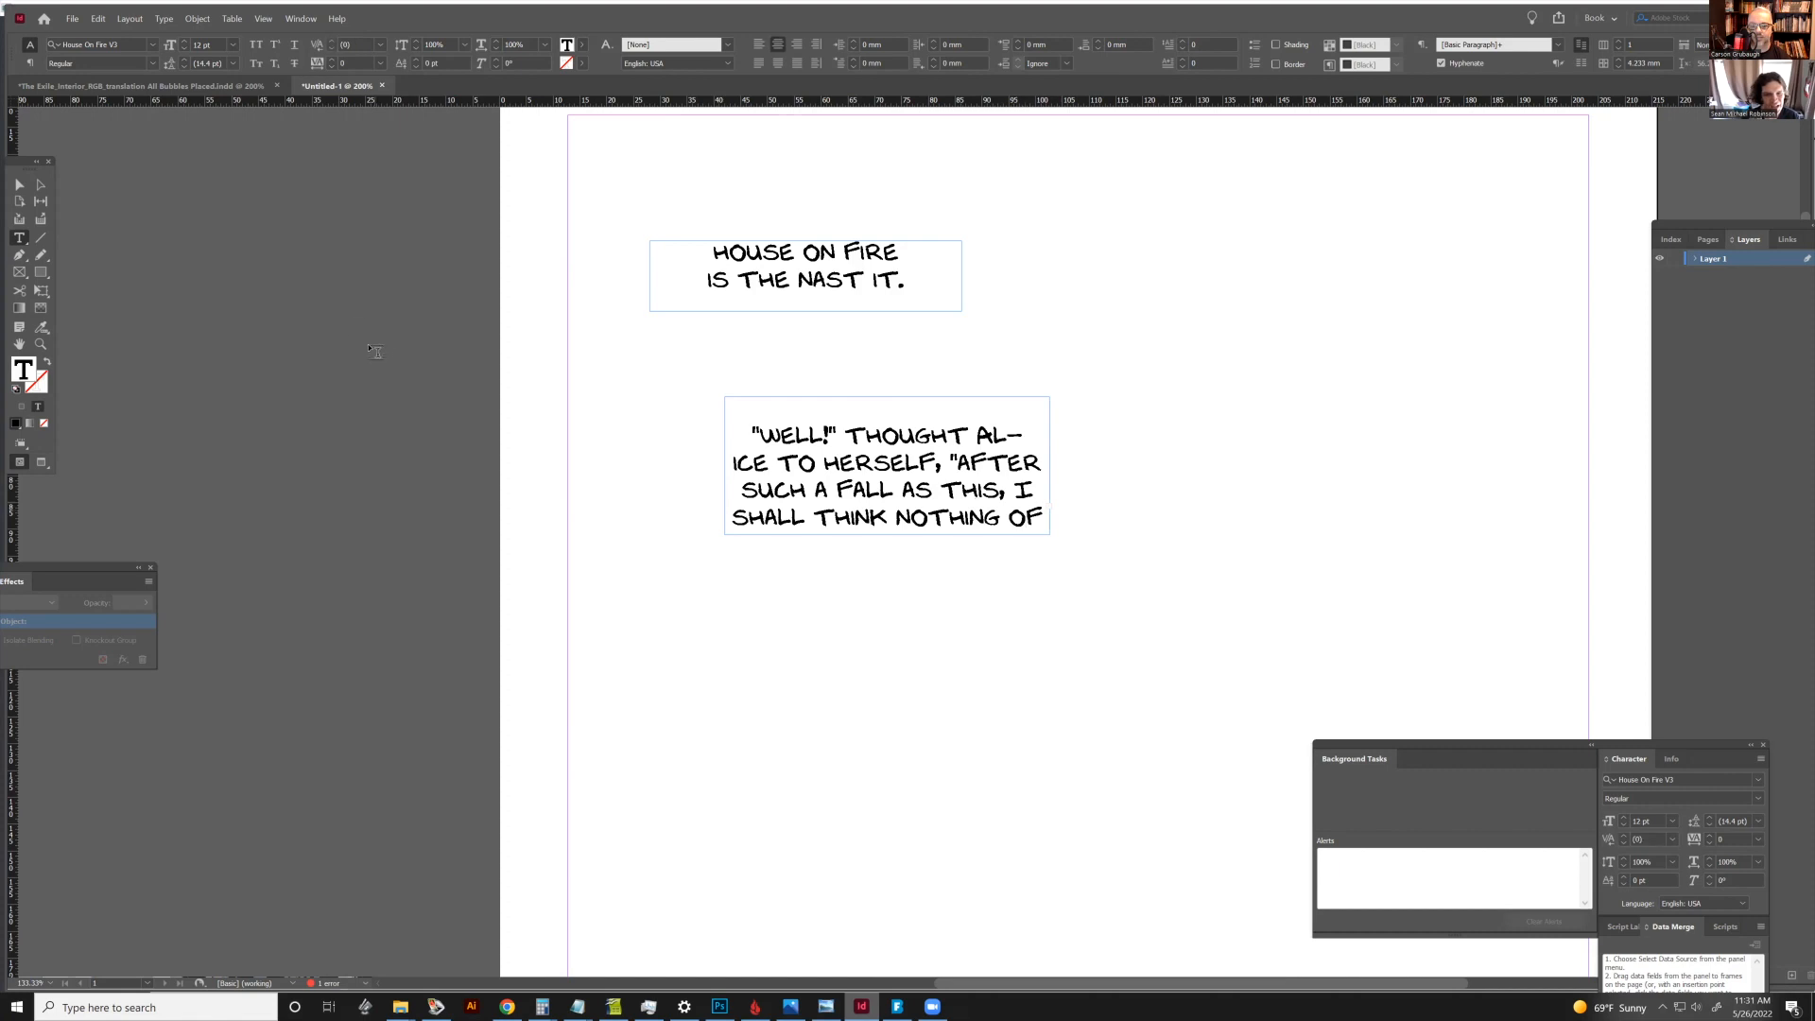
pyautogui.click(17, 186)
pyautogui.moveTo(1049, 465); pyautogui.dragTo(1135, 464)
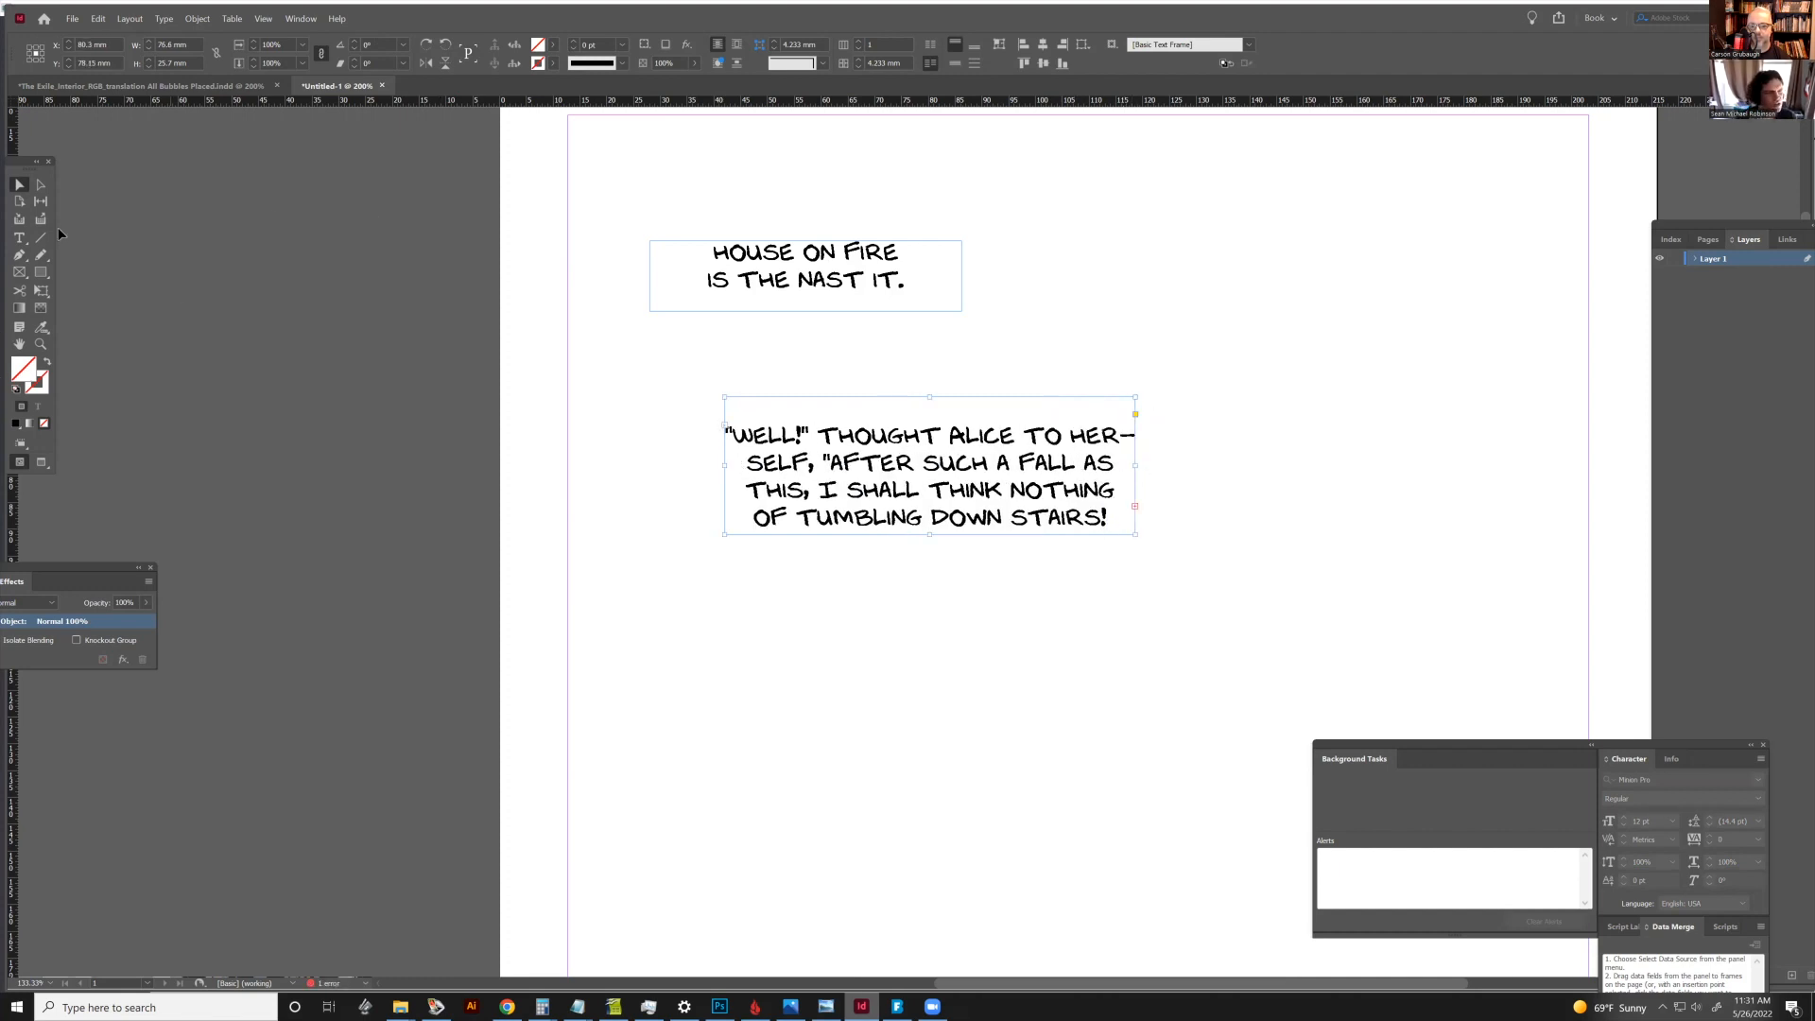
# Break the lines of the Alice passage before HERSELF, NOTHING and DOWN
pyautogui.click(19, 237)
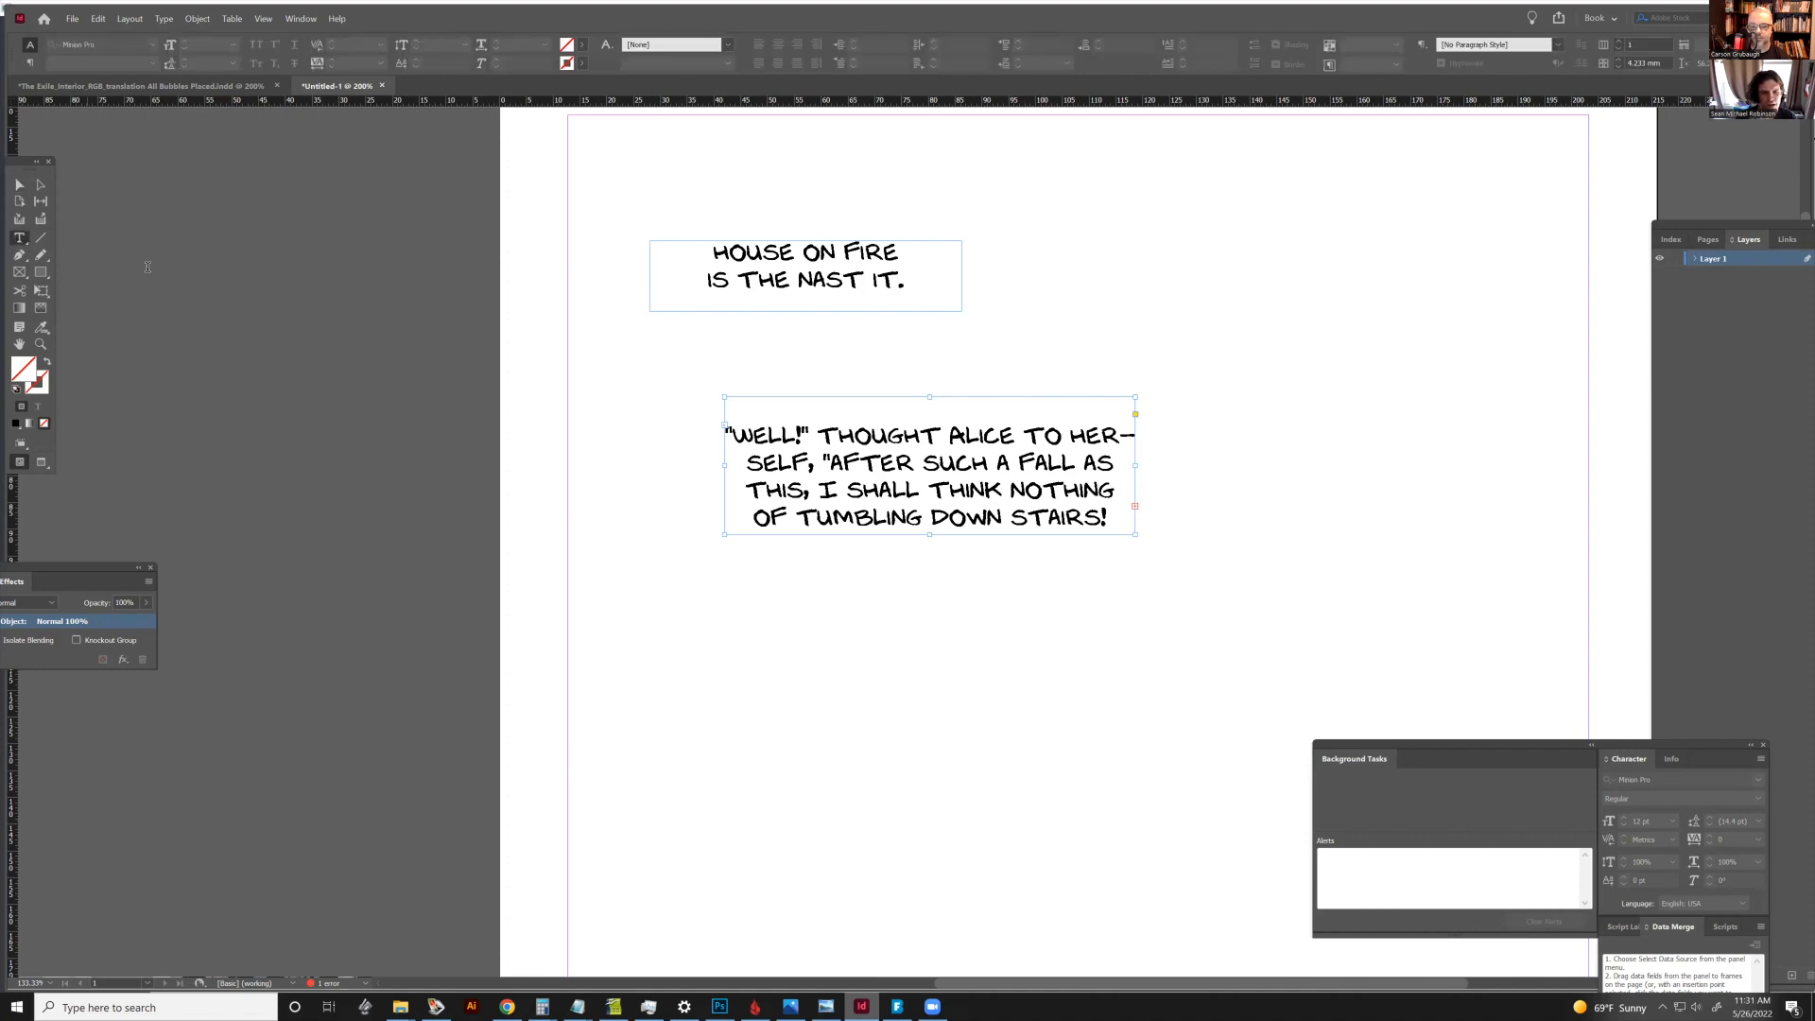
pyautogui.click(1065, 408)
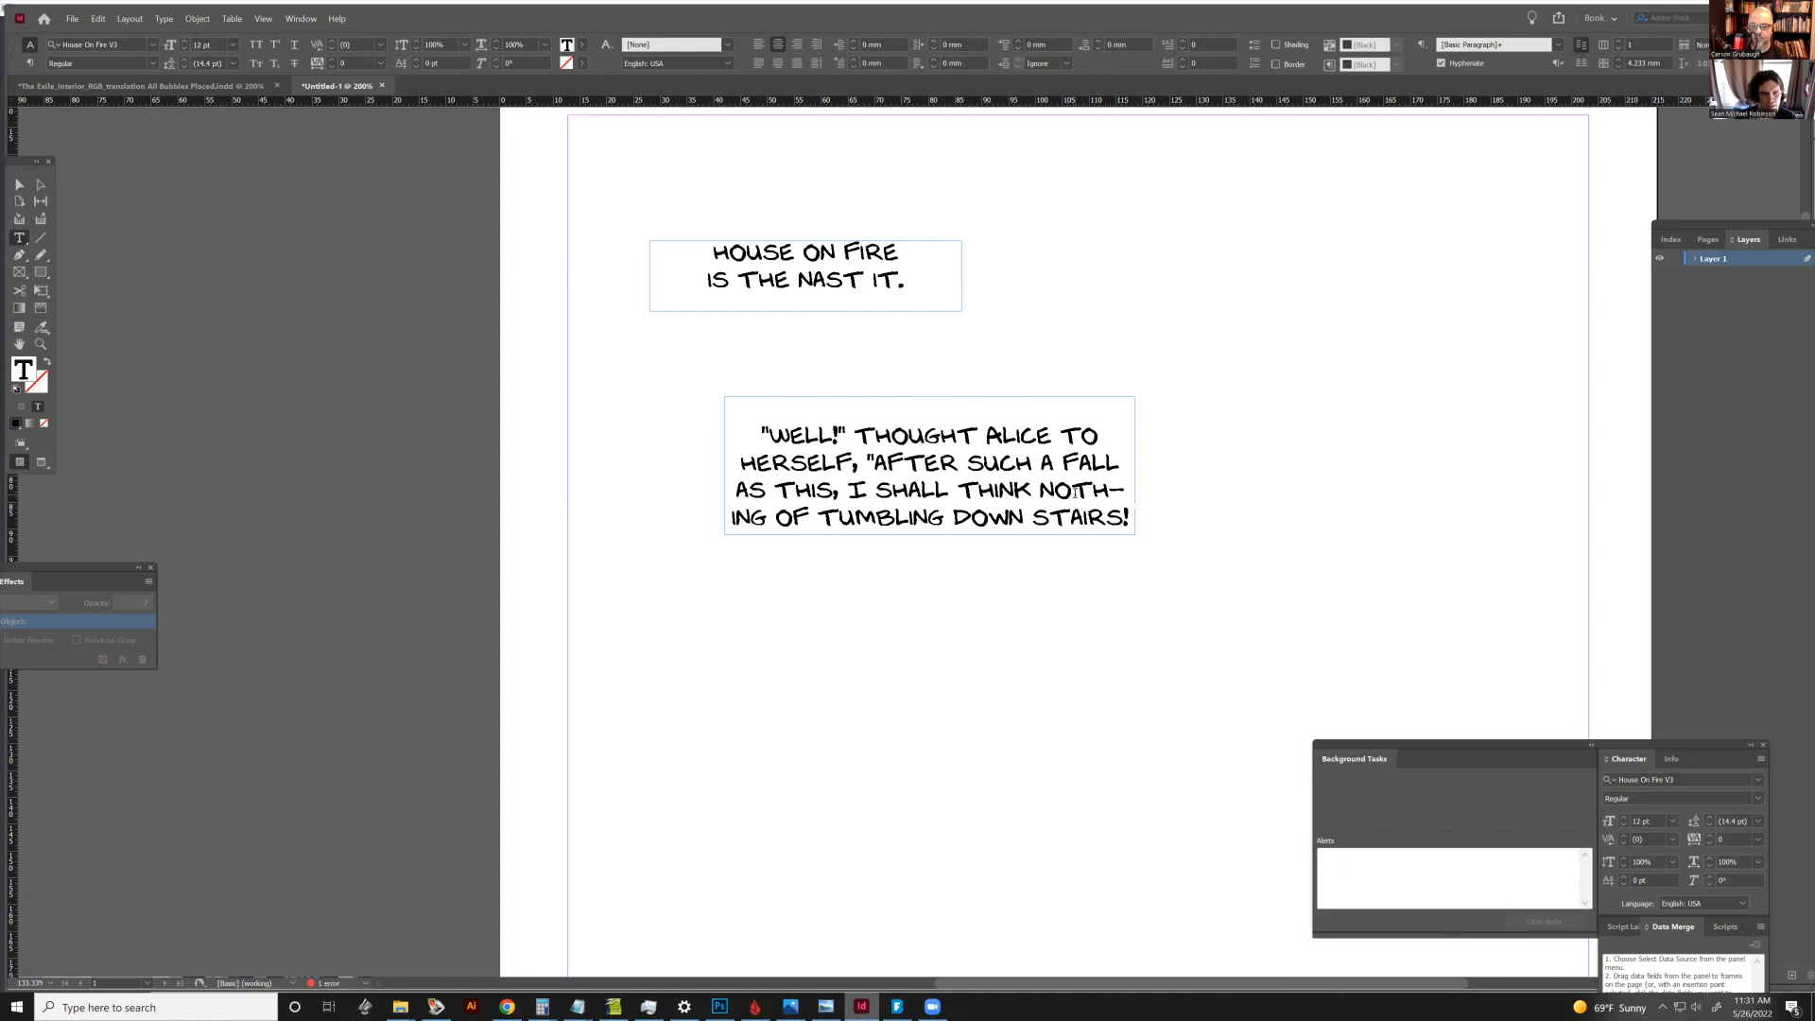
pyautogui.click(1035, 492)
pyautogui.press('Return')
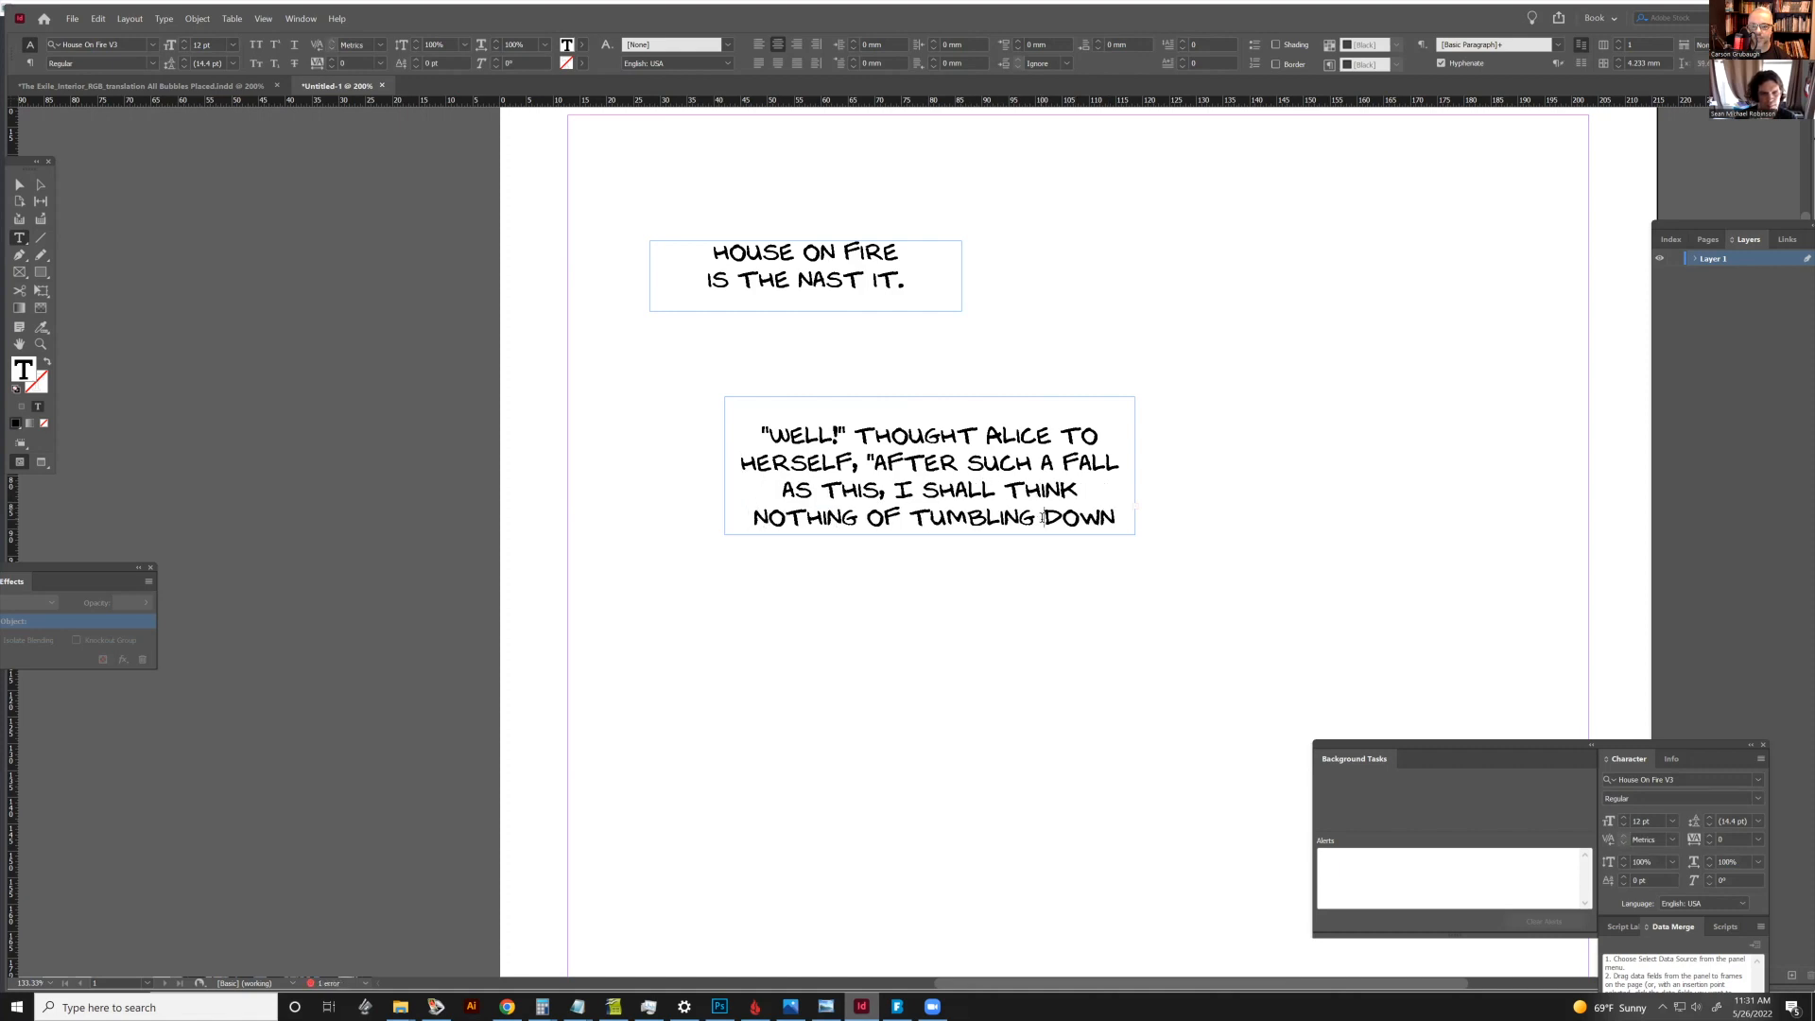
pyautogui.press('Return')
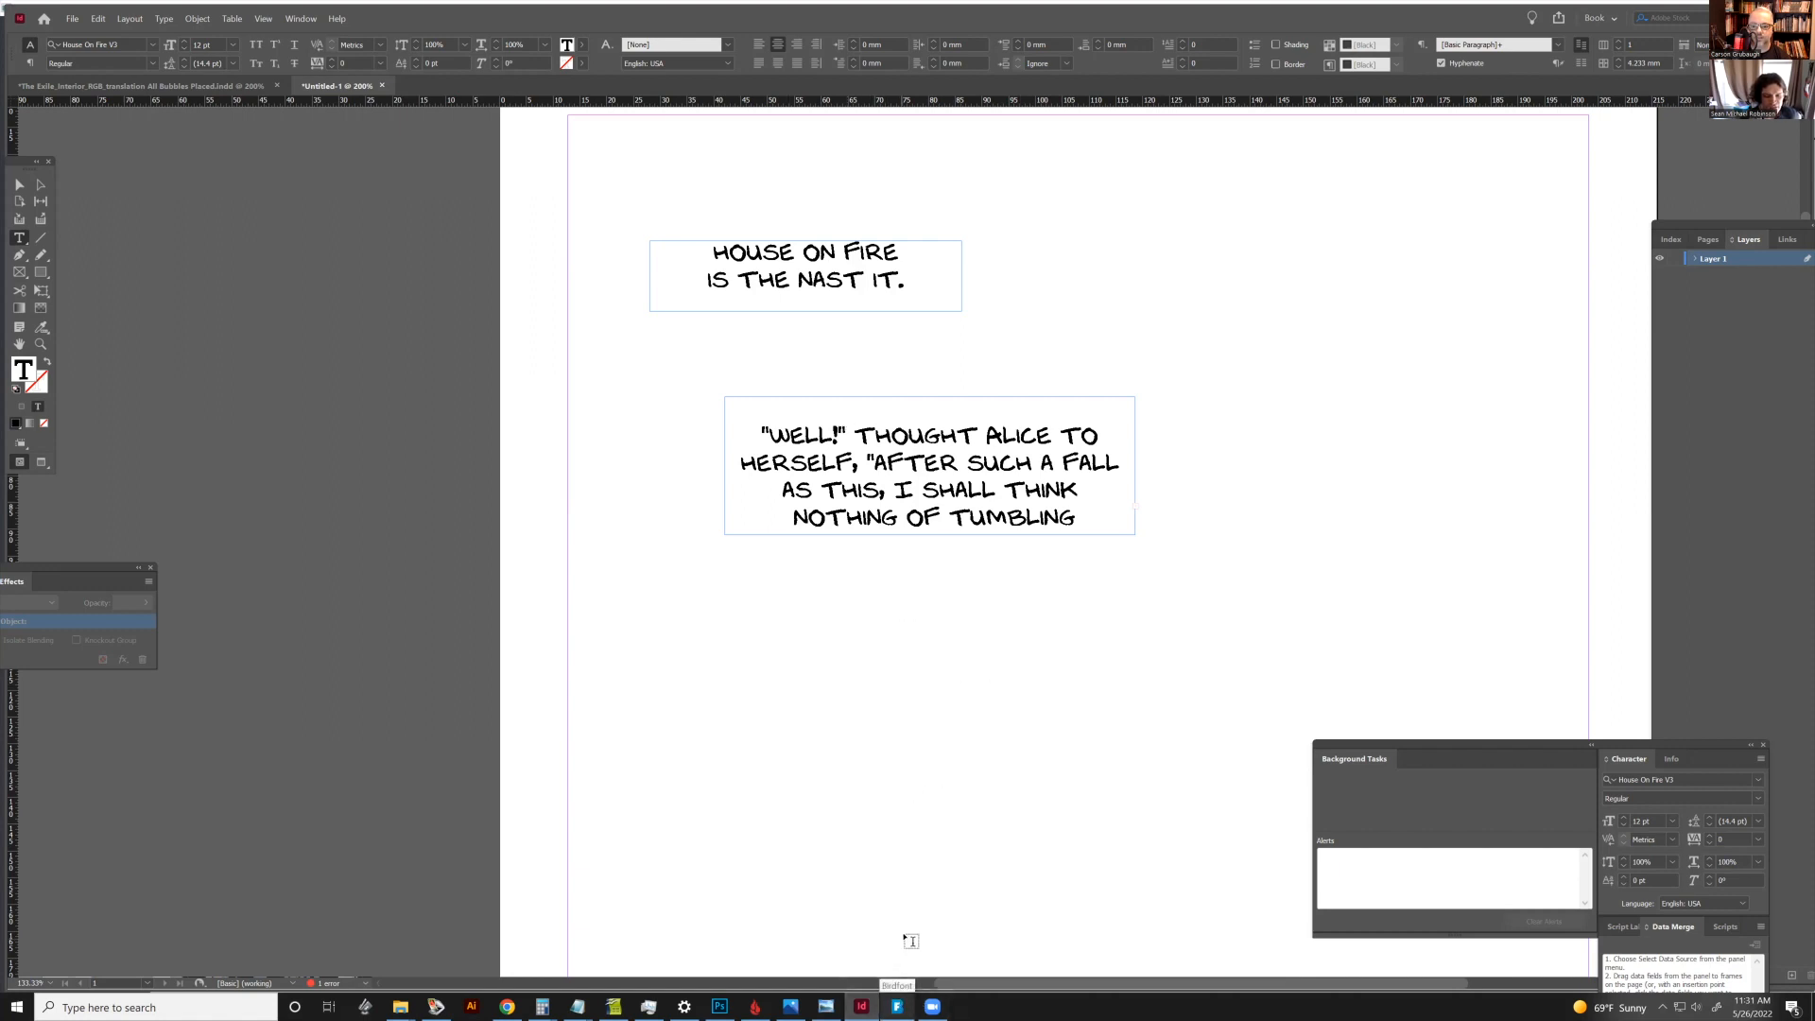
# Switch to Birdfont, open the straight double-quote glyph and widen the side bearings on both sides of it
pyautogui.click(896, 1006)
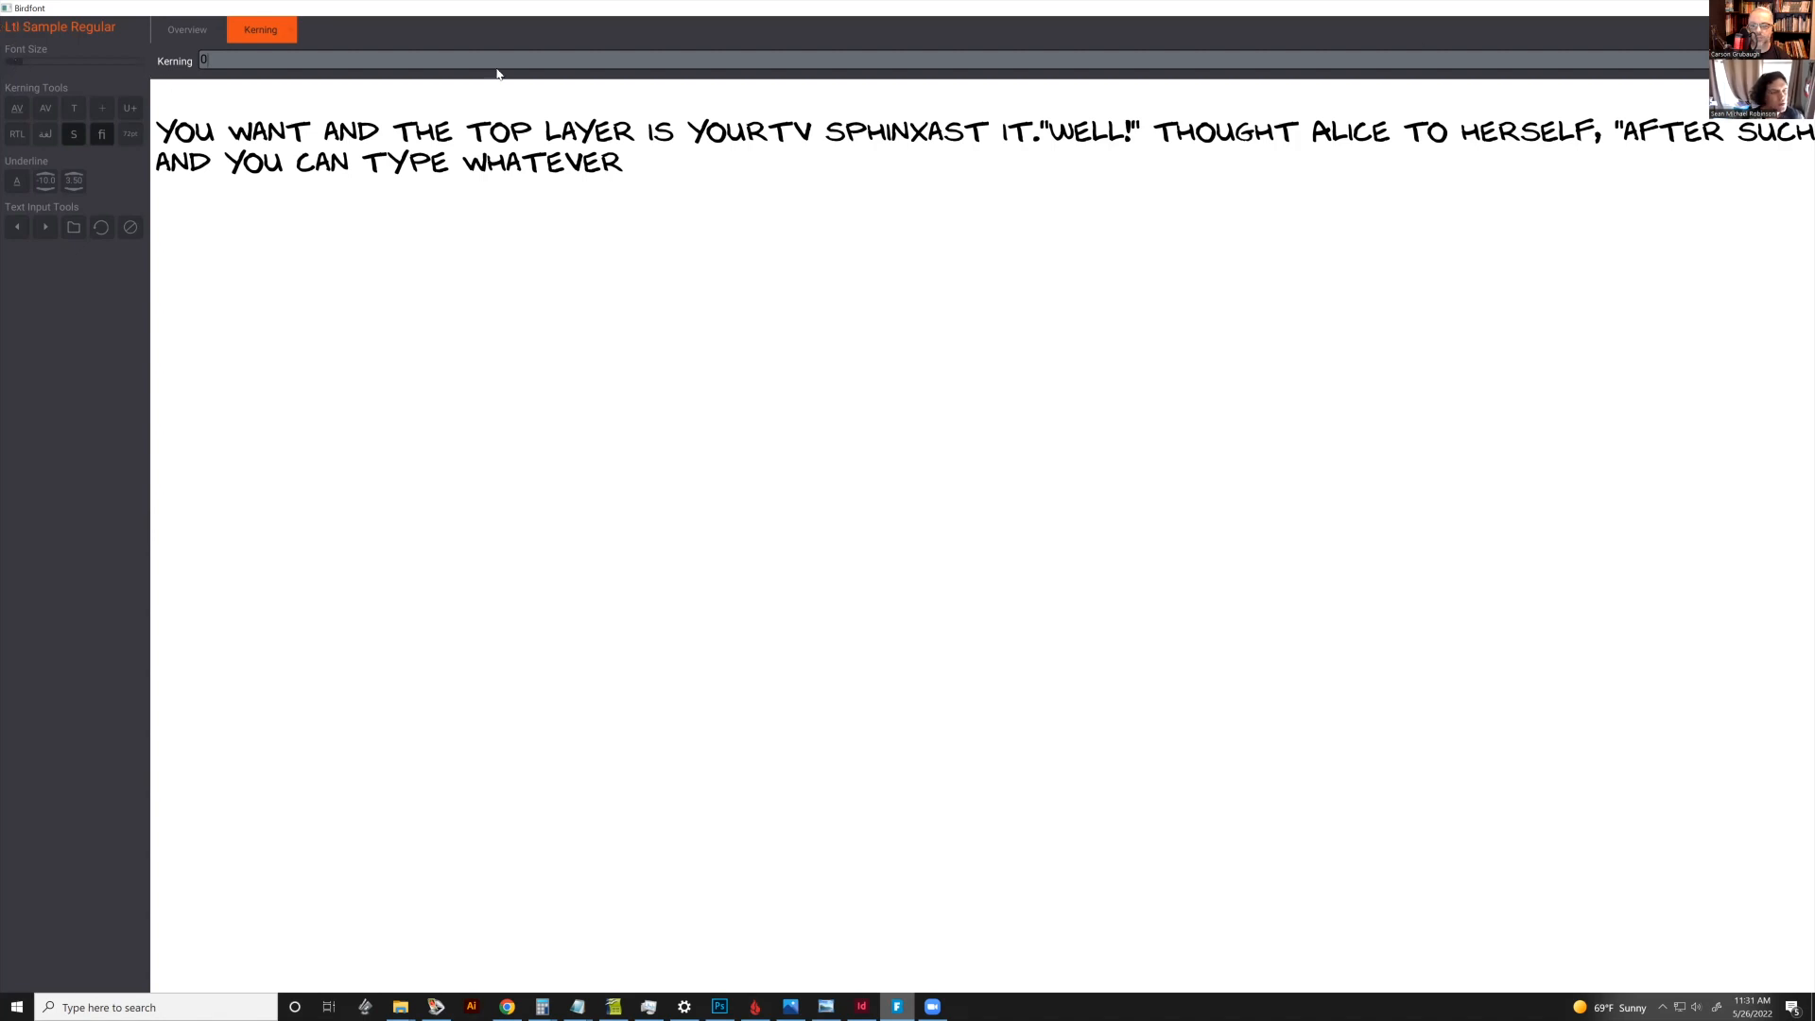
pyautogui.click(185, 30)
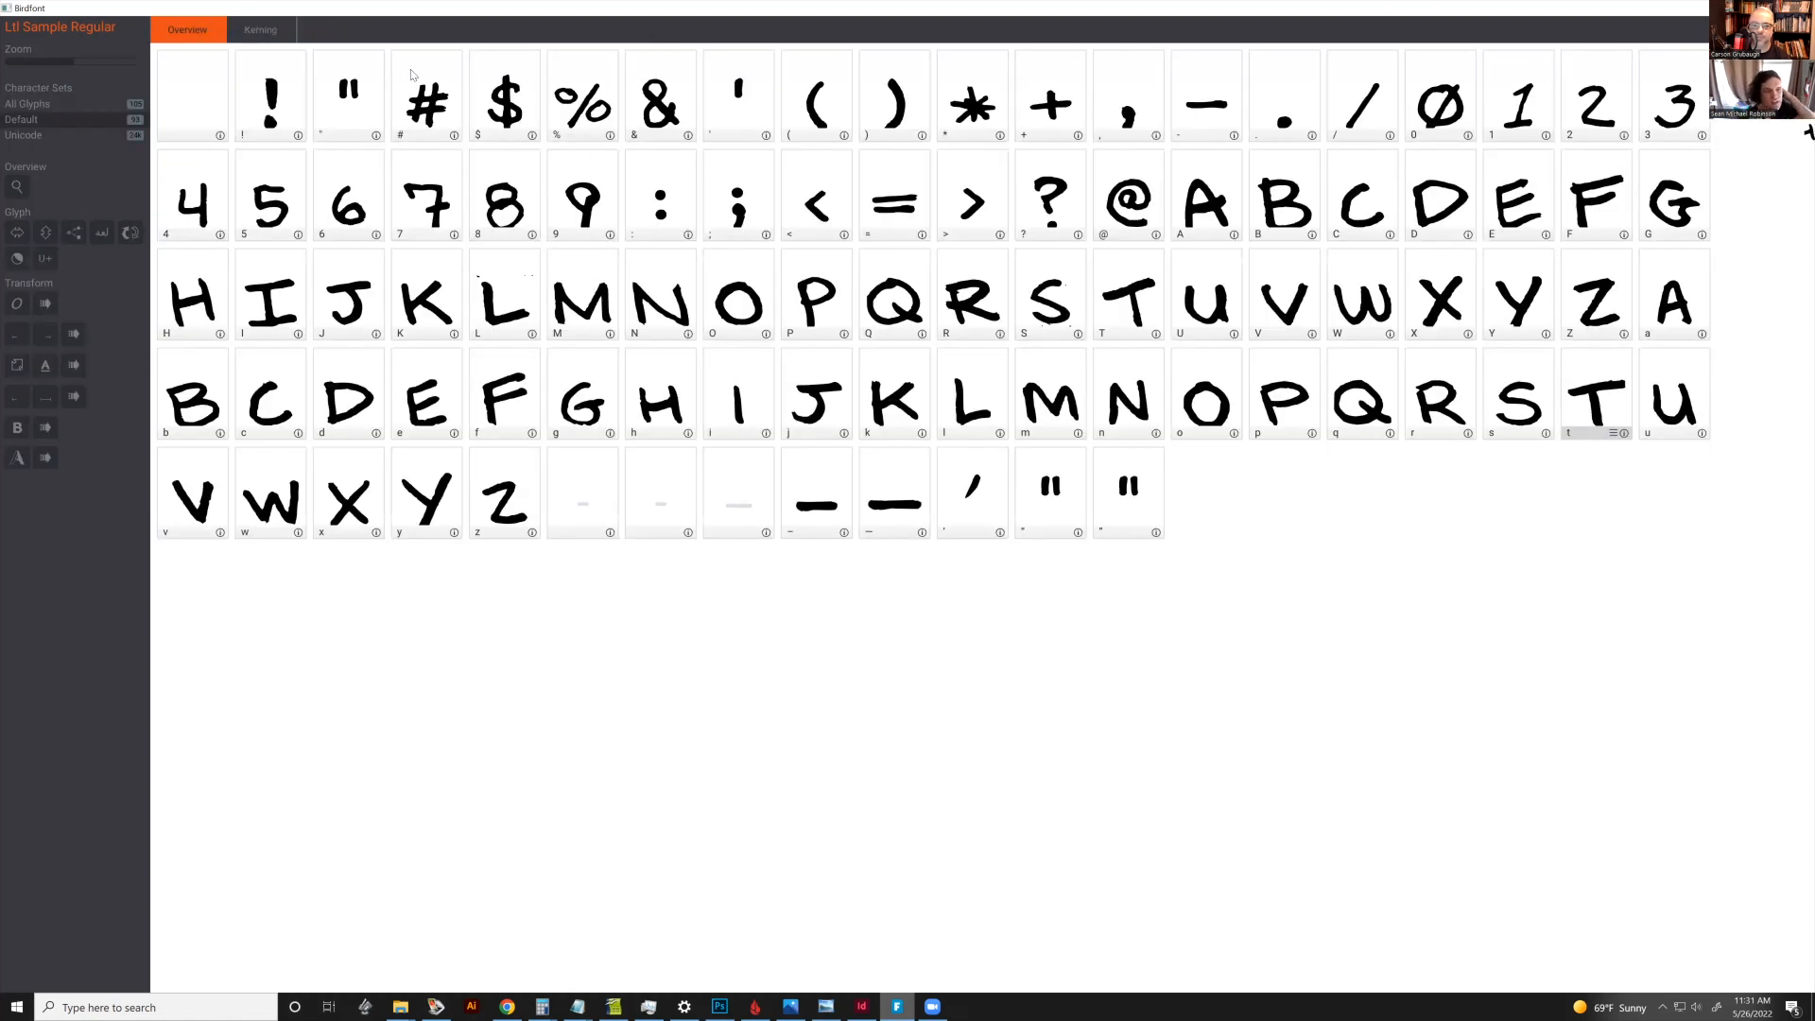
pyautogui.doubleClick(367, 108)
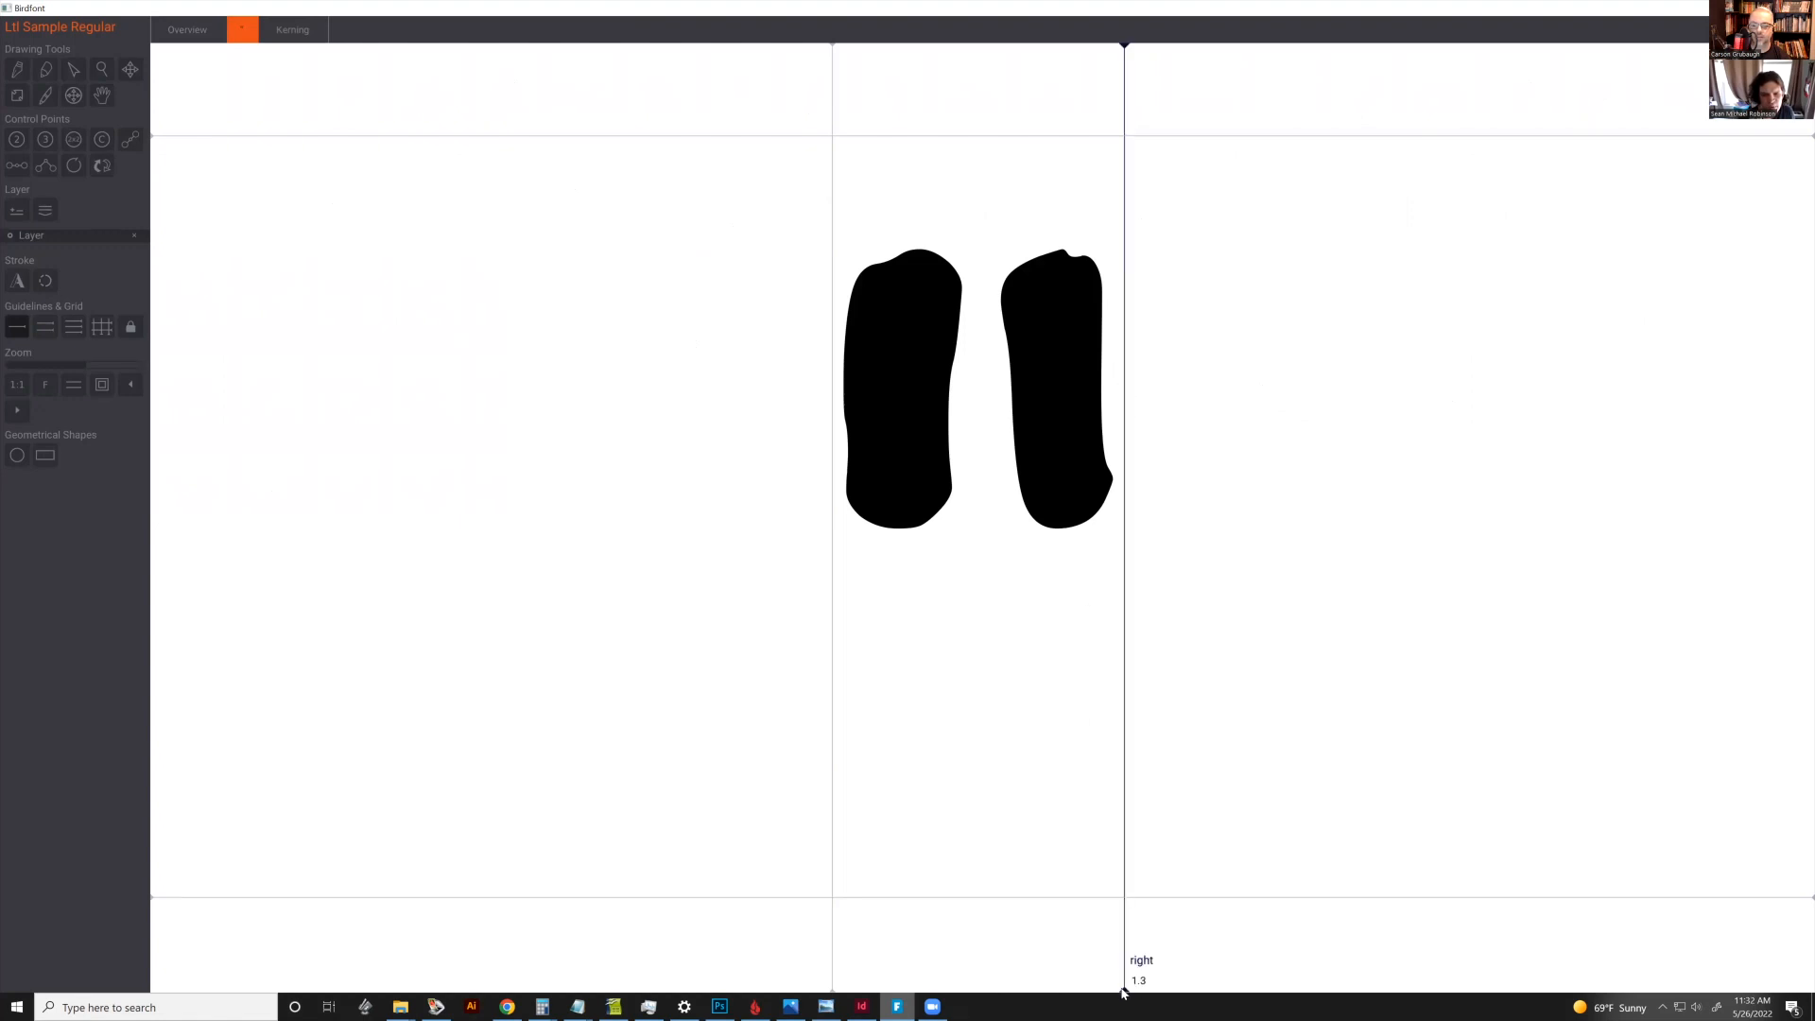
pyautogui.moveTo(1124, 991); pyautogui.dragTo(1205, 984)
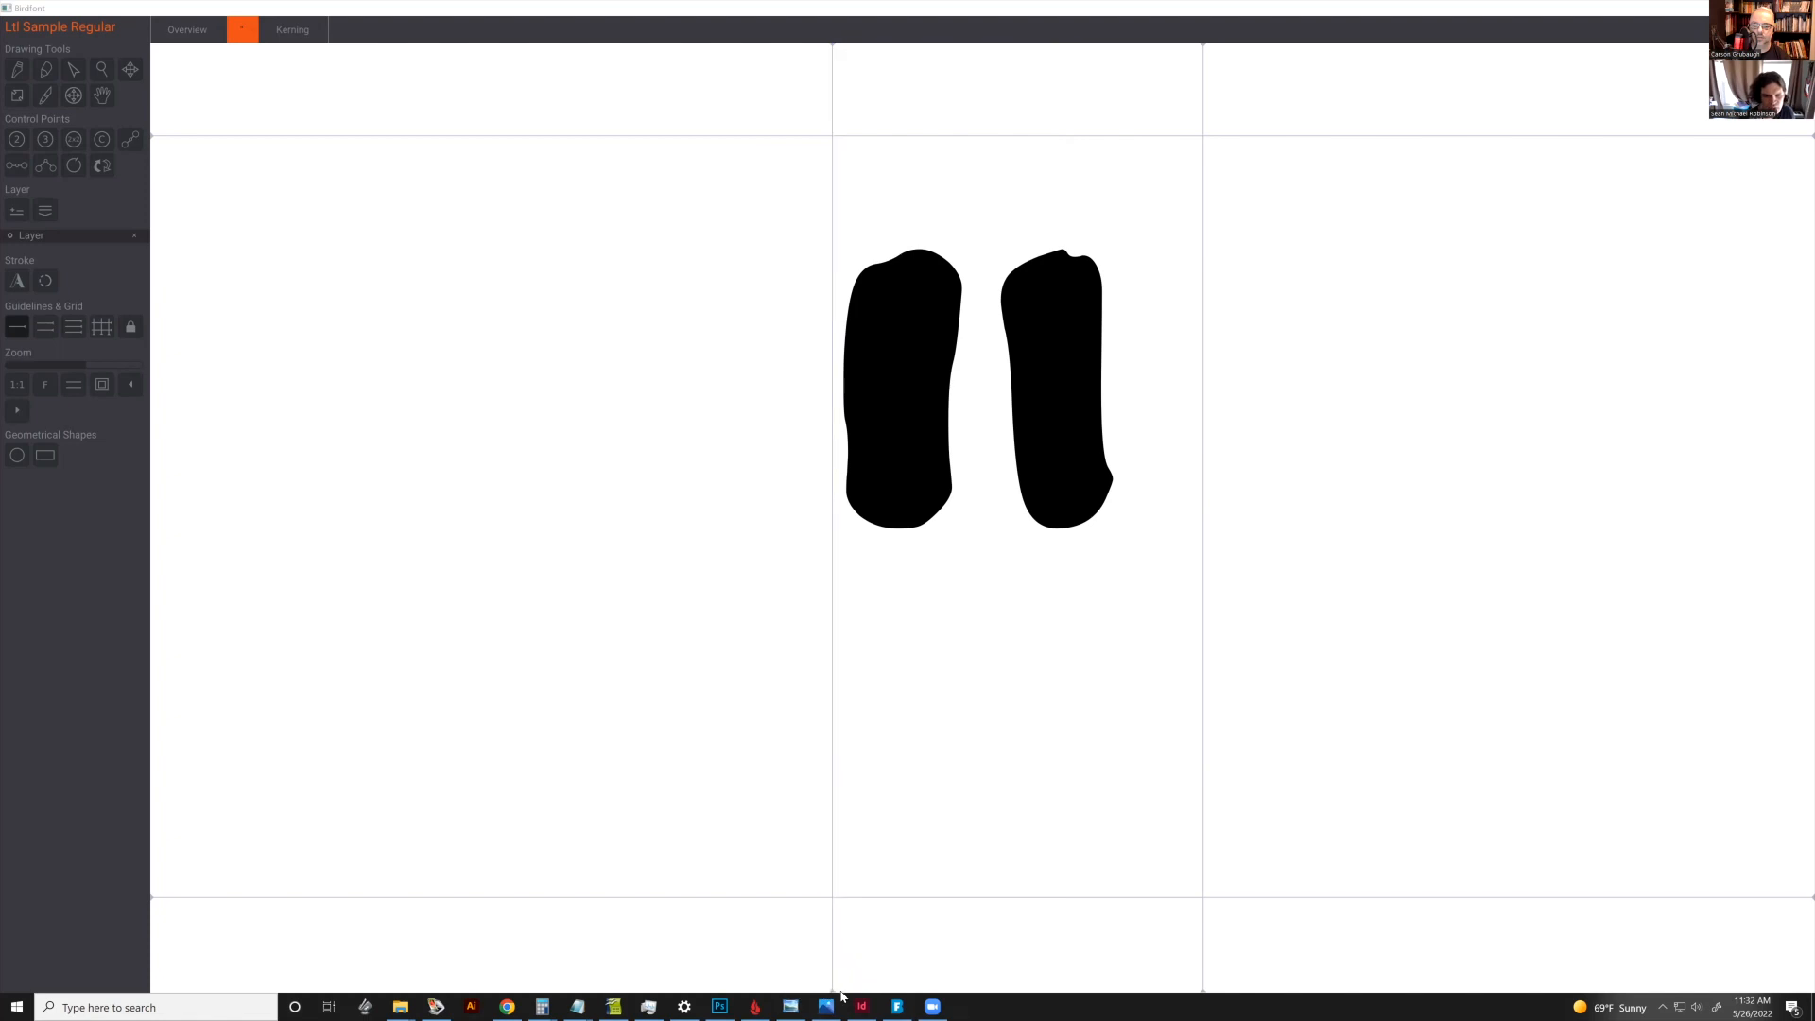
pyautogui.moveTo(836, 994); pyautogui.dragTo(763, 983)
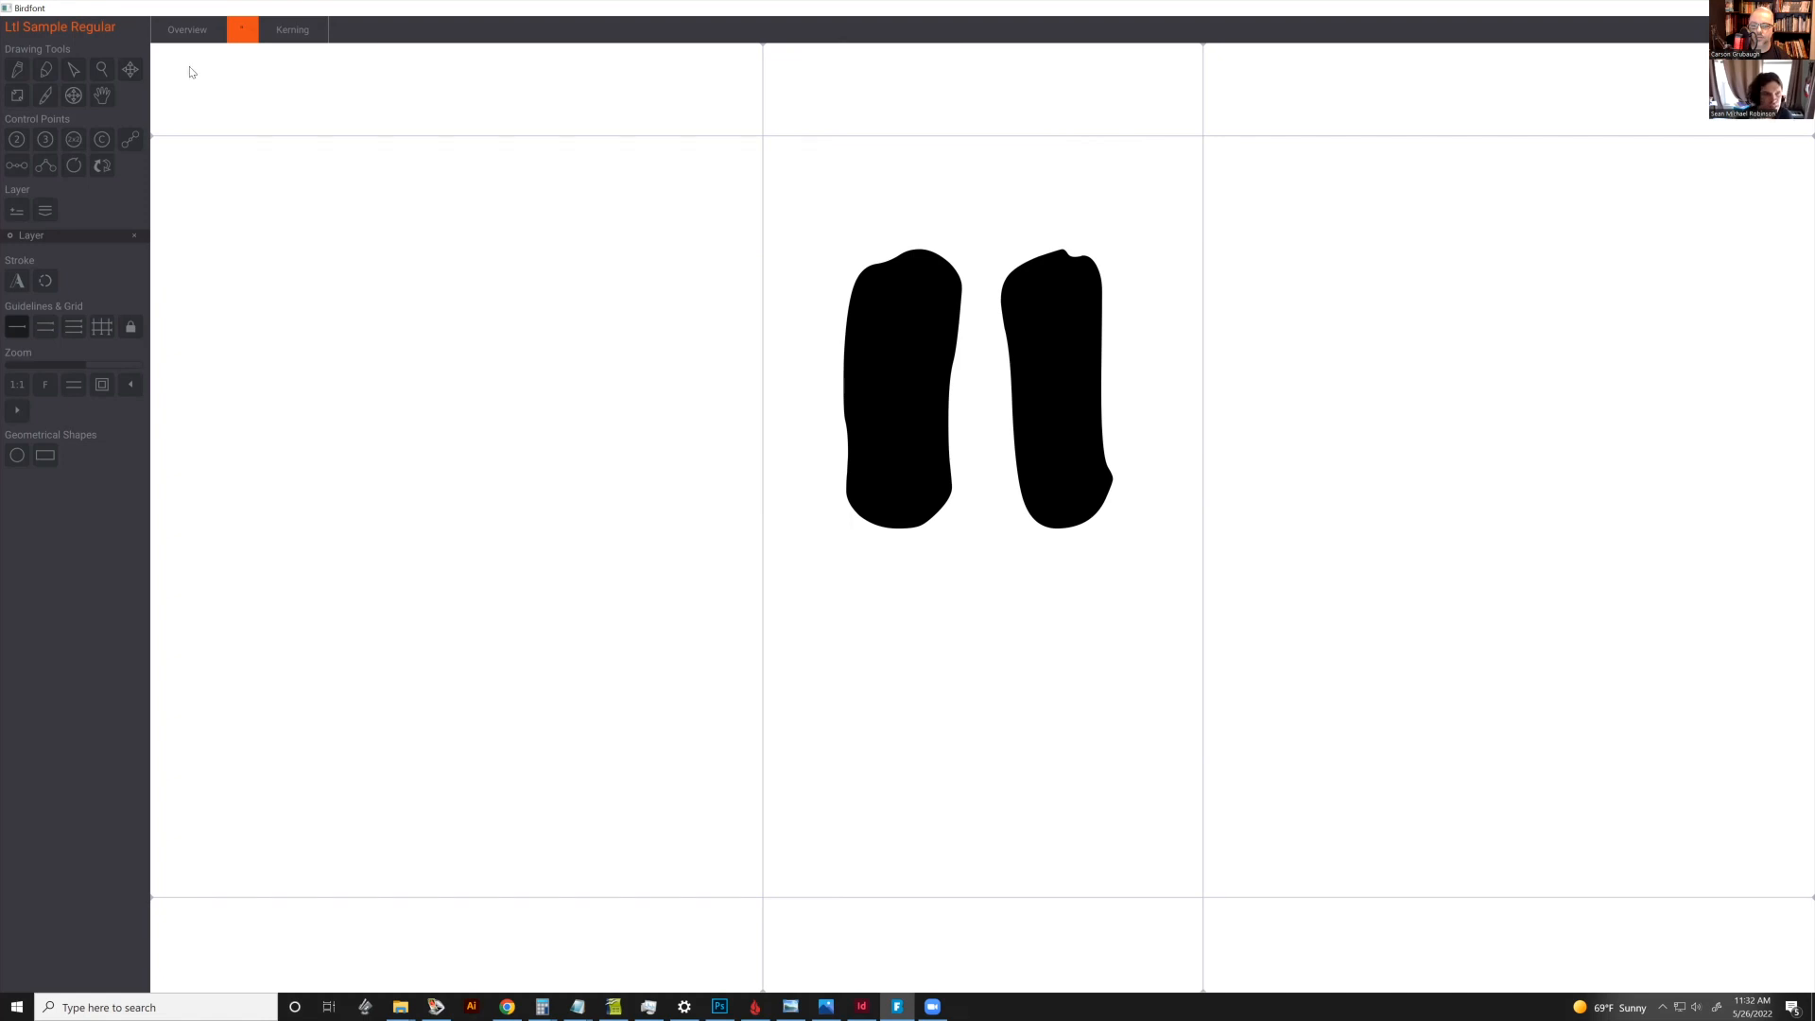
# Examine the side bearings of the closing parenthesis and lowercase h glyphs, returning to the glyph overview after each
pyautogui.click(202, 33)
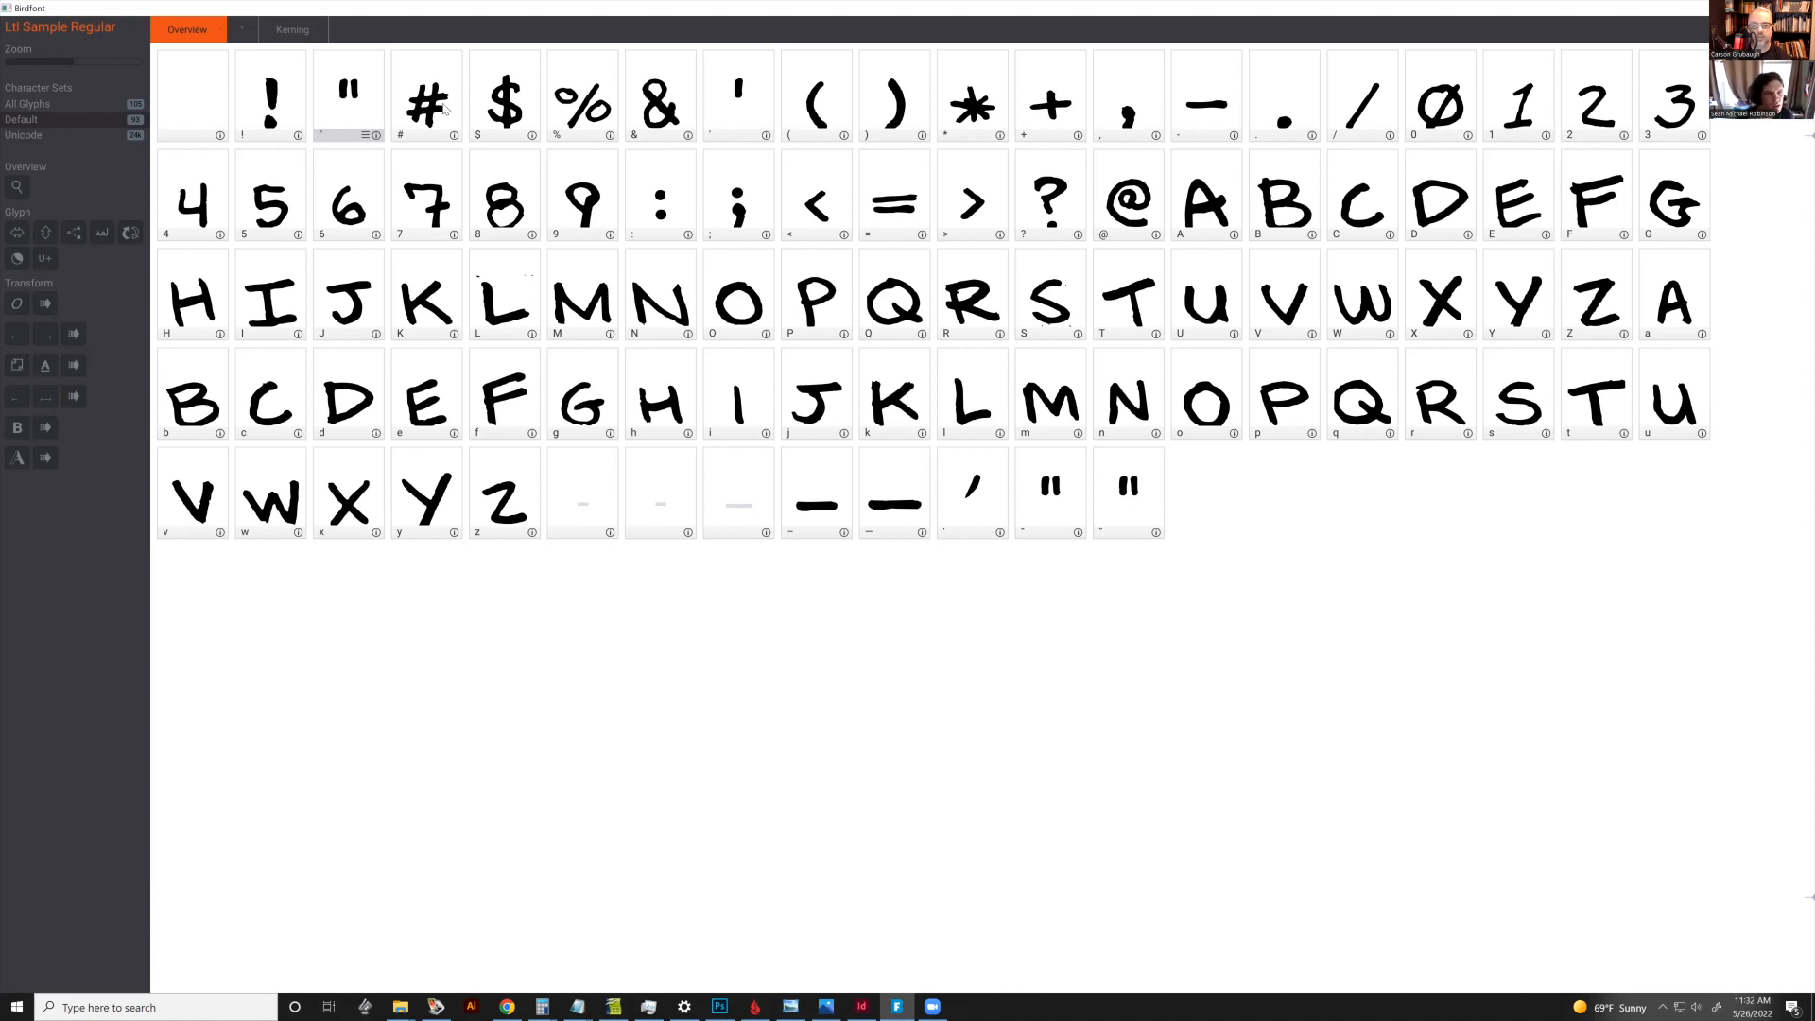
pyautogui.doubleClick(921, 114)
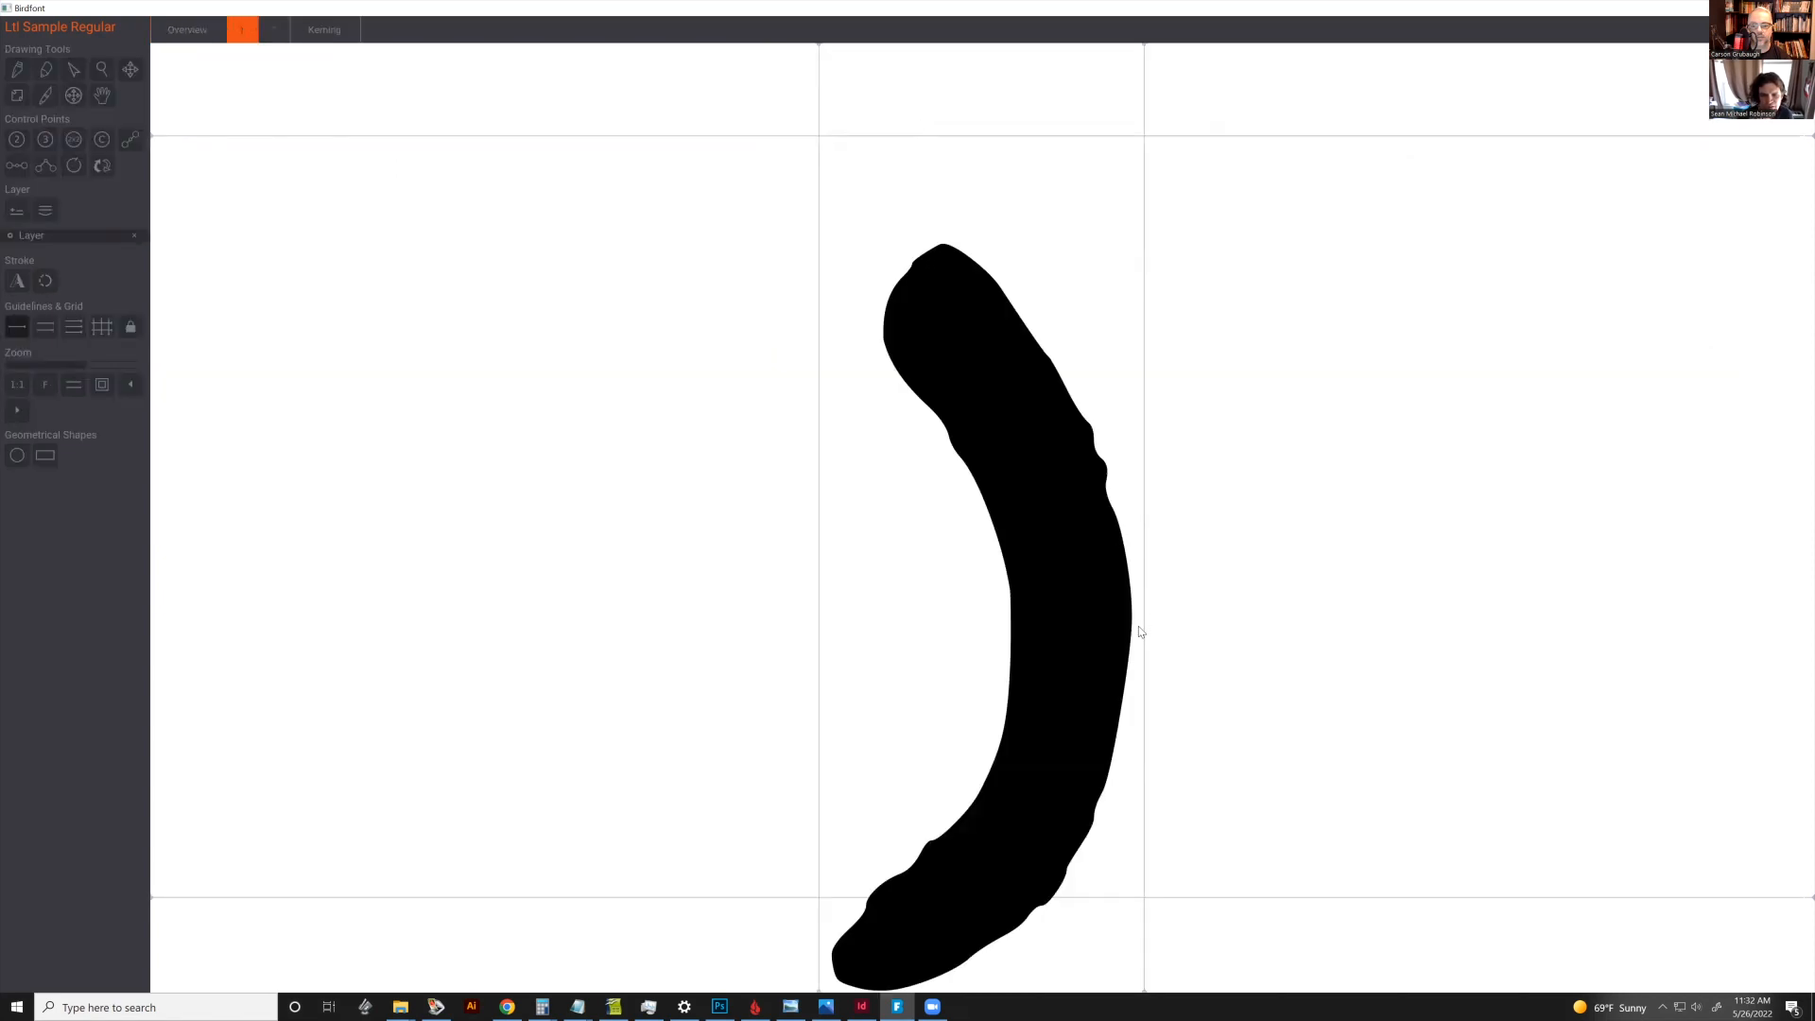
pyautogui.click(185, 28)
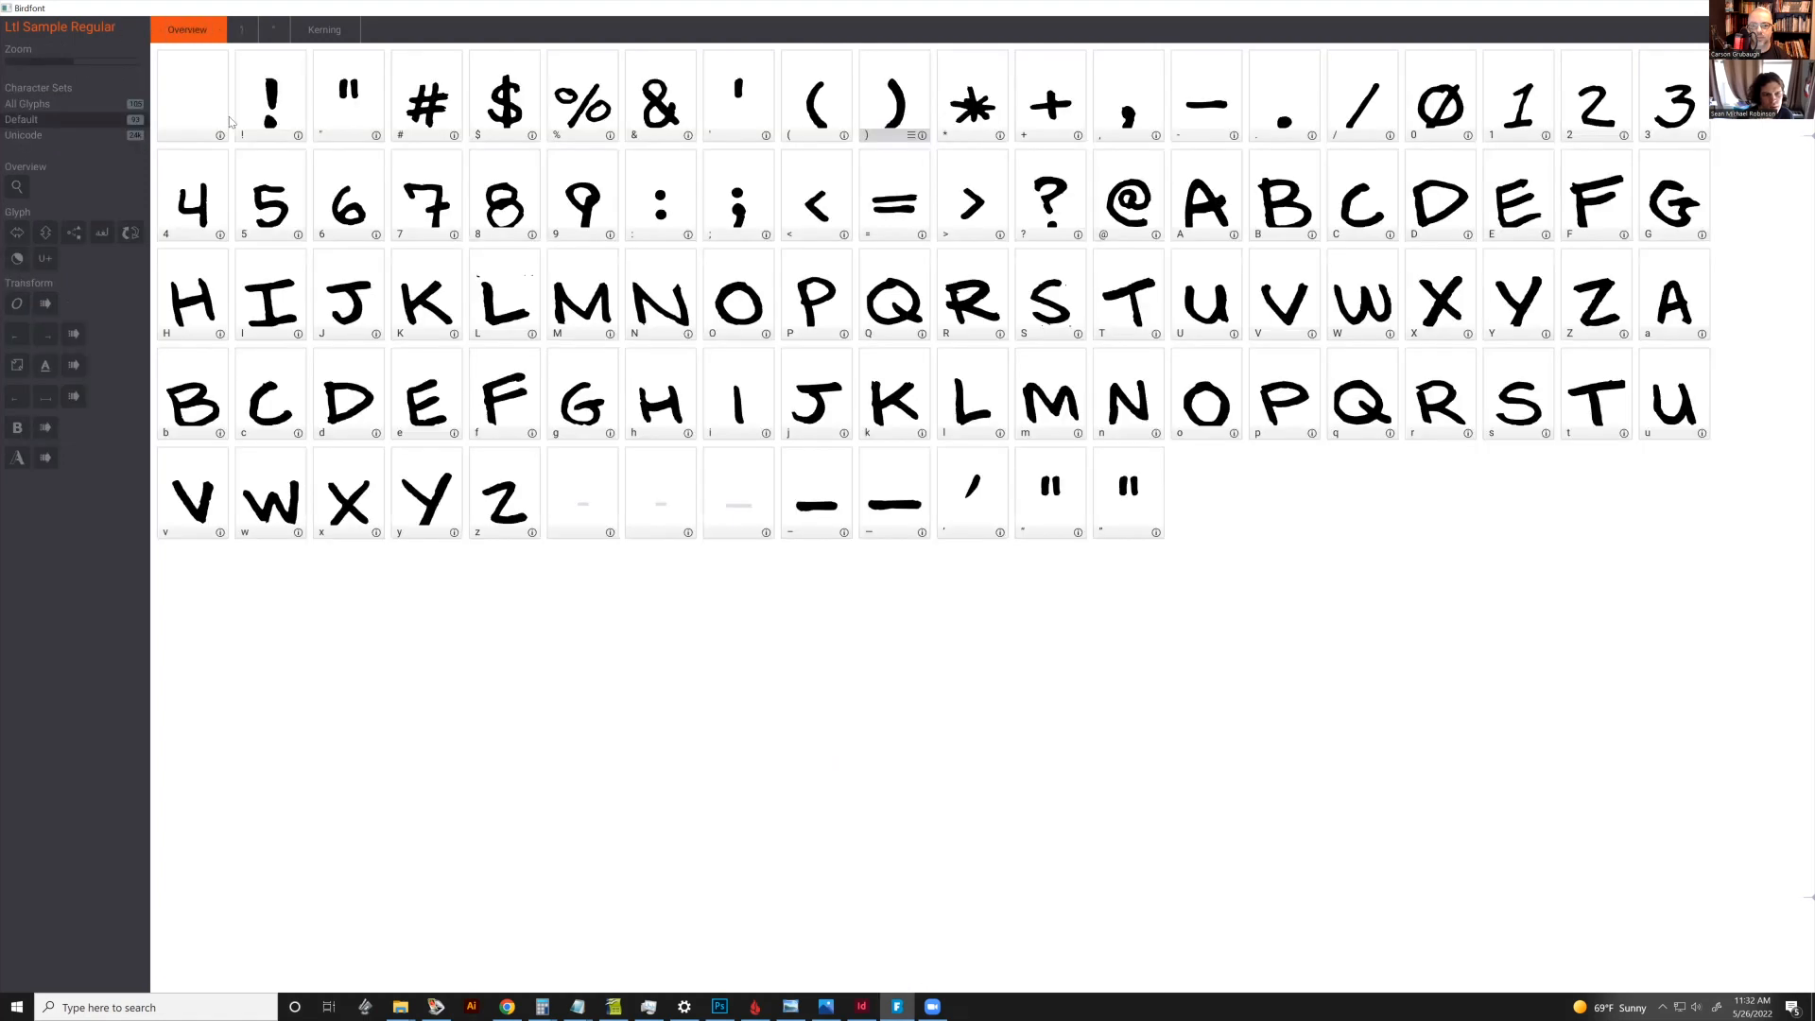
pyautogui.doubleClick(658, 413)
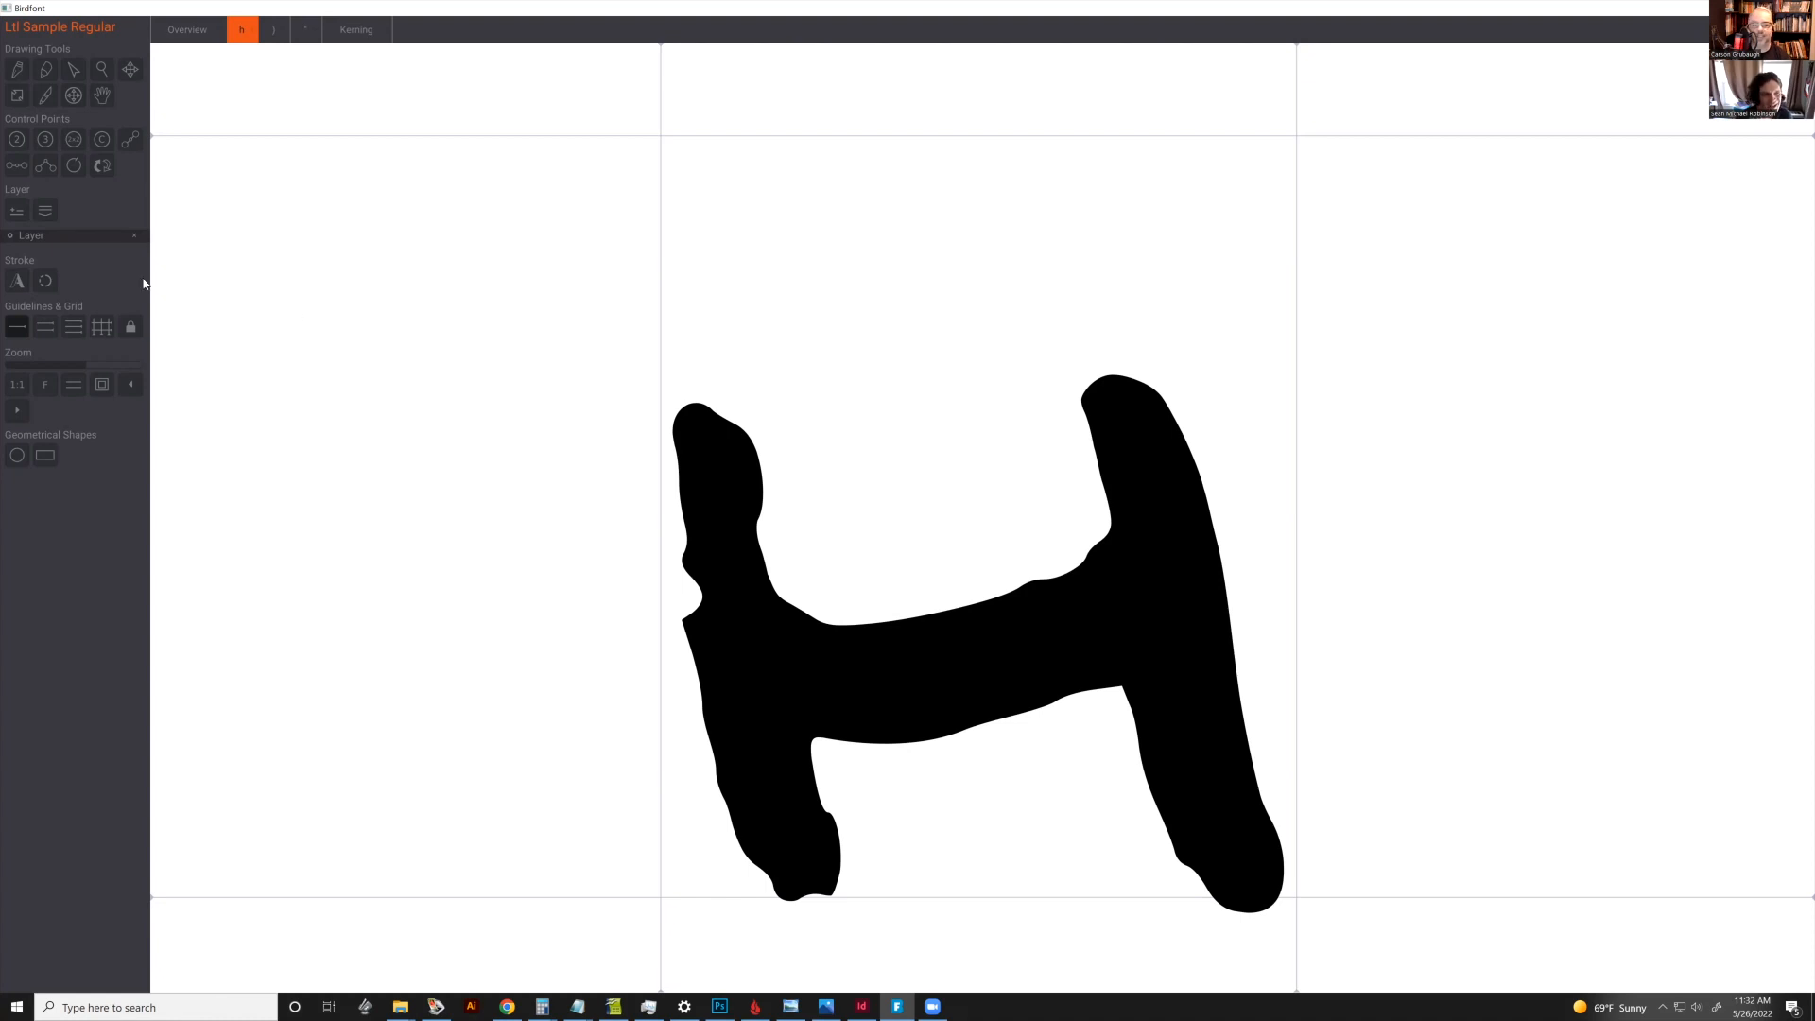
pyautogui.click(172, 35)
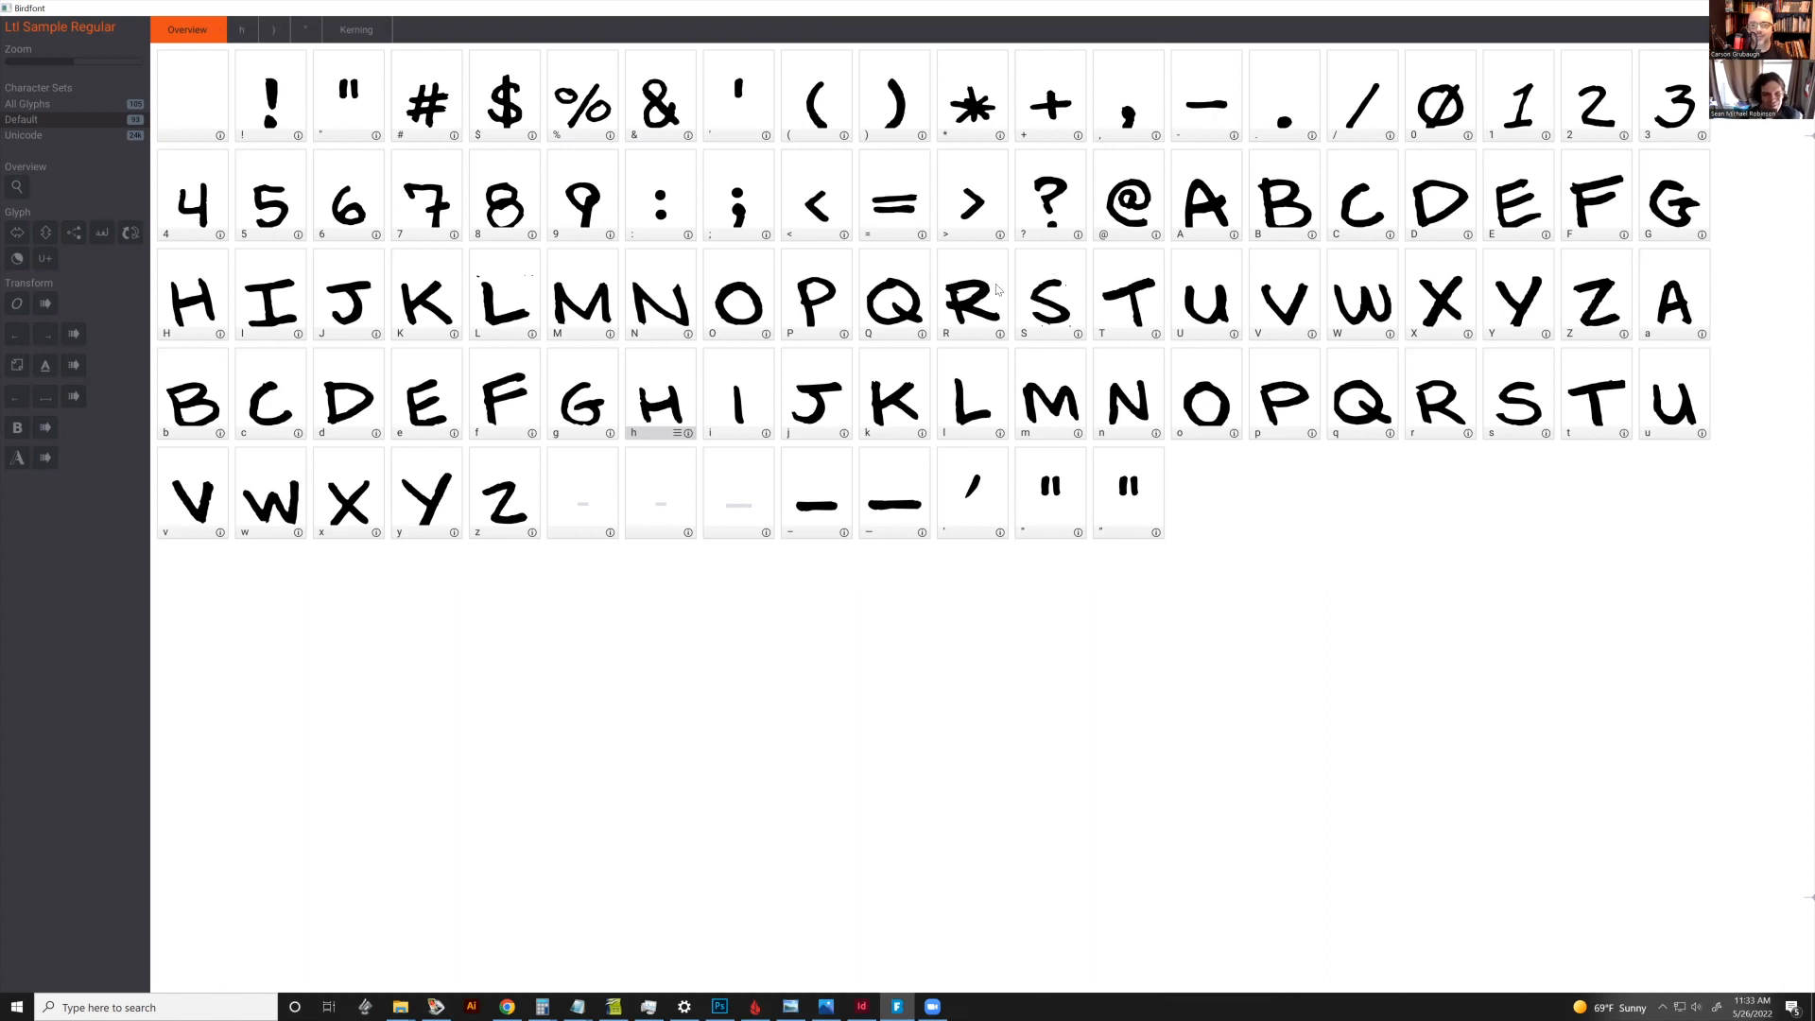
# Open the percent glyph, widen the side bearings on both sides of it, and return to the glyph overview
pyautogui.click(555, 113)
pyautogui.doubleClick(554, 114)
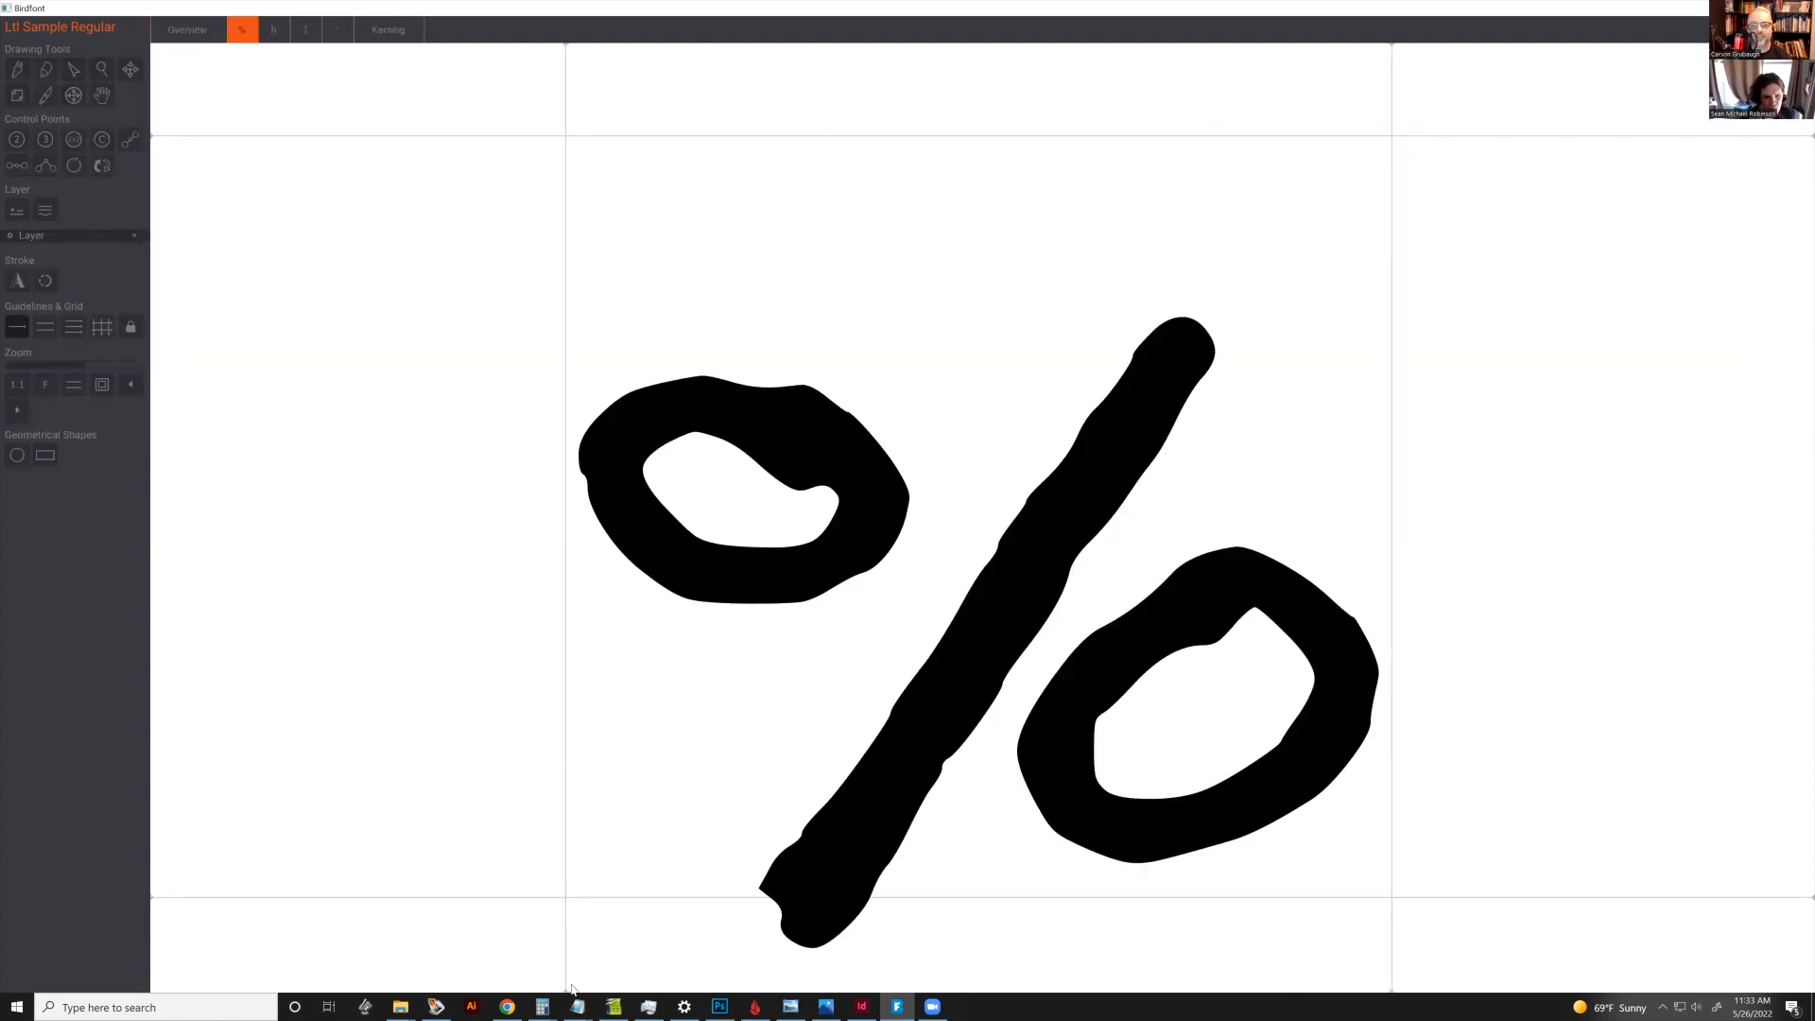
pyautogui.moveTo(567, 990)
pyautogui.moveTo(562, 989); pyautogui.dragTo(518, 988)
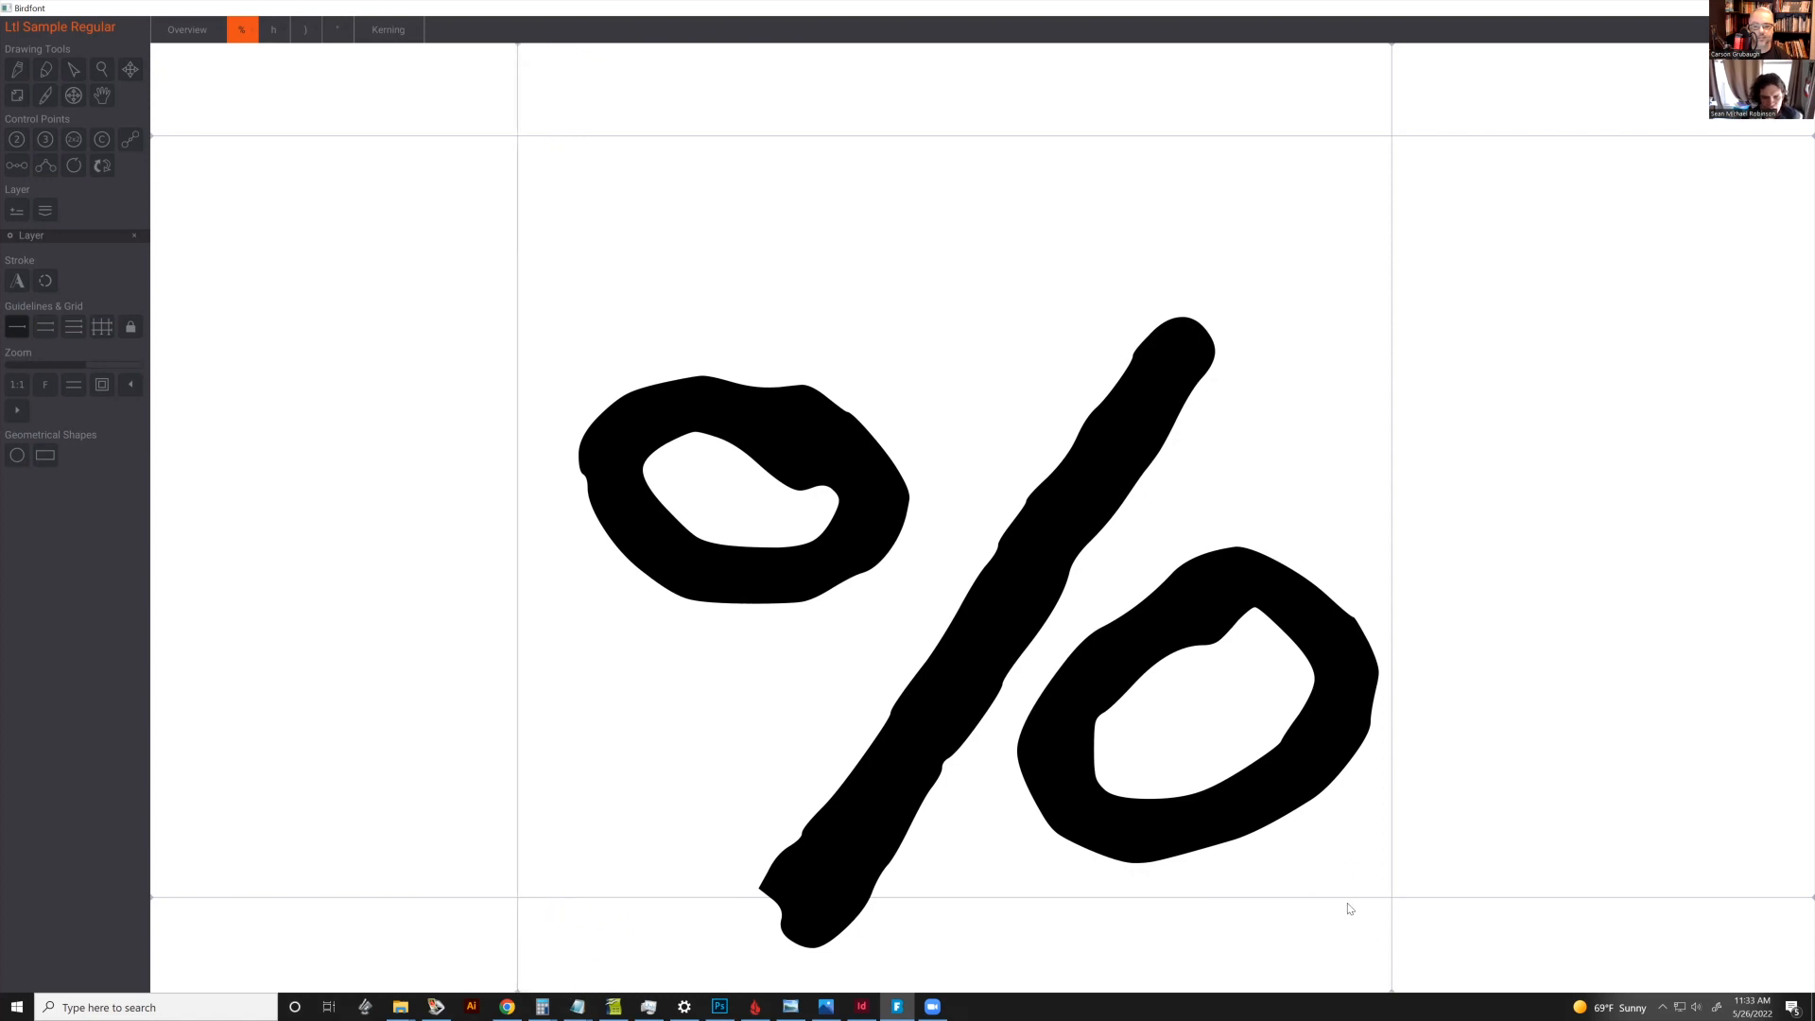
pyautogui.moveTo(1390, 992); pyautogui.dragTo(1459, 995)
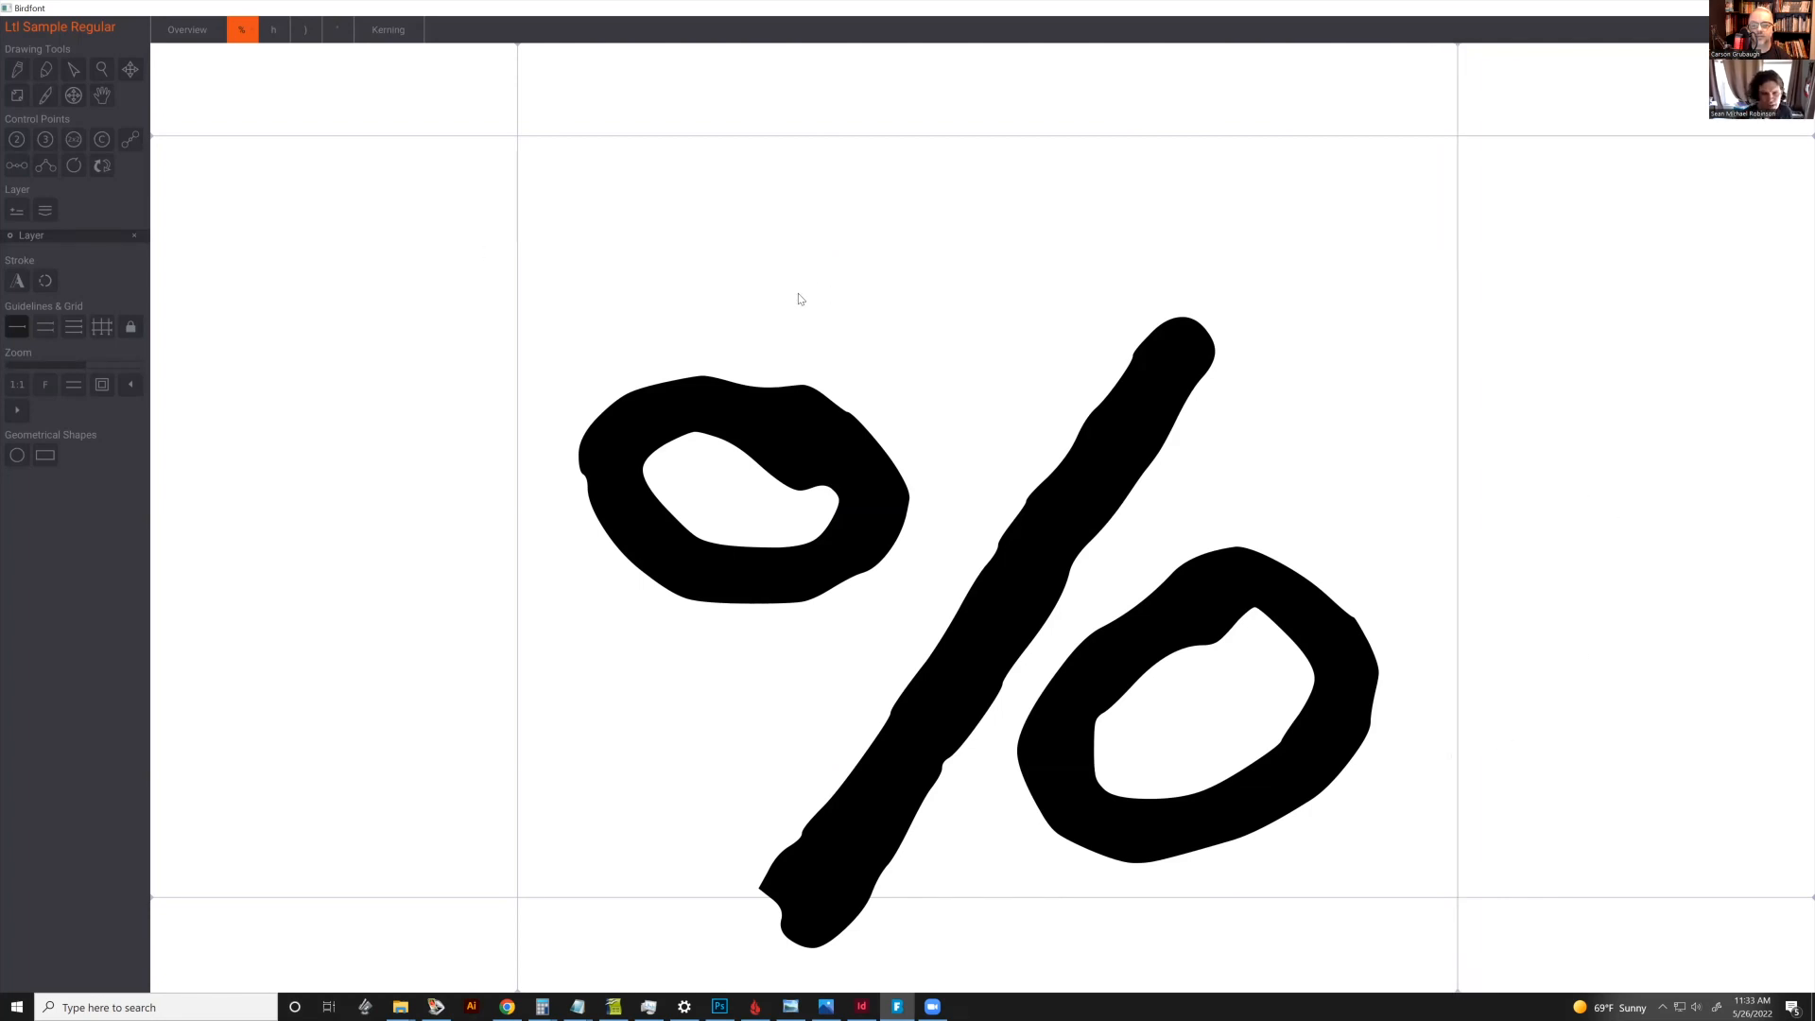
pyautogui.click(173, 29)
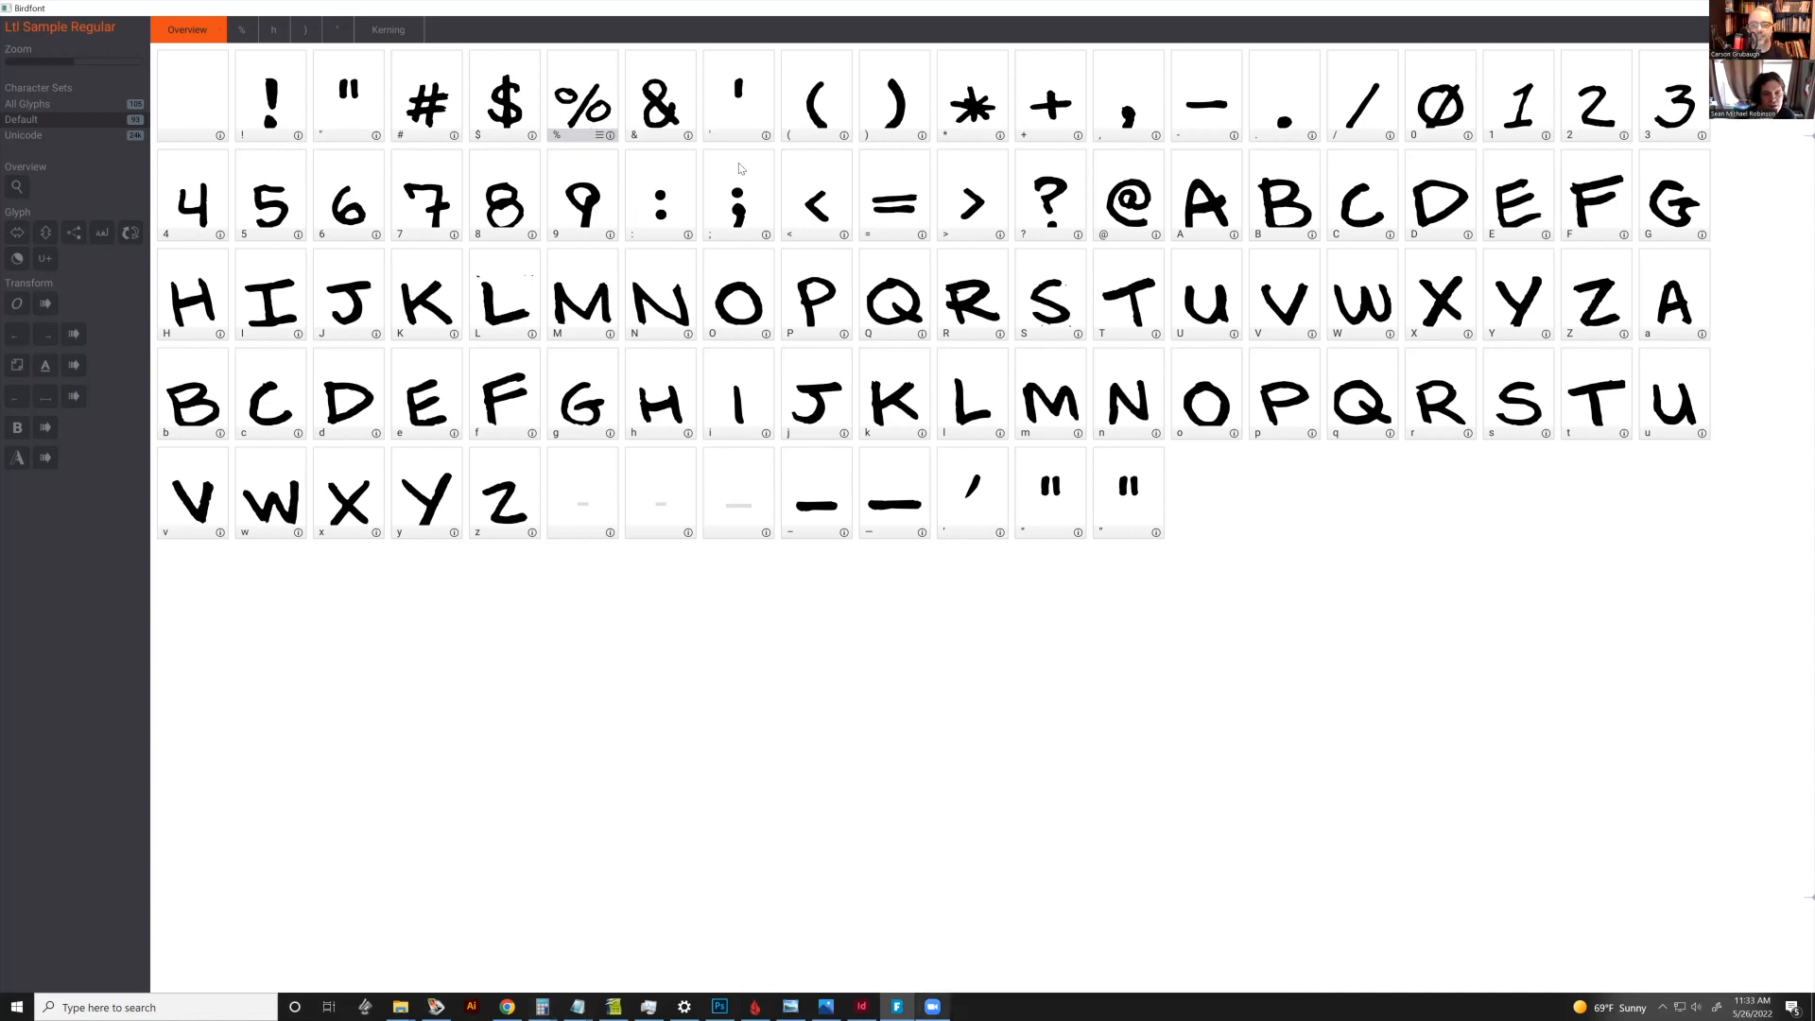
# Switch to InDesign, break the Alice passage after ALICE and join TO with the line starting HERSELF
pyautogui.click(870, 1005)
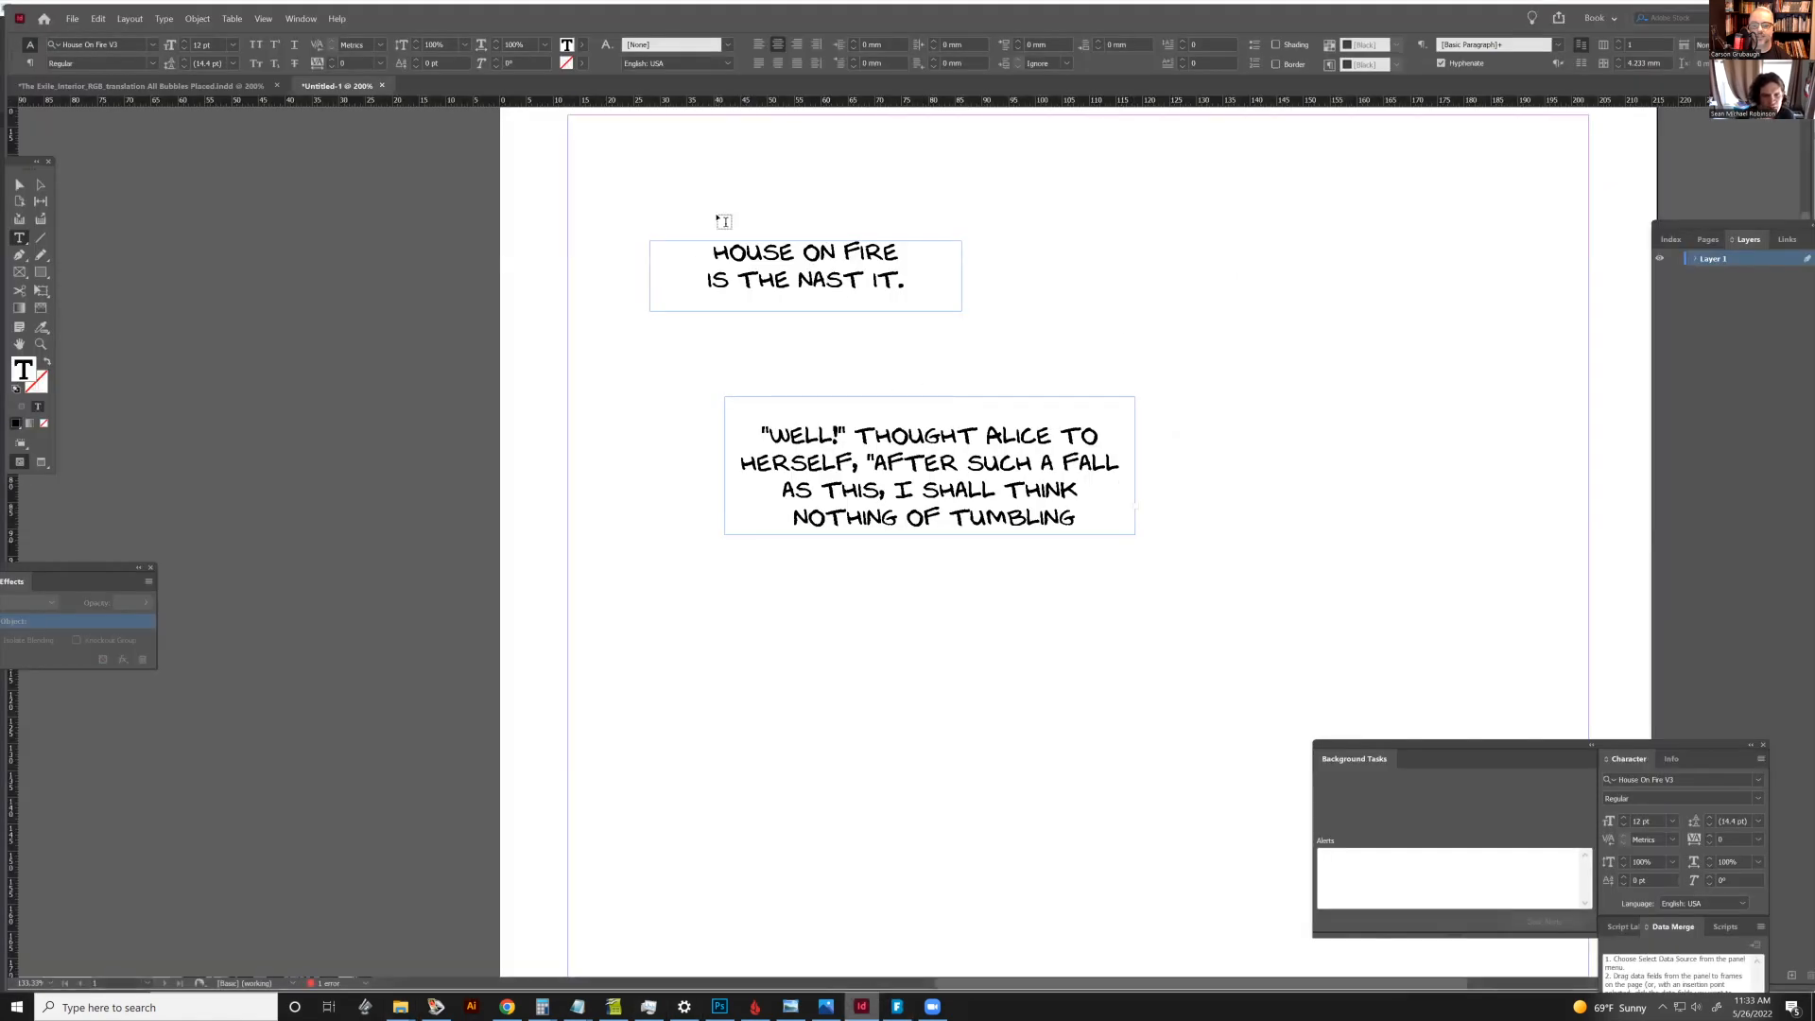
pyautogui.click(1057, 427)
pyautogui.press('Return')
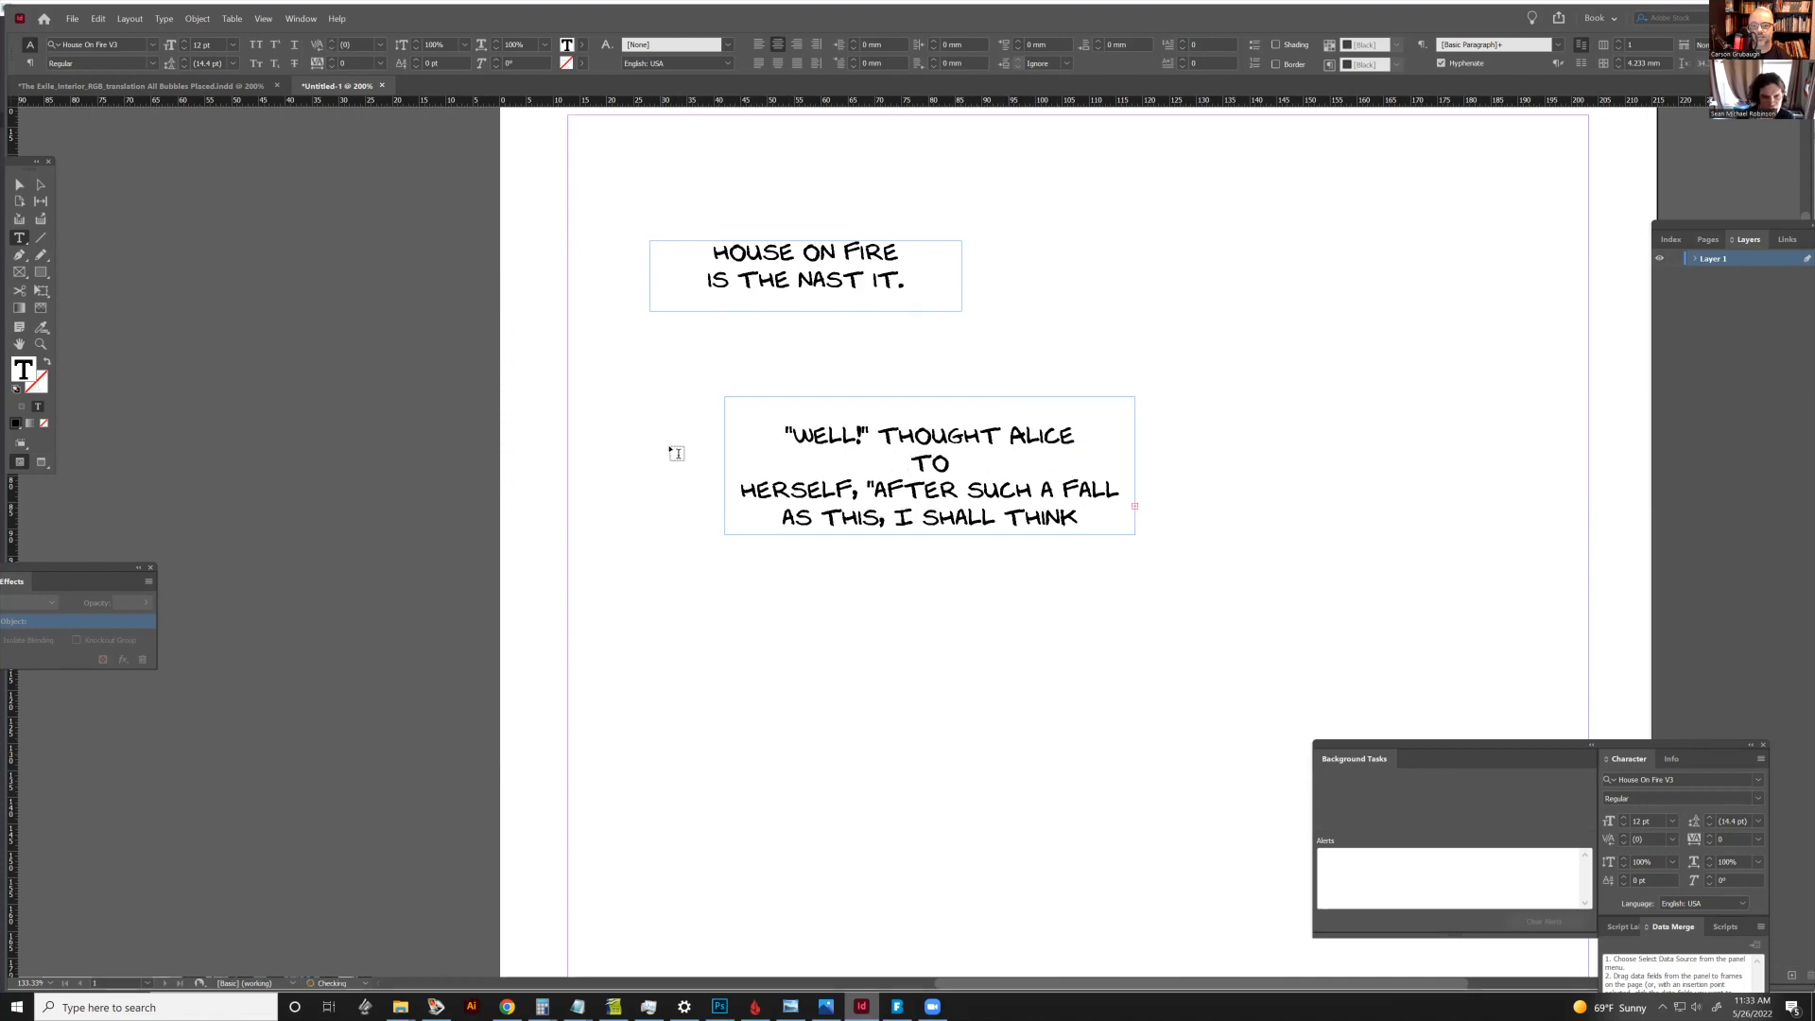
pyautogui.click(741, 491)
pyautogui.press('BackSpace')
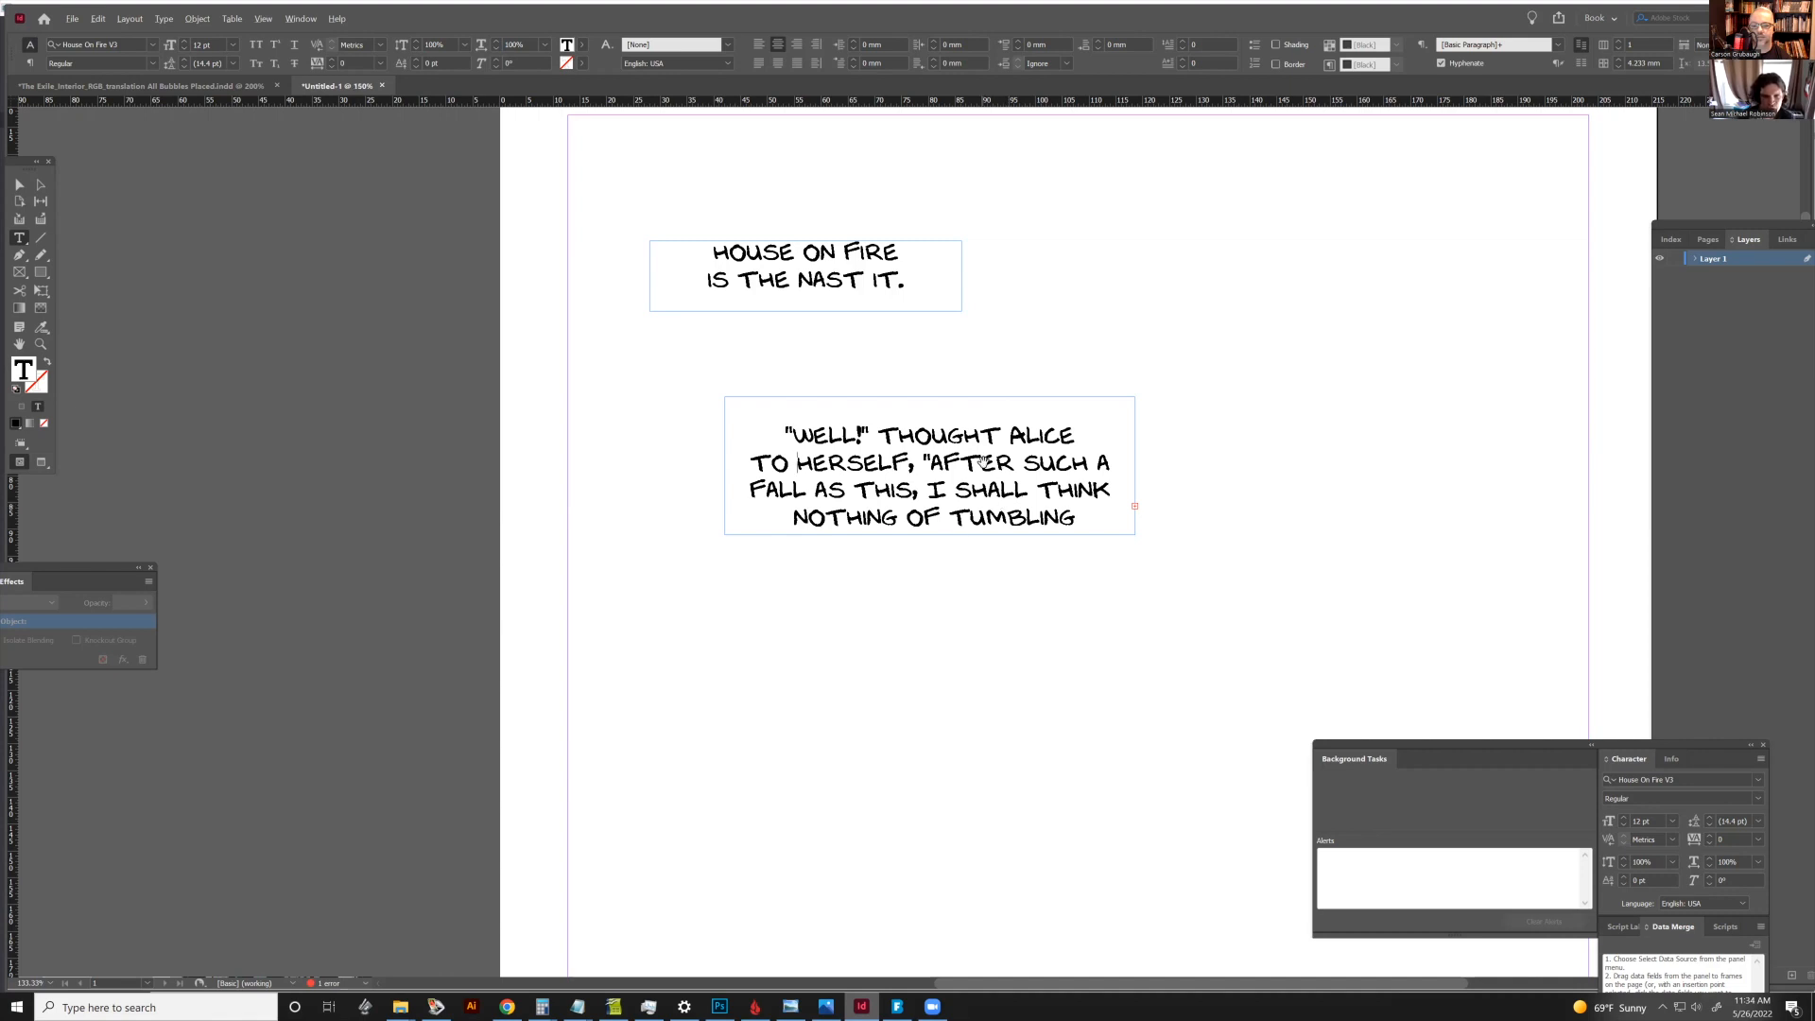
# Examine the spacing between the last L, the exclamation mark and the closing quote in WELL! at several magnifications
pyautogui.hotkey('ctrl', '1')
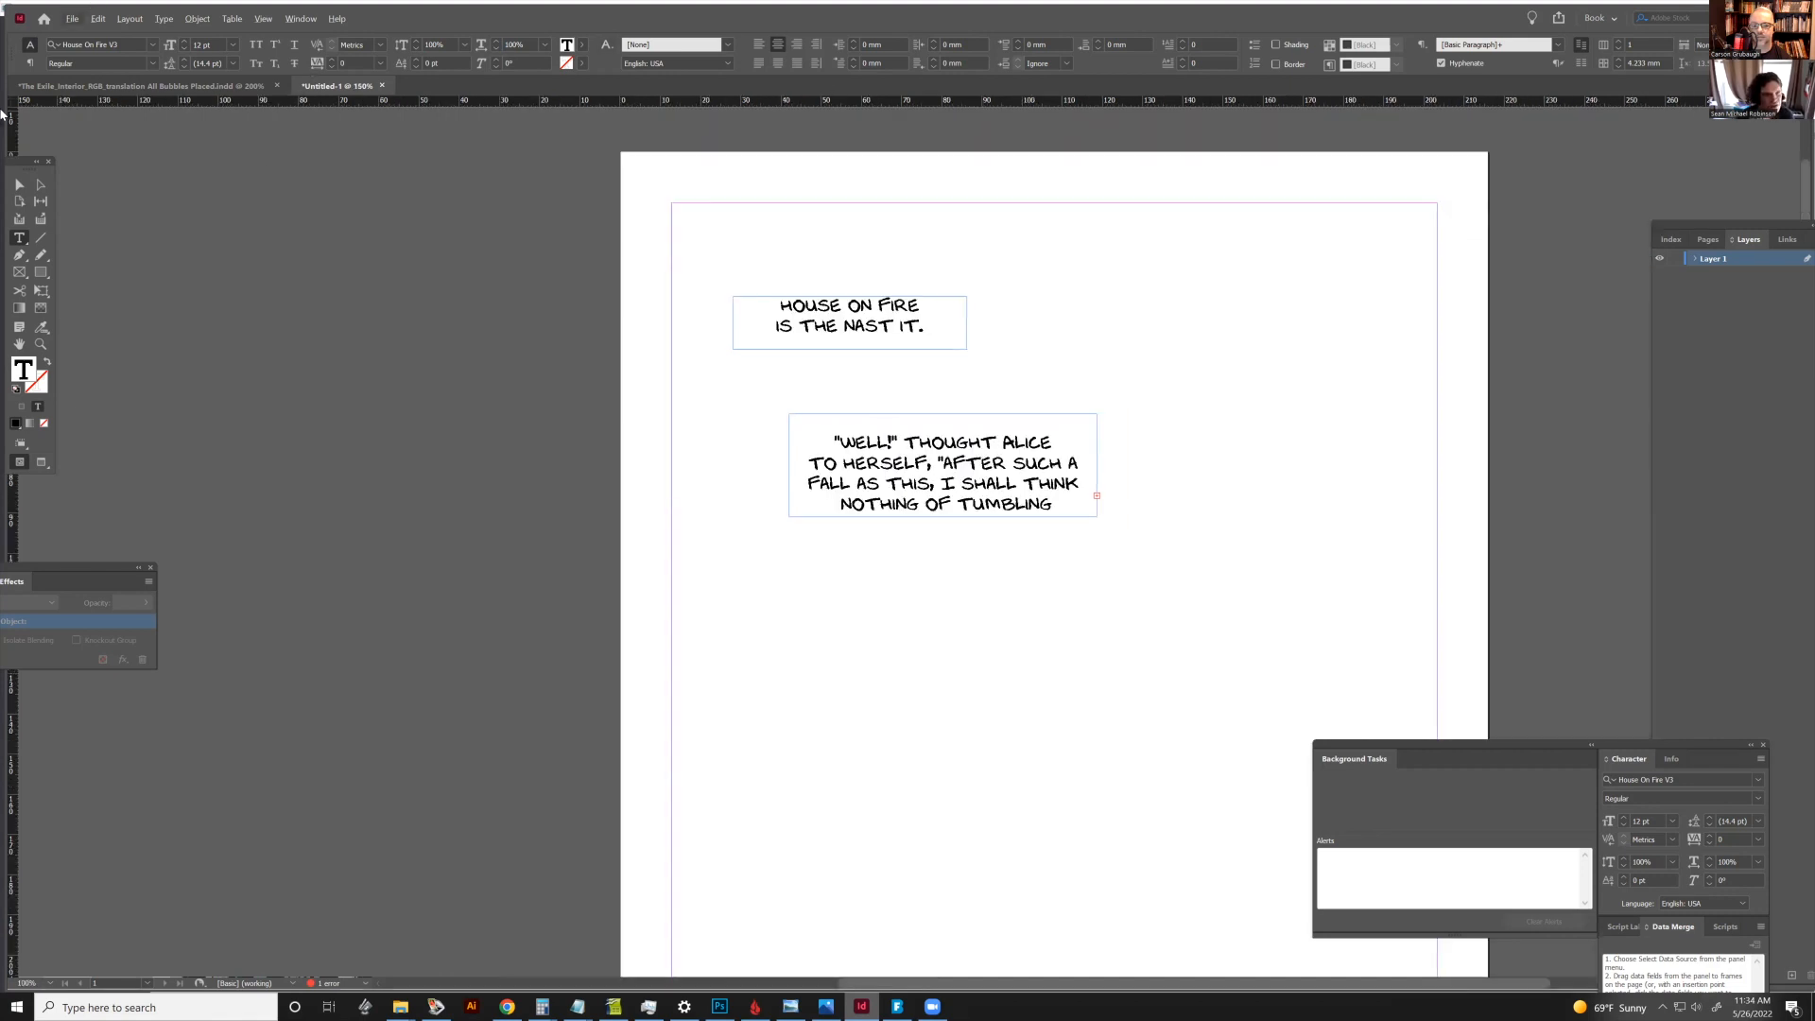
pyautogui.click(19, 184)
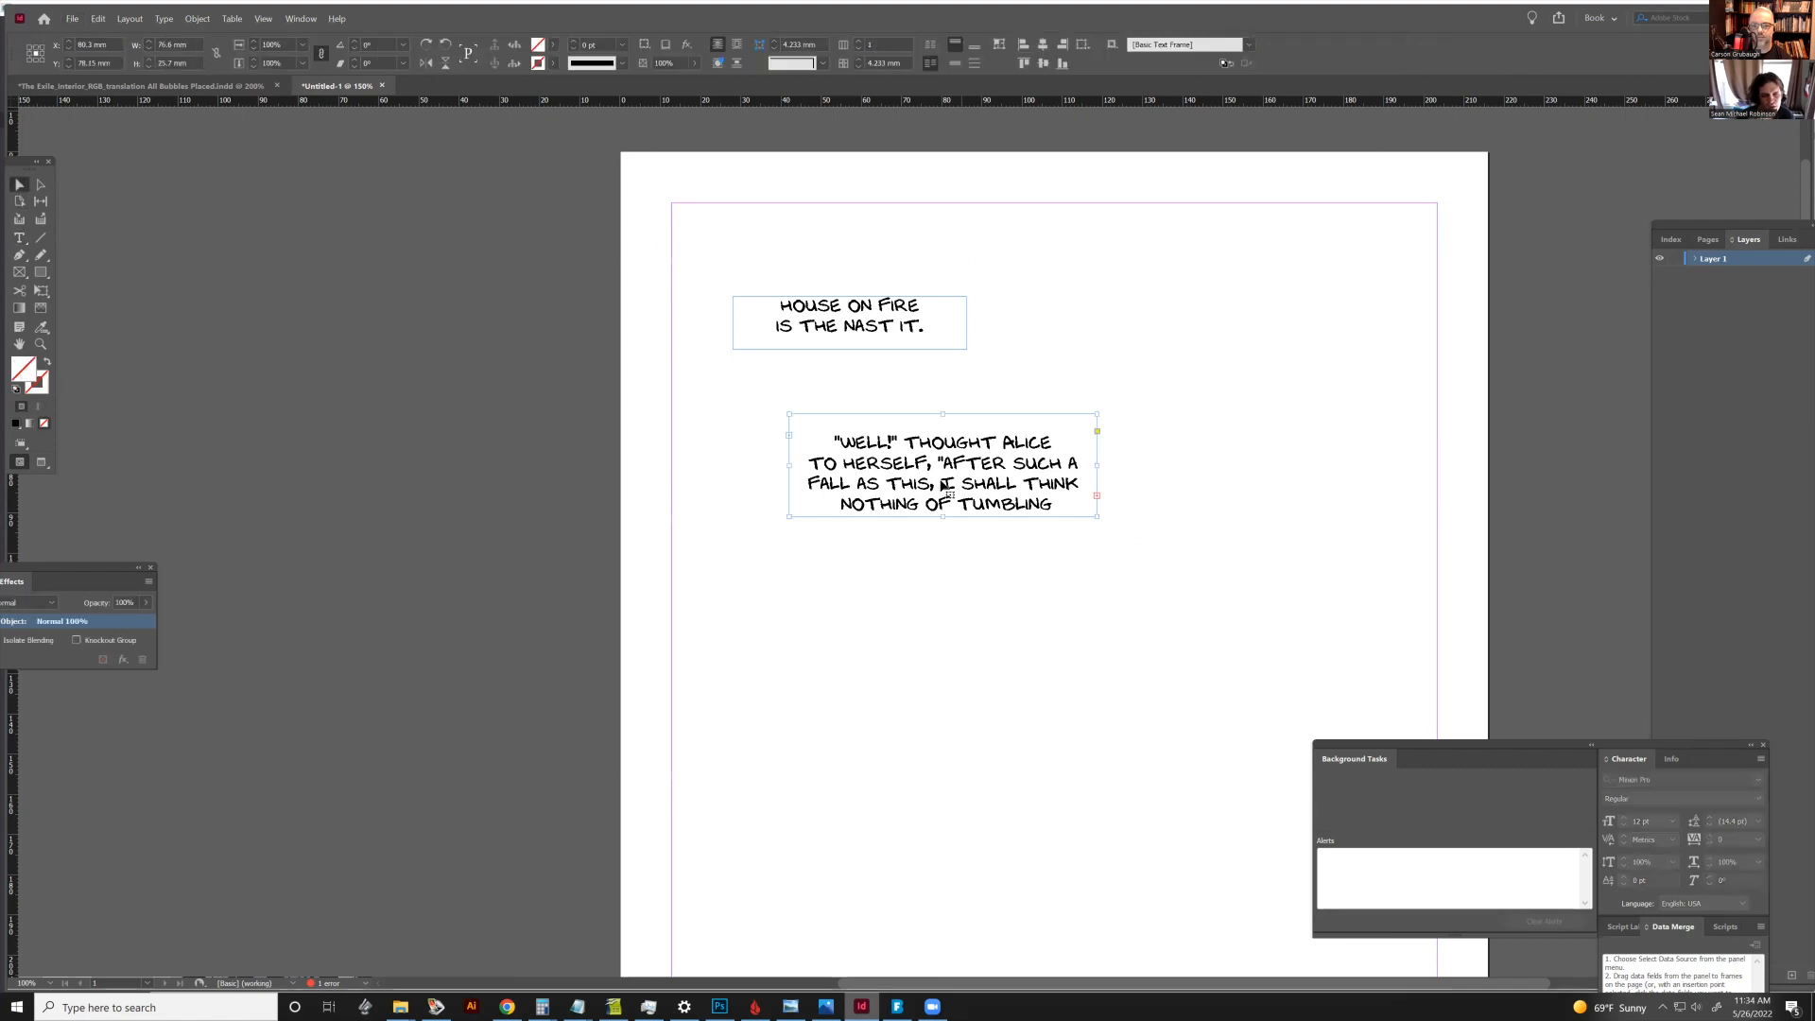
pyautogui.press('t')
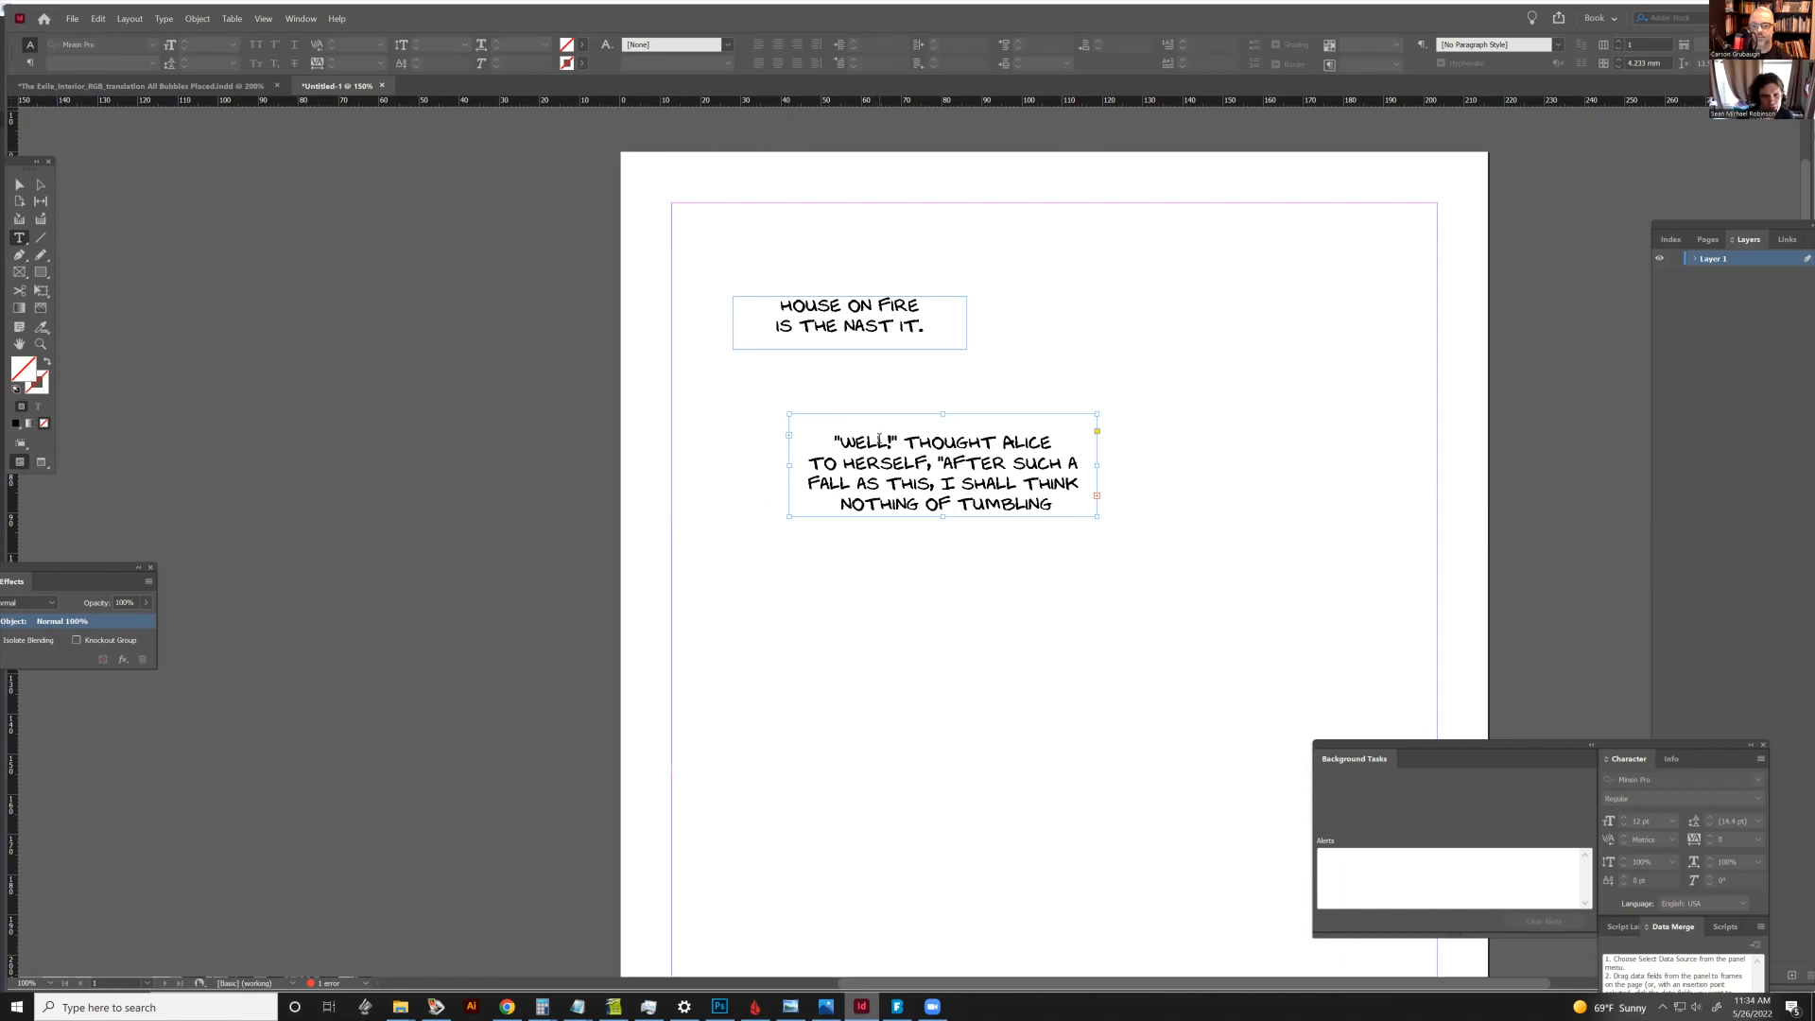
pyautogui.click(879, 439)
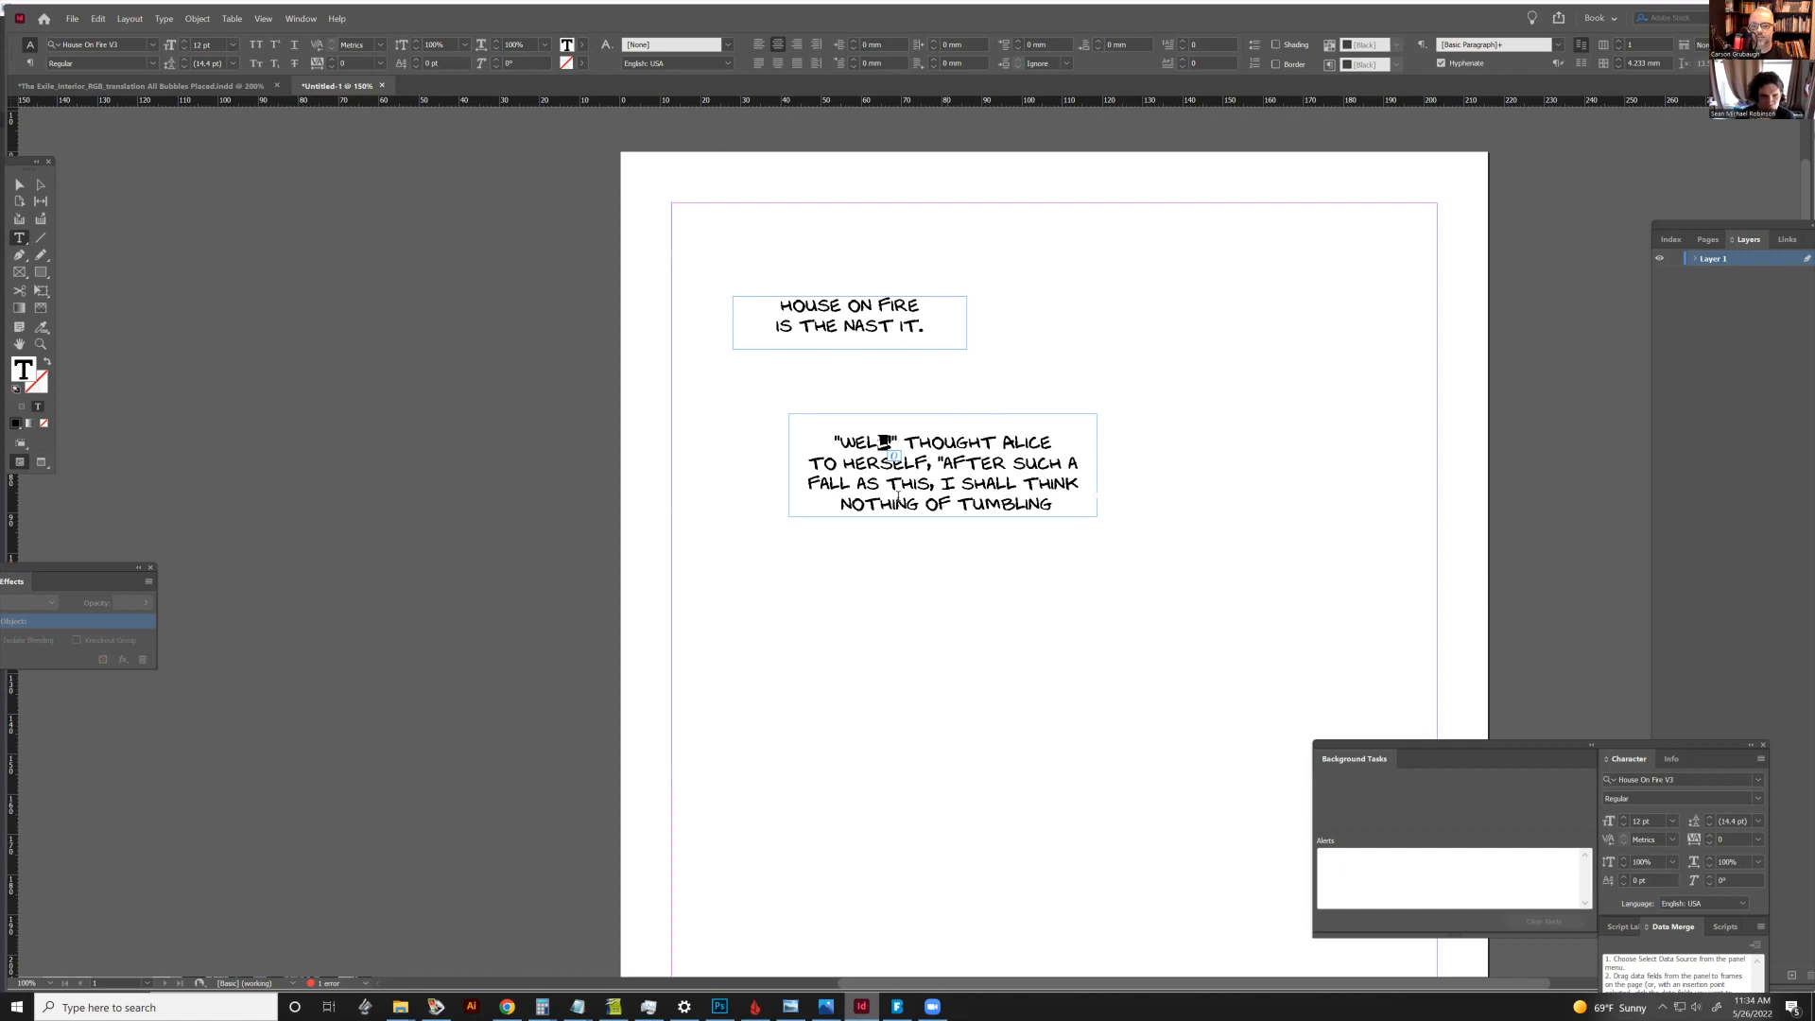
pyautogui.scroll(1, 896, 449)
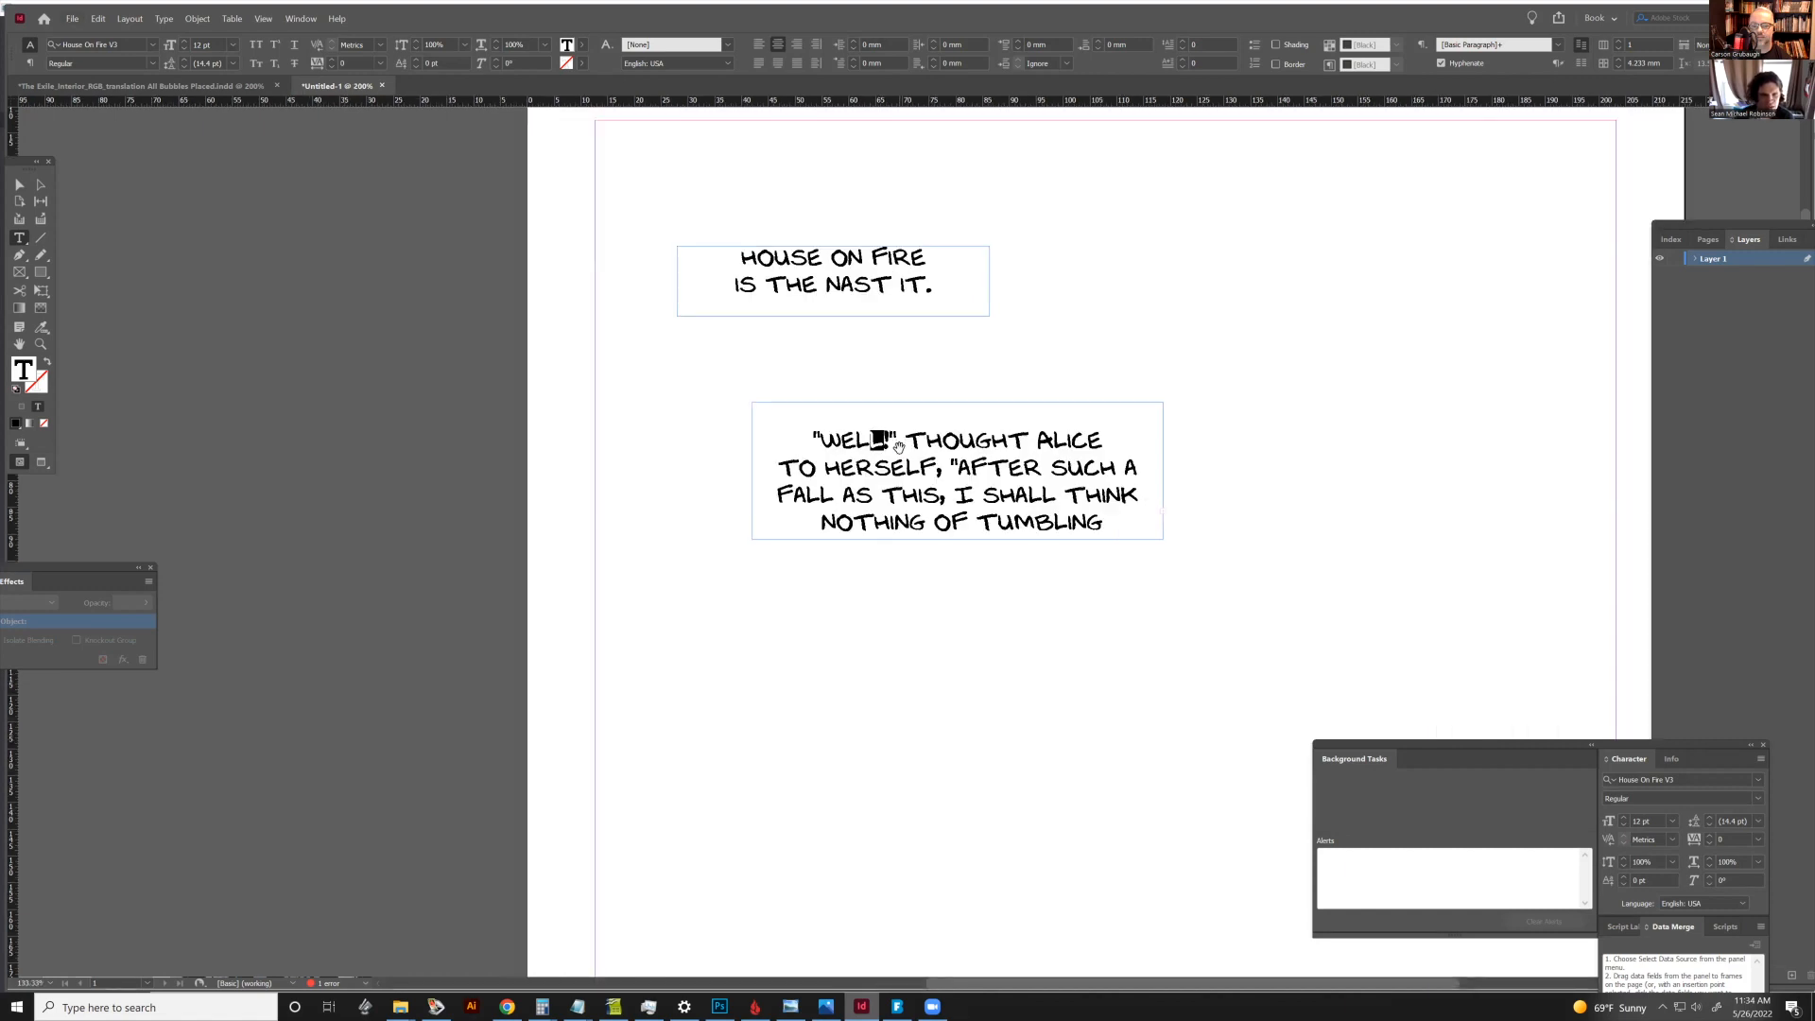
pyautogui.scroll(1, 897, 446)
pyautogui.write('L!')
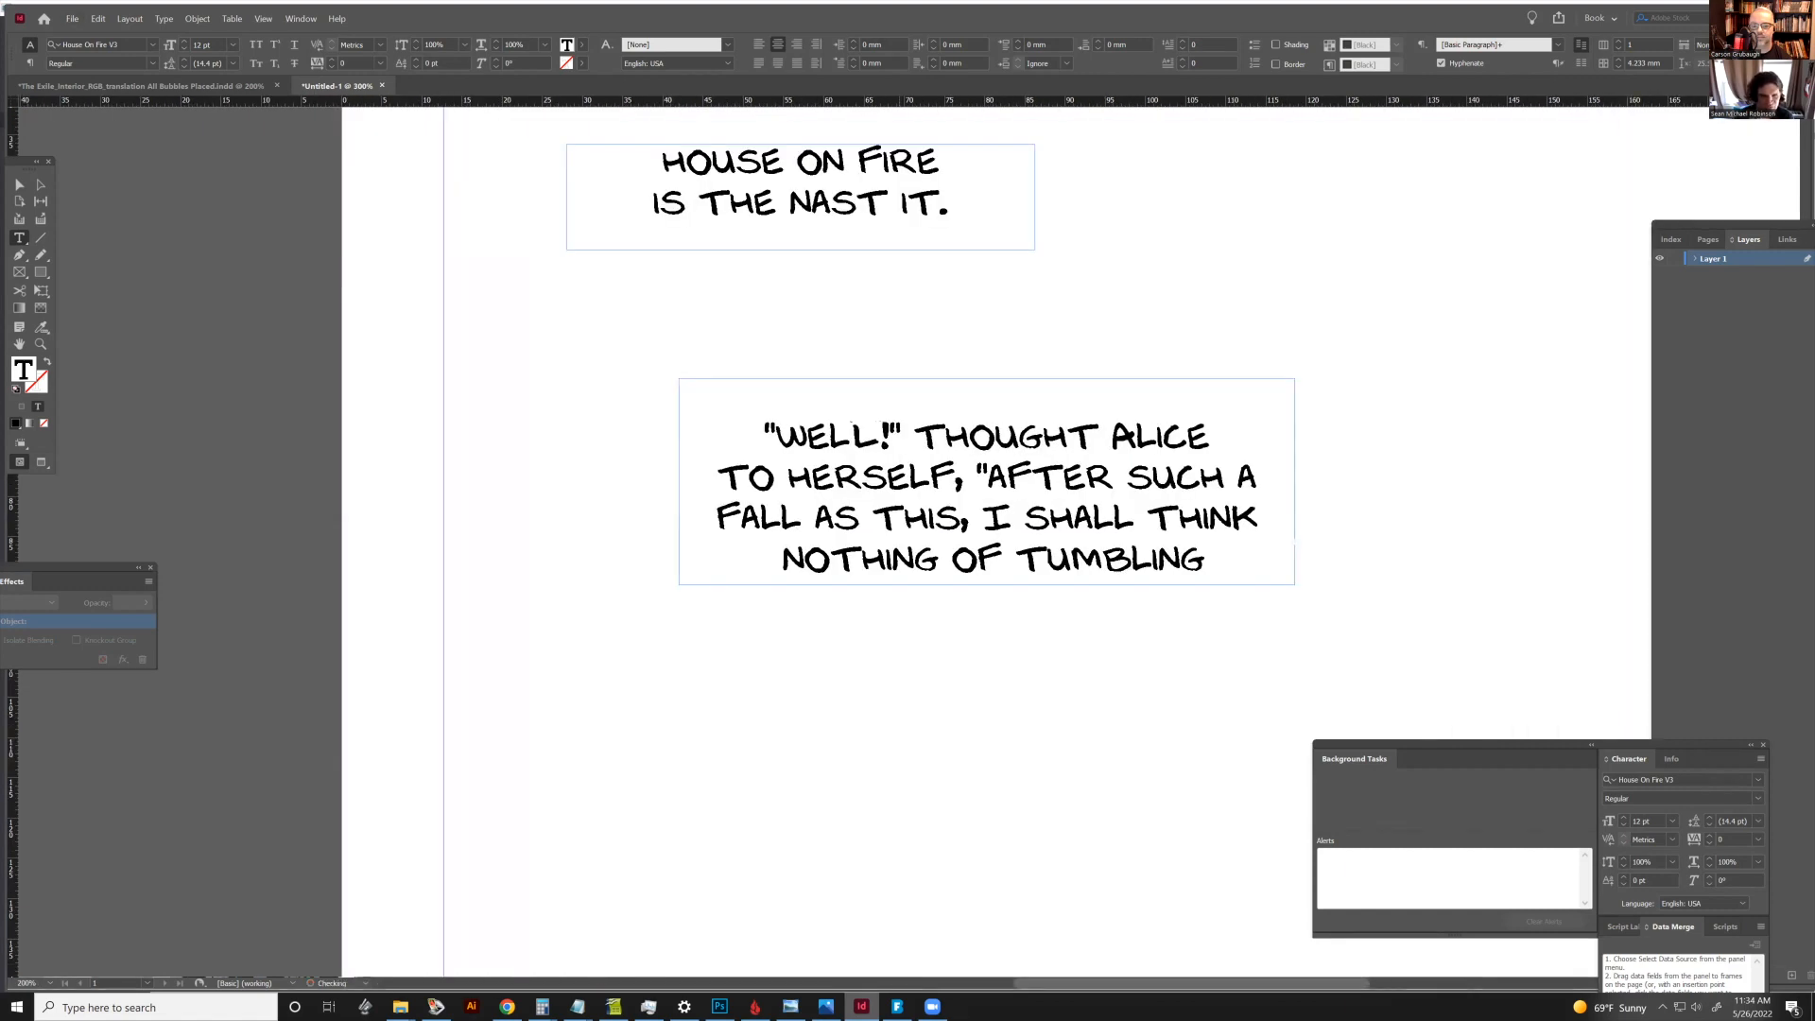
pyautogui.scroll(-1, 886, 466)
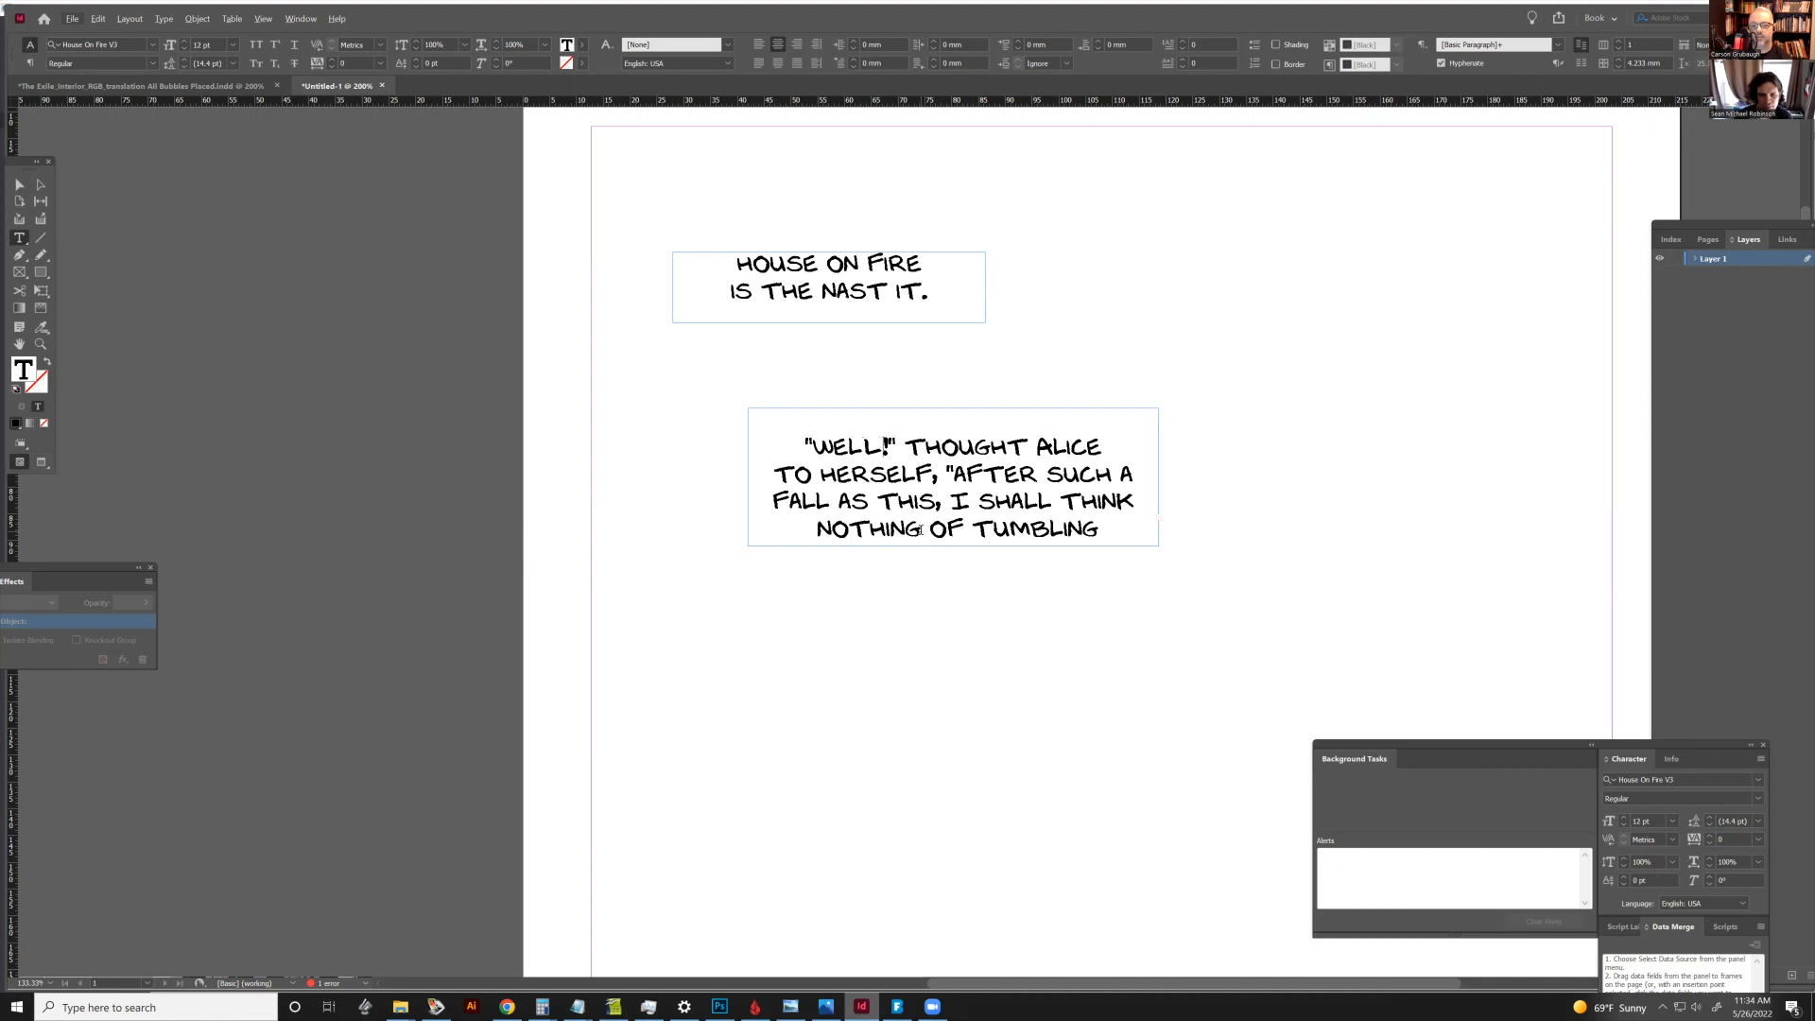
pyautogui.scroll(-1, 919, 529)
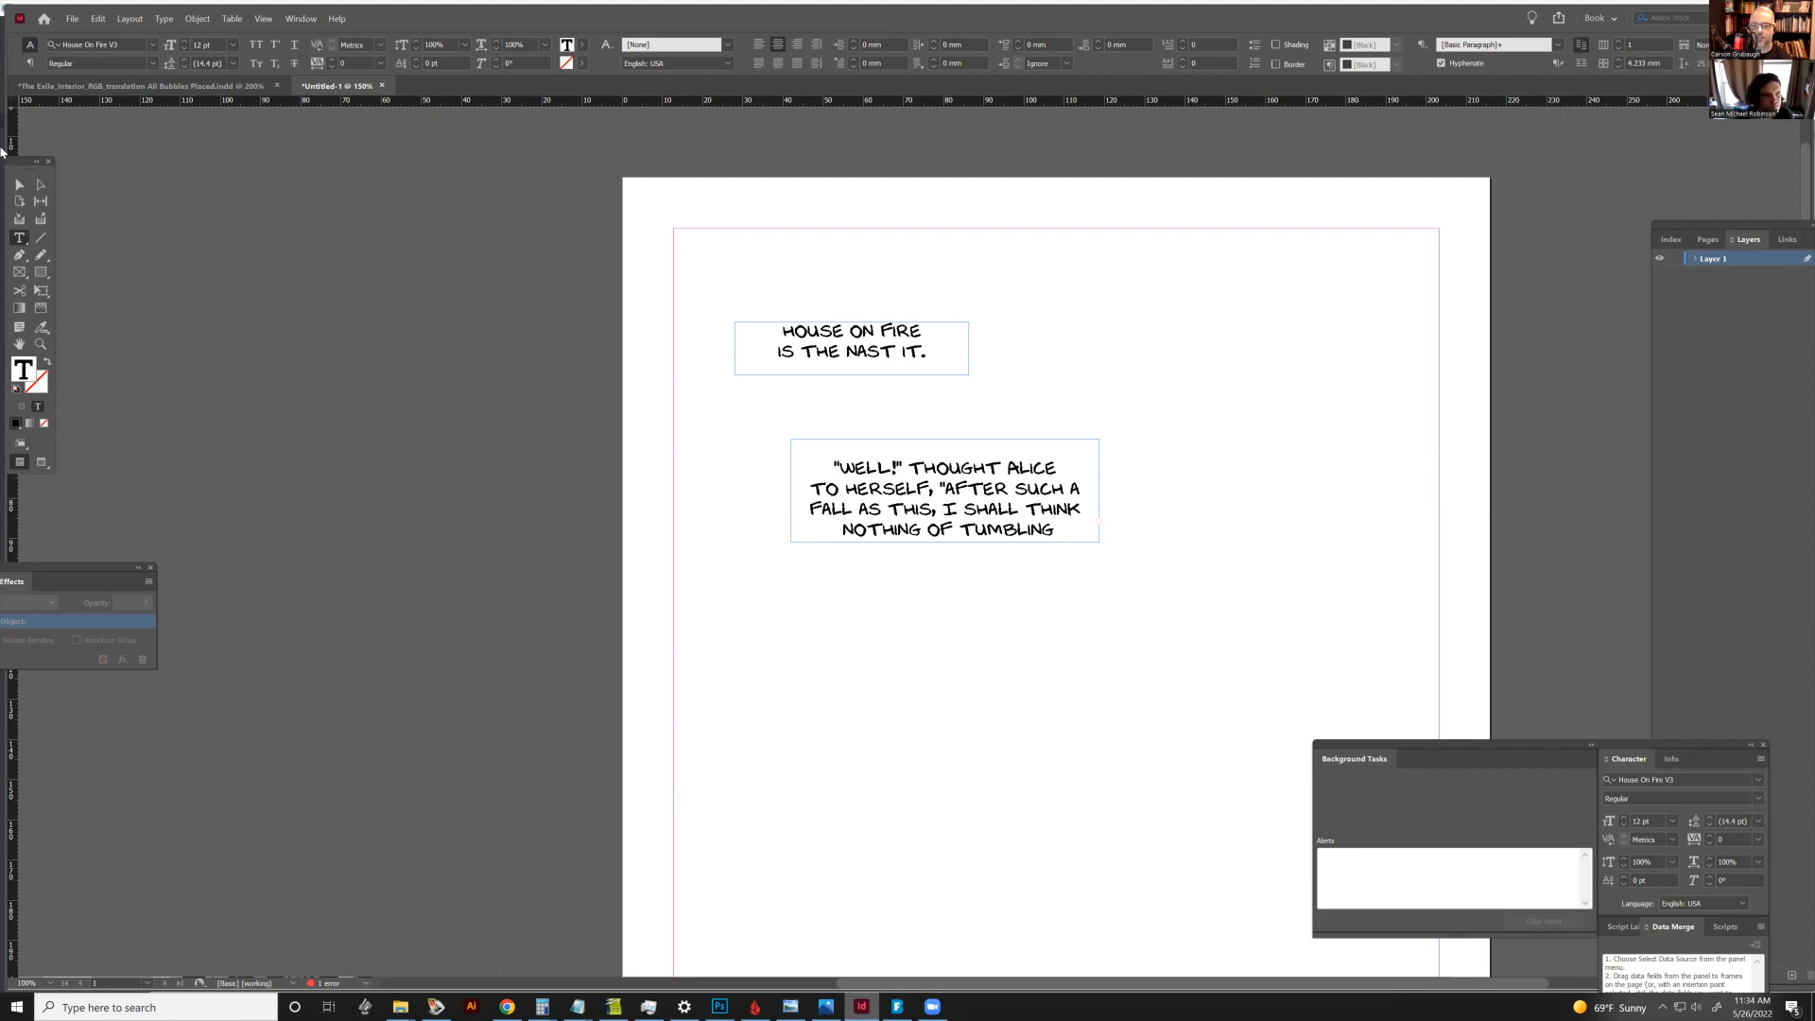
# Flow the overset text into two more linked frames, about 65.4 by 32 mm below the passage and about 43.6 by 13 mm beside it
pyautogui.click(26, 187)
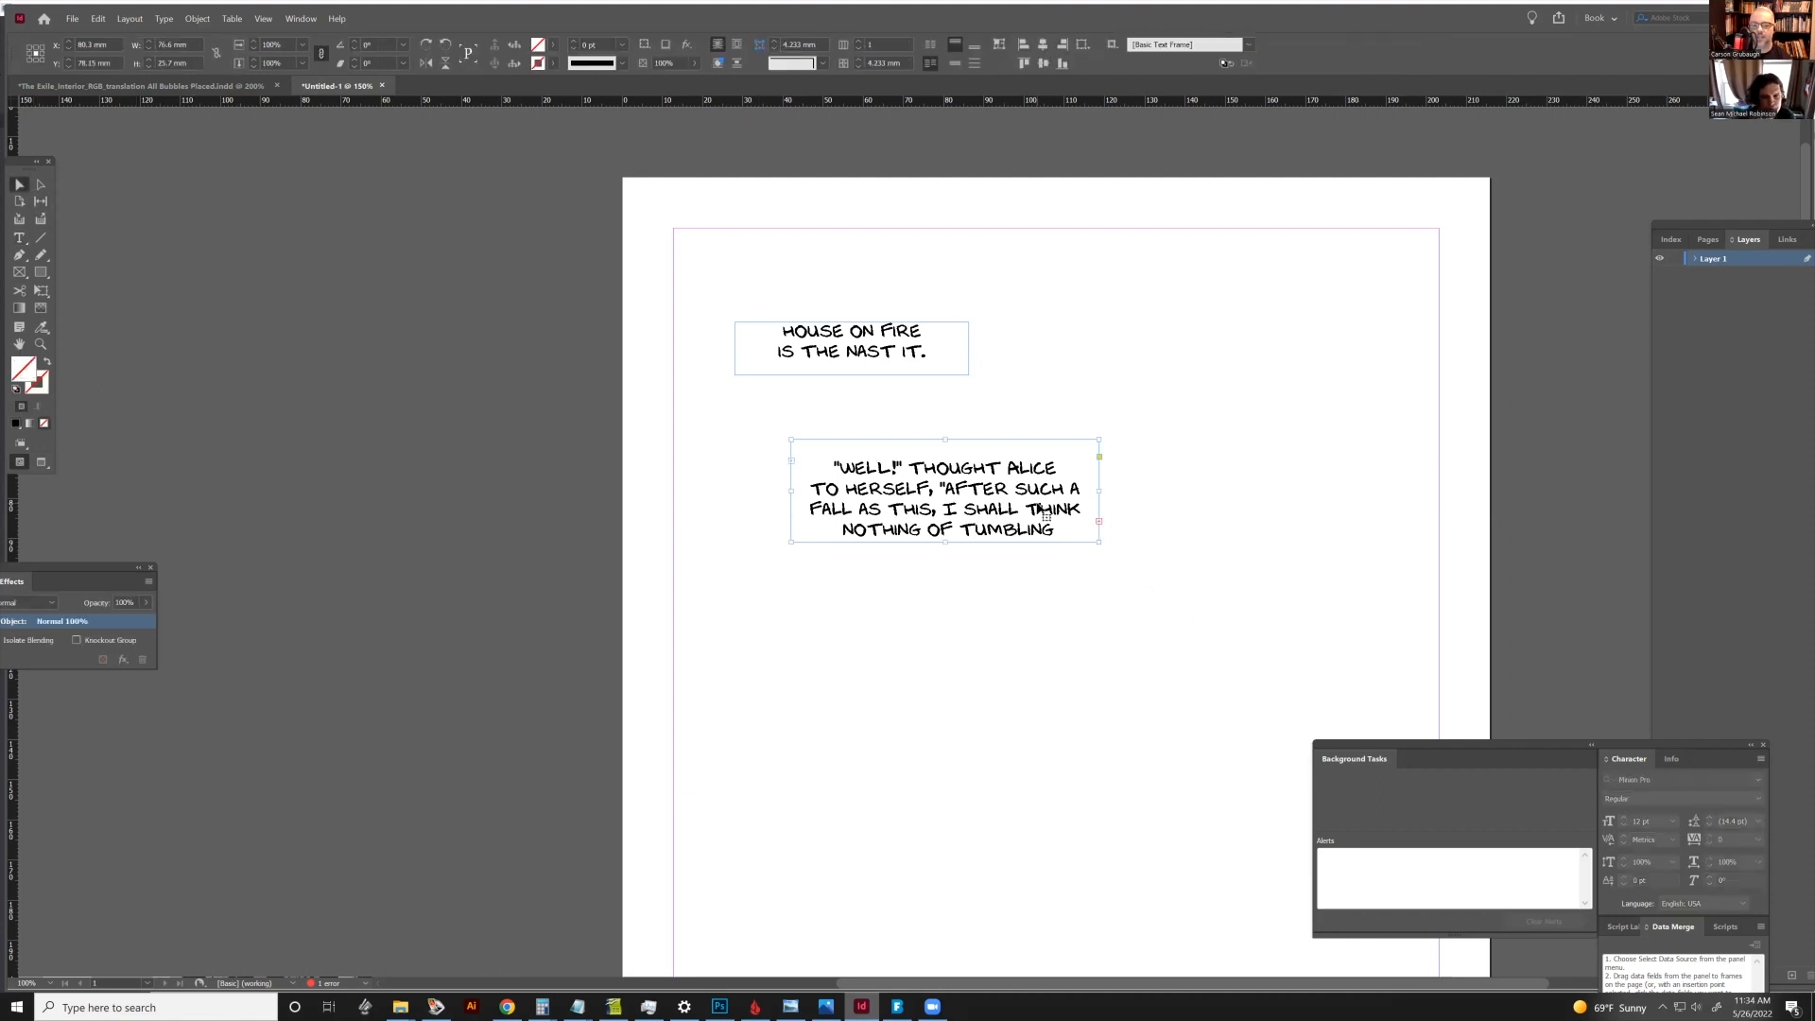
pyautogui.press('m')
pyautogui.moveTo(764, 608); pyautogui.dragTo(1026, 737)
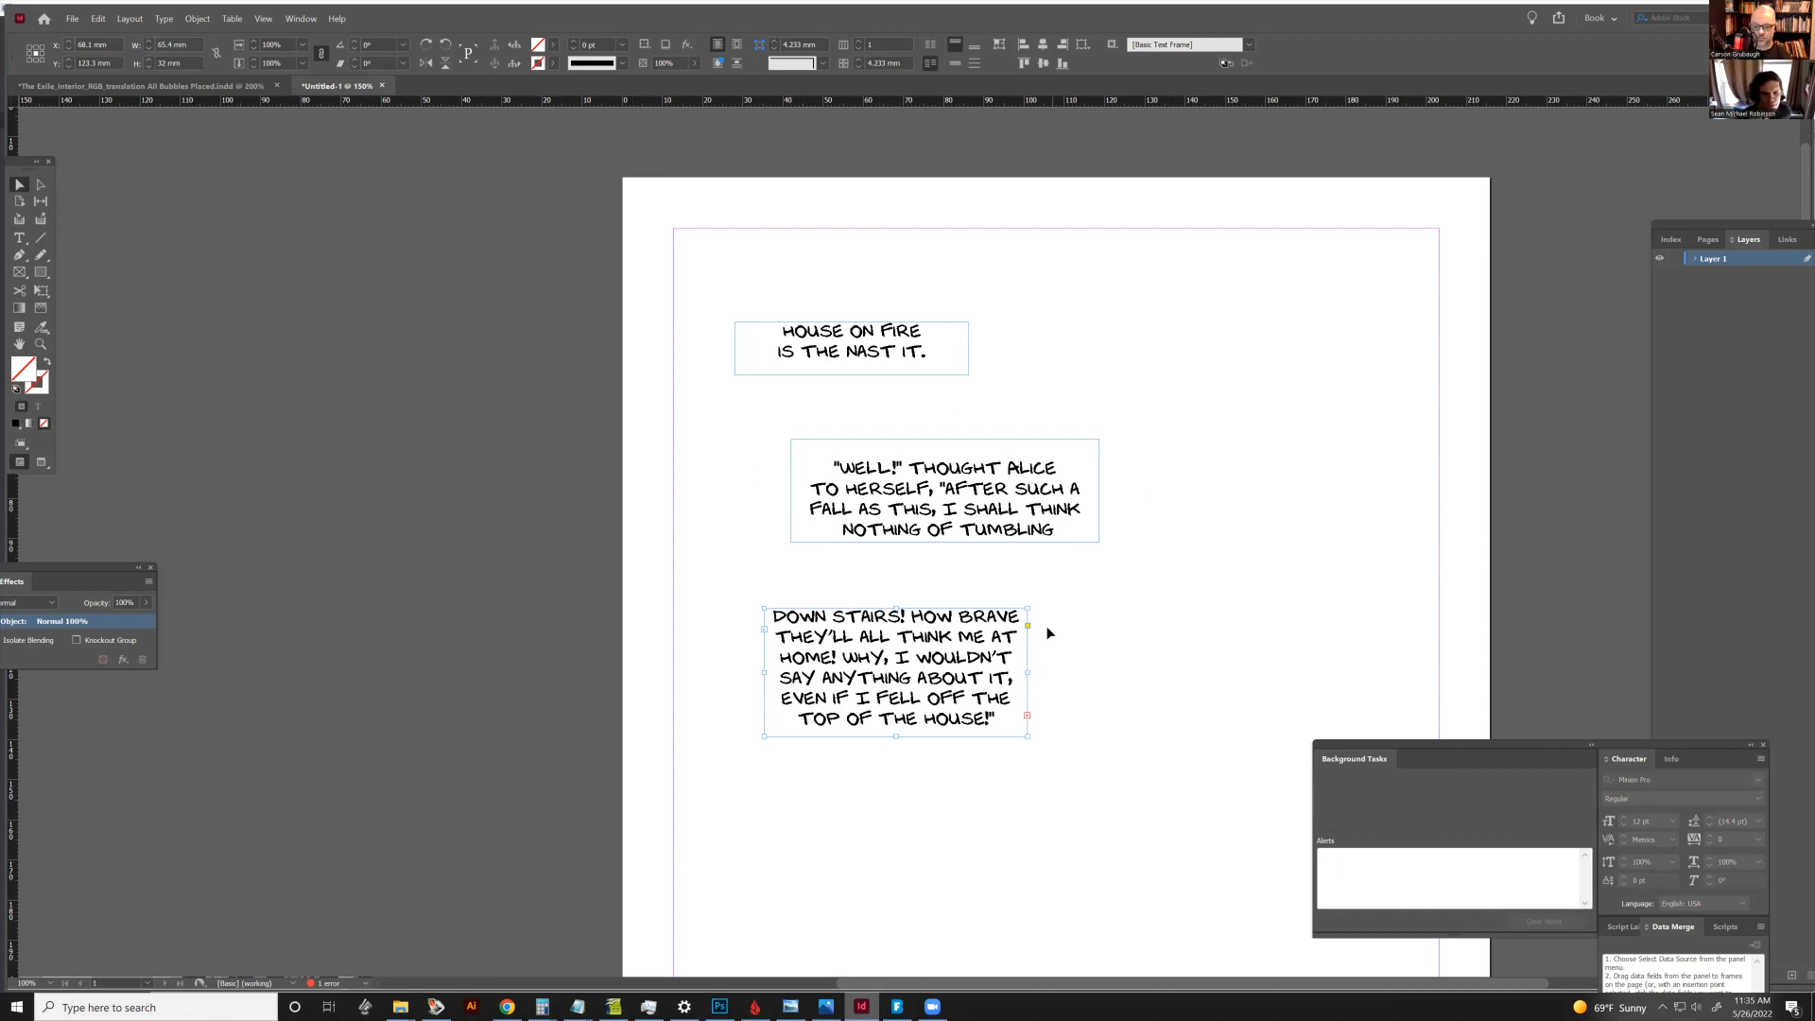
pyautogui.click(1027, 715)
pyautogui.moveTo(1180, 595); pyautogui.dragTo(1267, 648)
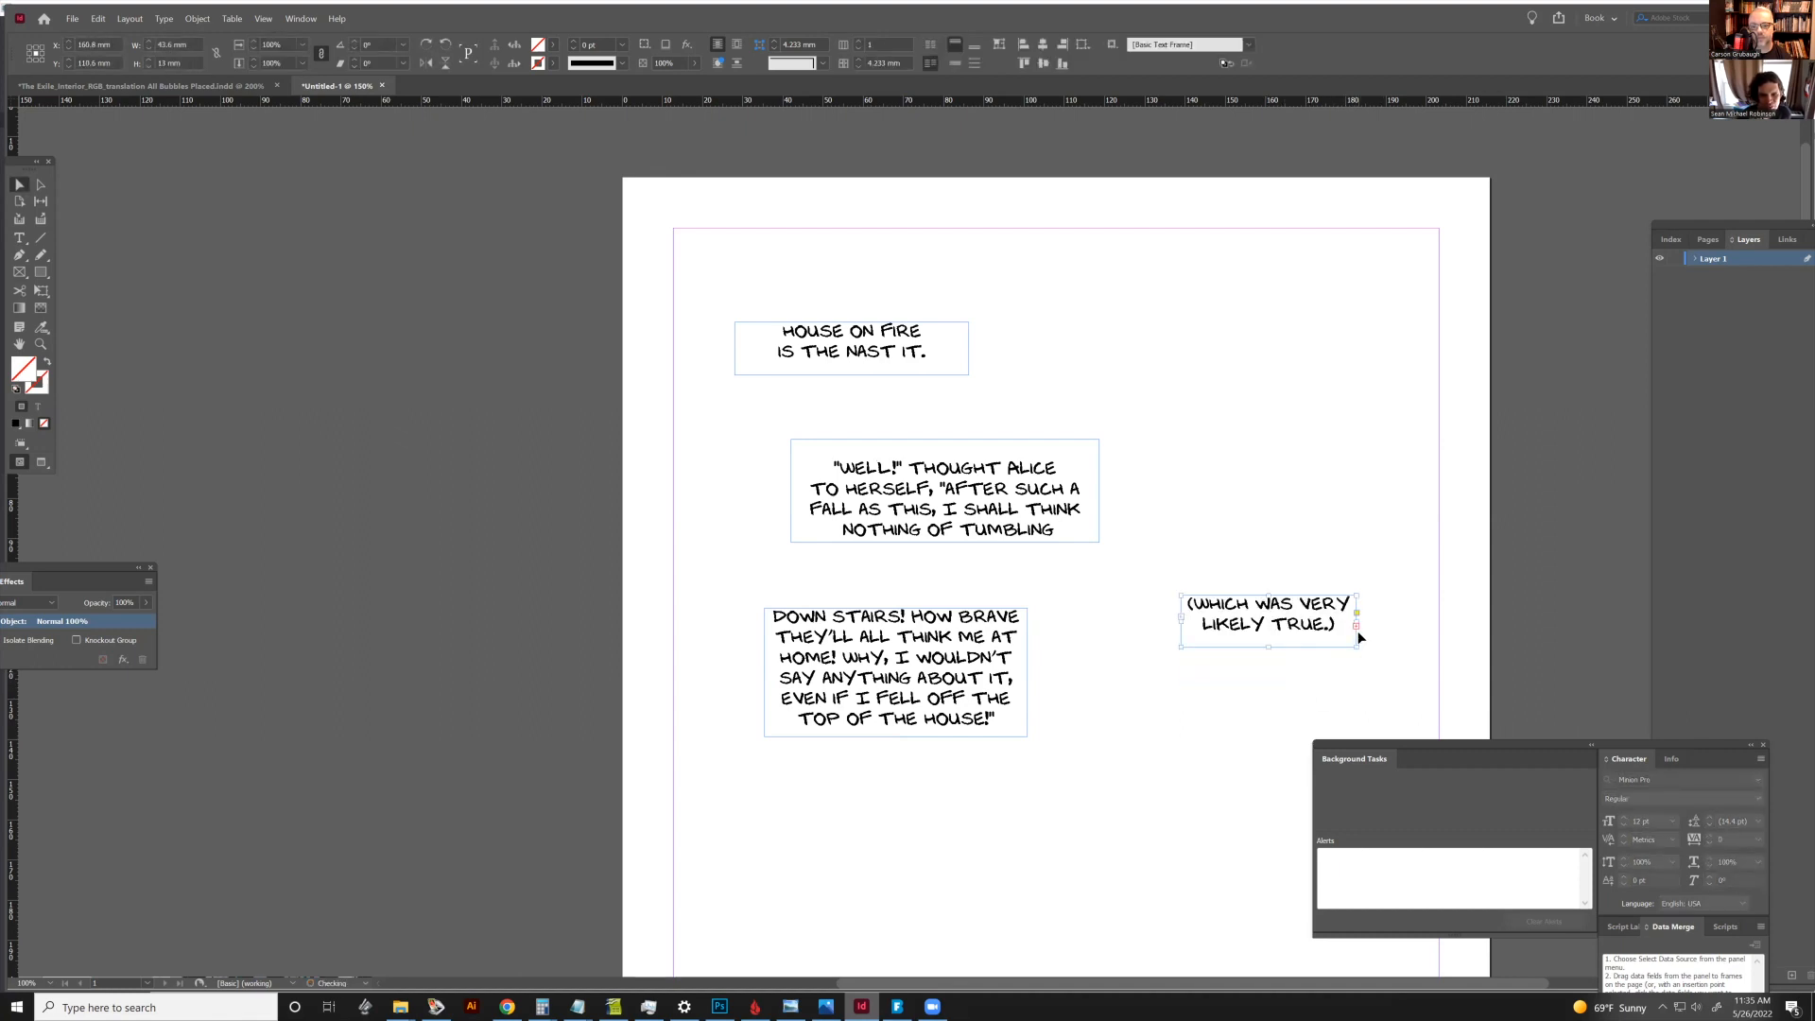
# Flow the remaining overset text into another linked frame about 59.2 mm wide, and extend its height to about 38.8 mm
pyautogui.click(1356, 625)
pyautogui.moveTo(918, 797); pyautogui.dragTo(1158, 910)
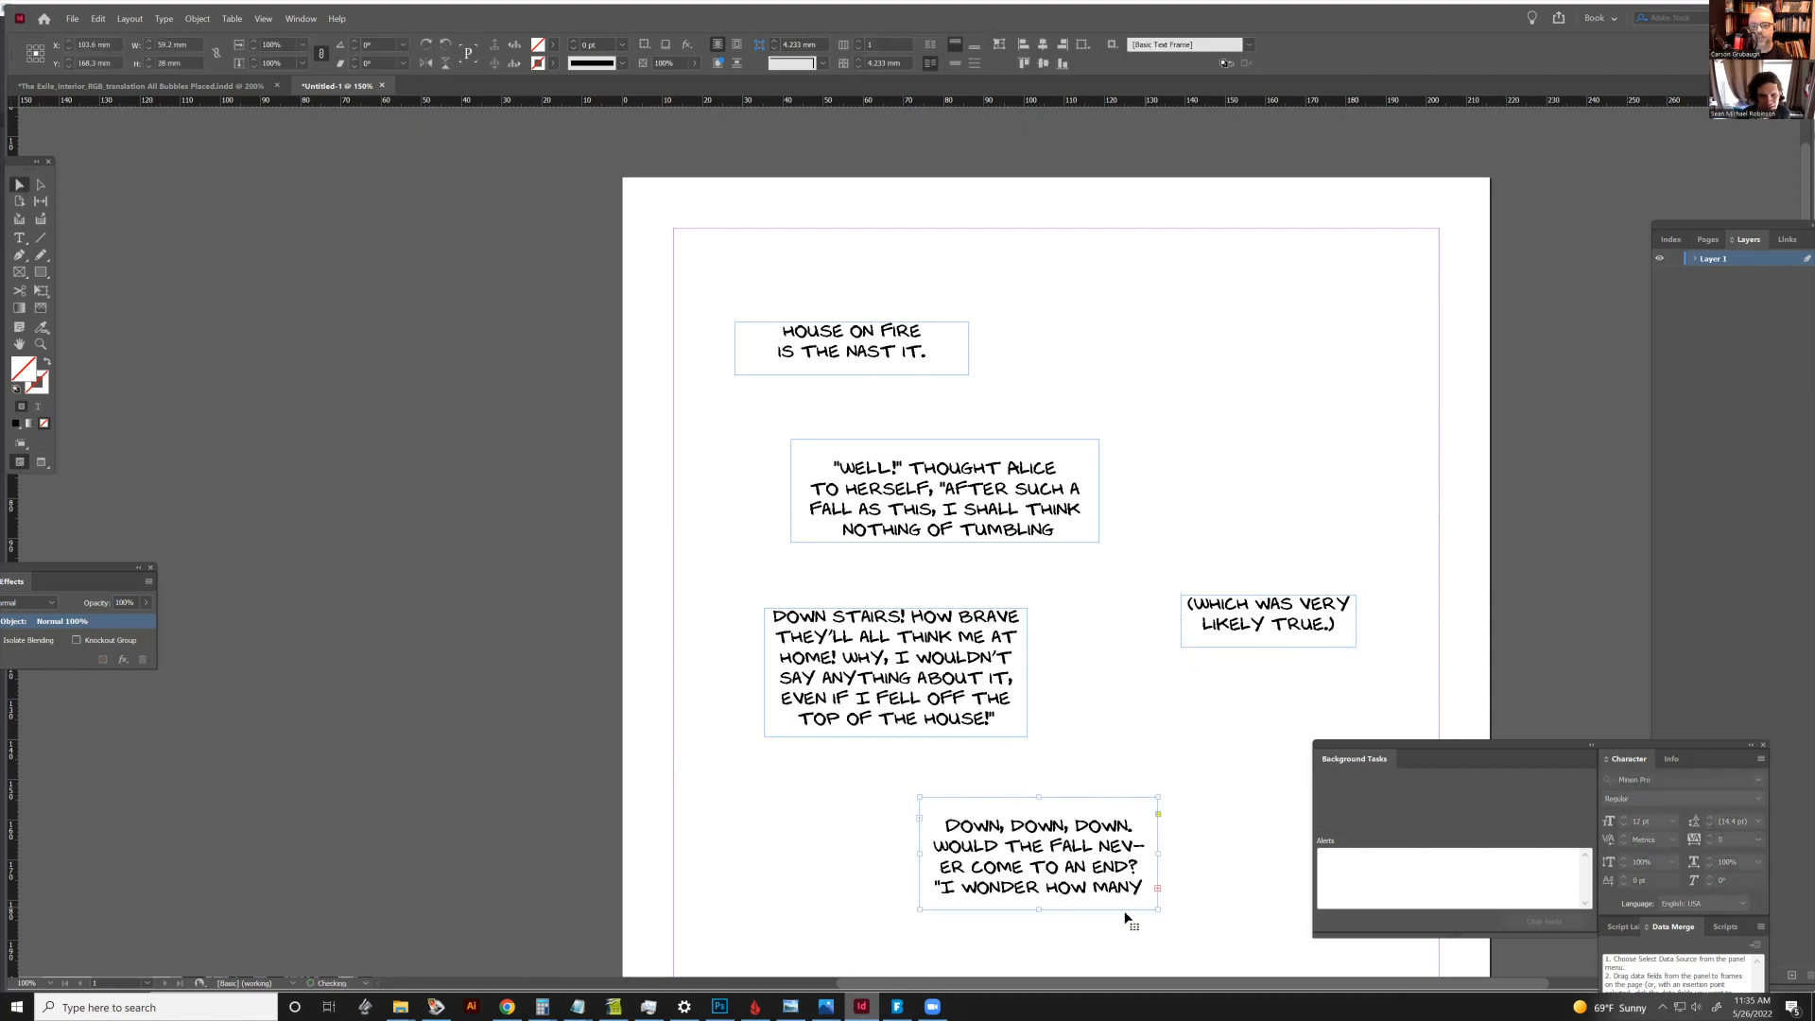
pyautogui.moveTo(1039, 909); pyautogui.dragTo(1041, 945)
pyautogui.scroll(-3, 1072, 828)
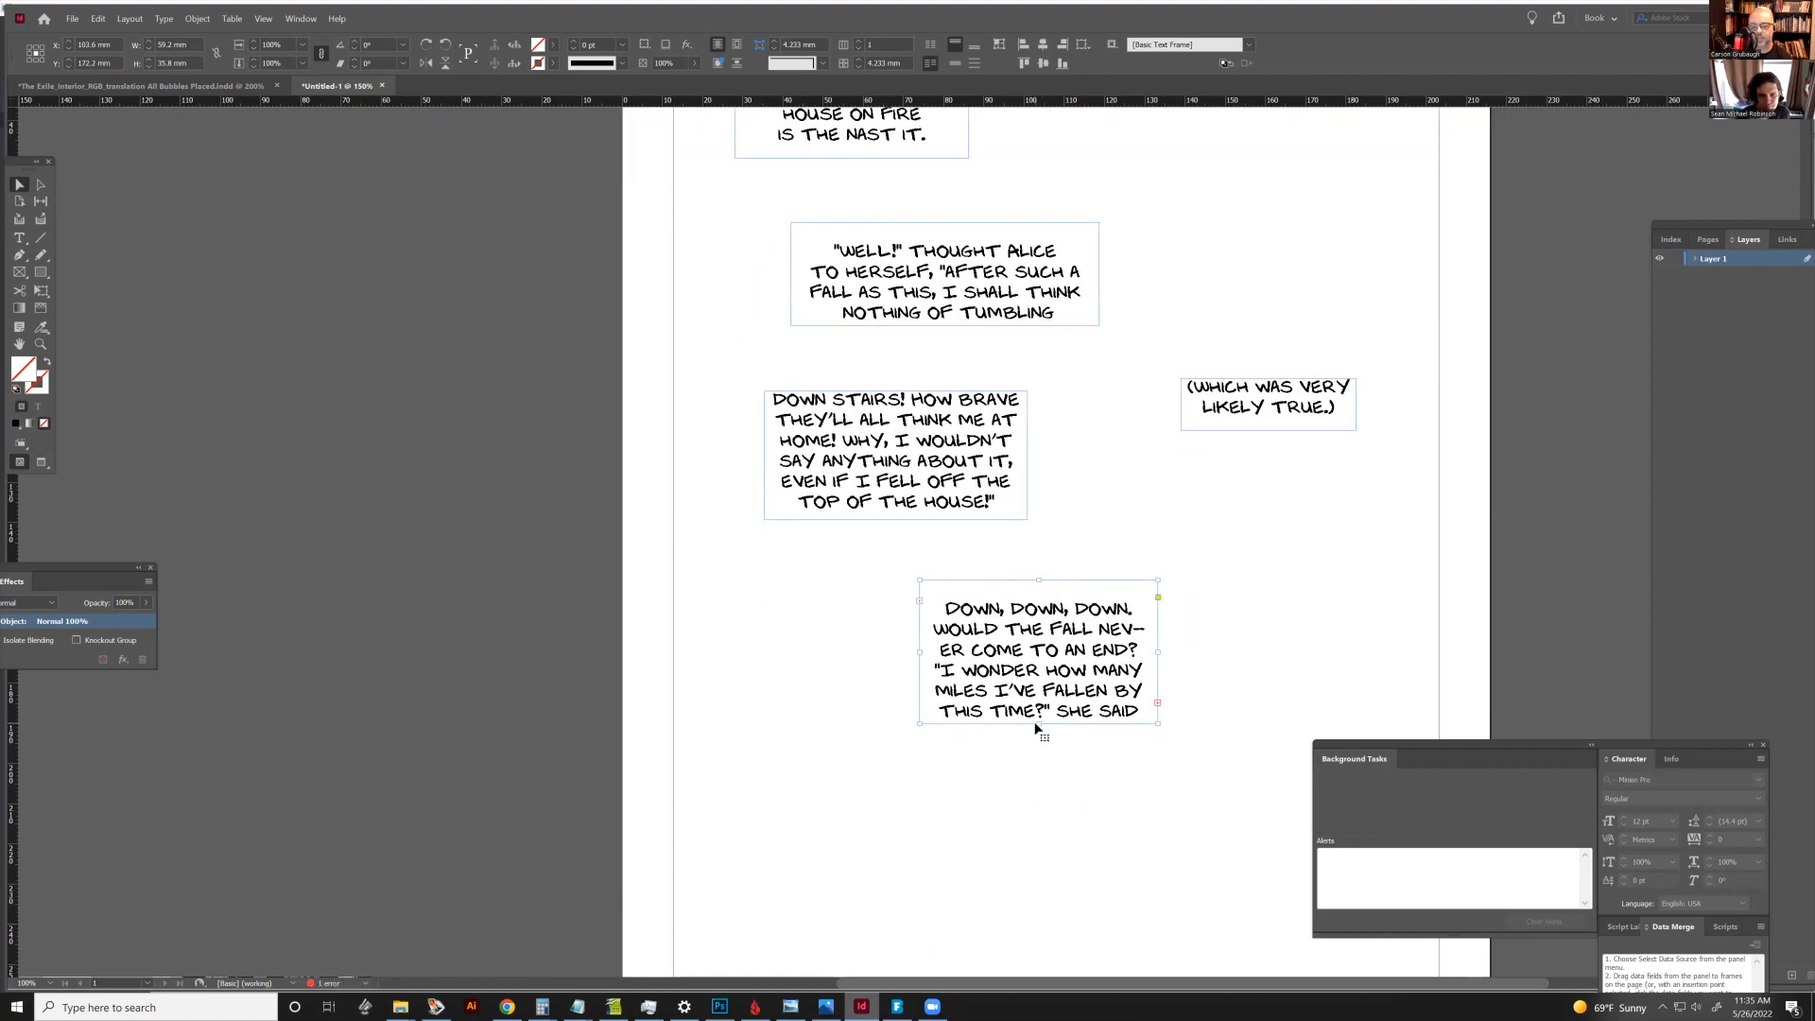
pyautogui.moveTo(1039, 724); pyautogui.dragTo(1038, 735)
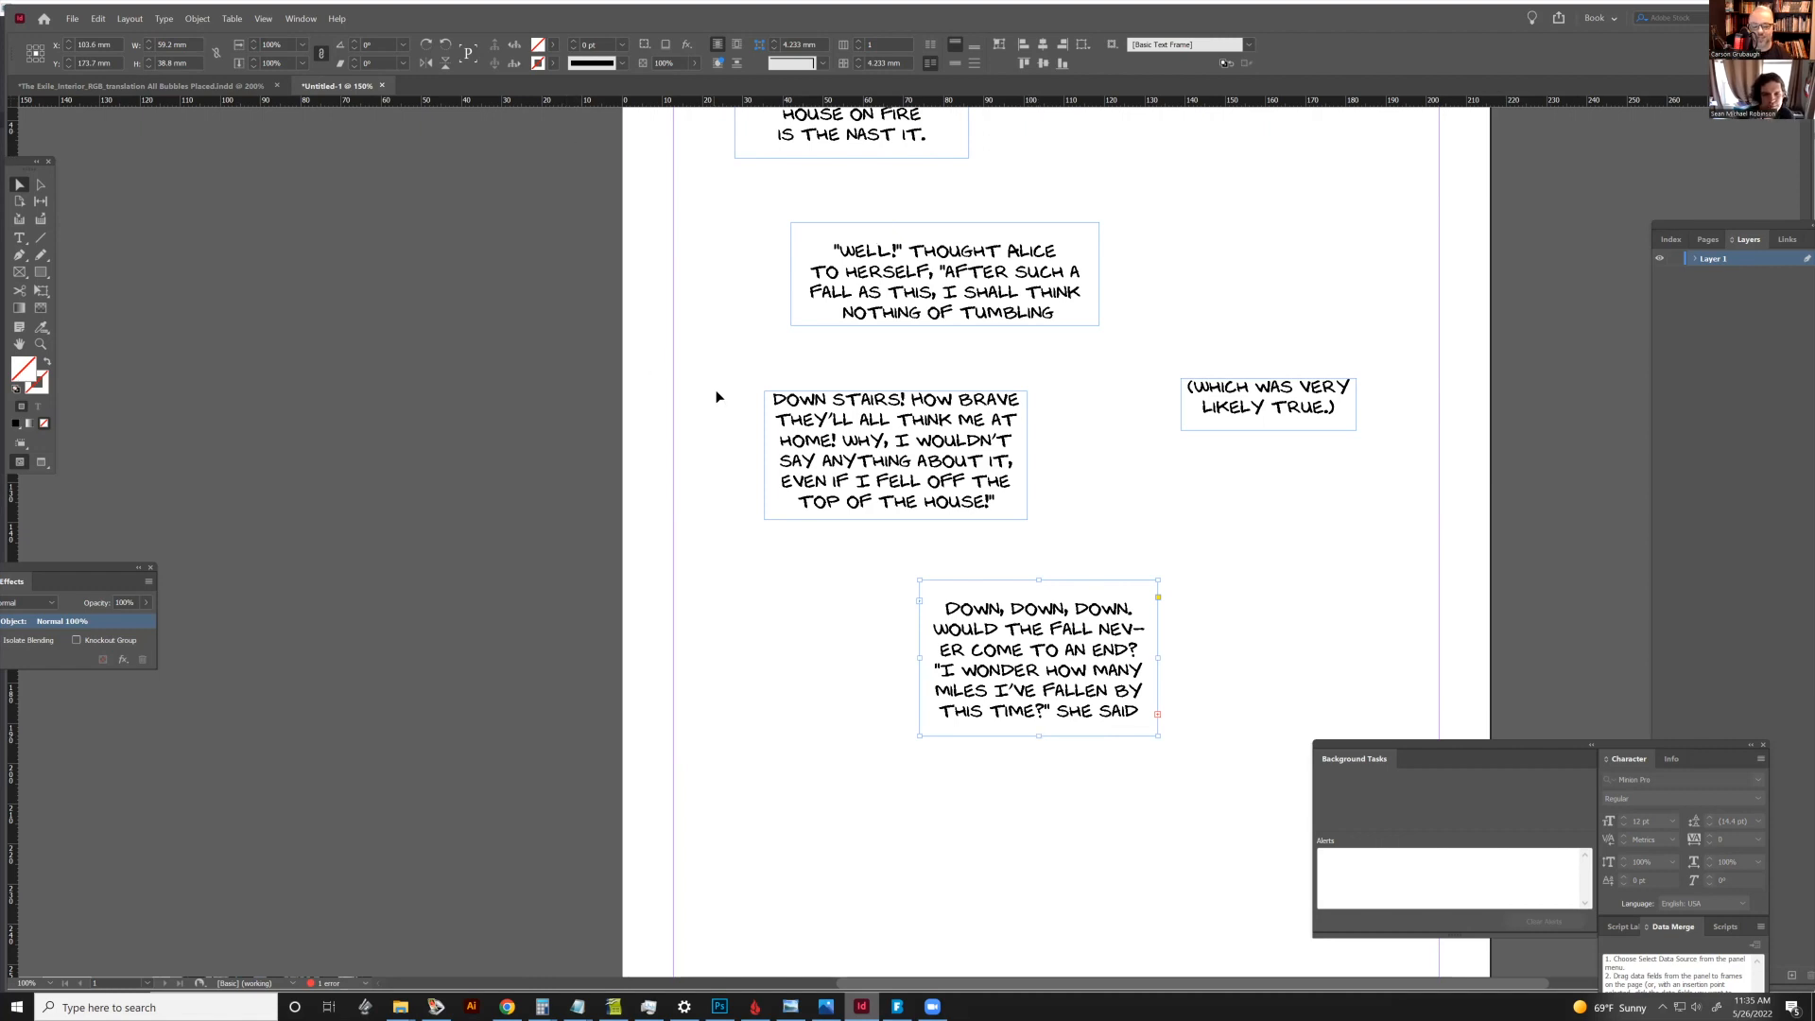
pyautogui.scroll(2, 717, 397)
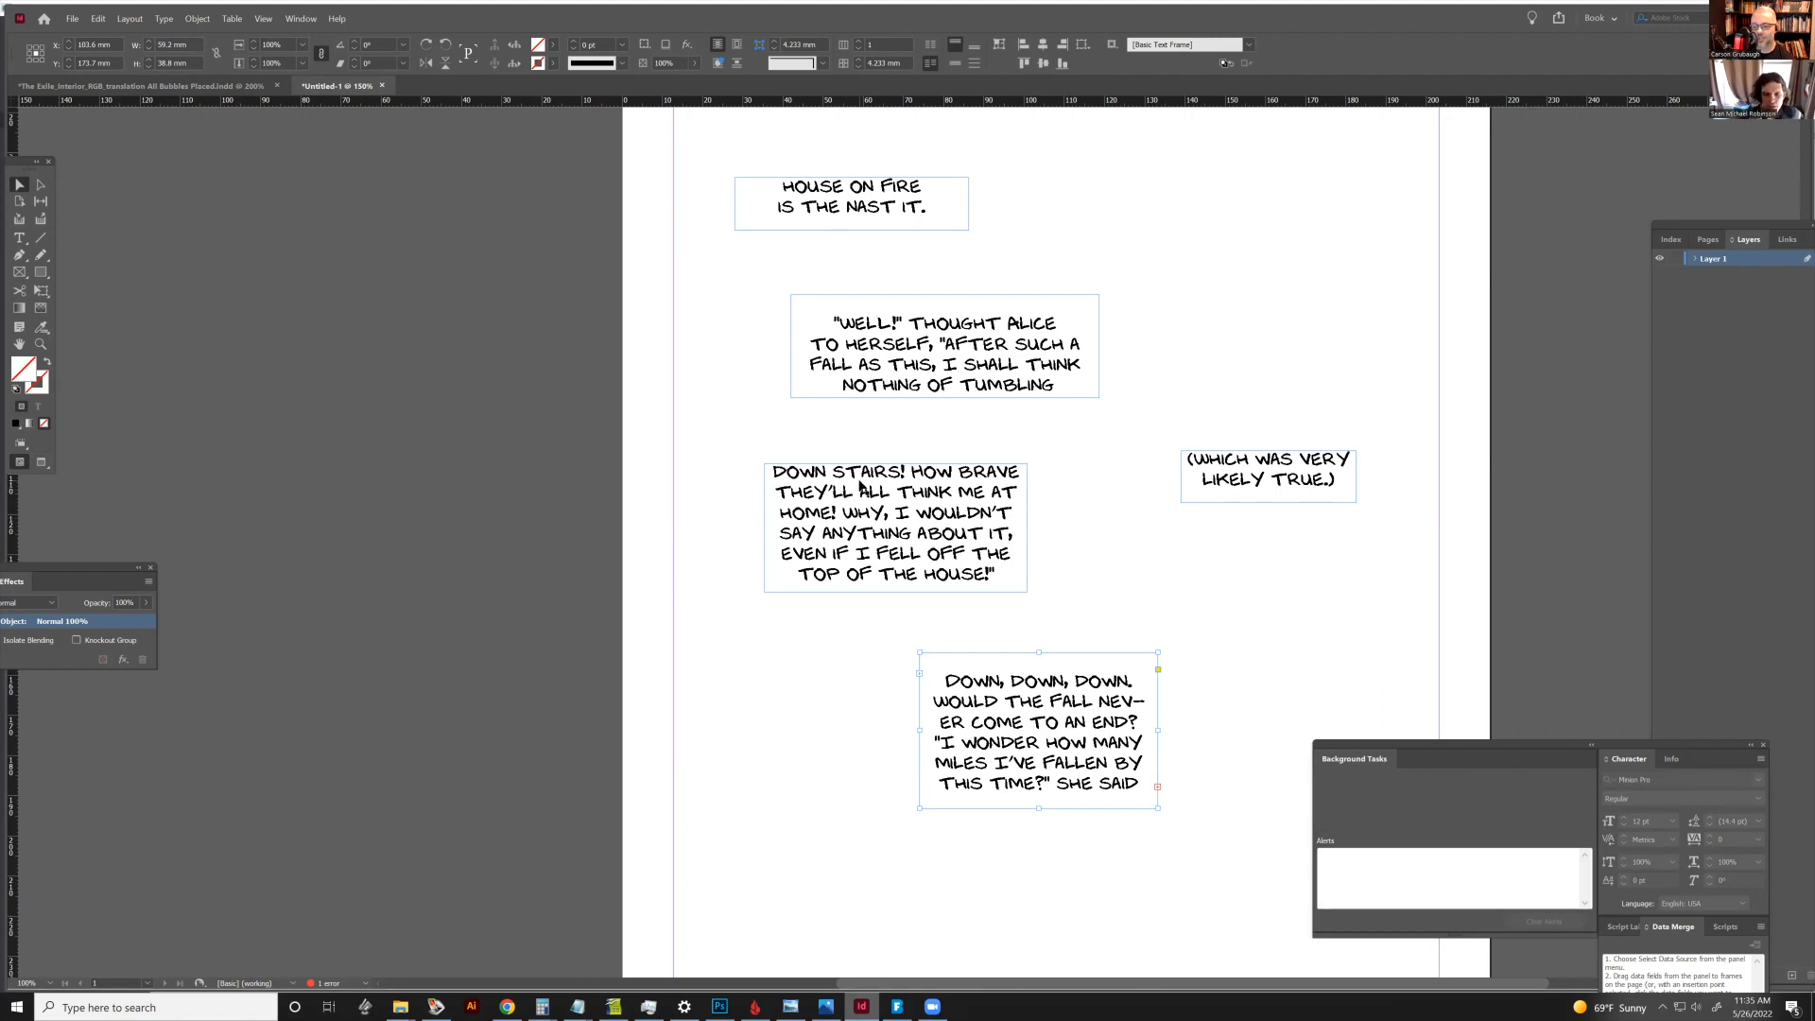
pyautogui.click(1094, 485)
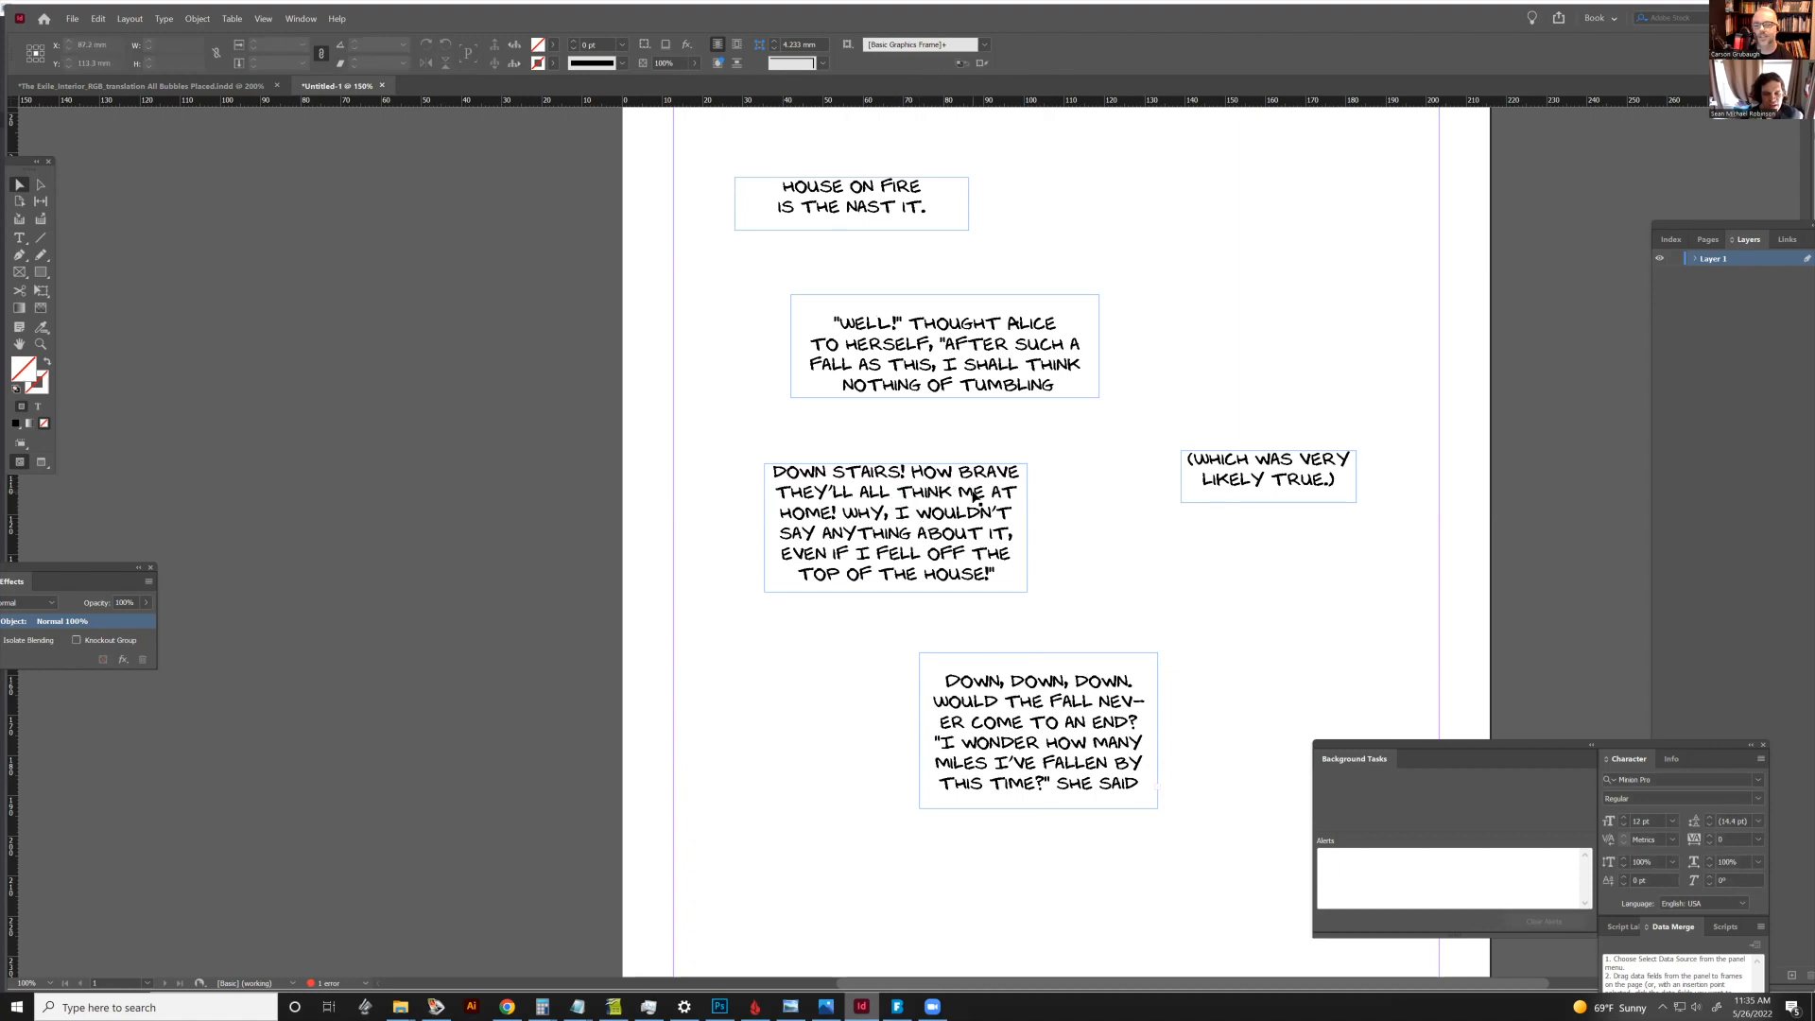
# Scale the DOWN STAIRS! frame and its text down proportionally to about 50.4 mm wide and 24.6 mm high
pyautogui.click(1001, 539)
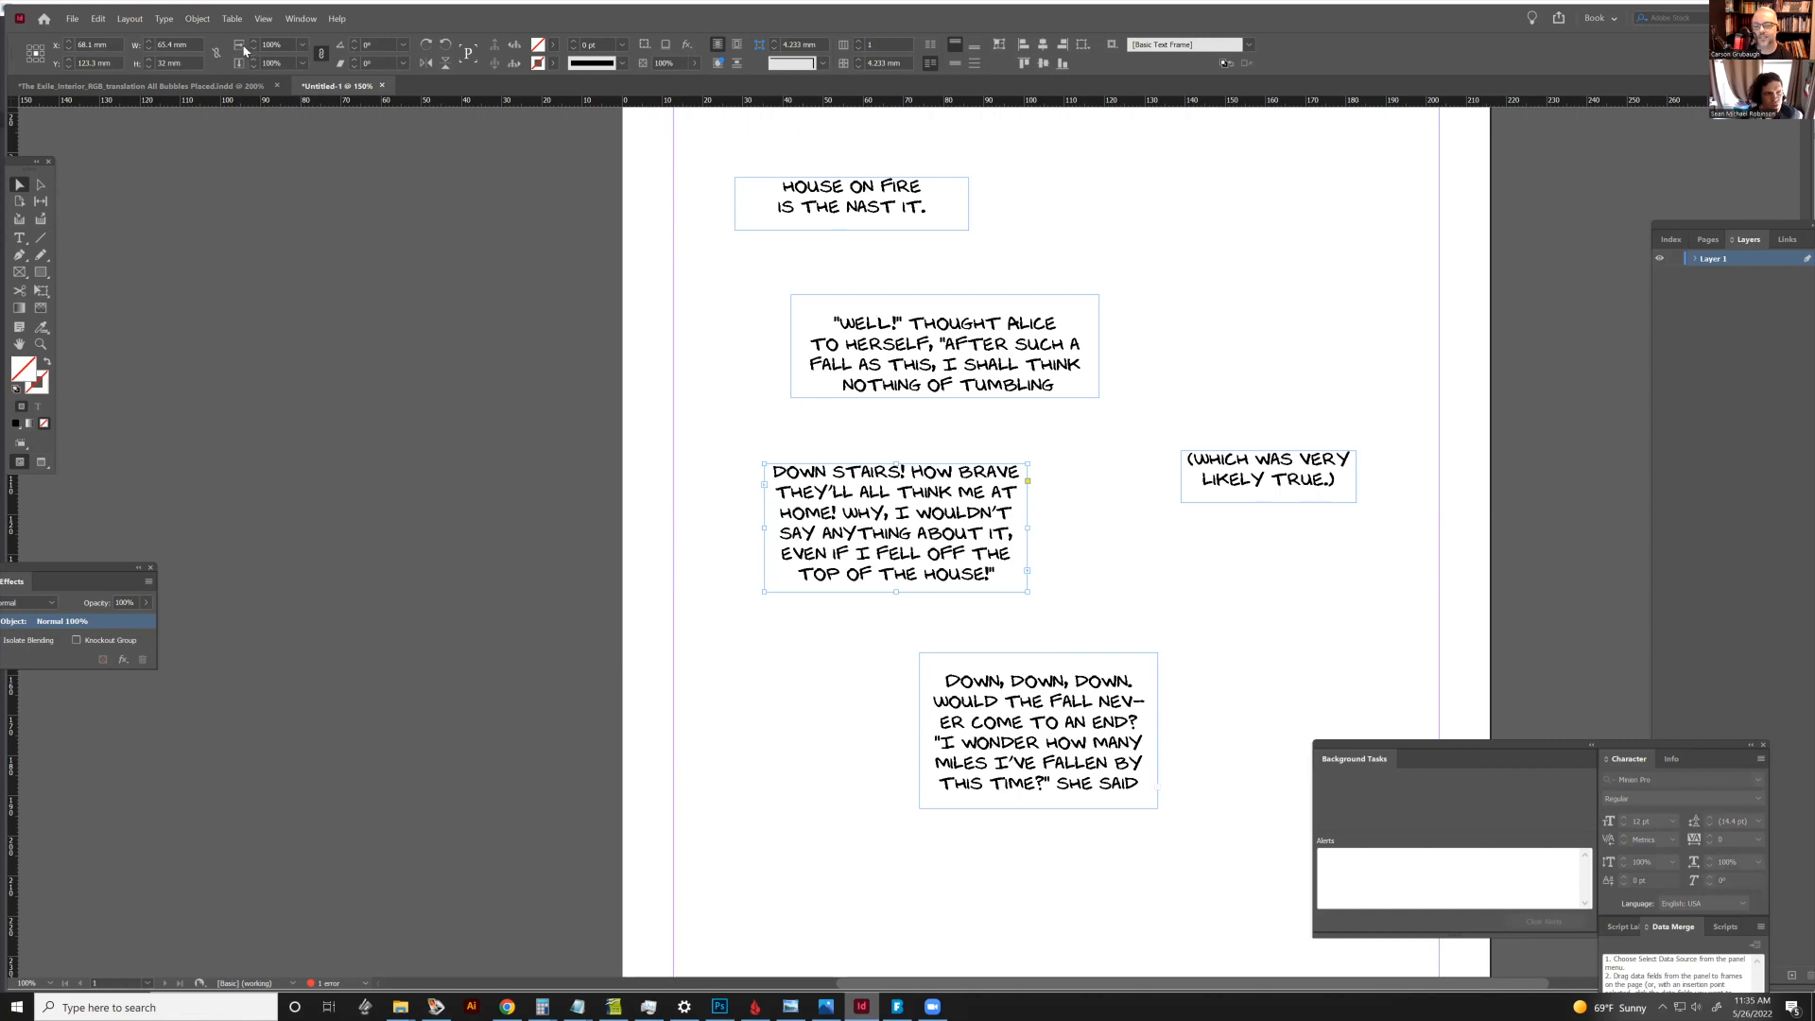
pyautogui.hotkey('ctrl', ',')
pyautogui.hotkey('ctrl', ',')
pyautogui.hotkey('ctrl', ',')
pyautogui.hotkey('ctrl', ',')
pyautogui.hotkey('ctrl', ',')
pyautogui.hotkey('ctrl', ',')
pyautogui.hotkey('ctrl', ',')
pyautogui.hotkey('ctrl', ',')
pyautogui.hotkey('ctrl', ',')
pyautogui.hotkey('ctrl', ',')
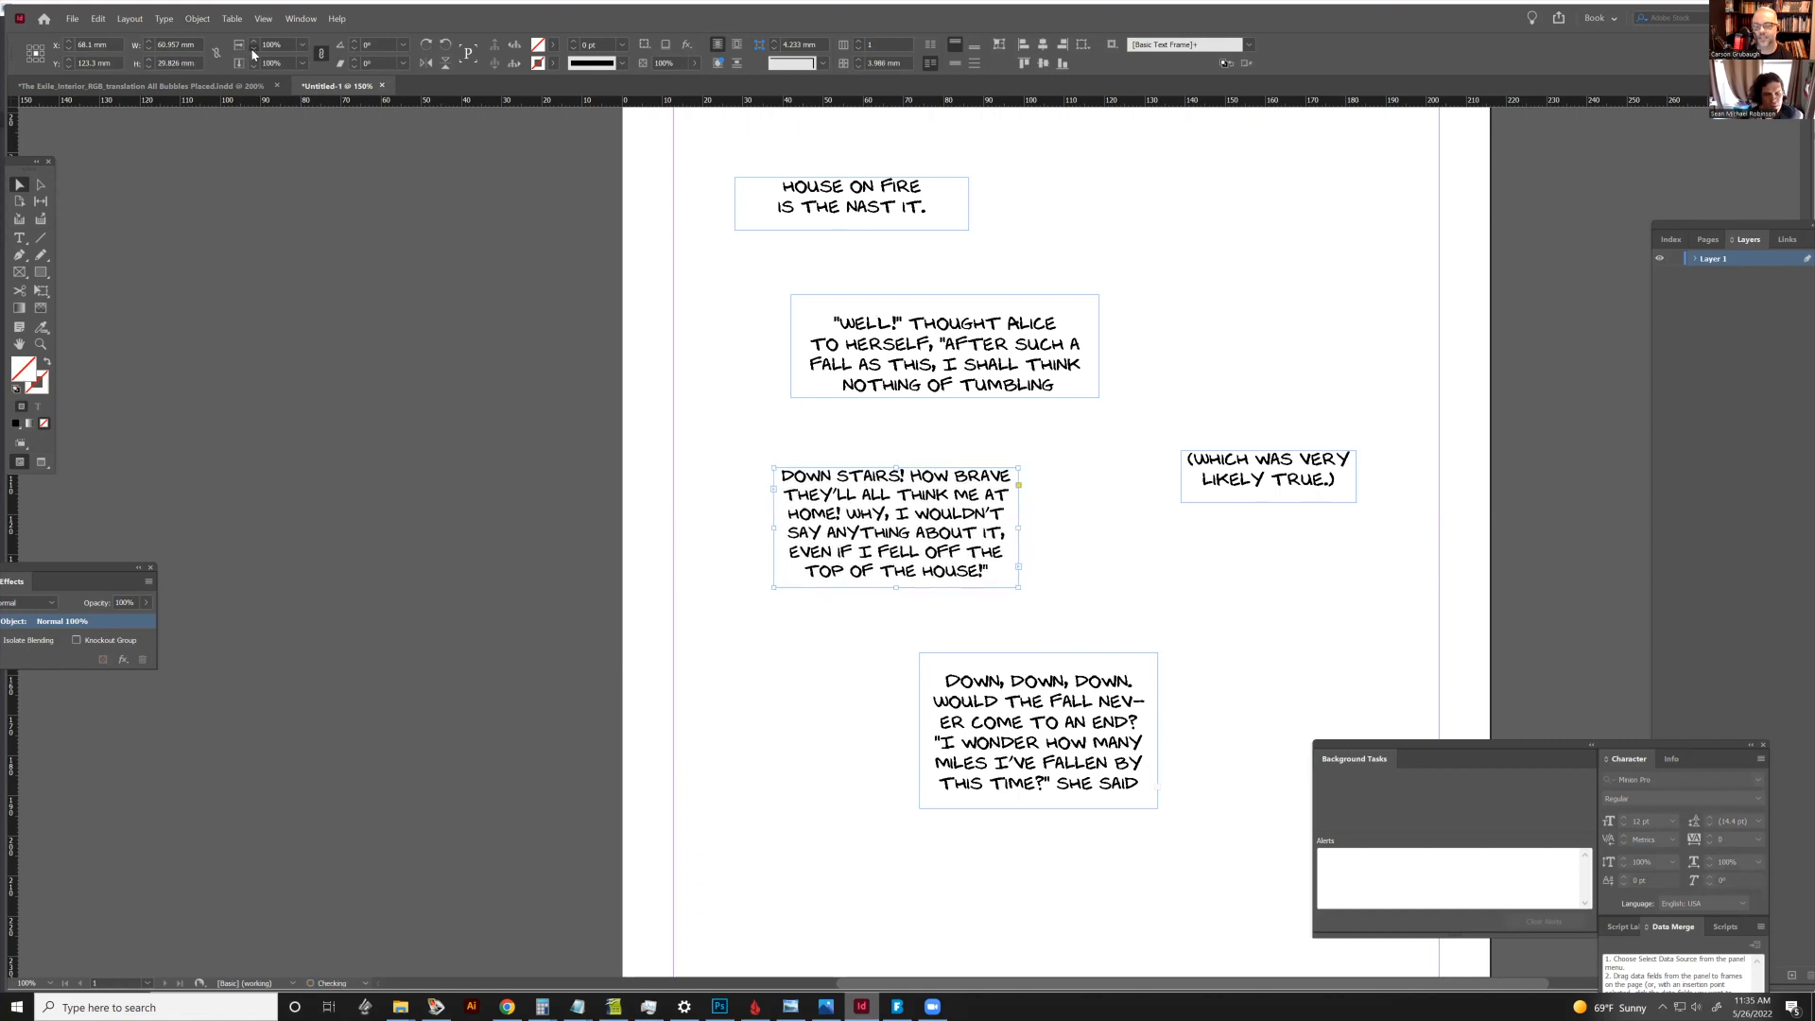
pyautogui.hotkey('ctrl', ',')
pyautogui.hotkey('ctrl', ',')
pyautogui.hotkey('ctrl', ',')
pyautogui.hotkey('ctrl', ',')
pyautogui.hotkey('ctrl', ',')
pyautogui.hotkey('ctrl', ',')
pyautogui.hotkey('ctrl', ',')
pyautogui.hotkey('ctrl', ',')
pyautogui.hotkey('ctrl', ',')
pyautogui.hotkey('ctrl', ',')
pyautogui.hotkey('ctrl', ',')
pyautogui.hotkey('ctrl', ',')
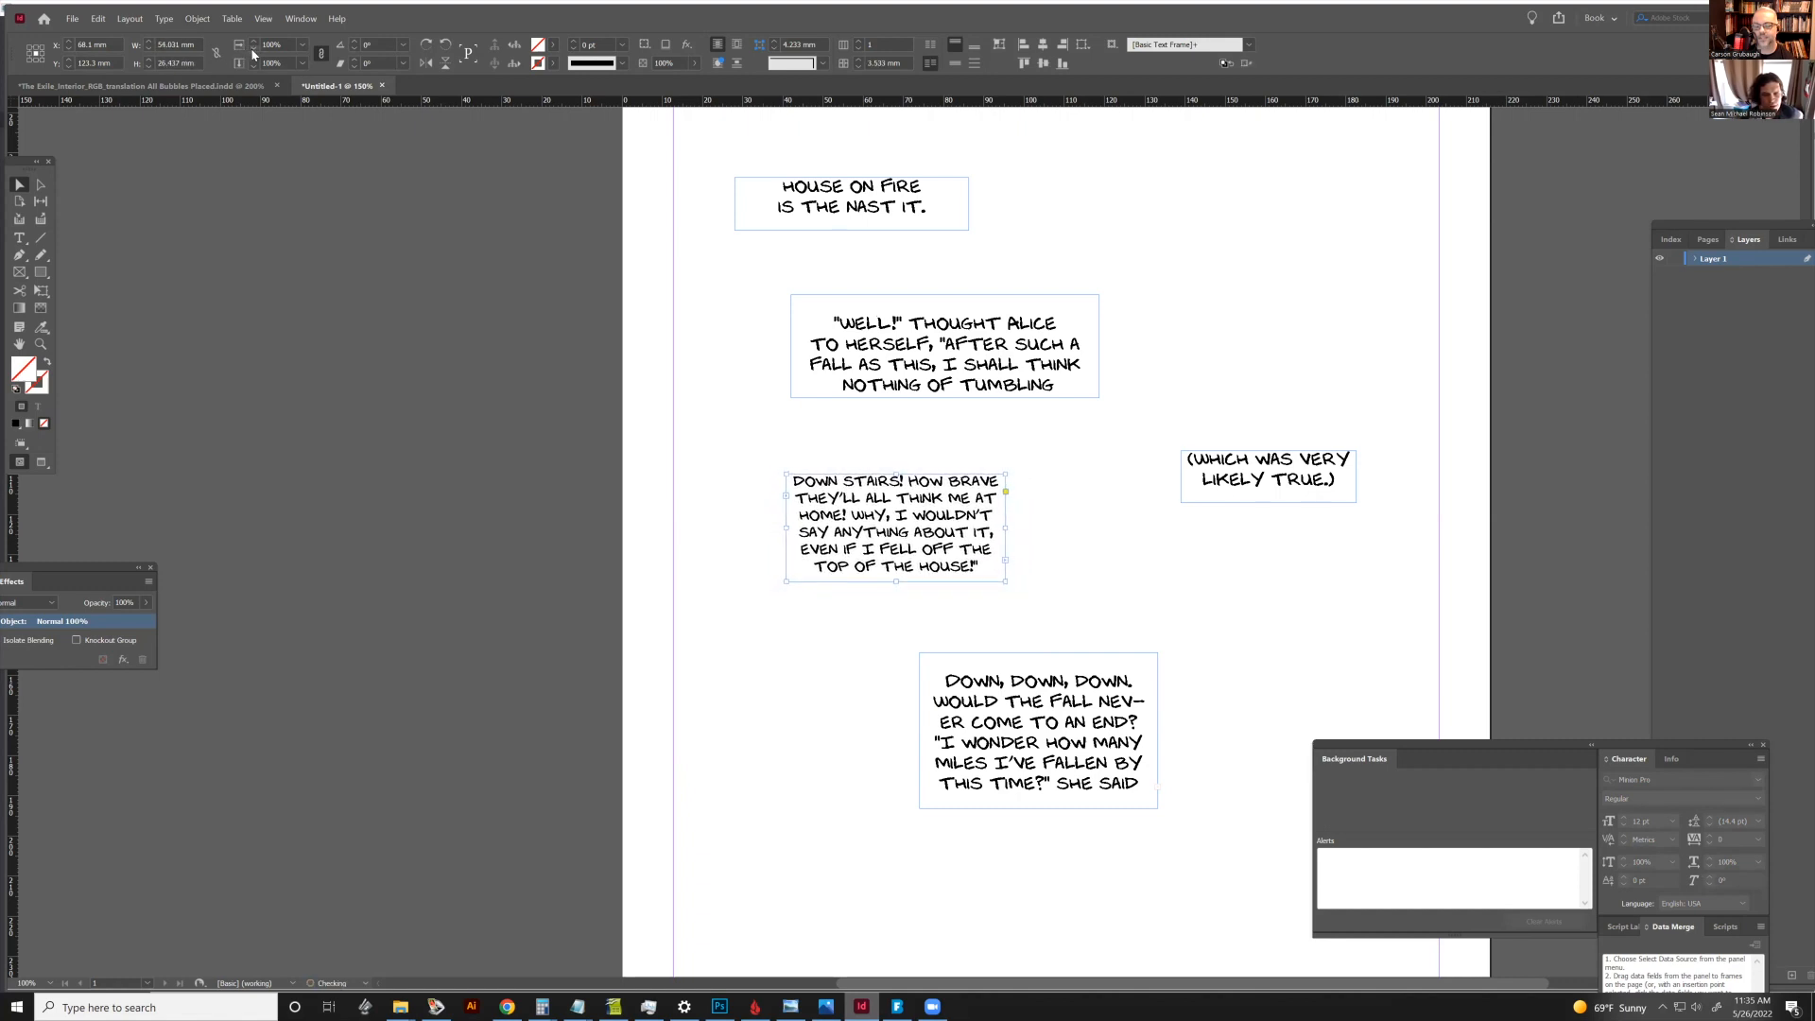
pyautogui.hotkey('ctrl', ',')
pyautogui.hotkey('ctrl', ',')
pyautogui.hotkey('ctrl', ',')
pyautogui.hotkey('ctrl', ',')
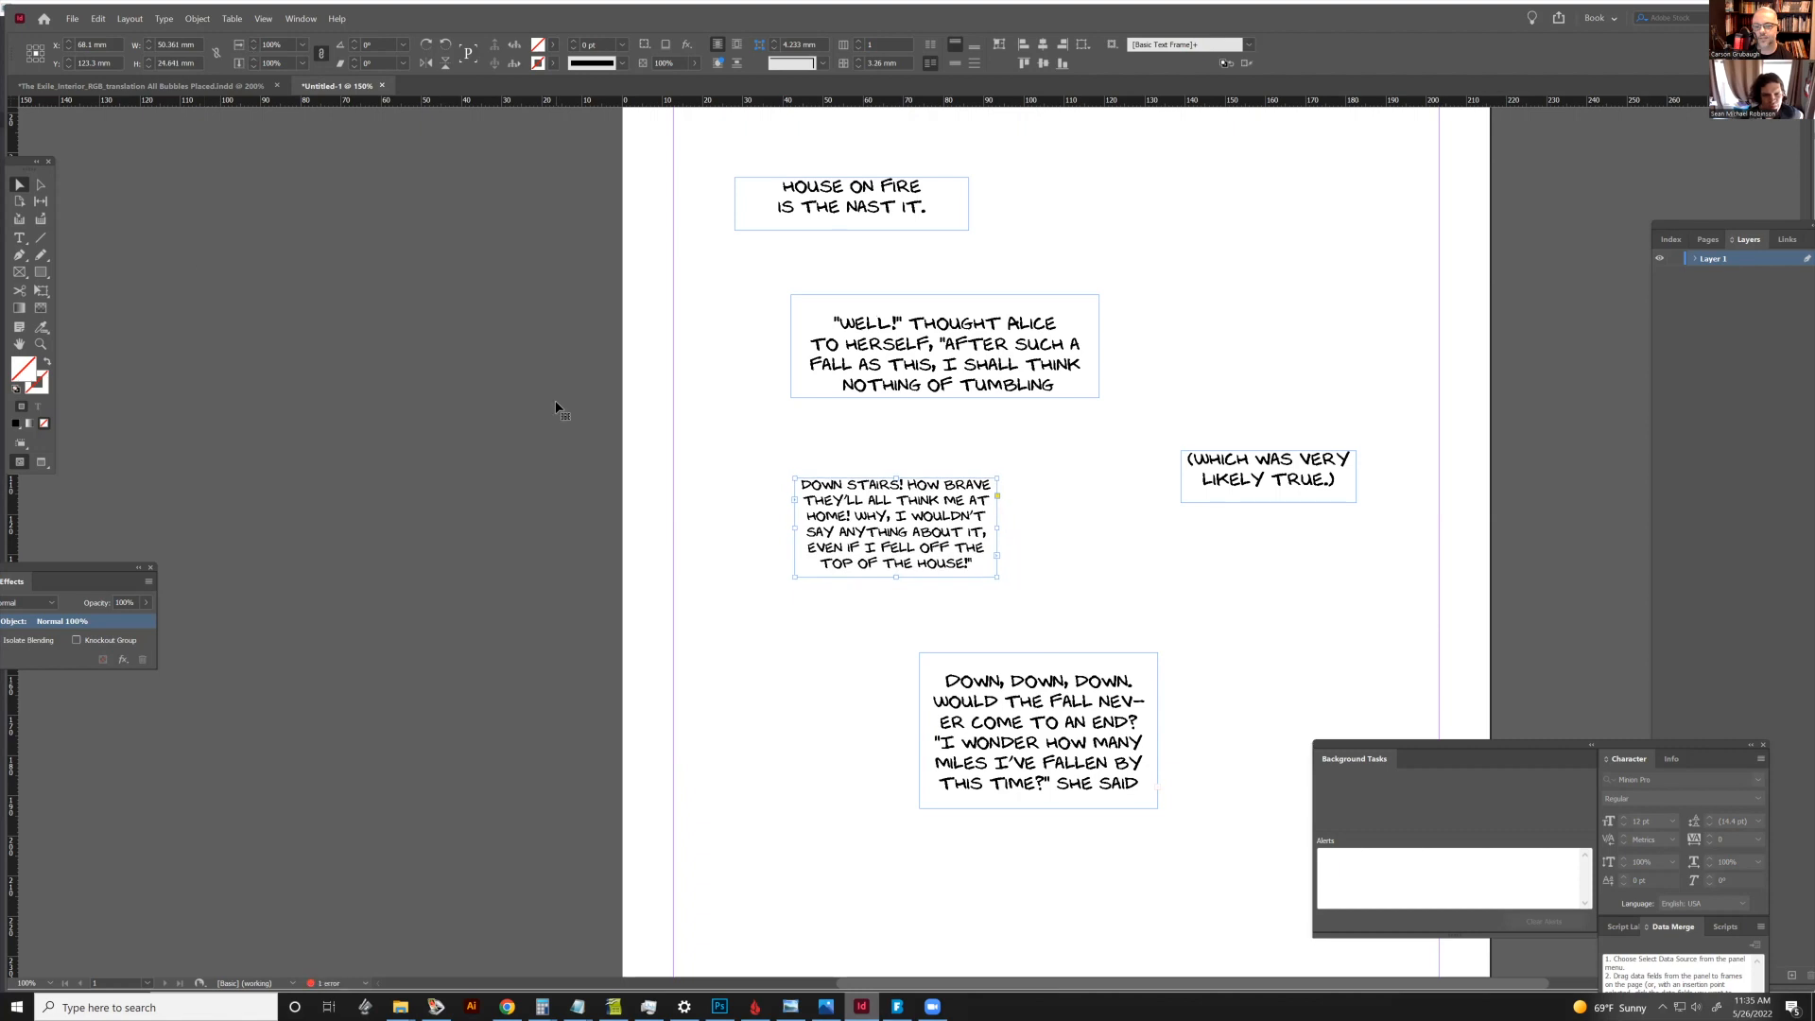
pyautogui.click(1038, 520)
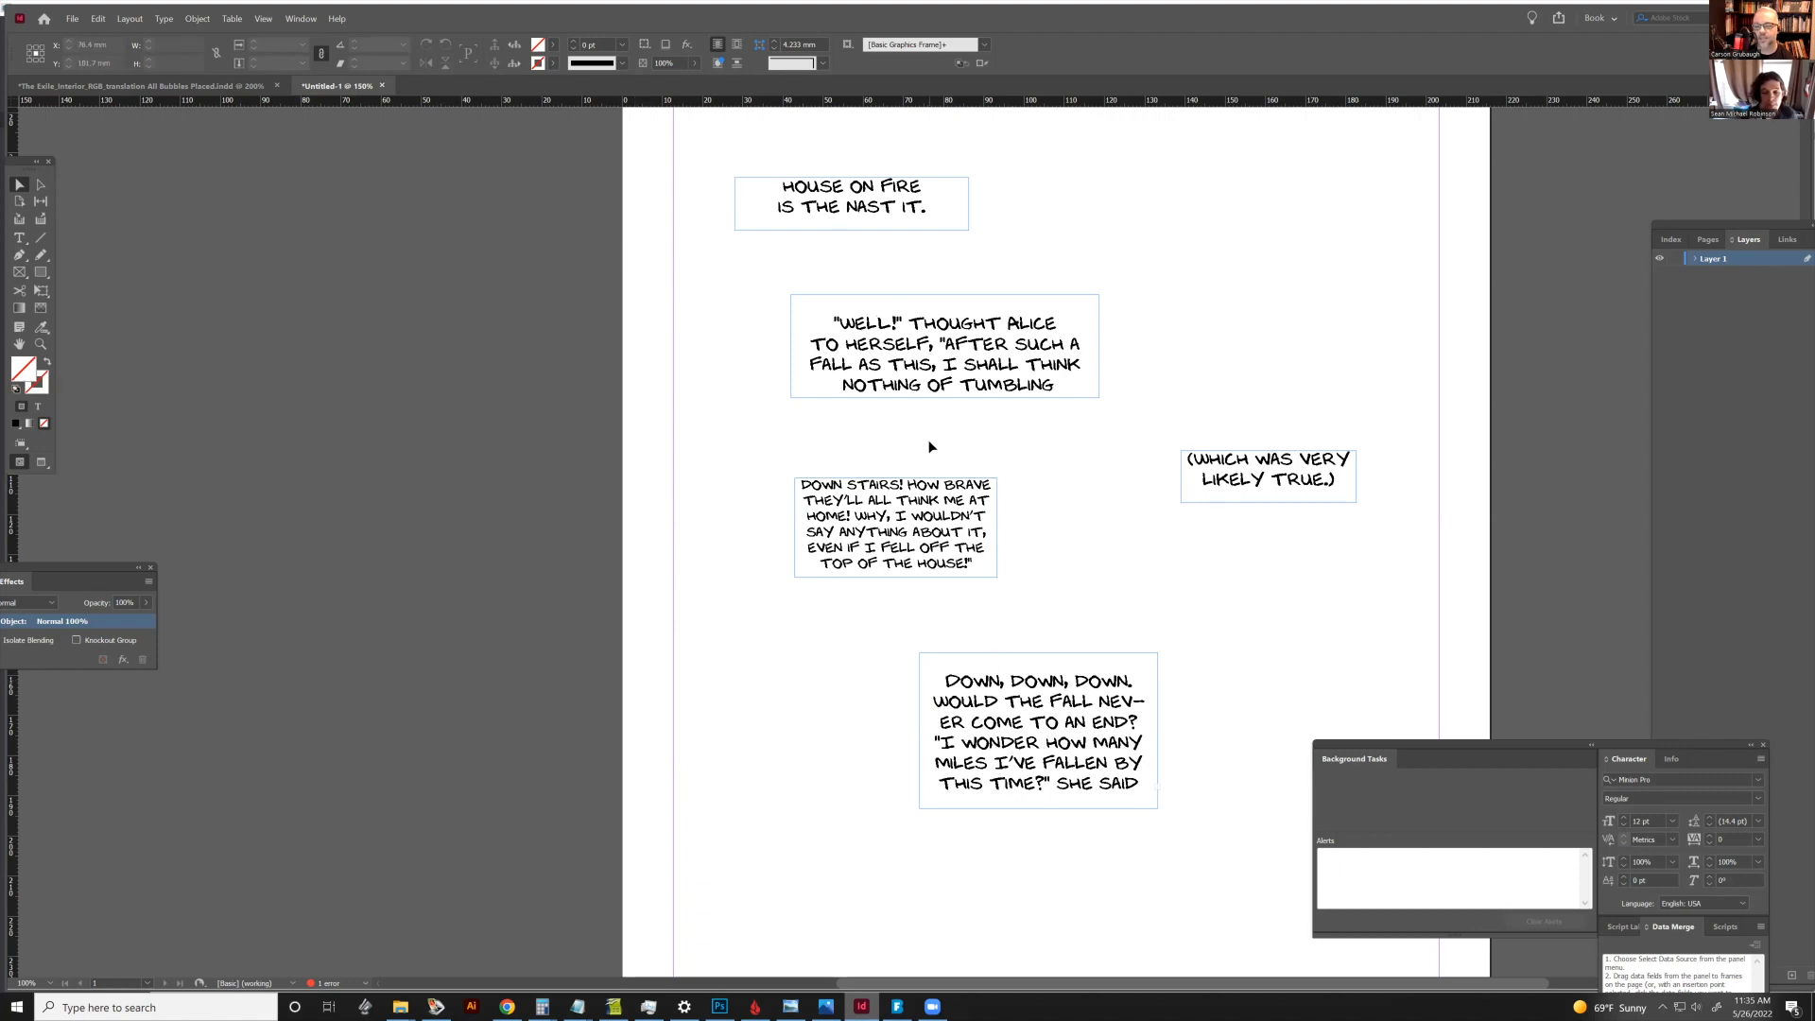
pyautogui.scroll(-1, 929, 447)
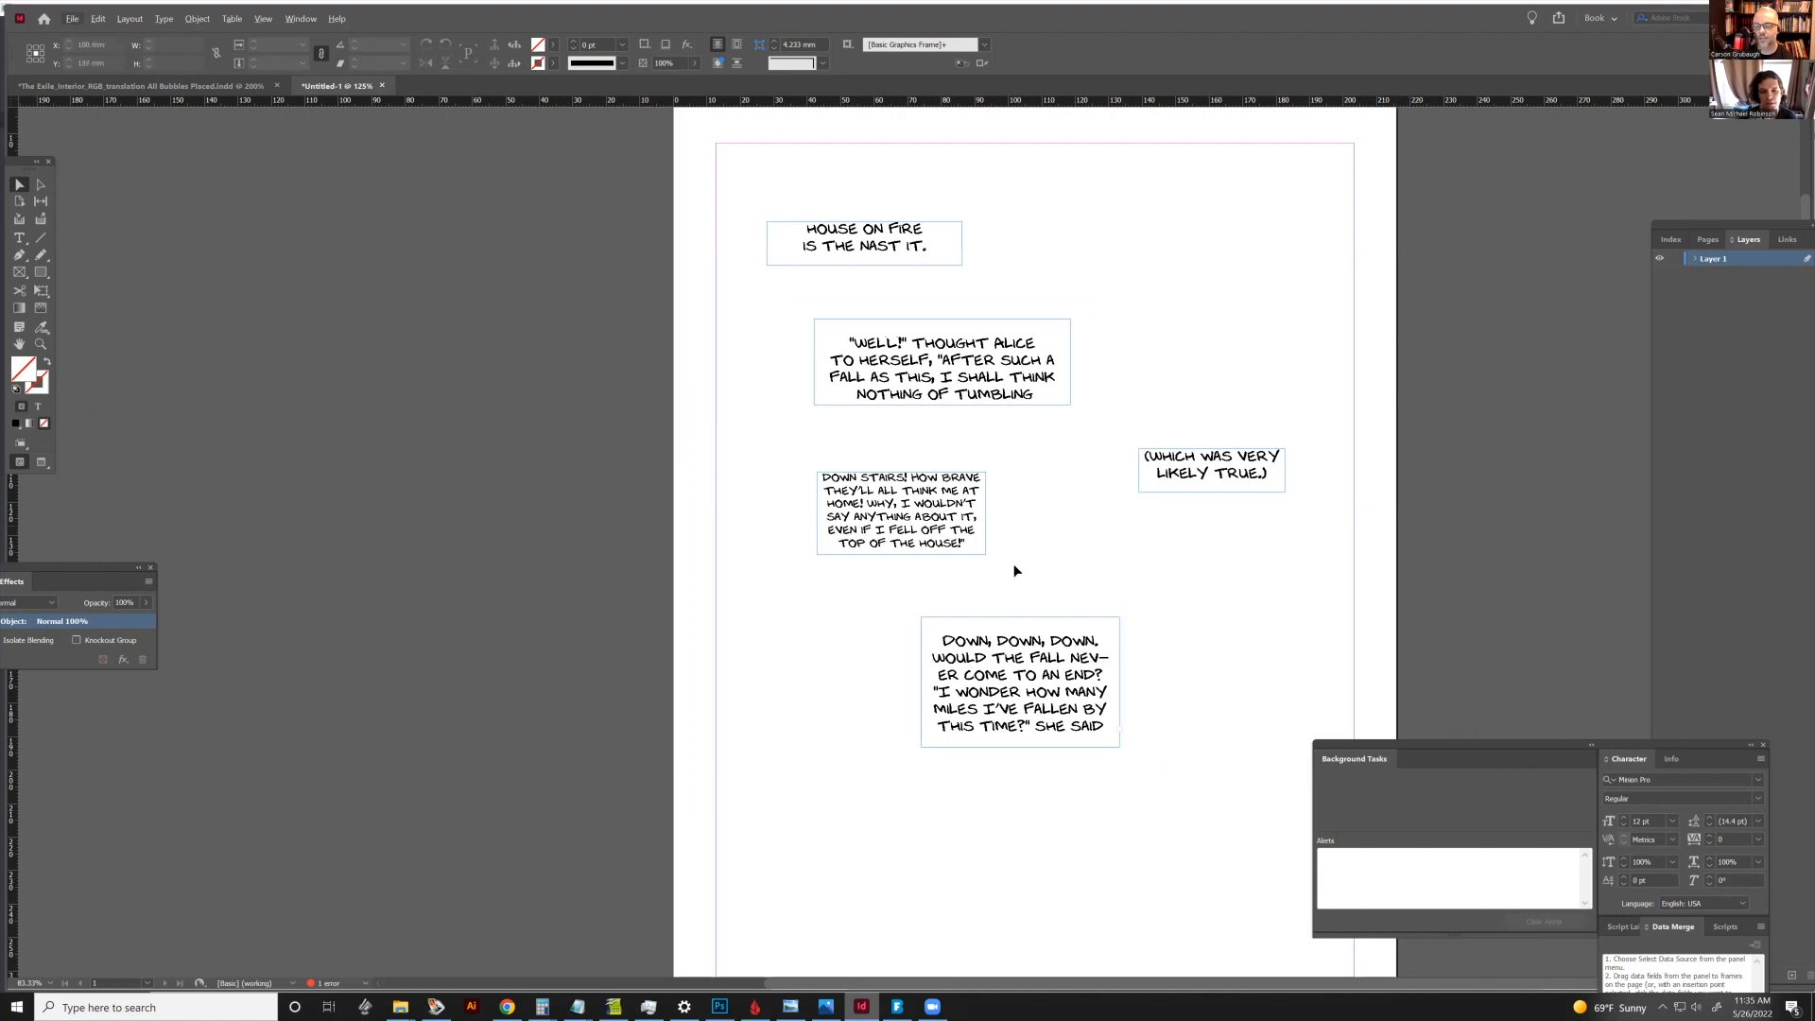
pyautogui.scroll(1, 1080, 662)
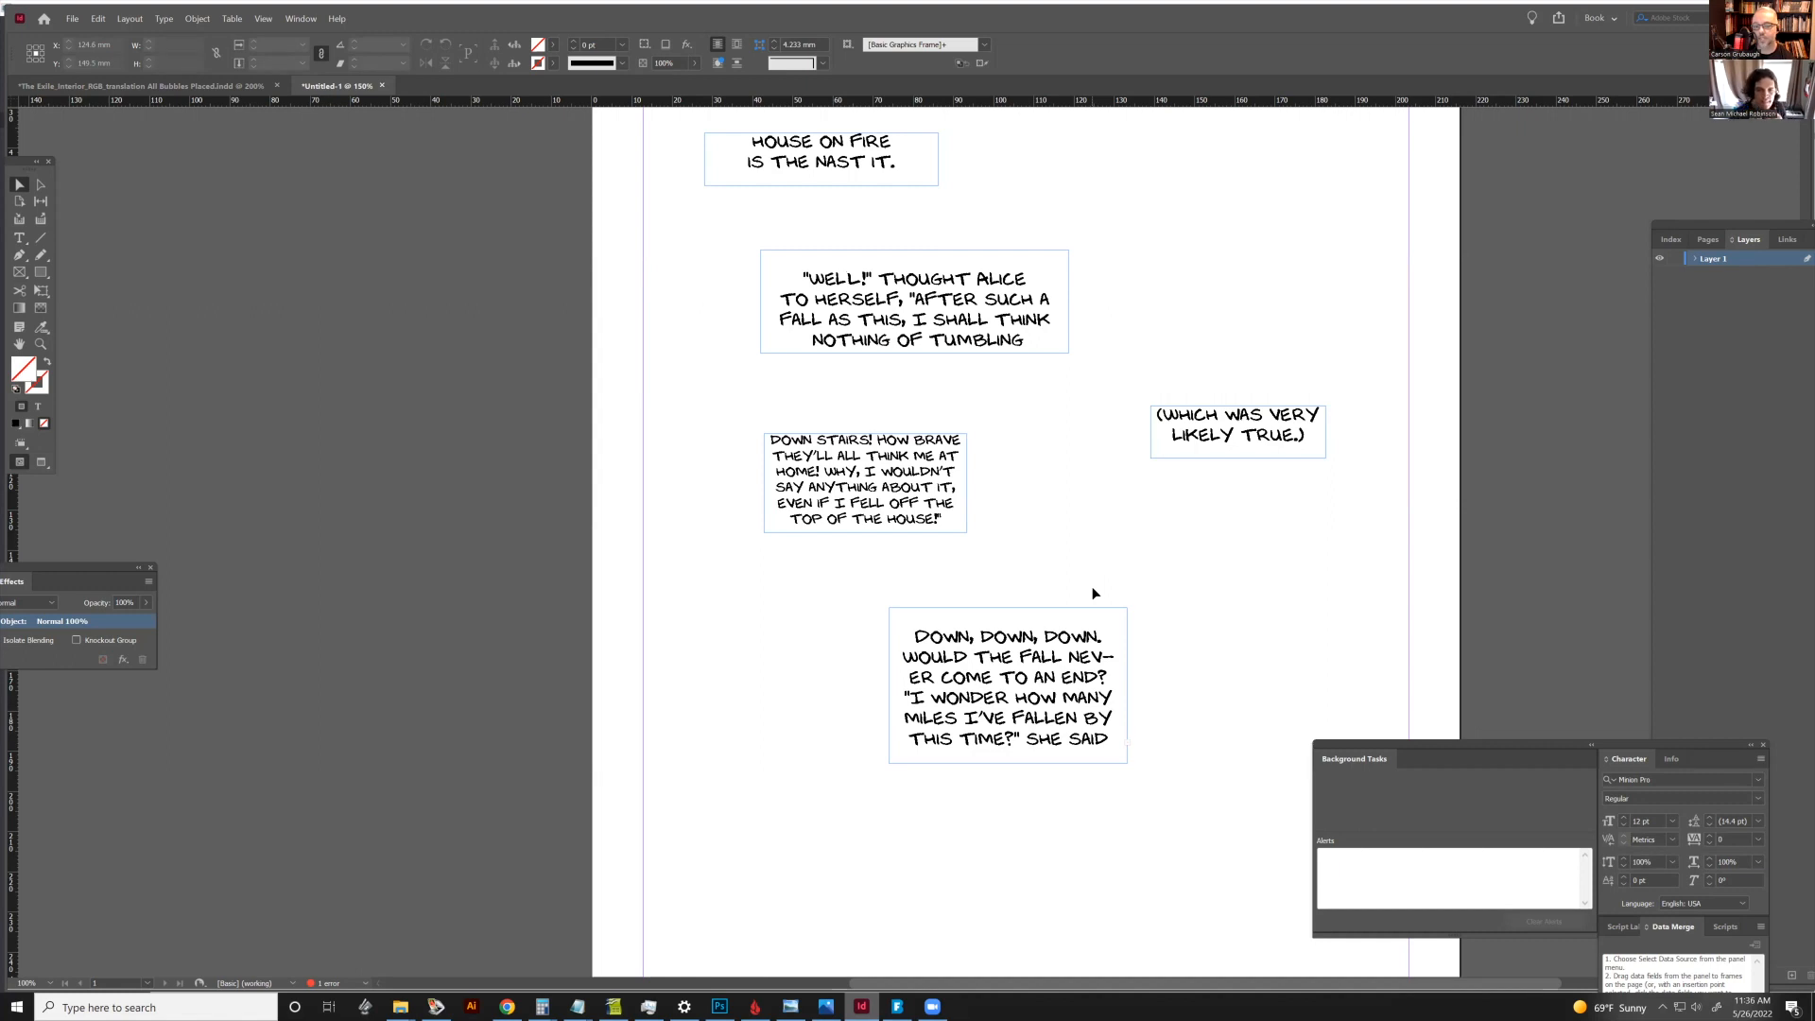
# Flow the overset text into another linked frame about 91 mm wide below the DOWN, DOWN, DOWN frame, and extend its height to about 42.3 mm
pyautogui.scroll(-1, 1097, 562)
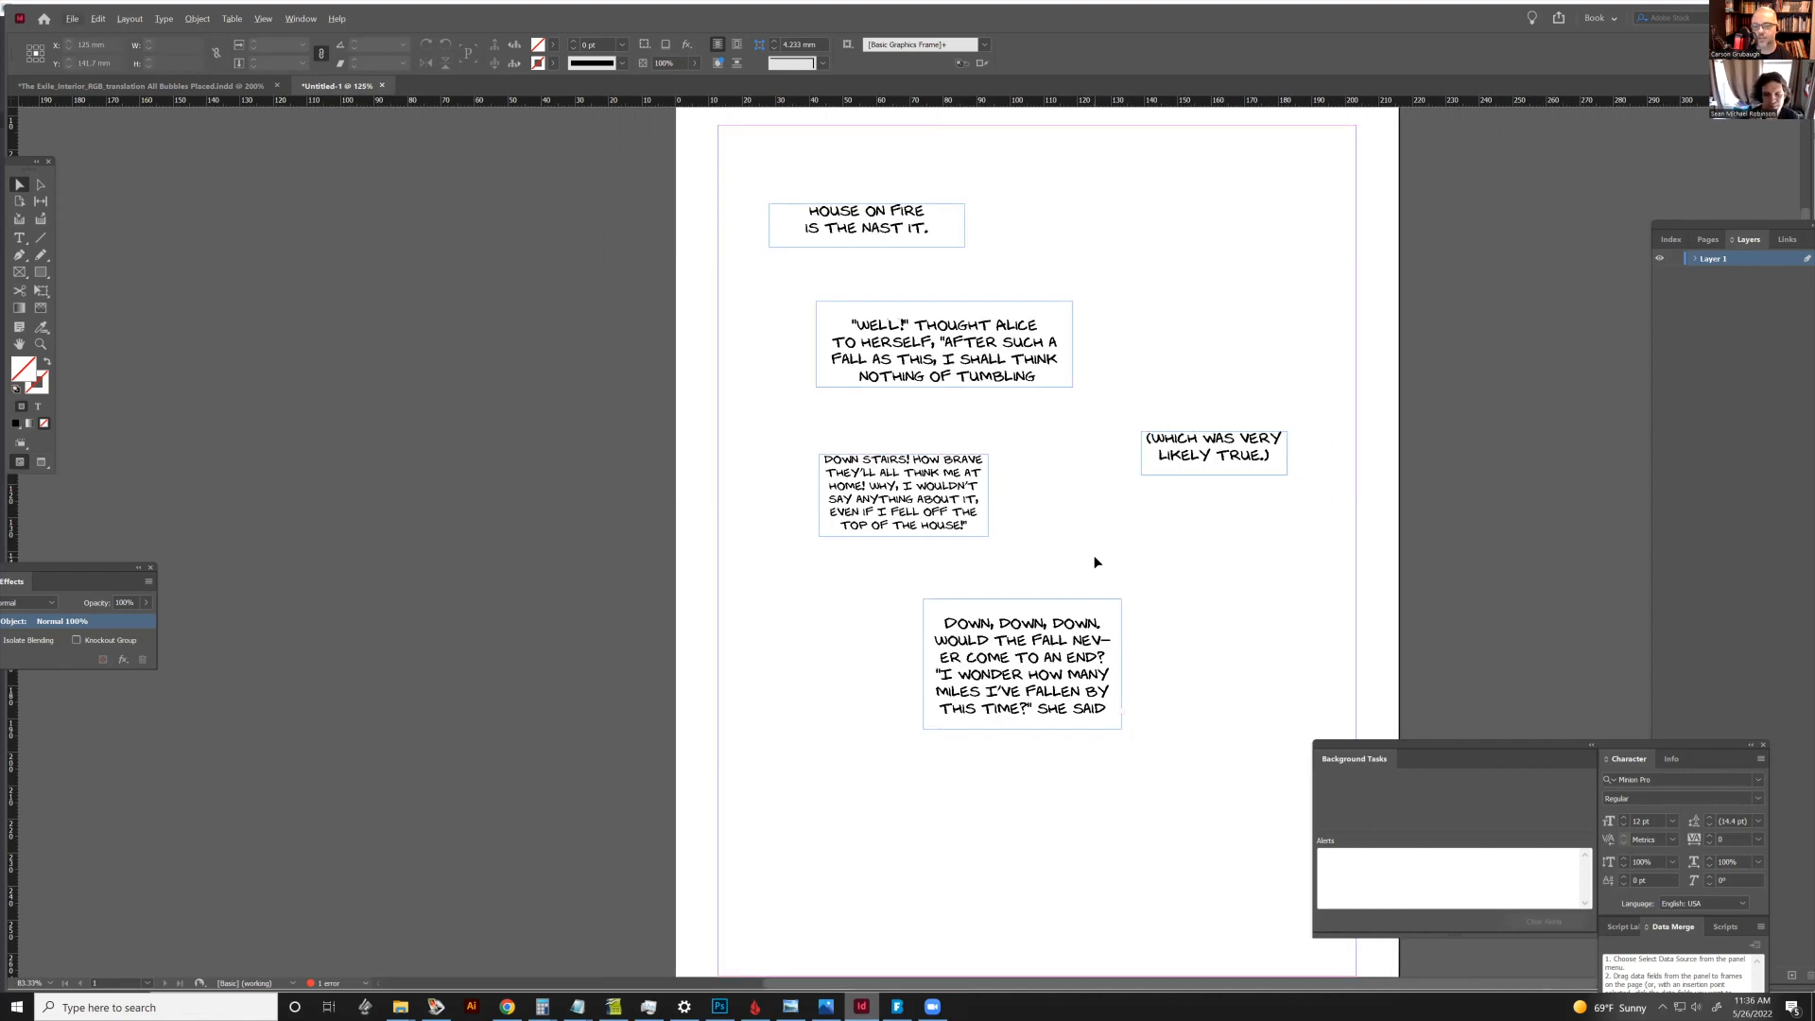
pyautogui.scroll(-2, 1096, 559)
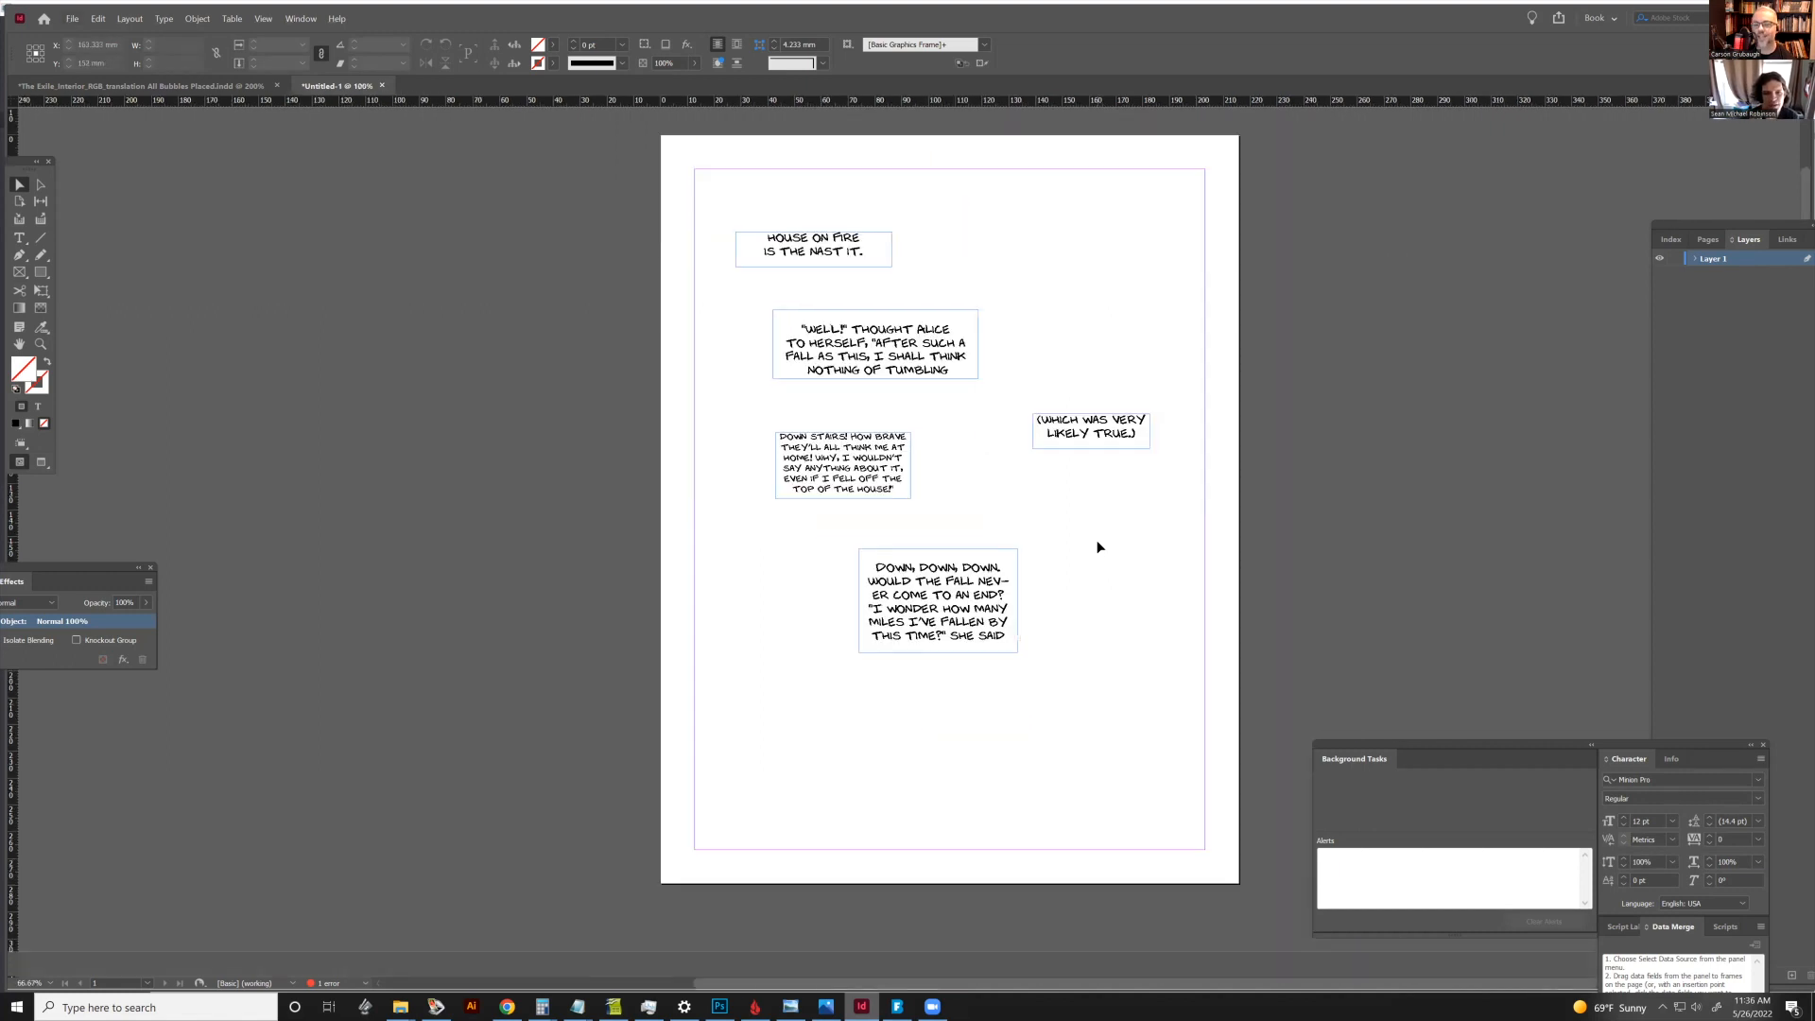
pyautogui.scroll(2, 956, 584)
pyautogui.click(1006, 650)
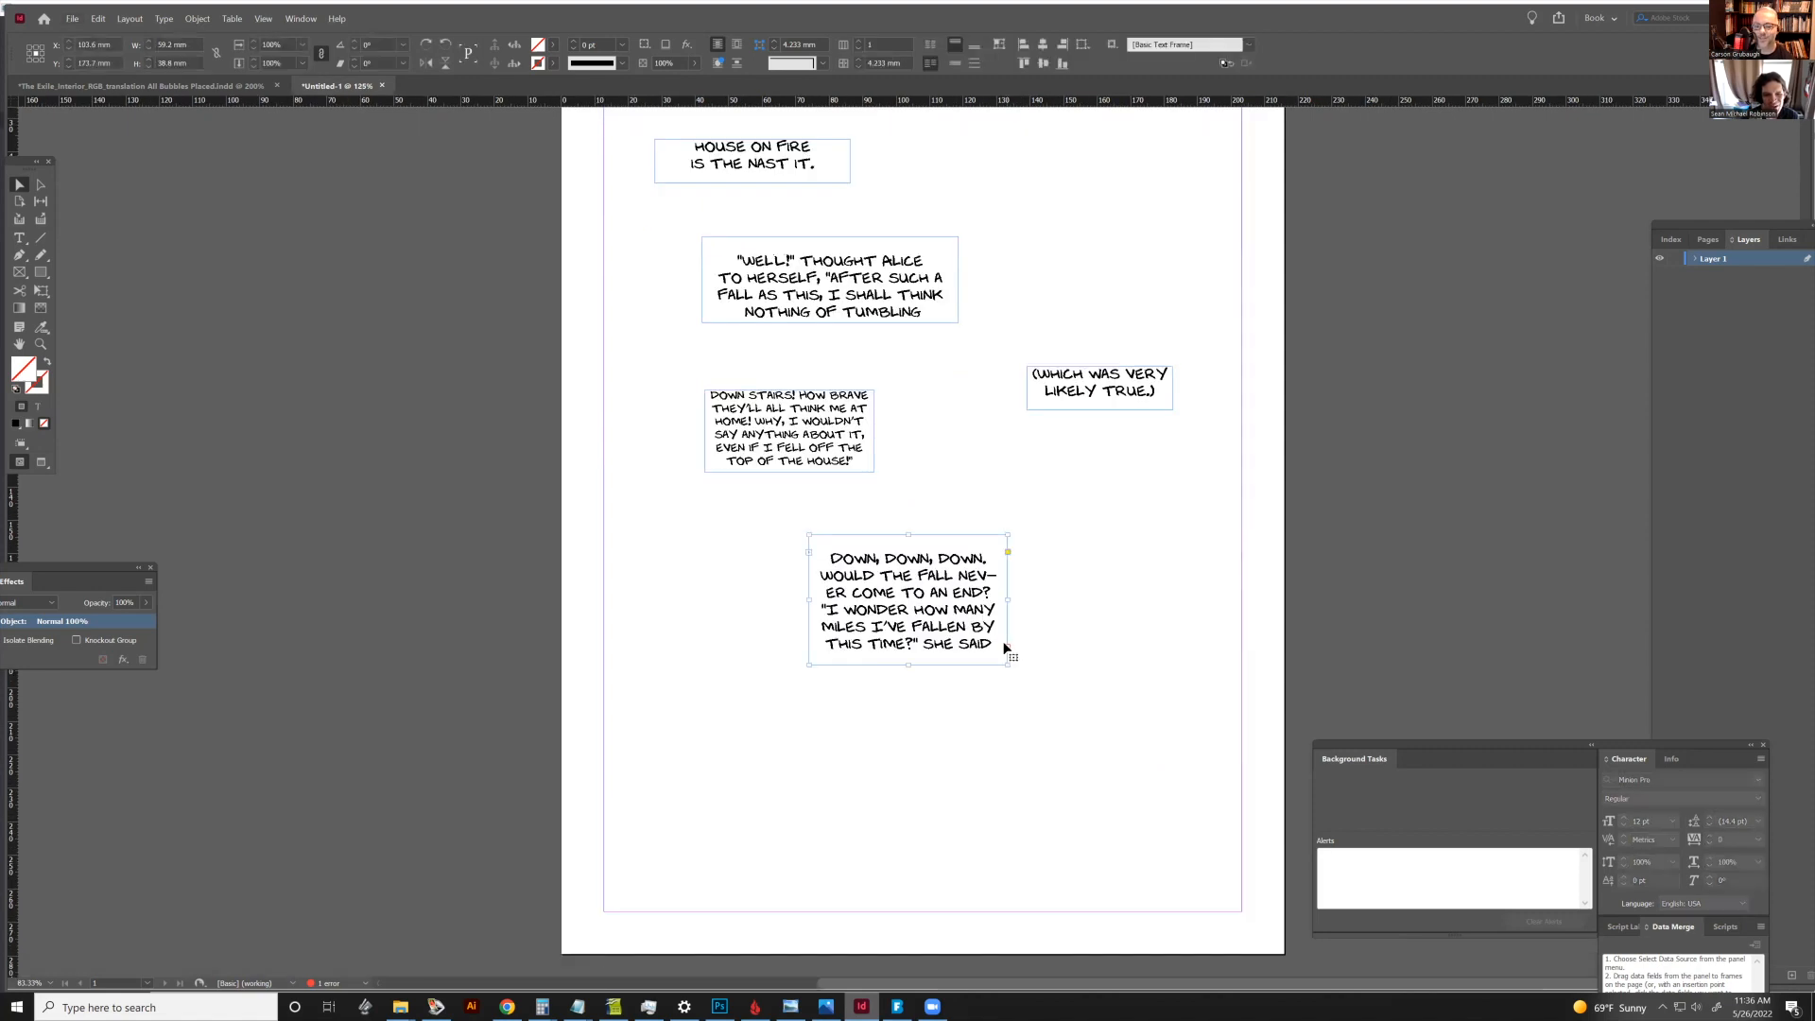
pyautogui.press('f')
pyautogui.moveTo(699, 728); pyautogui.dragTo(1003, 828)
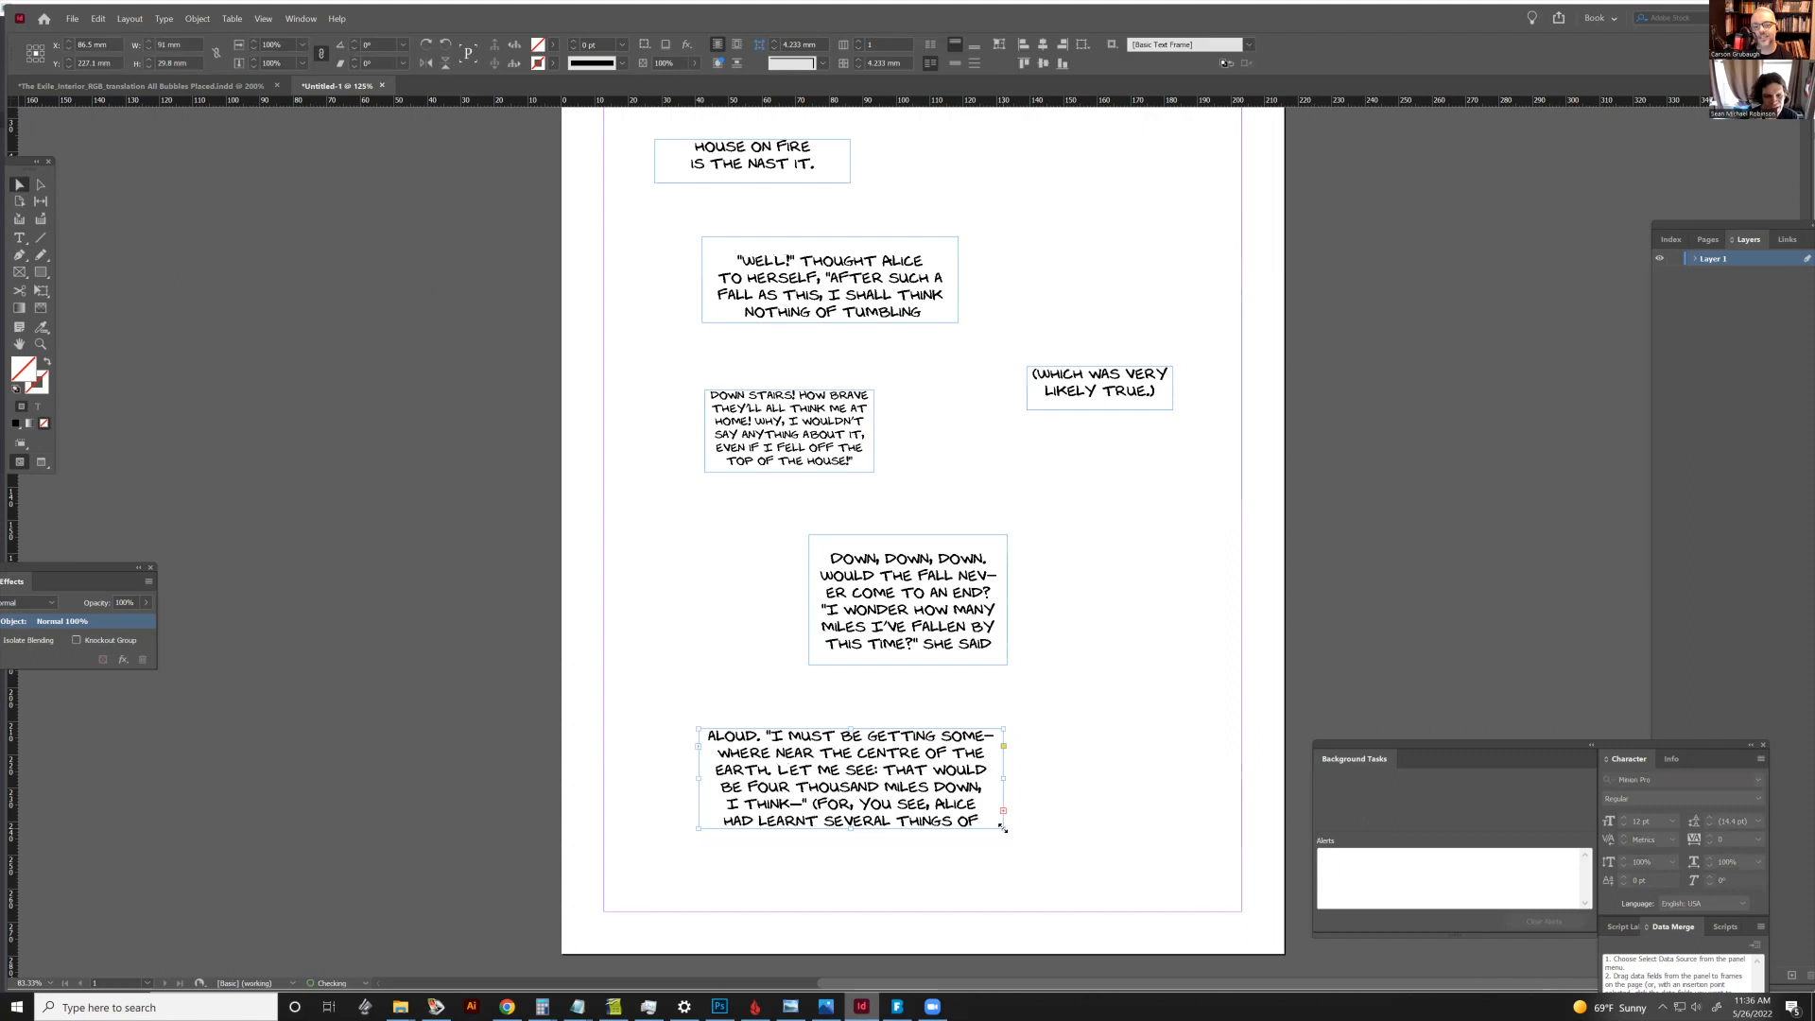
pyautogui.moveTo(853, 832); pyautogui.dragTo(849, 870)
pyautogui.click(1085, 659)
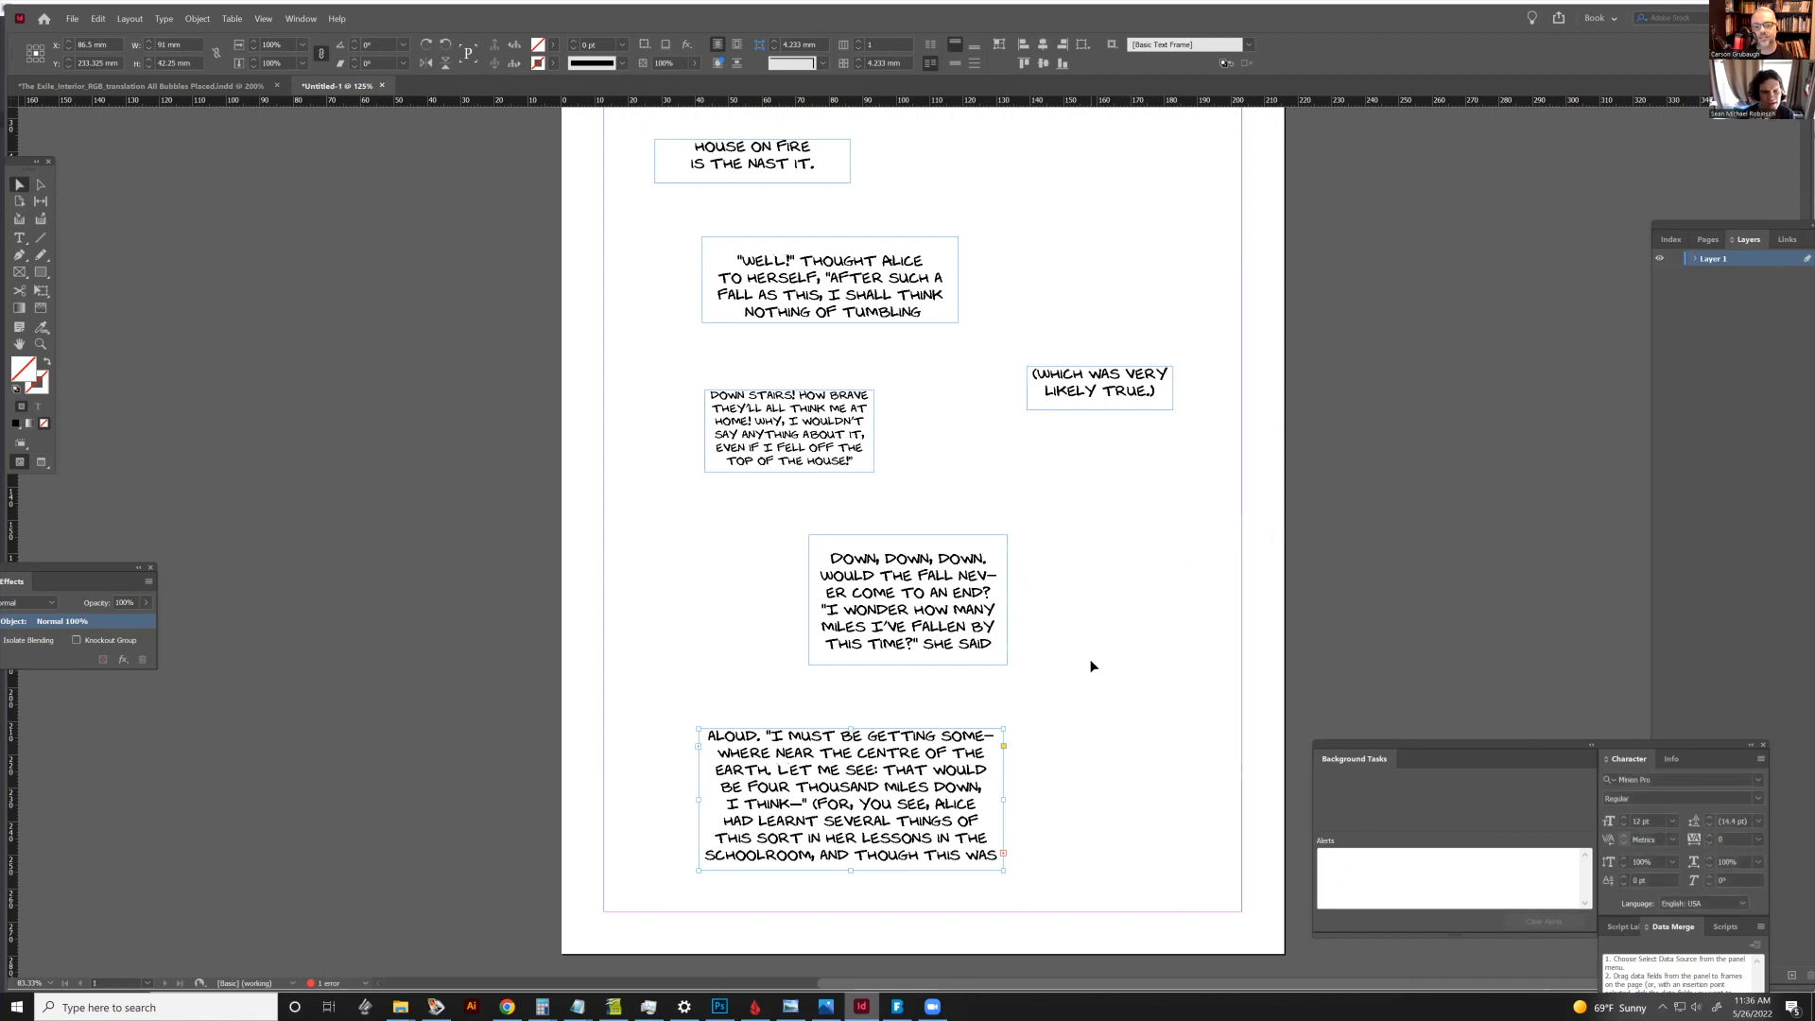
# Scale the lowest frame and its text up proportionally to about 59.9 mm high
pyautogui.click(840, 798)
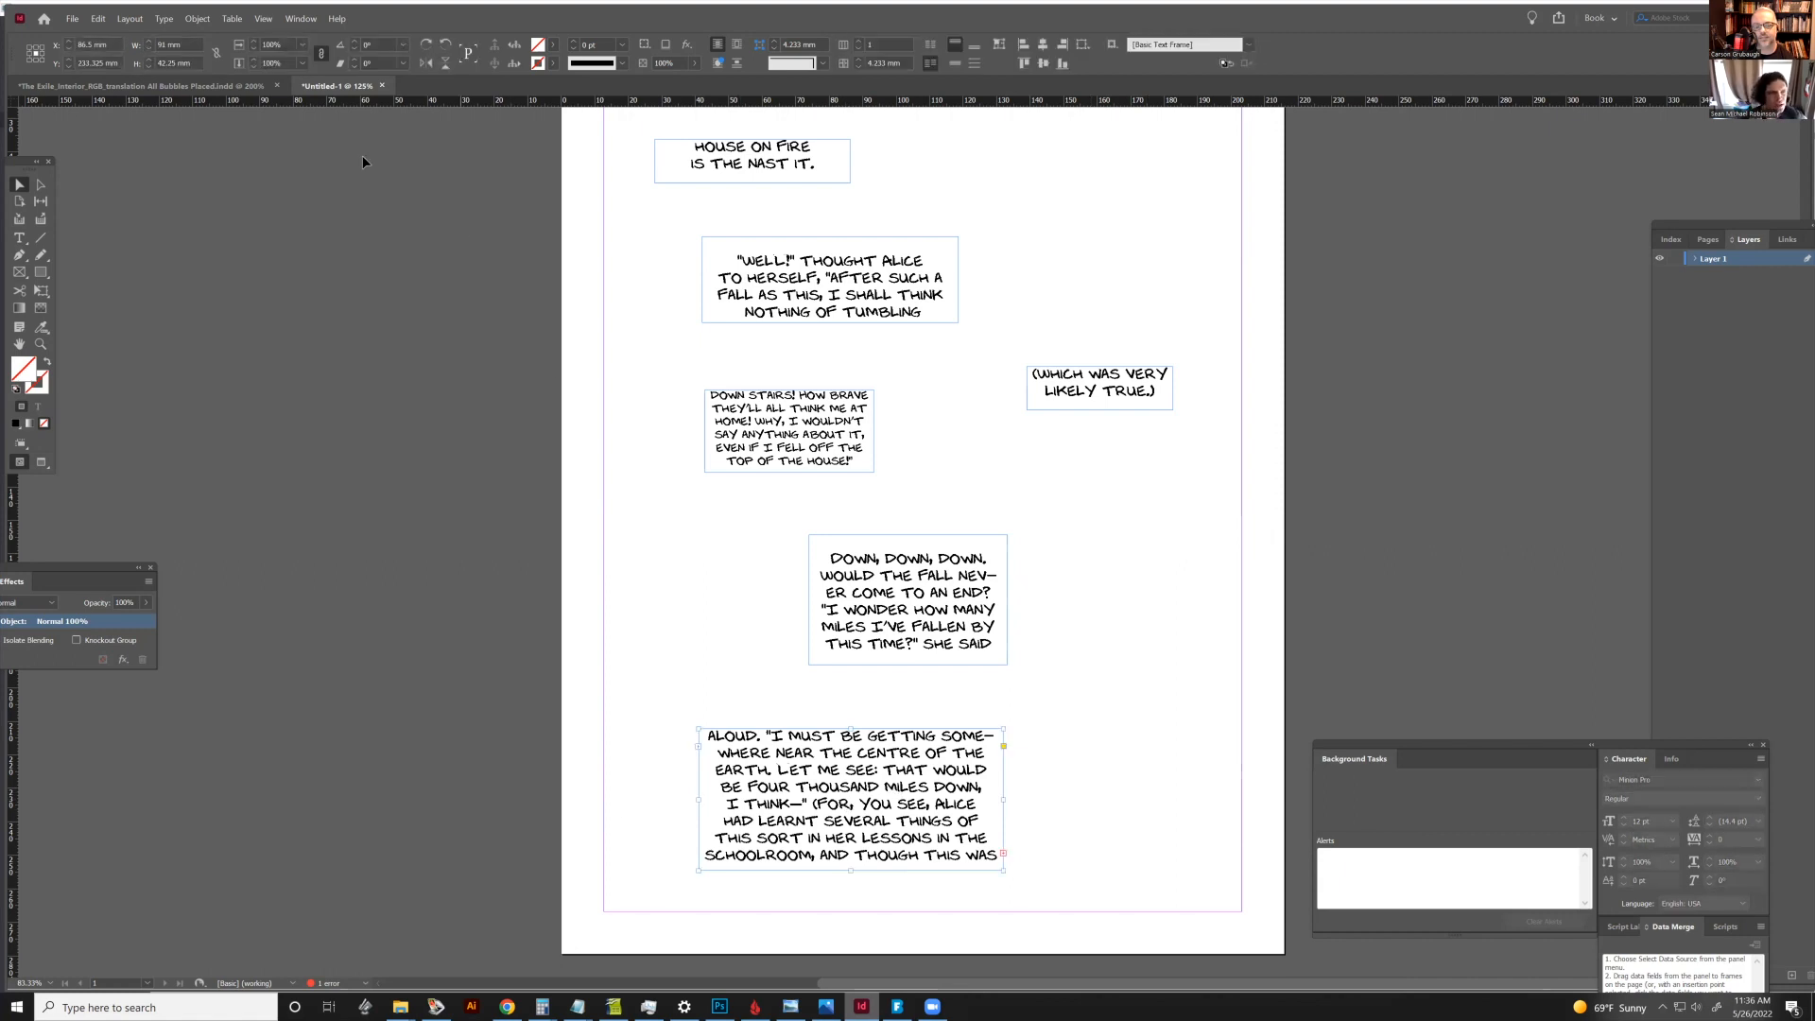
pyautogui.click(254, 44)
pyautogui.click(254, 44)
pyautogui.click(254, 44)
pyautogui.click(255, 45)
pyautogui.click(254, 44)
pyautogui.click(254, 44)
pyautogui.click(254, 44)
pyautogui.click(255, 45)
pyautogui.click(255, 44)
pyautogui.click(254, 44)
pyautogui.click(255, 45)
pyautogui.click(255, 45)
pyautogui.click(255, 45)
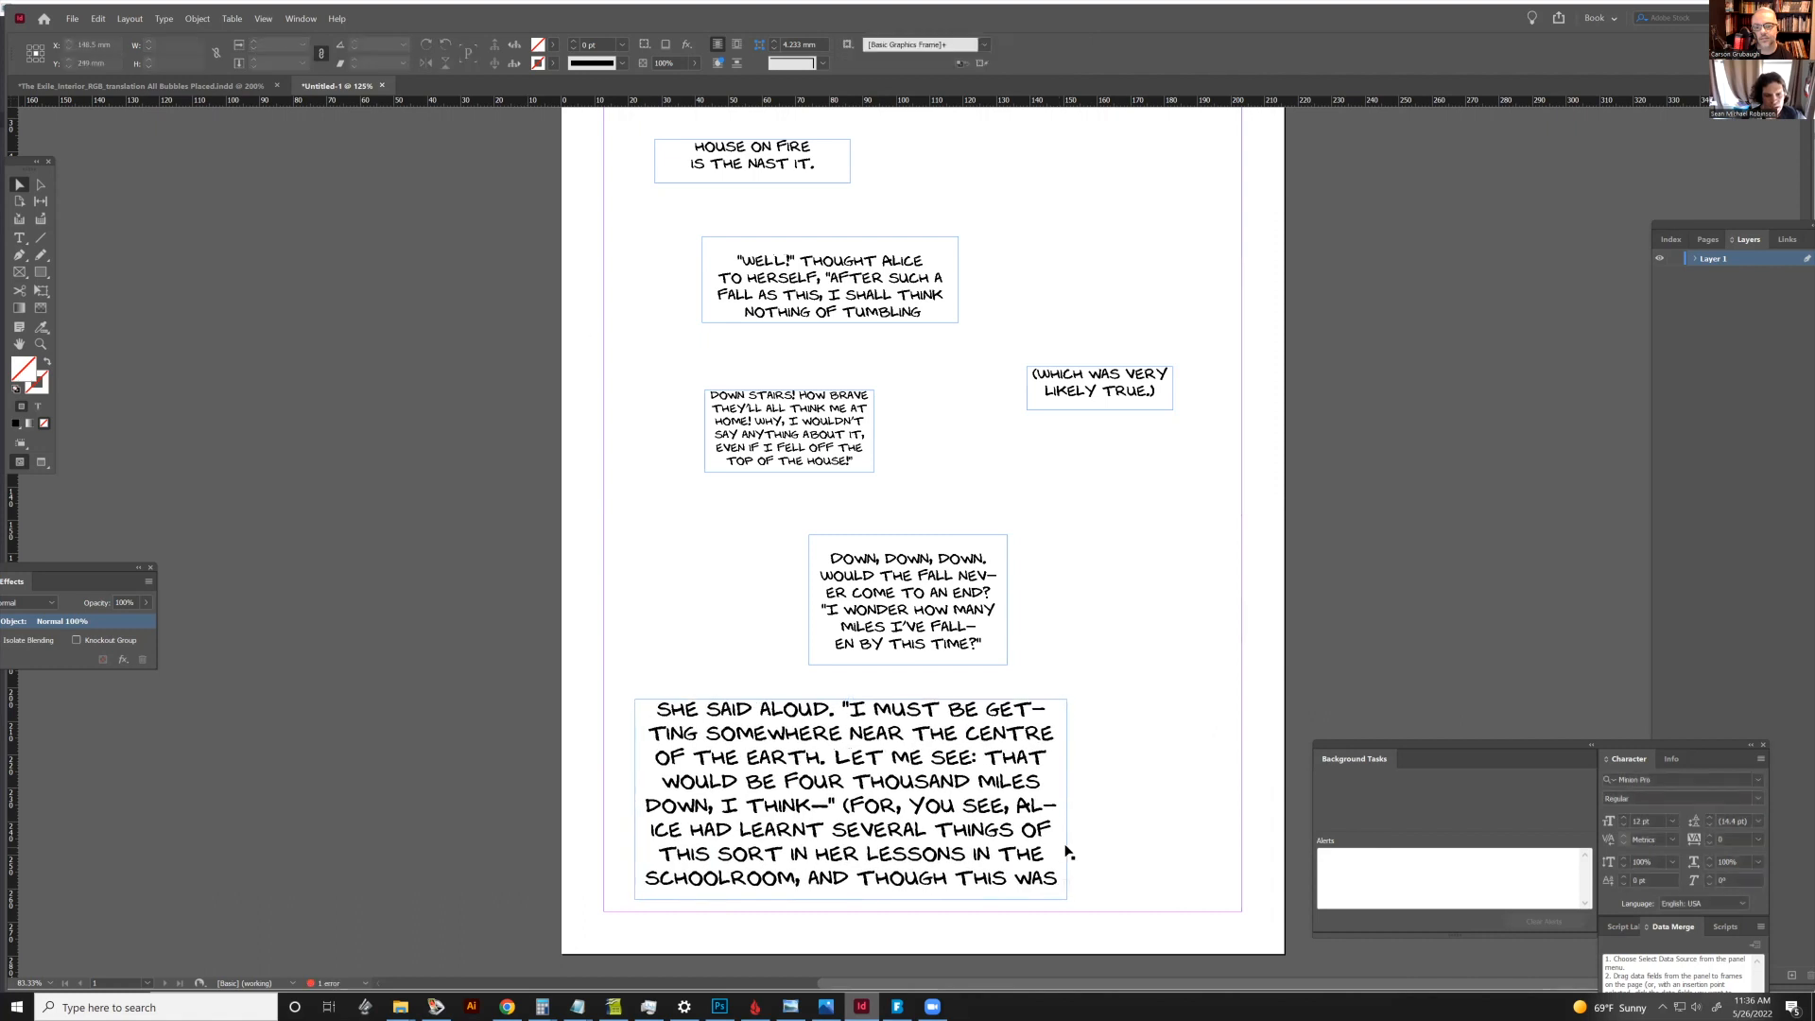
# Widen the enlarged lowest frame to about 140.2 mm, letting its text reflow, and review the whole page
pyautogui.moveTo(1067, 799); pyautogui.dragTo(1104, 801)
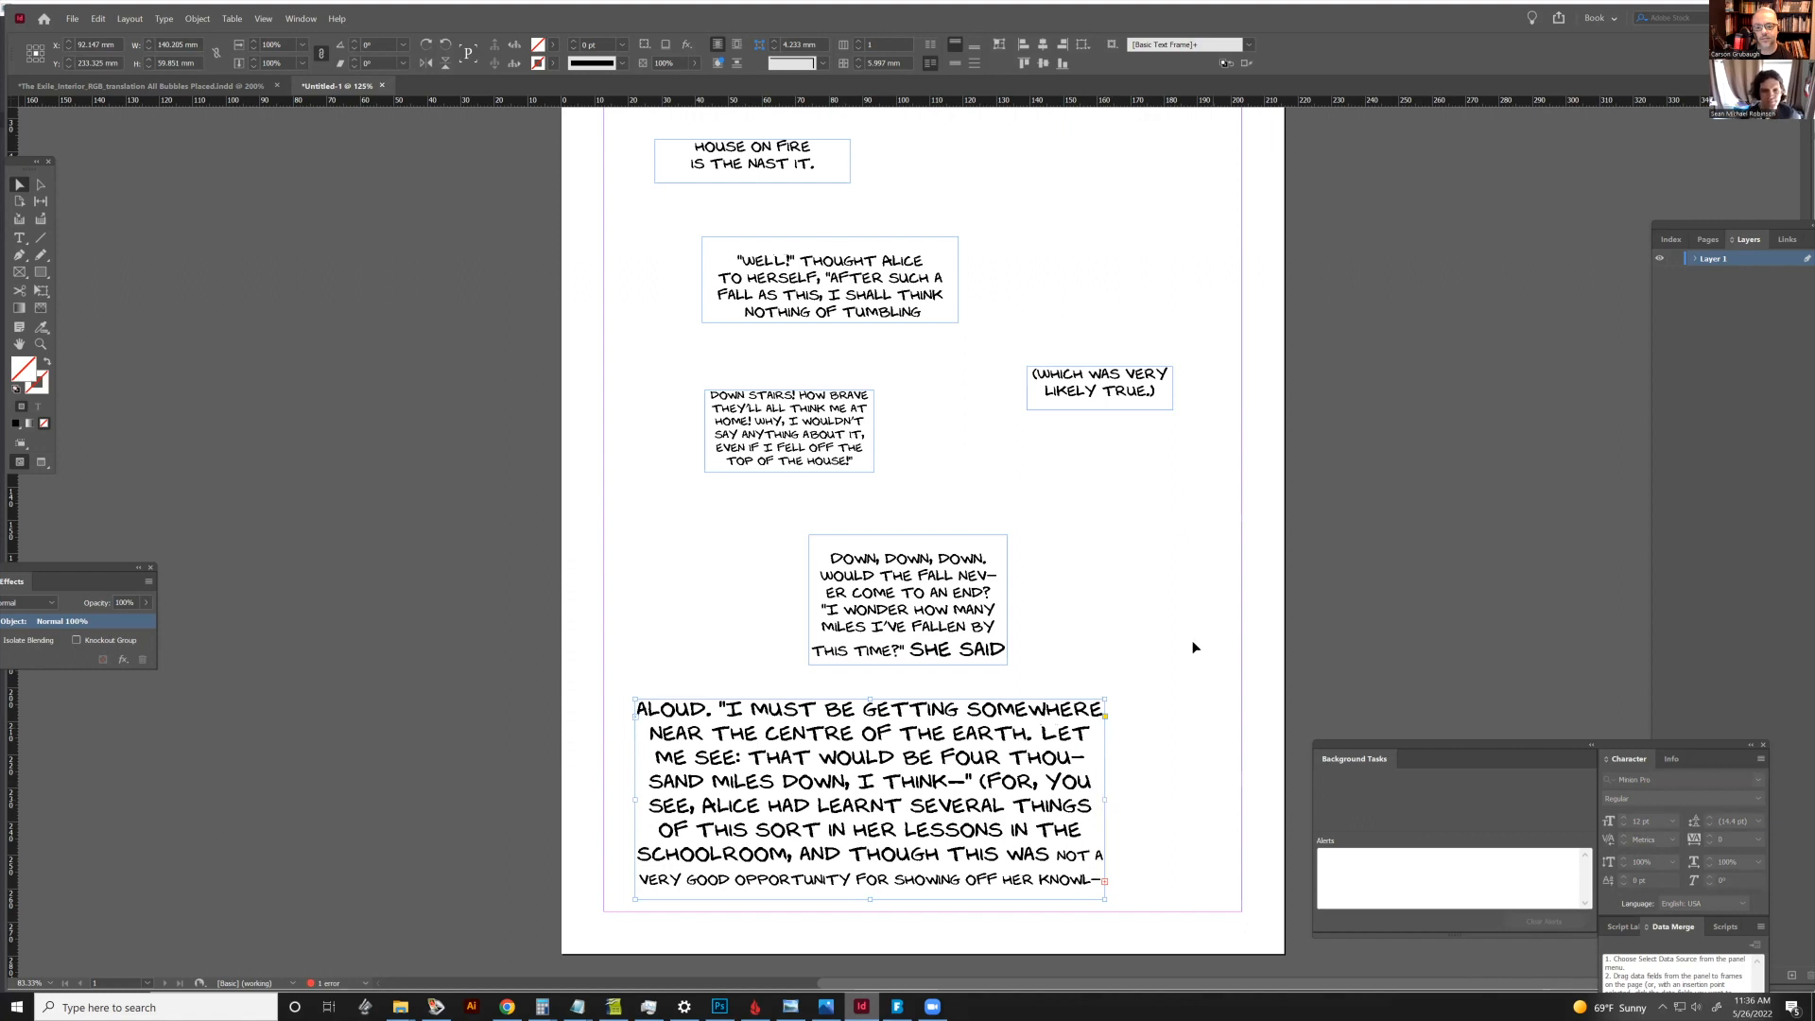
pyautogui.click(1172, 571)
pyautogui.hotkey('ctrl', '-')
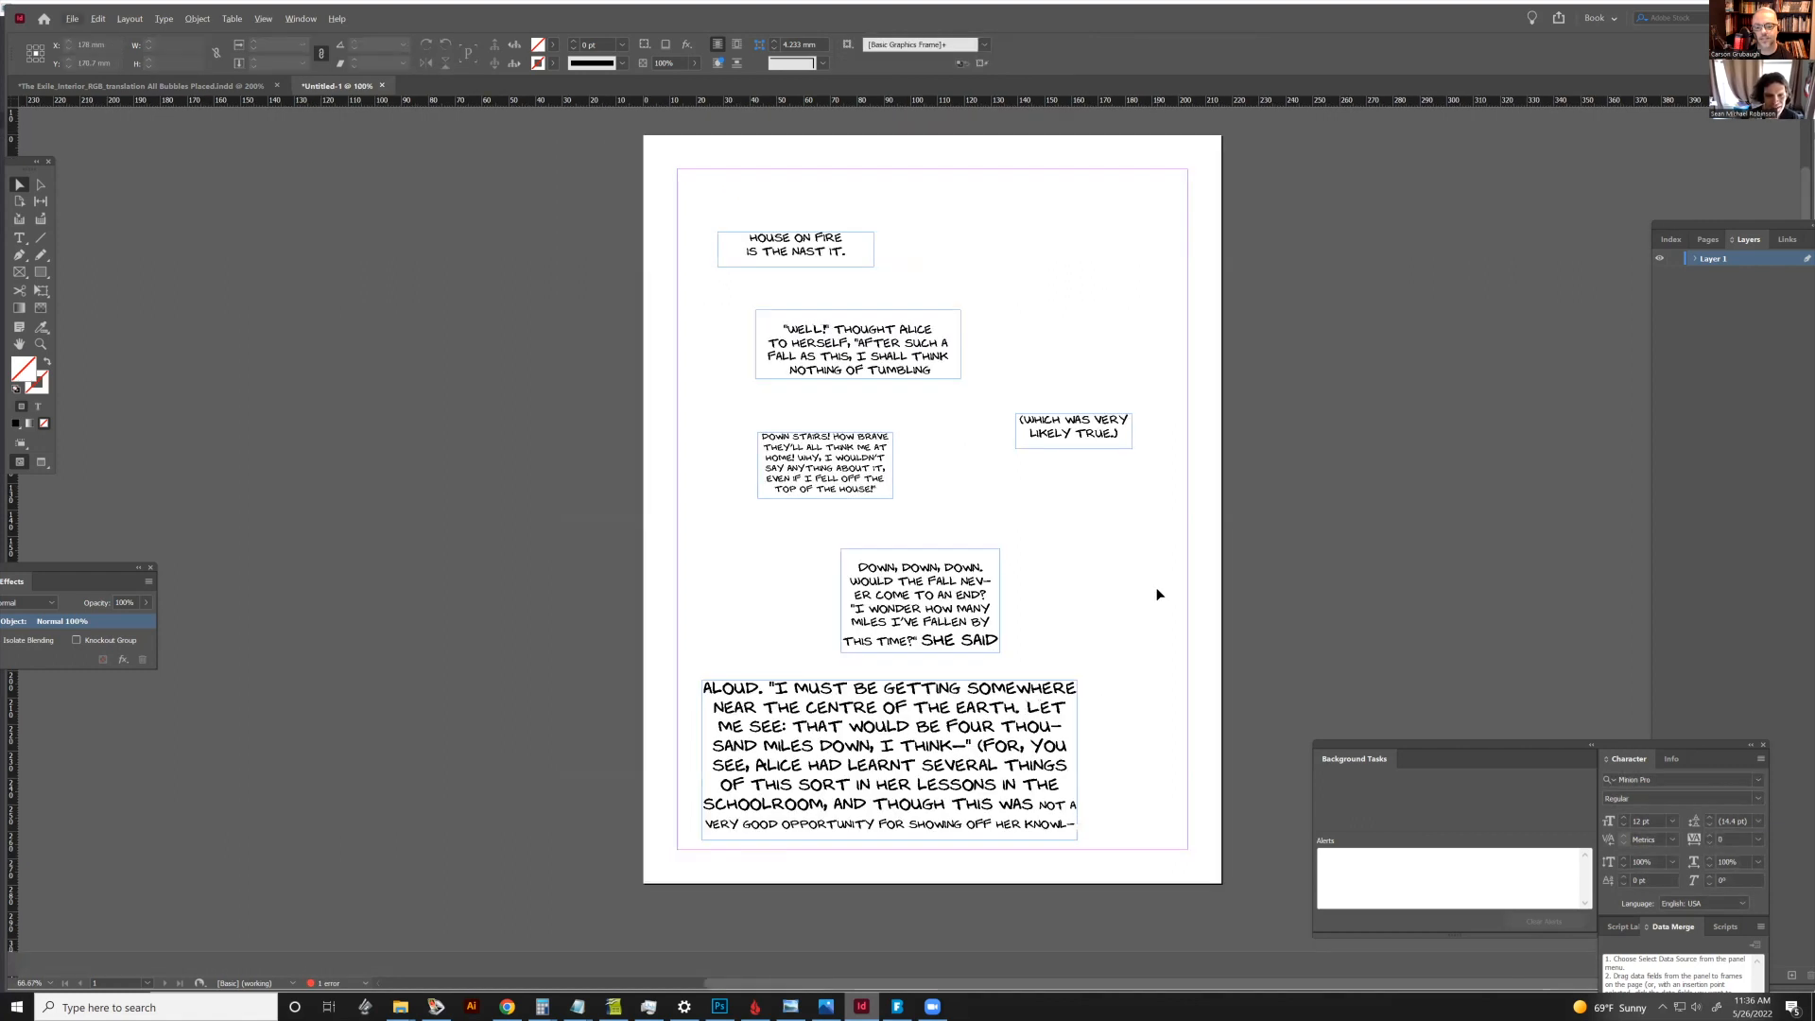
pyautogui.scroll(1, 925, 422)
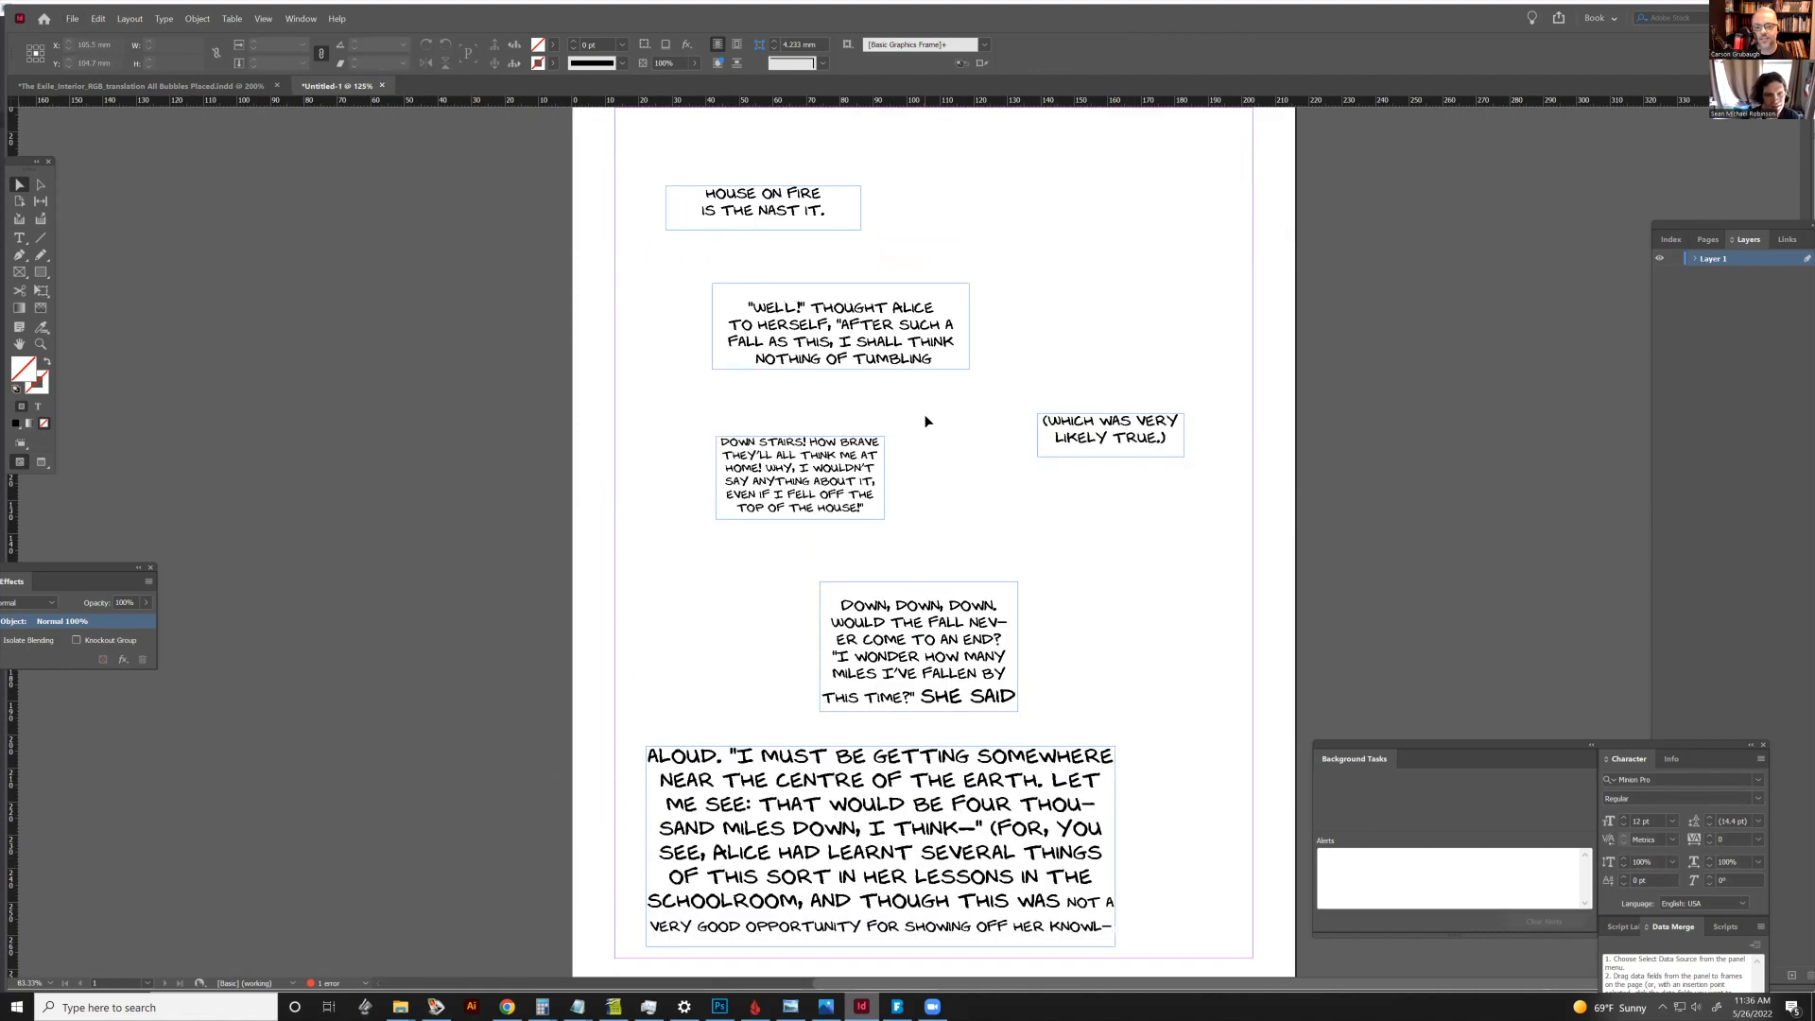